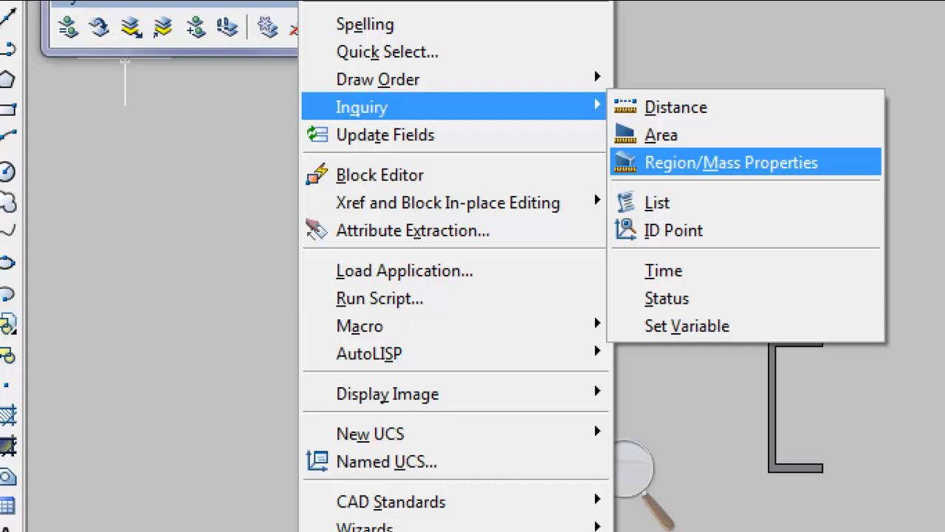
Run Region/Mass Properties on the C-shaped channel region
{"action": "left_click", "coordinate": [731, 163]}
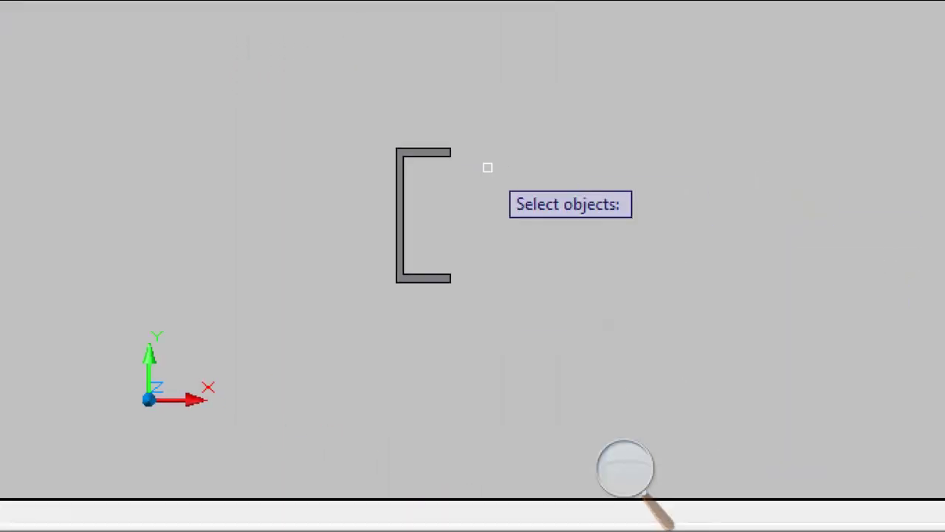
{"action": "left_click", "coordinate": [818, 346]}
{"action": "key", "text": "Return"}
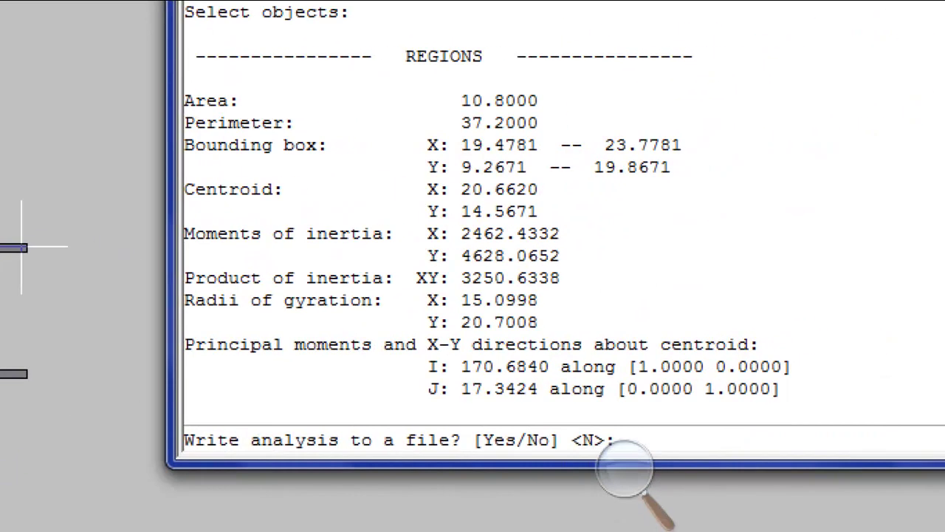
Examine the area, perimeter, centroid and X and Y moments of inertia in the region's mass properties report
{"action": "left_click_drag", "start_coordinate": [461, 101], "coordinate": [538, 101]}
{"action": "left_click_drag", "start_coordinate": [460, 123], "coordinate": [539, 123]}
{"action": "left_click_drag", "start_coordinate": [493, 101], "coordinate": [540, 123]}
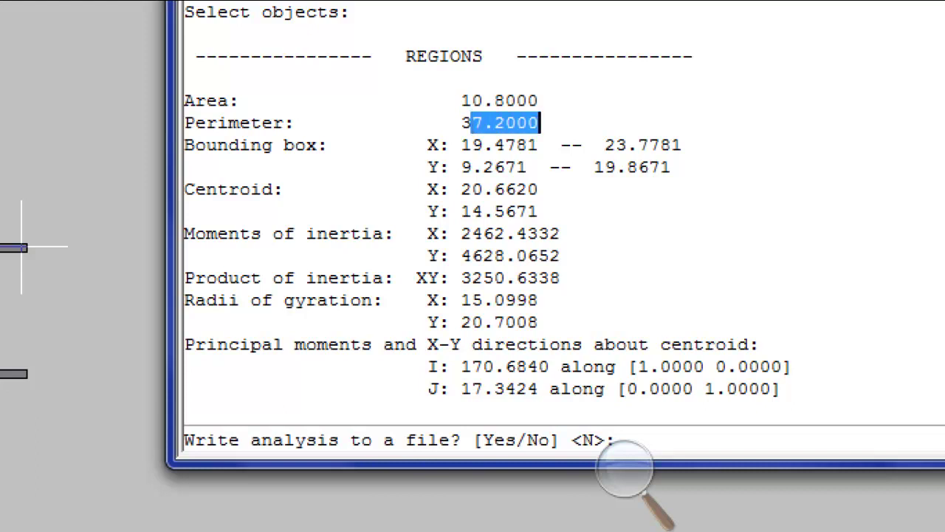
{"action": "left_click_drag", "start_coordinate": [452, 189], "coordinate": [540, 189]}
{"action": "left_click_drag", "start_coordinate": [460, 211], "coordinate": [529, 211]}
{"action": "left_click_drag", "start_coordinate": [461, 234], "coordinate": [561, 233]}
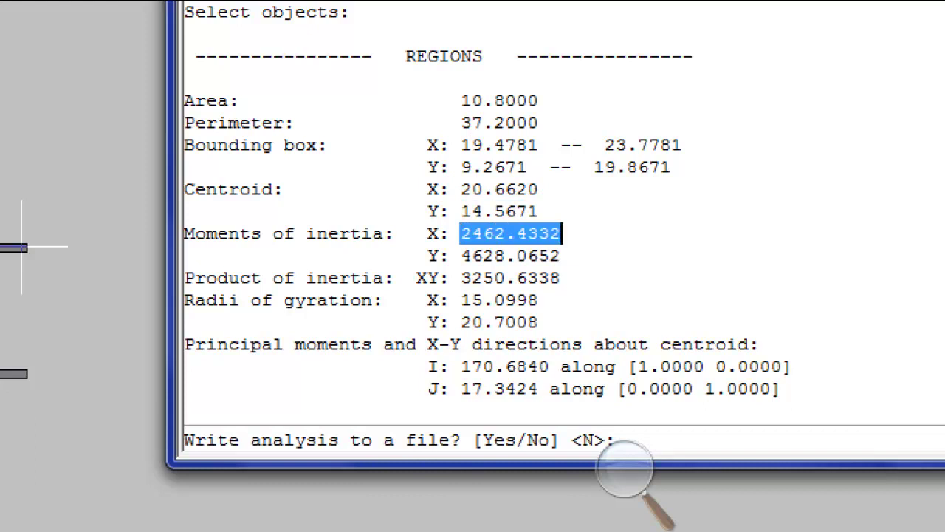
{"action": "left_click", "coordinate": [462, 256]}
{"action": "left_click_drag", "start_coordinate": [462, 256], "coordinate": [562, 255]}
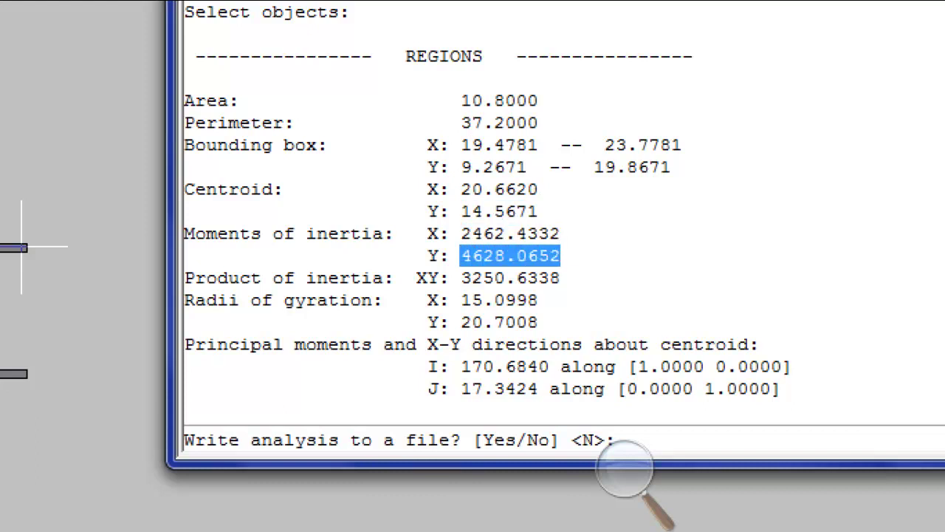
{"action": "left_click", "coordinate": [473, 189]}
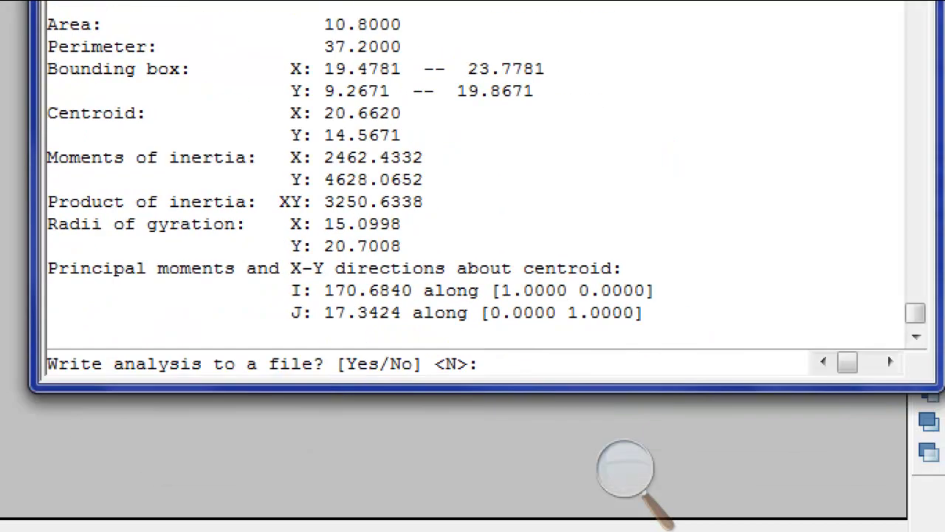
{"action": "type", "text": "y"}
{"action": "key", "text": "Return"}
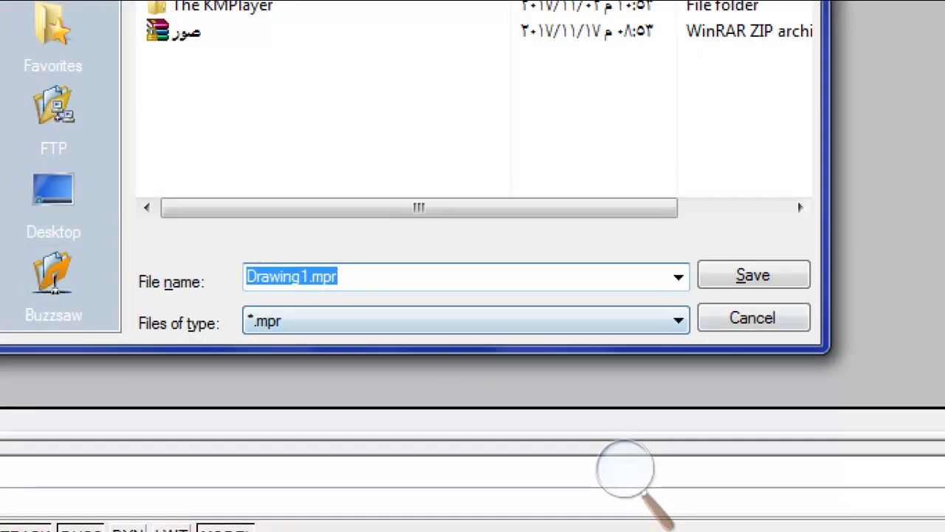
{"action": "key", "text": "Escape"}
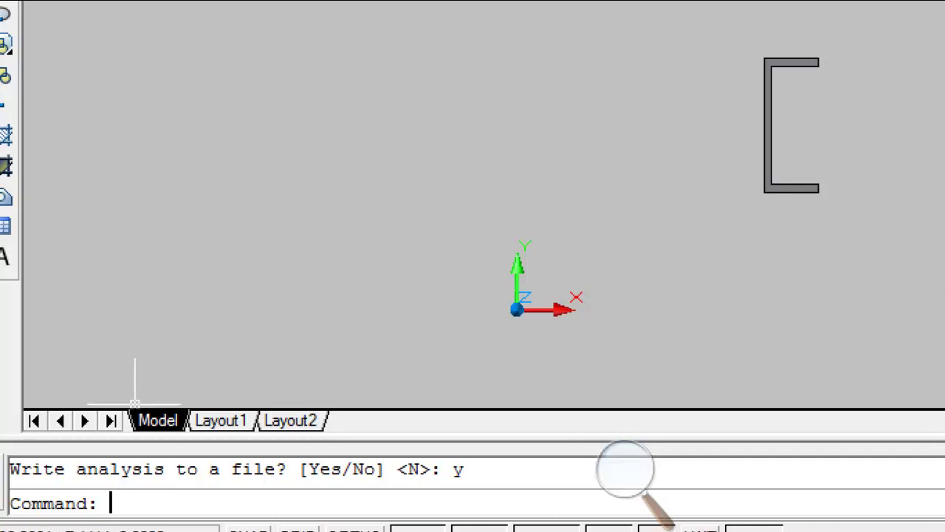
{"action": "key", "text": "Return"}
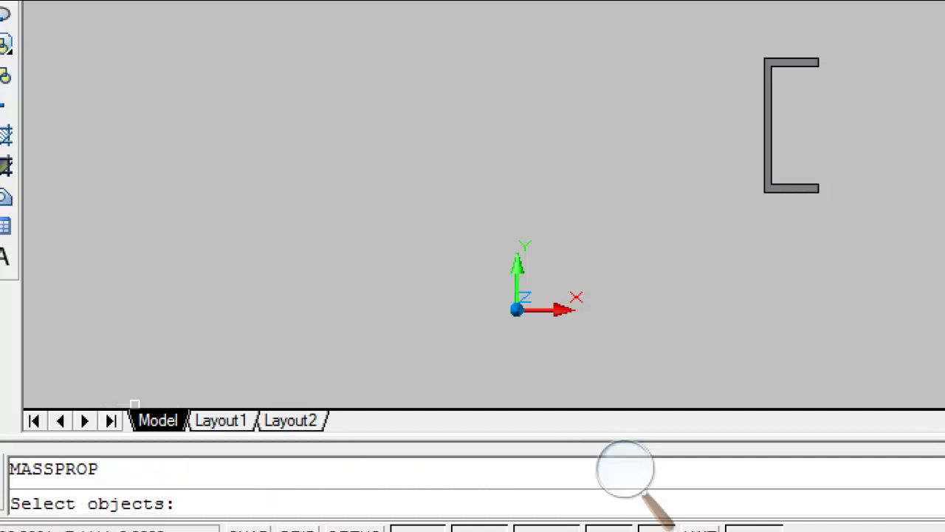
{"action": "key", "text": "Escape"}
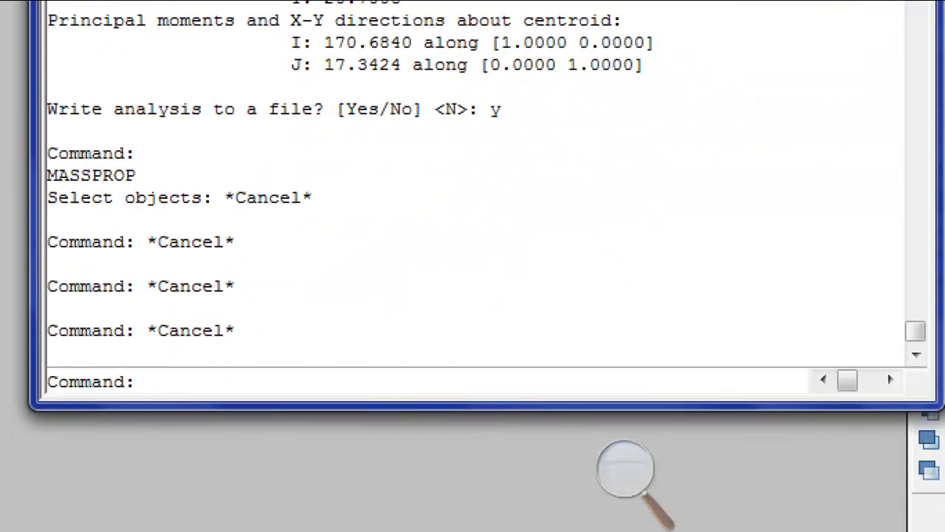
Start a point and enter the centroid's X coordinate, 20.6620, copied from the mass properties report
{"action": "type", "text": "po"}
{"action": "key", "text": "Return"}
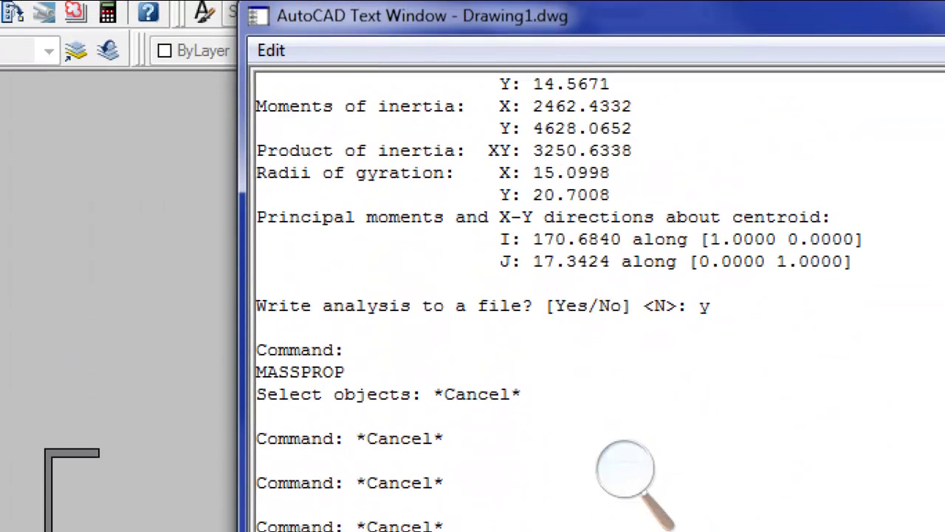
{"action": "scroll", "coordinate": [559, 295], "scroll_direction": "up", "scroll_amount": 1}
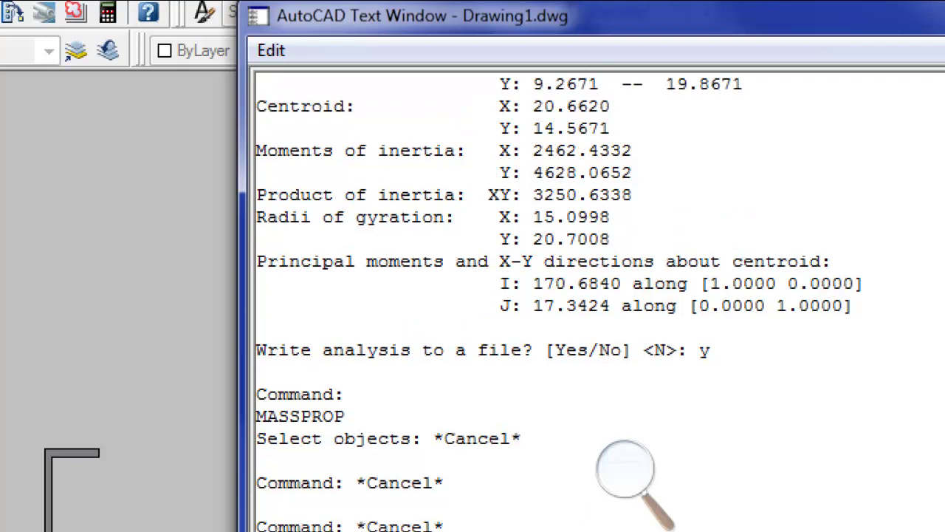
{"action": "left_click_drag", "start_coordinate": [532, 106], "coordinate": [612, 106]}
{"action": "right_click", "coordinate": [612, 106]}
{"action": "left_click", "coordinate": [668, 166]}
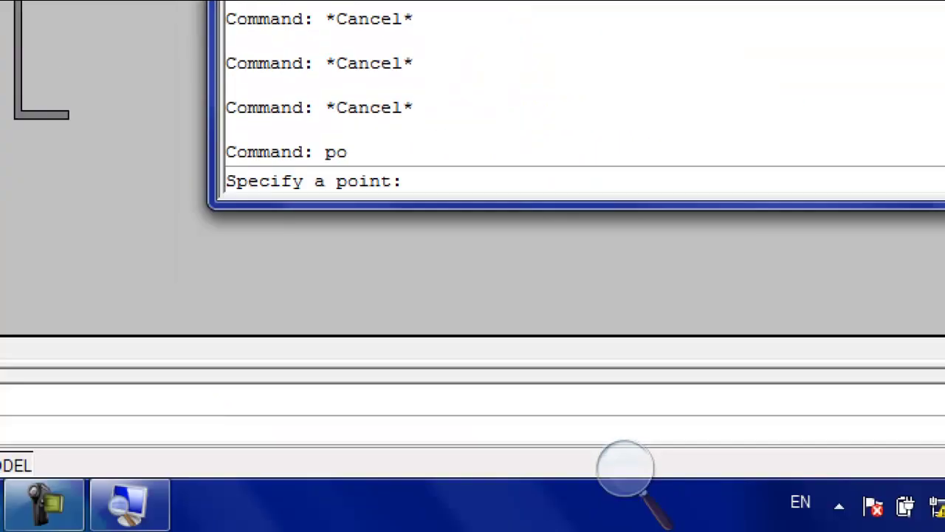
{"action": "right_click", "coordinate": [465, 167]}
{"action": "left_click", "coordinate": [536, 285]}
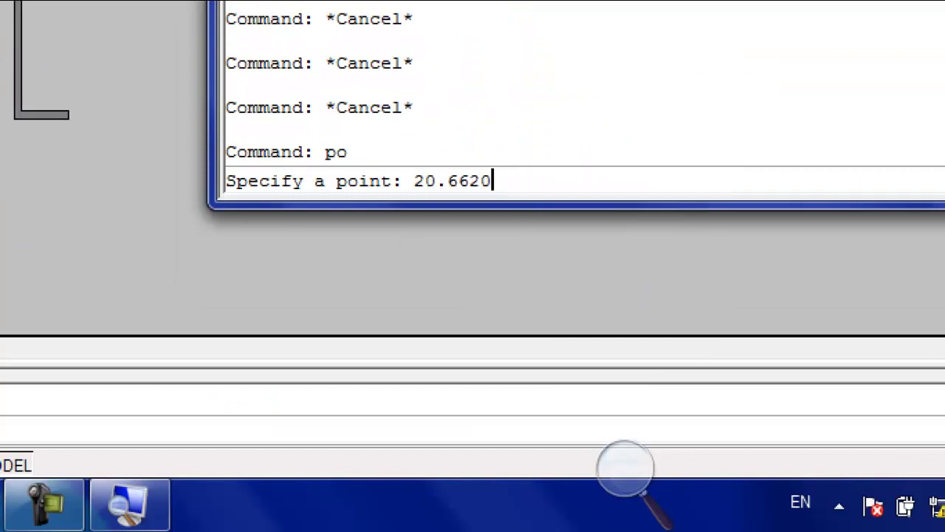
{"action": "type", "text": ","}
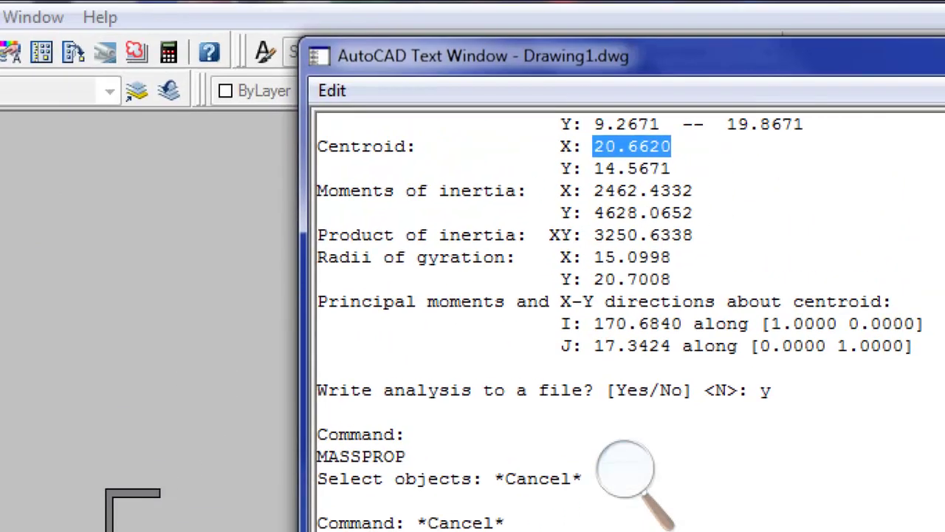
Complete the point with the centroid's Y coordinate, 14.5671, copied from the report, and return to the drawing
{"action": "left_click_drag", "start_coordinate": [595, 168], "coordinate": [672, 168]}
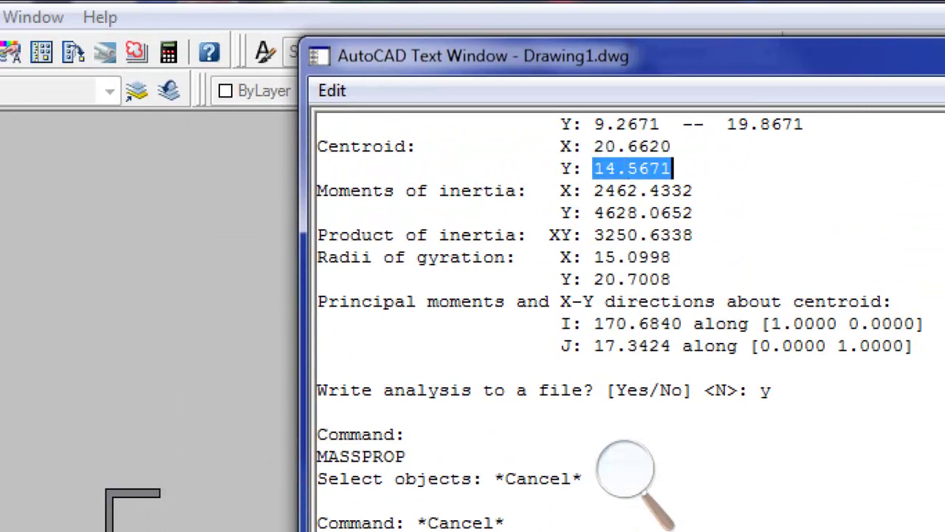
{"action": "right_click", "coordinate": [595, 171]}
{"action": "left_click", "coordinate": [649, 228]}
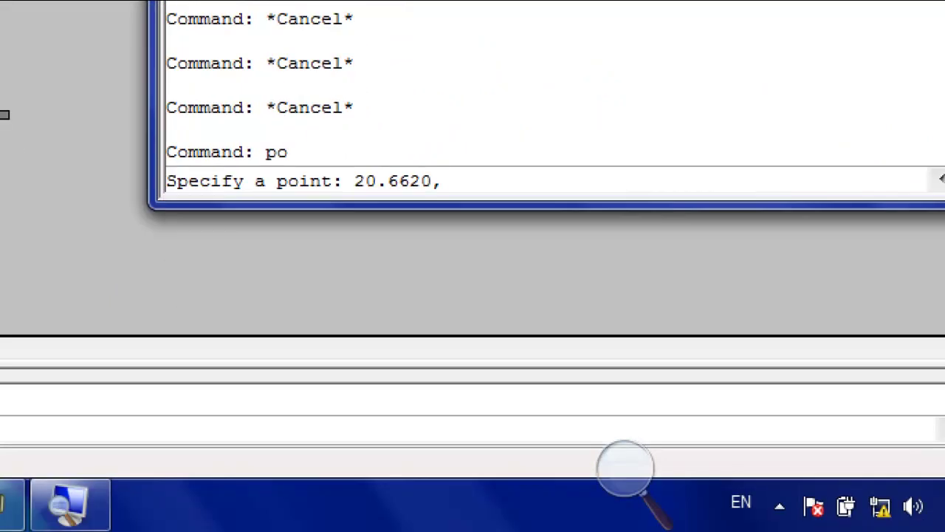
{"action": "right_click", "coordinate": [471, 177]}
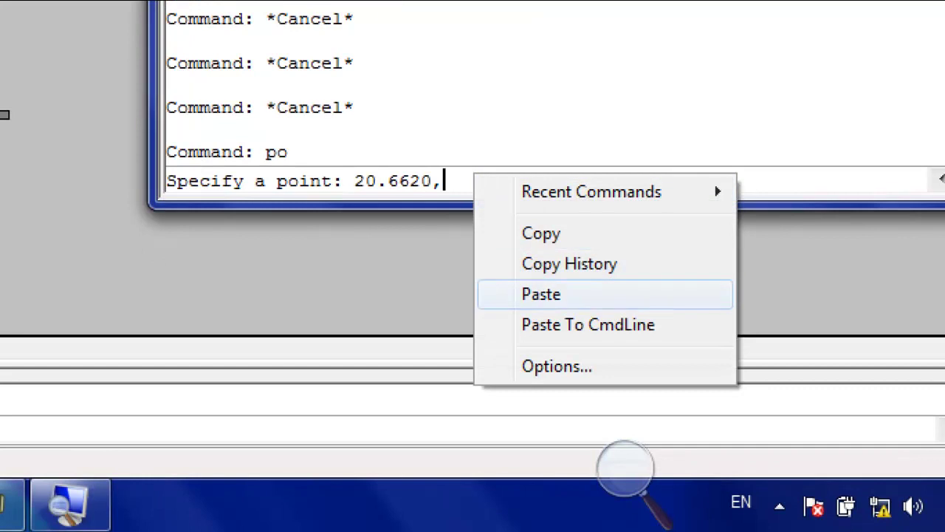
{"action": "left_click", "coordinate": [543, 293]}
{"action": "key", "text": "Return"}
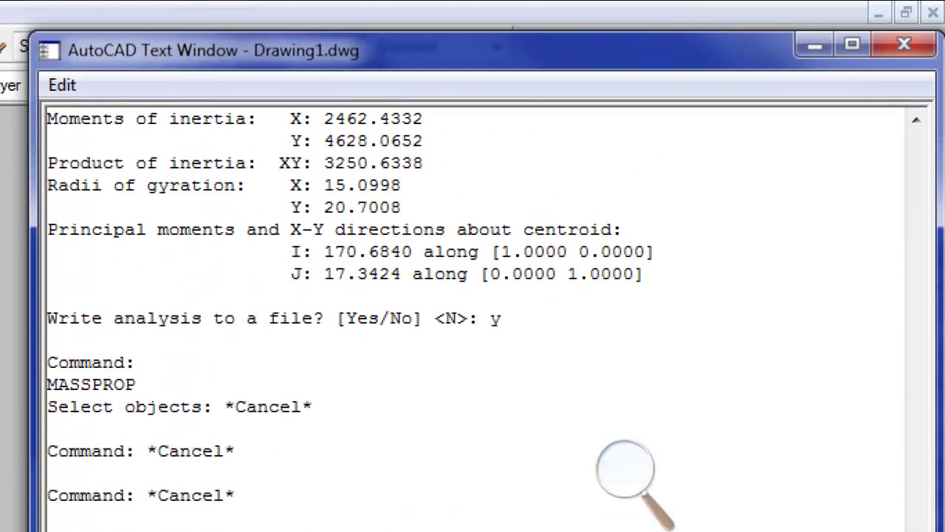
{"action": "key", "text": "F2"}
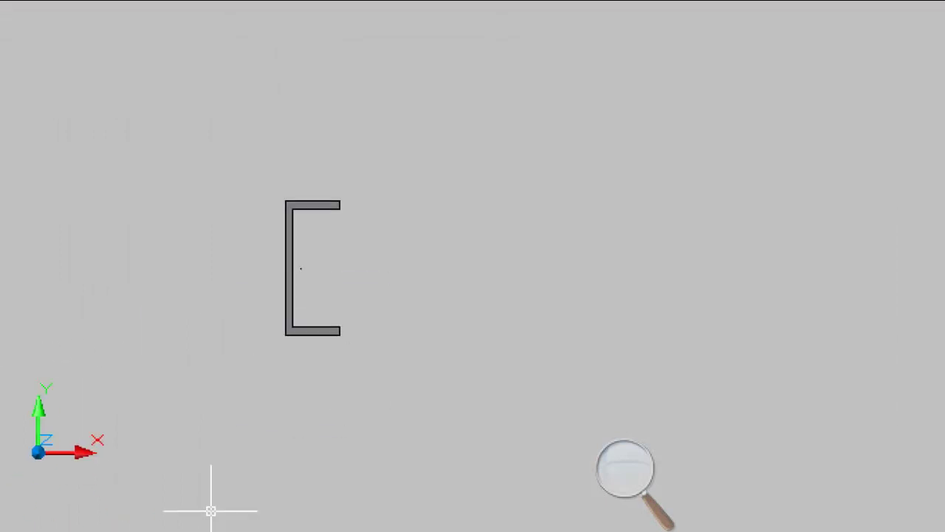
Set the point style to a circle crossed by an X
{"action": "scroll", "coordinate": [299, 268], "scroll_direction": "up", "scroll_amount": 5}
{"action": "scroll", "coordinate": [299, 269], "scroll_direction": "up", "scroll_amount": 5}
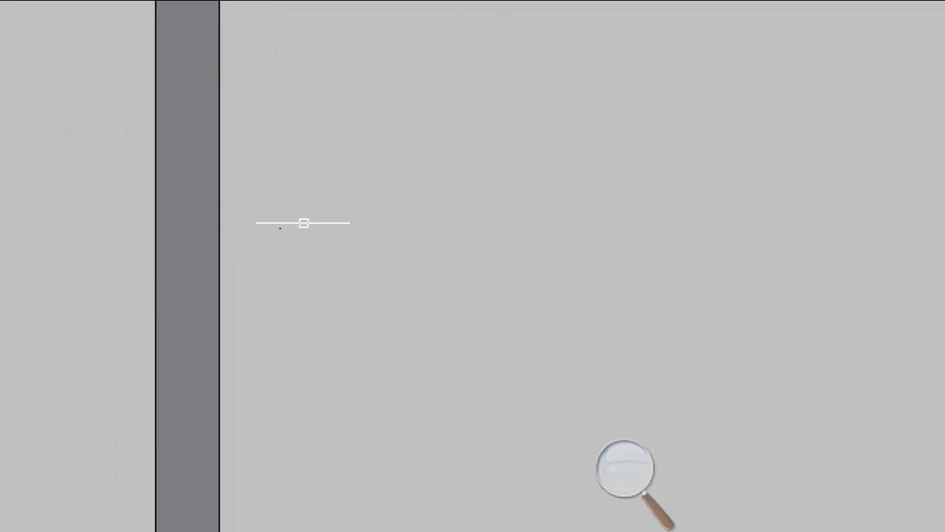
{"action": "scroll", "coordinate": [303, 221], "scroll_direction": "down", "scroll_amount": 6}
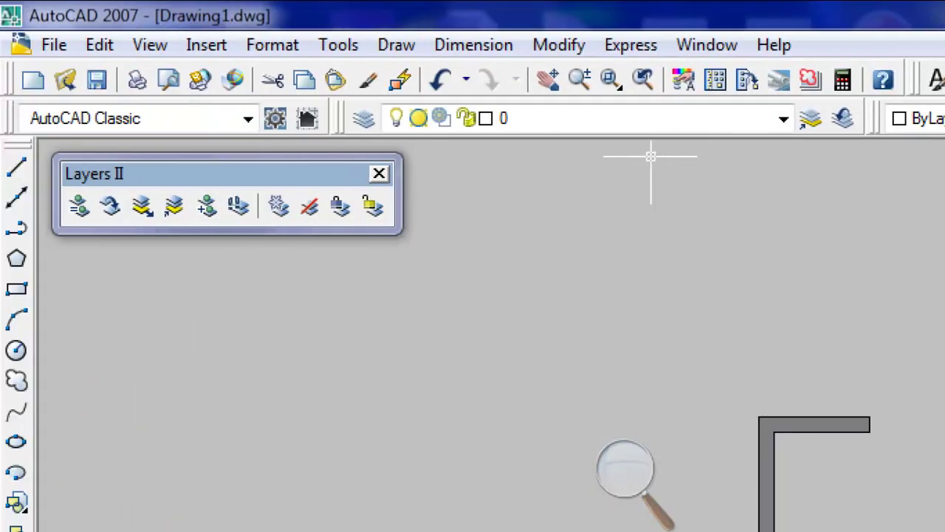
{"action": "left_click", "coordinate": [150, 46]}
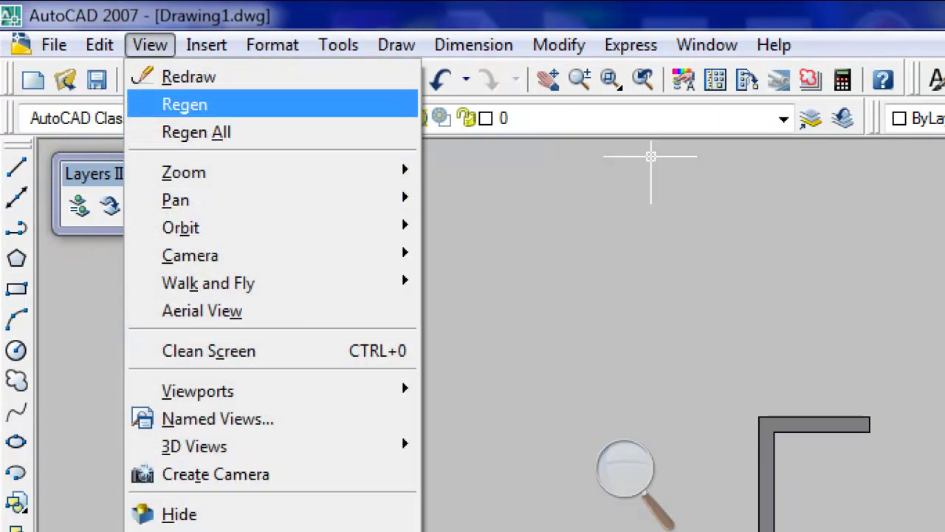
{"action": "mouse_move", "coordinate": [272, 45]}
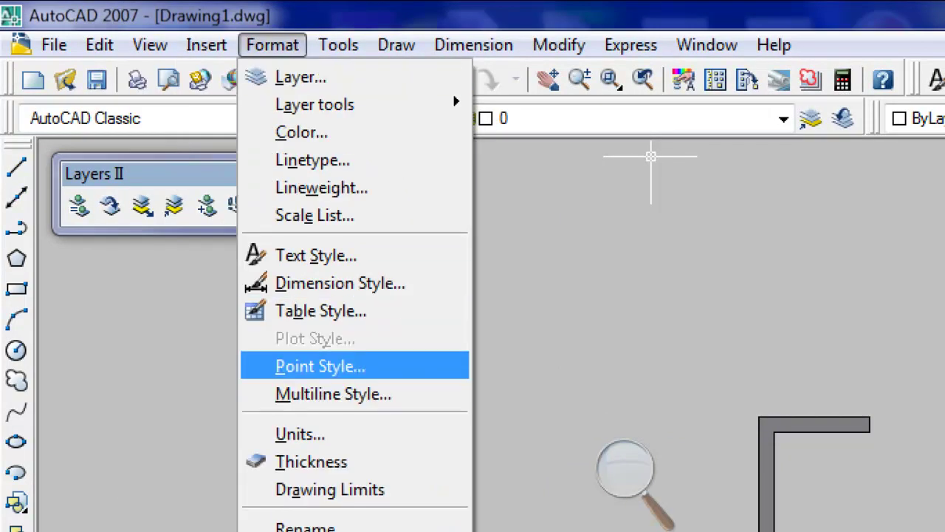
{"action": "left_click", "coordinate": [320, 366]}
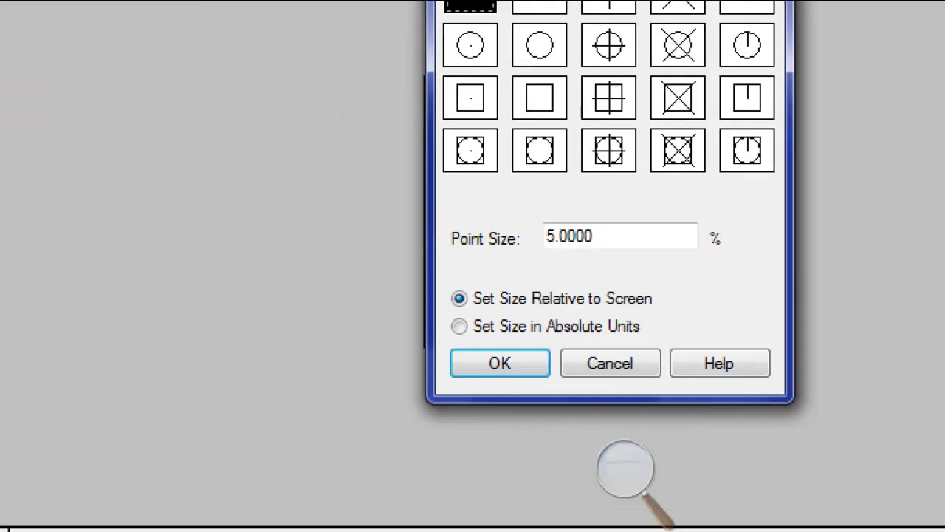
{"action": "left_click", "coordinate": [678, 46]}
{"action": "left_click", "coordinate": [500, 363]}
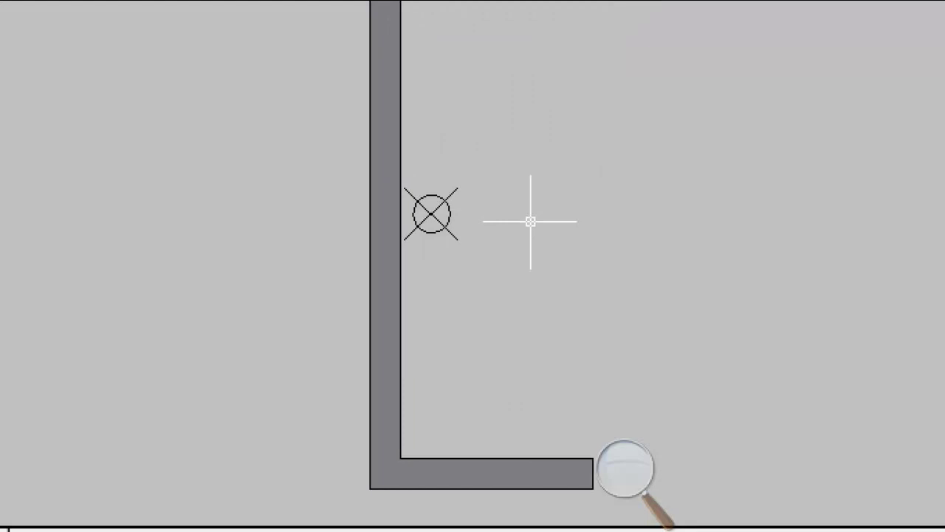
Switch the drawing's visual style to 2D Wireframe
{"action": "scroll", "coordinate": [530, 221], "scroll_direction": "down", "scroll_amount": 5}
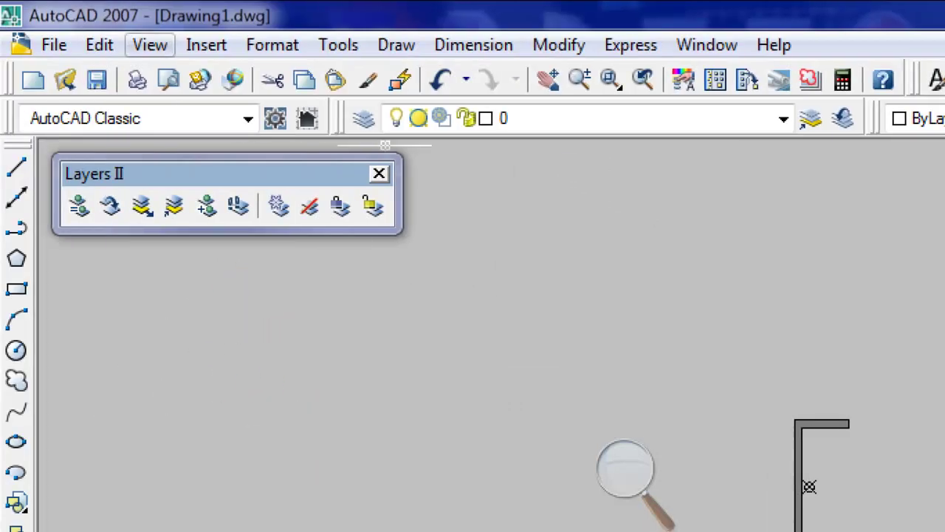
{"action": "left_click", "coordinate": [150, 45]}
{"action": "mouse_move", "coordinate": [209, 531]}
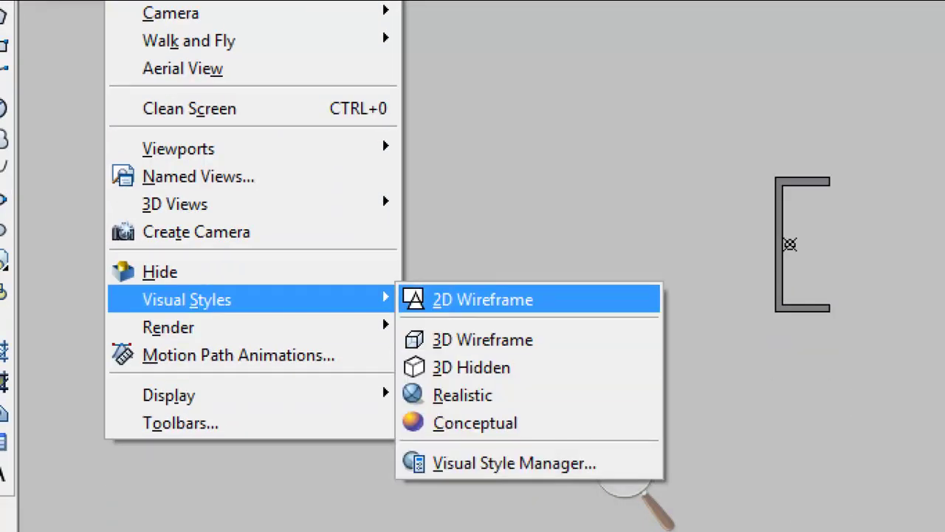
{"action": "left_click", "coordinate": [526, 300]}
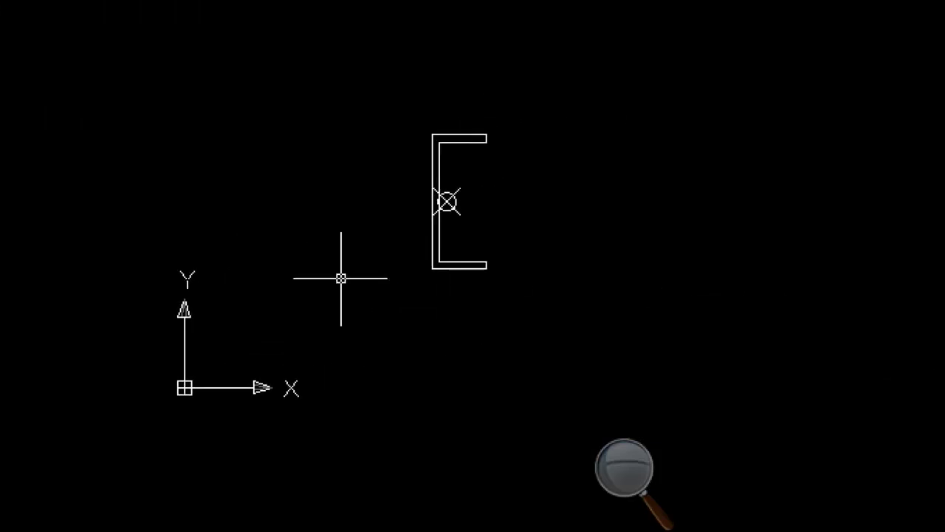
Draw a helper line from the origin (0,0) to a free point up and to the left of it
{"action": "type", "text": "c"}
{"action": "key", "text": "BackSpace"}
{"action": "type", "text": "l"}
{"action": "key", "text": "Return"}
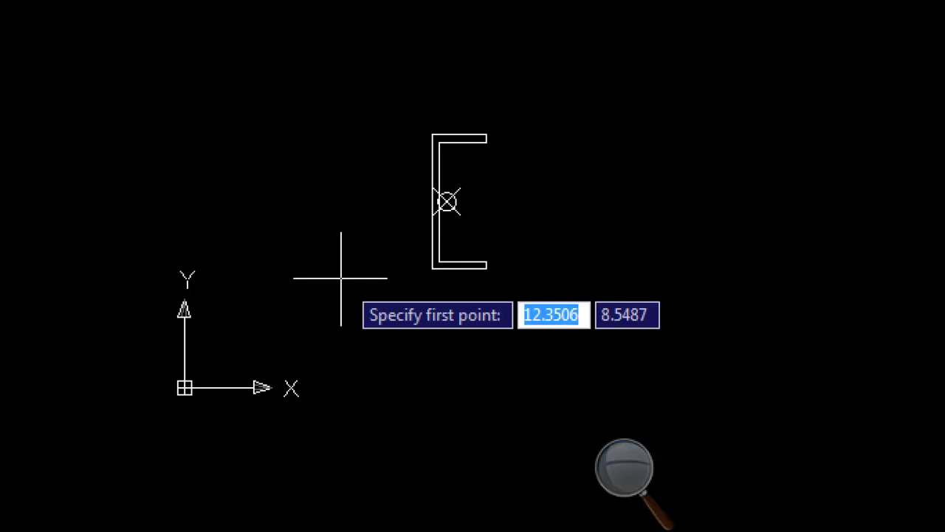
{"action": "type", "text": "0"}
{"action": "key", "text": "Tab"}
{"action": "type", "text": "0"}
{"action": "key", "text": "Return"}
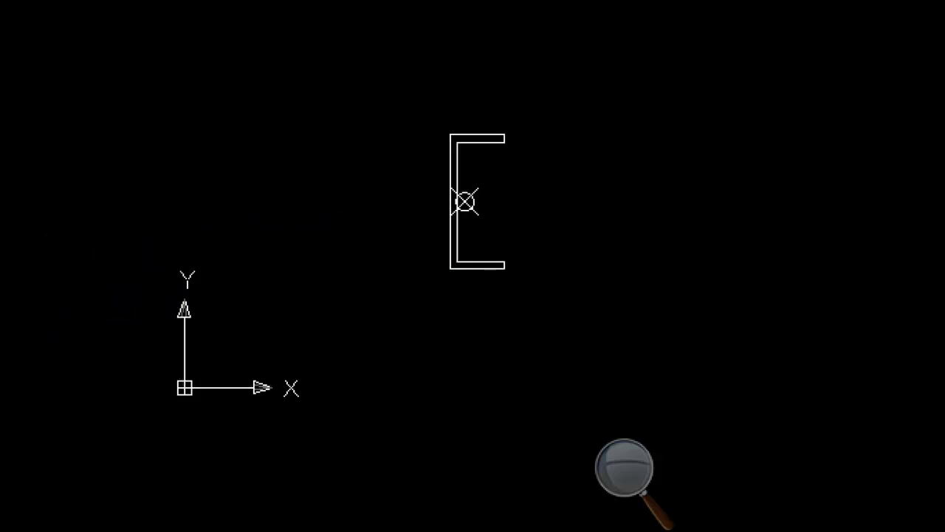
{"action": "scroll", "coordinate": [312, 189], "scroll_direction": "down", "scroll_amount": 2}
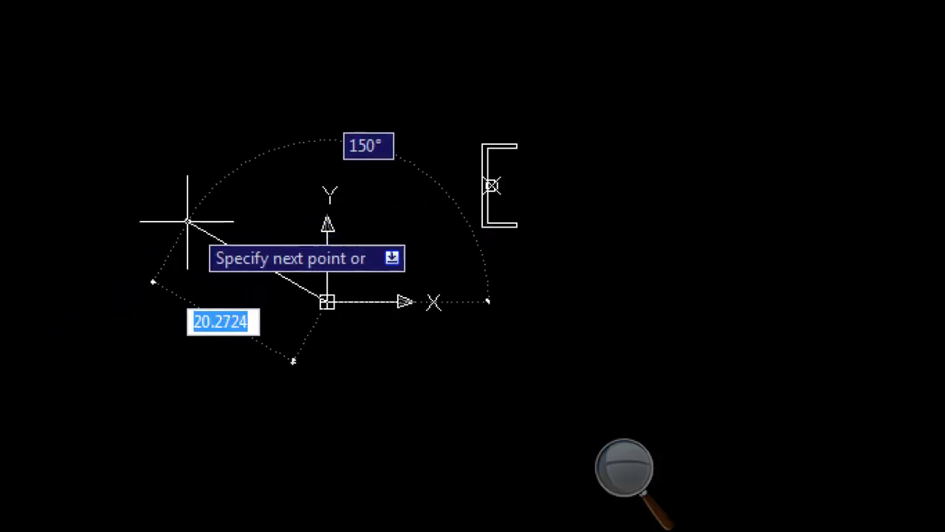
{"action": "scroll", "coordinate": [635, 221], "scroll_direction": "up", "scroll_amount": 3}
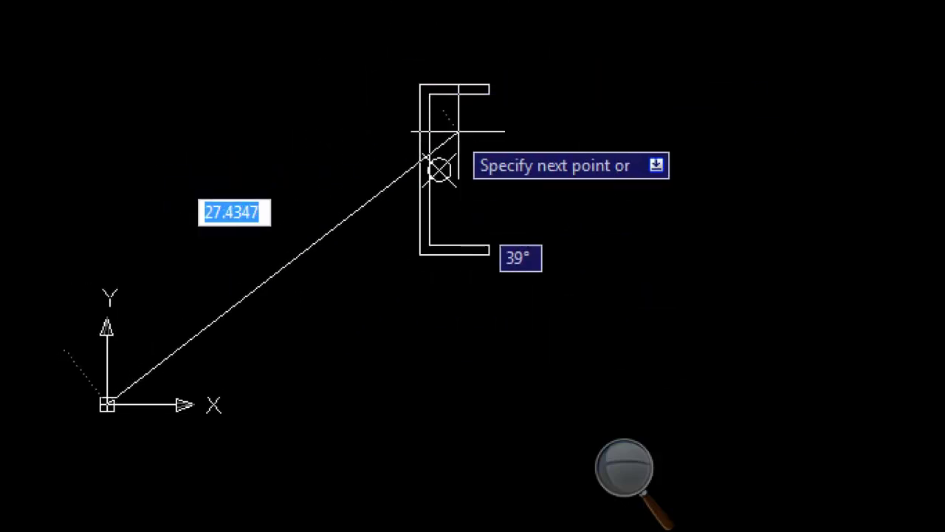
{"action": "scroll", "coordinate": [418, 254], "scroll_direction": "up", "scroll_amount": 2}
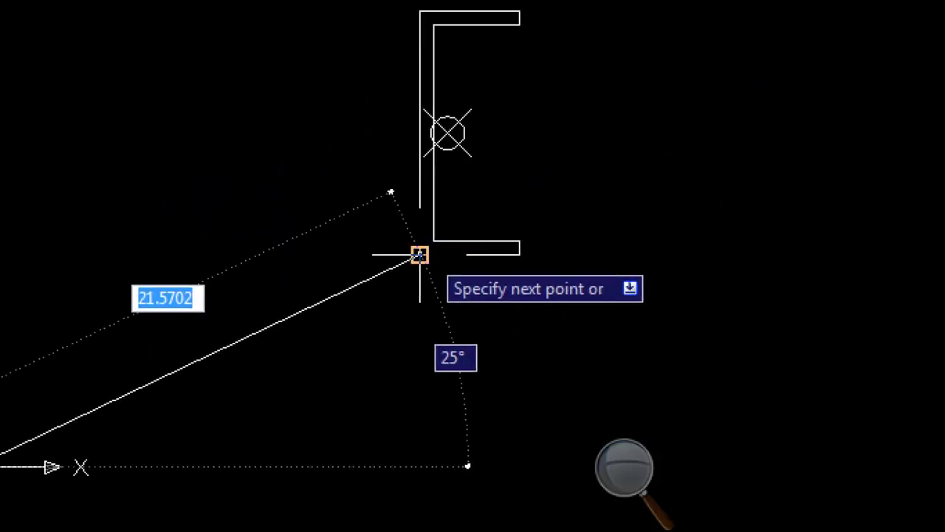
{"action": "scroll", "coordinate": [660, 169], "scroll_direction": "down", "scroll_amount": 3}
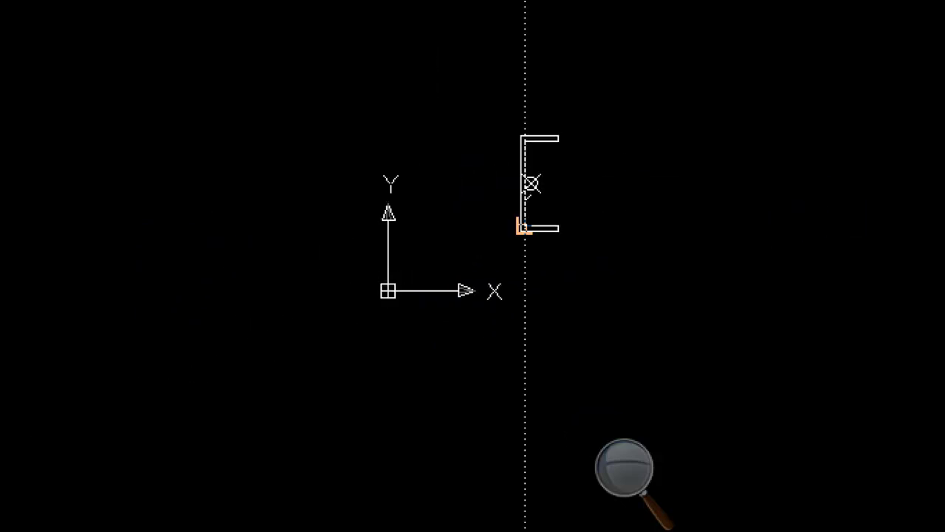
{"action": "scroll", "coordinate": [368, 245], "scroll_direction": "up", "scroll_amount": 2}
{"action": "left_click", "coordinate": [121, 248]}
{"action": "key", "text": "Return"}
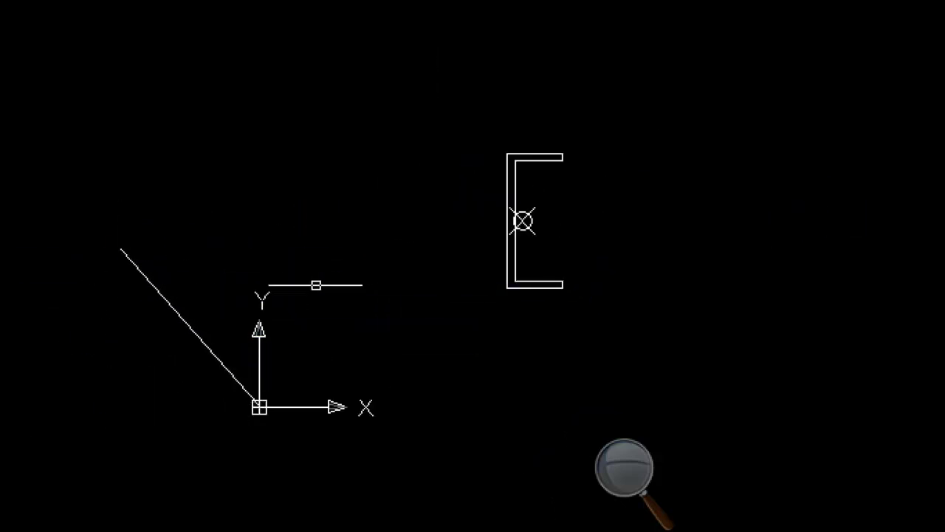
Select the channel region together with its centroid point and start the Move command on them
{"action": "middle_click_drag", "start_coordinate": [317, 283], "coordinate": [266, 262]}
{"action": "scroll", "coordinate": [414, 280], "scroll_direction": "up", "scroll_amount": 1}
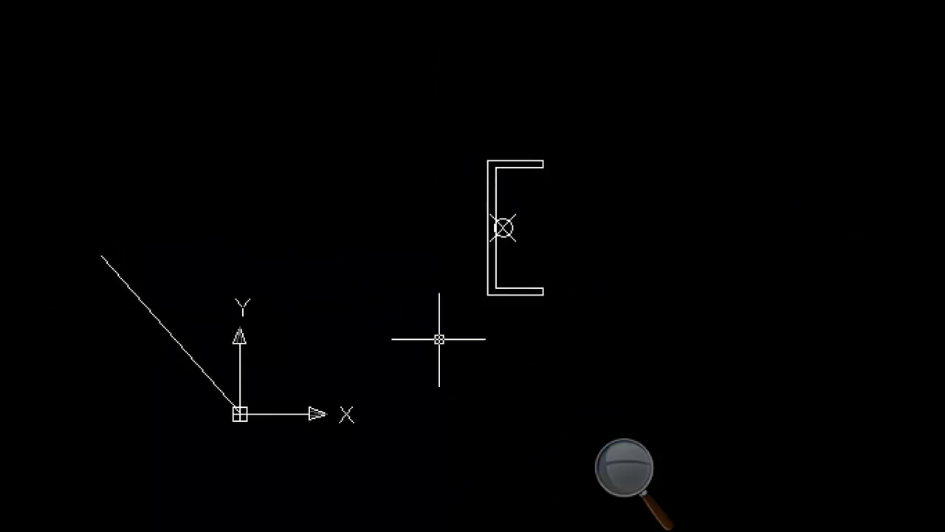
{"action": "left_click", "coordinate": [439, 335]}
{"action": "left_click", "coordinate": [652, 161]}
{"action": "type", "text": "m"}
{"action": "key", "text": "Return"}
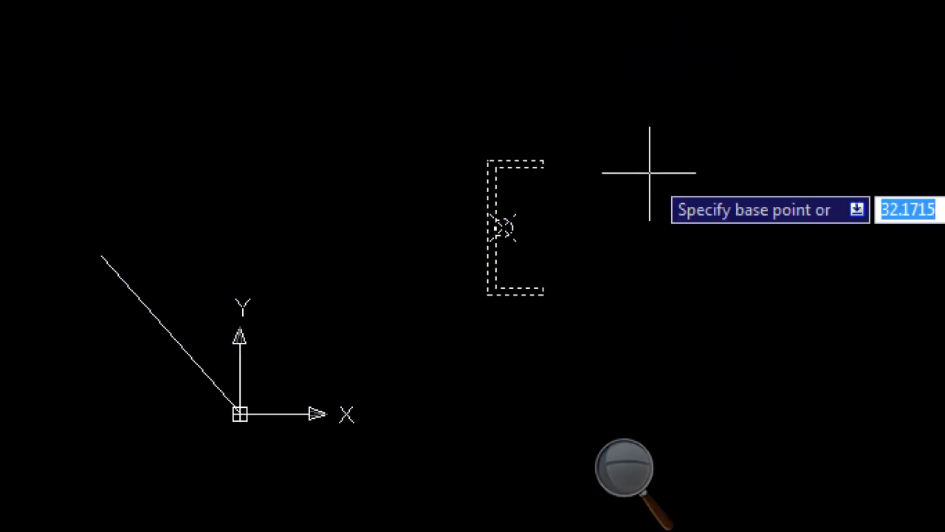
{"action": "scroll", "coordinate": [510, 227], "scroll_direction": "up", "scroll_amount": 5}
{"action": "scroll", "coordinate": [583, 293], "scroll_direction": "up", "scroll_amount": 4}
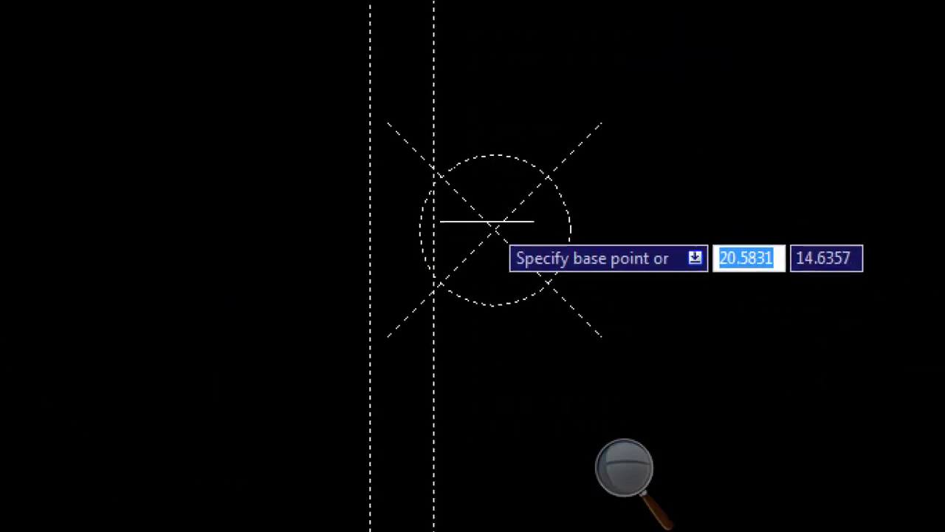
{"action": "scroll", "coordinate": [480, 280], "scroll_direction": "down", "scroll_amount": 5}
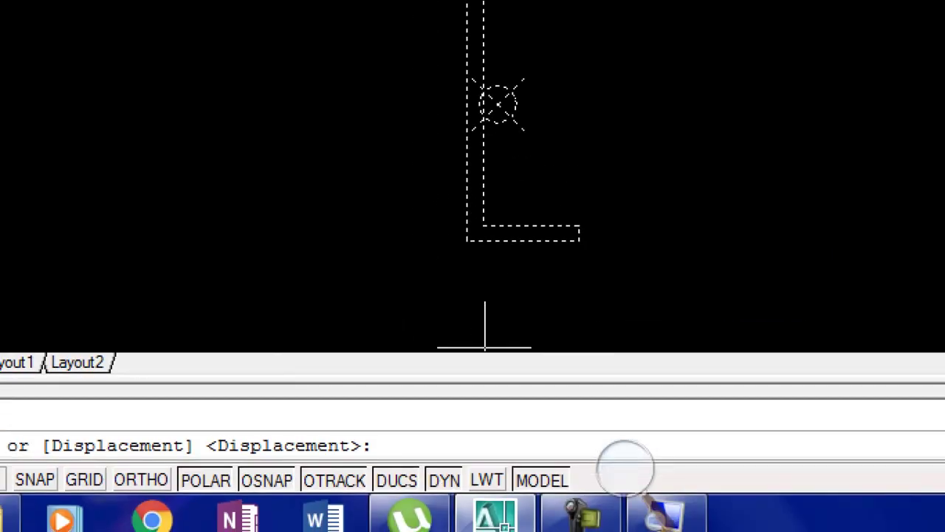
Enable the Node object snap mode in the drafting settings while the move is running
{"action": "right_click", "coordinate": [279, 478]}
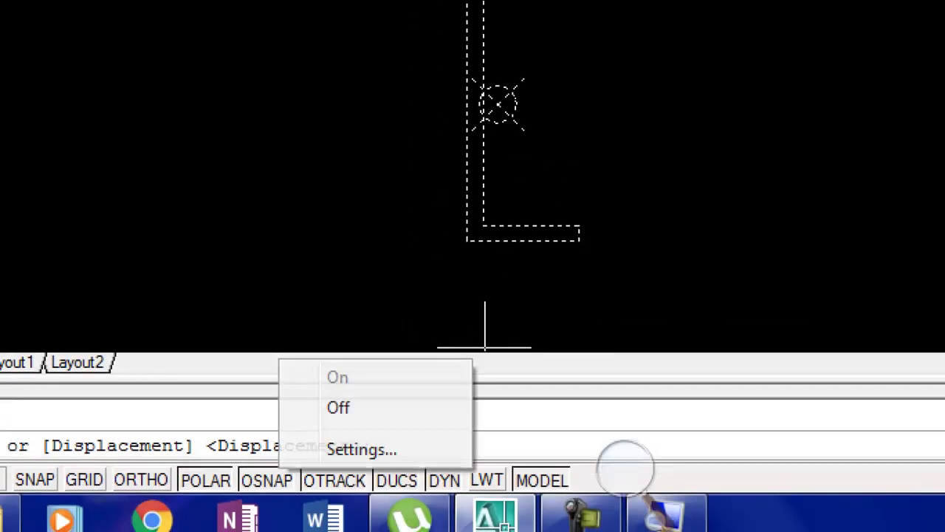
{"action": "left_click", "coordinate": [361, 448]}
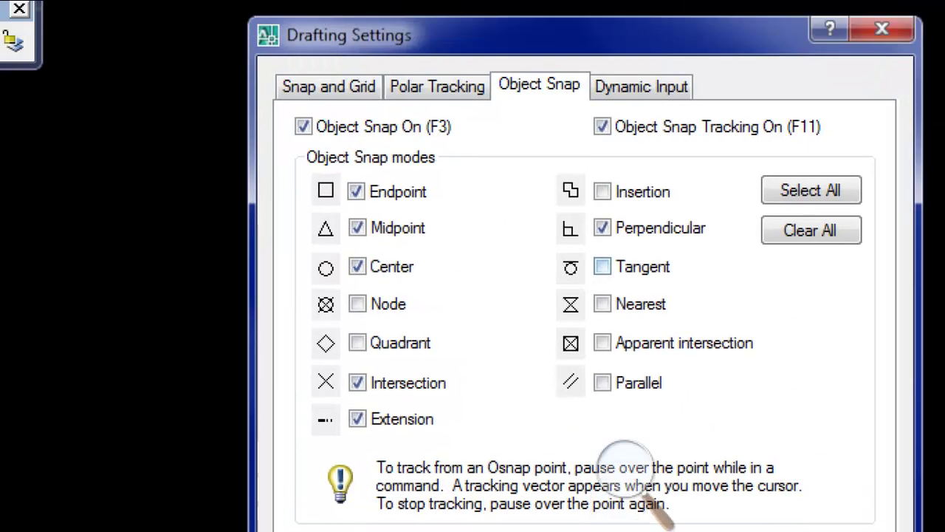
{"action": "left_click", "coordinate": [357, 303]}
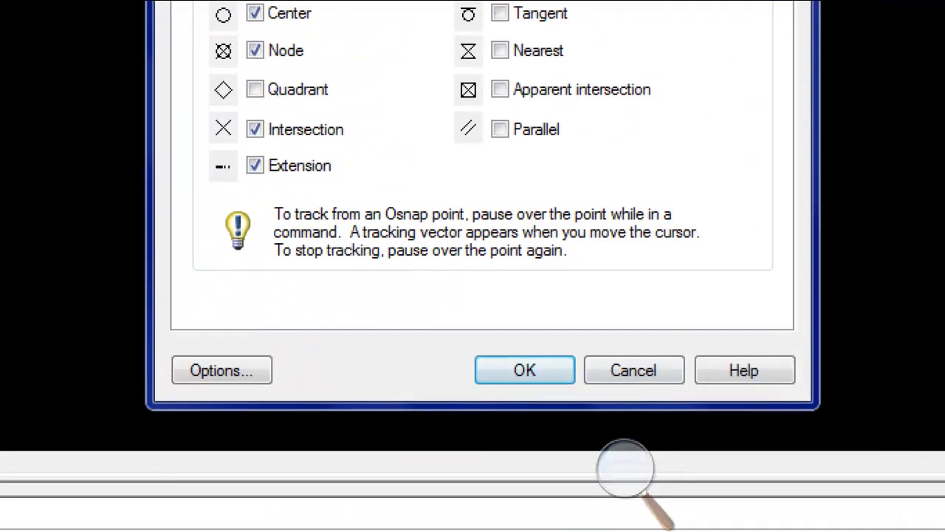
{"action": "left_click", "coordinate": [506, 363]}
Move the channel and its point from the centroid node to the helper line's endpoint at the origin
{"action": "left_click", "coordinate": [262, 208]}
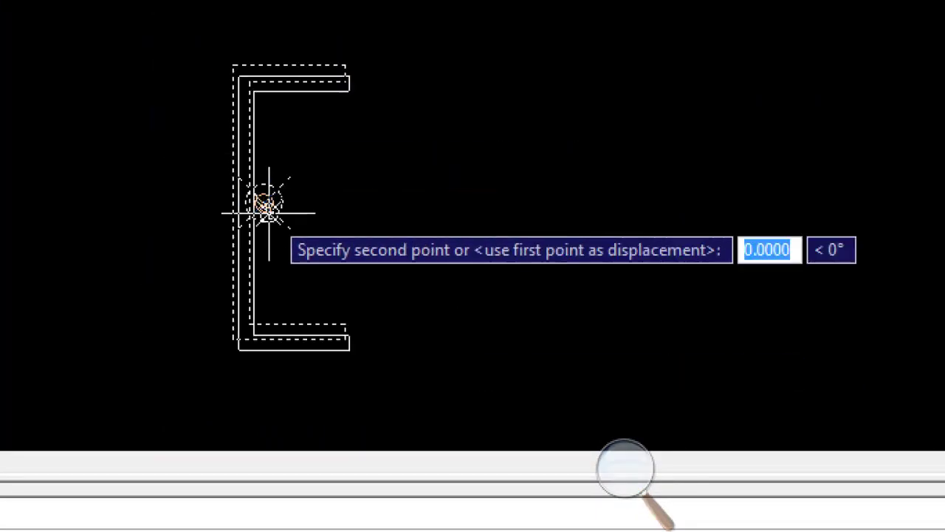
{"action": "scroll", "coordinate": [511, 177], "scroll_direction": "down", "scroll_amount": 5}
{"action": "scroll", "coordinate": [274, 242], "scroll_direction": "up", "scroll_amount": 5}
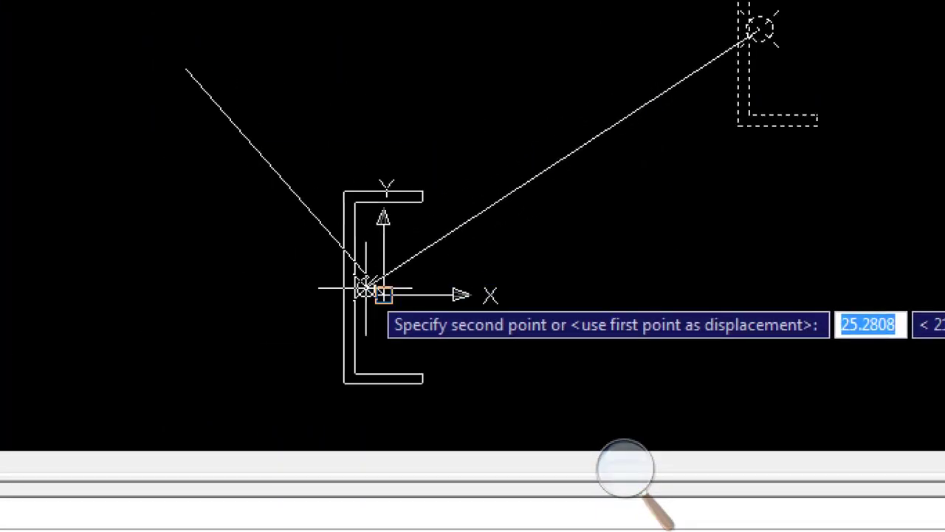
{"action": "left_click", "coordinate": [383, 294]}
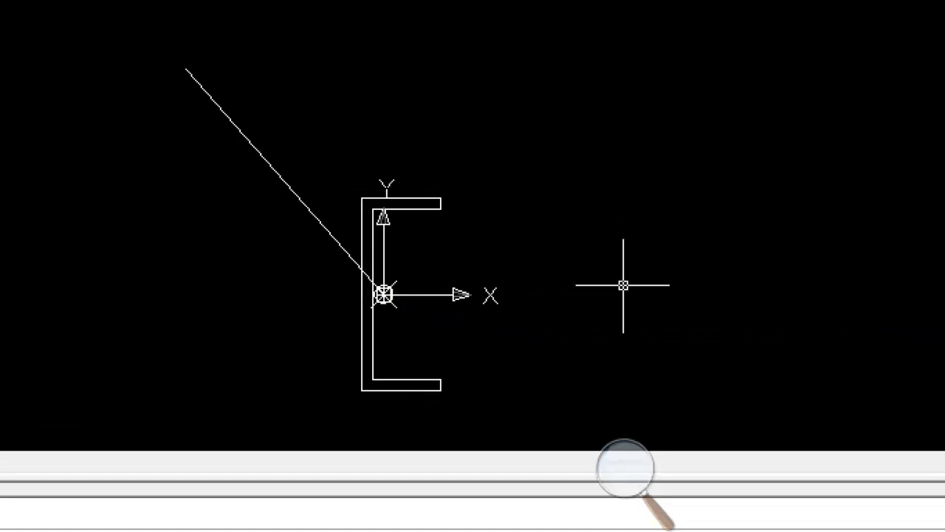
Delete the diagonal helper line that runs to the origin
{"action": "left_click", "coordinate": [271, 122]}
{"action": "left_click", "coordinate": [164, 203]}
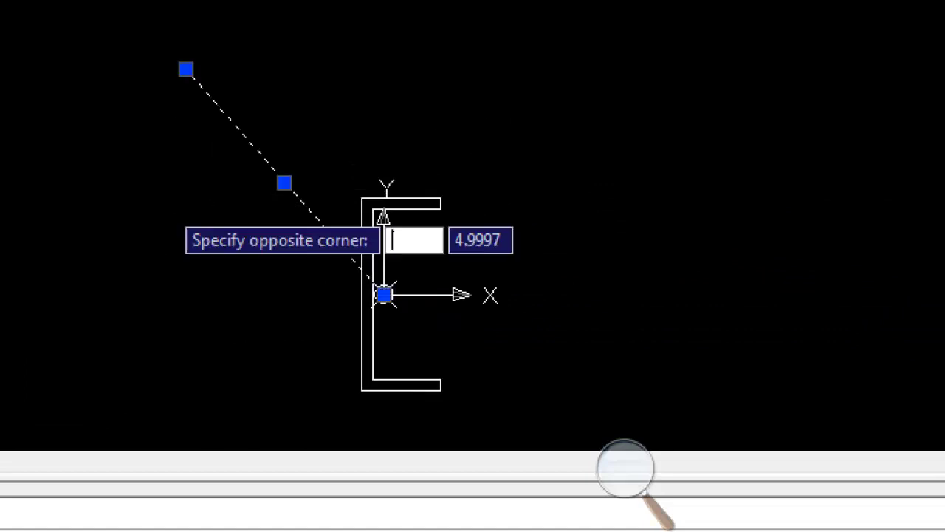
{"action": "key", "text": "Escape"}
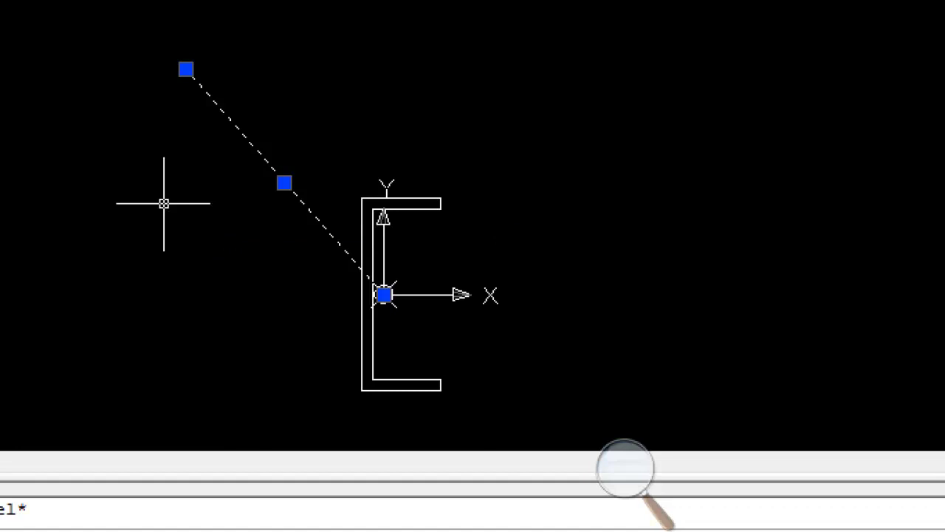
{"action": "key", "text": "Delete"}
Regenerate the drawing with the relocated channel in view
{"action": "scroll", "coordinate": [347, 299], "scroll_direction": "up", "scroll_amount": 5}
{"action": "scroll", "coordinate": [440, 301], "scroll_direction": "down", "scroll_amount": 5}
{"action": "middle_click_drag", "start_coordinate": [441, 301], "coordinate": [306, 264]}
{"action": "scroll", "coordinate": [305, 217], "scroll_direction": "up", "scroll_amount": 3}
{"action": "middle_click_drag", "start_coordinate": [306, 217], "coordinate": [435, 149]}
{"action": "type", "text": "re"}
{"action": "key", "text": "Return"}
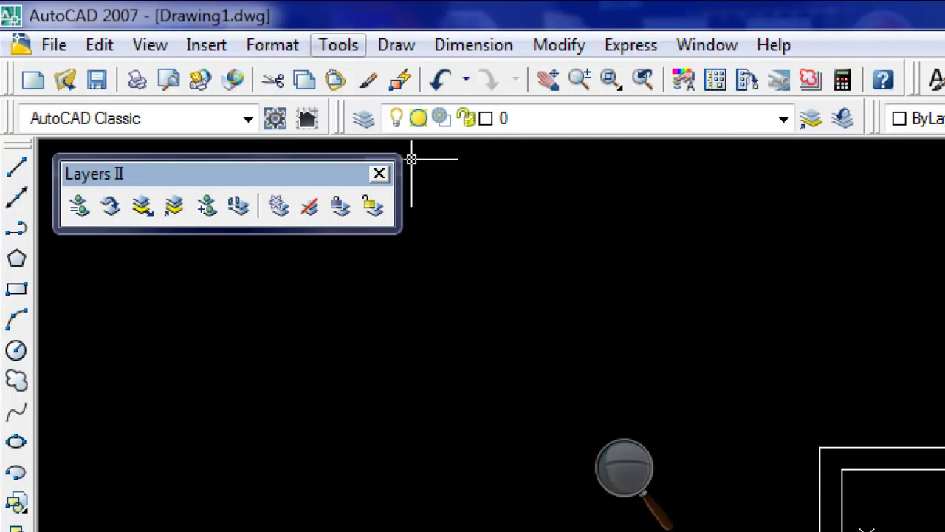
List the region/mass properties of the channel at its new position on the origin
{"action": "left_click", "coordinate": [339, 44]}
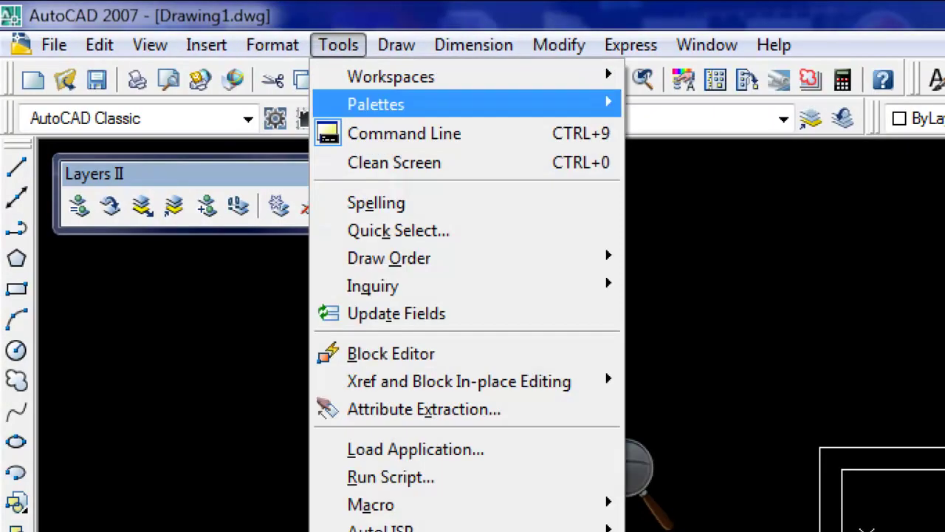
{"action": "mouse_move", "coordinate": [373, 286]}
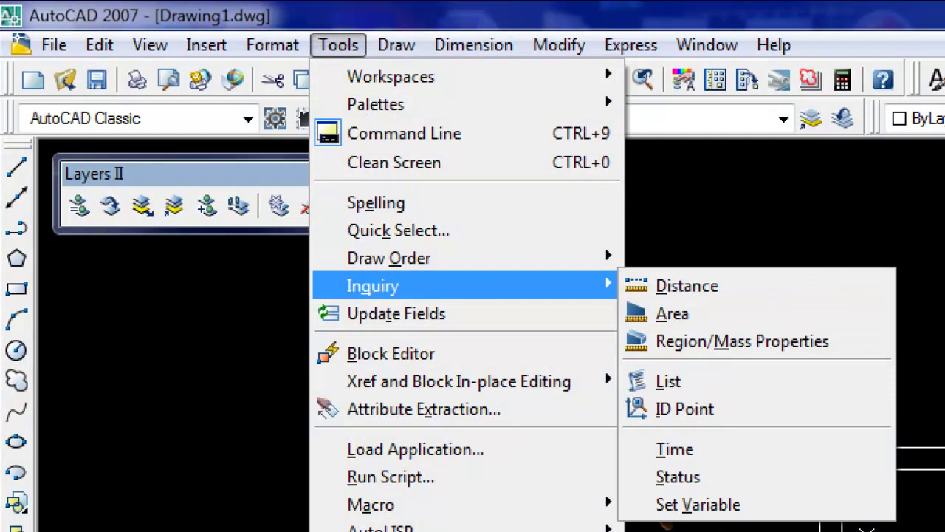
{"action": "left_click", "coordinate": [742, 341]}
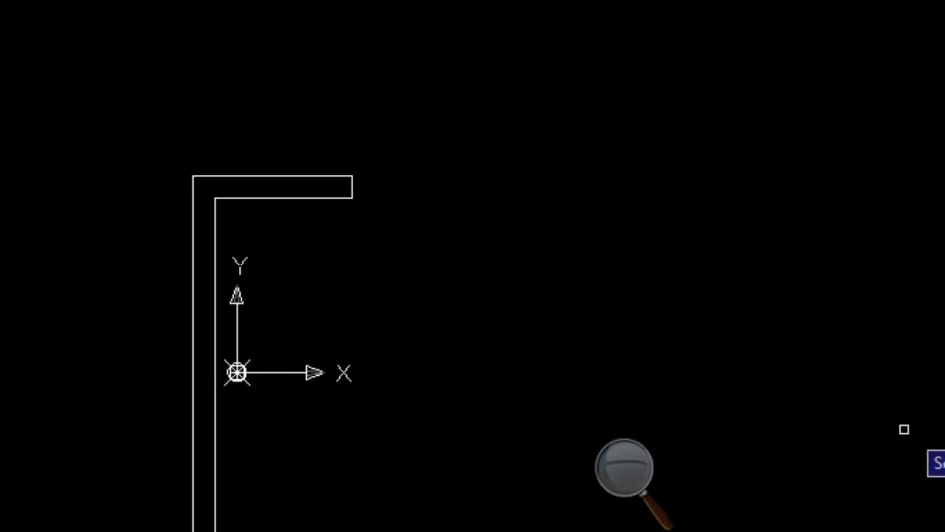
{"action": "left_click", "coordinate": [327, 196]}
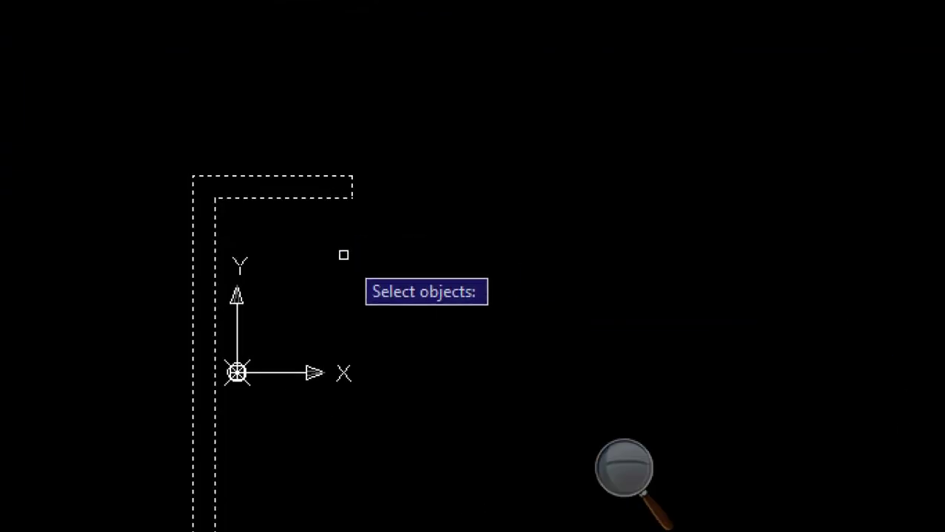
{"action": "key", "text": "Return"}
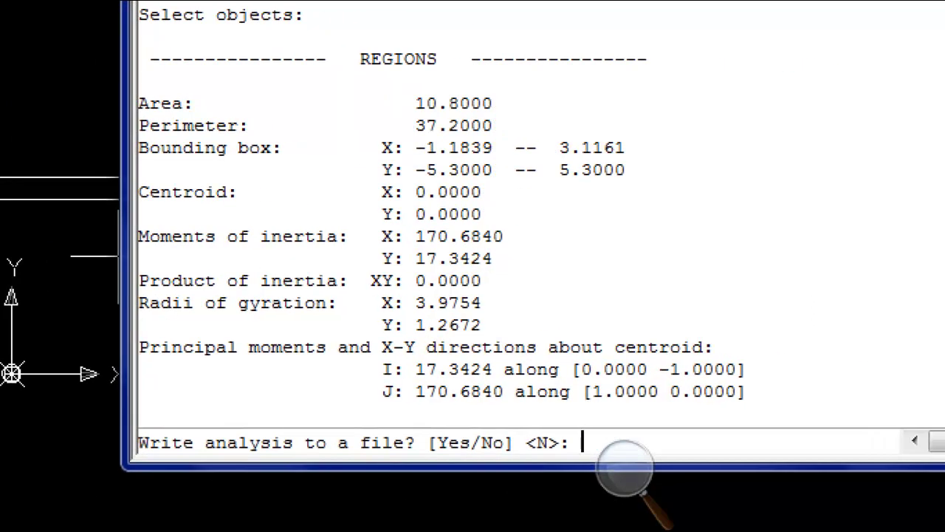
Highlight the X and Y moments of inertia and the perimeter in the mass properties report to examine them
{"action": "left_click_drag", "start_coordinate": [416, 236], "coordinate": [504, 236]}
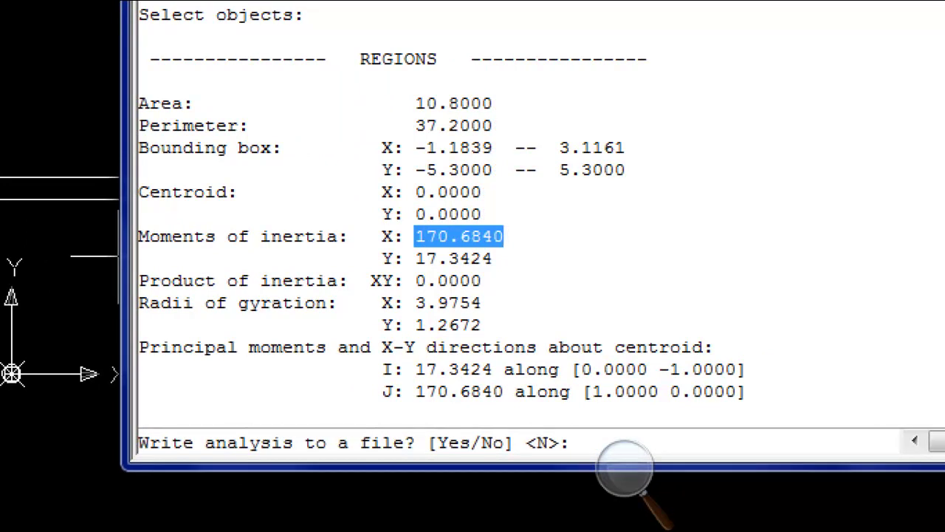
{"action": "left_click_drag", "start_coordinate": [416, 258], "coordinate": [492, 258]}
{"action": "left_click", "coordinate": [420, 126]}
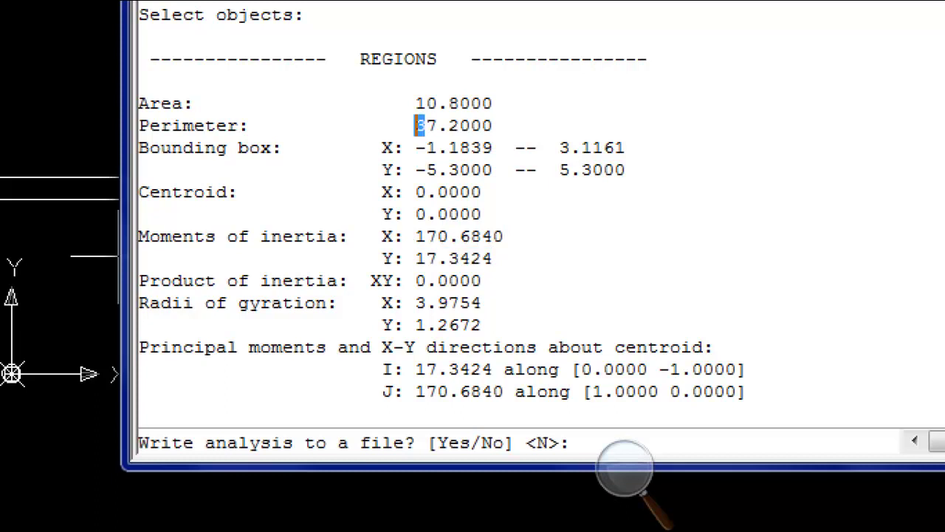
{"action": "left_click_drag", "start_coordinate": [420, 125], "coordinate": [491, 126]}
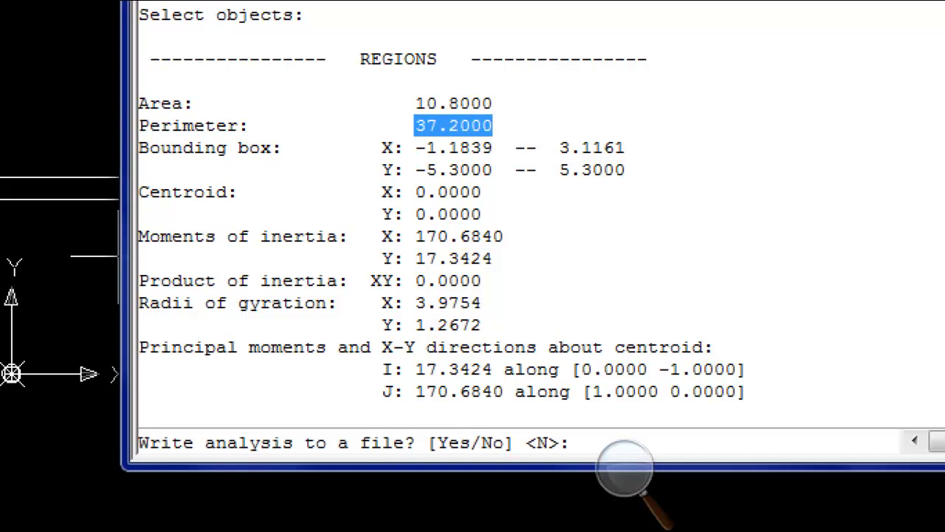
{"action": "left_click_drag", "start_coordinate": [416, 236], "coordinate": [503, 236]}
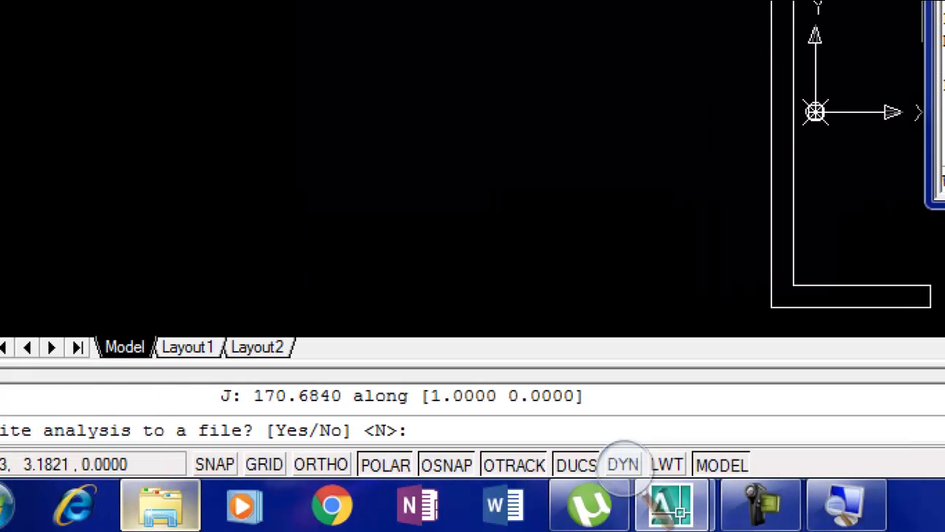
Switch to Calculator and multiply the rounded X moment of inertia, 170, by 4
{"action": "mouse_move", "coordinate": [158, 502]}
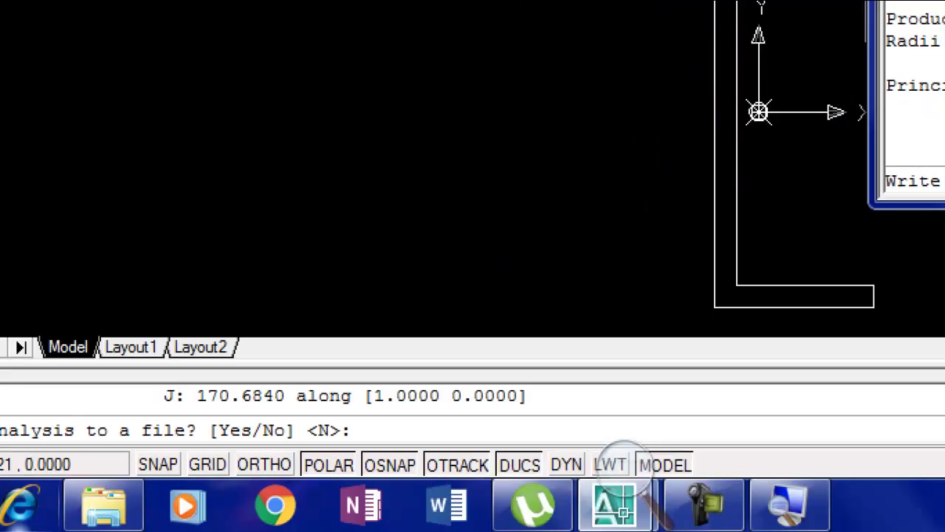
{"action": "key", "text": "super"}
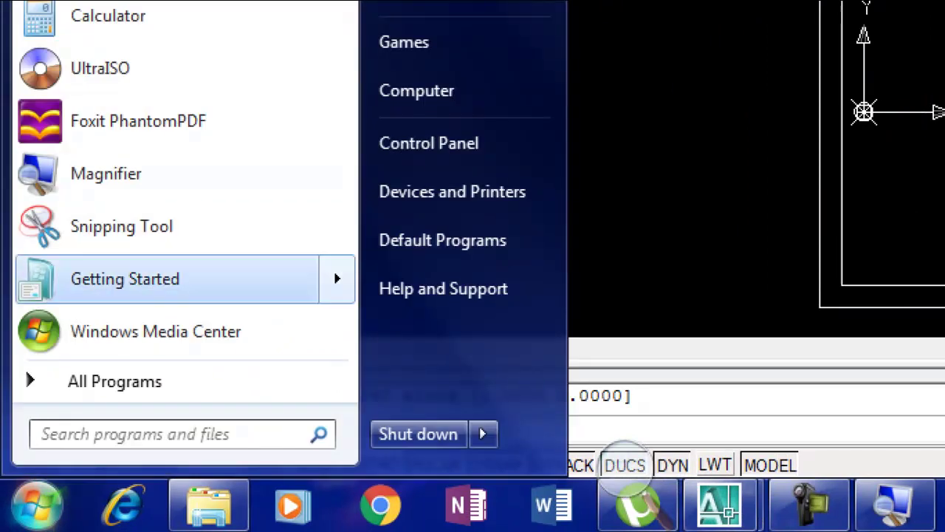
{"action": "key", "text": "Up"}
{"action": "key", "text": "Return"}
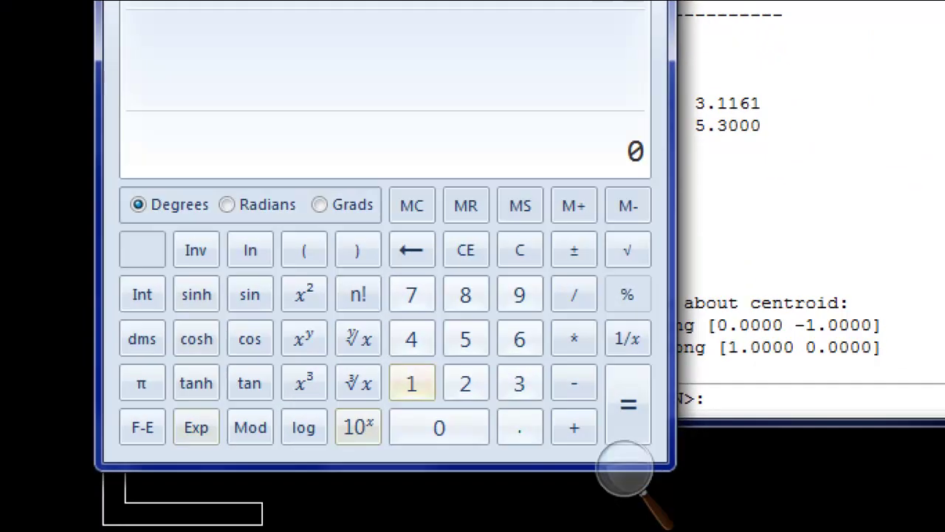
{"action": "type", "text": "1"}
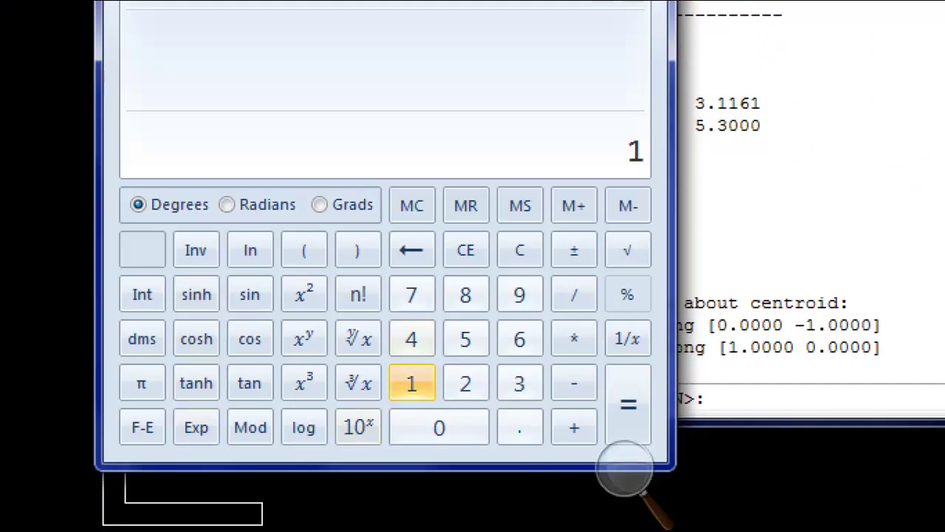
{"action": "type", "text": "70 * 4"}
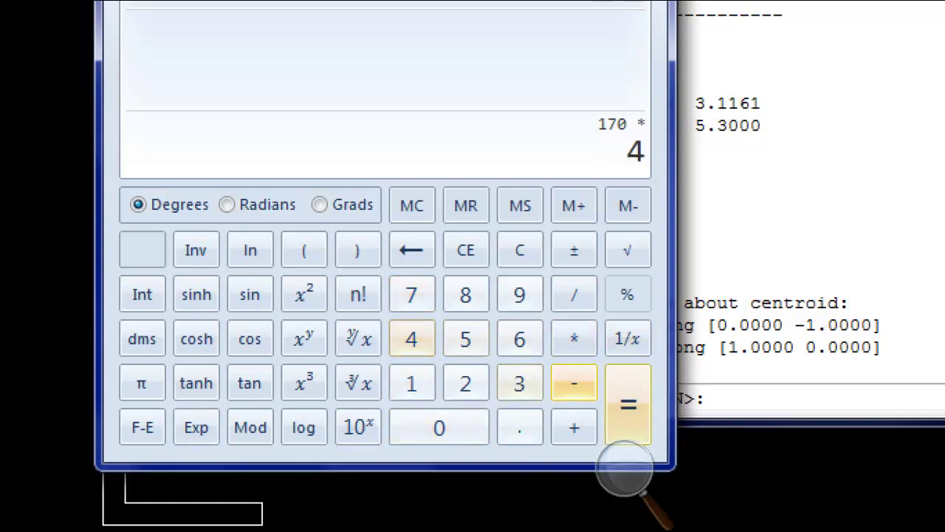
{"action": "key", "text": "Return"}
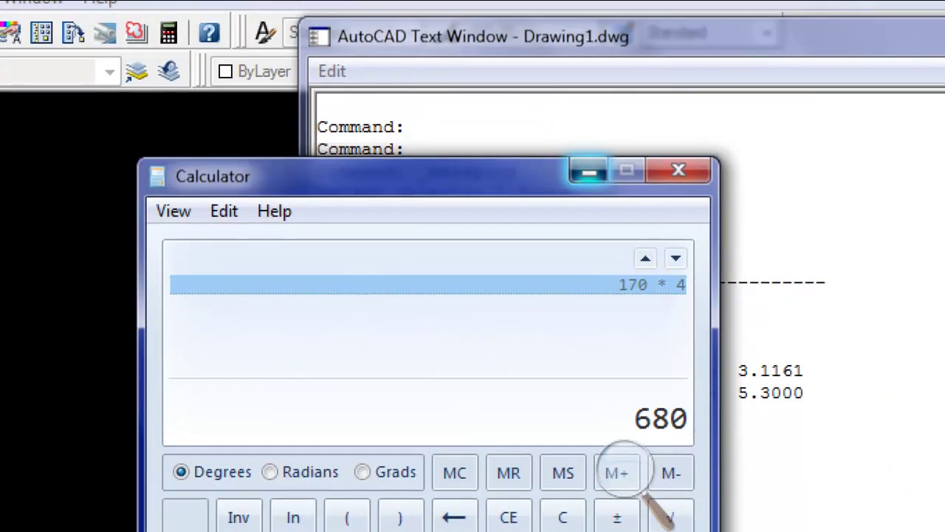
Return from Calculator to the mass properties report and highlight the whole-number parts of the X and Y moments of inertia
{"action": "left_click", "coordinate": [542, 0]}
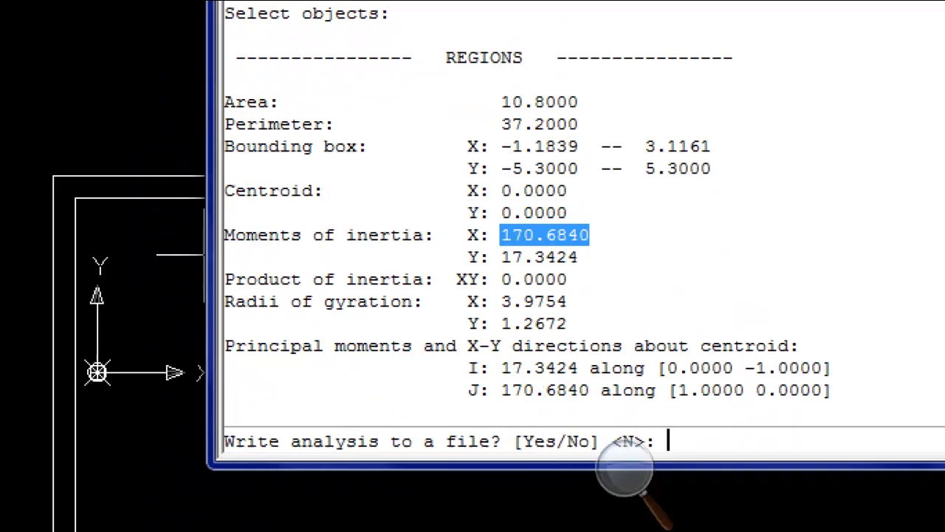
{"action": "left_click", "coordinate": [546, 257]}
{"action": "left_click_drag", "start_coordinate": [477, 180], "coordinate": [508, 157]}
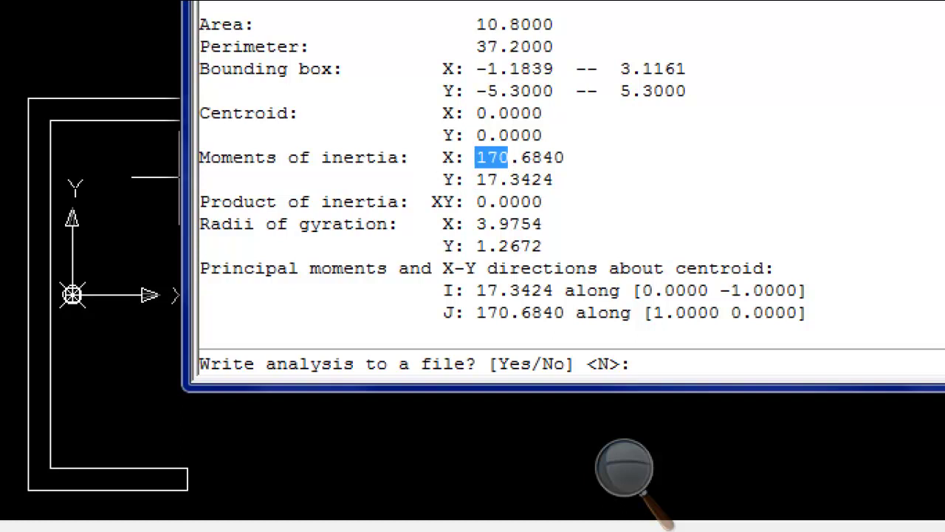
{"action": "left_click_drag", "start_coordinate": [477, 179], "coordinate": [500, 180]}
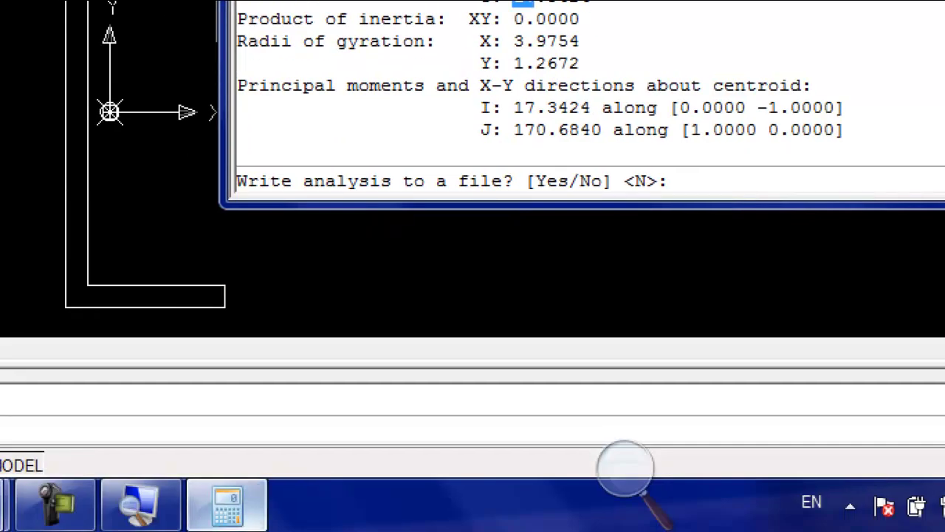
{"action": "left_click", "coordinate": [187, 531]}
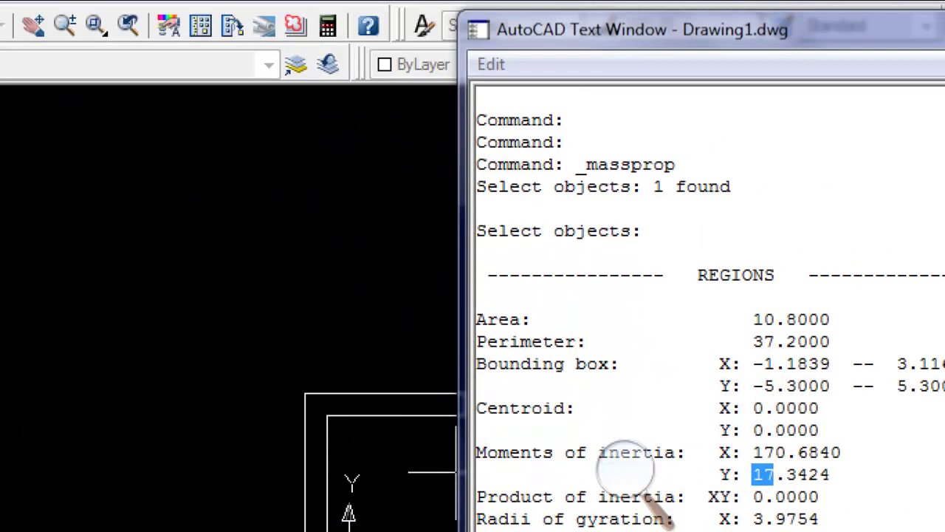
Close the mass properties report and exit AutoCAD without saving Drawing1.dwg
{"action": "key", "text": "F2"}
{"action": "key", "text": "alt+F4"}
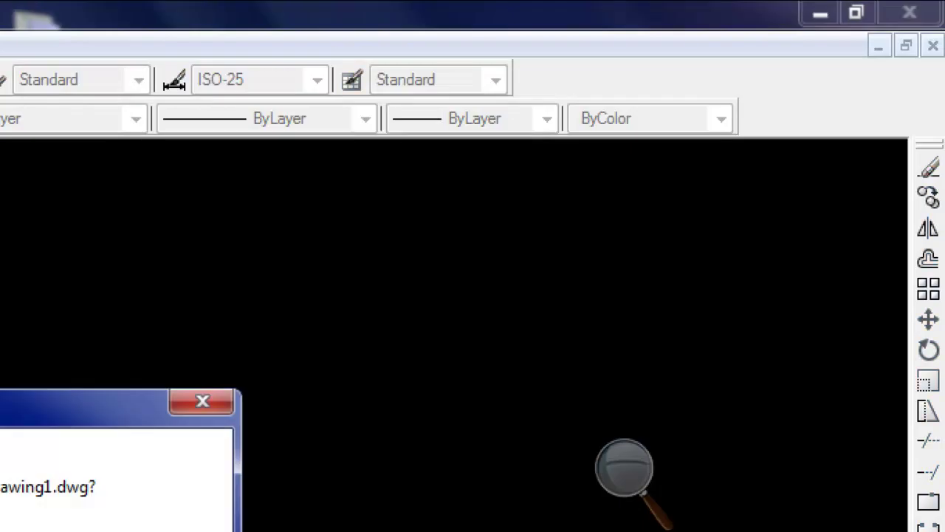
{"action": "key", "text": "n"}
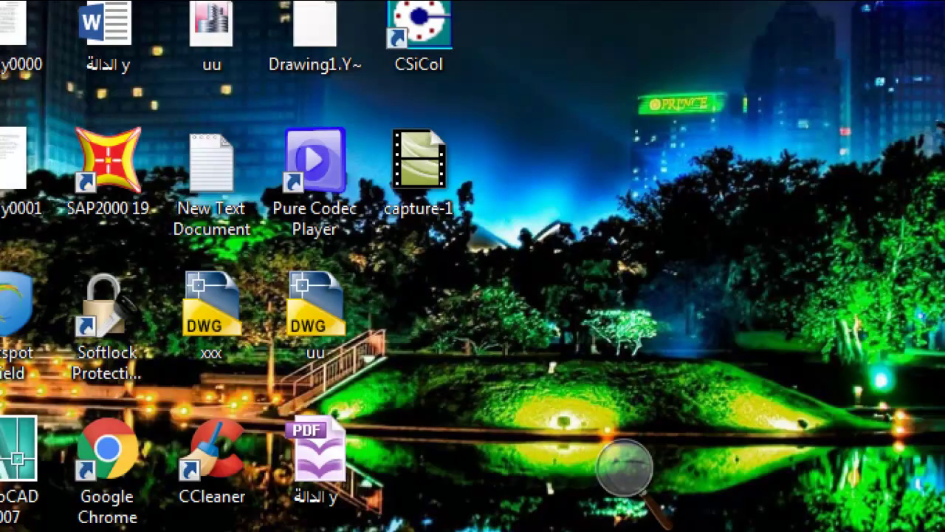
Launch AutoCAD again and set the current object color to Yellow
{"action": "key", "text": "Return"}
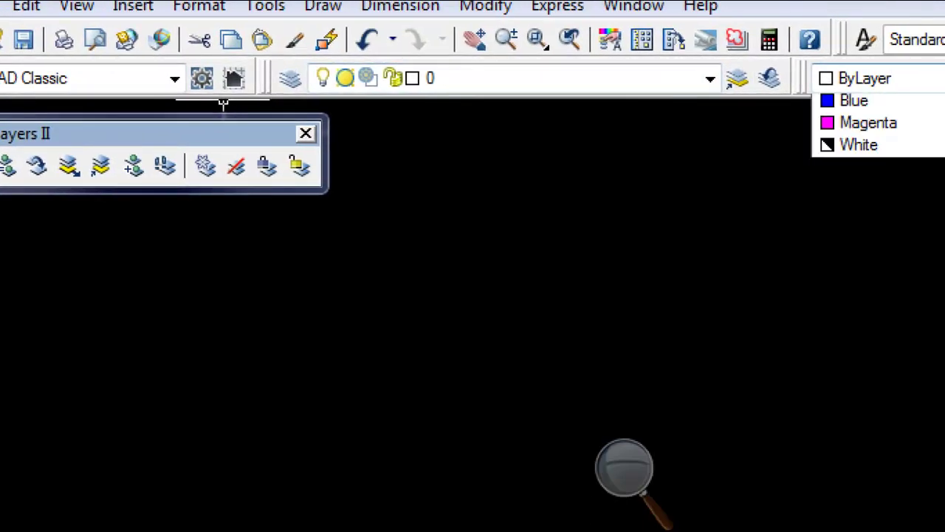
{"action": "left_click", "coordinate": [861, 170]}
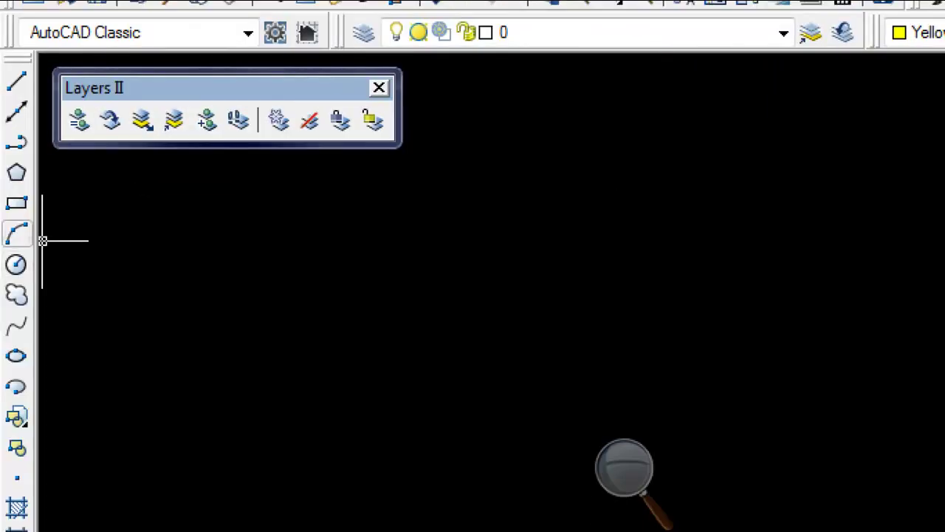
{"action": "left_click", "coordinate": [17, 202]}
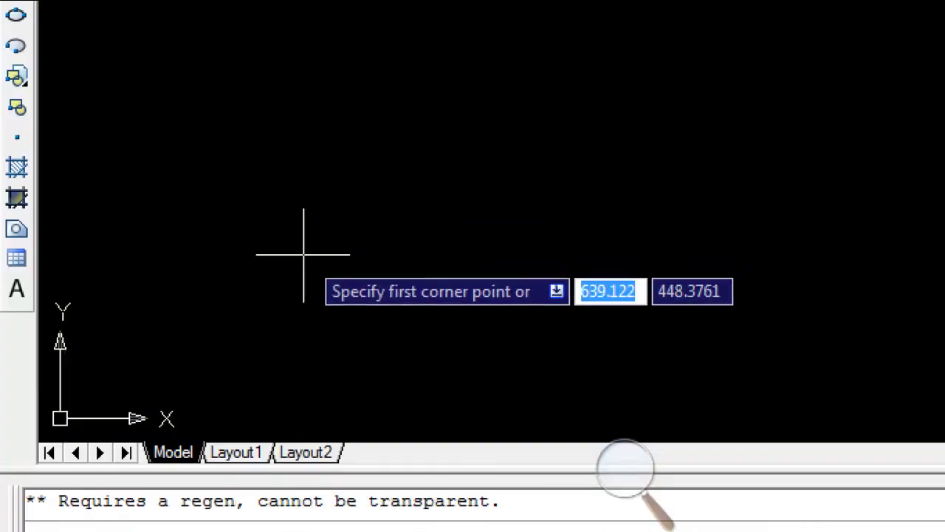
{"action": "left_click", "coordinate": [302, 256]}
{"action": "key", "text": "Escape"}
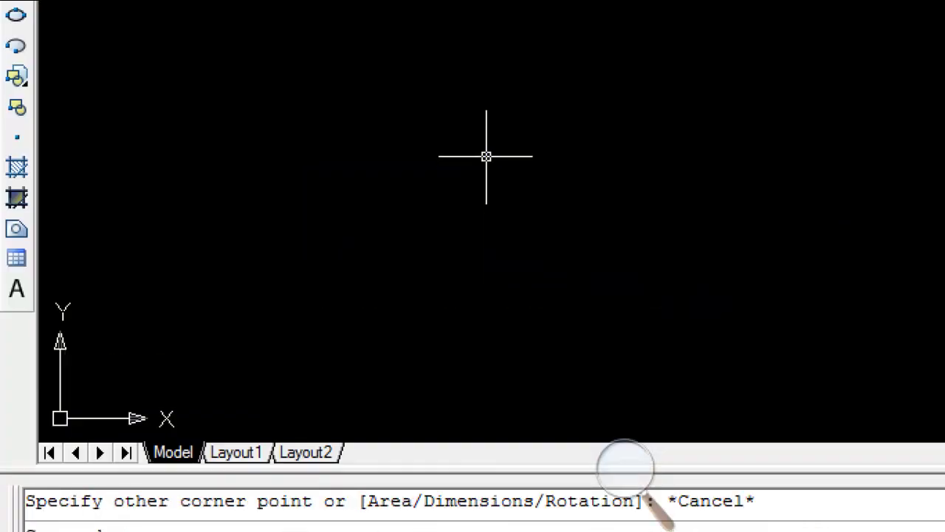
{"action": "middle_click", "coordinate": [485, 155]}
{"action": "middle_click", "coordinate": [485, 155]}
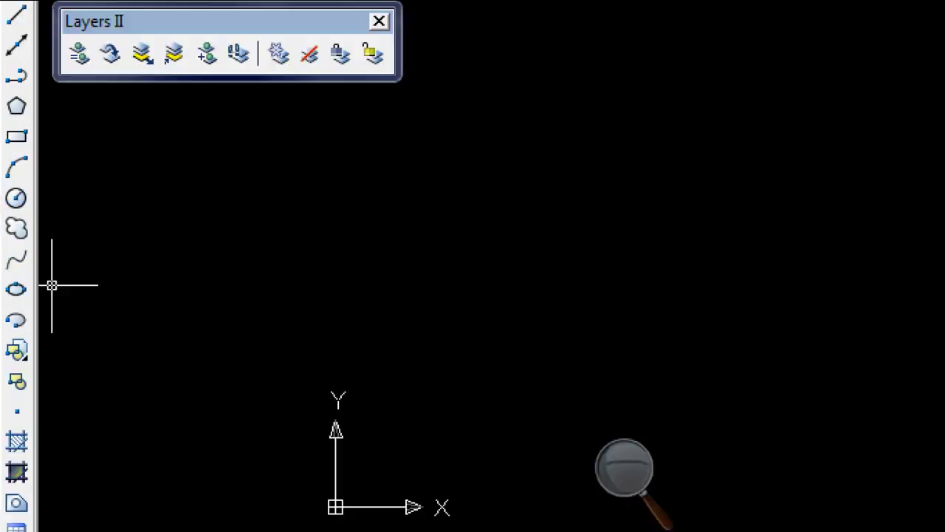
{"action": "left_click", "coordinate": [359, 277]}
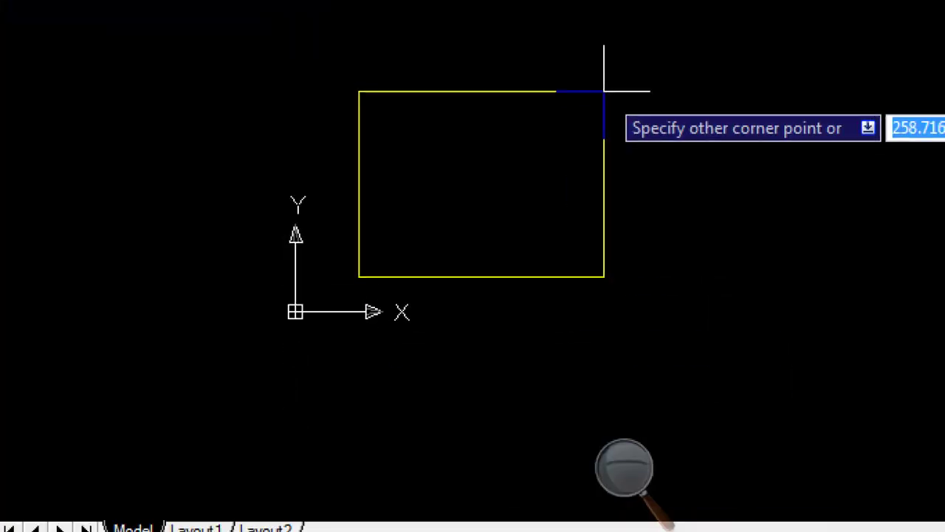
{"action": "type", "text": "@10"}
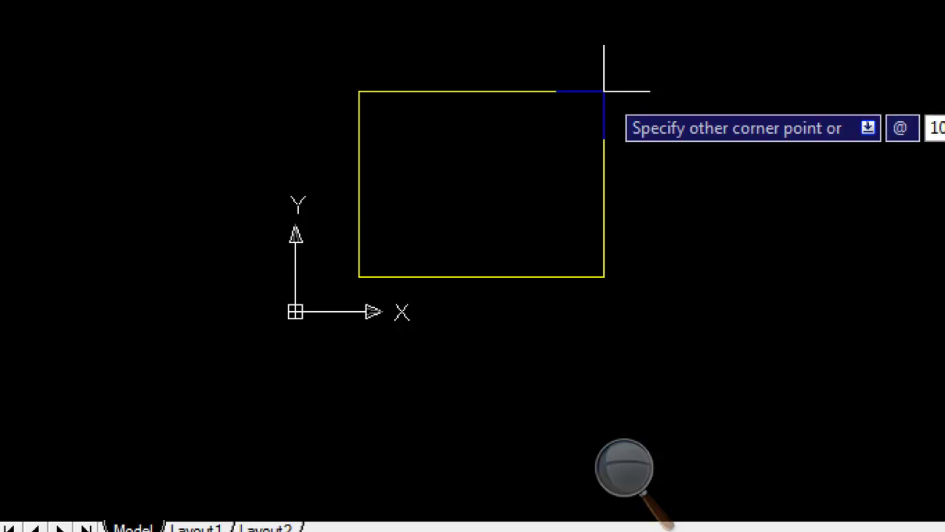
{"action": "key", "text": "Return"}
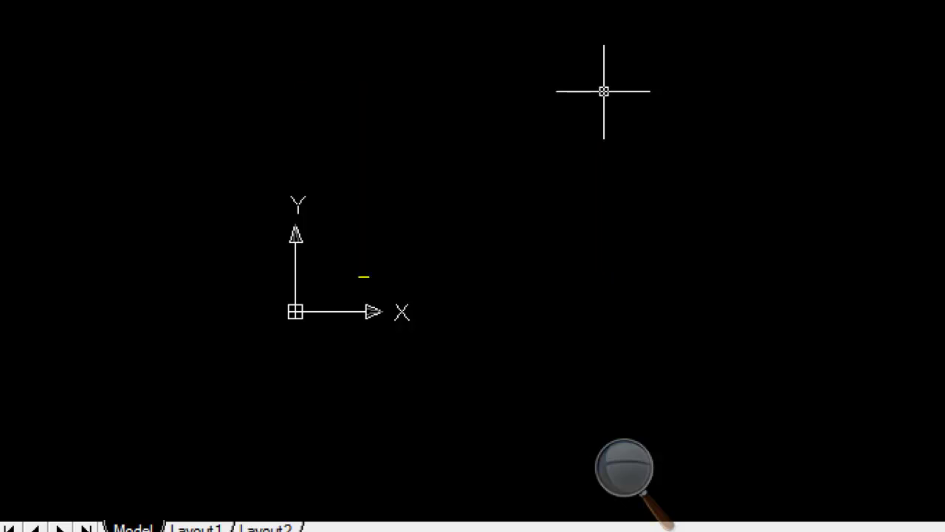
{"action": "left_click", "coordinate": [374, 229]}
{"action": "left_click", "coordinate": [293, 332]}
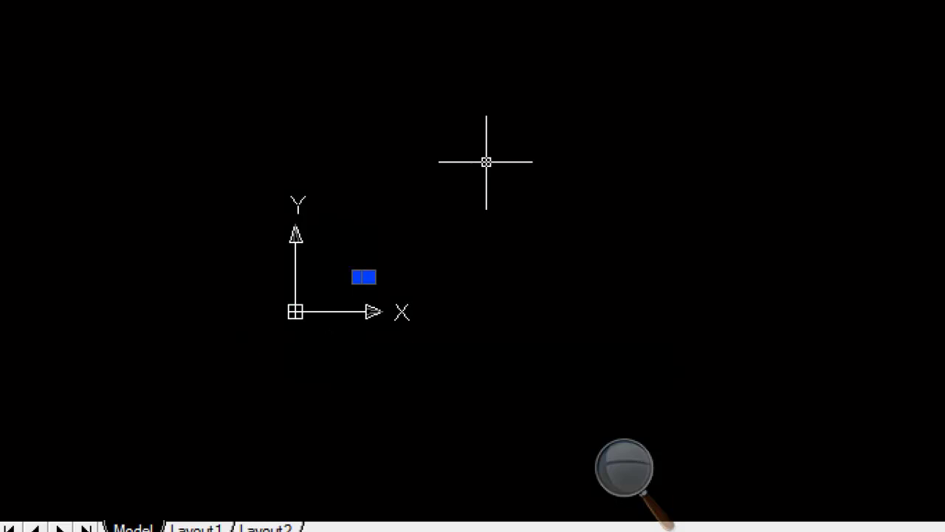
{"action": "key", "text": "Delete"}
{"action": "type", "text": "e"}
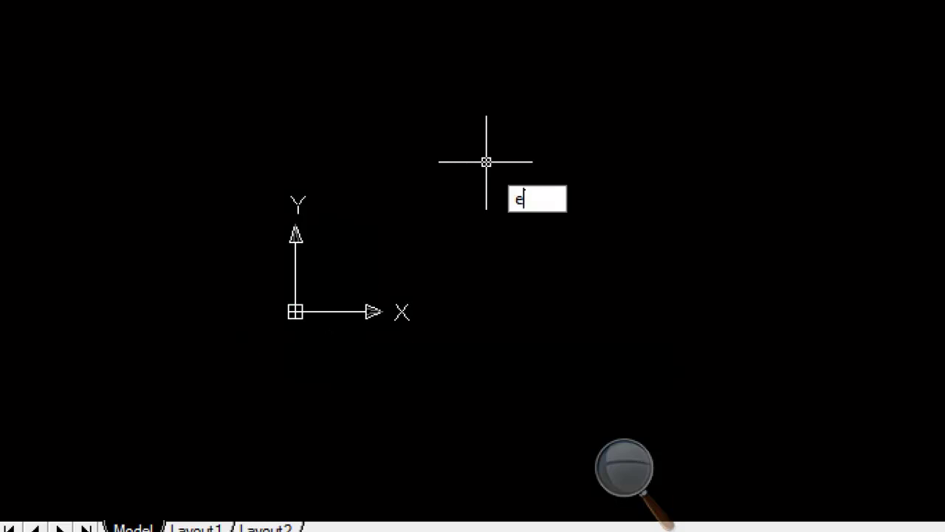
{"action": "key", "text": "Return"}
{"action": "left_click", "coordinate": [486, 161]}
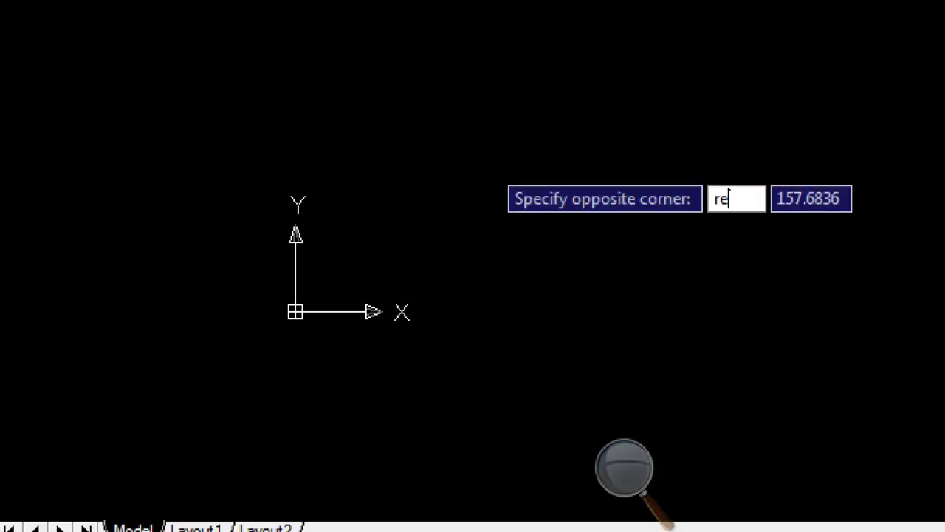
{"action": "left_click", "coordinate": [359, 272]}
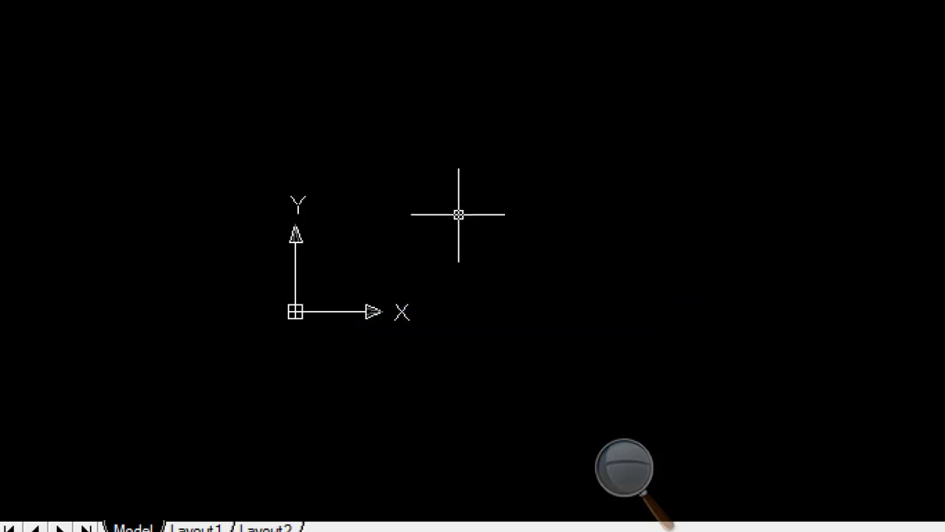
{"action": "type", "text": "rec"}
{"action": "key", "text": "Return"}
{"action": "left_click", "coordinate": [348, 275]}
{"action": "type", "text": "@10"}
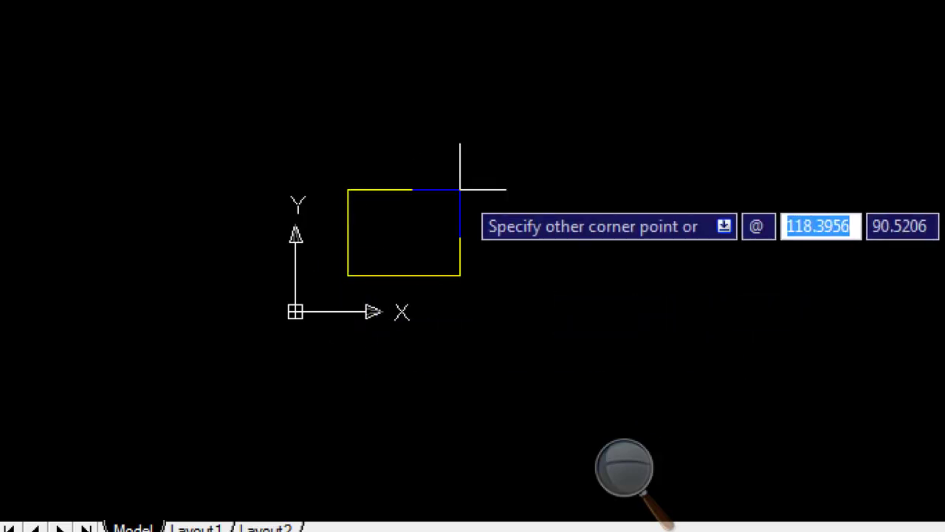
{"action": "type", "text": ",10"}
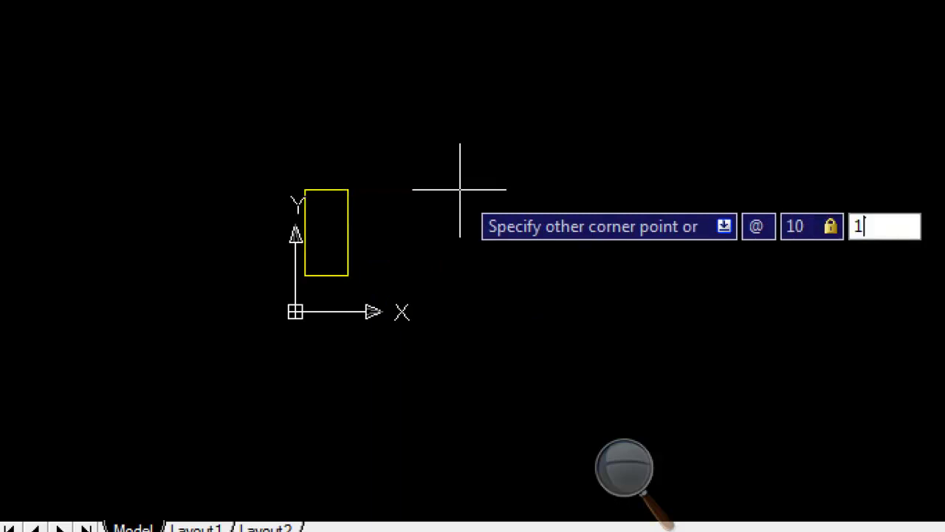
{"action": "key", "text": "Return"}
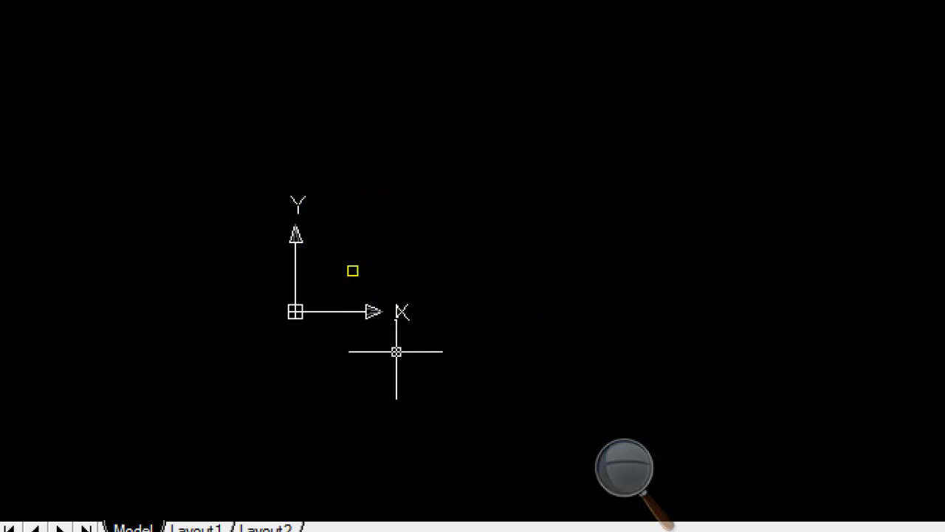
Offset the square by 0.3 both outward and inward to form the wall thickness
{"action": "scroll", "coordinate": [342, 245], "scroll_direction": "up", "scroll_amount": 4}
{"action": "scroll", "coordinate": [317, 116], "scroll_direction": "up", "scroll_amount": 3}
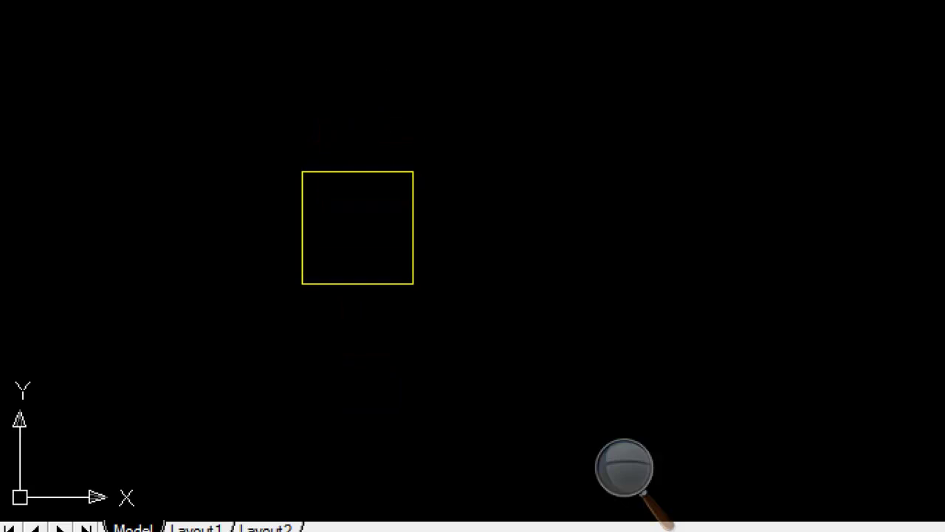
{"action": "type", "text": "o"}
{"action": "key", "text": "Return"}
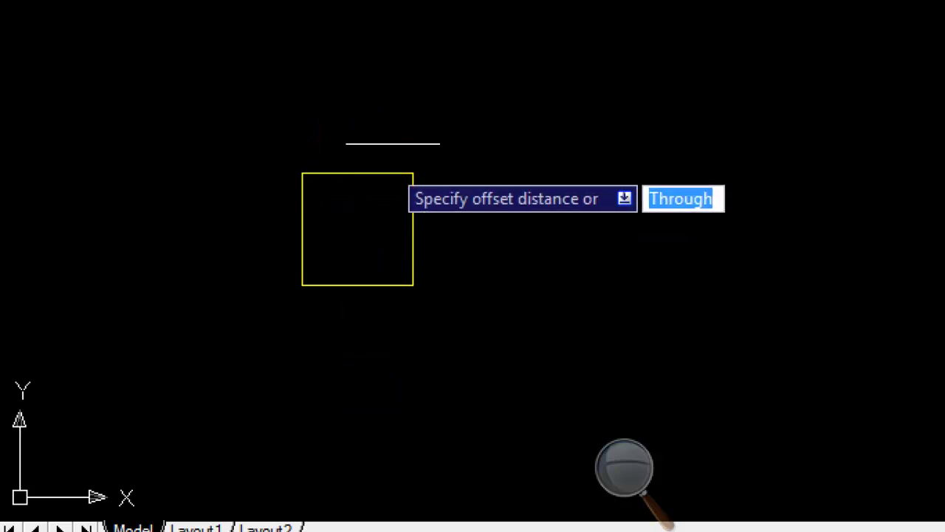
{"action": "type", "text": "0.5"}
{"action": "key", "text": "Return"}
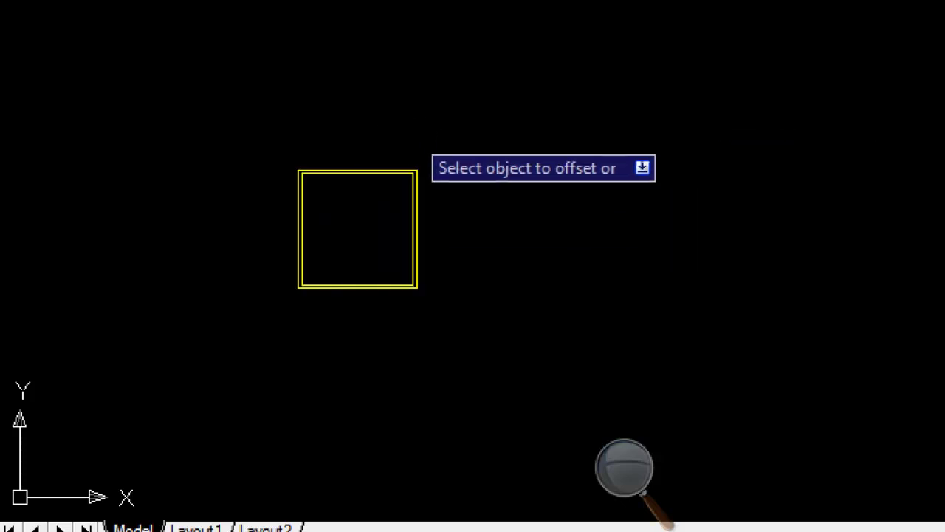
{"action": "left_click", "coordinate": [410, 193]}
{"action": "scroll", "coordinate": [382, 199], "scroll_direction": "up", "scroll_amount": 3}
{"action": "left_click", "coordinate": [380, 199]}
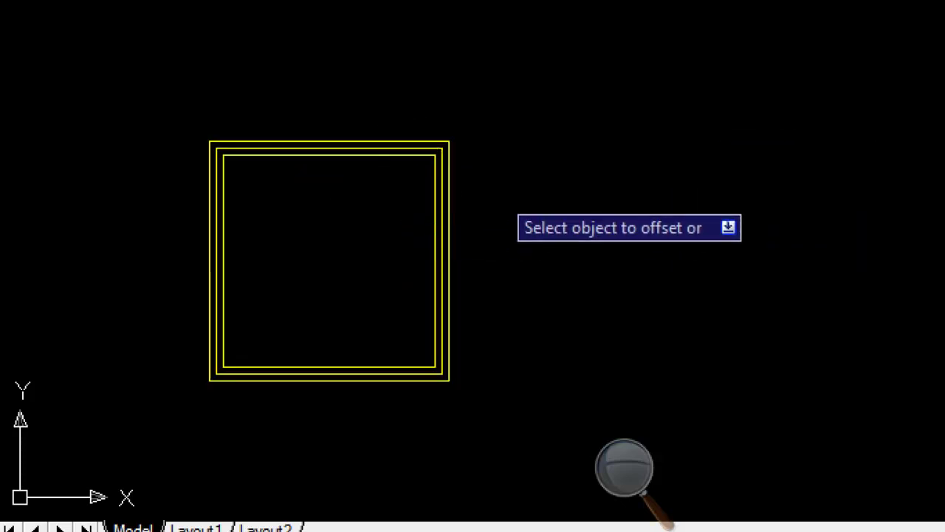
Draw a 3-unit line along the middle square's top edge, starting from its upper-left corner
{"action": "scroll", "coordinate": [411, 111], "scroll_direction": "up", "scroll_amount": 2}
{"action": "middle_click_drag", "start_coordinate": [333, 111], "coordinate": [415, 64]}
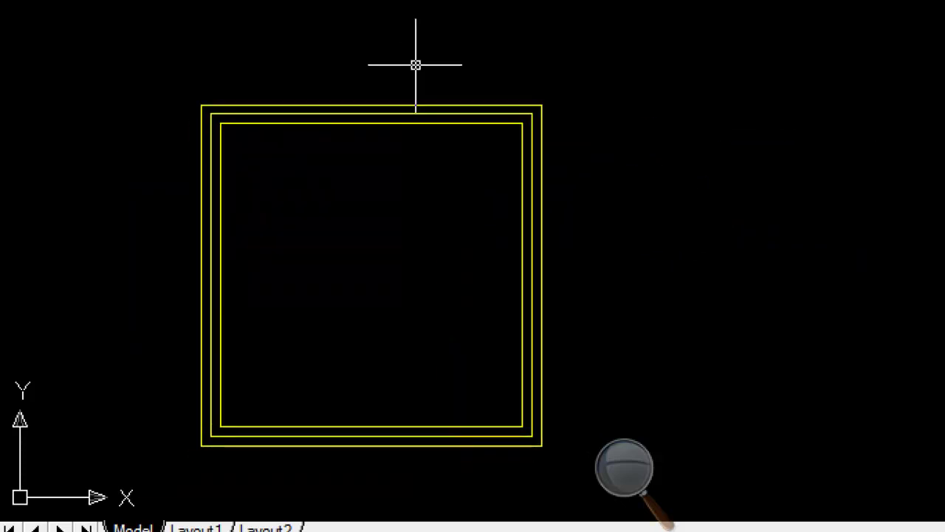
{"action": "type", "text": "l"}
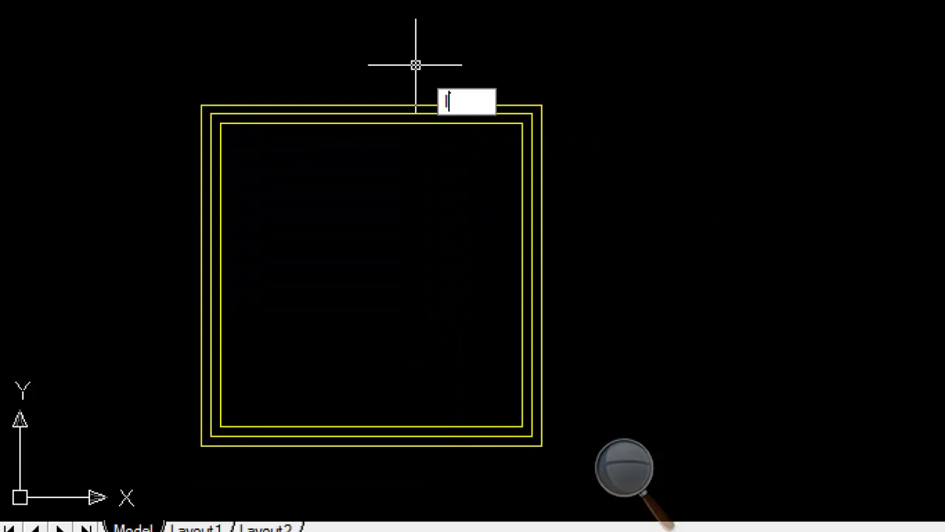
{"action": "key", "text": "Return"}
{"action": "scroll", "coordinate": [184, 126], "scroll_direction": "up", "scroll_amount": 2}
{"action": "scroll", "coordinate": [237, 124], "scroll_direction": "up", "scroll_amount": 1}
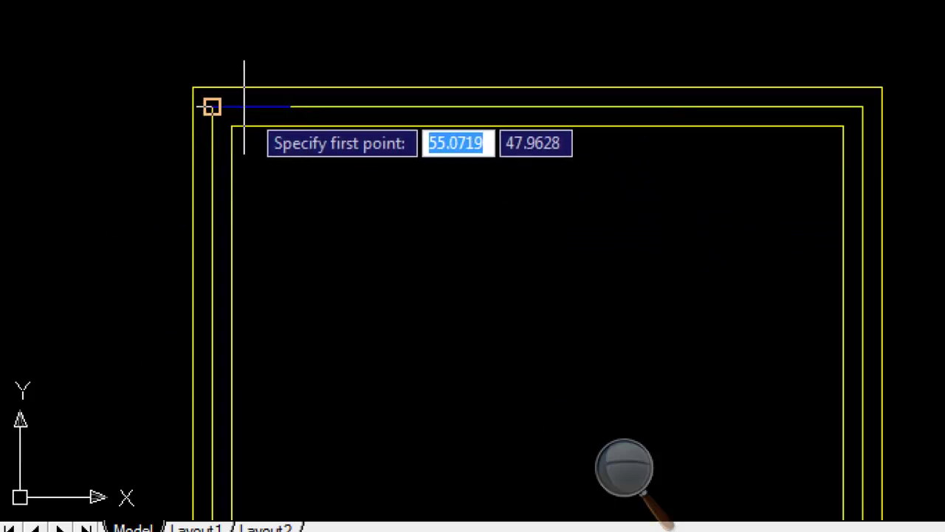
{"action": "left_click", "coordinate": [212, 105]}
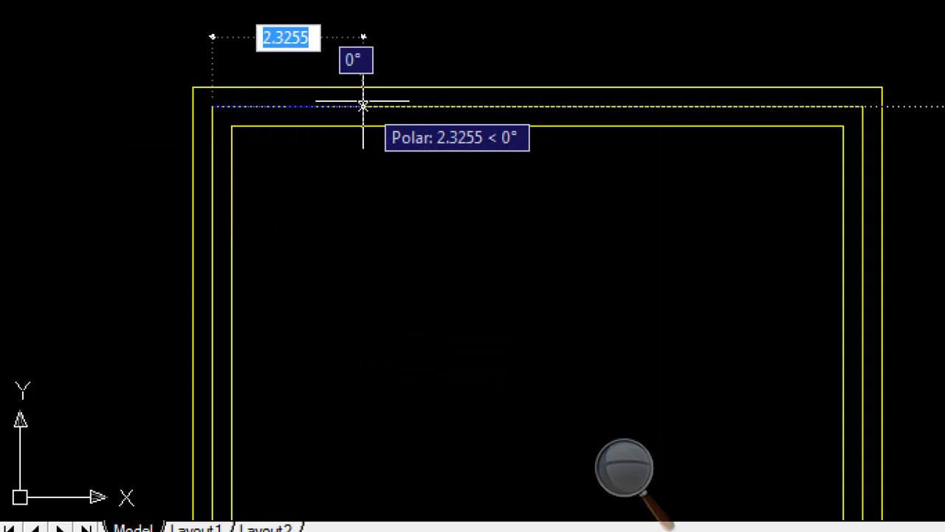
{"action": "type", "text": "3"}
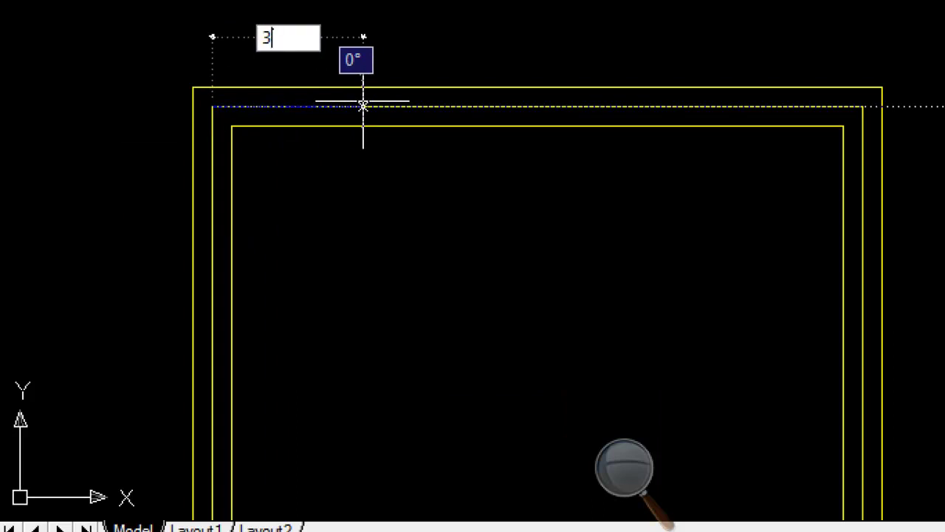
{"action": "key", "text": "Return"}
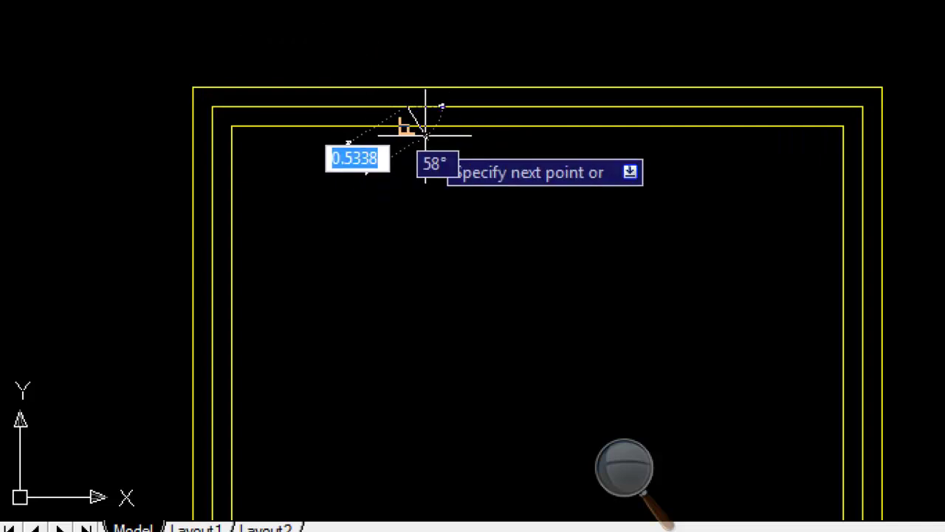
Continue the line perpendicular to the inner square's top edge and add a matching short line up to the outer square
{"action": "scroll", "coordinate": [419, 132], "scroll_direction": "up", "scroll_amount": 1}
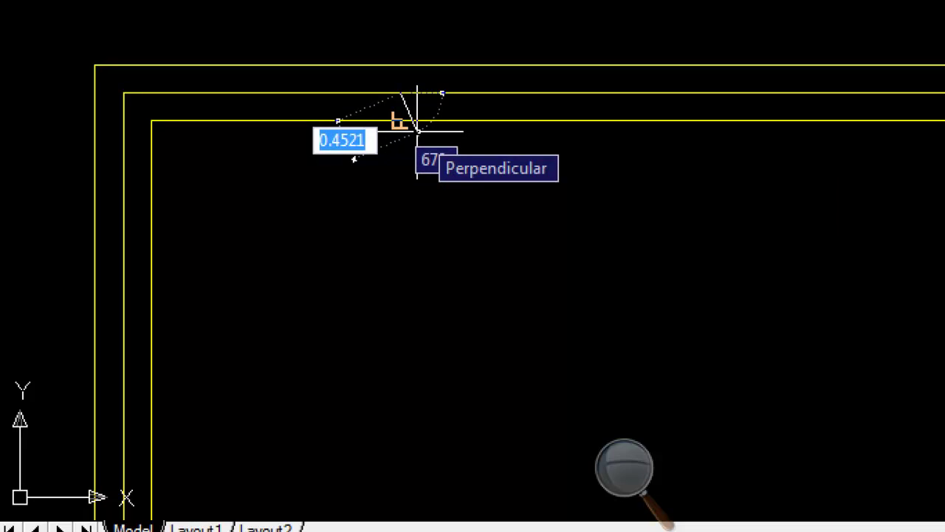
{"action": "left_click", "coordinate": [418, 131]}
{"action": "key", "text": "Return"}
{"action": "key", "text": "Return"}
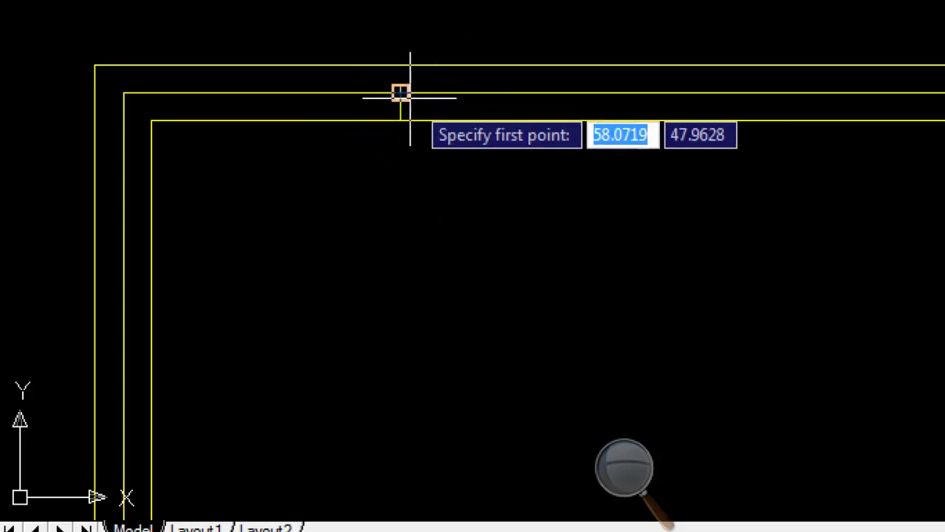
{"action": "key", "text": "Escape"}
Mirror the short lines crossing the top wall about the vertical centerline through the top edge's midpoint, keeping the originals
{"action": "scroll", "coordinate": [443, 147], "scroll_direction": "down", "scroll_amount": 2}
{"action": "mouse_move", "coordinate": [460, 169]}
{"action": "middle_mouse_down"}
{"action": "mouse_move", "coordinate": [393, 131]}
{"action": "mouse_move", "coordinate": [396, 79]}
{"action": "mouse_move", "coordinate": [386, 95]}
{"action": "mouse_move", "coordinate": [384, 192]}
{"action": "middle_mouse_up"}
{"action": "left_click", "coordinate": [347, 142]}
{"action": "left_click", "coordinate": [435, 157]}
{"action": "type", "text": "mi"}
{"action": "key", "text": "Return"}
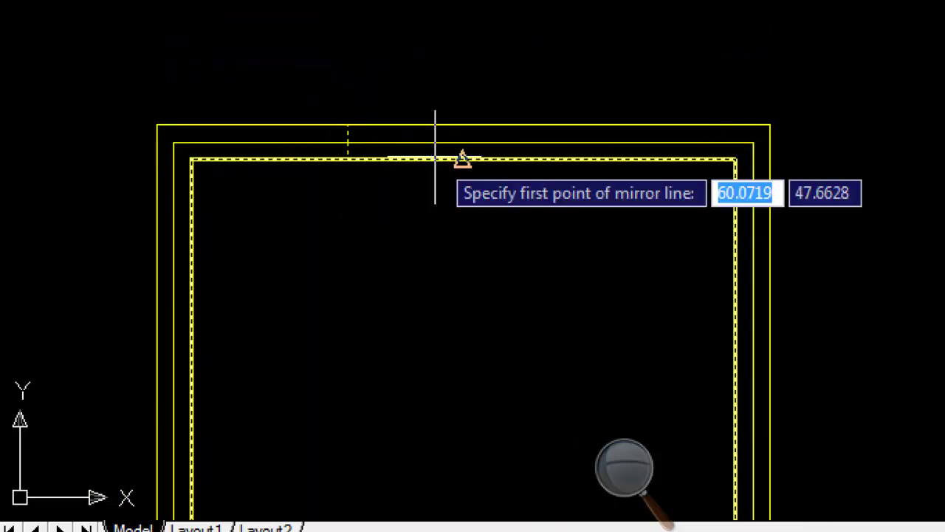
{"action": "left_click", "coordinate": [461, 158]}
{"action": "left_click", "coordinate": [462, 257]}
{"action": "key", "text": "Return"}
Mirror the short lines crossing the top wall about the squares' horizontal centerline, keeping the originals
{"action": "left_click", "coordinate": [458, 229]}
{"action": "left_click", "coordinate": [690, 78]}
{"action": "key", "text": "Return"}
{"action": "scroll", "coordinate": [734, 158], "scroll_direction": "down", "scroll_amount": 4}
{"action": "left_click", "coordinate": [580, 169]}
{"action": "left_click", "coordinate": [760, 153]}
{"action": "key", "text": "Return"}
Draw a horizontal line across the inner square between the midpoints of its left and right edges
{"action": "middle_click_drag", "start_coordinate": [706, 126], "coordinate": [661, 199]}
{"action": "scroll", "coordinate": [470, 197], "scroll_direction": "up", "scroll_amount": 2}
{"action": "middle_click_drag", "start_coordinate": [470, 197], "coordinate": [544, 185]}
{"action": "type", "text": "l"}
{"action": "key", "text": "Return"}
{"action": "scroll", "coordinate": [325, 271], "scroll_direction": "up", "scroll_amount": 2}
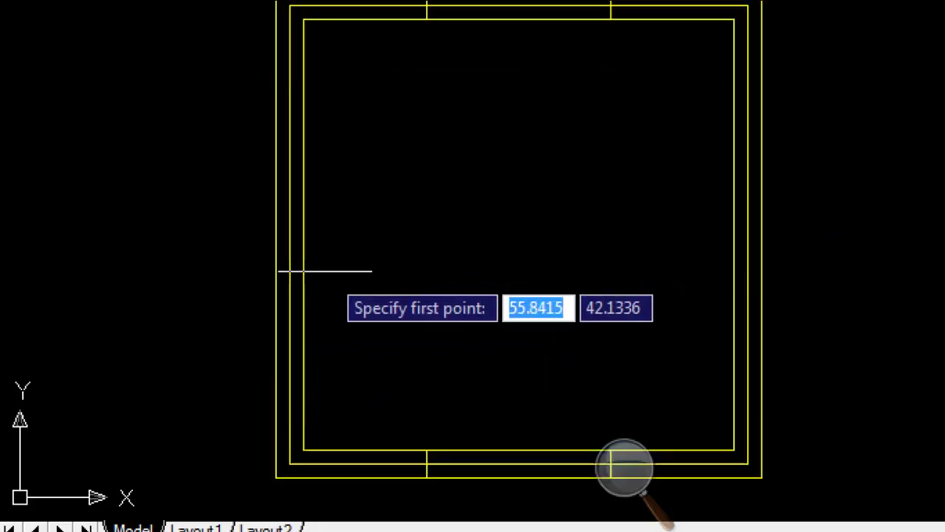
{"action": "left_click", "coordinate": [303, 234]}
{"action": "middle_click_drag", "start_coordinate": [443, 253], "coordinate": [411, 253]}
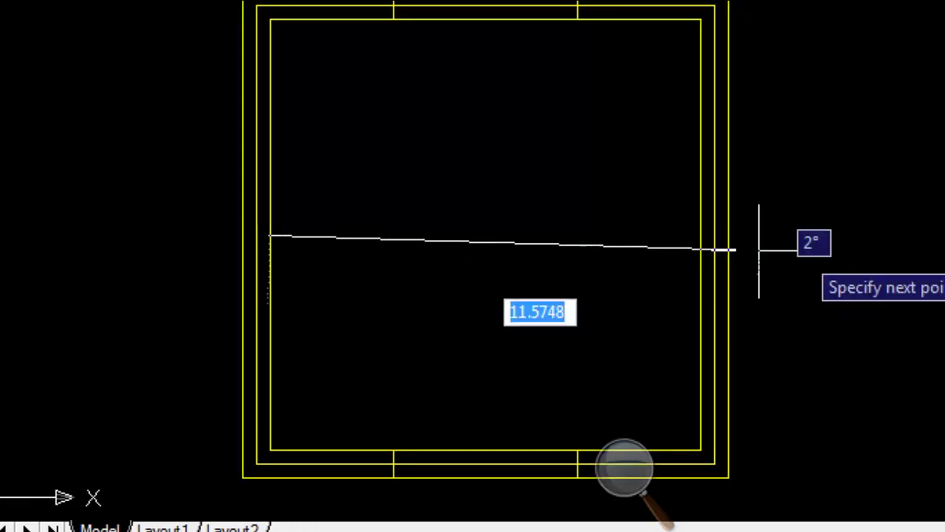
{"action": "left_click", "coordinate": [697, 234]}
{"action": "key", "text": "Return"}
Offset the horizontal centerline once upward and once downward, using the preset offset distance
{"action": "type", "text": "o"}
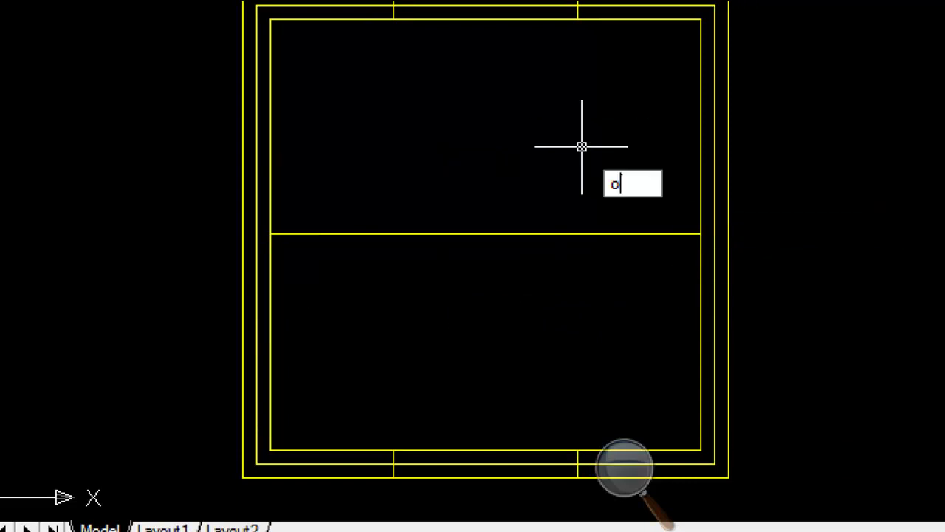
{"action": "key", "text": "Return"}
{"action": "key", "text": "Return"}
{"action": "left_click", "coordinate": [530, 235]}
{"action": "left_click", "coordinate": [527, 185]}
{"action": "left_click", "coordinate": [529, 235]}
{"action": "left_click", "coordinate": [527, 269]}
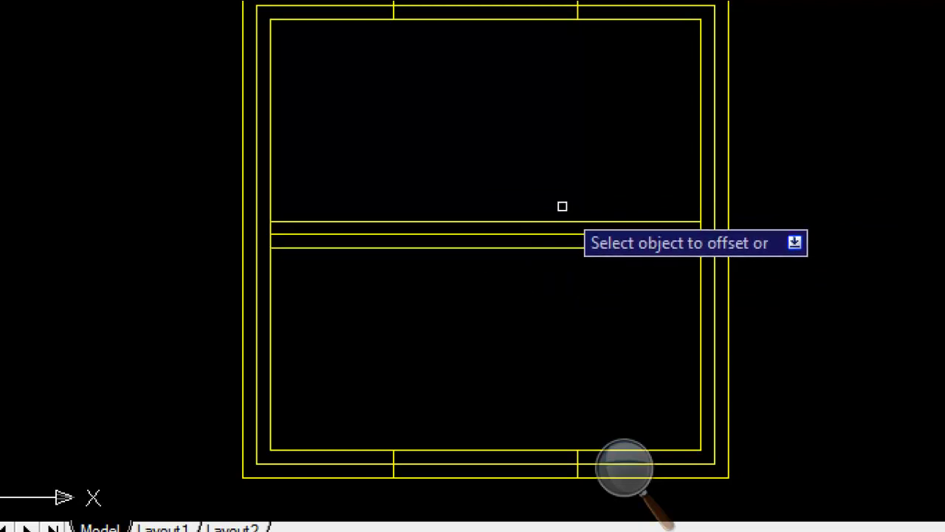
Trim the wall lines between the short crossing lines in both the top and bottom walls to open gaps
{"action": "scroll", "coordinate": [584, 173], "scroll_direction": "down", "scroll_amount": 2}
{"action": "scroll", "coordinate": [536, 185], "scroll_direction": "up", "scroll_amount": 2}
{"action": "type", "text": "tr"}
{"action": "key", "text": "Return"}
{"action": "key", "text": "Return"}
{"action": "left_click_drag", "start_coordinate": [480, 59], "coordinate": [436, 136]}
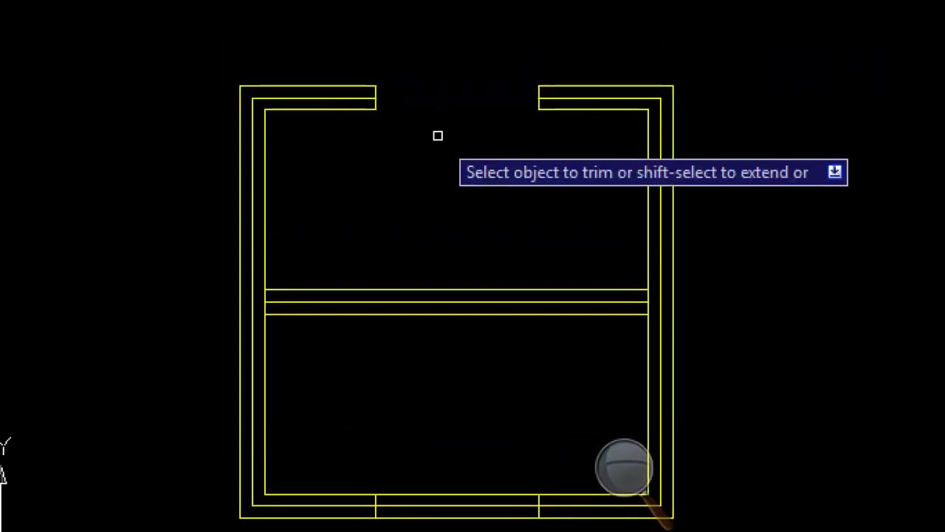
{"action": "middle_click_drag", "start_coordinate": [497, 405], "coordinate": [505, 302]}
{"action": "left_click_drag", "start_coordinate": [502, 362], "coordinate": [473, 417]}
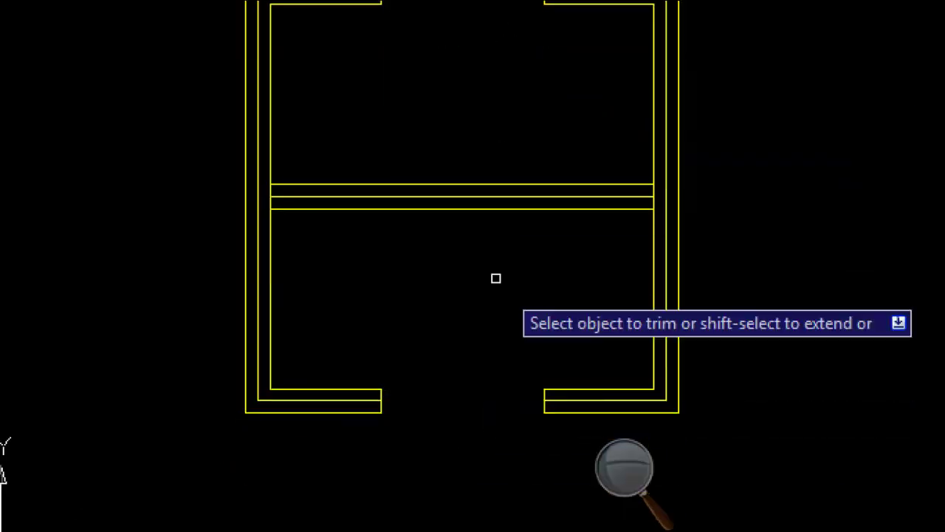
{"action": "scroll", "coordinate": [517, 247], "scroll_direction": "down", "scroll_amount": 2}
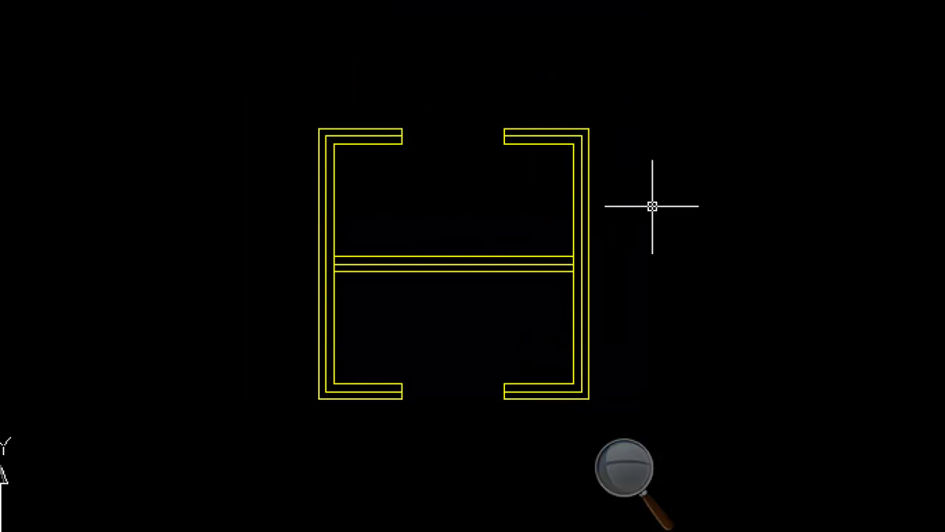
Measure the horizontal distance between the middle outline's lower-left and lower-right corners
{"action": "type", "text": "d"}
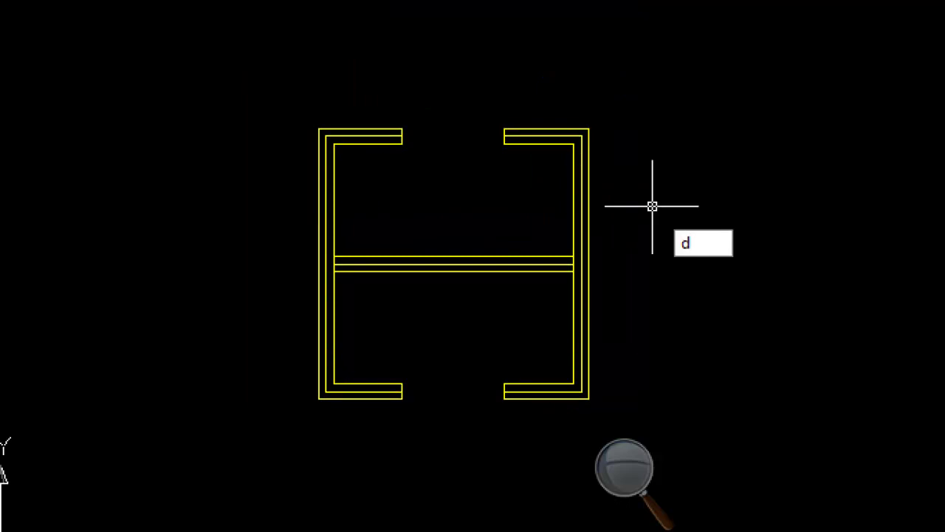
{"action": "type", "text": "i"}
{"action": "key", "text": "Return"}
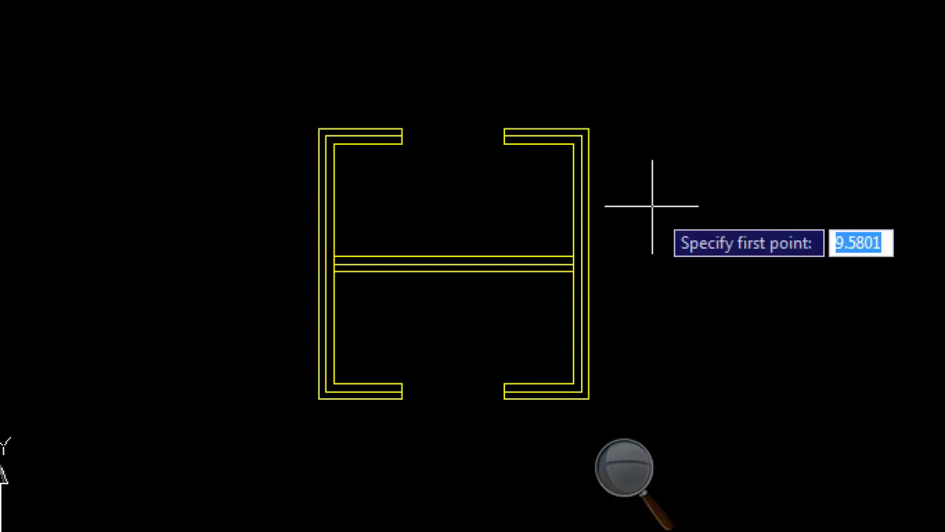
{"action": "scroll", "coordinate": [325, 392], "scroll_direction": "up", "scroll_amount": 2}
{"action": "left_click", "coordinate": [322, 390]}
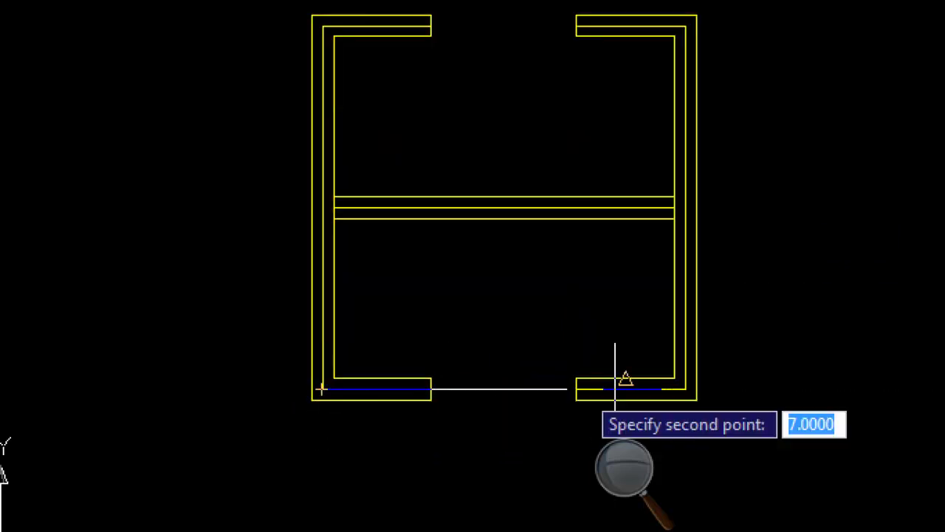
{"action": "left_click", "coordinate": [676, 393]}
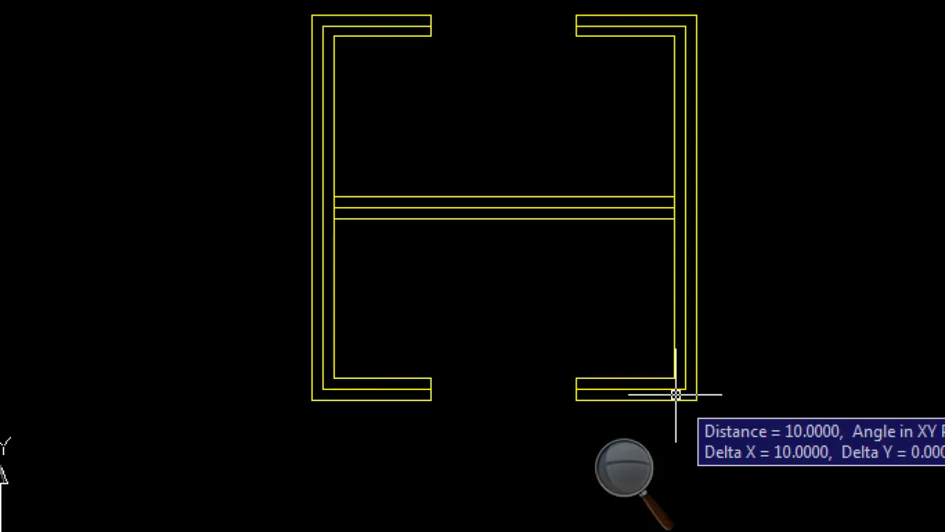
Measure the vertical distance between the middle outline's lower-left and upper-left corners
{"action": "middle_click_drag", "start_coordinate": [675, 395], "coordinate": [626, 425]}
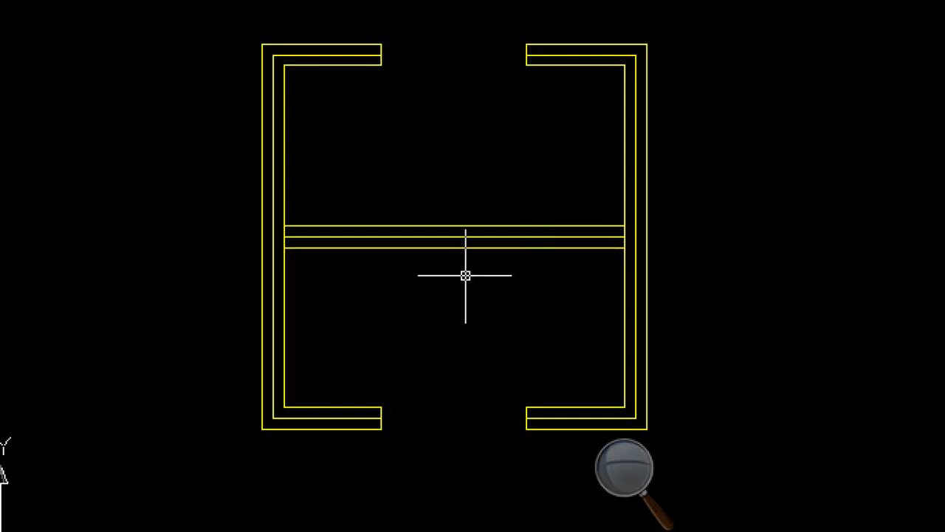
{"action": "type", "text": "di"}
{"action": "key", "text": "Return"}
{"action": "left_click", "coordinate": [272, 418]}
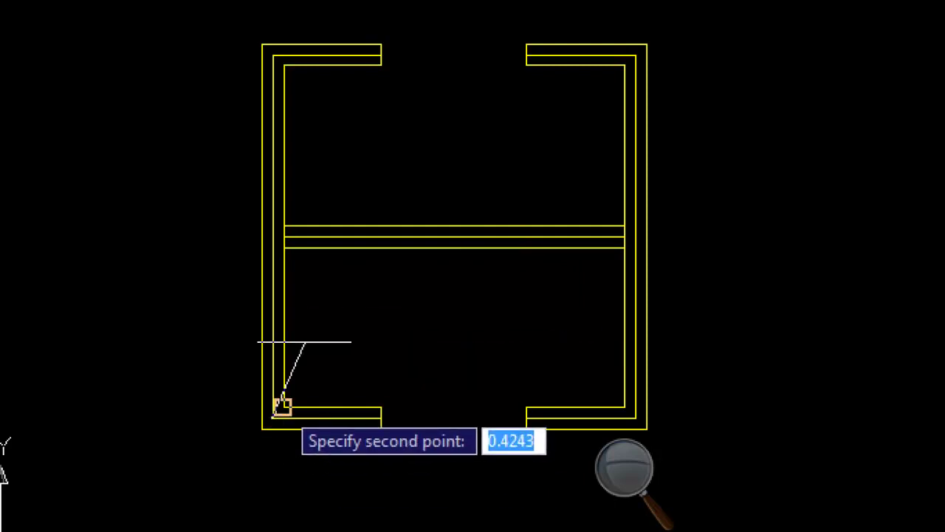
{"action": "left_click", "coordinate": [272, 51]}
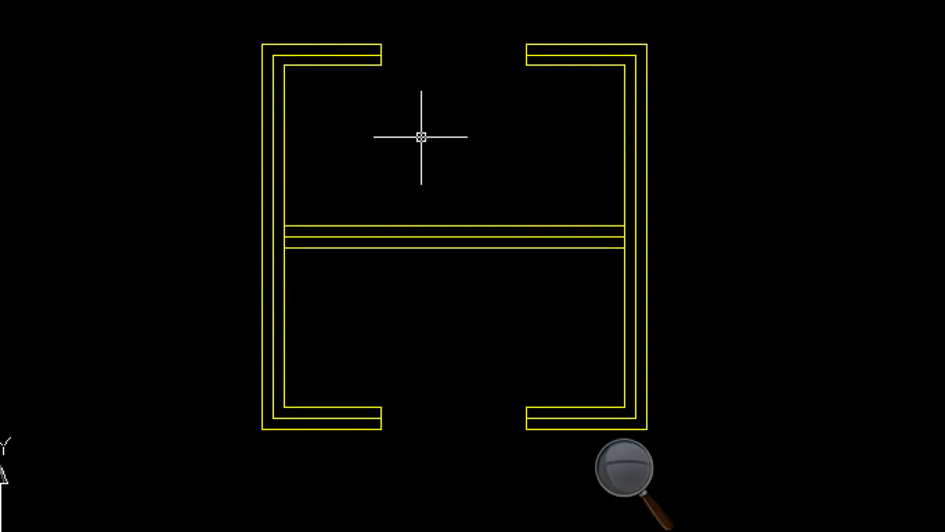
Draw a horizontal line above the crossbar between the inner edges of the left and right walls
{"action": "scroll", "coordinate": [420, 192], "scroll_direction": "down", "scroll_amount": 2}
{"action": "middle_click_drag", "start_coordinate": [420, 202], "coordinate": [366, 236]}
{"action": "scroll", "coordinate": [366, 237], "scroll_direction": "up", "scroll_amount": 1}
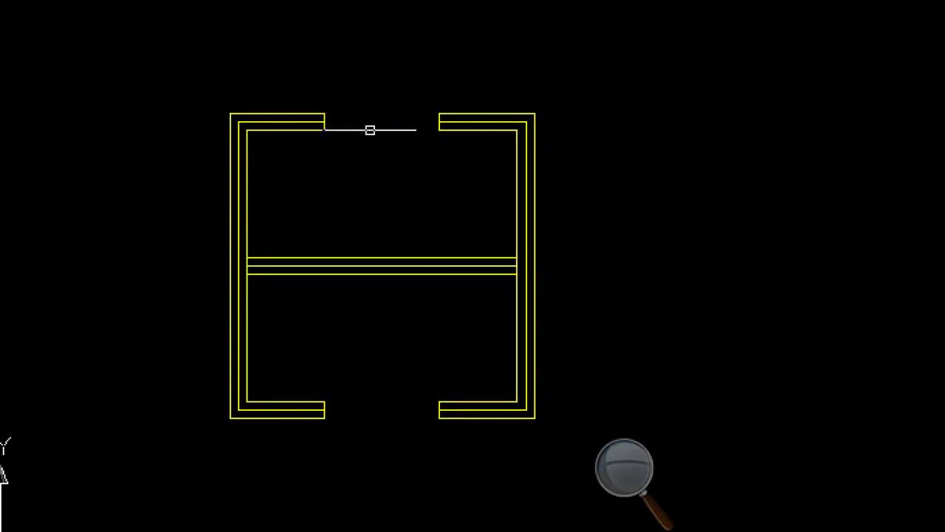
{"action": "type", "text": "l"}
{"action": "key", "text": "Return"}
{"action": "scroll", "coordinate": [374, 157], "scroll_direction": "up", "scroll_amount": 2}
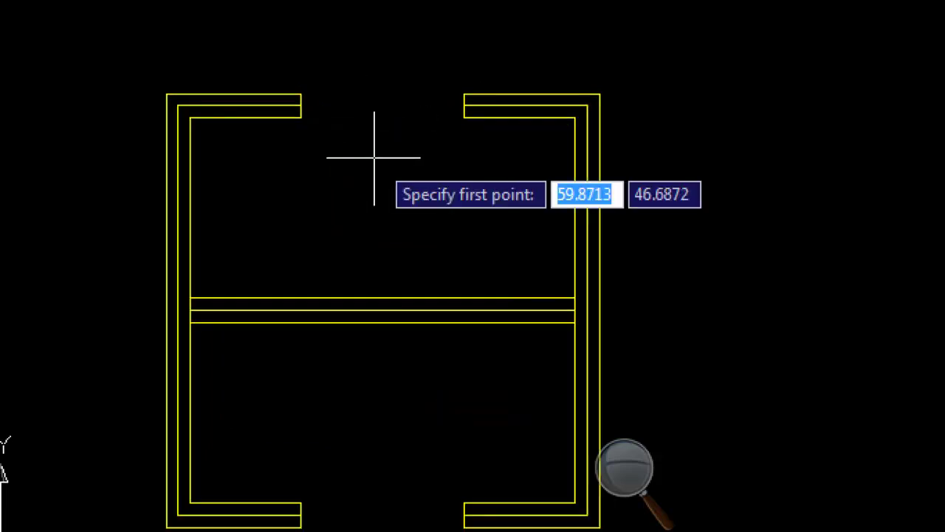
{"action": "left_click", "coordinate": [190, 212]}
{"action": "left_click", "coordinate": [574, 212]}
{"action": "key", "text": "Return"}
Draw two crossing diagonals between the new horizontal line's ends and the crossbar's top corners
{"action": "key", "text": "Return"}
{"action": "left_click", "coordinate": [573, 212]}
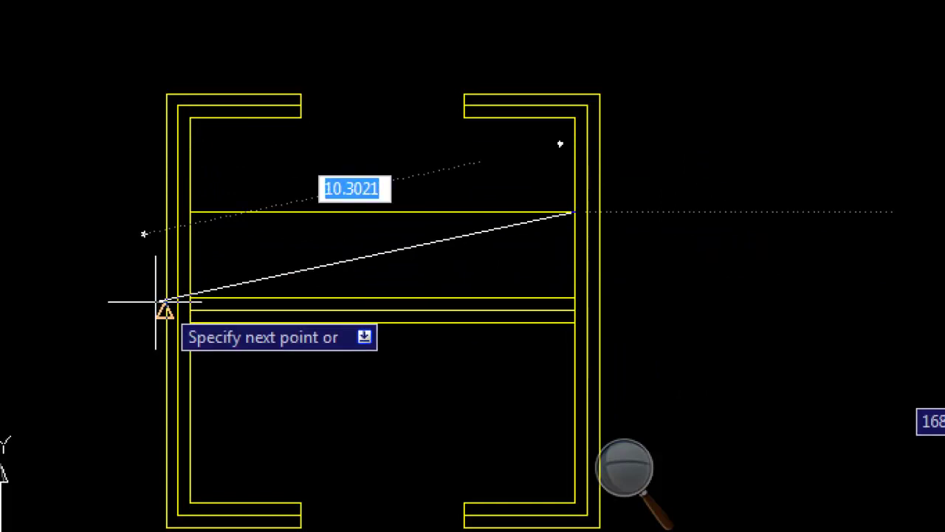
{"action": "left_click", "coordinate": [190, 298]}
{"action": "key", "text": "Return"}
{"action": "key", "text": "Return"}
{"action": "left_click", "coordinate": [190, 212]}
{"action": "left_click", "coordinate": [574, 298]}
{"action": "key", "text": "Return"}
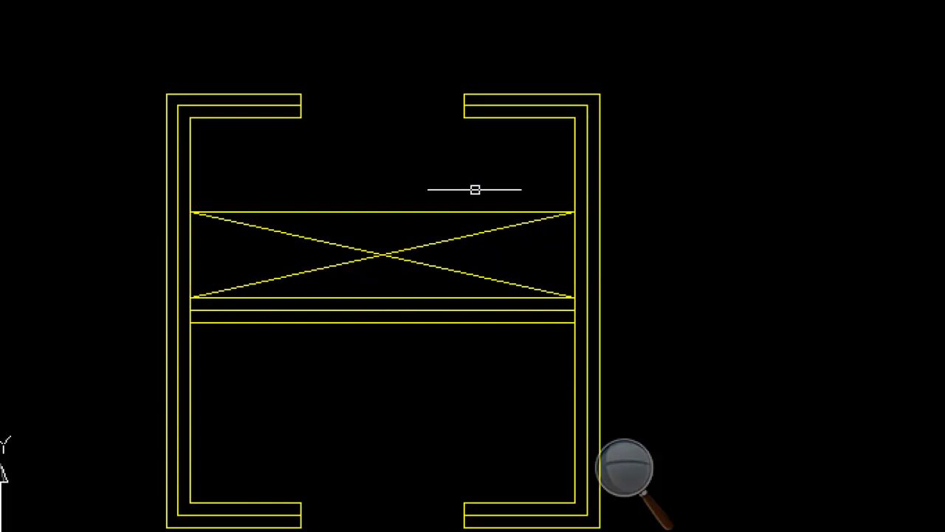
{"action": "scroll", "coordinate": [385, 217], "scroll_direction": "down", "scroll_amount": 4}
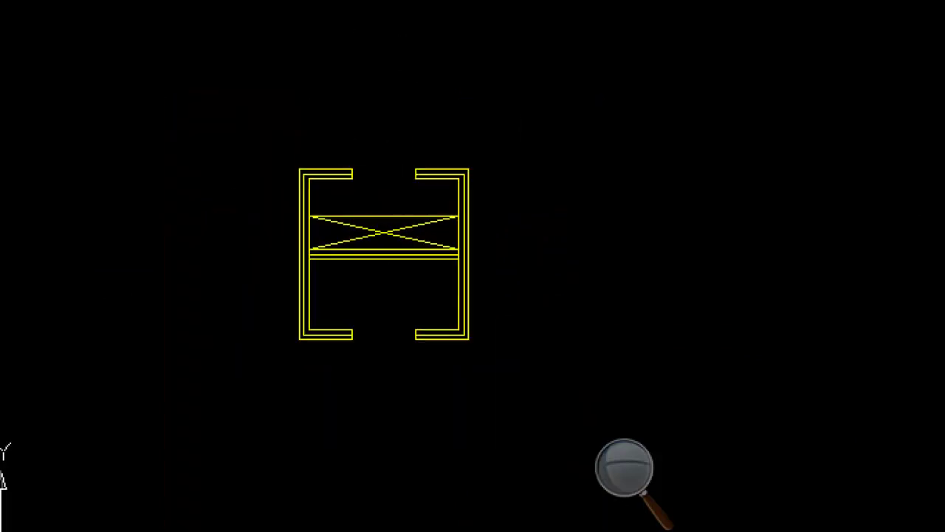
{"action": "scroll", "coordinate": [339, 305], "scroll_direction": "up", "scroll_amount": 2}
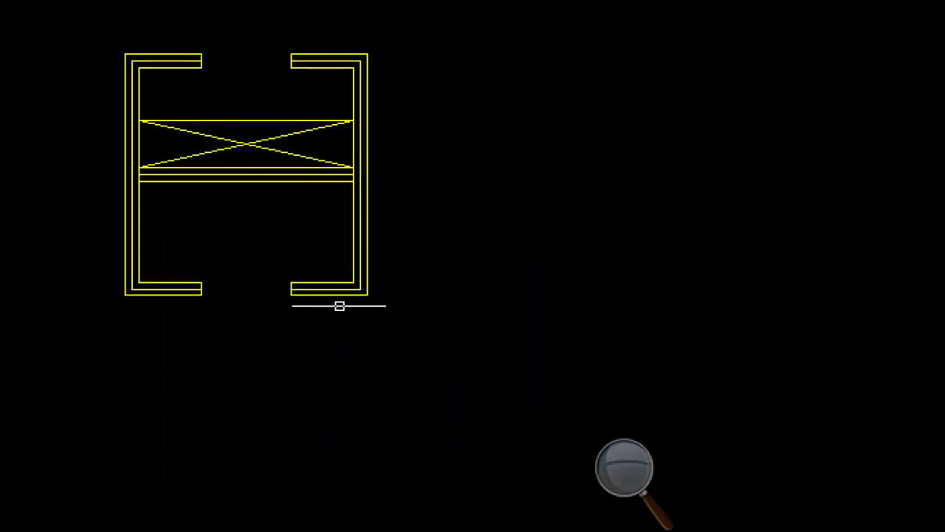
{"action": "scroll", "coordinate": [340, 305], "scroll_direction": "up", "scroll_amount": 1}
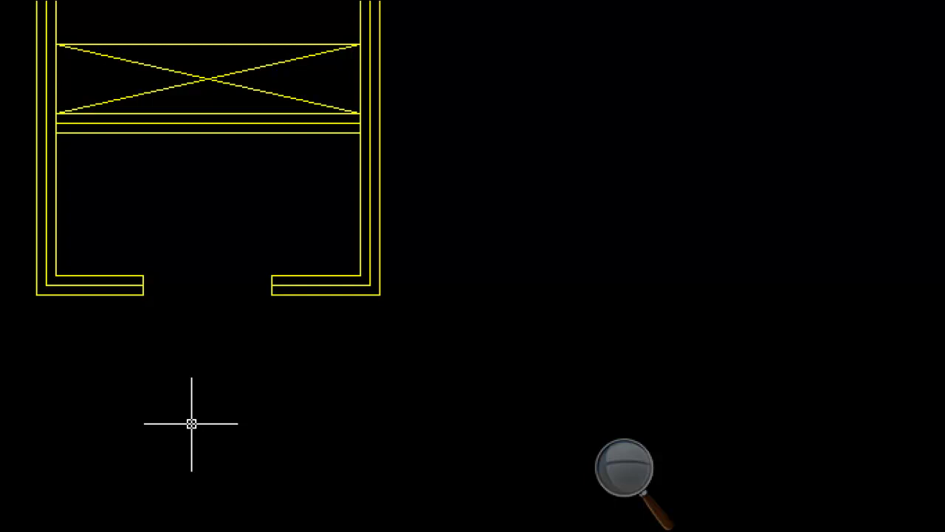
{"action": "scroll", "coordinate": [191, 423], "scroll_direction": "down", "scroll_amount": 1}
{"action": "mouse_move", "coordinate": [264, 363]}
{"action": "middle_mouse_down"}
{"action": "mouse_move", "coordinate": [277, 394]}
{"action": "mouse_move", "coordinate": [322, 395]}
{"action": "middle_mouse_up"}
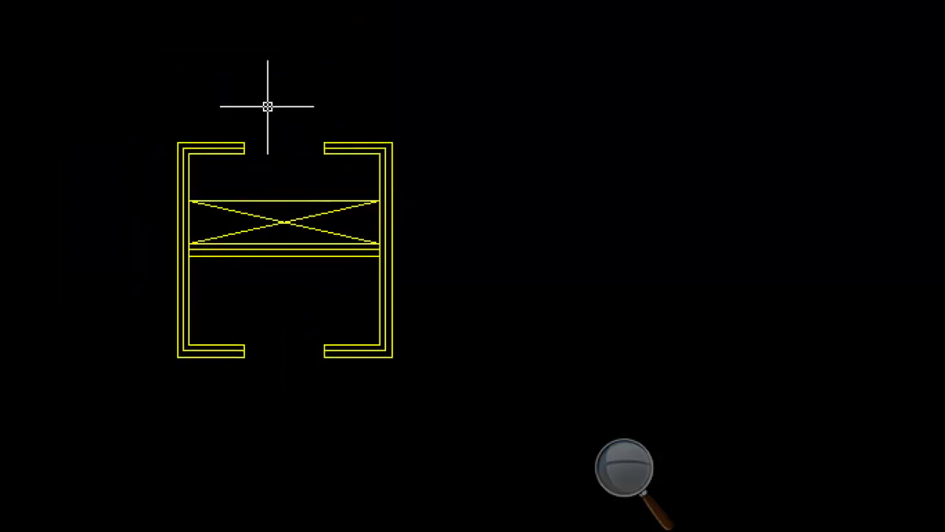
{"action": "scroll", "coordinate": [248, 295], "scroll_direction": "up", "scroll_amount": 3}
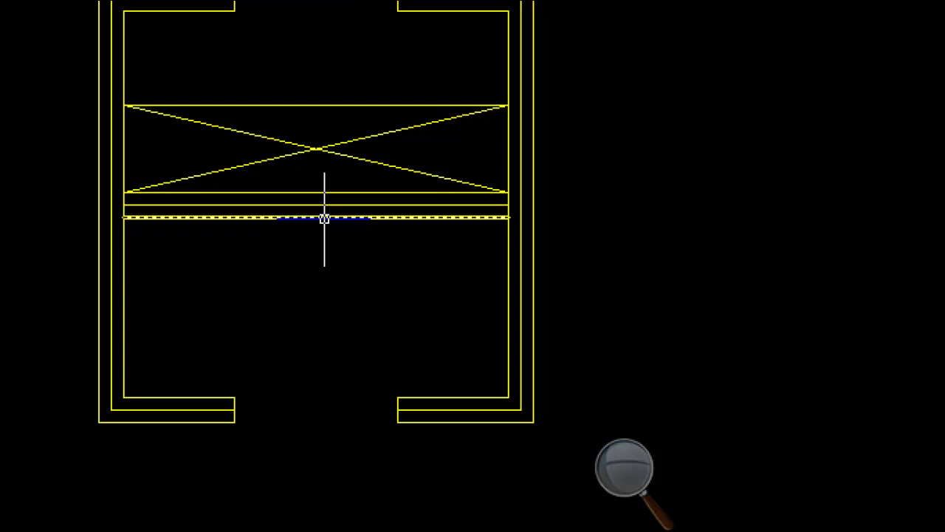
{"action": "scroll", "coordinate": [324, 219], "scroll_direction": "down", "scroll_amount": 2}
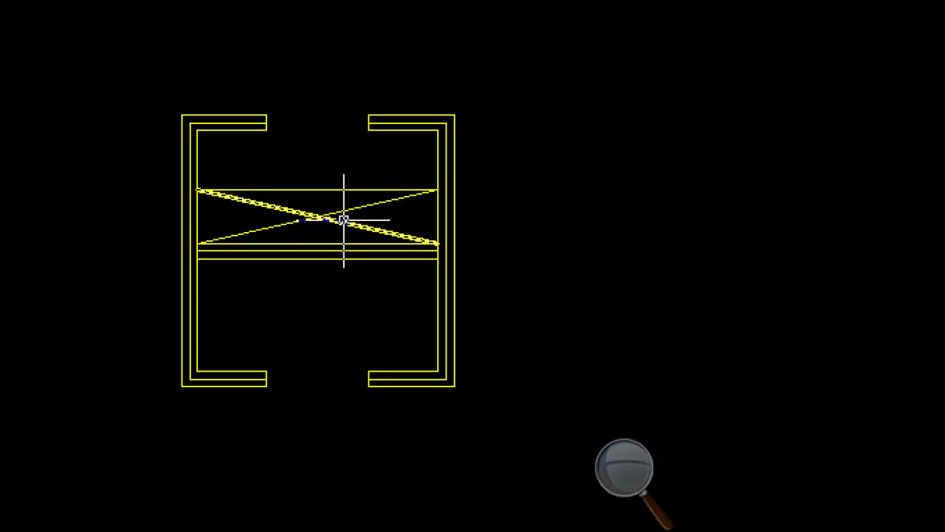
{"action": "scroll", "coordinate": [339, 201], "scroll_direction": "up", "scroll_amount": 2}
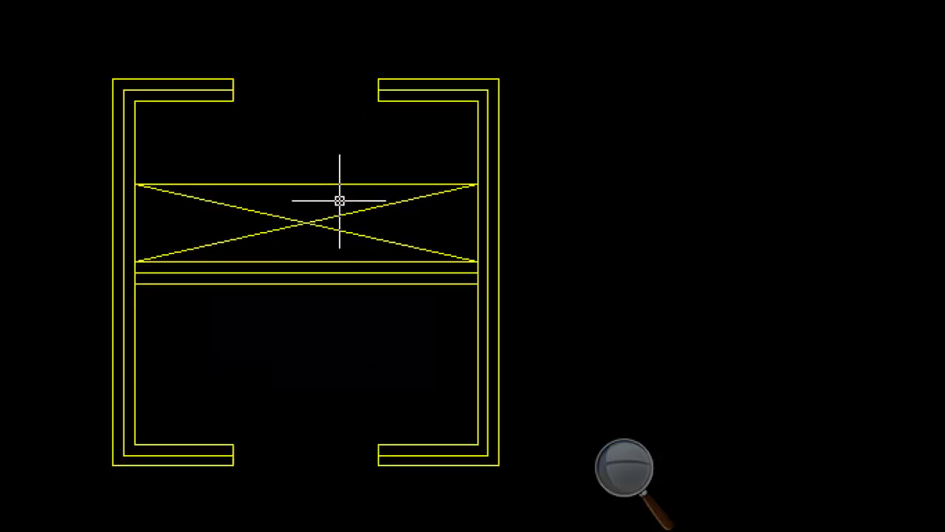
Delete the two diagonals and the horizontal line above the crossbar
{"action": "middle_click_drag", "start_coordinate": [340, 201], "coordinate": [387, 155]}
{"action": "left_click", "coordinate": [292, 193]}
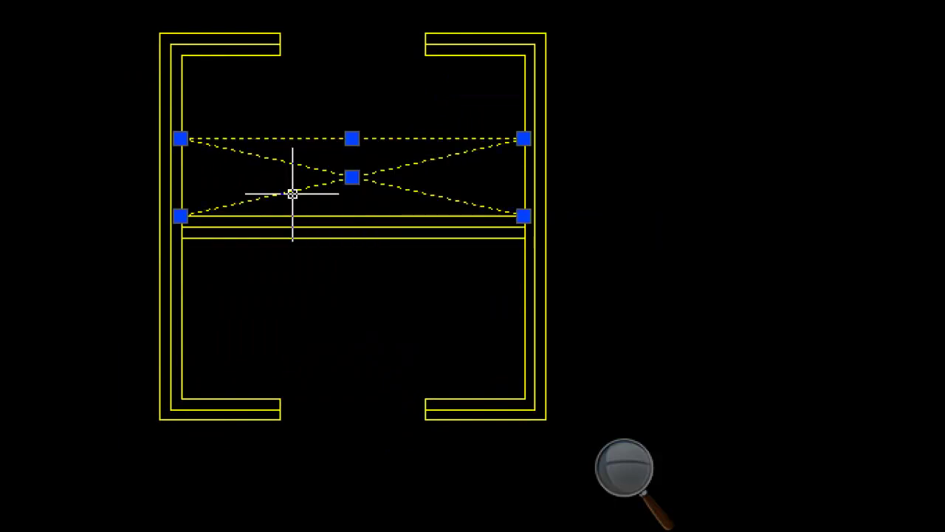
{"action": "key", "text": "Delete"}
Delete the middle outline running inside the left and right C-shaped walls
{"action": "left_click", "coordinate": [260, 44]}
{"action": "left_click", "coordinate": [175, 93]}
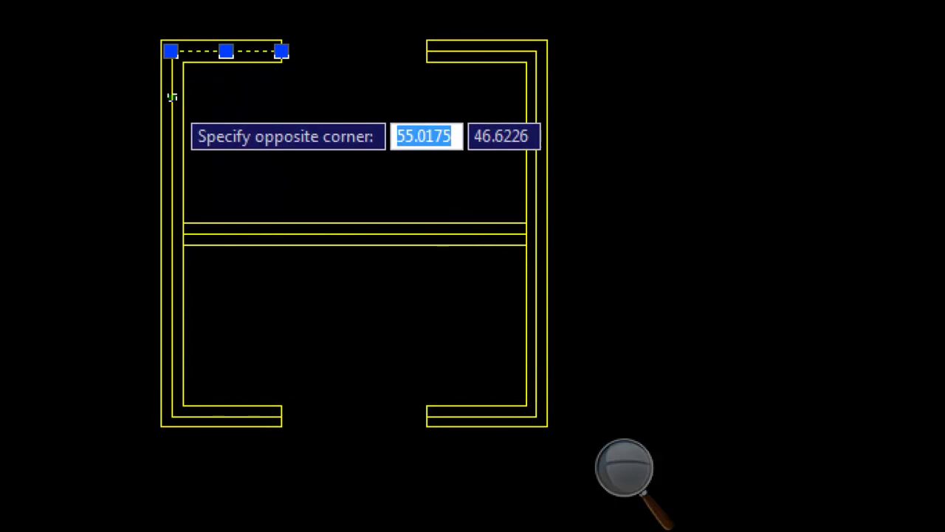
{"action": "left_click", "coordinate": [171, 95]}
{"action": "left_click", "coordinate": [523, 415]}
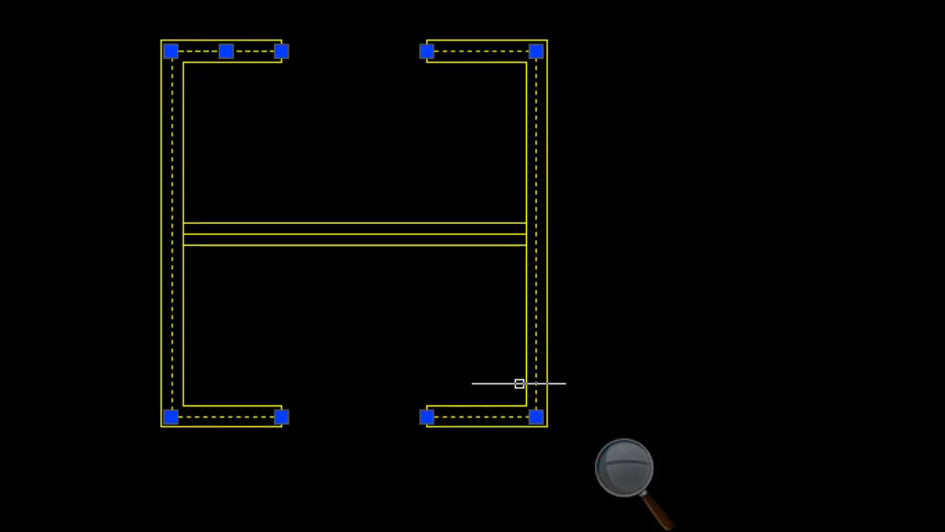
{"action": "key", "text": "Delete"}
Trim the inner wall edges between the crossbar's two outer lines at both of its ends
{"action": "type", "text": "tr"}
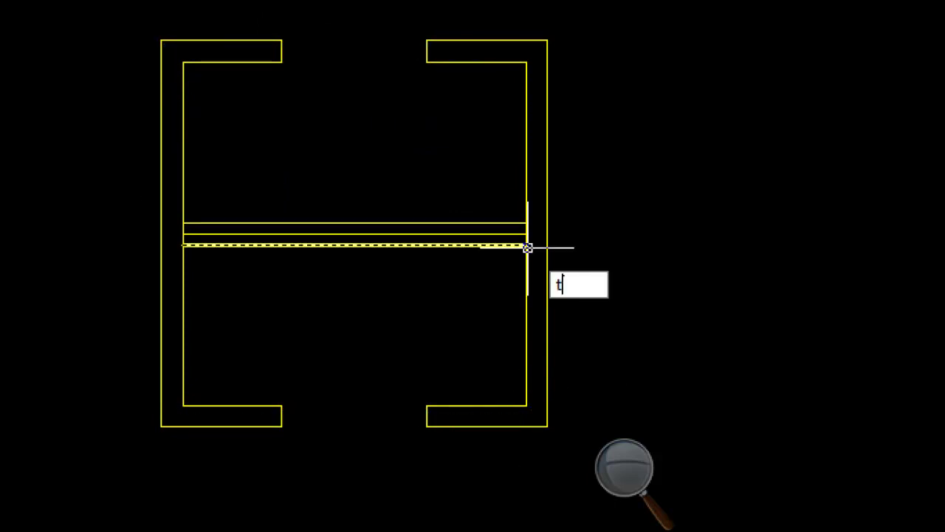
{"action": "key", "text": "Return"}
{"action": "key", "text": "Return"}
{"action": "scroll", "coordinate": [527, 248], "scroll_direction": "up", "scroll_amount": 4}
{"action": "left_click", "coordinate": [510, 196]}
{"action": "left_click", "coordinate": [509, 228]}
{"action": "left_click", "coordinate": [491, 213], "text": "shift"}
{"action": "scroll", "coordinate": [617, 214], "scroll_direction": "down", "scroll_amount": 4}
{"action": "scroll", "coordinate": [193, 218], "scroll_direction": "up", "scroll_amount": 4}
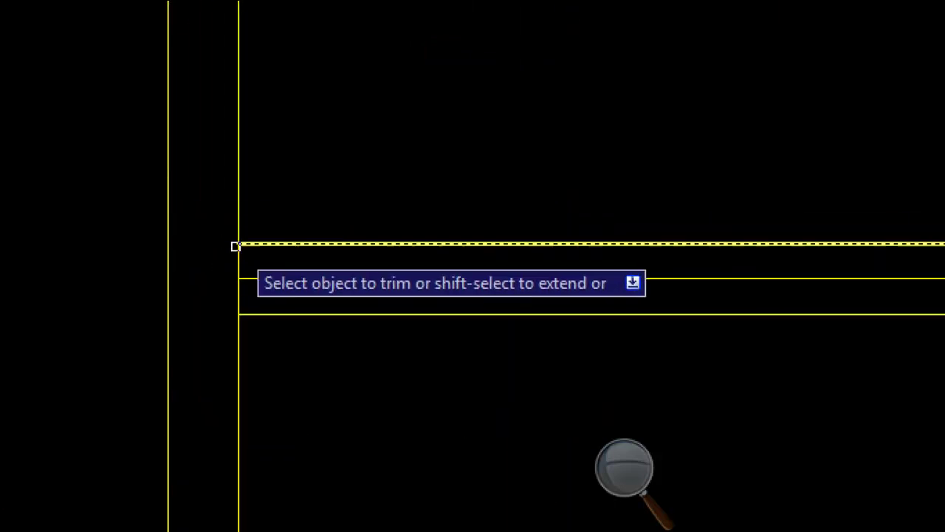
{"action": "key", "text": "Escape"}
Delete the centerline inside the crossbar, leaving only its two outer lines
{"action": "left_click", "coordinate": [276, 264]}
{"action": "left_click", "coordinate": [274, 281]}
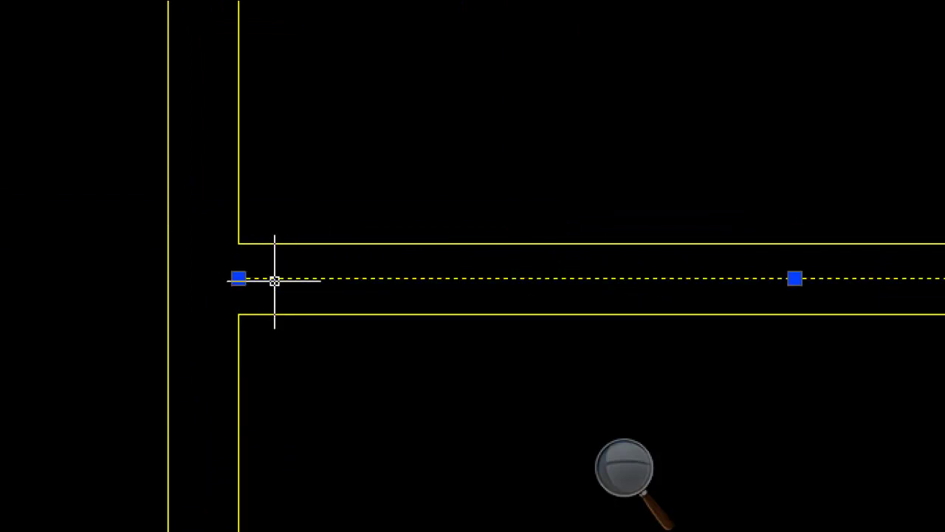
{"action": "key", "text": "Delete"}
{"action": "scroll", "coordinate": [274, 281], "scroll_direction": "down", "scroll_amount": 5}
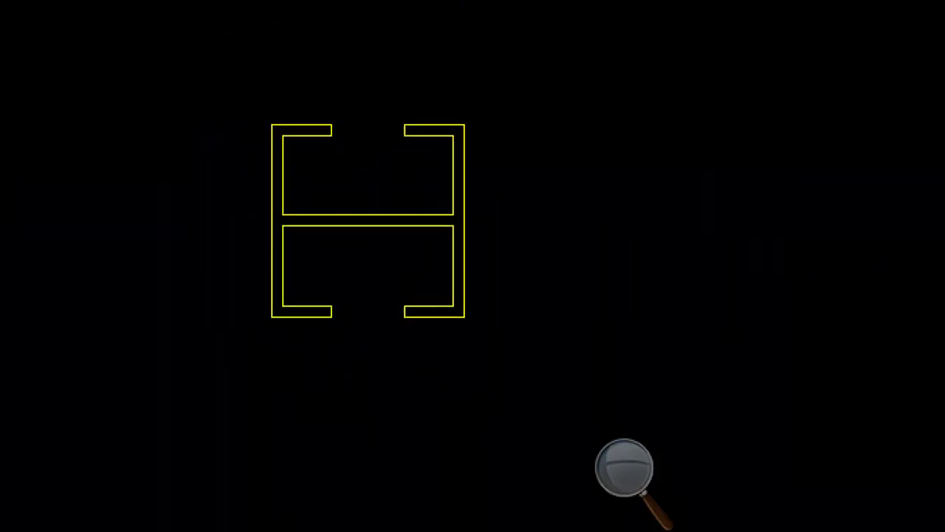
Convert the whole closed H-shaped outline with its lipped flanges into a region
{"action": "scroll", "coordinate": [379, 209], "scroll_direction": "up", "scroll_amount": 2}
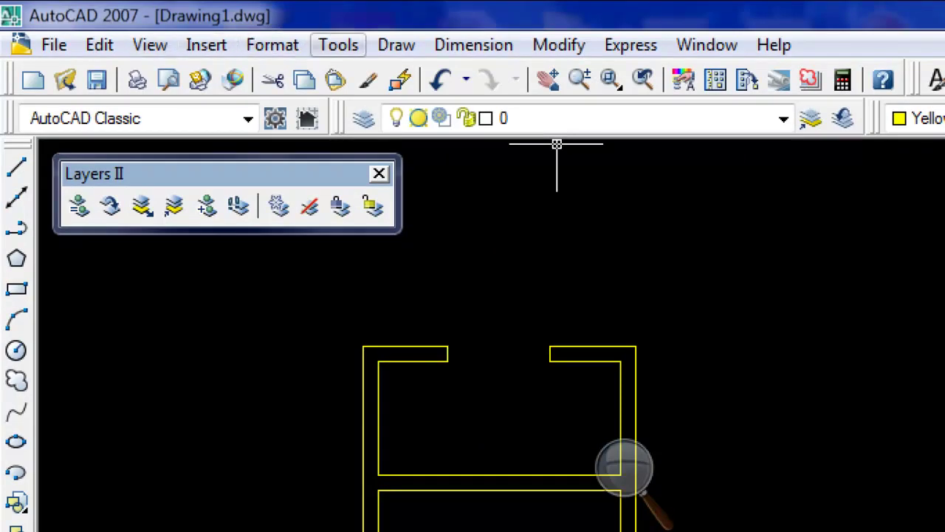
{"action": "left_click", "coordinate": [339, 44]}
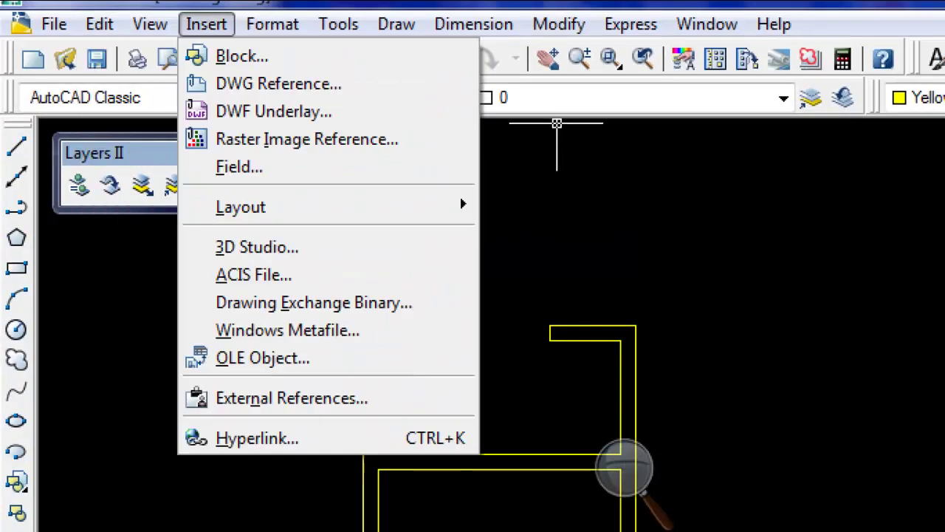
{"action": "mouse_move", "coordinate": [397, 23]}
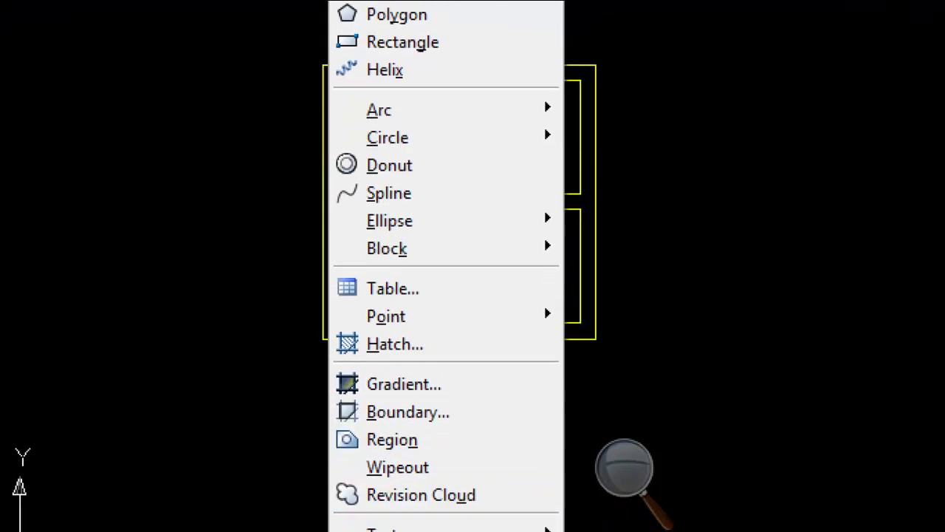
{"action": "left_click", "coordinate": [397, 429]}
{"action": "left_click", "coordinate": [612, 32]}
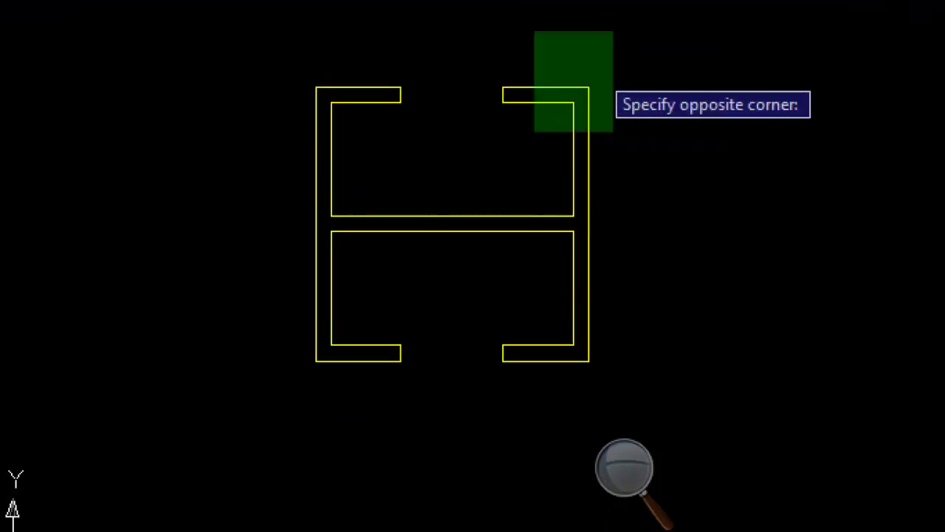
{"action": "left_click", "coordinate": [256, 390]}
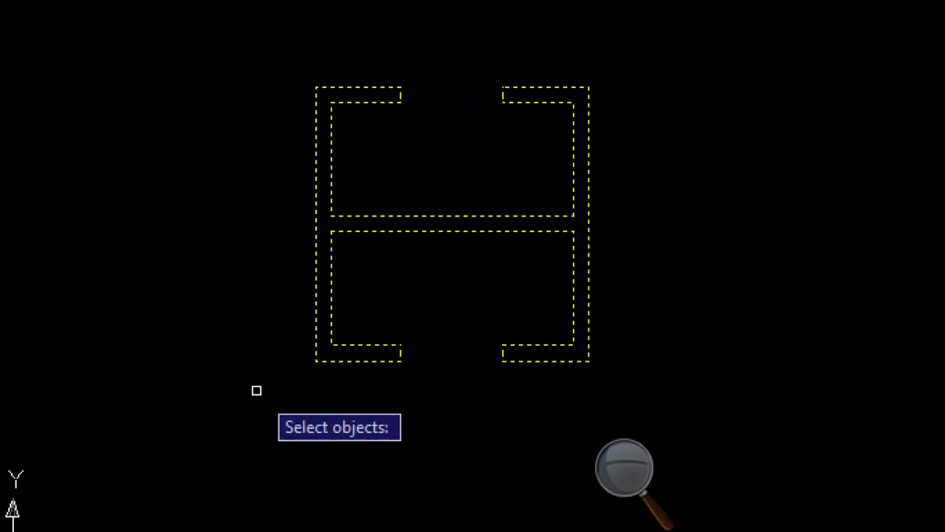
{"action": "key", "text": "Return"}
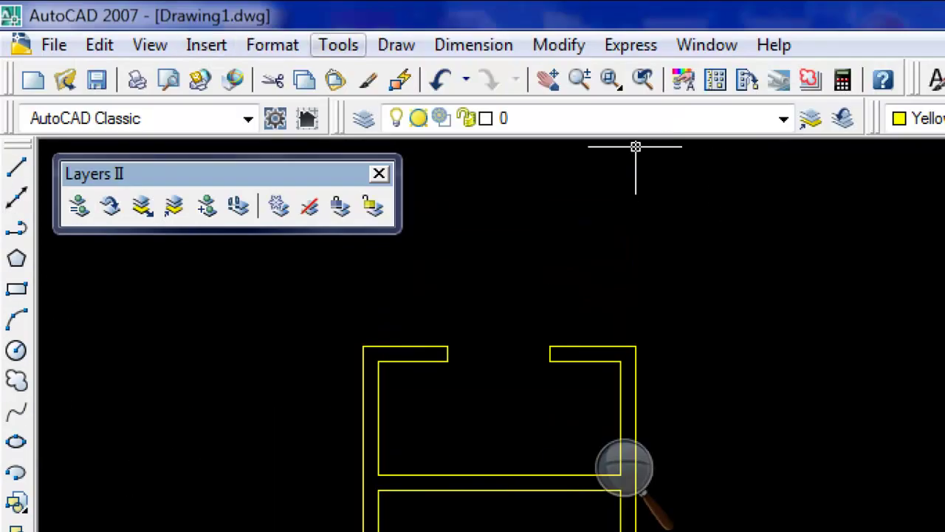
Calculate the region/mass properties of the H-shaped section without writing the analysis to a file
{"action": "left_click", "coordinate": [338, 44]}
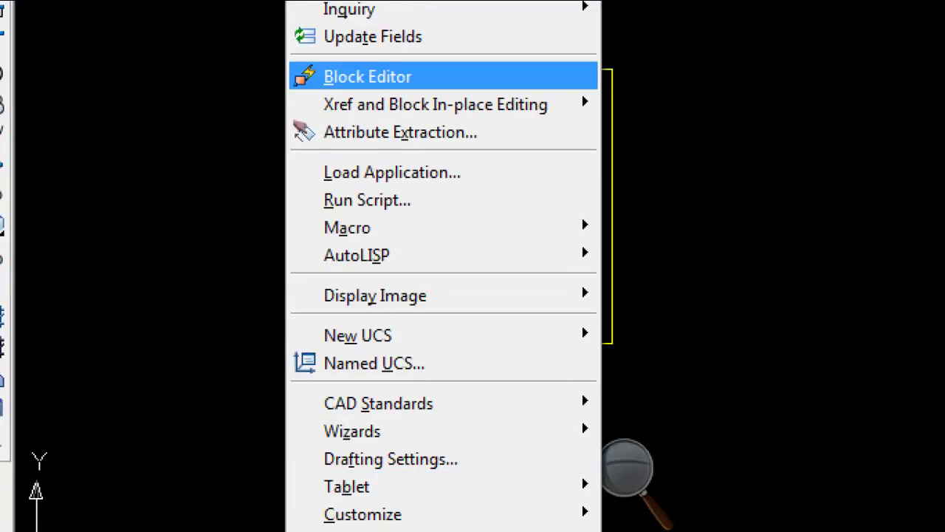
{"action": "mouse_move", "coordinate": [357, 143]}
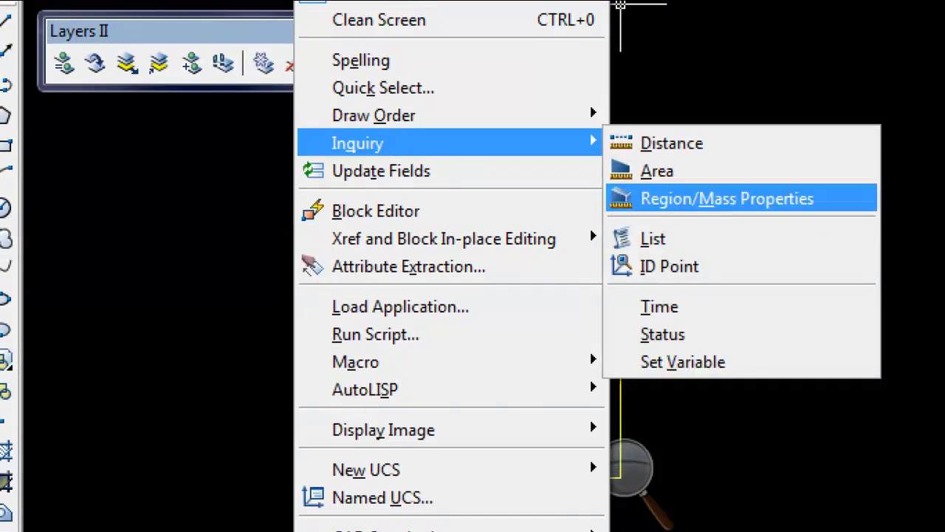
{"action": "left_click", "coordinate": [728, 198]}
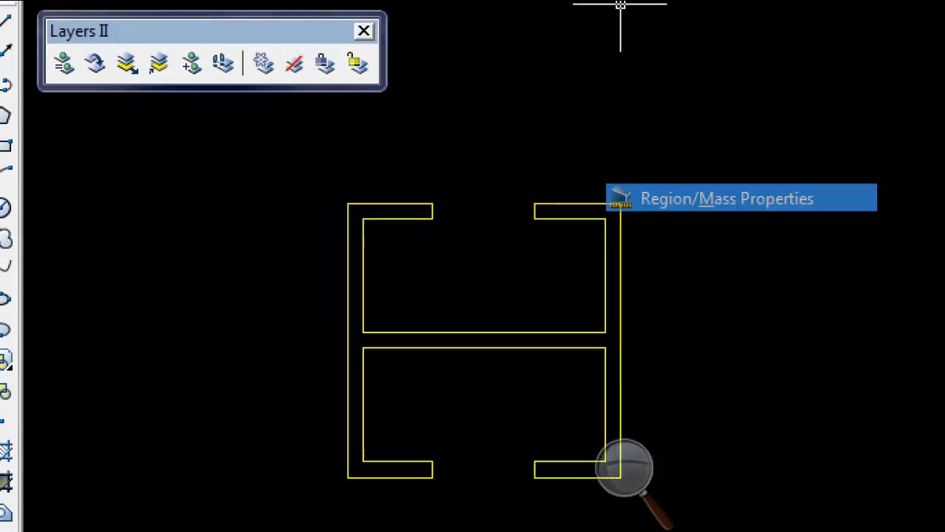
{"action": "left_click", "coordinate": [620, 276]}
{"action": "key", "text": "Return"}
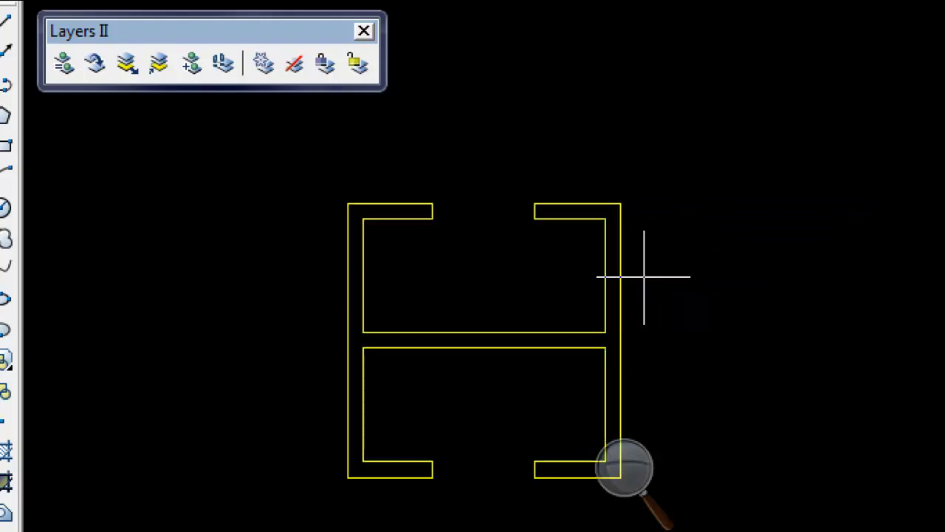
{"action": "key", "text": "Return"}
{"action": "left_click", "coordinate": [591, 218]}
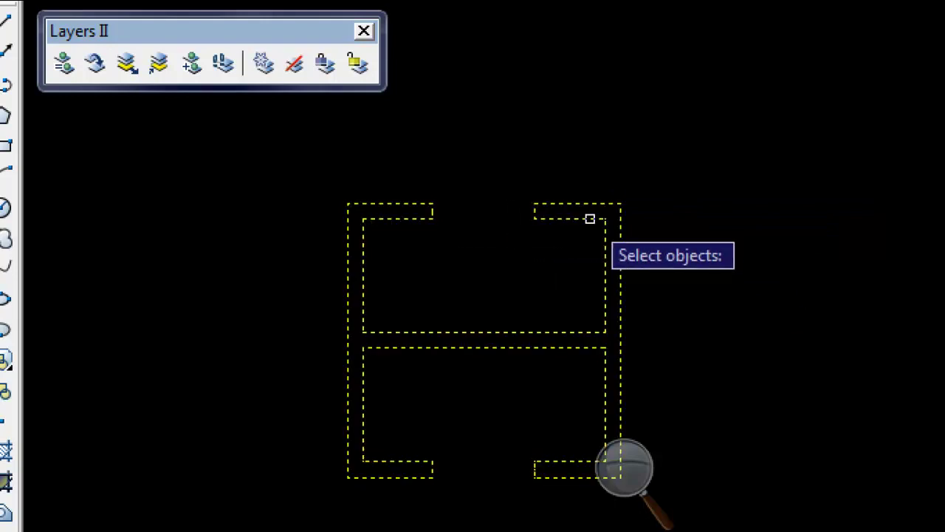
{"action": "key", "text": "Return"}
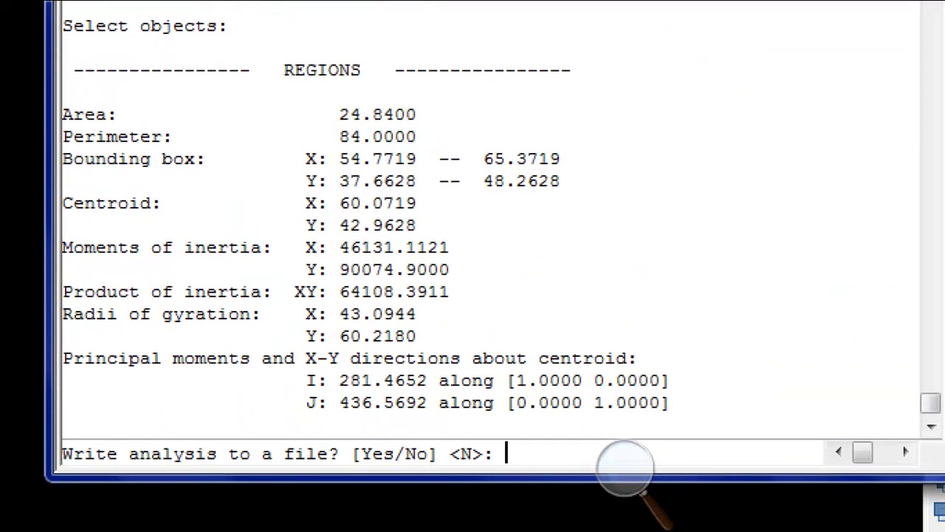
{"action": "left_click", "coordinate": [363, 180]}
{"action": "left_click", "coordinate": [507, 453]}
{"action": "key", "text": "Return"}
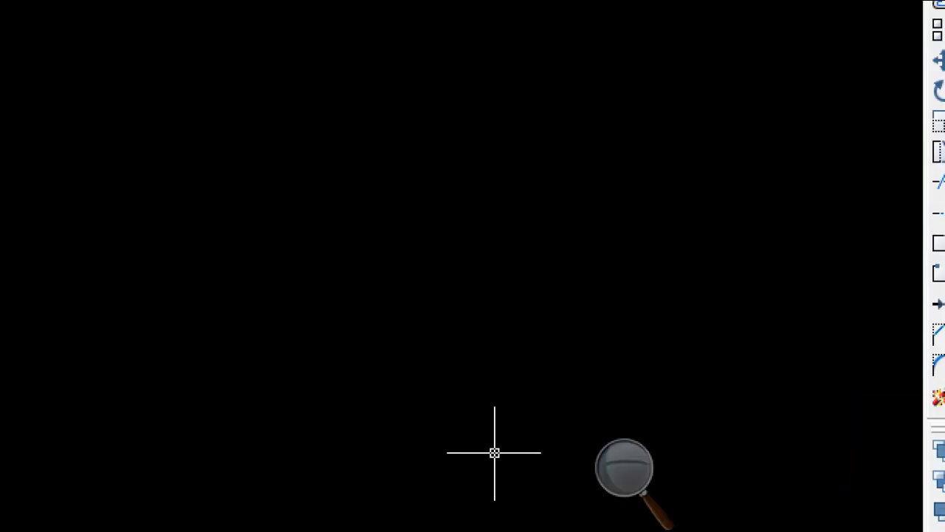
Start a point and enter the section's centroid X value, 60.0719, as its X coordinate
{"action": "key", "text": "F2"}
{"action": "type", "text": "po"}
{"action": "key", "text": "Return"}
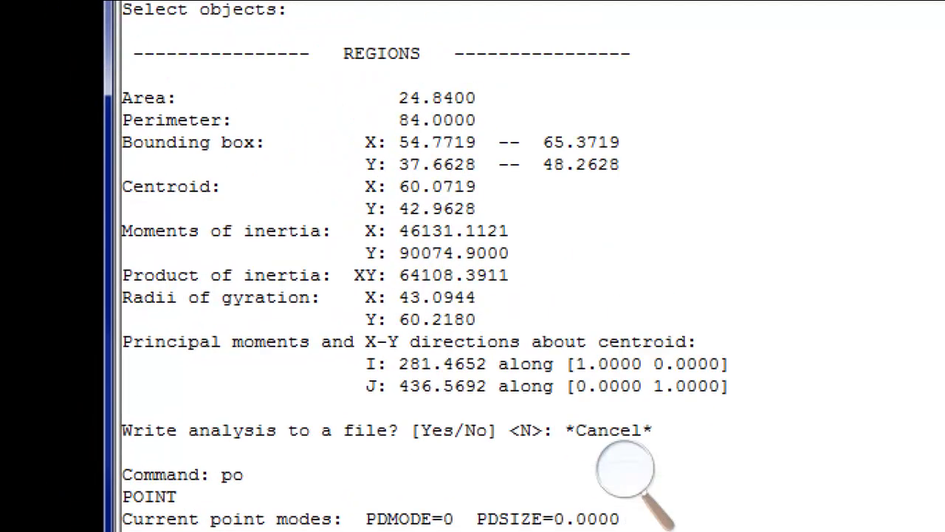
{"action": "left_click_drag", "start_coordinate": [399, 187], "coordinate": [477, 186]}
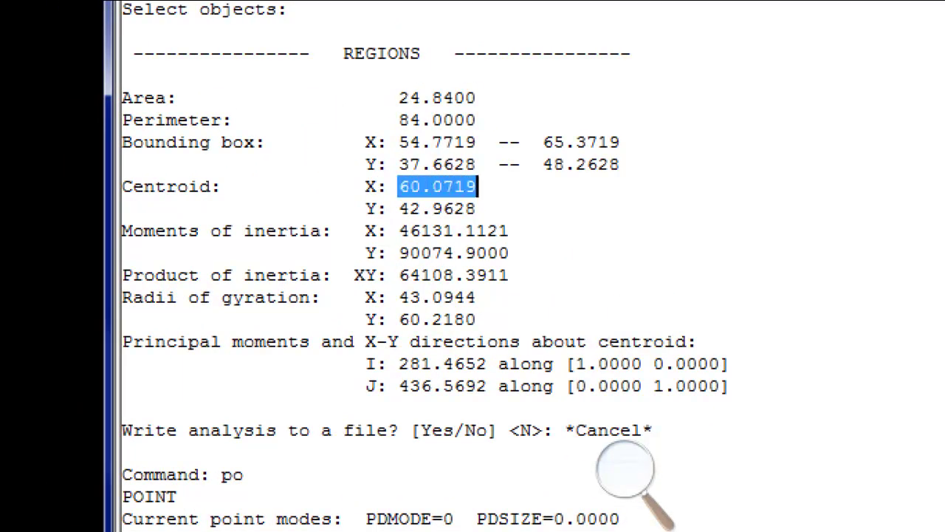
{"action": "right_click", "coordinate": [410, 189]}
{"action": "left_click", "coordinate": [477, 247]}
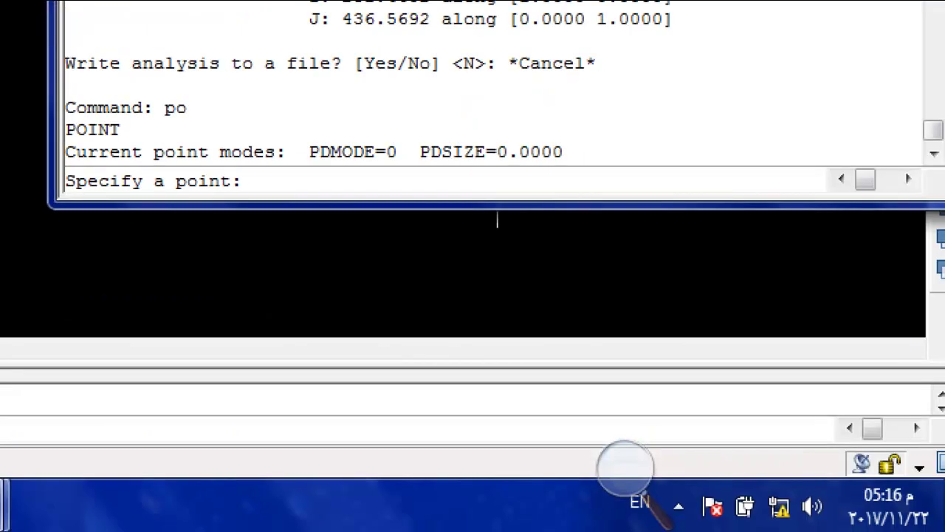
{"action": "right_click", "coordinate": [273, 176]}
{"action": "left_click", "coordinate": [327, 294]}
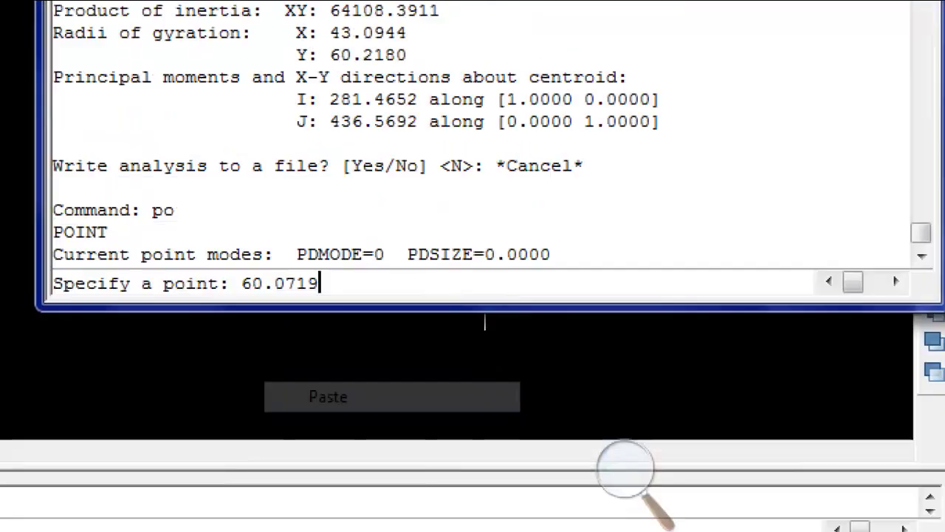
{"action": "type", "text": ","}
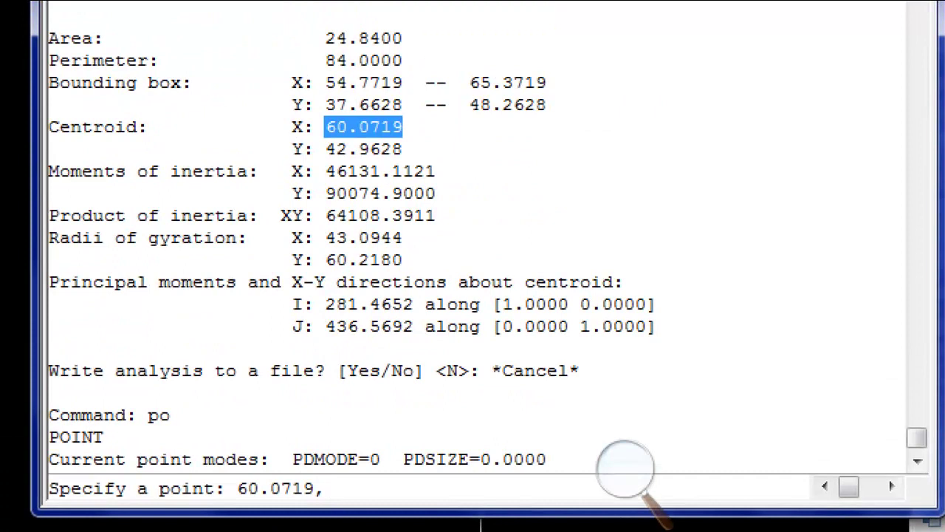
Complete the point with the centroid's Y value, 42.9628, and check its place in the crossbar
{"action": "double_click", "coordinate": [364, 150]}
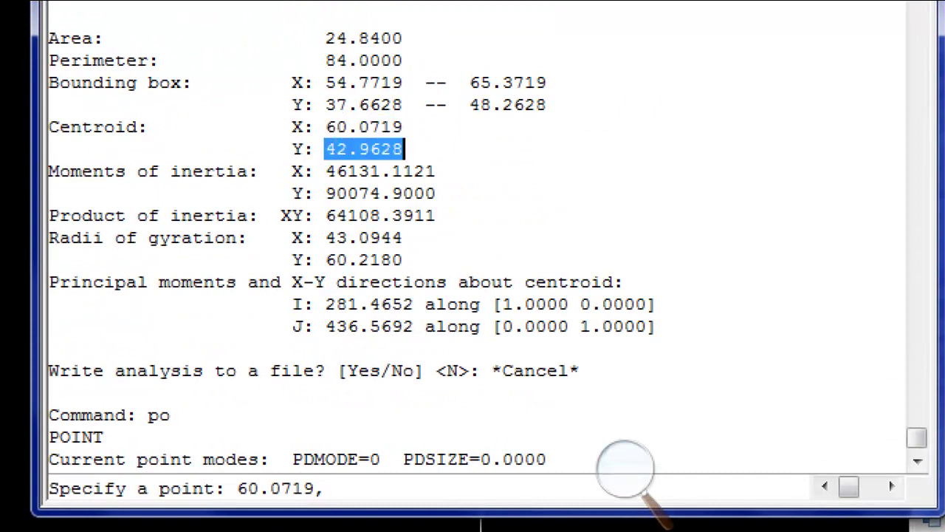
{"action": "right_click", "coordinate": [430, 148]}
{"action": "left_click", "coordinate": [460, 208]}
{"action": "key", "text": "ctrl+v"}
{"action": "key", "text": "Return"}
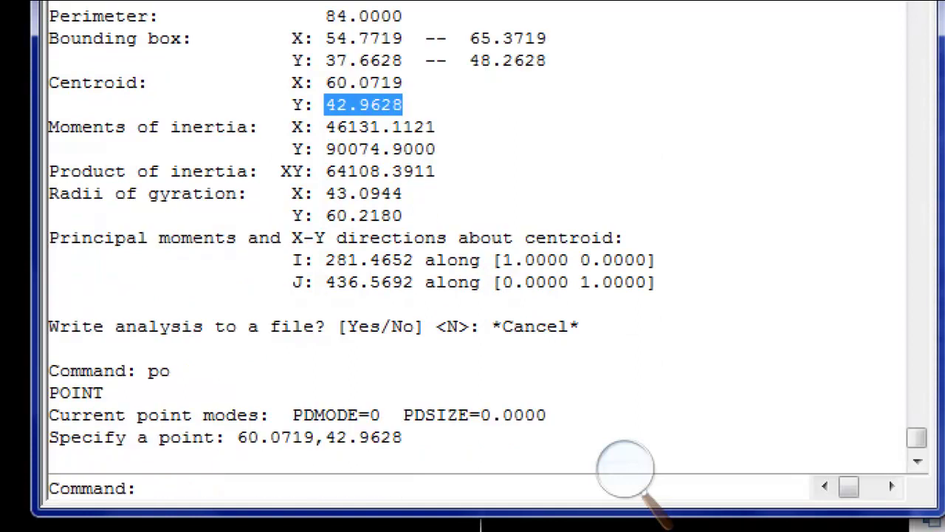
{"action": "key", "text": "F2"}
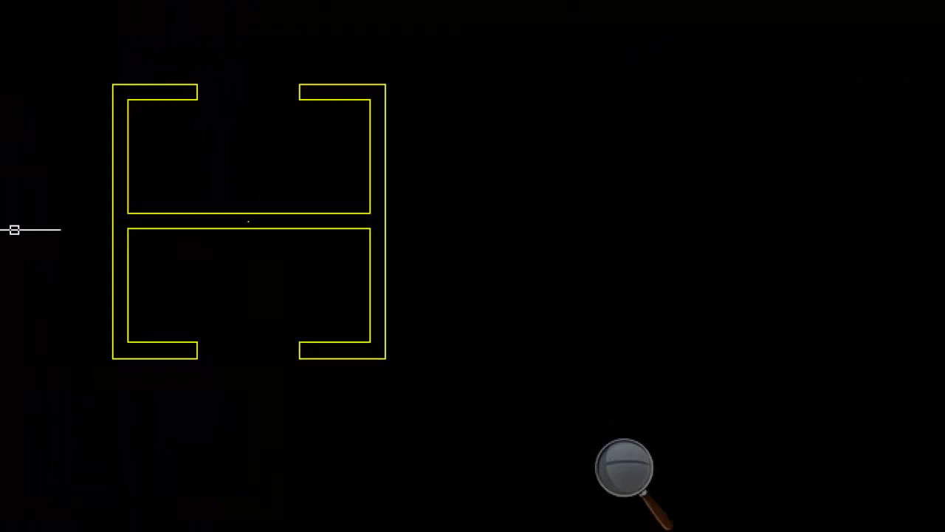
{"action": "middle_click_drag", "start_coordinate": [322, 123], "coordinate": [397, 165]}
{"action": "scroll", "coordinate": [397, 165], "scroll_direction": "up", "scroll_amount": 5}
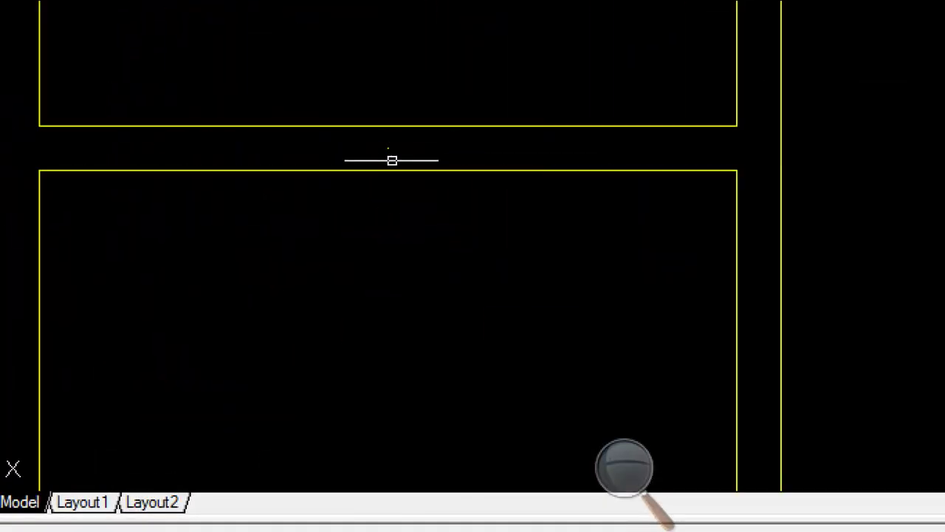
{"action": "scroll", "coordinate": [385, 158], "scroll_direction": "down", "scroll_amount": 4}
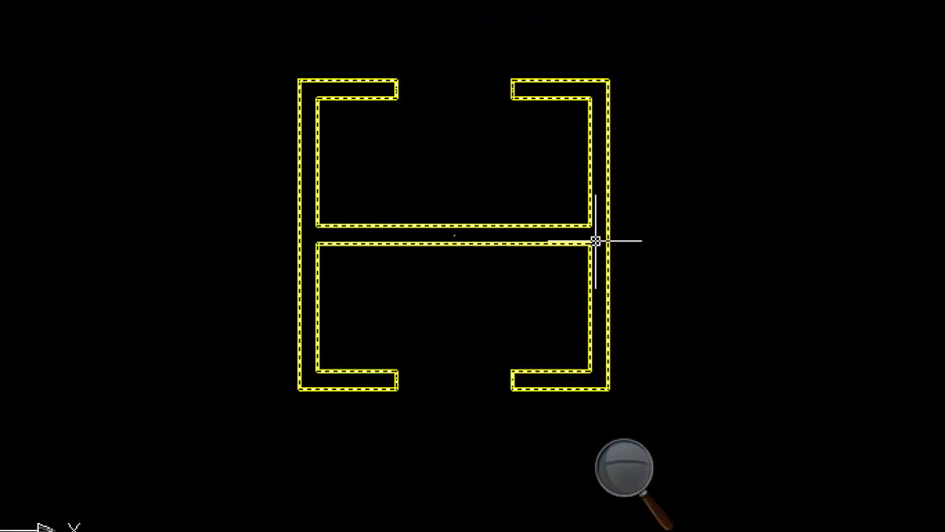
{"action": "scroll", "coordinate": [596, 240], "scroll_direction": "down", "scroll_amount": 8}
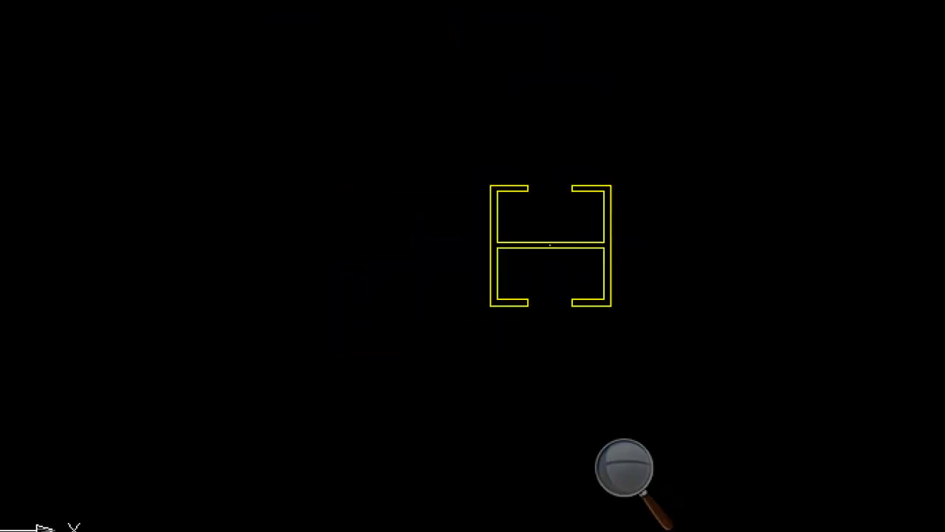
{"action": "scroll", "coordinate": [338, 259], "scroll_direction": "up", "scroll_amount": 2}
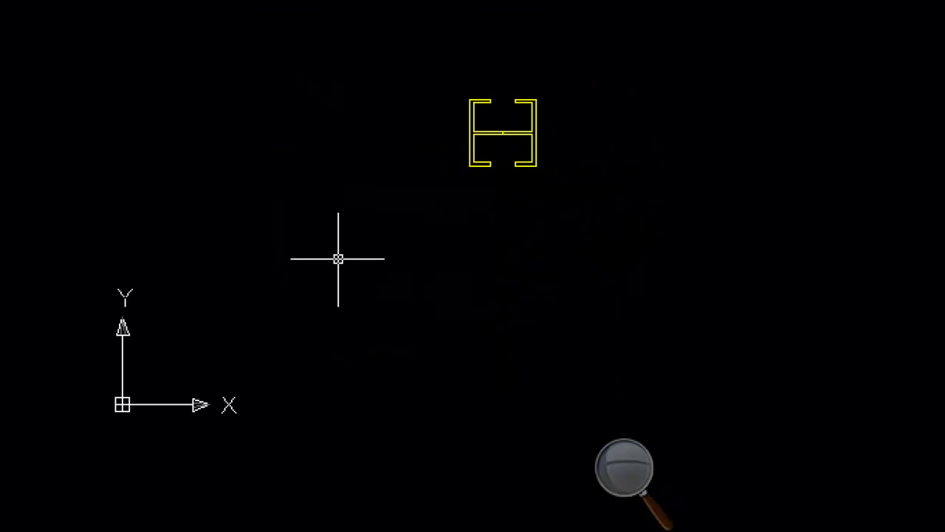
{"action": "type", "text": "l"}
{"action": "key", "text": "Return"}
{"action": "key", "text": "Escape"}
Draw a helper circle centered at the origin 0,0 with a radius of about 41.12
{"action": "type", "text": "c"}
{"action": "key", "text": "Return"}
{"action": "type", "text": "0"}
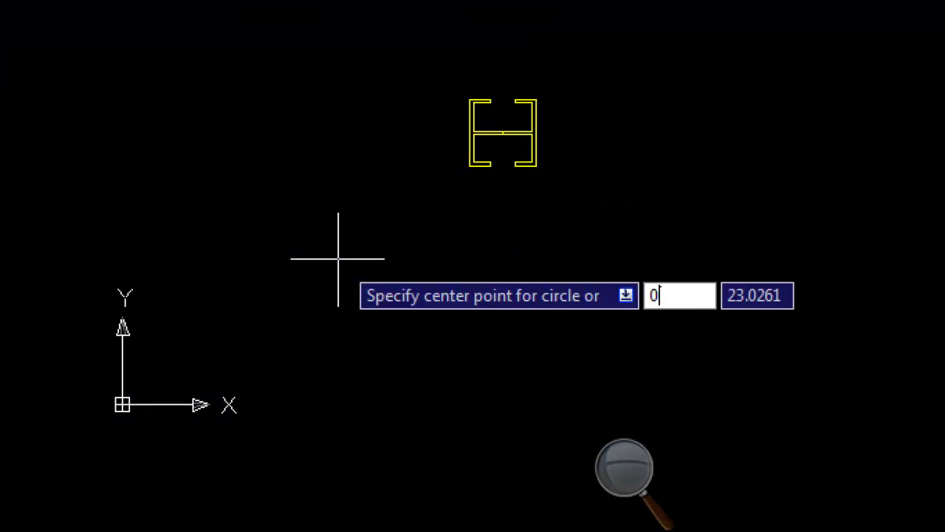
{"action": "key", "text": "Tab"}
{"action": "type", "text": "0"}
{"action": "key", "text": "Return"}
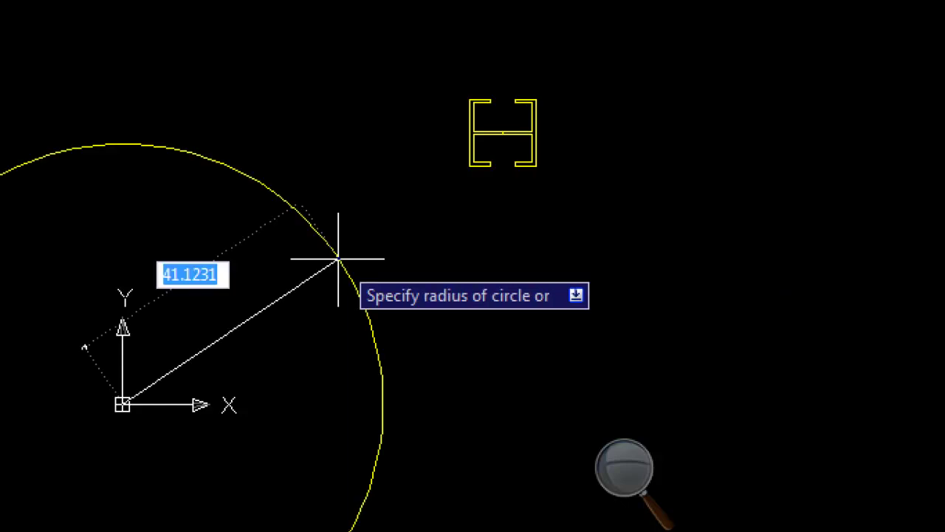
{"action": "left_click", "coordinate": [339, 259]}
Move the H-shaped section with its point from the centroid point to the circle's center at the origin
{"action": "left_click", "coordinate": [483, 234]}
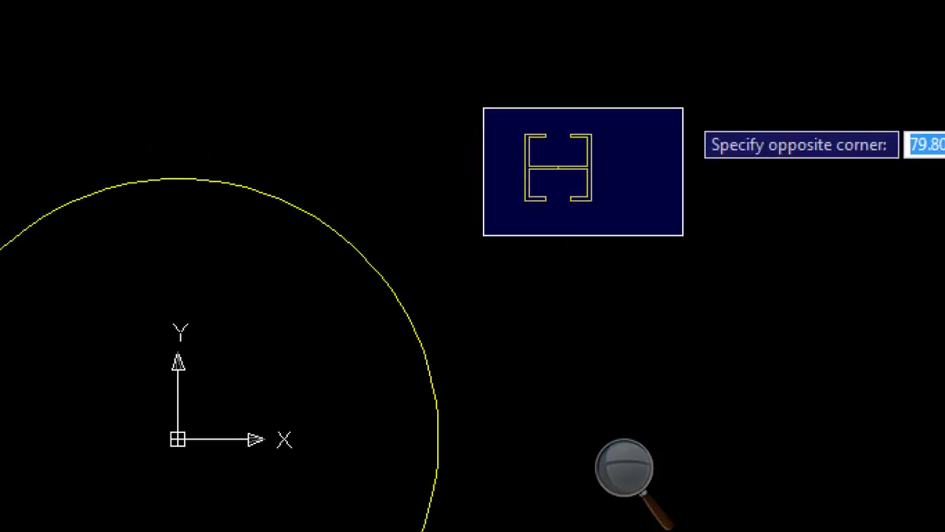
{"action": "left_click", "coordinate": [681, 108]}
{"action": "type", "text": "m"}
{"action": "key", "text": "Return"}
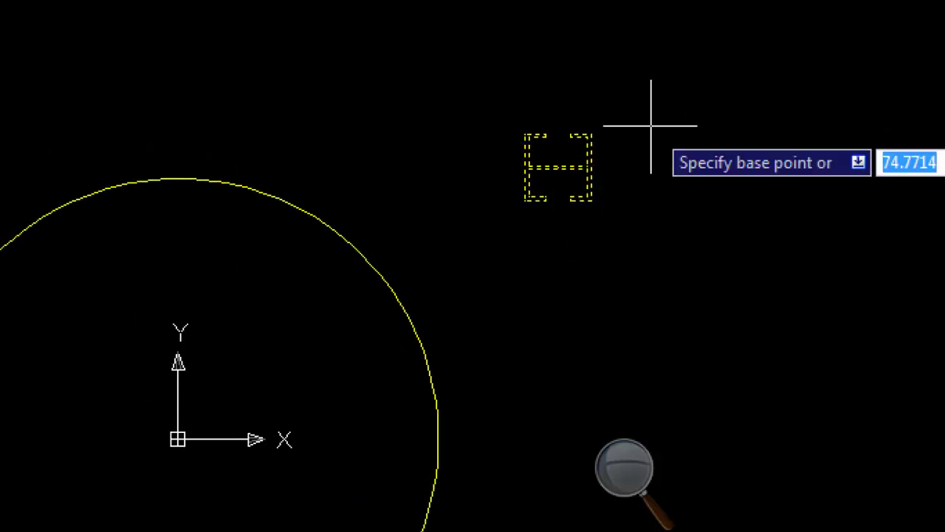
{"action": "scroll", "coordinate": [530, 194], "scroll_direction": "up", "scroll_amount": 5}
{"action": "left_click", "coordinate": [578, 161]}
{"action": "scroll", "coordinate": [433, 295], "scroll_direction": "down", "scroll_amount": 6}
{"action": "key", "text": "F8"}
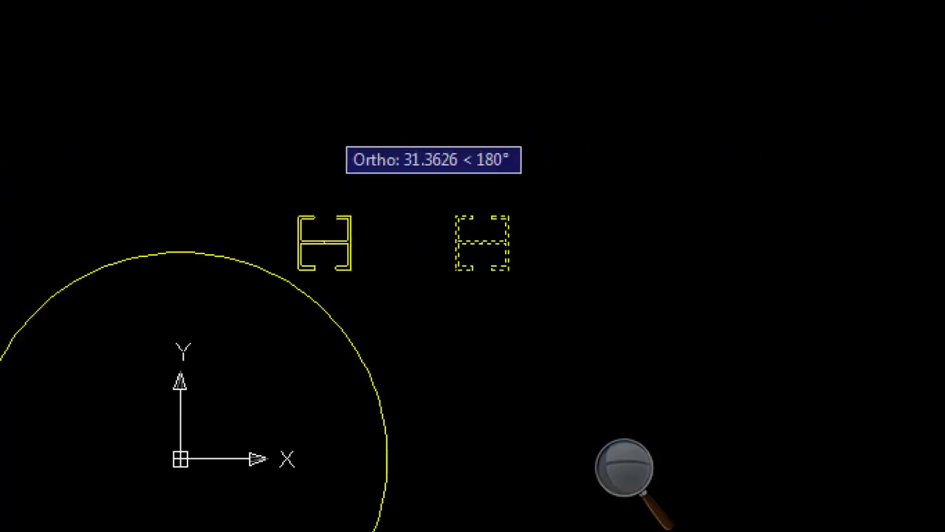
{"action": "right_click", "coordinate": [323, 110], "text": "shift"}
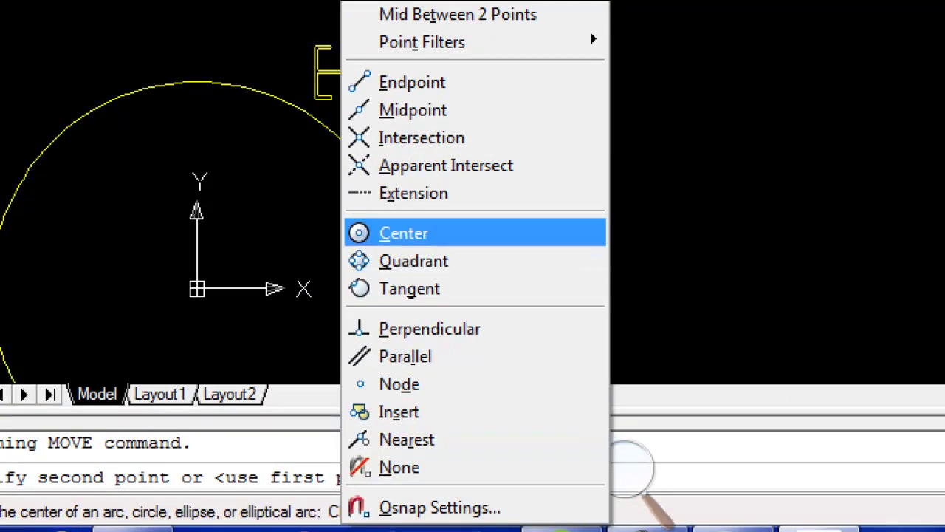
{"action": "left_click", "coordinate": [404, 233]}
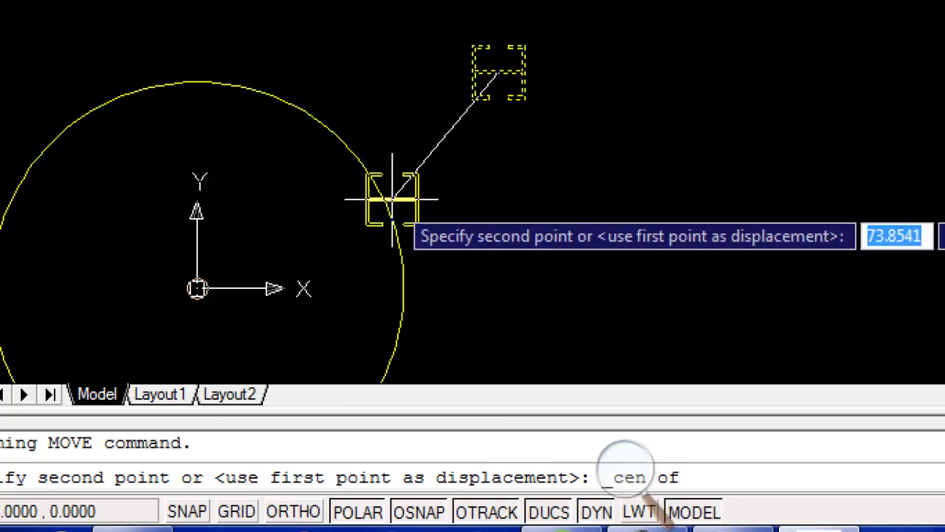
{"action": "left_click", "coordinate": [378, 193]}
Delete the helper circle around the origin
{"action": "left_click", "coordinate": [399, 244]}
{"action": "left_click", "coordinate": [370, 256]}
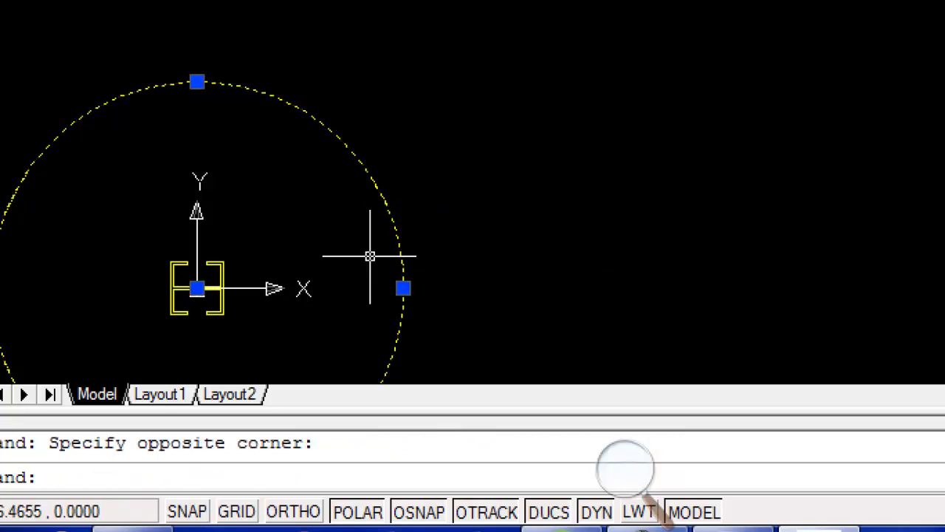
{"action": "key", "text": "Delete"}
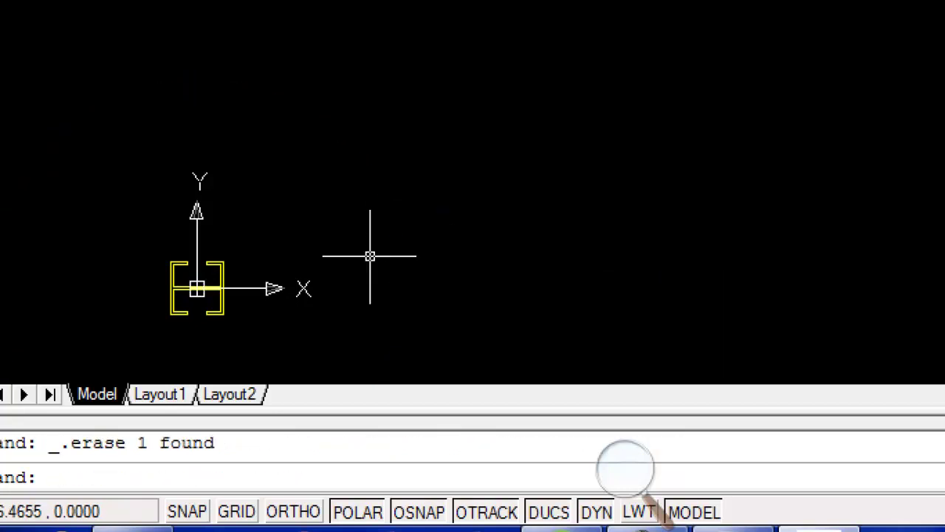
Delete the point marking the centroid at the origin in the middle of the crossbar
{"action": "scroll", "coordinate": [517, 221], "scroll_direction": "up", "scroll_amount": 5}
{"action": "middle_click", "coordinate": [802, 152]}
{"action": "middle_click", "coordinate": [802, 153]}
{"action": "scroll", "coordinate": [802, 152], "scroll_direction": "up", "scroll_amount": 5}
{"action": "left_click", "coordinate": [644, 85]}
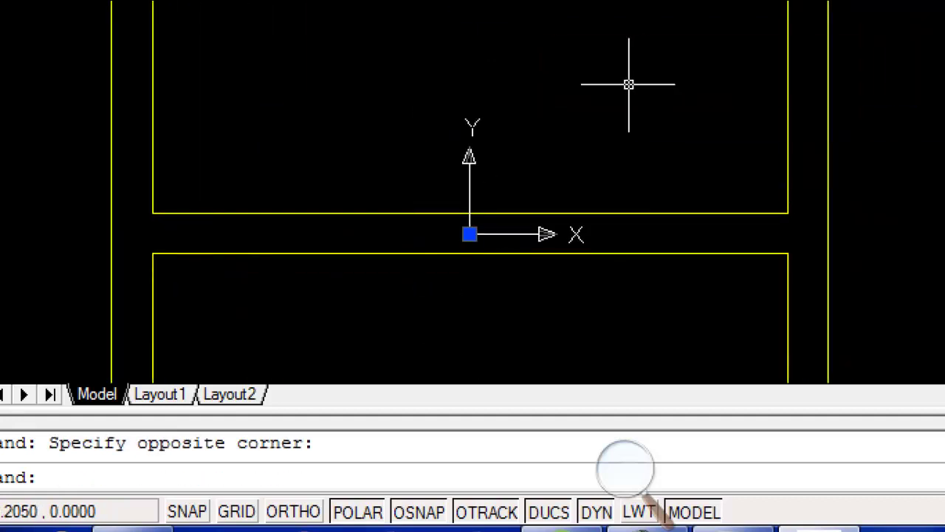
{"action": "key", "text": "Delete"}
{"action": "scroll", "coordinate": [628, 85], "scroll_direction": "down", "scroll_amount": 3}
{"action": "middle_click_drag", "start_coordinate": [625, 99], "coordinate": [344, 154]}
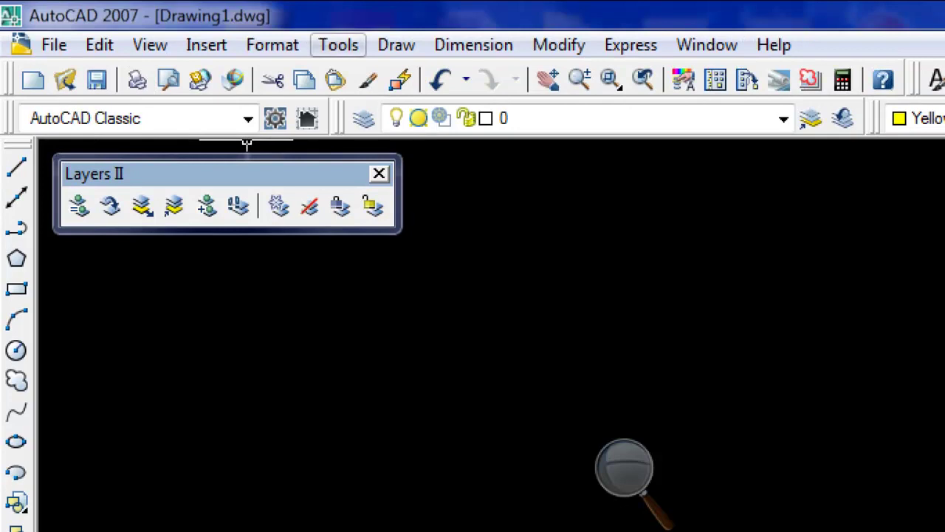
Run the region mass properties analysis on the H-shaped section
{"action": "left_click", "coordinate": [338, 44]}
{"action": "mouse_move", "coordinate": [362, 283]}
{"action": "left_click", "coordinate": [709, 340]}
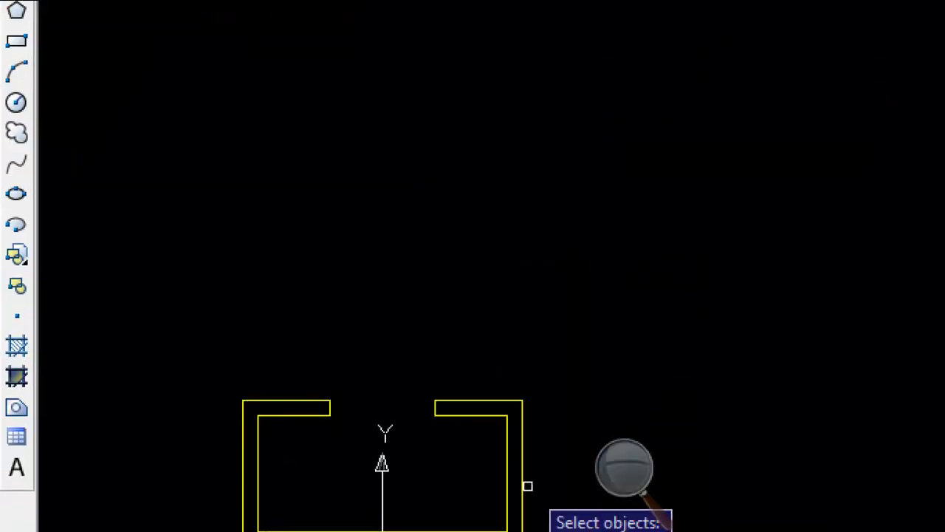
{"action": "left_click", "coordinate": [506, 528]}
{"action": "key", "text": "Return"}
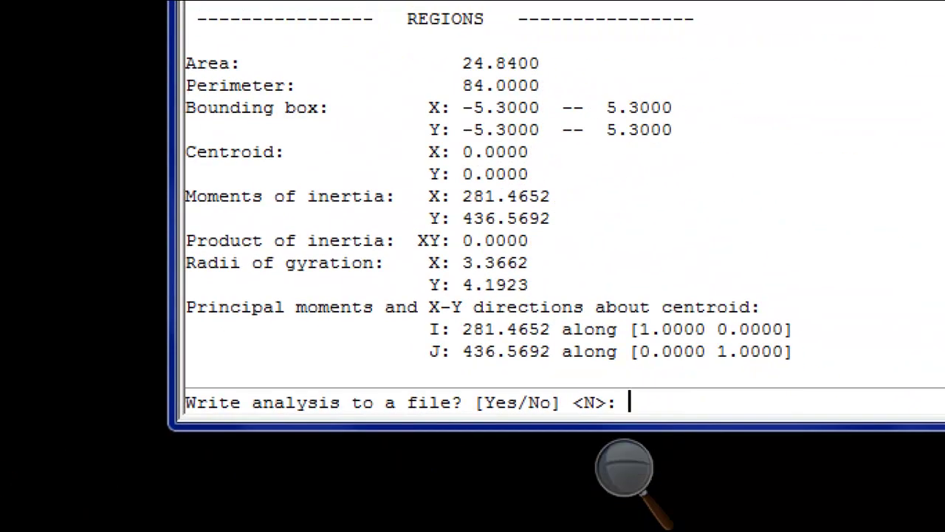
Examine the section's moments of inertia about X and Y and its perimeter, and finish the analysis without writing it to a file
{"action": "left_click_drag", "start_coordinate": [439, 187], "coordinate": [528, 188]}
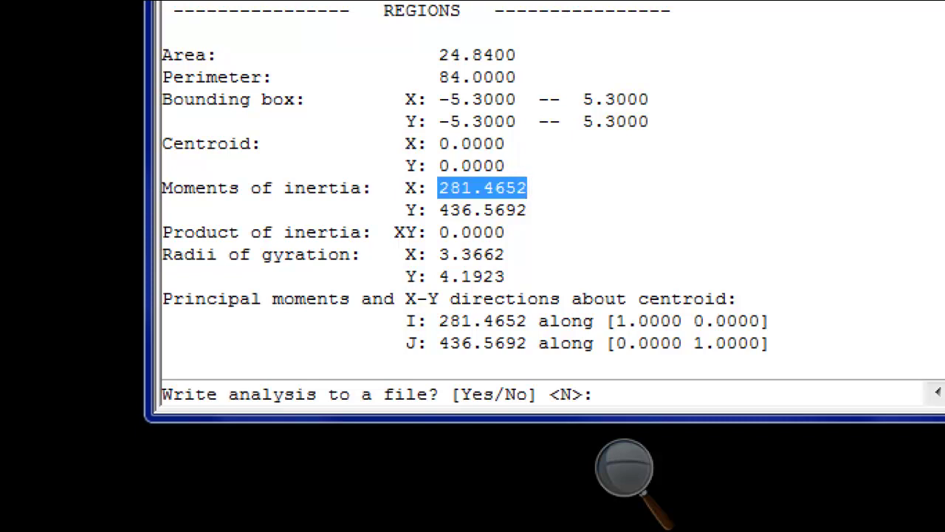
{"action": "left_click_drag", "start_coordinate": [438, 209], "coordinate": [528, 210]}
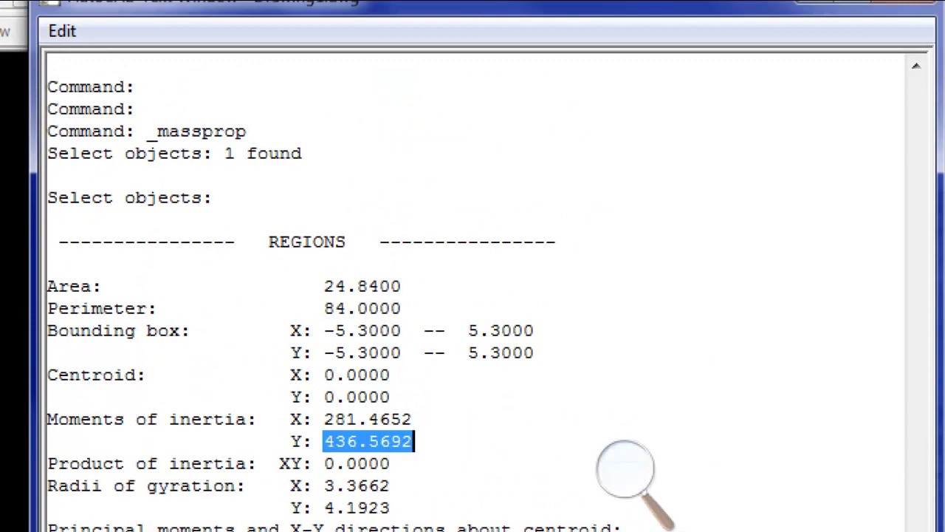
{"action": "left_click_drag", "start_coordinate": [325, 308], "coordinate": [401, 308]}
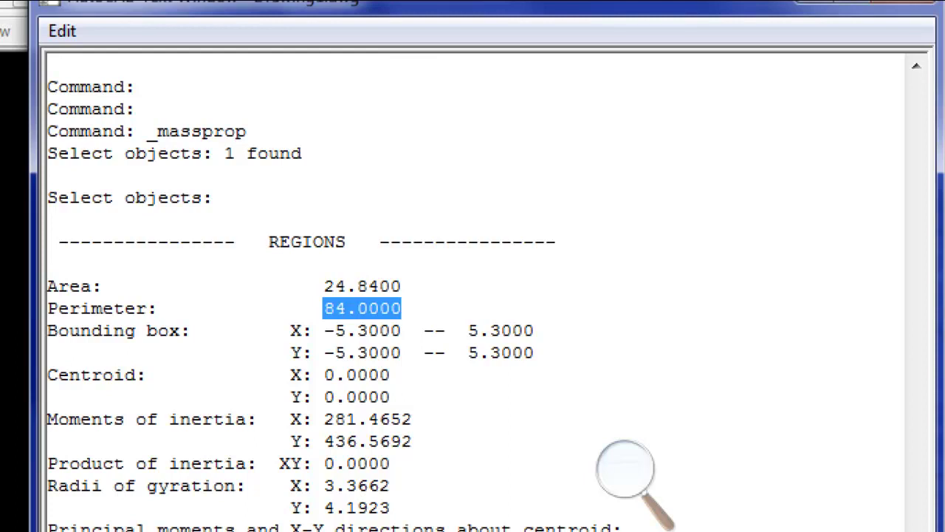
{"action": "left_click", "coordinate": [368, 308]}
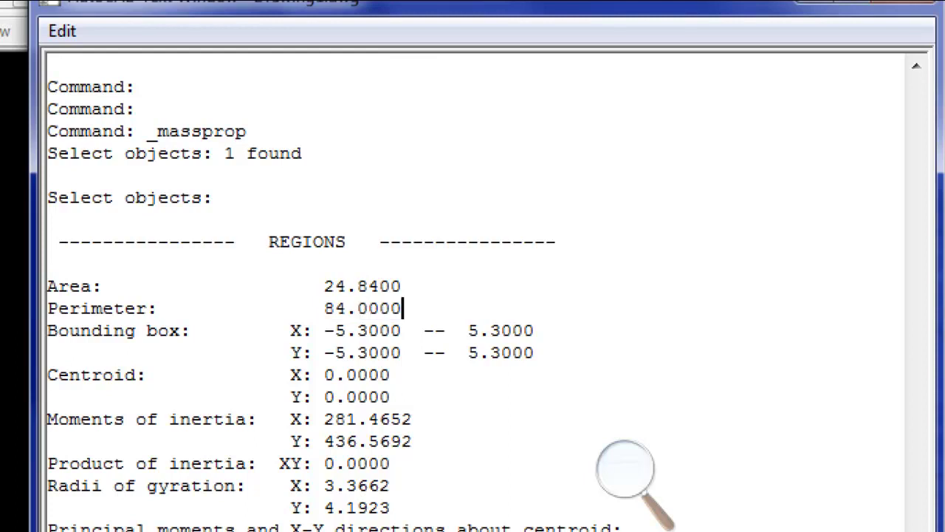
{"action": "left_click_drag", "start_coordinate": [401, 308], "coordinate": [324, 308]}
{"action": "left_click", "coordinate": [335, 308]}
{"action": "key", "text": "shift+Home"}
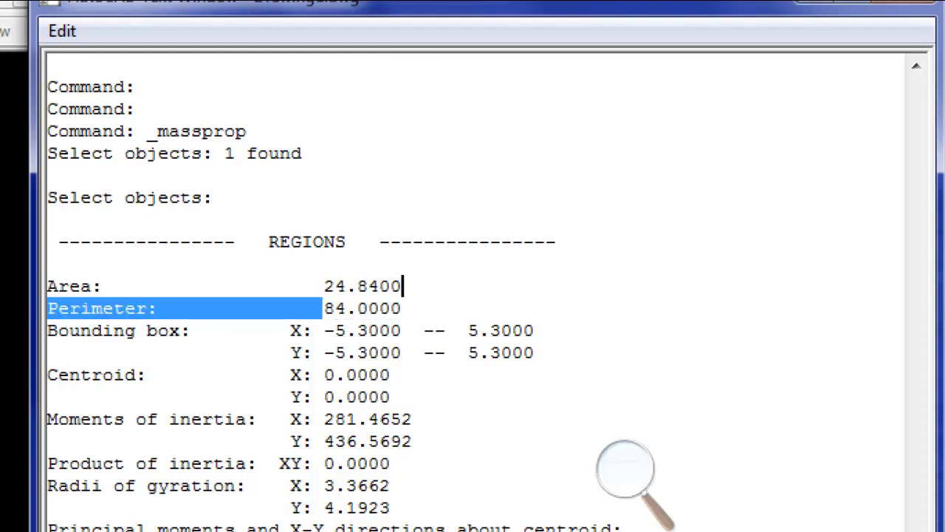
{"action": "left_click", "coordinate": [325, 308]}
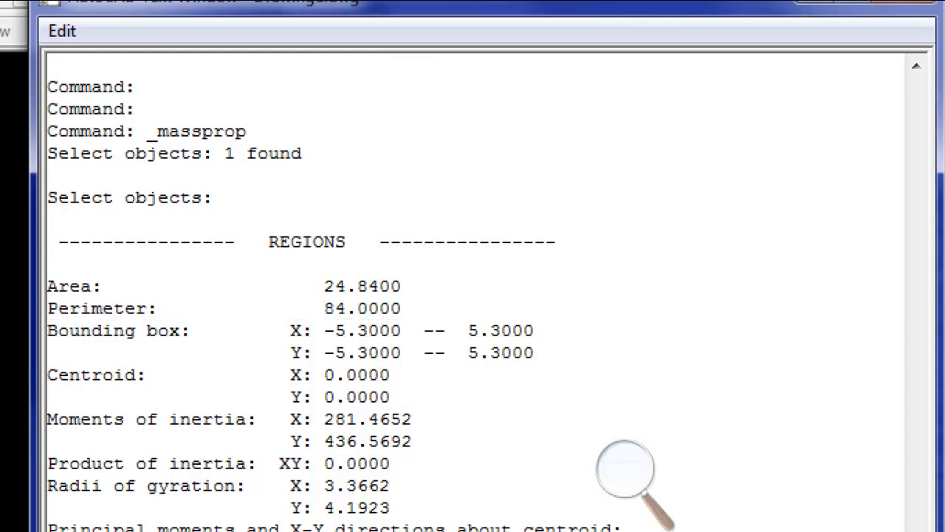
{"action": "key", "text": "shift+End"}
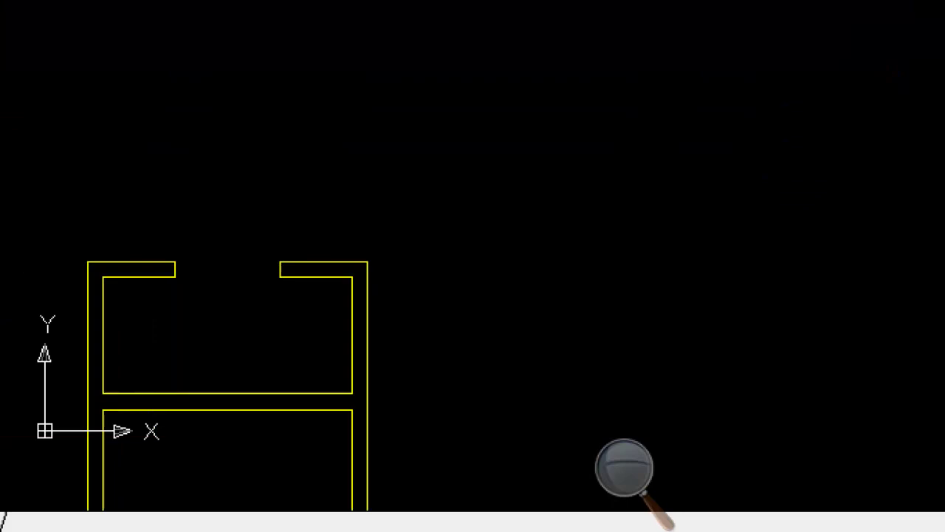
{"action": "middle_click_drag", "start_coordinate": [574, 268], "coordinate": [525, 181]}
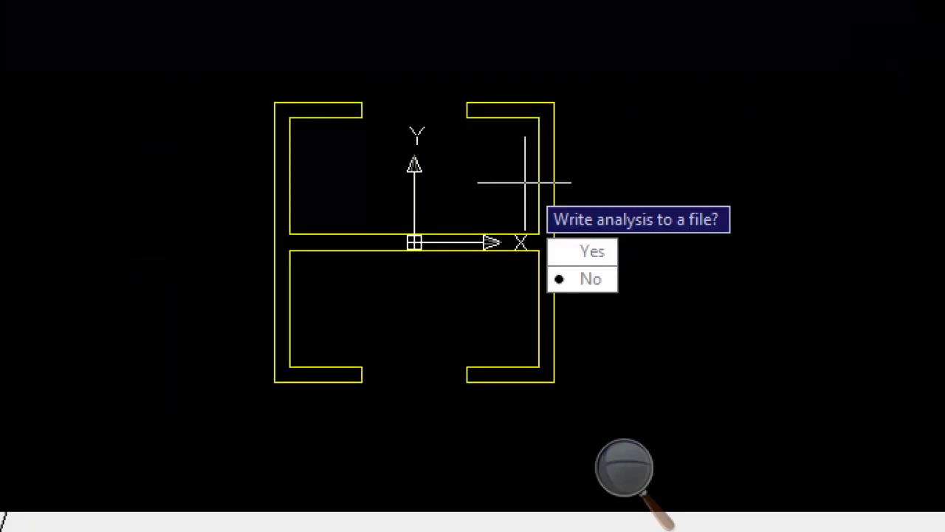
{"action": "key", "text": "Return"}
{"action": "scroll", "coordinate": [295, 179], "scroll_direction": "up", "scroll_amount": 3}
{"action": "middle_click_drag", "start_coordinate": [327, 185], "coordinate": [283, 237]}
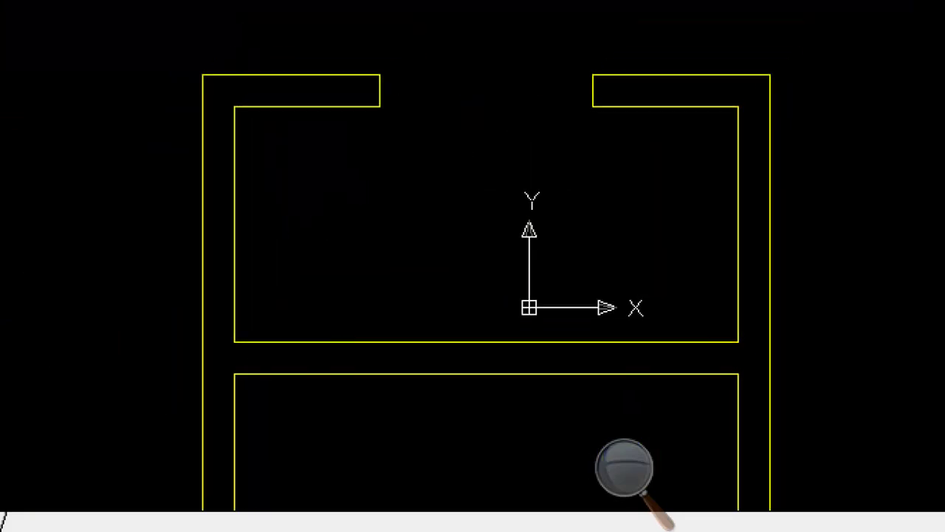
{"action": "type", "text": "l"}
{"action": "key", "text": "Return"}
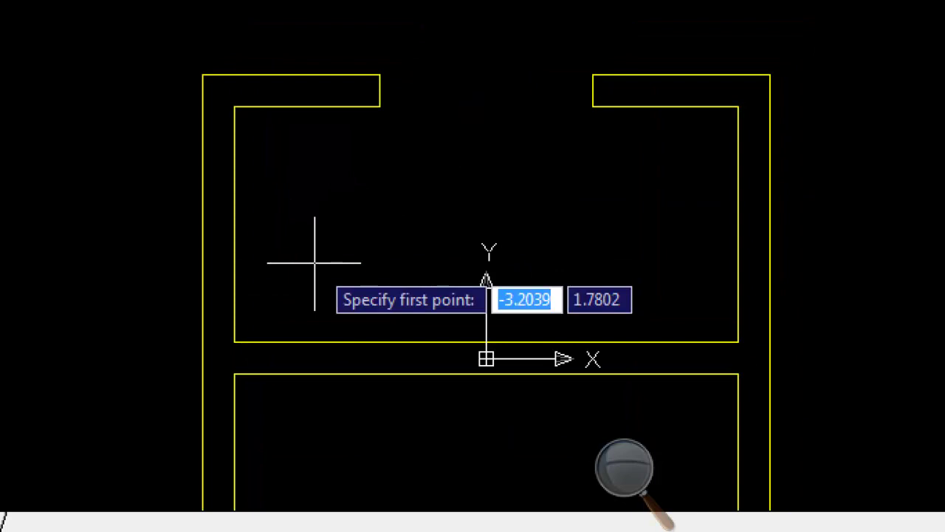
{"action": "type", "text": "0,0"}
{"action": "key", "text": "Return"}
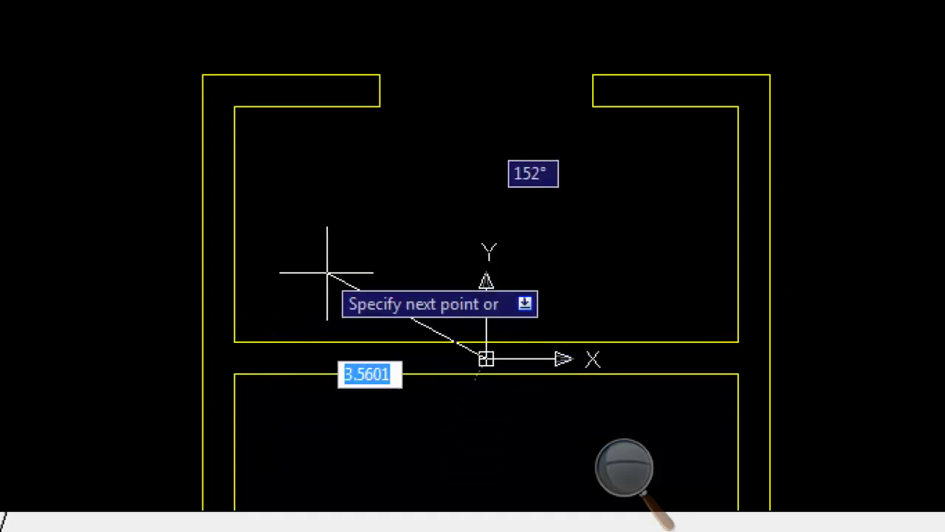
{"action": "key", "text": "Escape"}
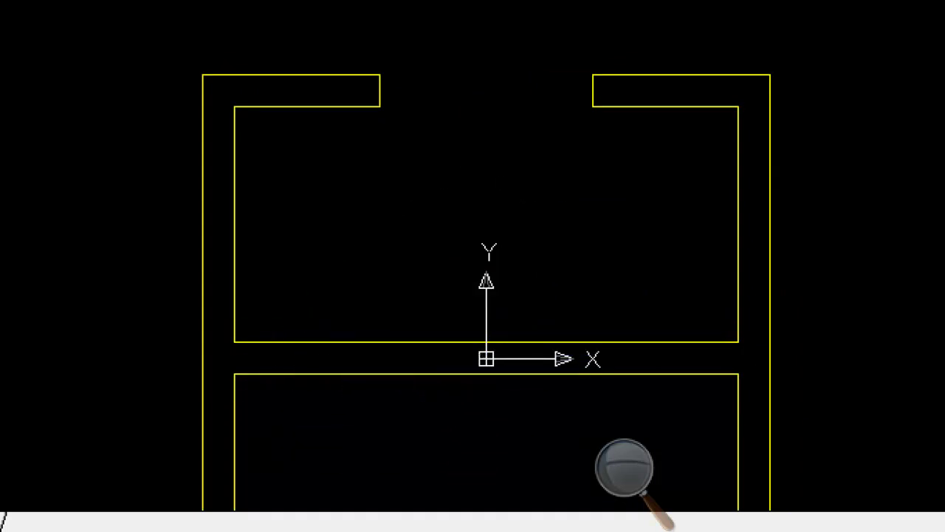
{"action": "left_click", "coordinate": [335, 257]}
{"action": "key", "text": "Escape"}
Draw a 3-unit vertical line upward from midway between the two inner corners where the crossbar meets the left flange
{"action": "middle_click_drag", "start_coordinate": [342, 251], "coordinate": [141, 187]}
{"action": "scroll", "coordinate": [125, 214], "scroll_direction": "up", "scroll_amount": 2}
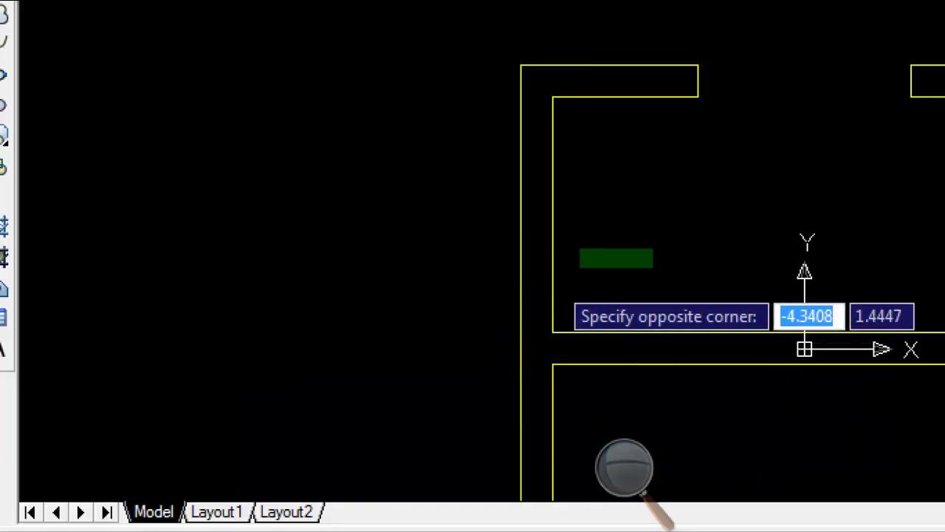
{"action": "middle_click_drag", "start_coordinate": [445, 204], "coordinate": [422, 212]}
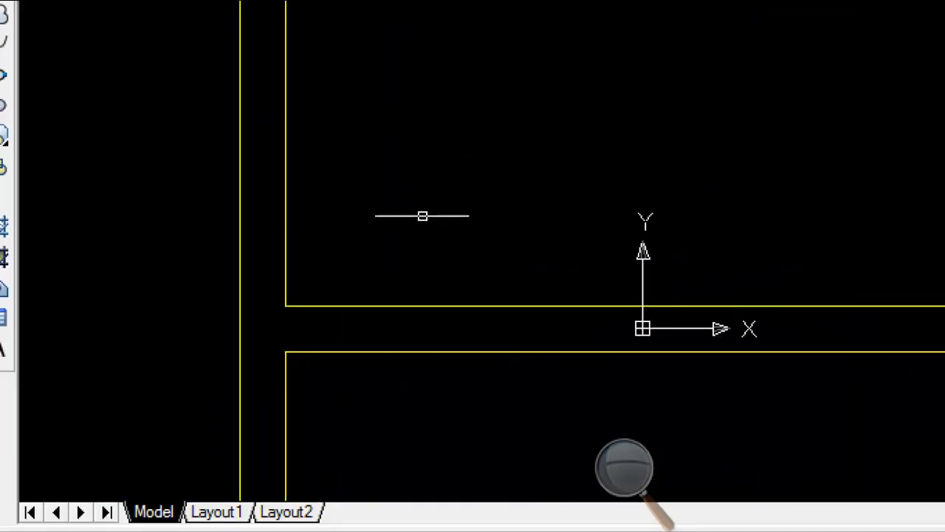
{"action": "type", "text": "l"}
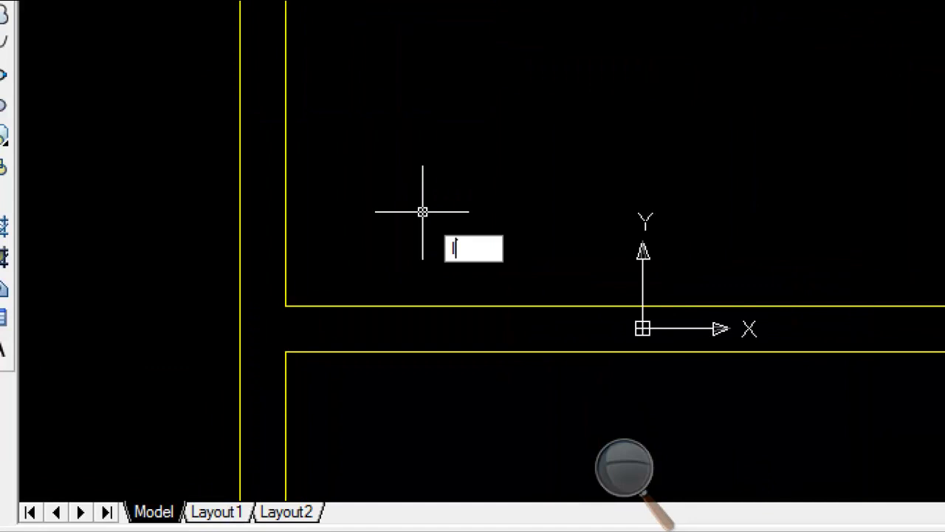
{"action": "key", "text": "Return"}
{"action": "right_click", "coordinate": [422, 61], "text": "shift"}
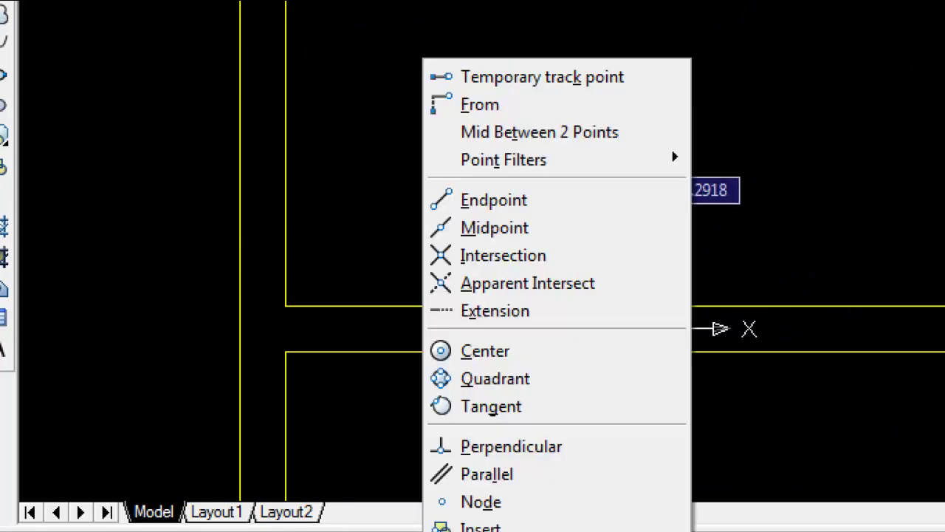
{"action": "left_click", "coordinate": [504, 129]}
{"action": "left_click", "coordinate": [285, 306]}
{"action": "left_click", "coordinate": [285, 350]}
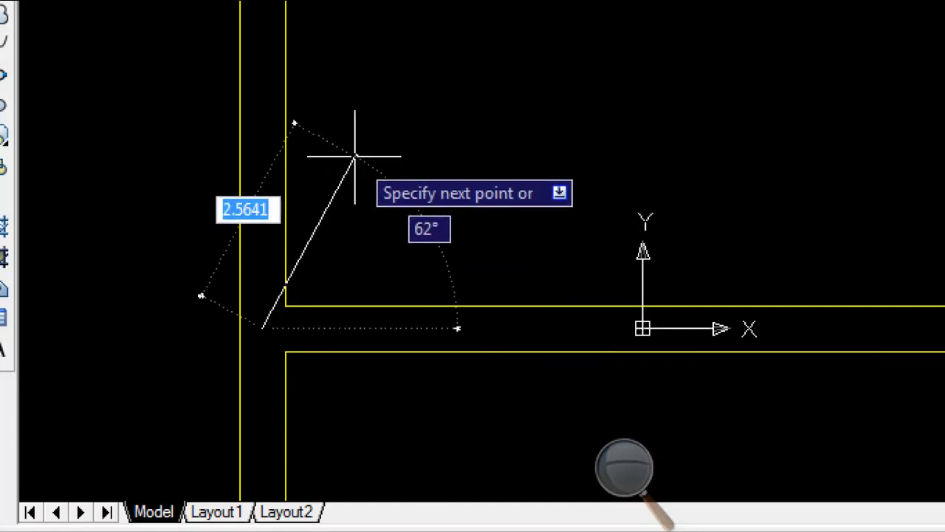
{"action": "middle_click_drag", "start_coordinate": [326, 111], "coordinate": [359, 98]}
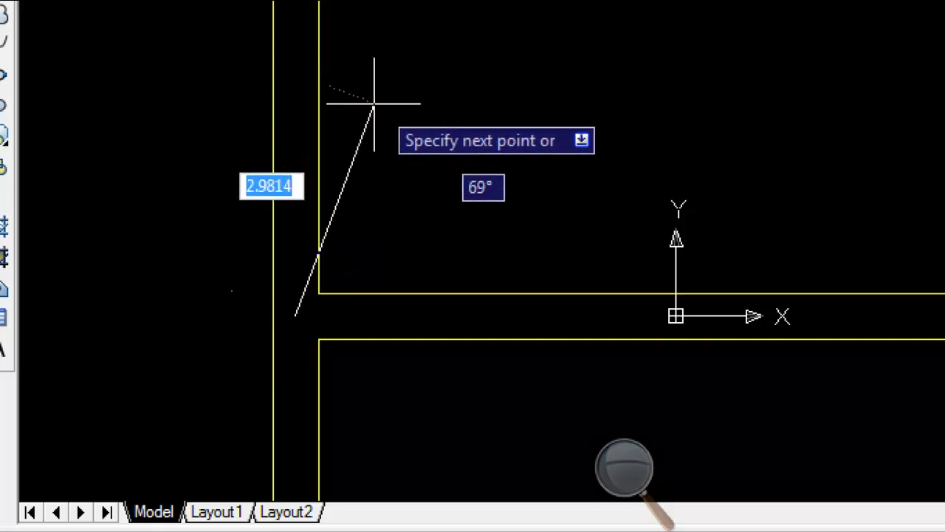
{"action": "scroll", "coordinate": [378, 103], "scroll_direction": "down", "scroll_amount": 3}
{"action": "middle_click_drag", "start_coordinate": [382, 112], "coordinate": [298, 196]}
{"action": "scroll", "coordinate": [277, 186], "scroll_direction": "up", "scroll_amount": 3}
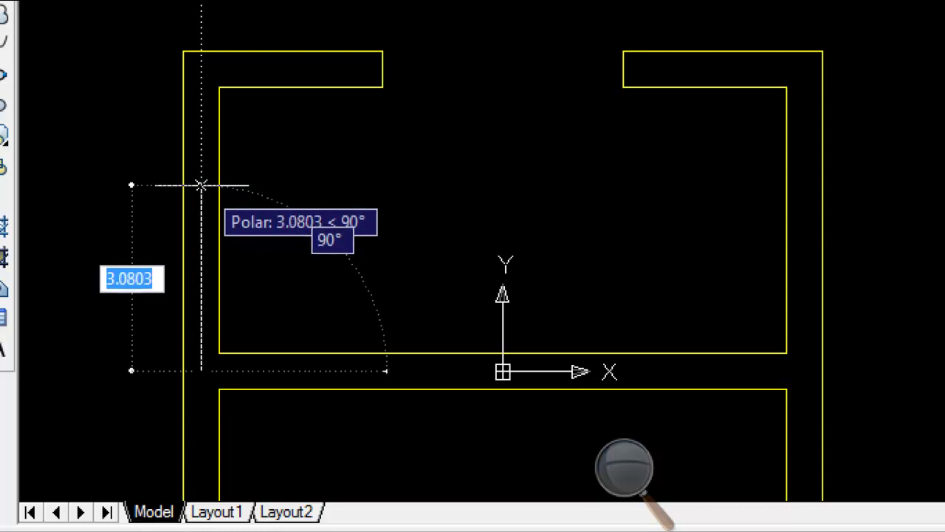
{"action": "type", "text": "3"}
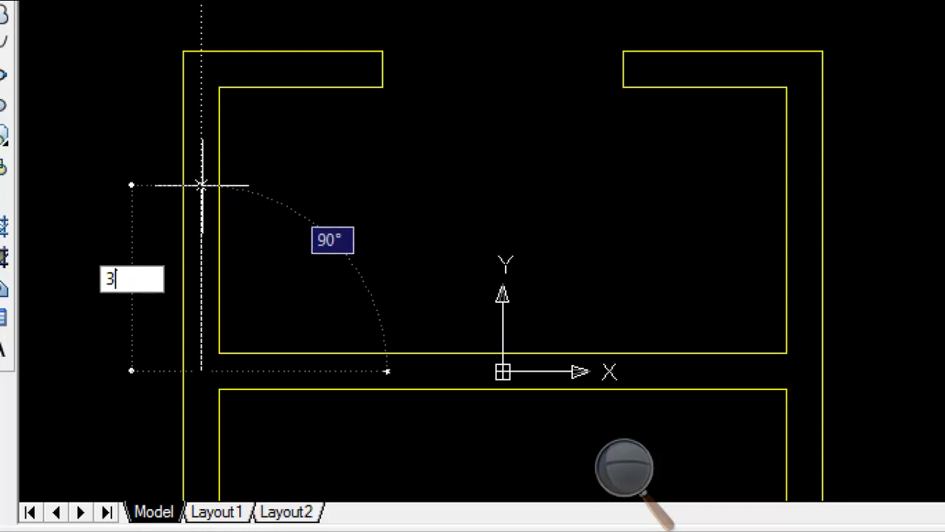
{"action": "key", "text": "Return"}
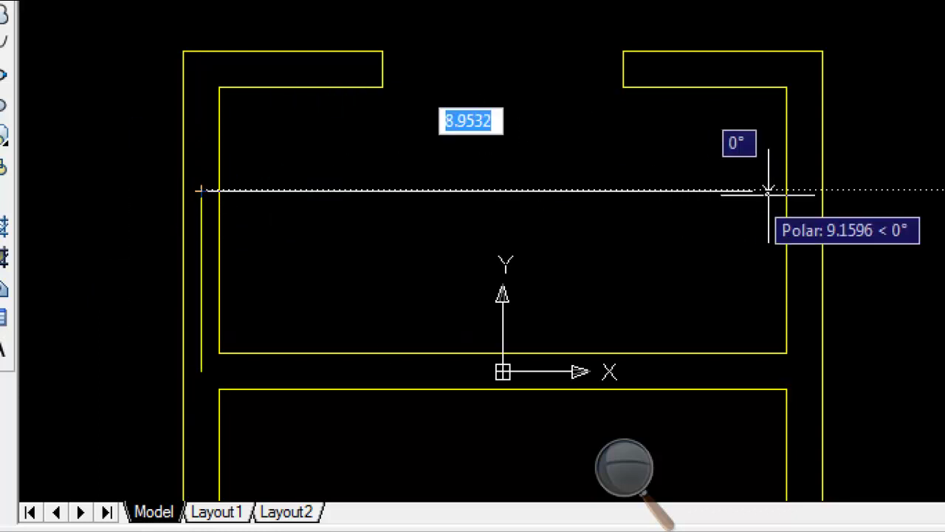
Continue the line horizontally to the mid-thickness of the right flange, and delete the 3-unit vertical helper segment
{"action": "right_click", "coordinate": [629, 140], "text": "shift"}
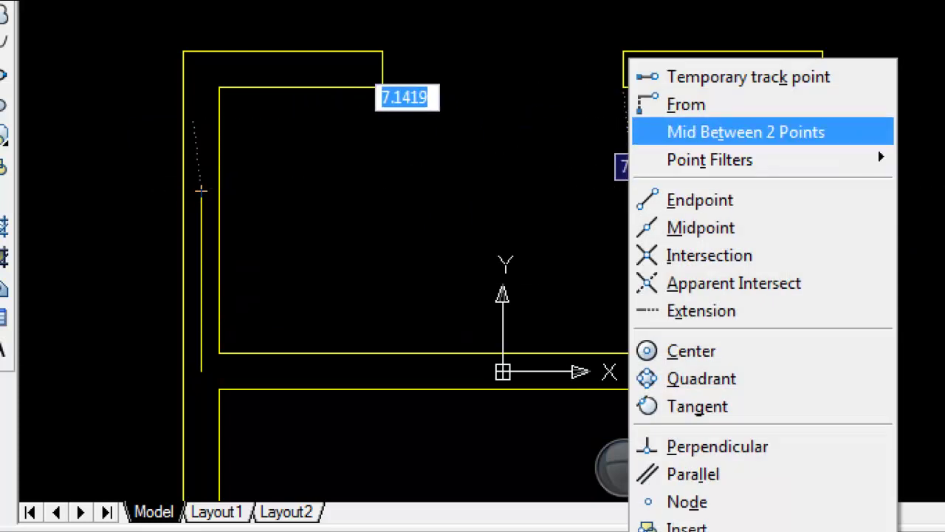
{"action": "left_click", "coordinate": [746, 130]}
{"action": "left_click", "coordinate": [815, 191]}
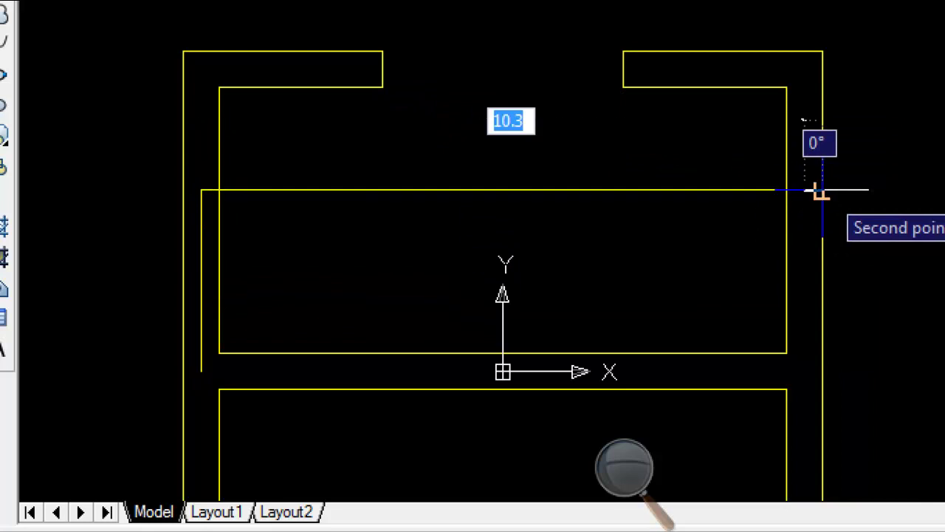
{"action": "key", "text": "Return"}
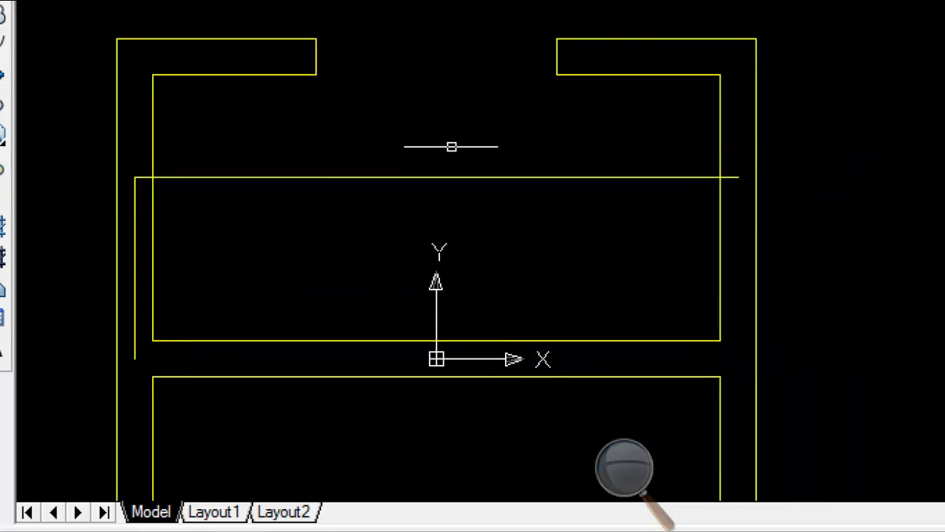
{"action": "left_click", "coordinate": [146, 219]}
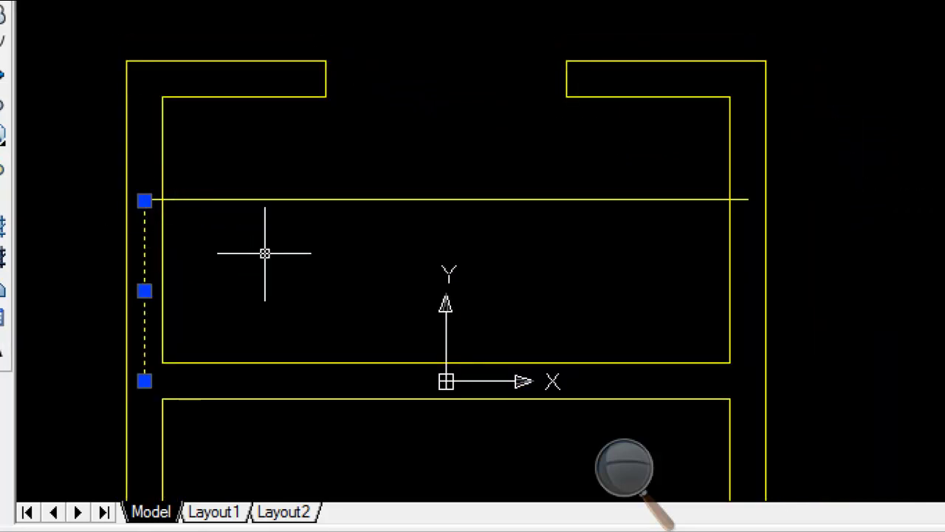
{"action": "key", "text": "Delete"}
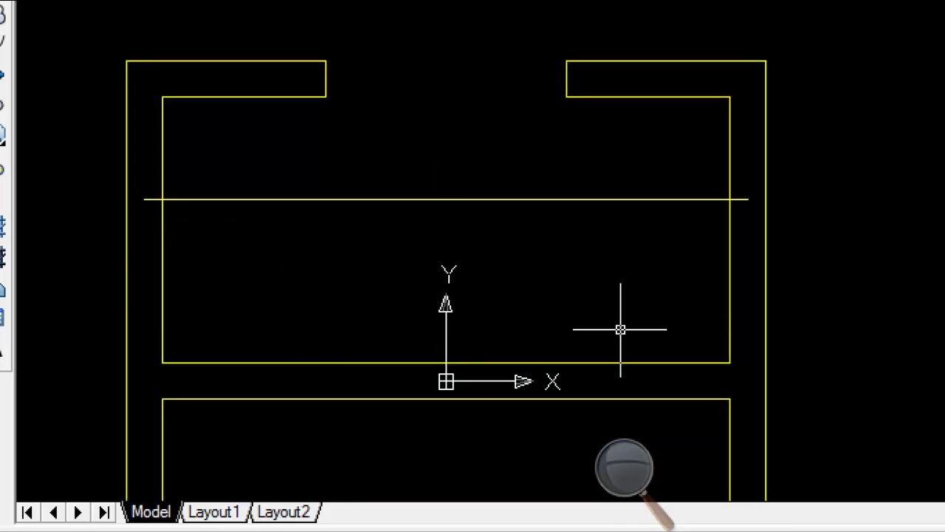
Mirror the horizontal line between the flanges about the crossbar's horizontal centerline, keeping the original
{"action": "scroll", "coordinate": [605, 329], "scroll_direction": "down", "scroll_amount": 2}
{"action": "middle_click_drag", "start_coordinate": [604, 331], "coordinate": [553, 197]}
{"action": "left_click", "coordinate": [558, 111]}
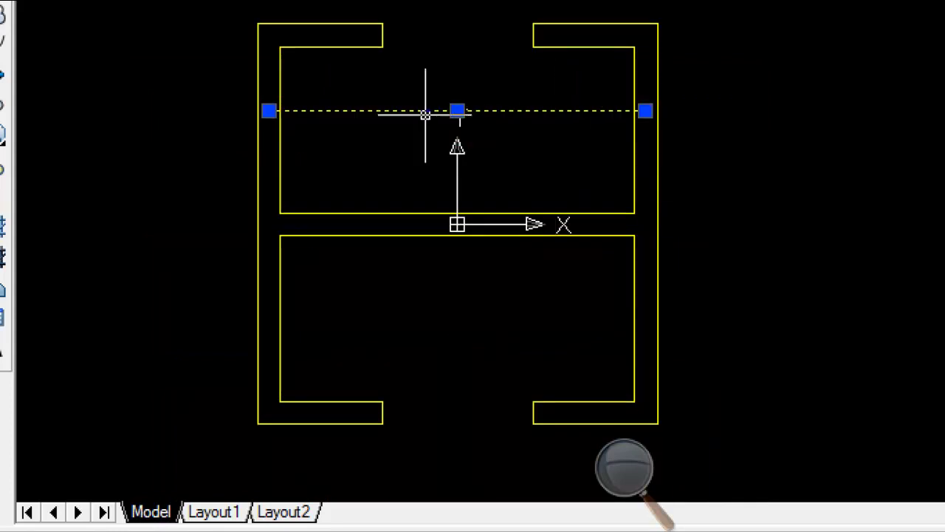
{"action": "type", "text": "mi"}
{"action": "key", "text": "Return"}
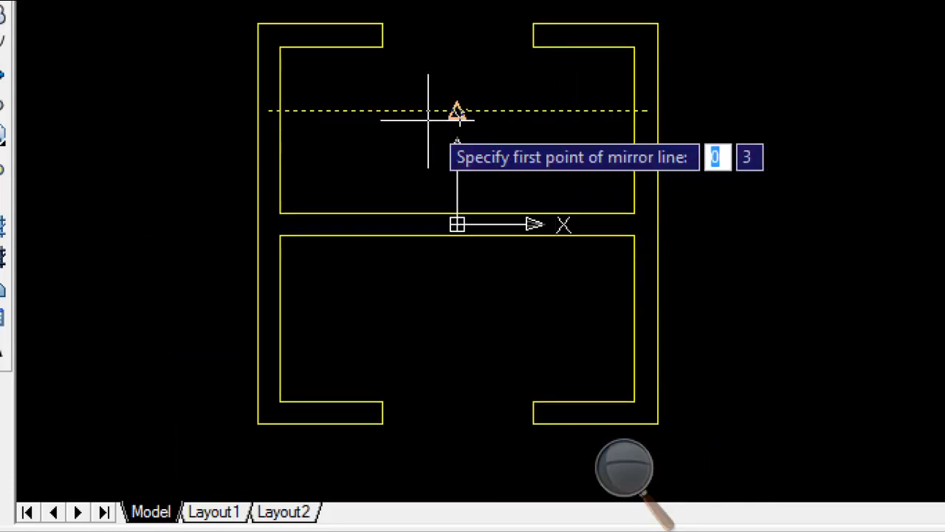
{"action": "left_click", "coordinate": [657, 225]}
{"action": "left_click", "coordinate": [735, 224]}
{"action": "key", "text": "Return"}
{"action": "scroll", "coordinate": [743, 255], "scroll_direction": "down", "scroll_amount": 4}
{"action": "middle_click_drag", "start_coordinate": [744, 270], "coordinate": [498, 306]}
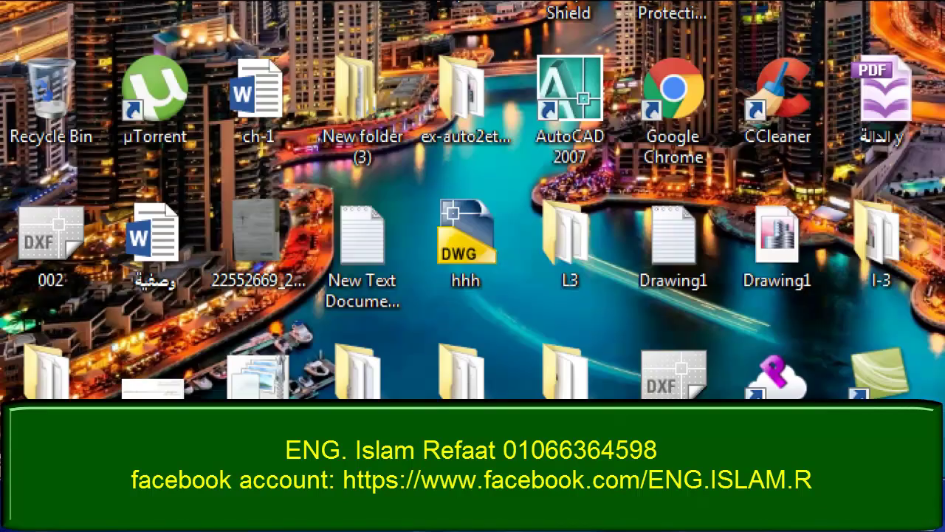
Launch ETABS 2016 and bring up the quick templates for a new model
{"action": "key", "text": "super"}
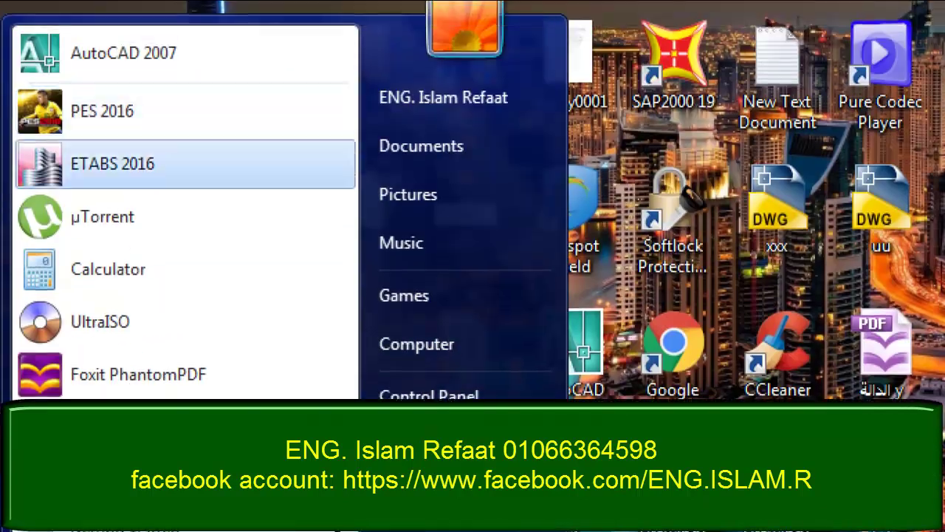
{"action": "key", "text": "Return"}
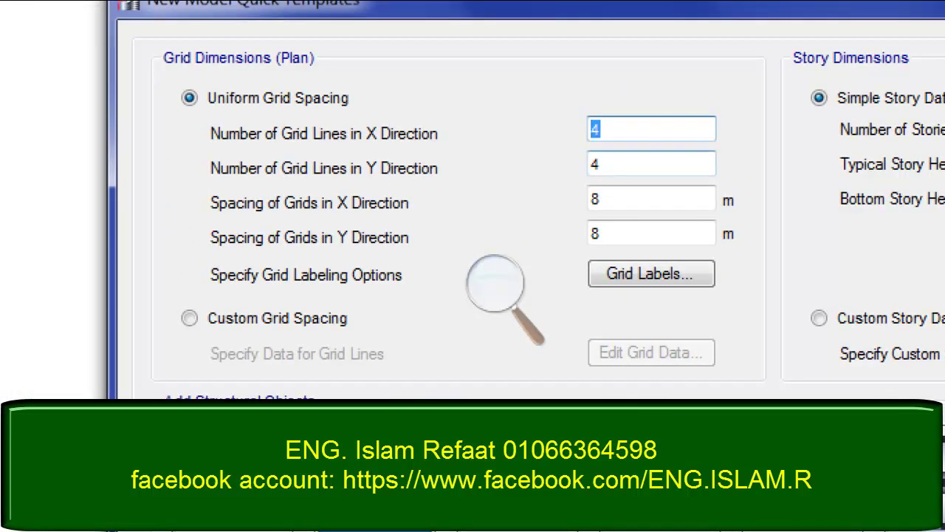
Set 6 grid lines in the Y direction and a grid spacing of 10 m in both X and Y
{"action": "key", "text": "Tab"}
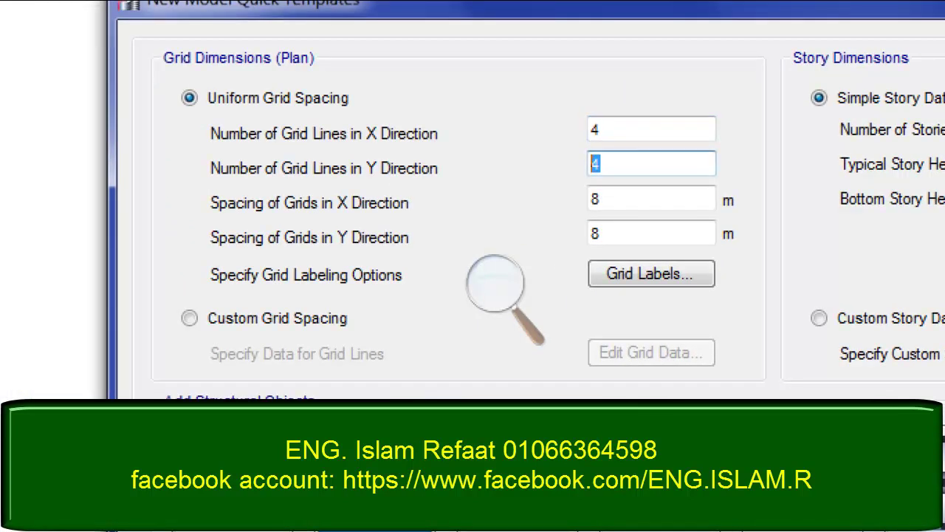
{"action": "type", "text": "6"}
{"action": "key", "text": "Tab"}
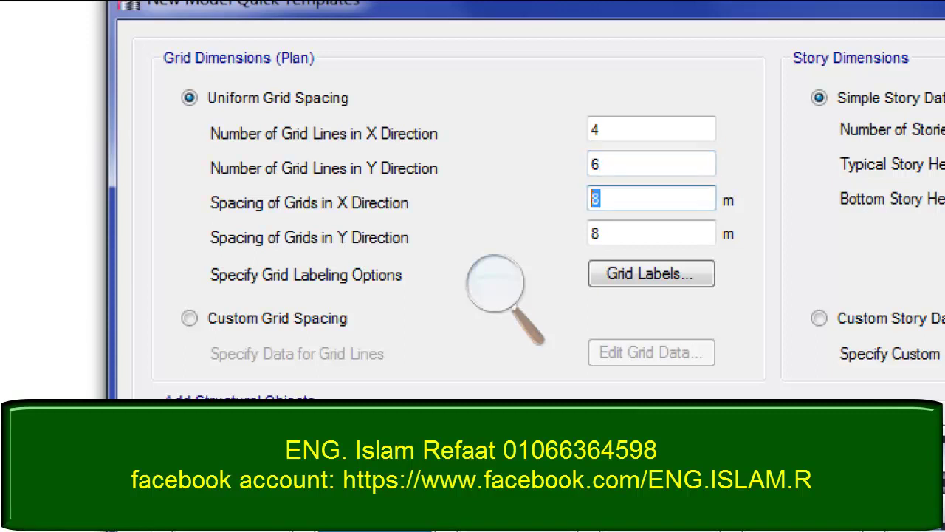
{"action": "type", "text": "10"}
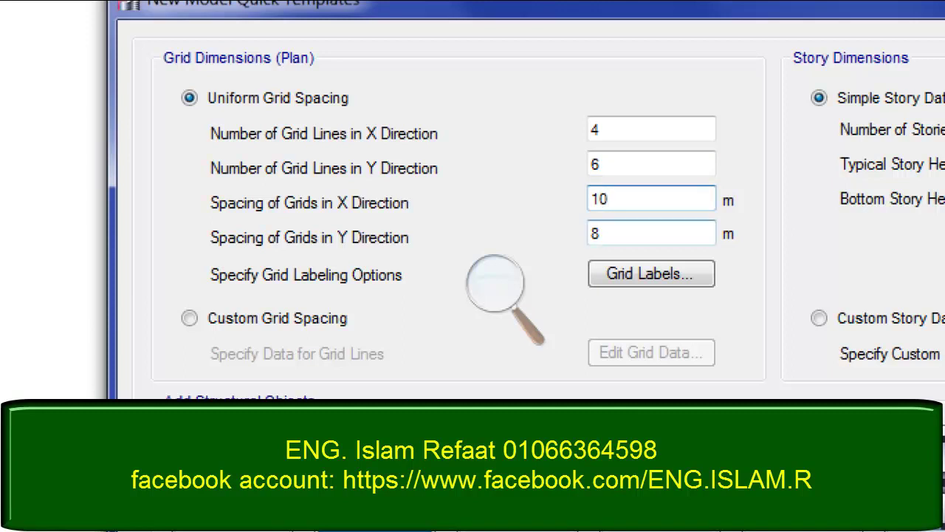
{"action": "key", "text": "Tab"}
{"action": "type", "text": "10"}
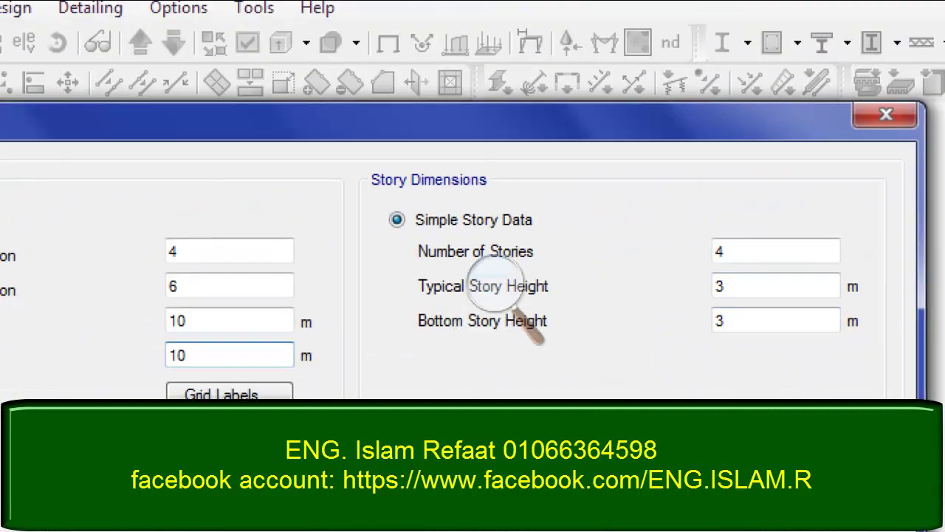
Set 25 stories with a typical height of 3.5 m and a bottom story height of 5 m, and create the grid-only model
{"action": "key", "text": "Tab"}
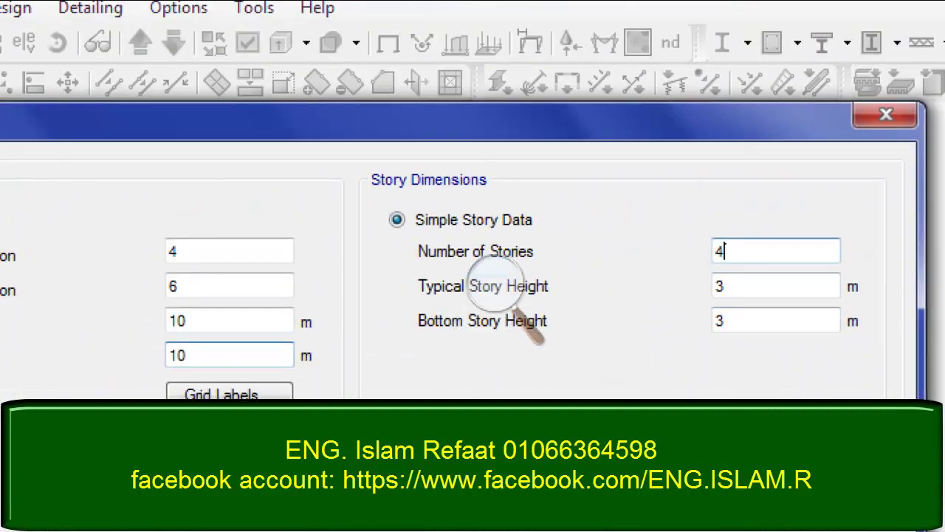
{"action": "type", "text": "25"}
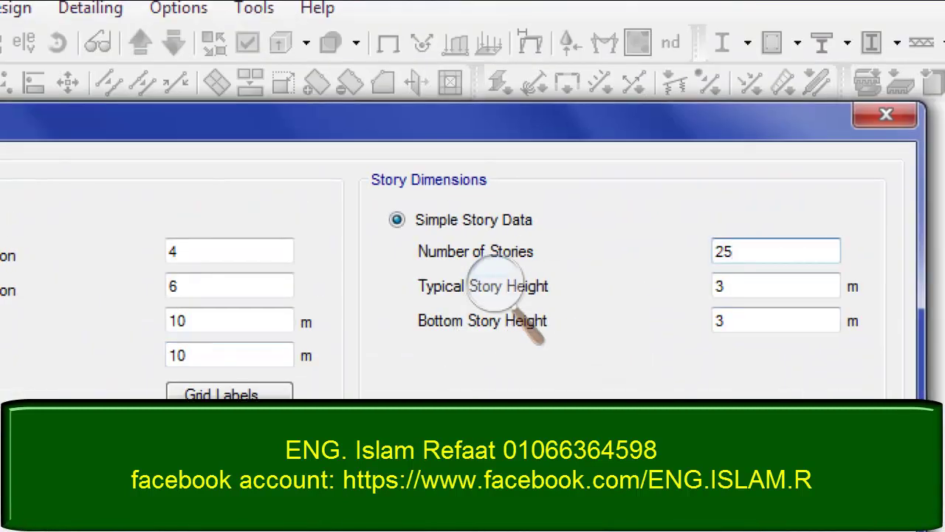
{"action": "key", "text": "Tab"}
{"action": "type", "text": "3.5"}
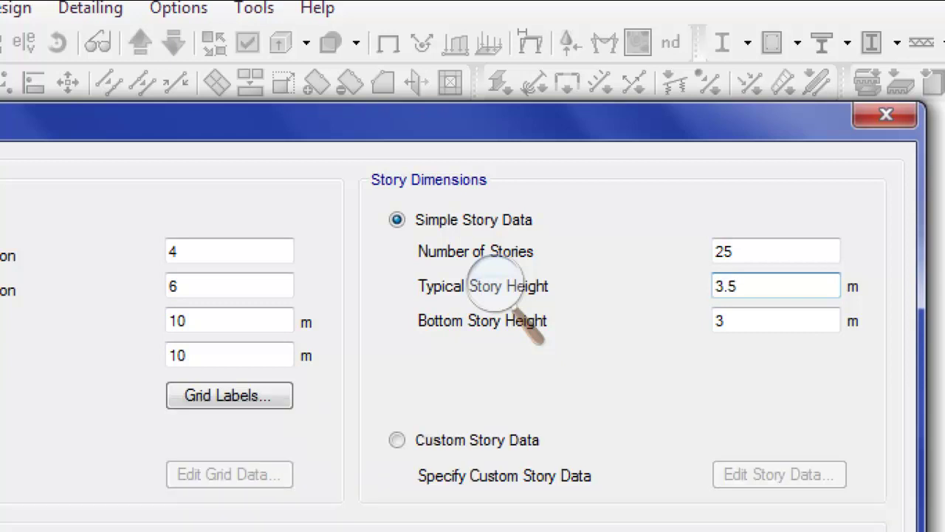
{"action": "key", "text": "Tab"}
{"action": "type", "text": "5"}
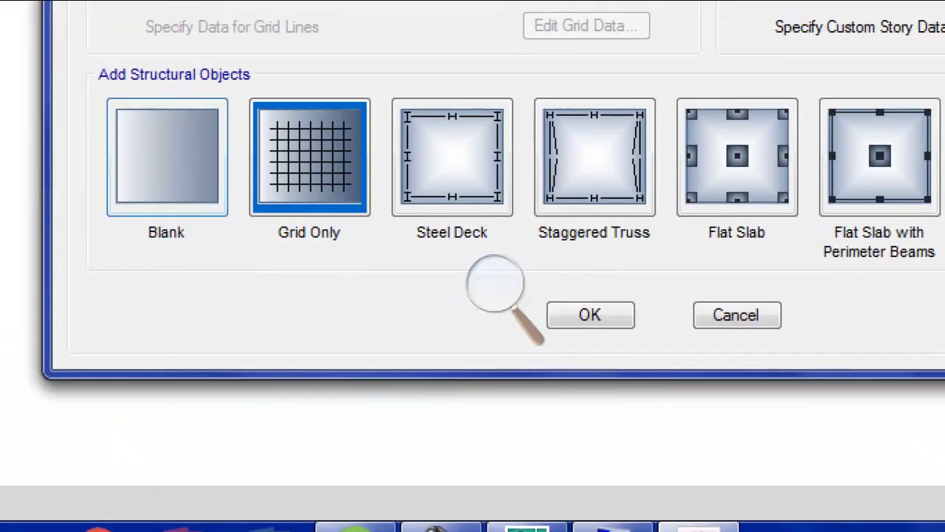
{"action": "key", "text": "Return"}
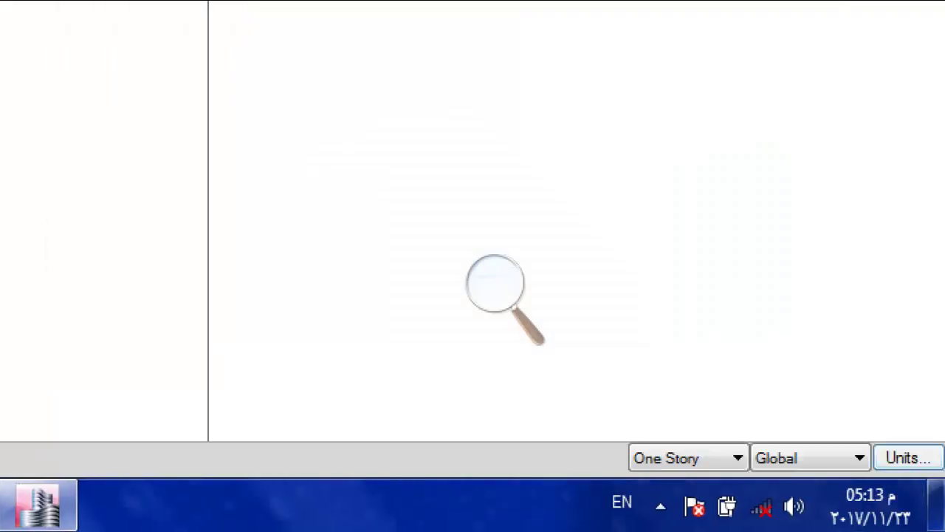
Bring up the consistent units settings and set the length unit to m
{"action": "left_click", "coordinate": [908, 458]}
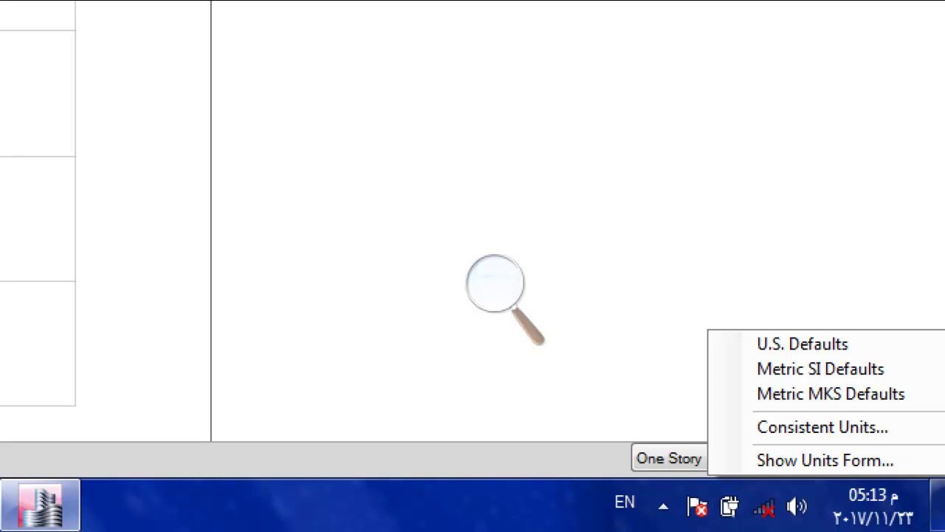
{"action": "left_click", "coordinate": [495, 283]}
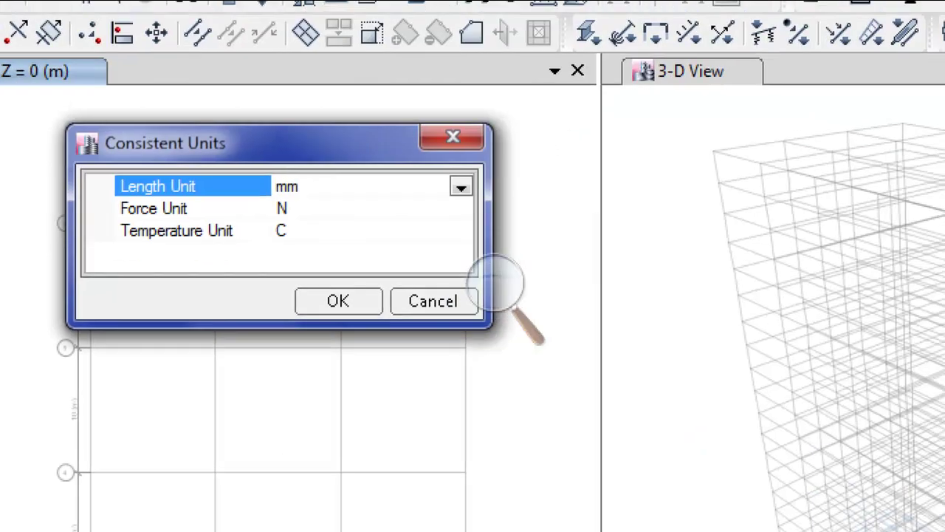
{"action": "left_click", "coordinate": [461, 187]}
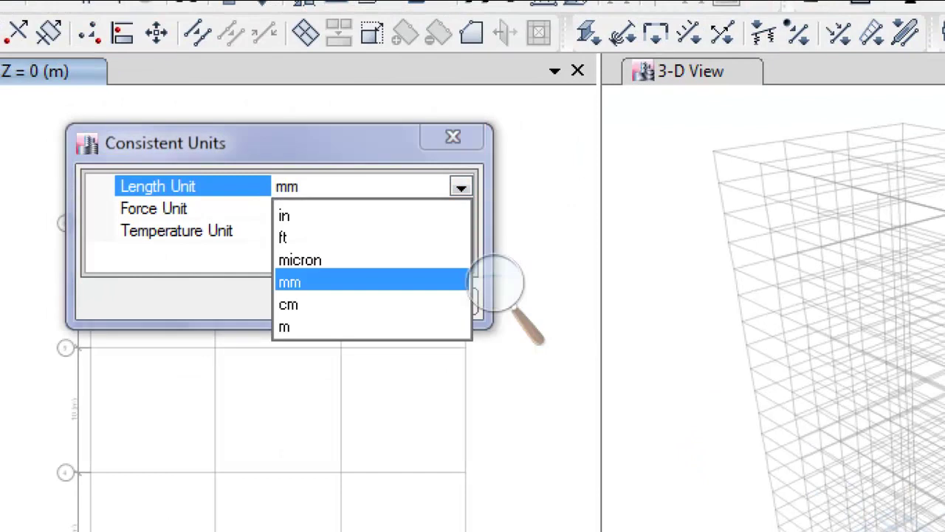
{"action": "key", "text": "Down"}
{"action": "key", "text": "Down"}
{"action": "key", "text": "Return"}
Set the force unit to tonf and apply the consistent units
{"action": "key", "text": "Down"}
{"action": "key", "text": "alt+Down"}
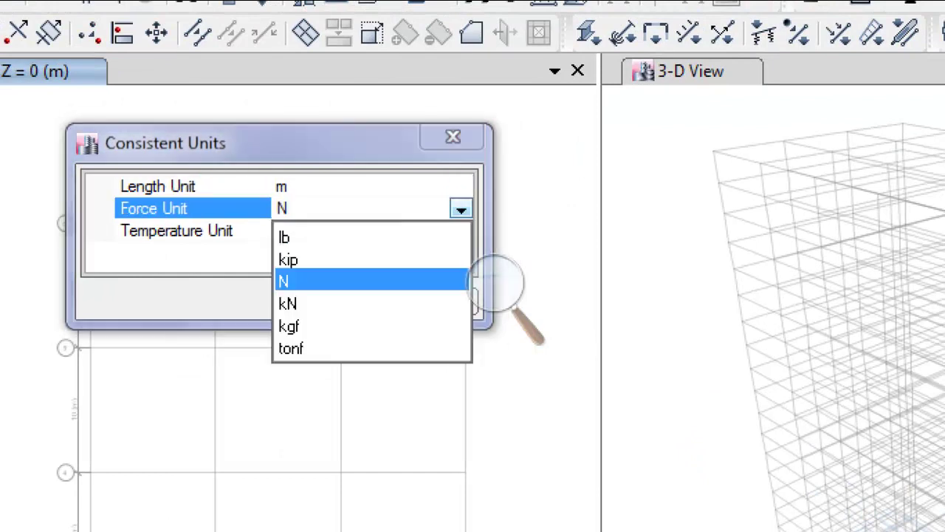
{"action": "key", "text": "Down"}
{"action": "key", "text": "Down"}
{"action": "key", "text": "Down"}
{"action": "key", "text": "Return"}
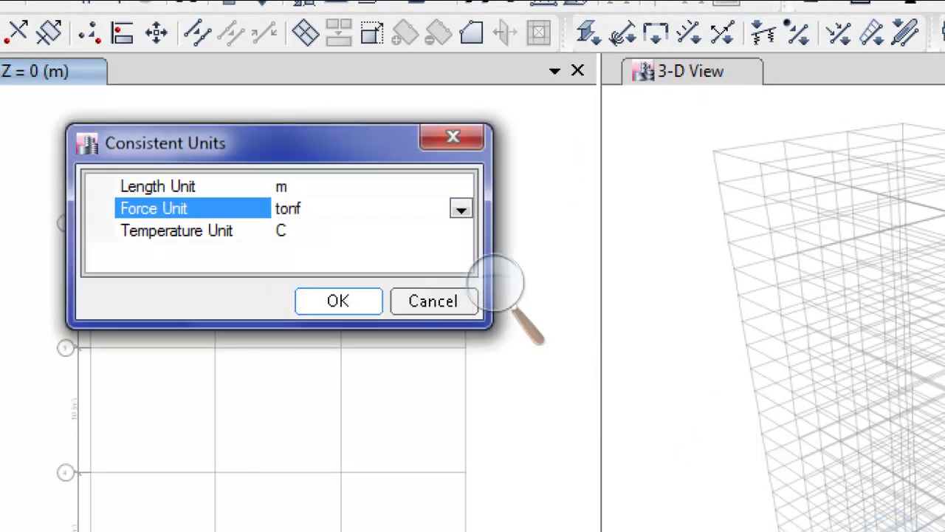
{"action": "key", "text": "Return"}
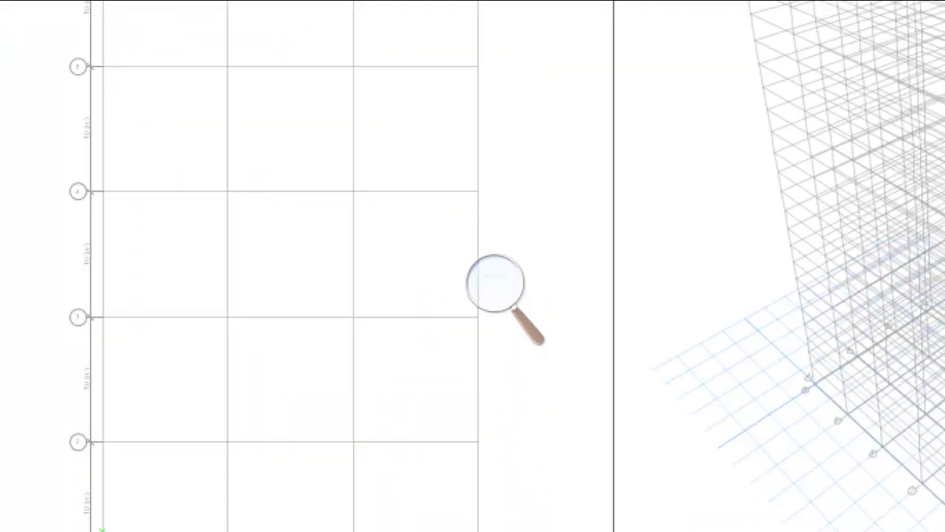
Reset the screen magnification to 100% and close the 3-D view, leaving only the plan view
{"action": "left_click", "coordinate": [495, 284]}
{"action": "left_click", "coordinate": [486, 302]}
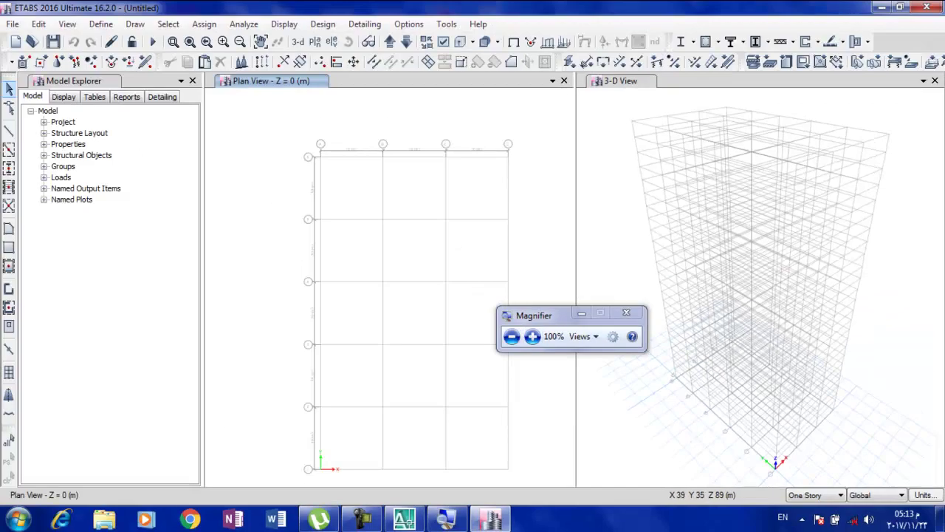
{"action": "left_click", "coordinate": [935, 80]}
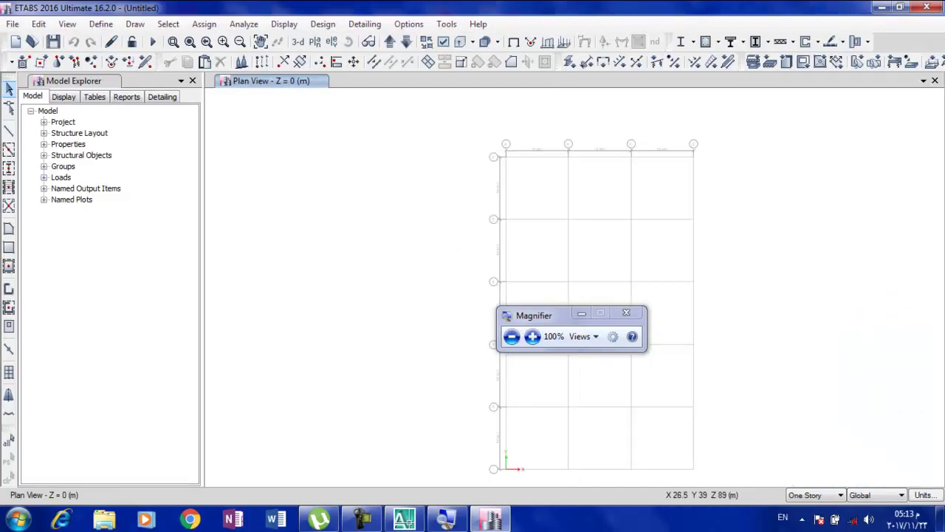
{"action": "left_click_drag", "start_coordinate": [565, 316], "coordinate": [862, 403]}
{"action": "middle_click_drag", "start_coordinate": [799, 279], "coordinate": [728, 262]}
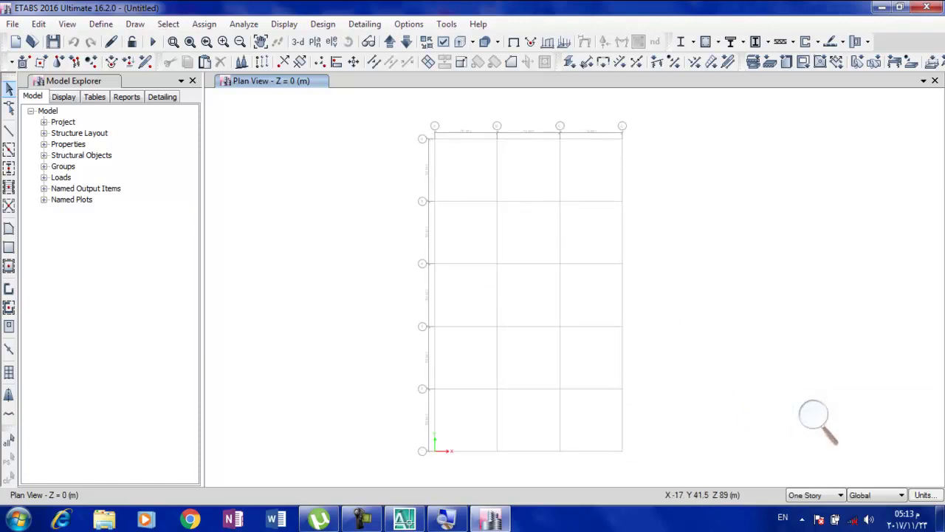
Edit grid system G1 and add X grid lines E and F at ordinates 40 m and 50 m
{"action": "right_click", "coordinate": [345, 196]}
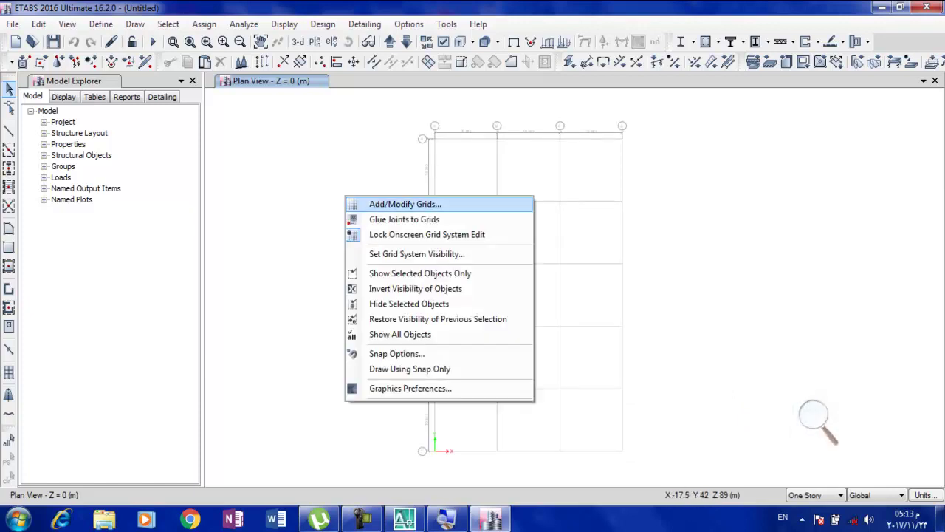
{"action": "left_click", "coordinate": [347, 203]}
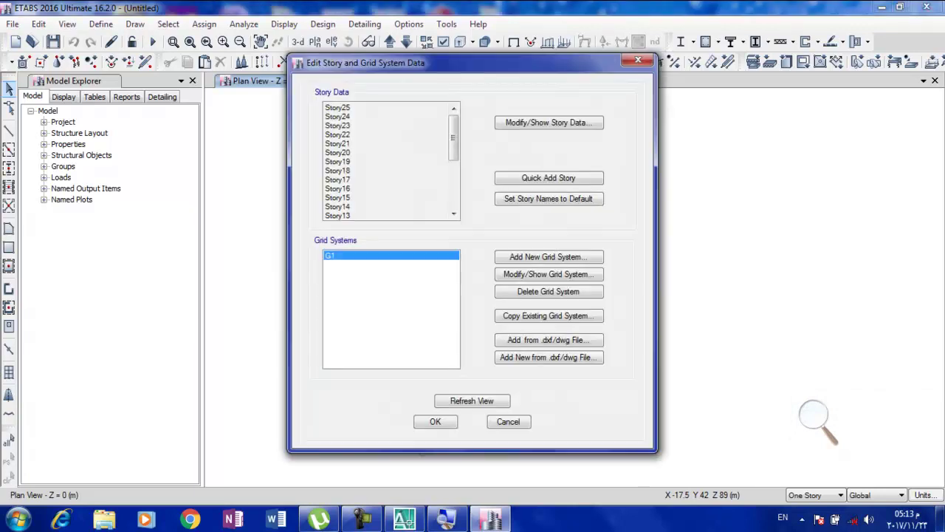
{"action": "left_click", "coordinate": [548, 274]}
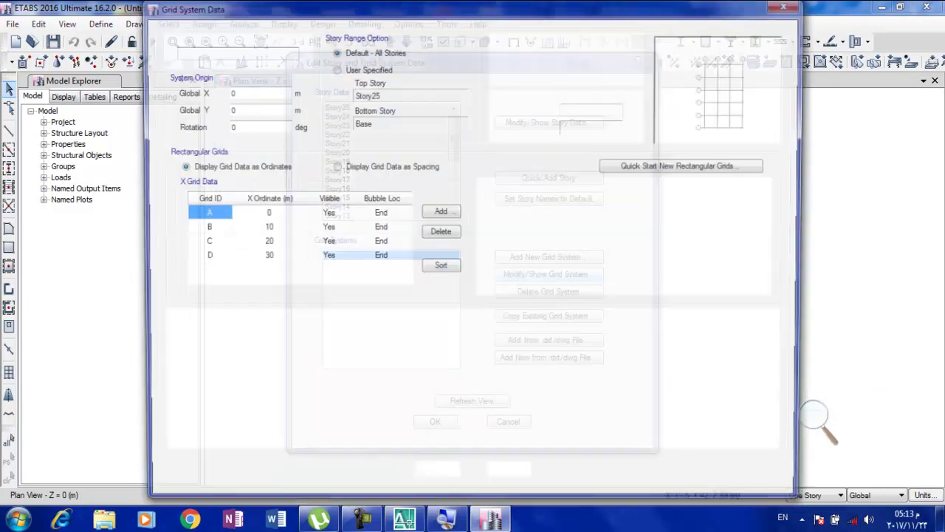
{"action": "left_click", "coordinate": [440, 212]}
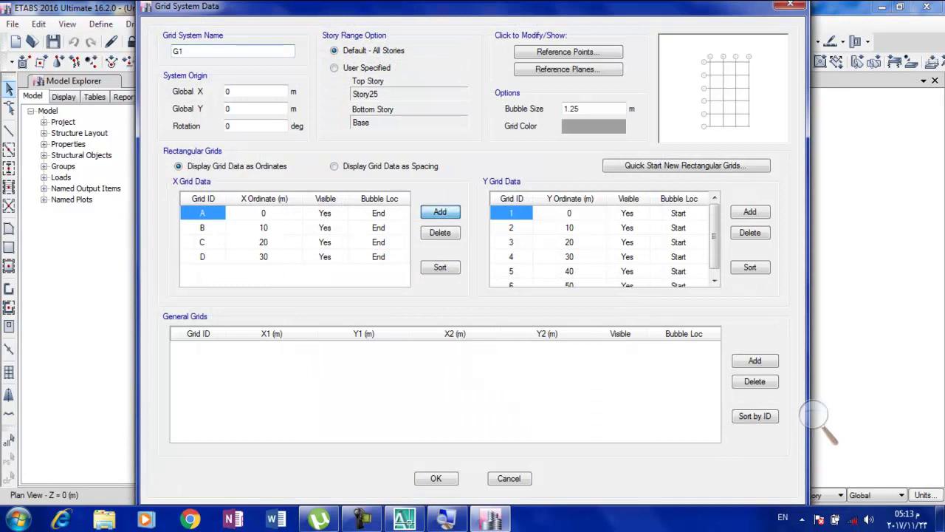
{"action": "left_click", "coordinate": [440, 212]}
Delete Y grid lines 5 and 6 from grid system G1 and apply the grid changes
{"action": "left_click", "coordinate": [678, 271]}
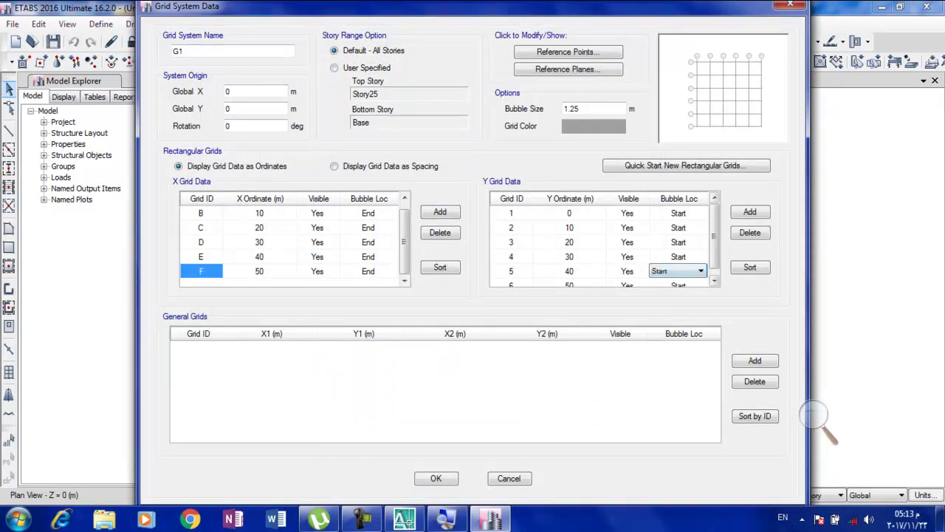
{"action": "left_click", "coordinate": [749, 232]}
{"action": "left_click", "coordinate": [749, 233]}
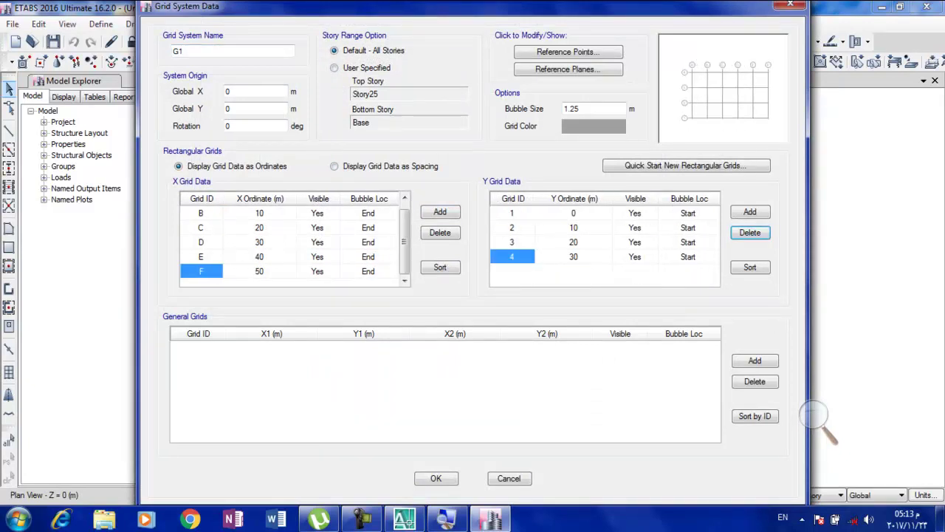
{"action": "key", "text": "Return"}
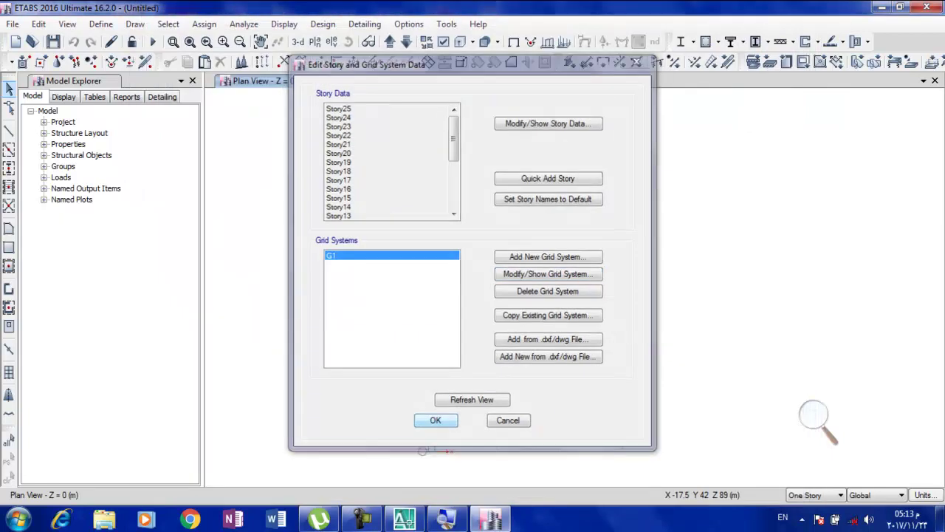
{"action": "key", "text": "Return"}
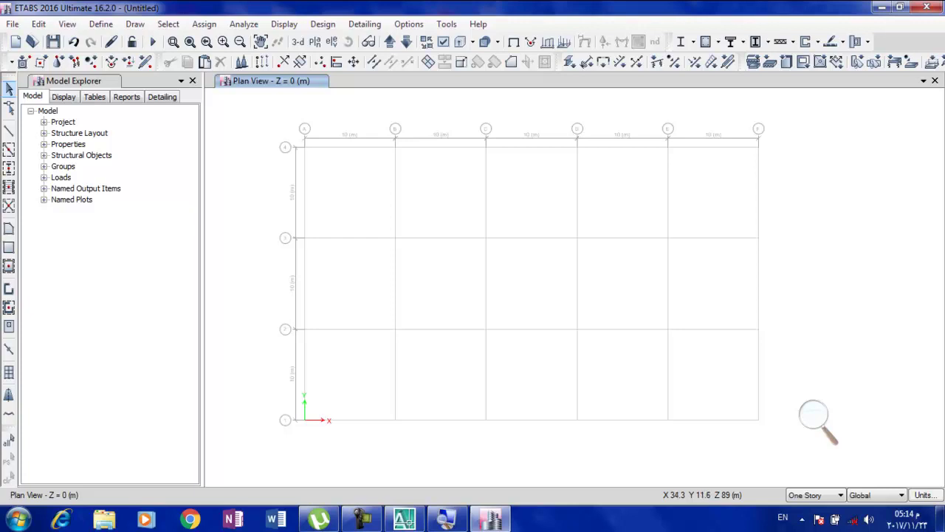
Edit the 4000Psi material and set its weight per unit volume to 2.5 tonf/m³, with the screen magnified to 200%
{"action": "left_click", "coordinate": [100, 24]}
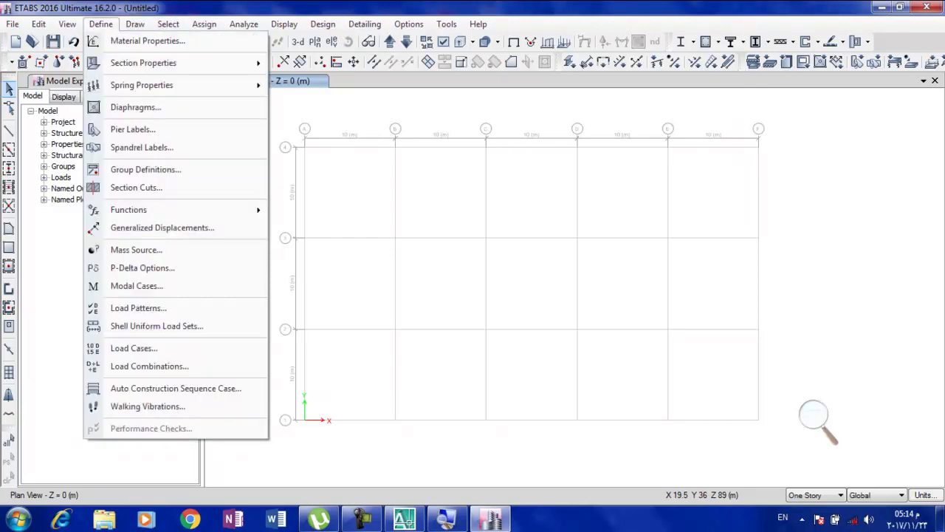
{"action": "left_click", "coordinate": [147, 40]}
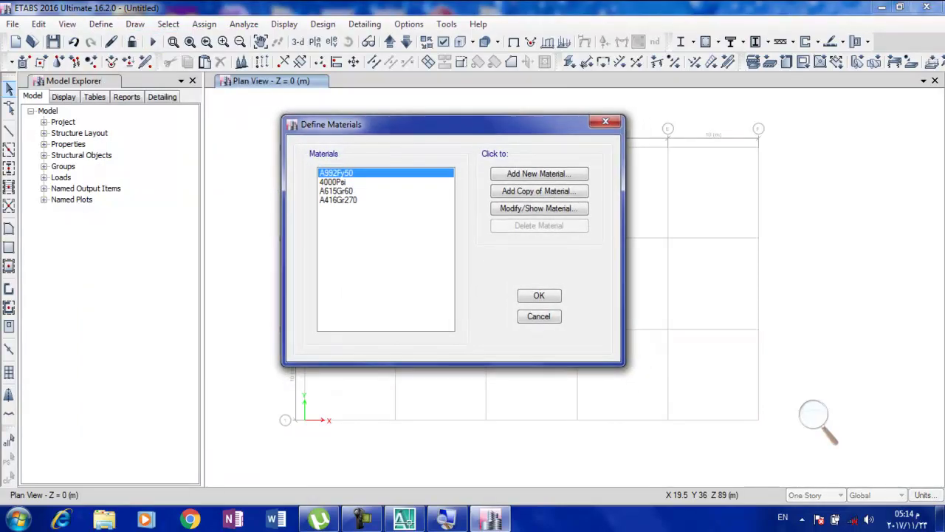
{"action": "left_click", "coordinate": [815, 418]}
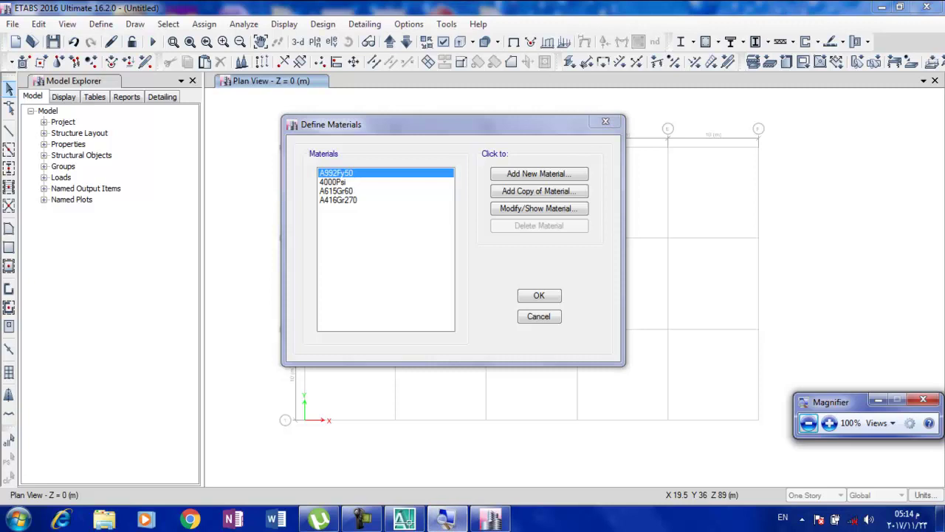
{"action": "left_click", "coordinate": [829, 423]}
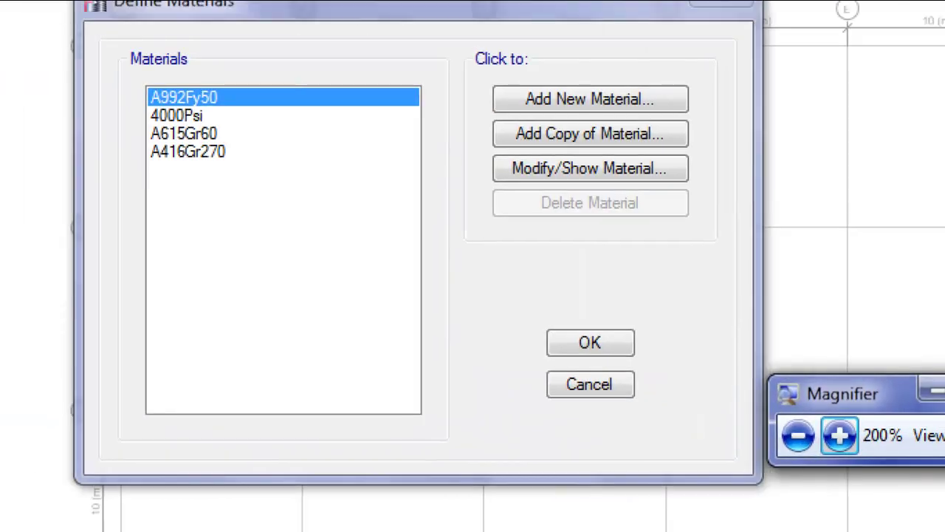
{"action": "left_click", "coordinate": [176, 115]}
{"action": "left_click", "coordinate": [590, 169]}
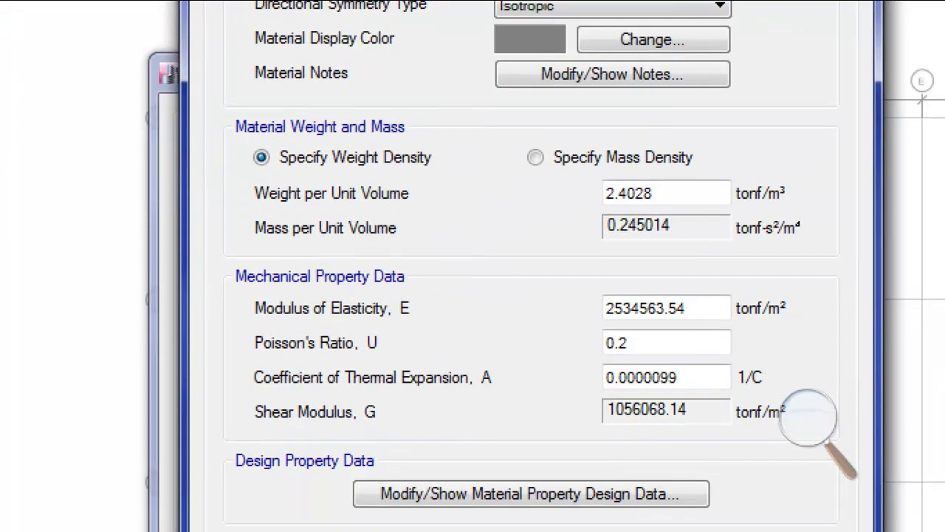
{"action": "double_click", "coordinate": [628, 192]}
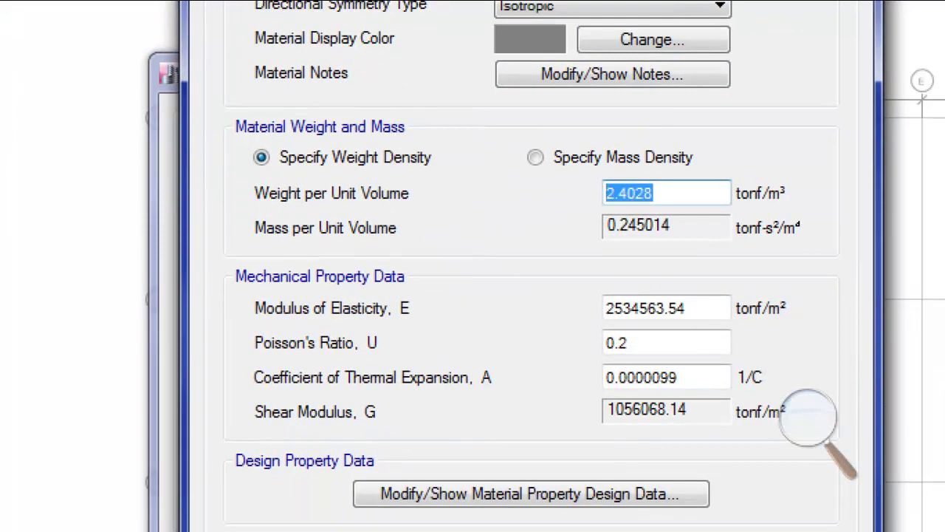
{"action": "type", "text": "2.5"}
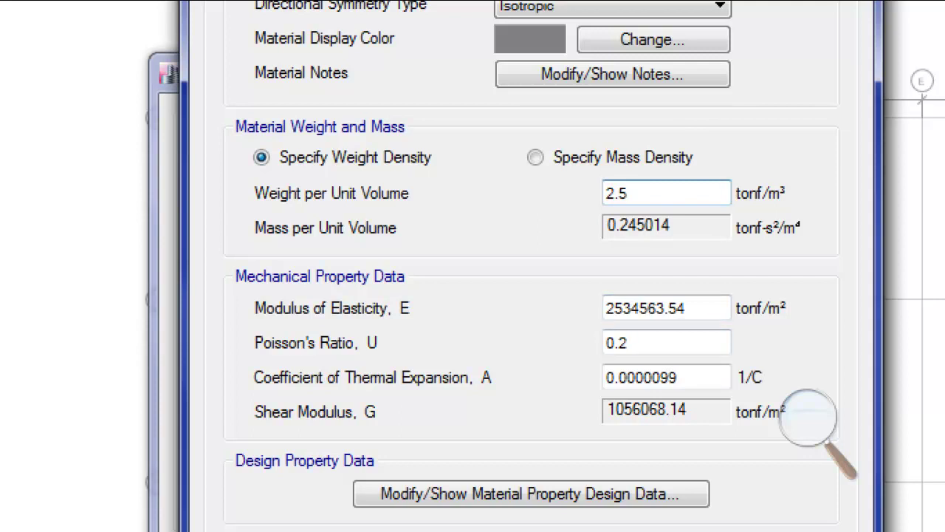
Set the 4000Psi material's modulus of elasticity to 2278200 tonf/m²
{"action": "left_click", "coordinate": [665, 308]}
{"action": "left_click_drag", "start_coordinate": [665, 308], "coordinate": [686, 308]}
{"action": "key", "text": "Delete"}
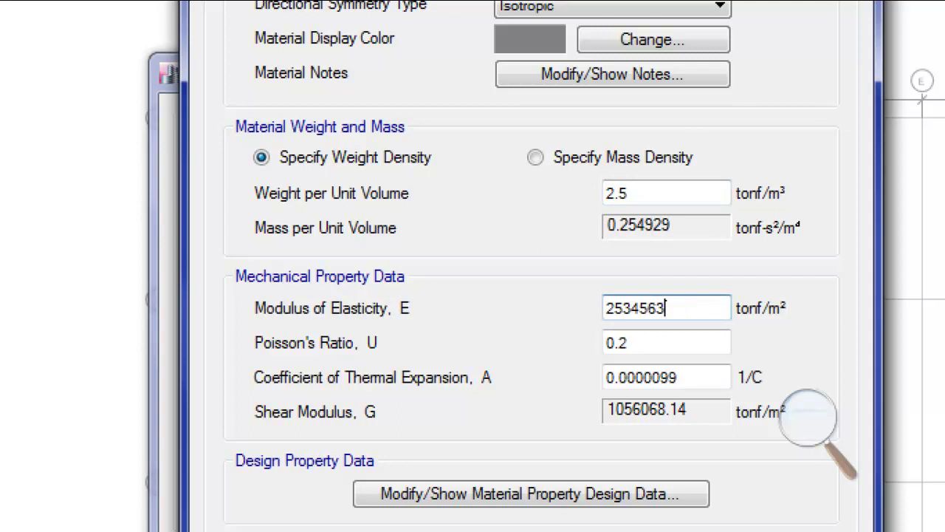
{"action": "left_click_drag", "start_coordinate": [614, 308], "coordinate": [649, 308]}
{"action": "type", "text": "2782"}
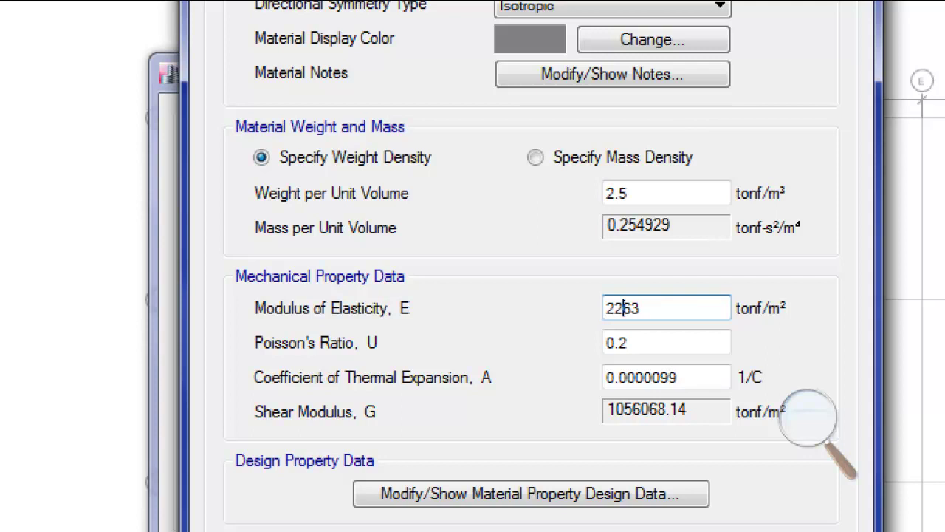
{"action": "left_click", "coordinate": [657, 308]}
{"action": "left_click", "coordinate": [663, 308]}
{"action": "key", "text": "BackSpace"}
{"action": "key", "text": "BackSpace"}
{"action": "type", "text": "00"}
{"action": "key", "text": "Tab"}
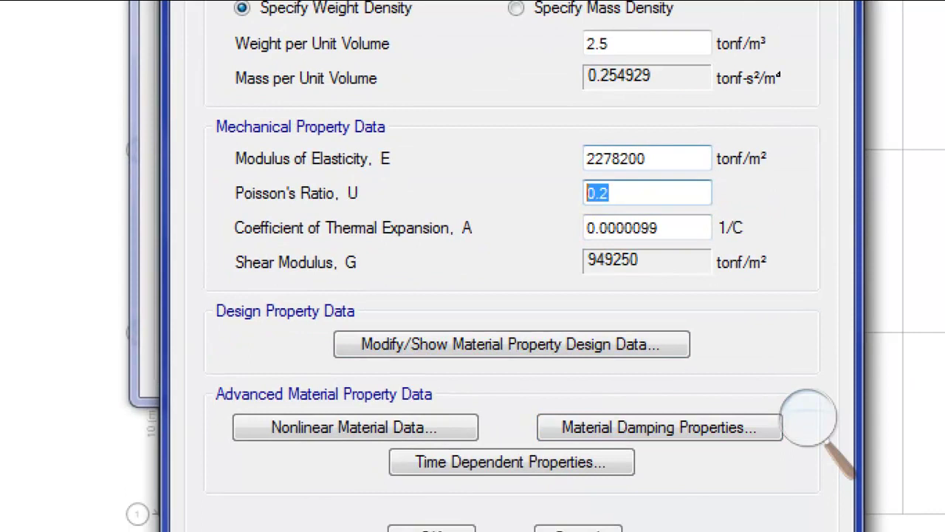
Set the 4000Psi material's modulus of elasticity to 2782800 tonf/m² and its Poisson's ratio to 0
{"action": "left_click", "coordinate": [593, 158]}
{"action": "key", "text": "shift+Right"}
{"action": "left_click_drag", "start_coordinate": [639, 158], "coordinate": [647, 156]}
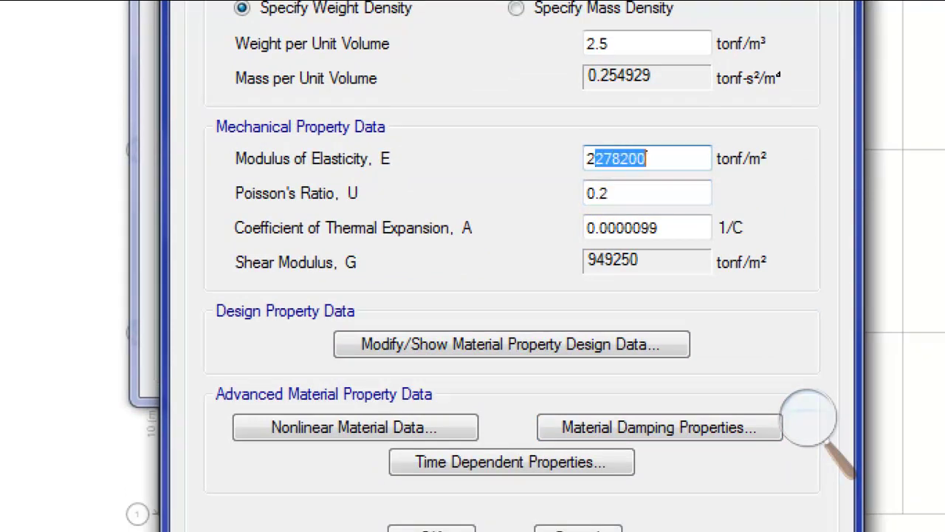
{"action": "type", "text": "782"}
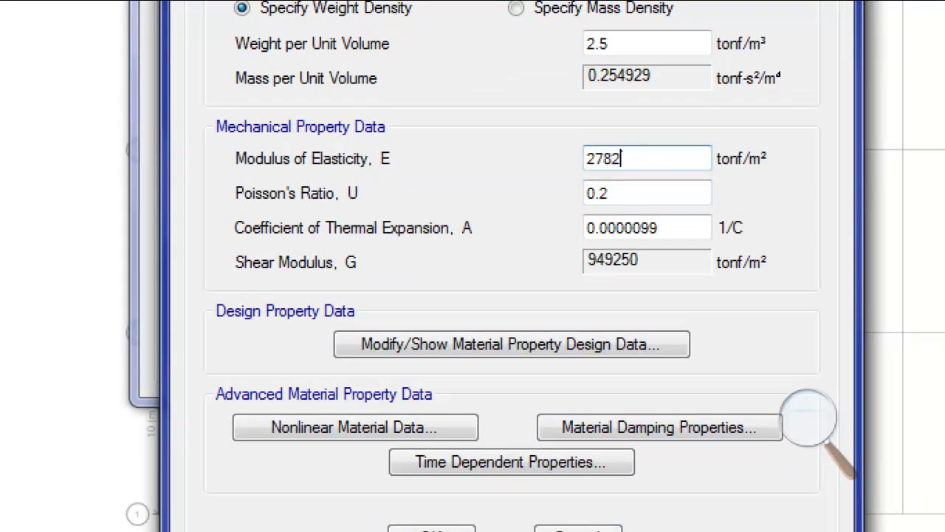
{"action": "type", "text": "800"}
{"action": "key", "text": "Tab"}
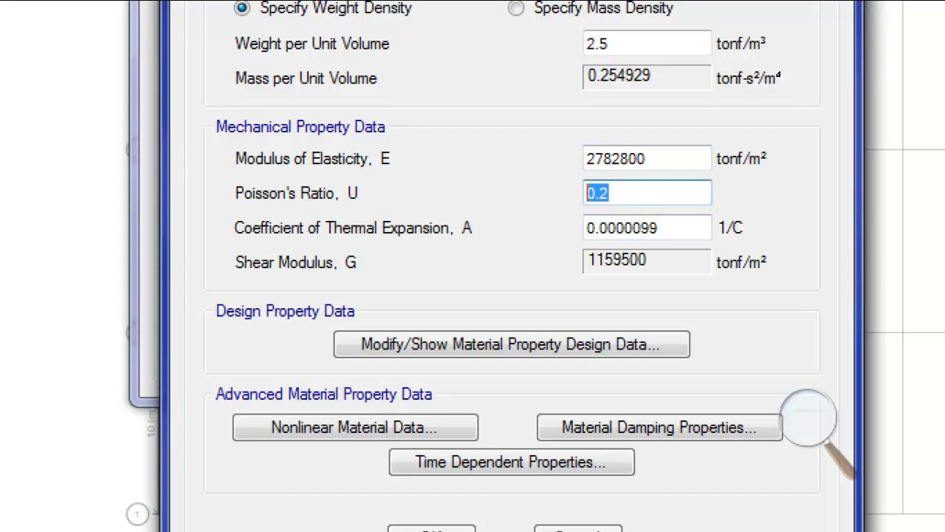
{"action": "type", "text": "0"}
{"action": "key", "text": "shift+Home"}
{"action": "type", "text": "0"}
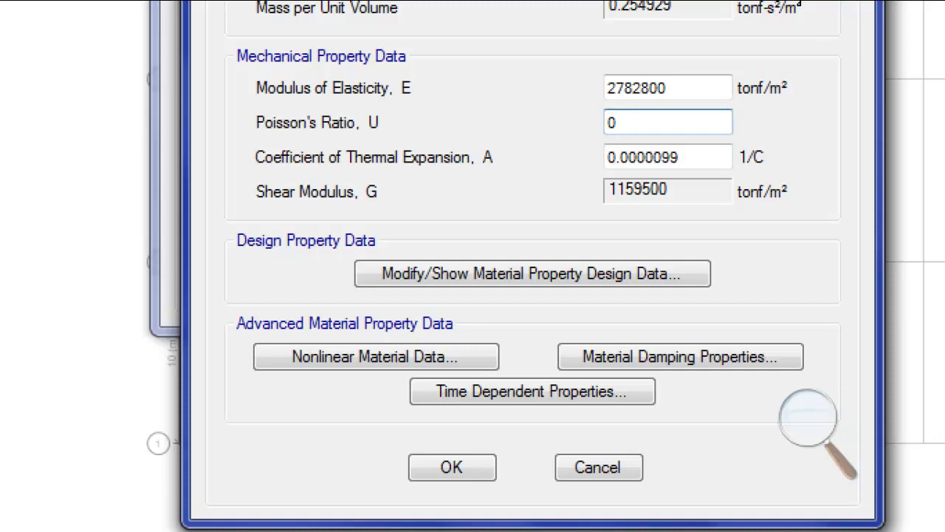
Set the specified compressive strength f'c in the 4000Psi design data to 3200 tonf/m² and accept the material
{"action": "left_click", "coordinate": [531, 273]}
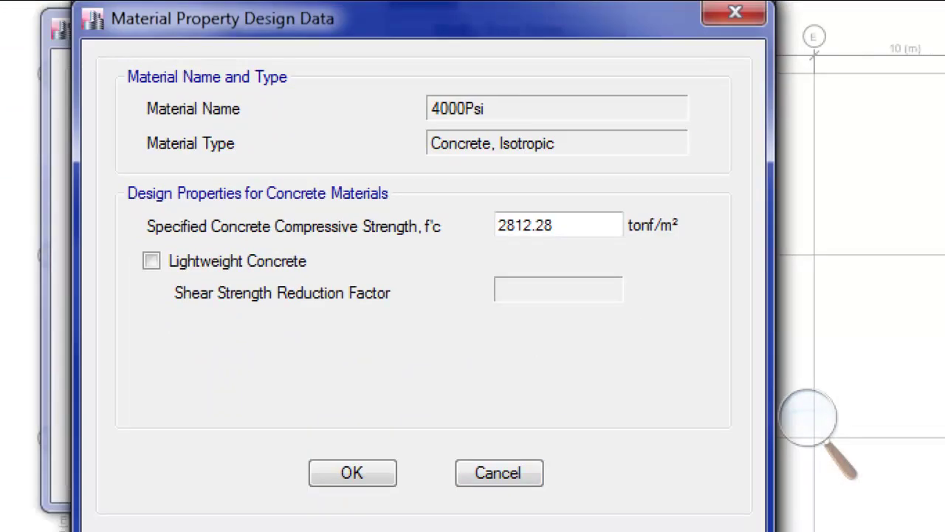
{"action": "double_click", "coordinate": [595, 446]}
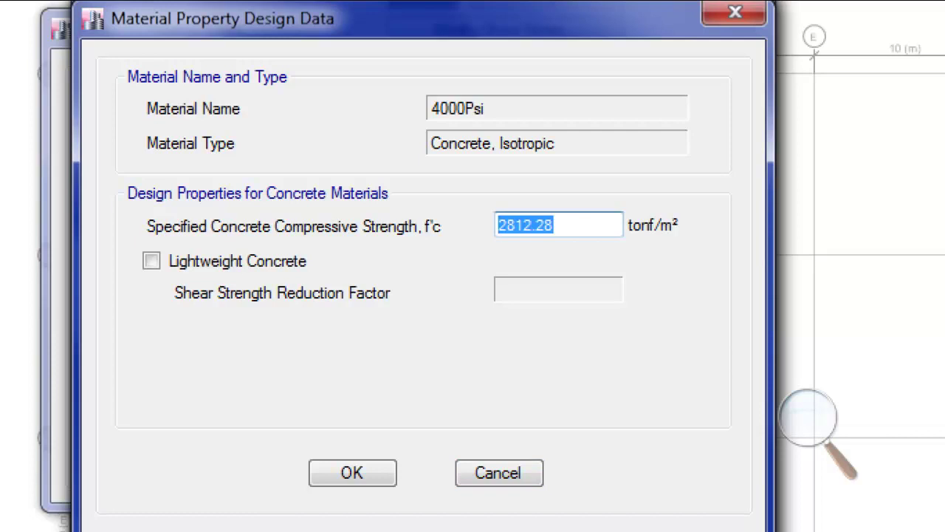
{"action": "key", "text": "End"}
{"action": "key", "text": "BackSpace"}
{"action": "key", "text": "BackSpace"}
{"action": "key", "text": "BackSpace"}
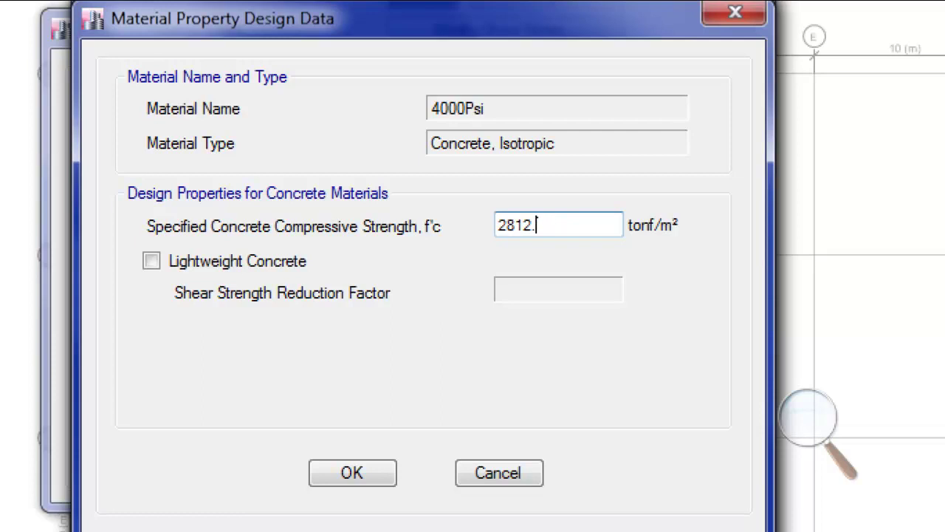
{"action": "key", "text": "BackSpace"}
{"action": "key", "text": "BackSpace"}
{"action": "key", "text": "BackSpace"}
{"action": "key", "text": "BackSpace"}
{"action": "type", "text": "32000"}
{"action": "key", "text": "BackSpace"}
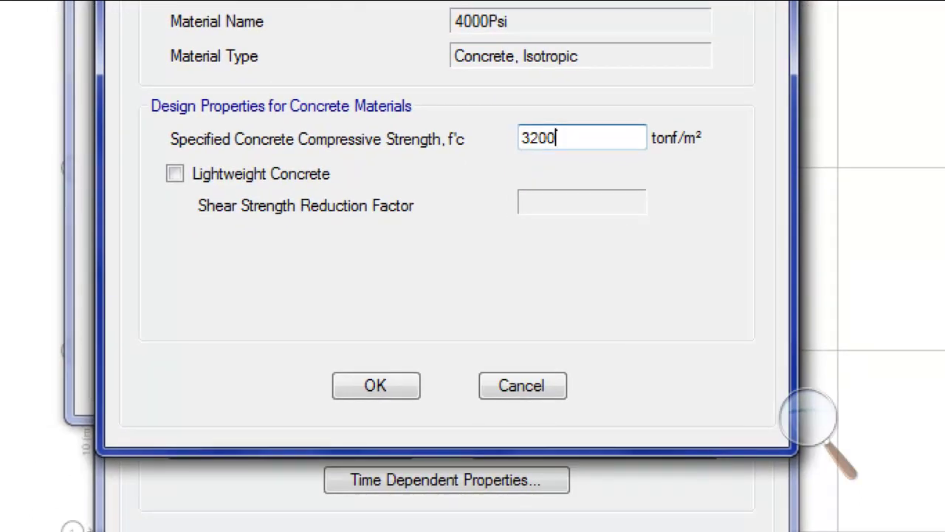
{"action": "key", "text": "Return"}
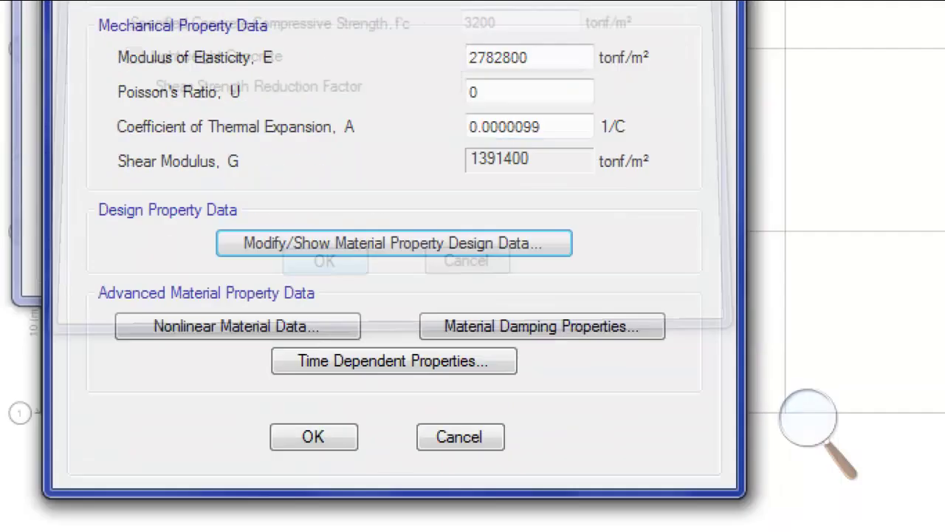
{"action": "key", "text": "Return"}
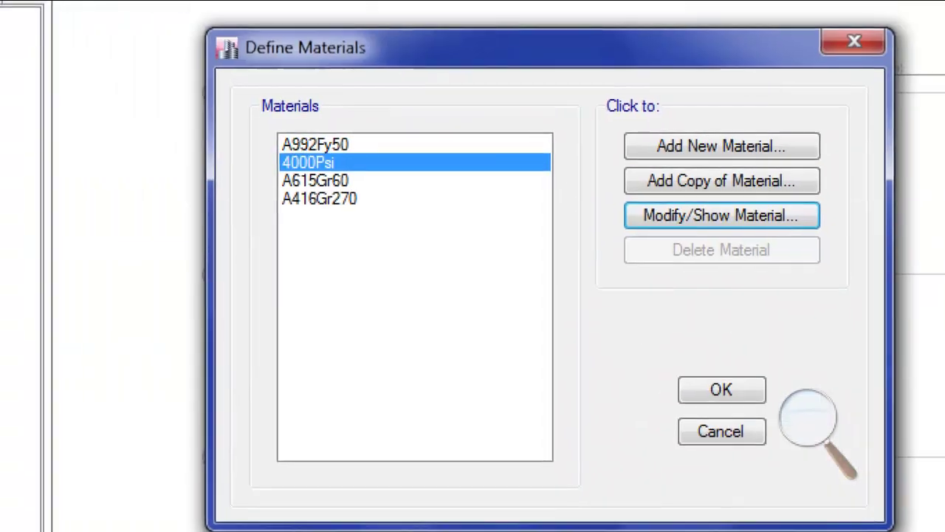
Modify the minimum yield strength Fy in the A615Gr60 rebar material's design data and accept the material definitions
{"action": "left_click", "coordinate": [316, 182]}
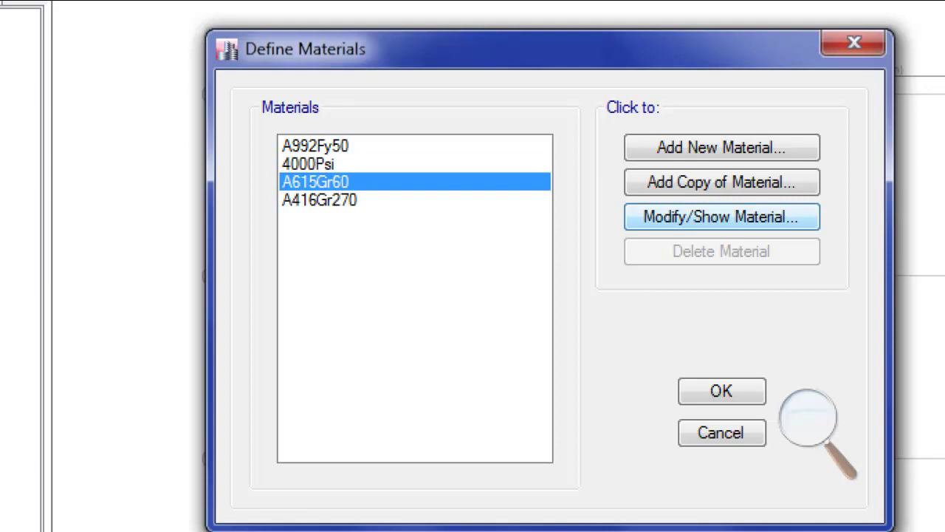
{"action": "left_click", "coordinate": [721, 216]}
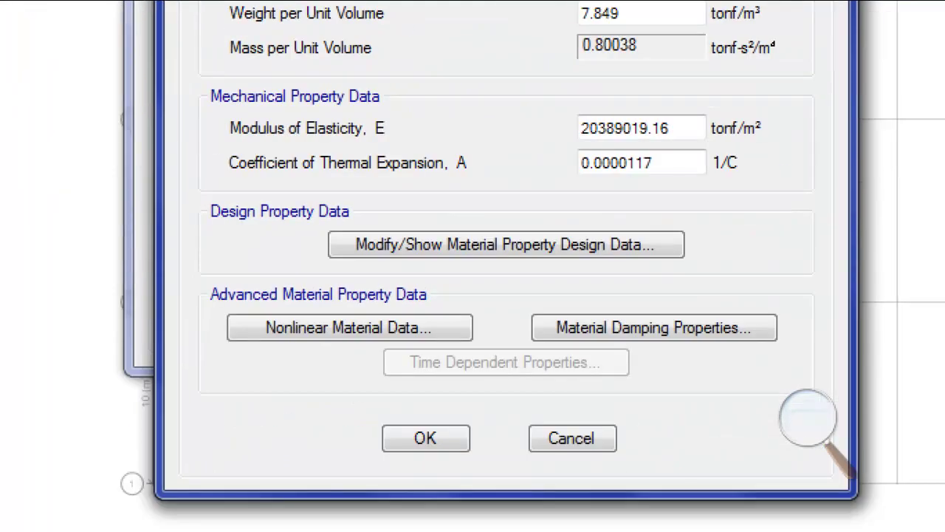
{"action": "left_click", "coordinate": [506, 244]}
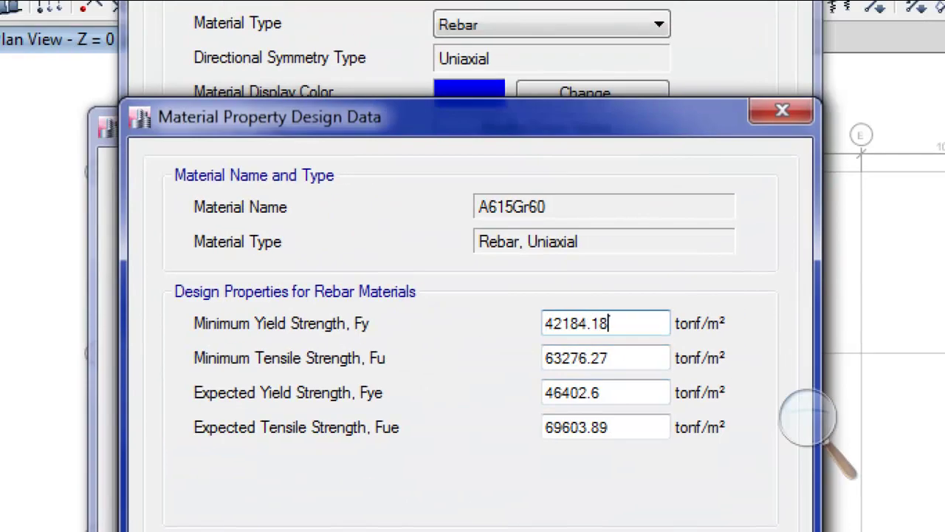
{"action": "key", "text": "shift+Left"}
{"action": "key", "text": "shift+Left"}
{"action": "key", "text": "shift+Left"}
{"action": "key", "text": "shift+Left"}
{"action": "key", "text": "shift+Right"}
{"action": "key", "text": "shift+Right"}
{"action": "key", "text": "shift+Left"}
{"action": "key", "text": "Delete"}
{"action": "key", "text": "shift+Left"}
{"action": "key", "text": "shift+Left"}
{"action": "key", "text": "shift+Left"}
{"action": "key", "text": "shift+Left"}
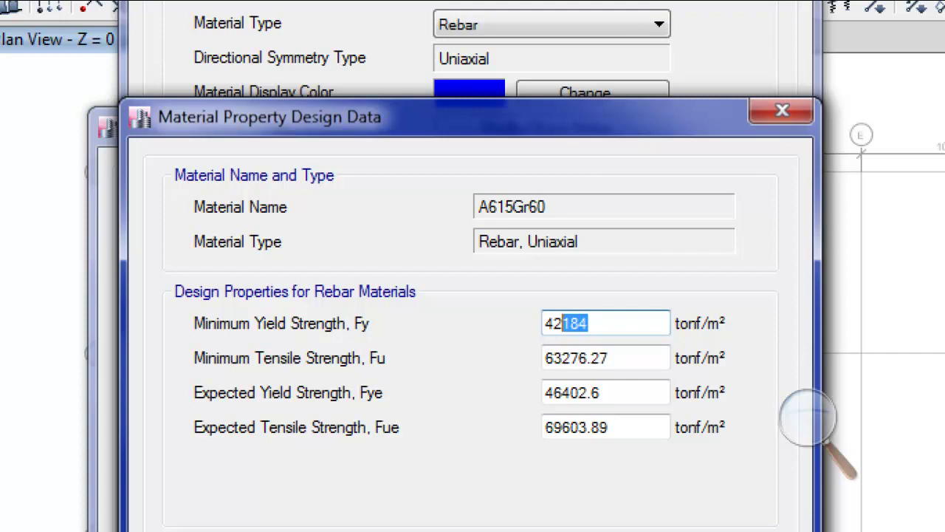
{"action": "type", "text": "1000"}
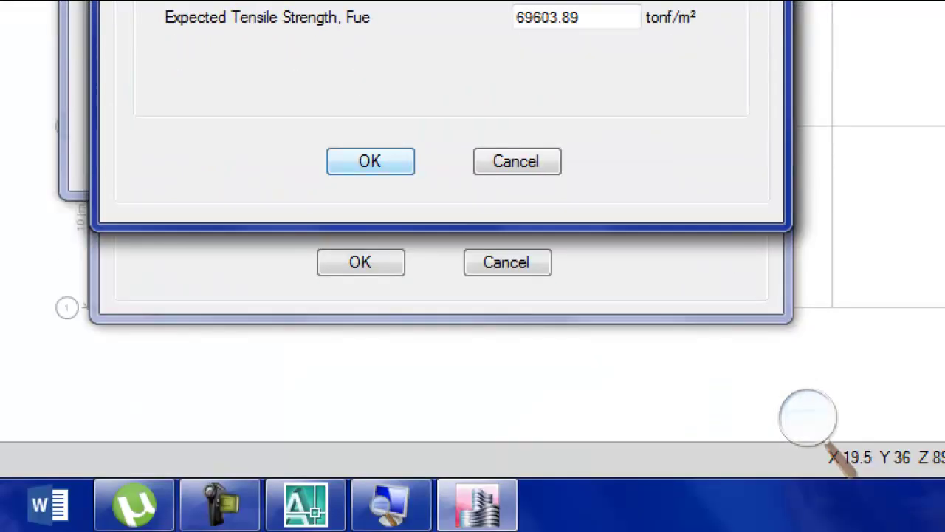
{"action": "key", "text": "Return"}
{"action": "key", "text": "Return"}
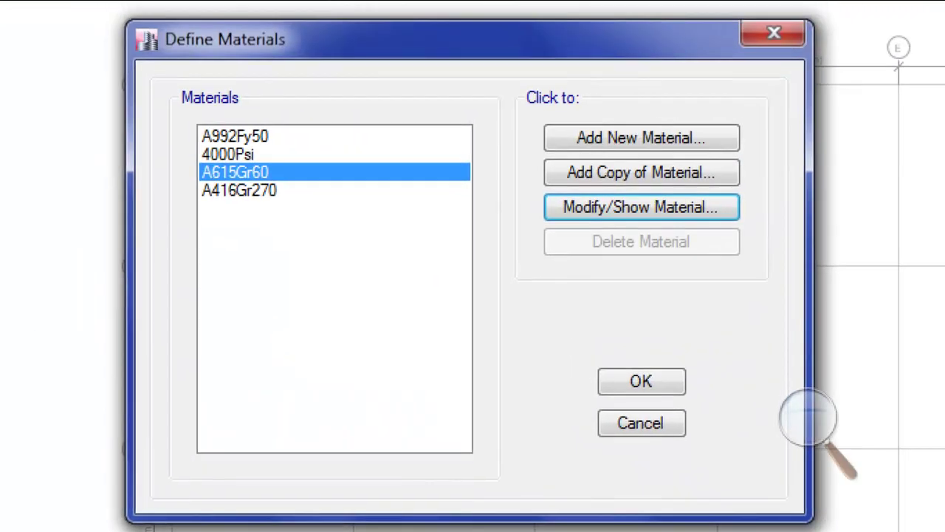
{"action": "key", "text": "Return"}
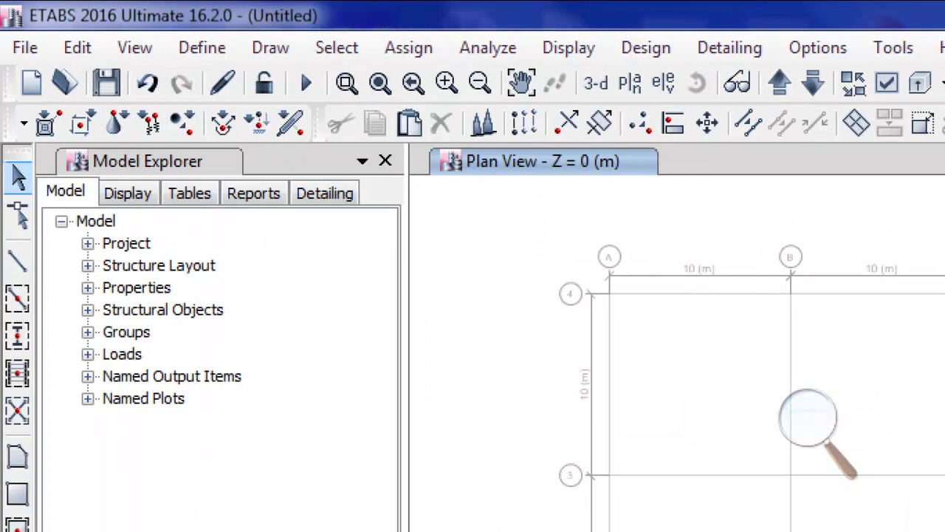
Delete the A-type, ConcBm, ConcCol, SteelBm and SteelCol sections from the frame section properties
{"action": "left_click", "coordinate": [201, 47]}
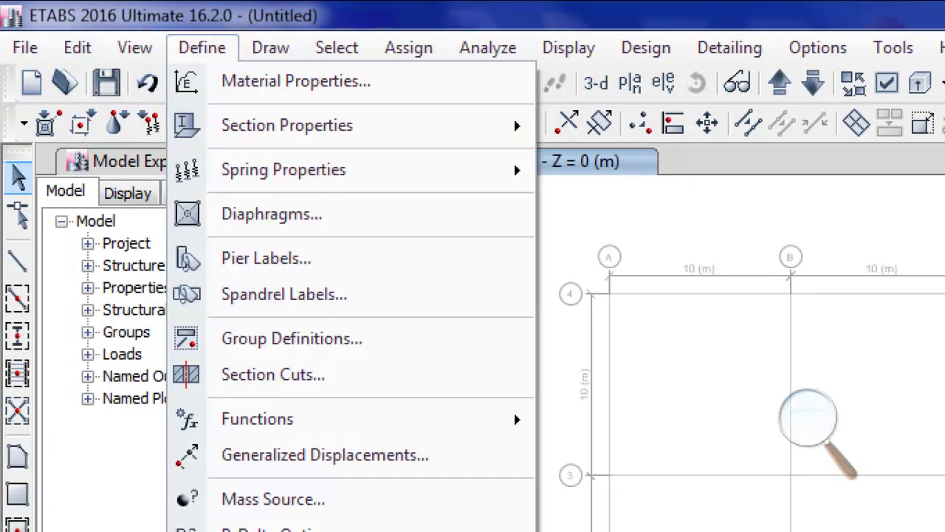
{"action": "mouse_move", "coordinate": [287, 125]}
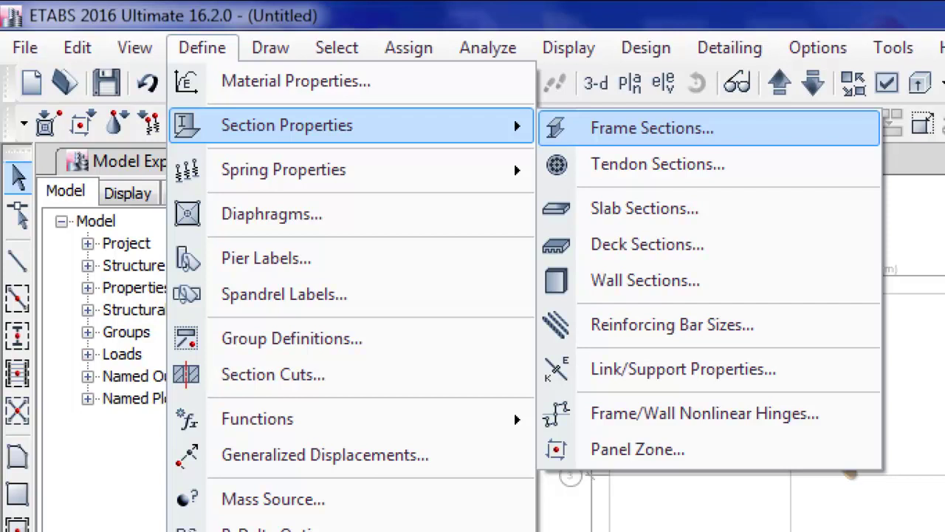
{"action": "left_click", "coordinate": [652, 128]}
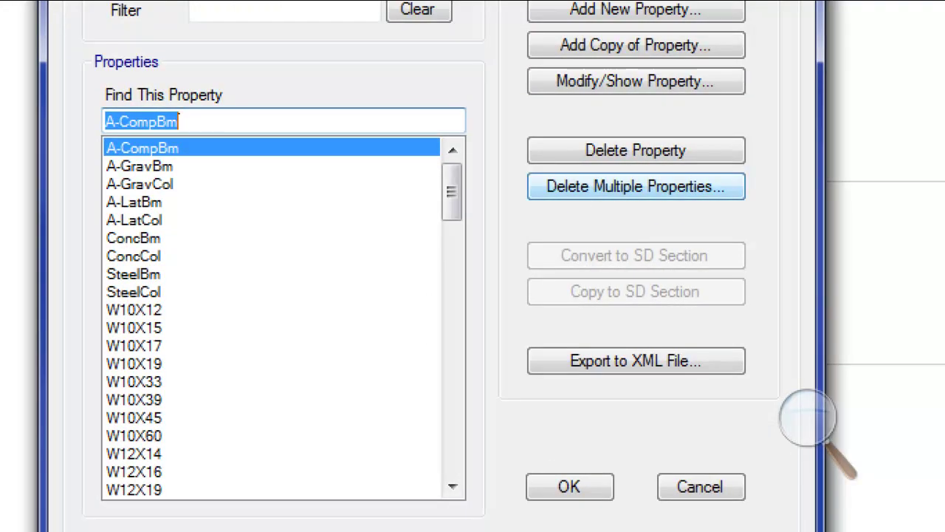
{"action": "left_click", "coordinate": [871, 167]}
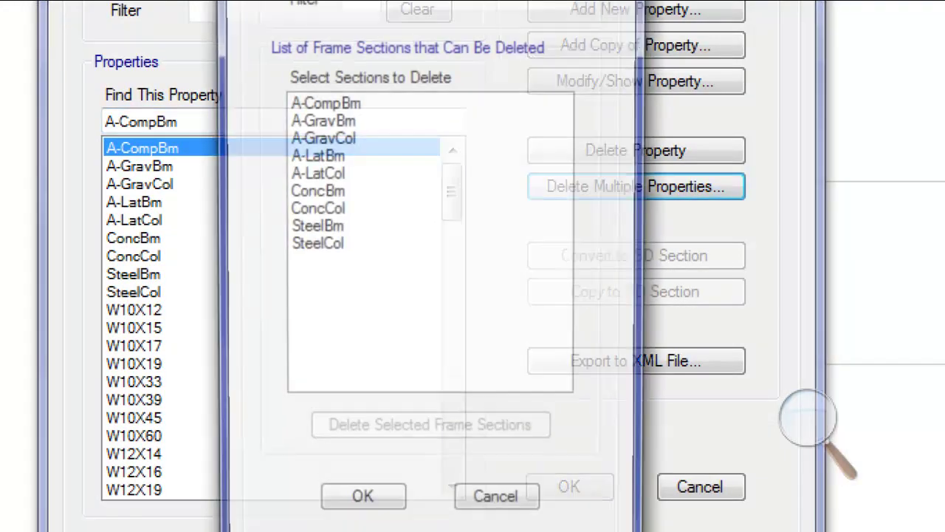
{"action": "left_click_drag", "start_coordinate": [359, 160], "coordinate": [351, 304]}
{"action": "left_click", "coordinate": [466, 492]}
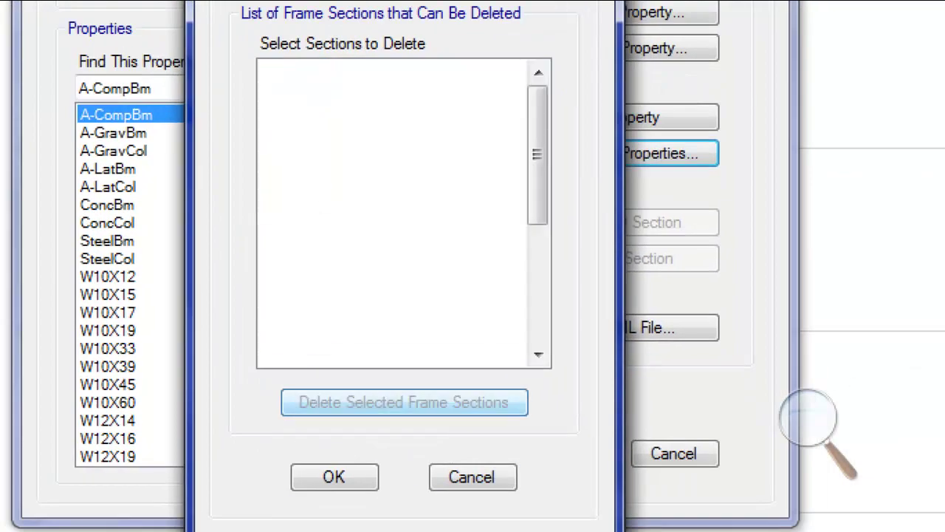
Delete the remaining predefined W frame sections except W10X12 and accept the deletion
{"action": "left_click_drag", "start_coordinate": [290, 69], "coordinate": [404, 402]}
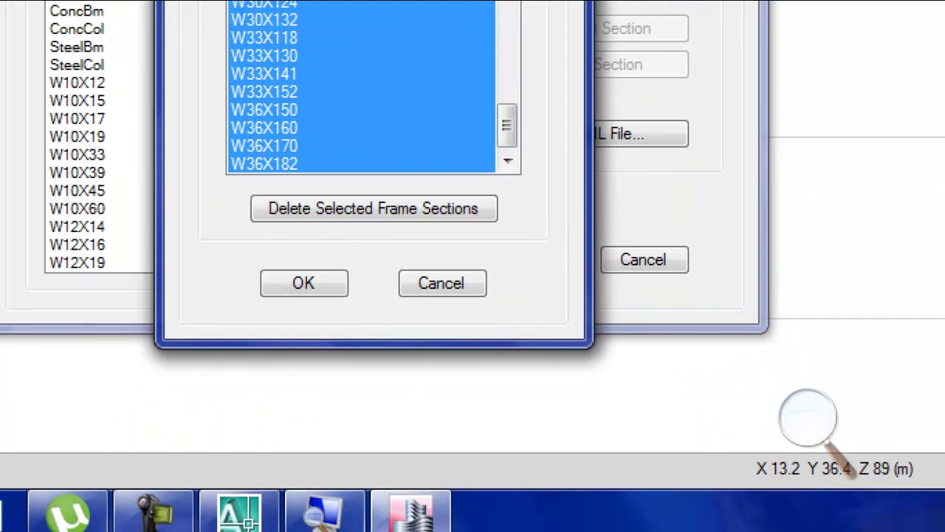
{"action": "left_click", "coordinate": [373, 208]}
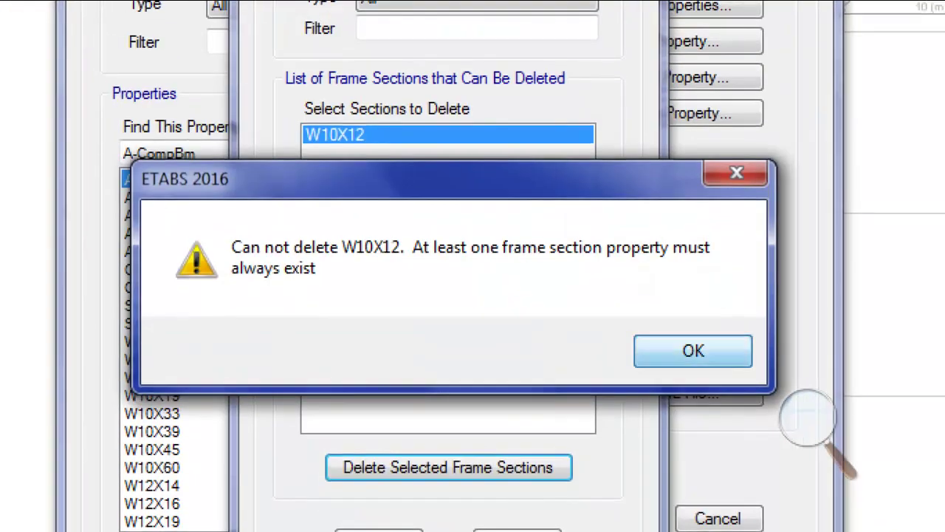
{"action": "left_click", "coordinate": [663, 350]}
{"action": "left_click", "coordinate": [378, 529]}
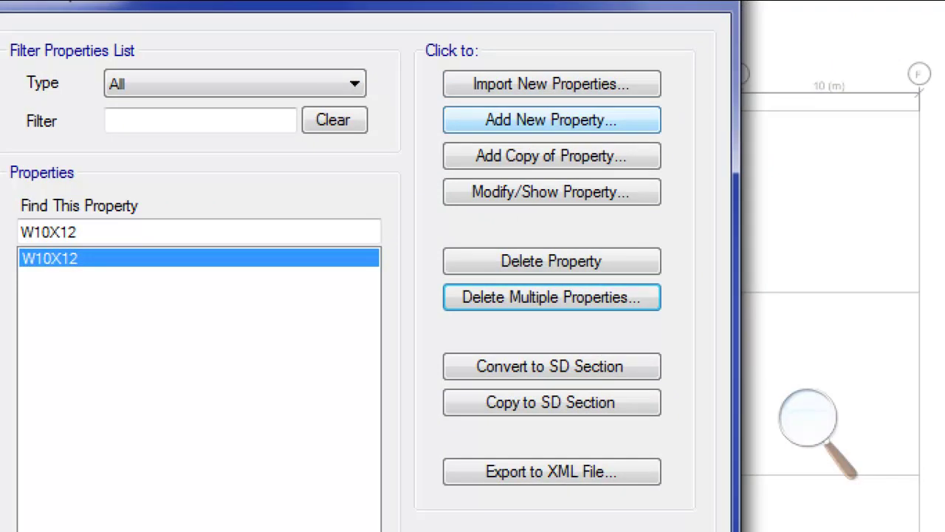
Add a Concrete Rectangular frame section named C100 in 4000Psi material with a depth and width of 1 m
{"action": "left_click", "coordinate": [551, 120]}
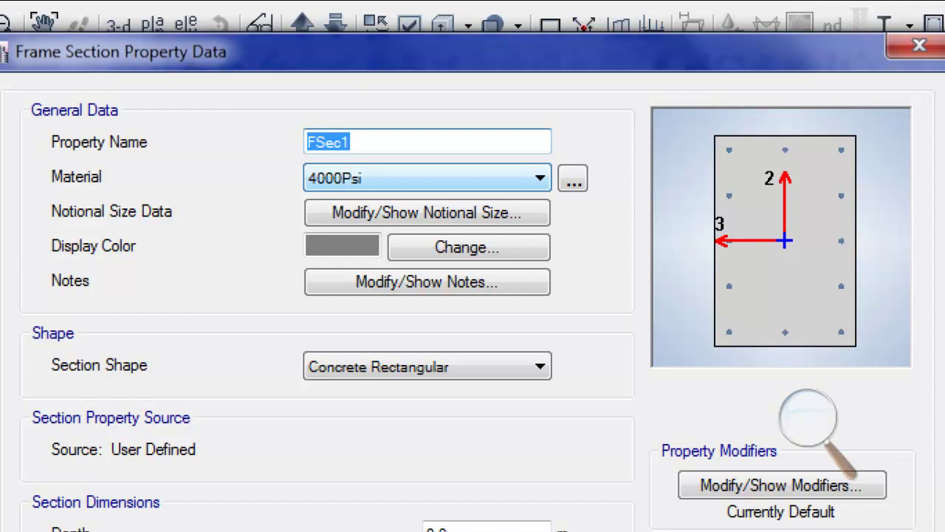
{"action": "type", "text": "C100"}
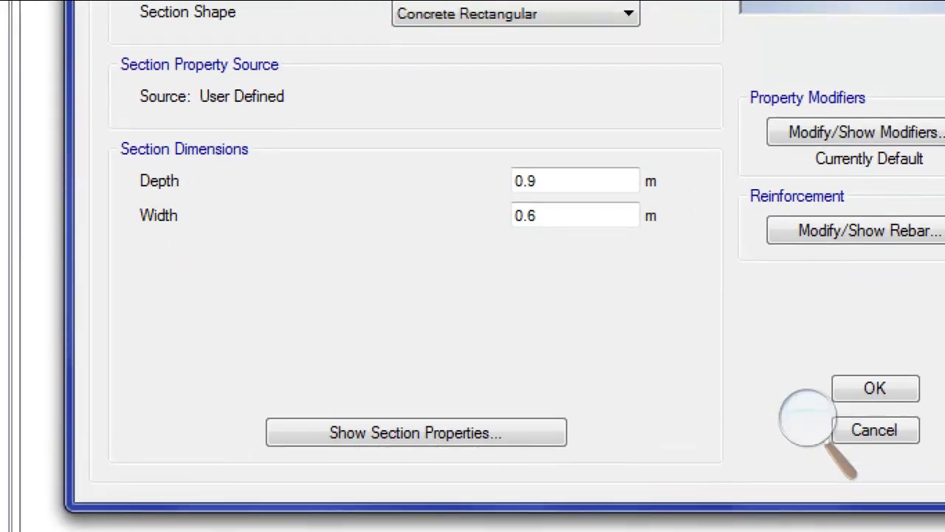
{"action": "left_click", "coordinate": [525, 181]}
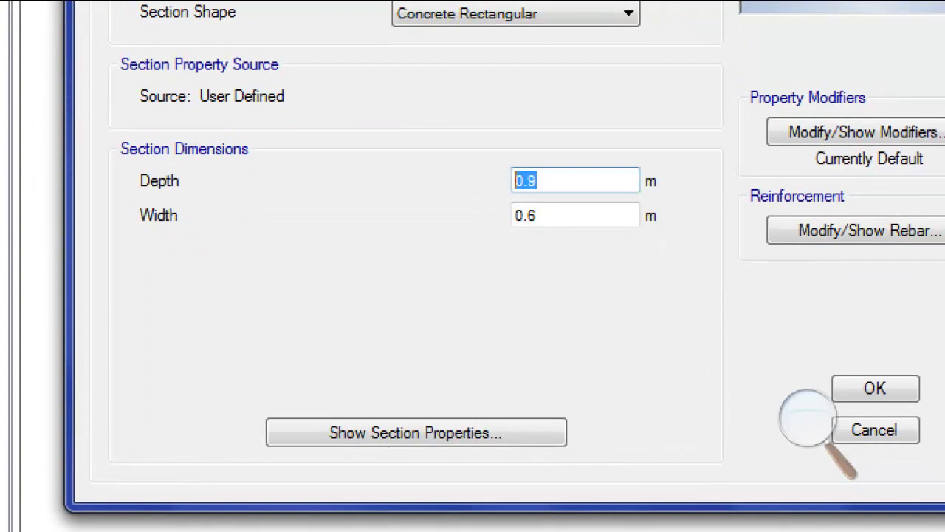
{"action": "type", "text": "100"}
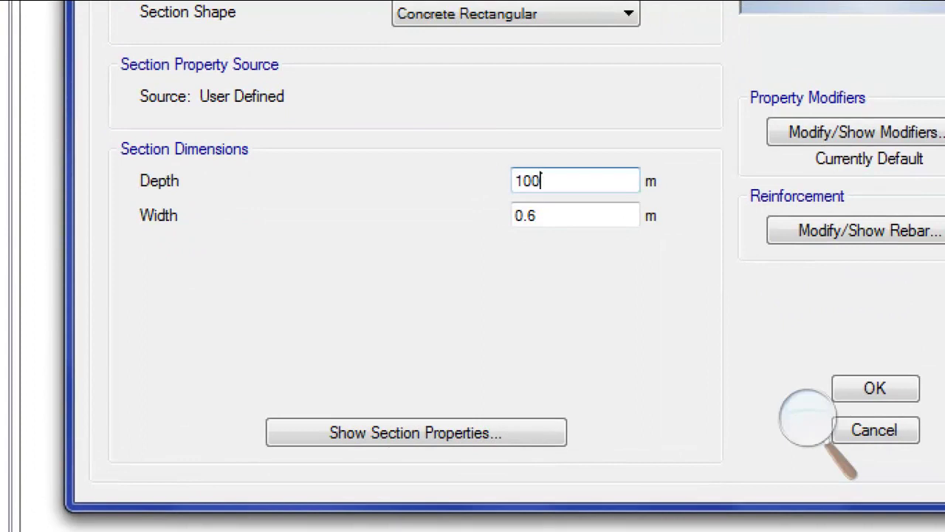
{"action": "key", "text": "BackSpace"}
{"action": "key", "text": "BackSpace"}
{"action": "key", "text": "Tab"}
{"action": "type", "text": "1"}
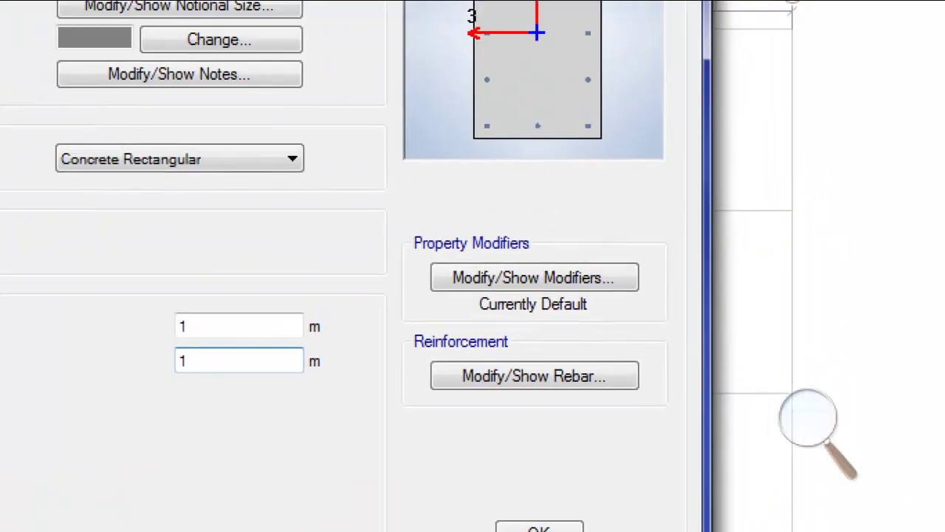
Set the C100 column's reinforcement to be checked, with a 0.05 m clear cover for confinement bars
{"action": "left_click", "coordinate": [535, 376]}
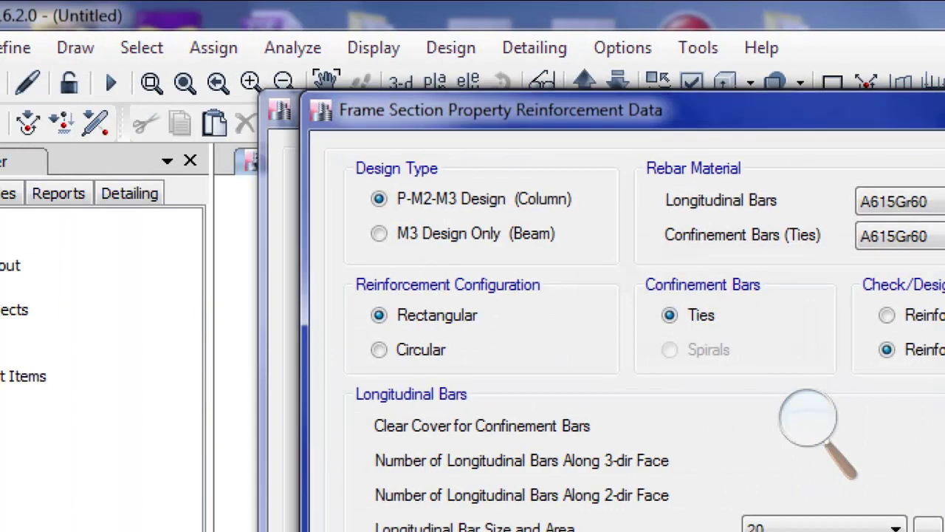
{"action": "key", "text": "Down"}
{"action": "key", "text": "Up"}
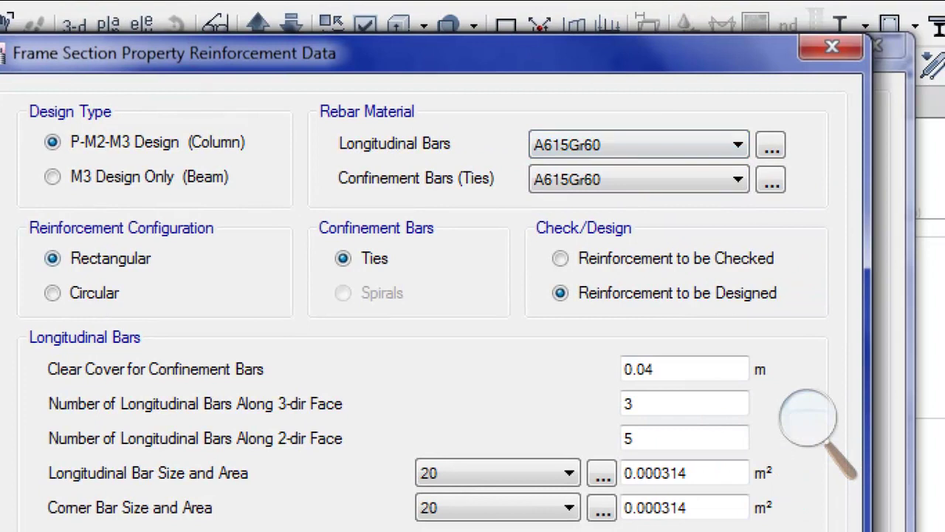
{"action": "left_click", "coordinate": [560, 258]}
{"action": "left_click", "coordinate": [559, 292]}
{"action": "left_click", "coordinate": [560, 258]}
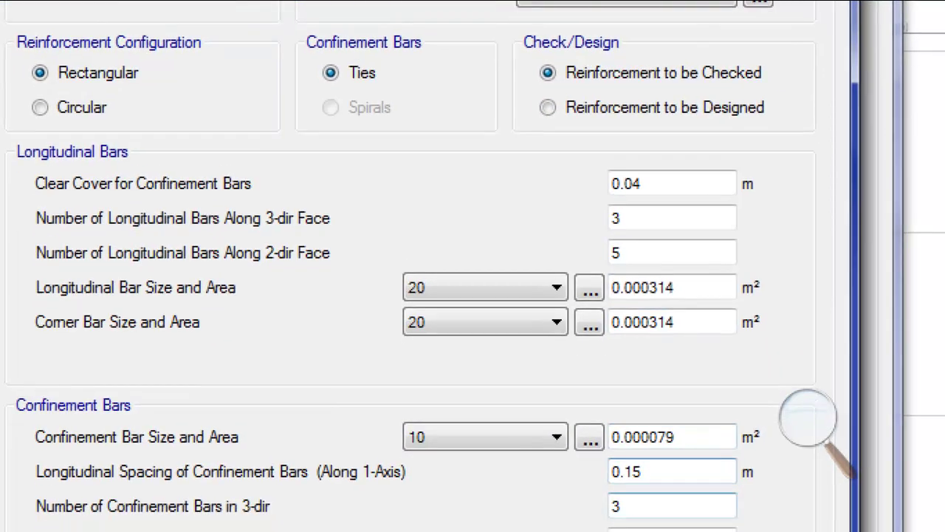
{"action": "left_click", "coordinate": [642, 183]}
{"action": "double_click", "coordinate": [626, 183]}
{"action": "type", "text": ".05"}
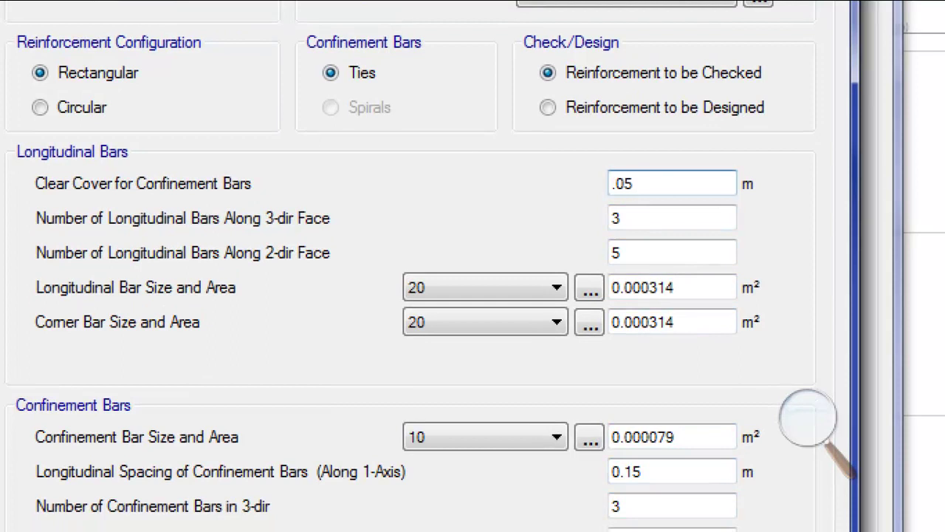
{"action": "key", "text": "shift+Left"}
Set the number of longitudinal bars to 10 along both the 3-dir and 2-dir faces of C100
{"action": "left_click", "coordinate": [635, 217]}
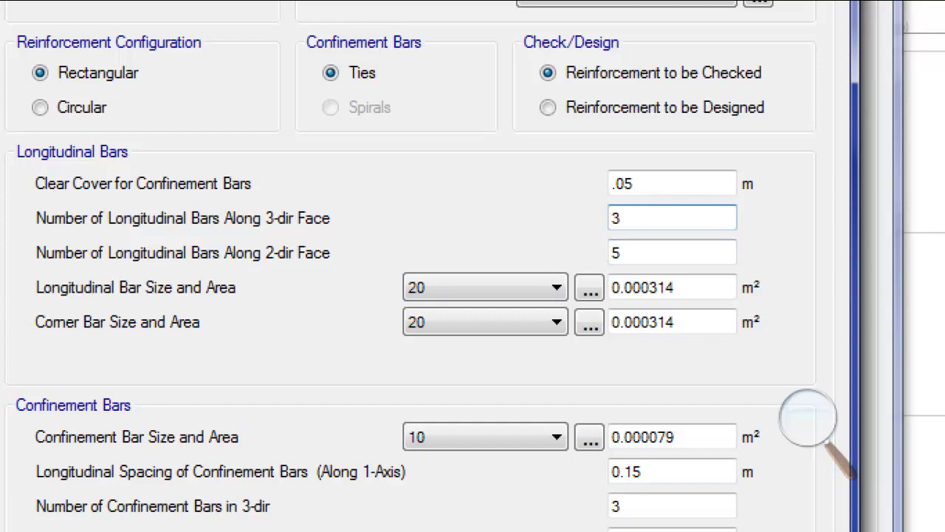
{"action": "key", "text": "shift+Home"}
{"action": "type", "text": "10"}
{"action": "key", "text": "Tab"}
{"action": "type", "text": "10"}
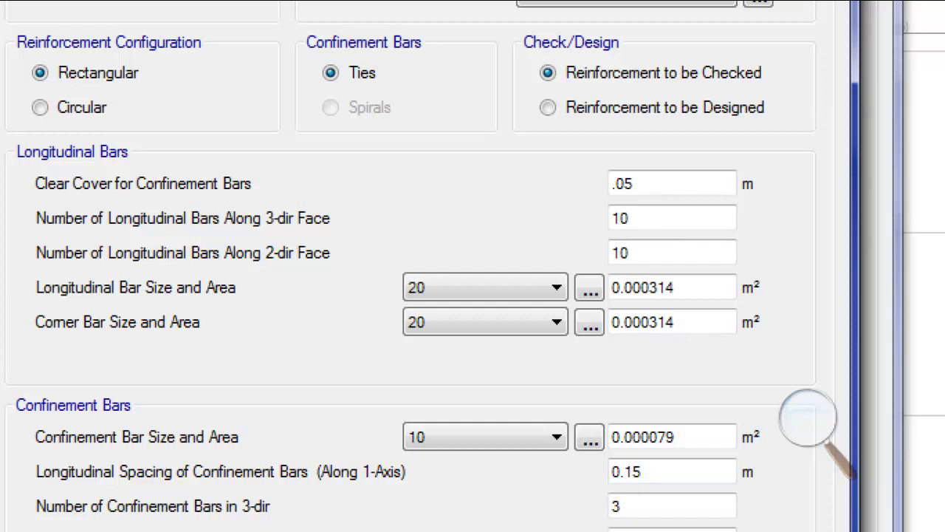
{"action": "left_click", "coordinate": [630, 218]}
{"action": "double_click", "coordinate": [624, 218]}
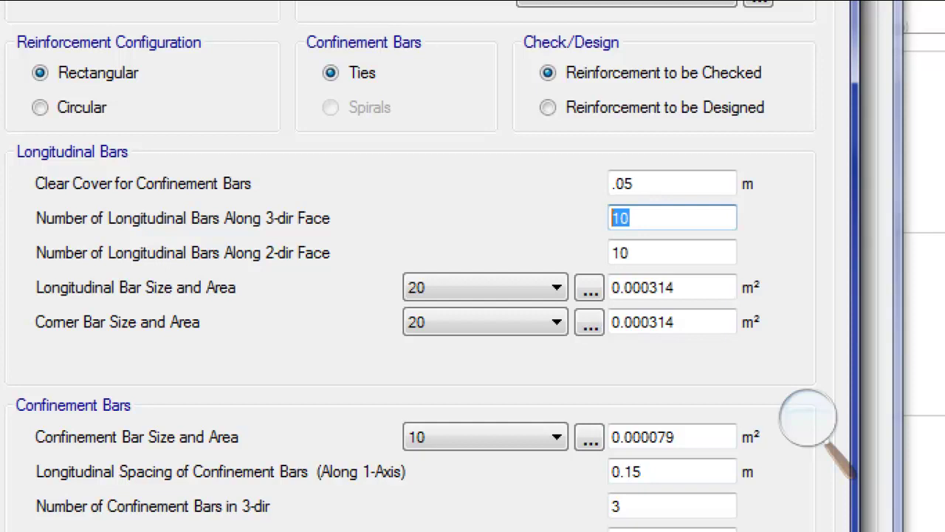
{"action": "left_click", "coordinate": [629, 252]}
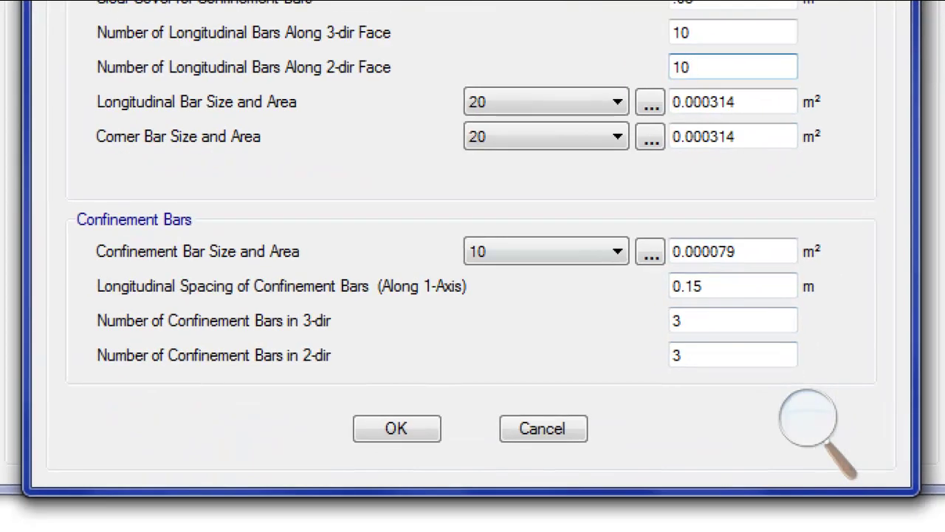
Set both the longitudinal bar size and the corner bar size of C100 to 25
{"action": "left_click", "coordinate": [485, 287]}
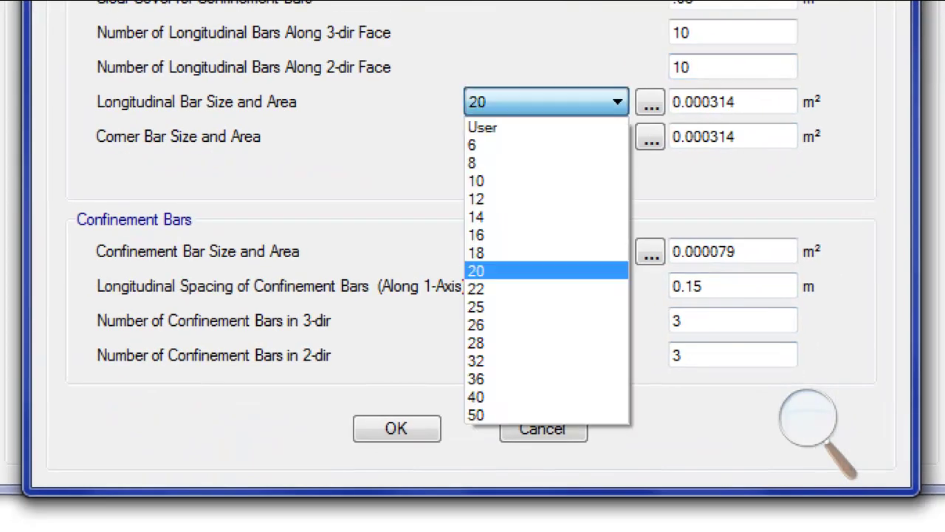
{"action": "left_click", "coordinate": [476, 306]}
{"action": "left_click", "coordinate": [547, 136]}
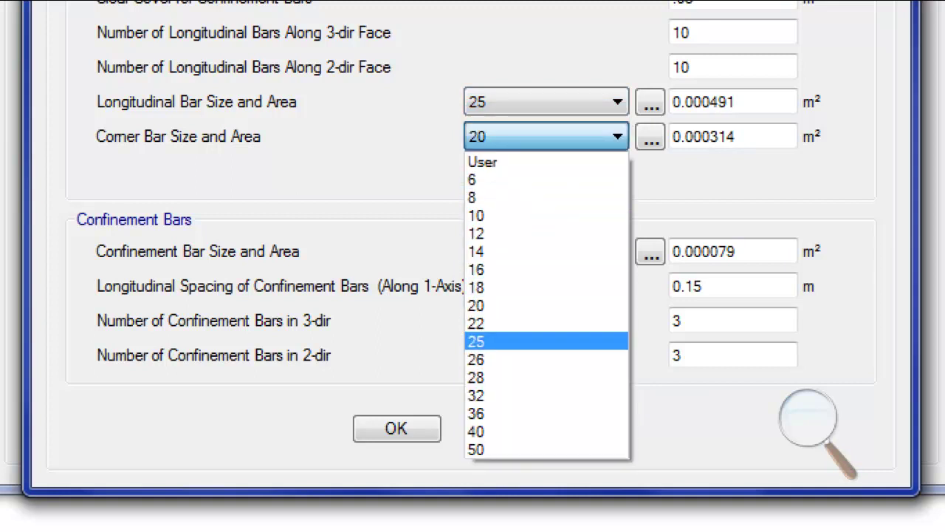
{"action": "left_click", "coordinate": [476, 341]}
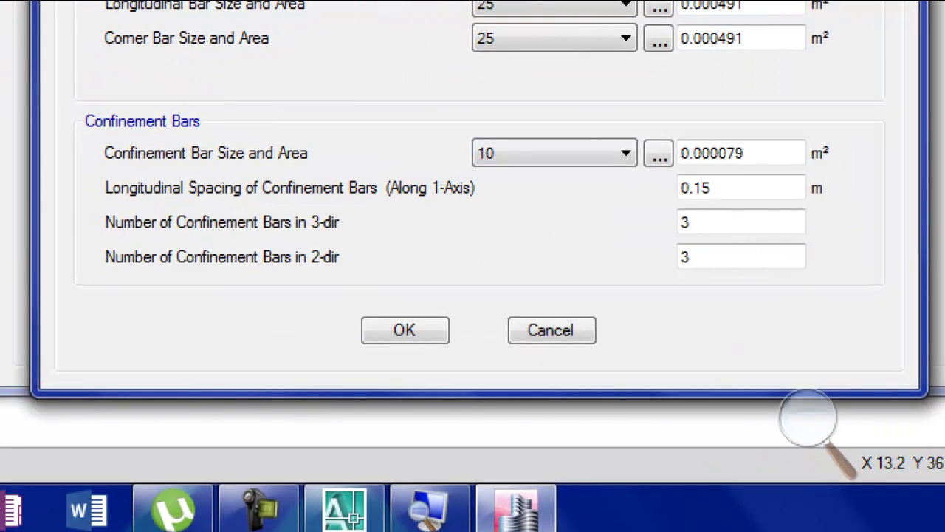
Set the number of confinement bars to 6 in both the 3-dir and 2-dir and accept C100's reinforcement data
{"action": "left_click", "coordinate": [454, 147]}
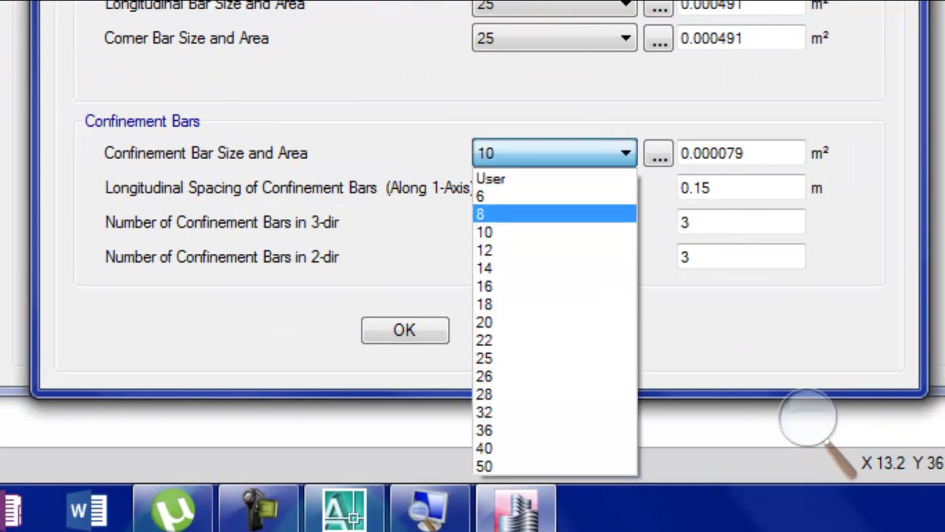
{"action": "key", "text": "Escape"}
{"action": "left_click", "coordinate": [710, 188]}
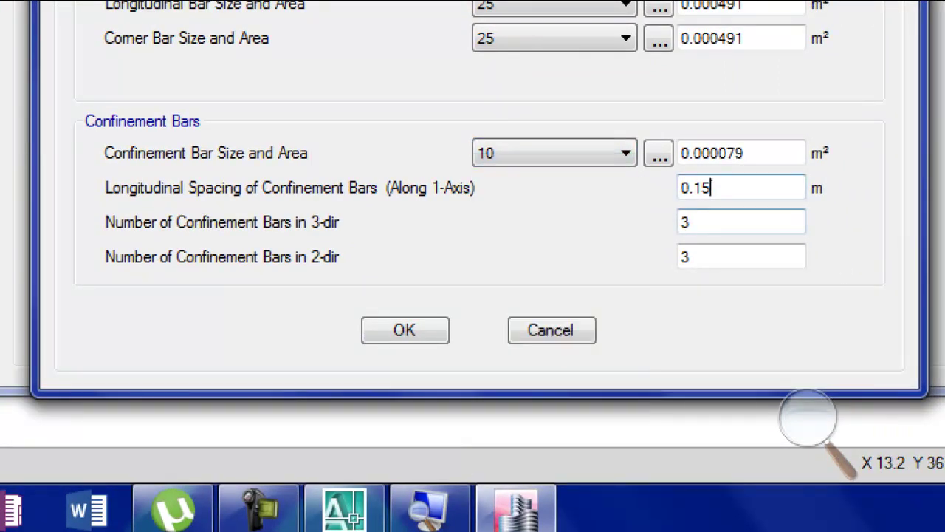
{"action": "key", "text": "shift+Home"}
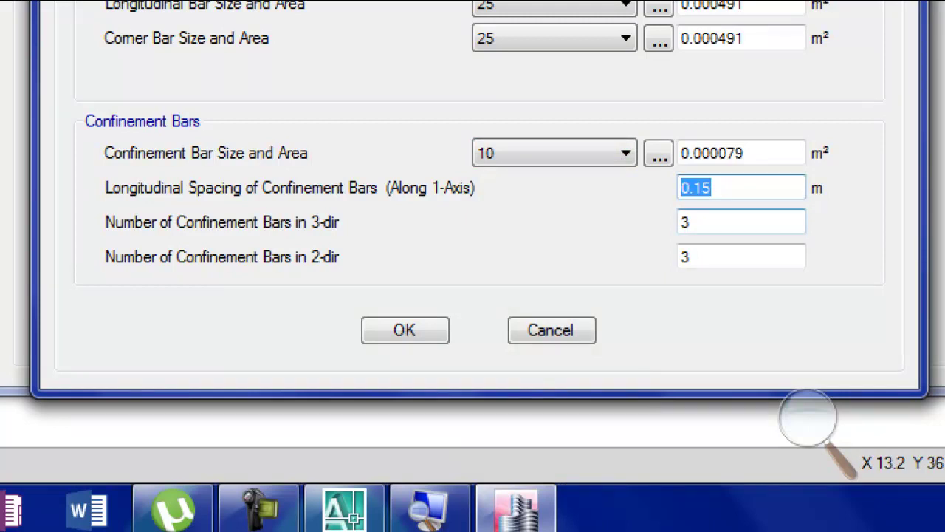
{"action": "key", "text": "Tab"}
{"action": "type", "text": "6"}
{"action": "key", "text": "Tab"}
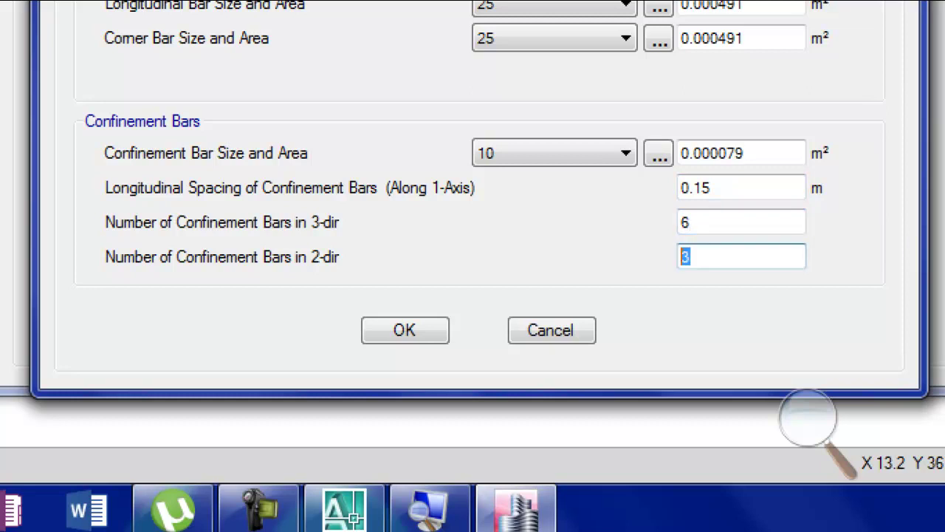
{"action": "type", "text": "6"}
{"action": "key", "text": "Return"}
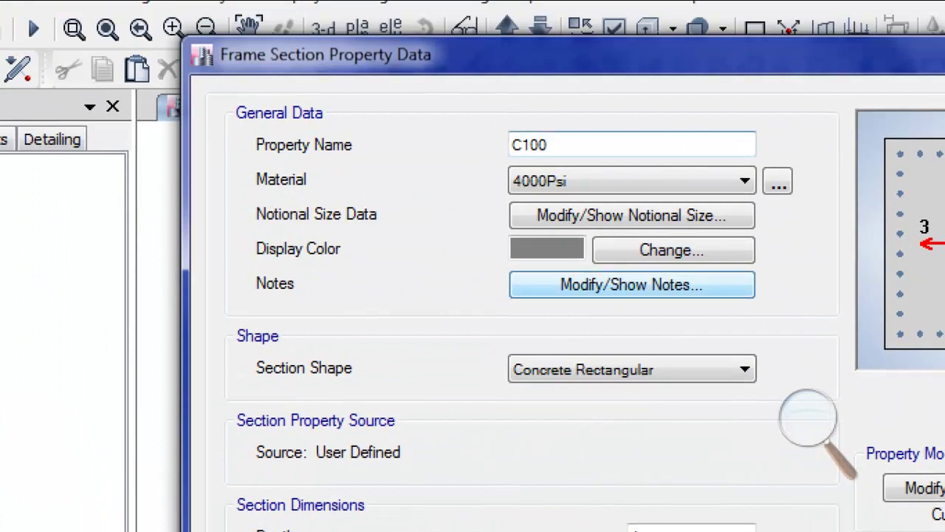
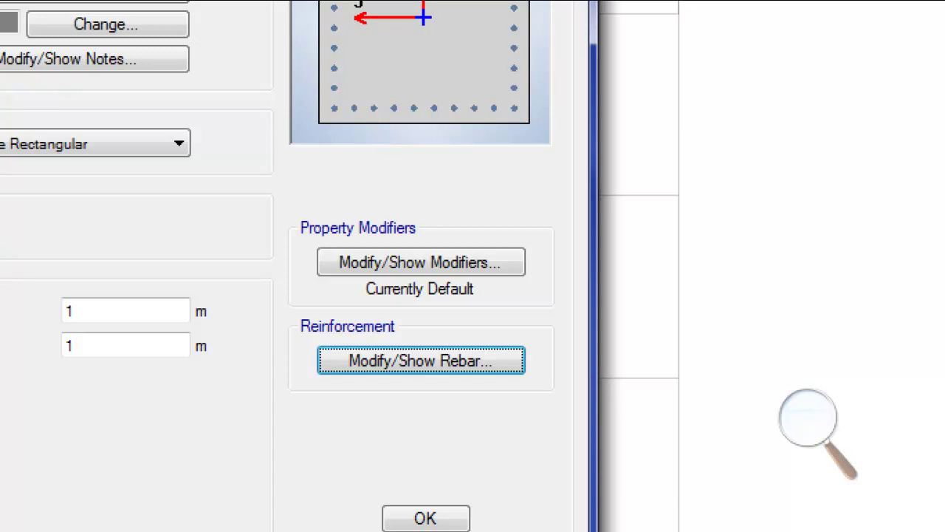
Set C100's moment of inertia modifiers about the 2 and 3 axes to 0.7 and accept the section
{"action": "left_click", "coordinate": [421, 262]}
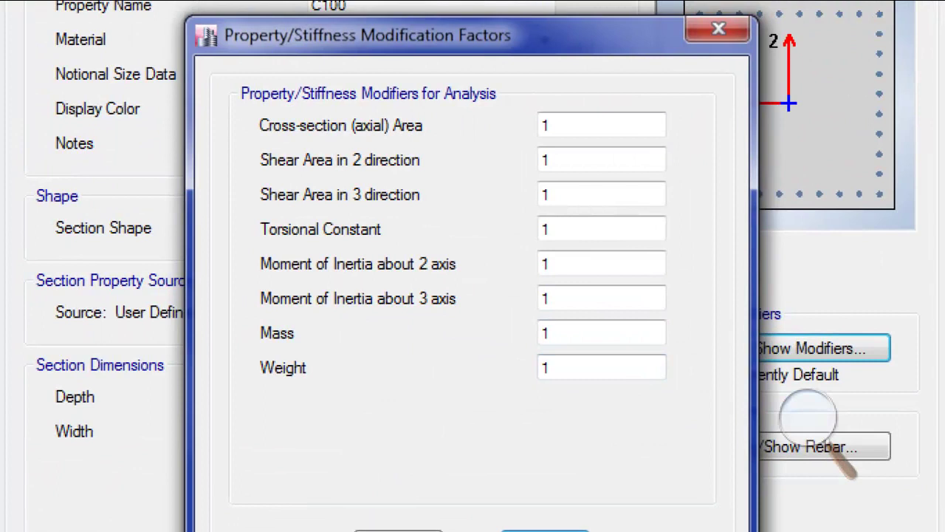
{"action": "left_click", "coordinate": [602, 264]}
{"action": "type", "text": "0.7"}
{"action": "left_click", "coordinate": [549, 297]}
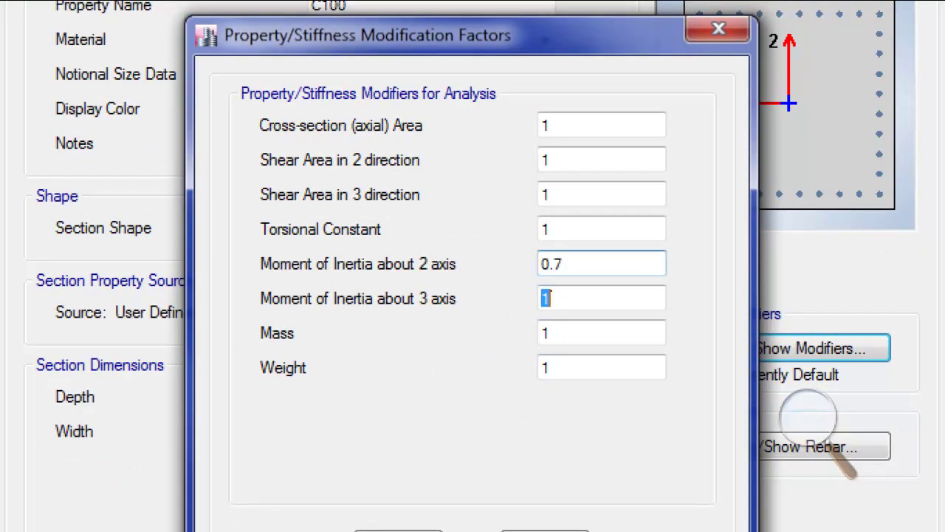
{"action": "type", "text": "0.7"}
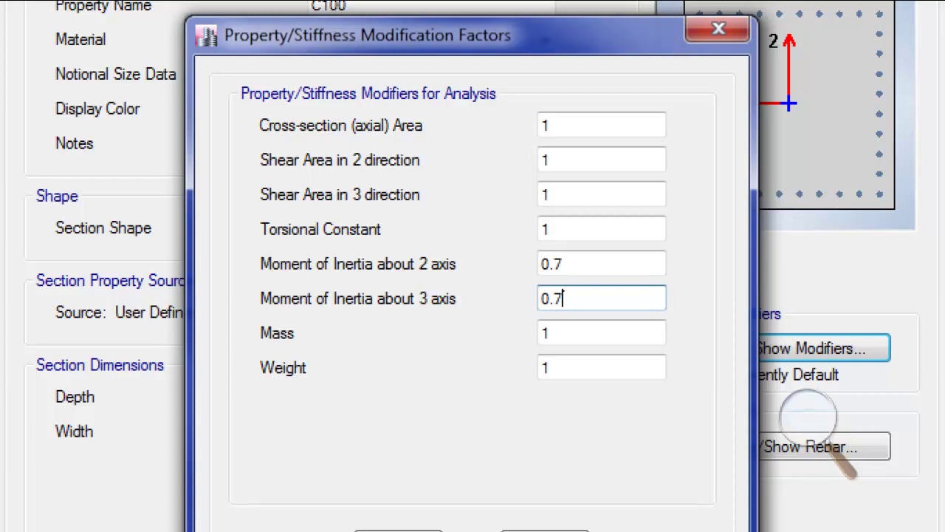
{"action": "key", "text": "Return"}
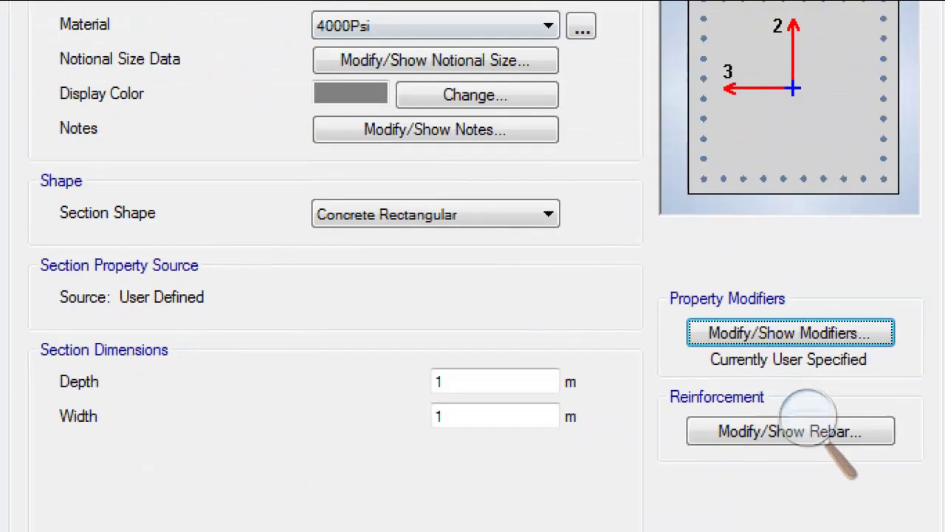
{"action": "key", "text": "Return"}
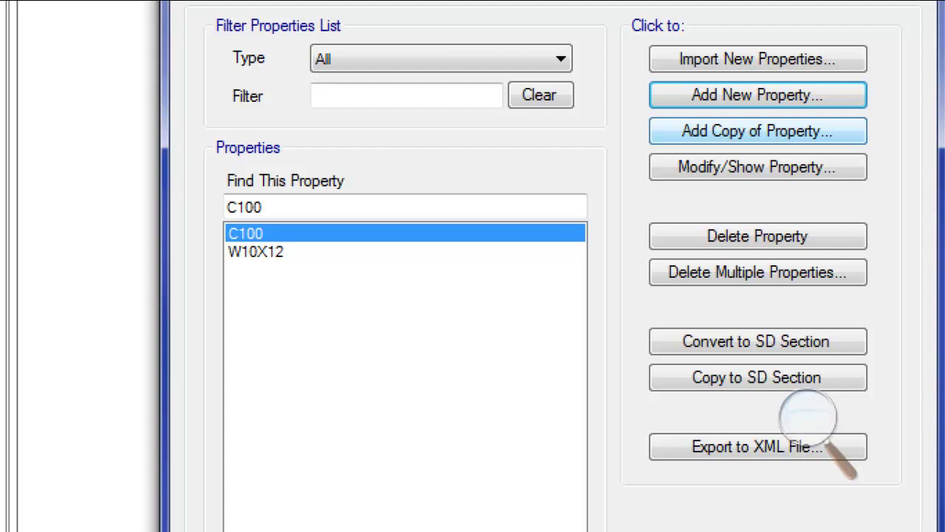
Delete the W10X12 frame section property
{"action": "left_click", "coordinate": [255, 251]}
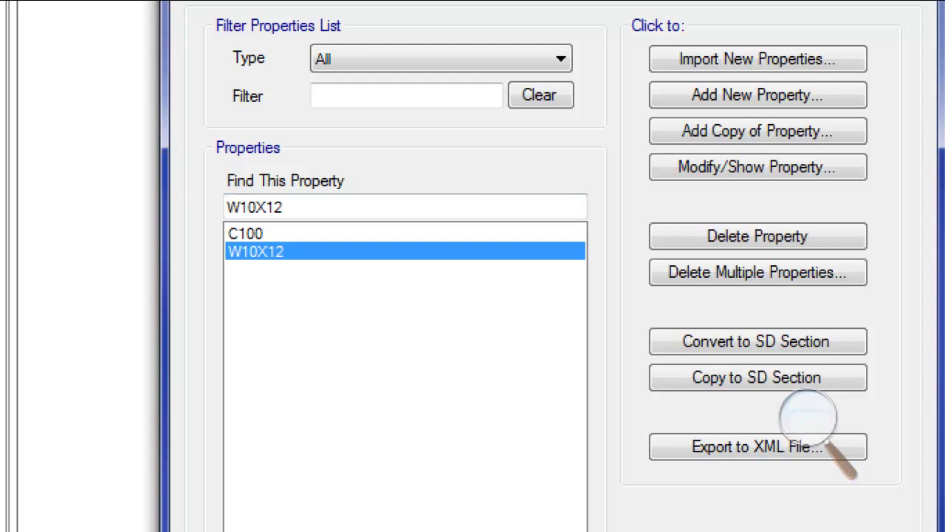
{"action": "left_click", "coordinate": [758, 236]}
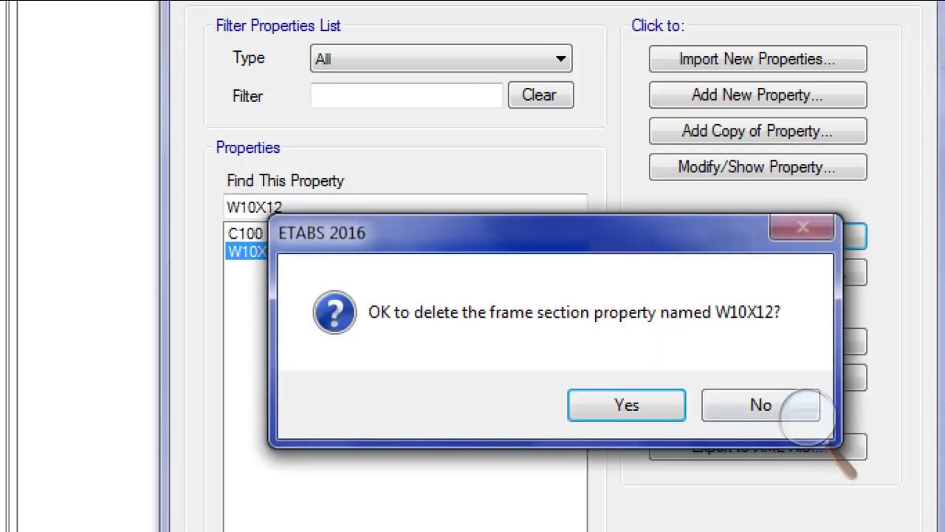
{"action": "key", "text": "Return"}
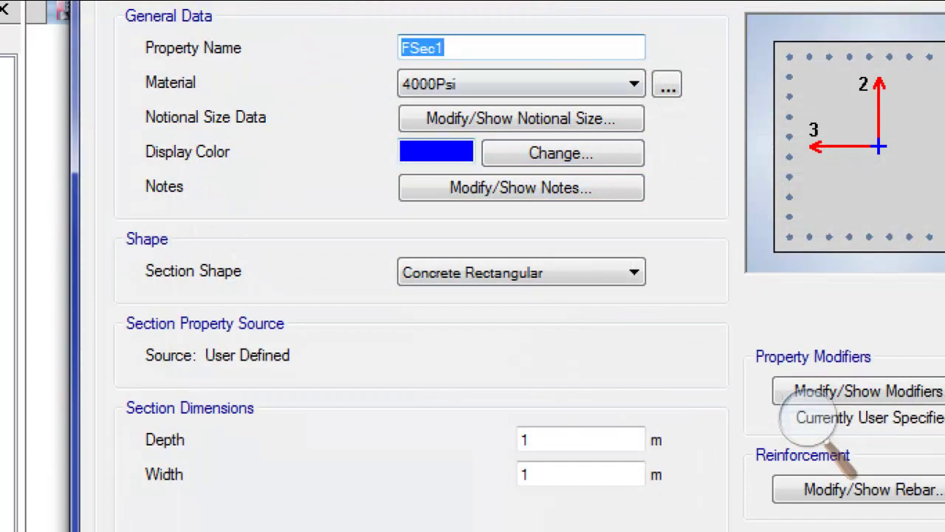
Create a copy of C100 named C110 with a depth and width of 1.1 m
{"action": "type", "text": "C110"}
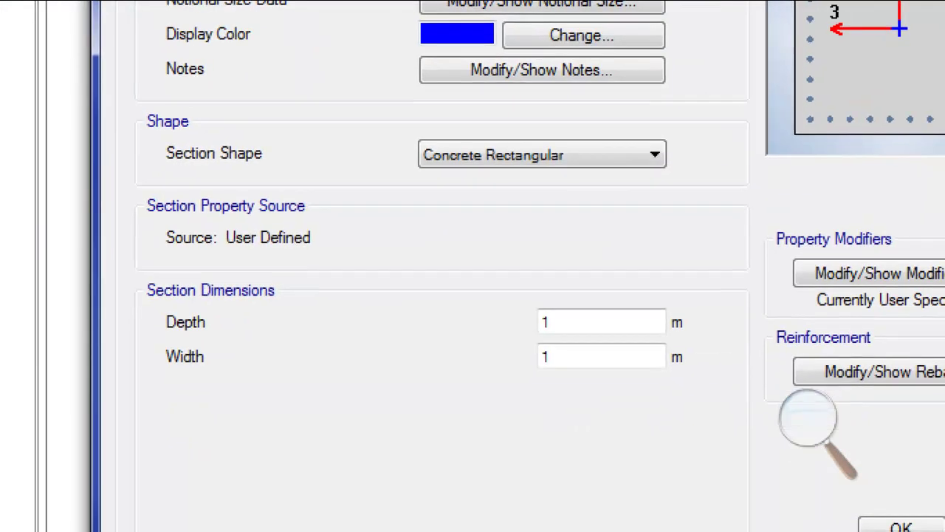
{"action": "left_click", "coordinate": [602, 322]}
{"action": "double_click", "coordinate": [547, 322]}
{"action": "type", "text": "1.1"}
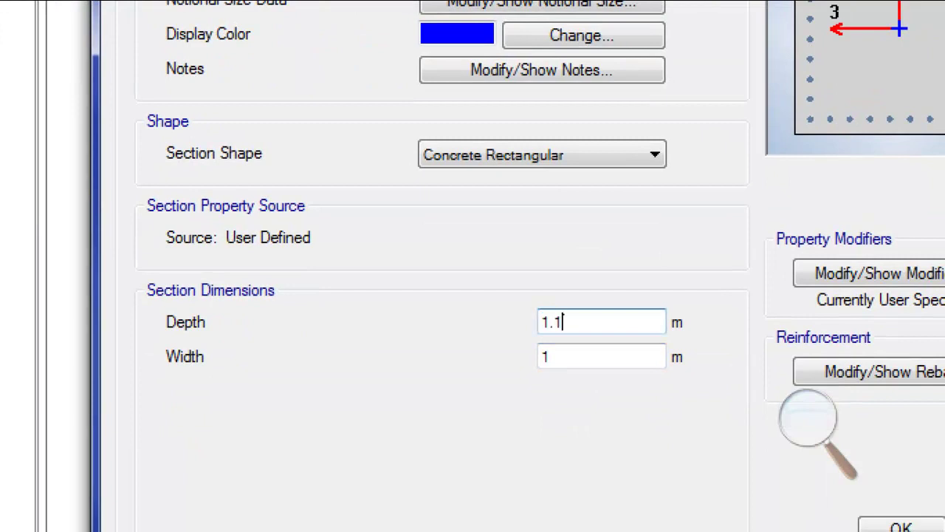
{"action": "key", "text": "Tab"}
{"action": "type", "text": "0"}
{"action": "key", "text": "BackSpace"}
{"action": "type", "text": "1.1"}
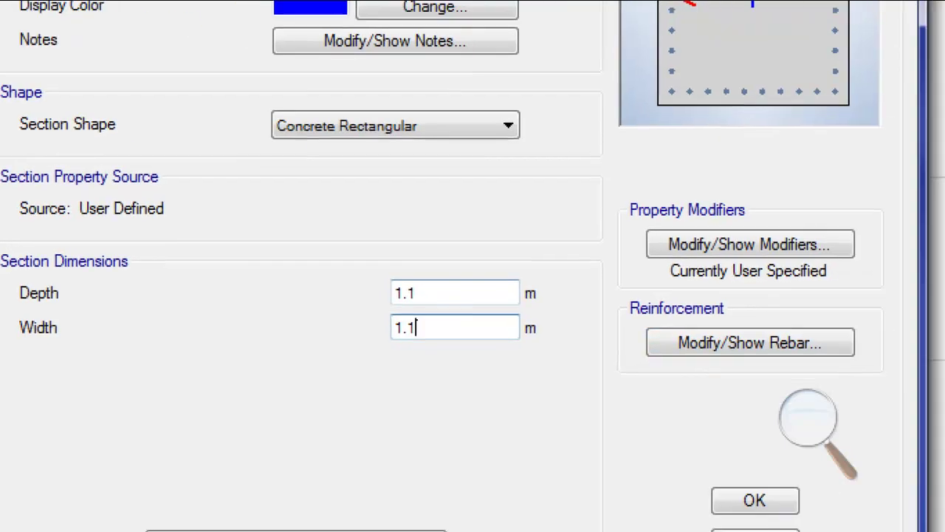
Check C110's stiffness modifiers and set its longitudinal bars to 11 along both the 3-dir and 2-dir faces
{"action": "left_click", "coordinate": [710, 245]}
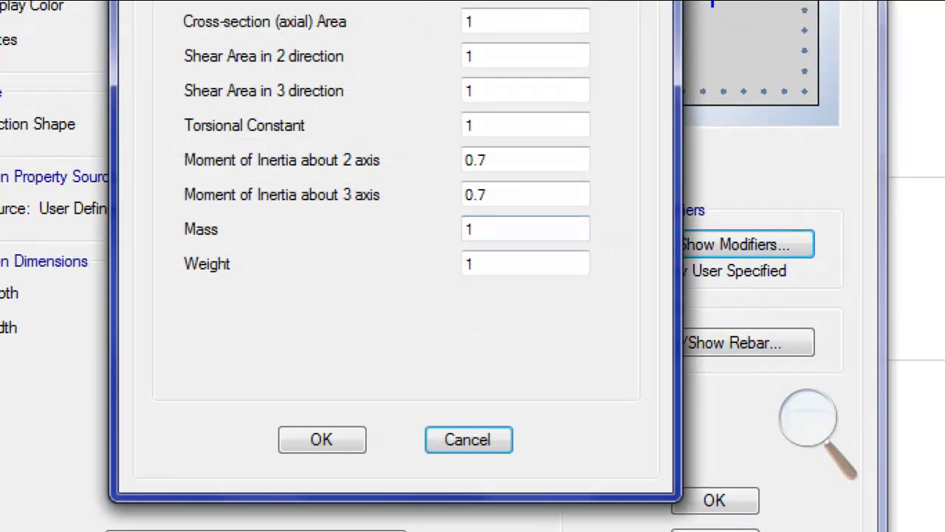
{"action": "left_click", "coordinate": [466, 434]}
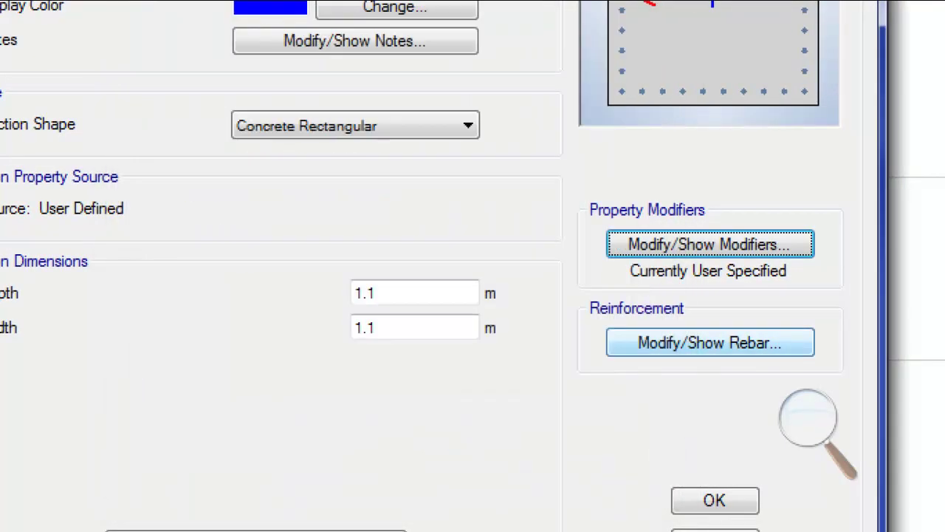
{"action": "left_click", "coordinate": [710, 343]}
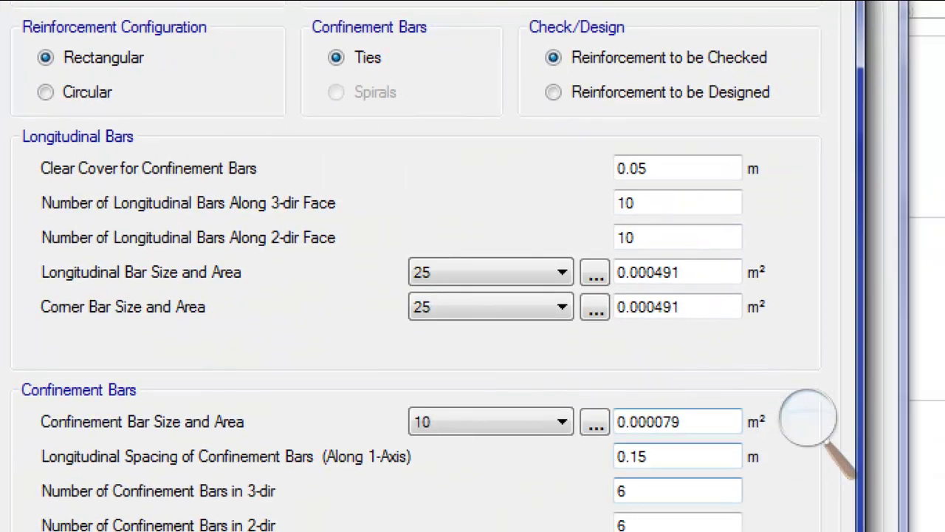
{"action": "double_click", "coordinate": [783, 226]}
{"action": "type", "text": "11"}
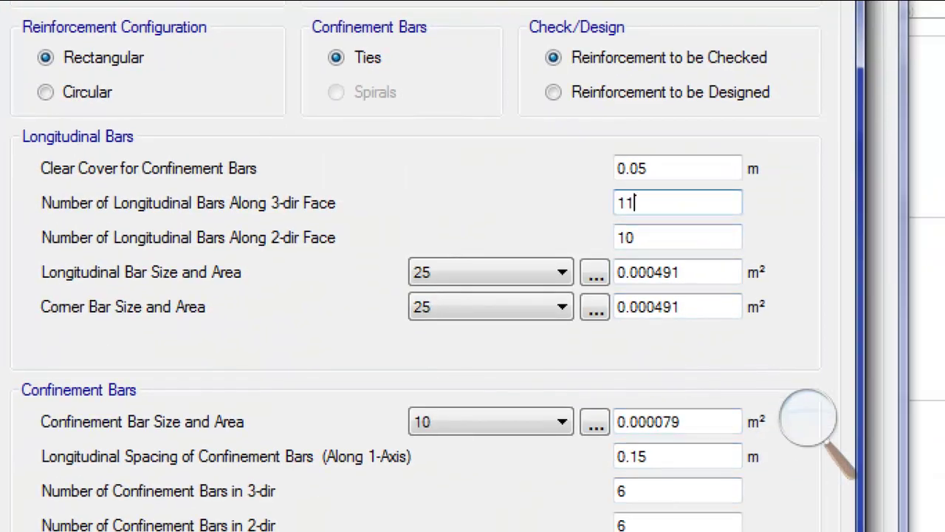
{"action": "key", "text": "Tab"}
{"action": "type", "text": "11"}
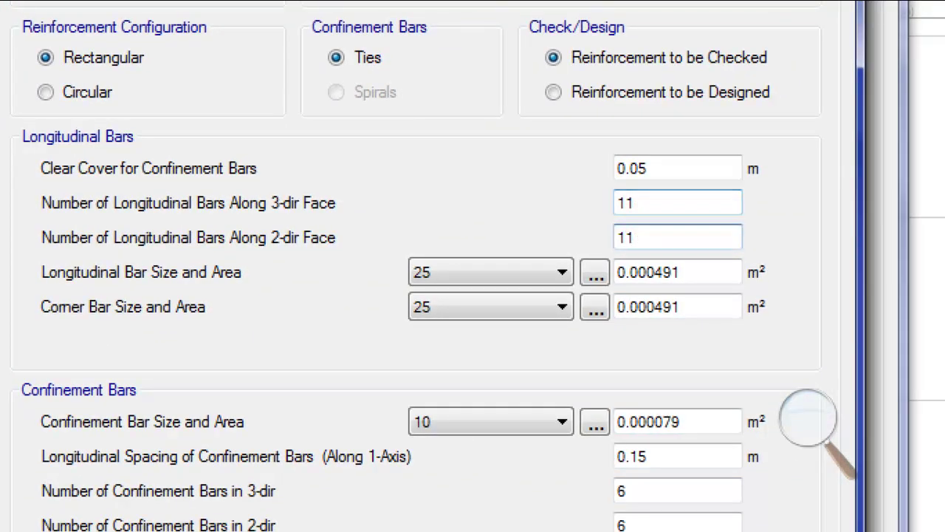
Accept the 1.1 m square column section with 11 longitudinal bars along each face
{"action": "key", "text": "Return"}
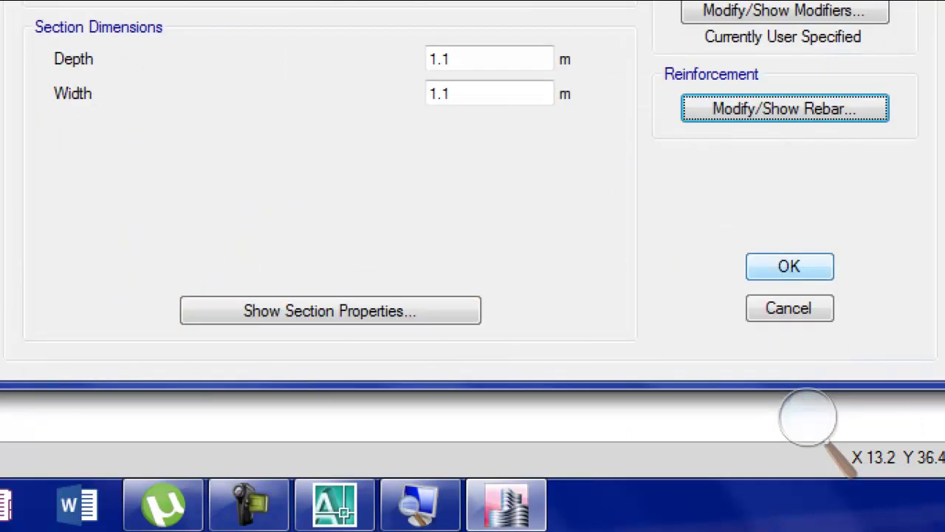
{"action": "key", "text": "Return"}
Add a copy of the 1.1 m column section named C120, with depth and width set to 1.2 m
{"action": "key", "text": "Return"}
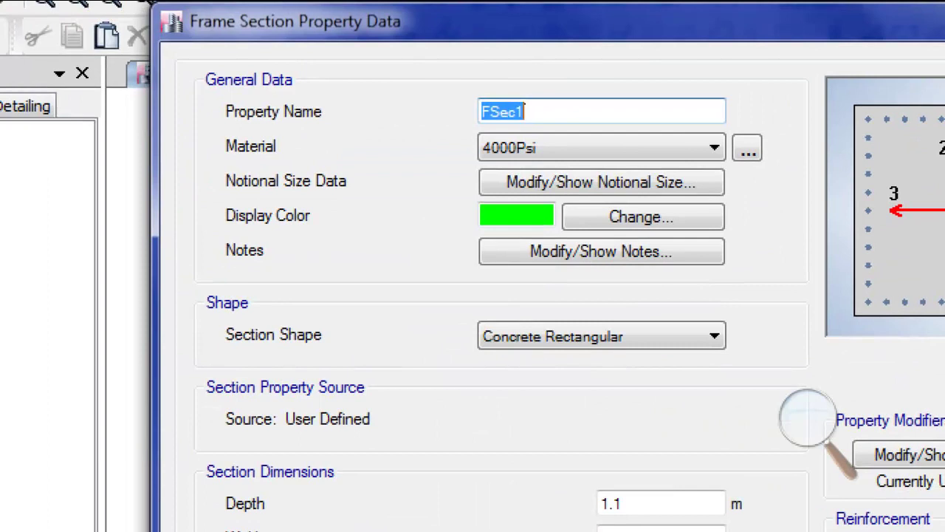
{"action": "type", "text": "C120"}
{"action": "key", "text": "Tab"}
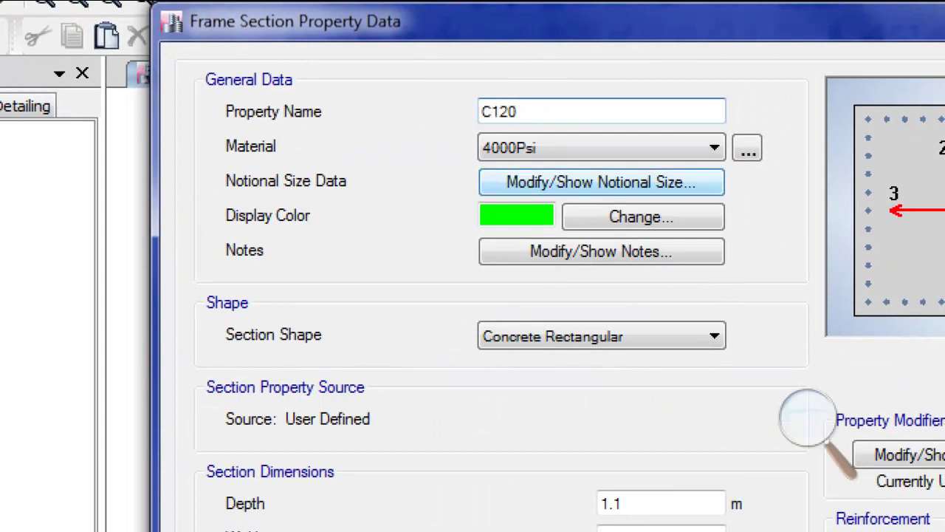
{"action": "left_click", "coordinate": [628, 503]}
{"action": "key", "text": "BackSpace"}
{"action": "type", "text": "2"}
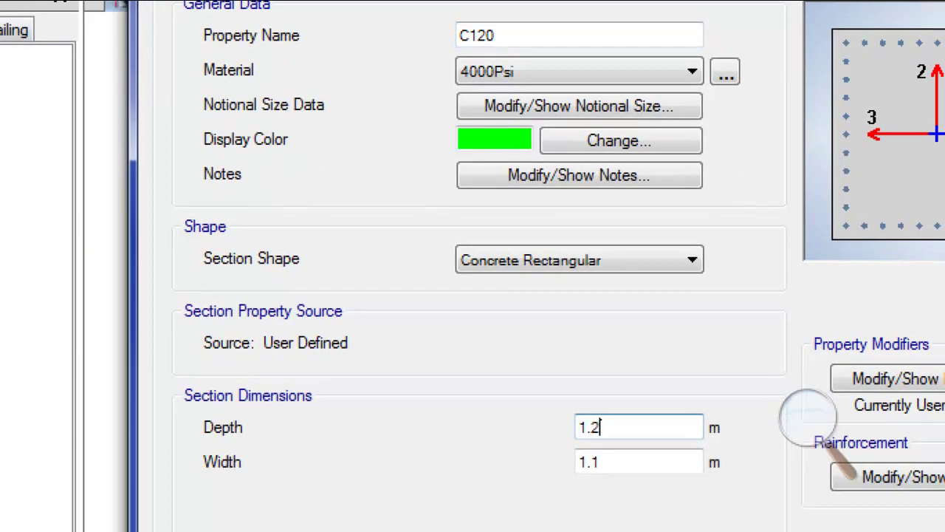
{"action": "key", "text": "Tab"}
{"action": "type", "text": "1.2"}
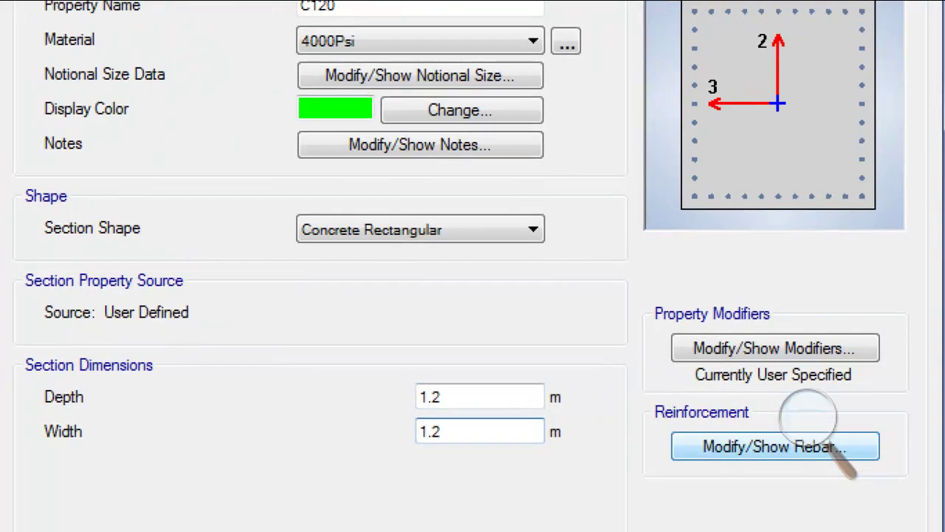
Set section C120's longitudinal bars to 12 along both the 3-dir and 2-dir faces, and accept the section
{"action": "left_click", "coordinate": [890, 477]}
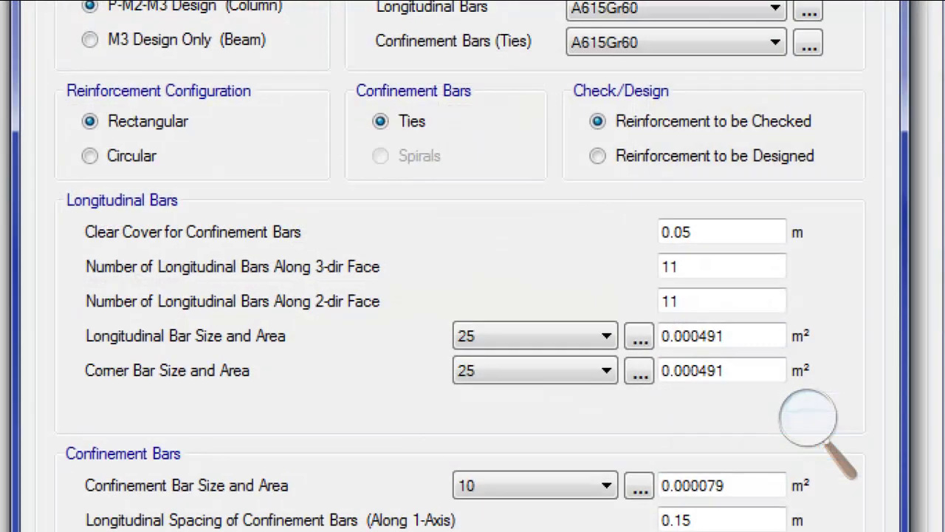
{"action": "double_click", "coordinate": [670, 266]}
{"action": "type", "text": "12"}
{"action": "key", "text": "Tab"}
{"action": "type", "text": "12"}
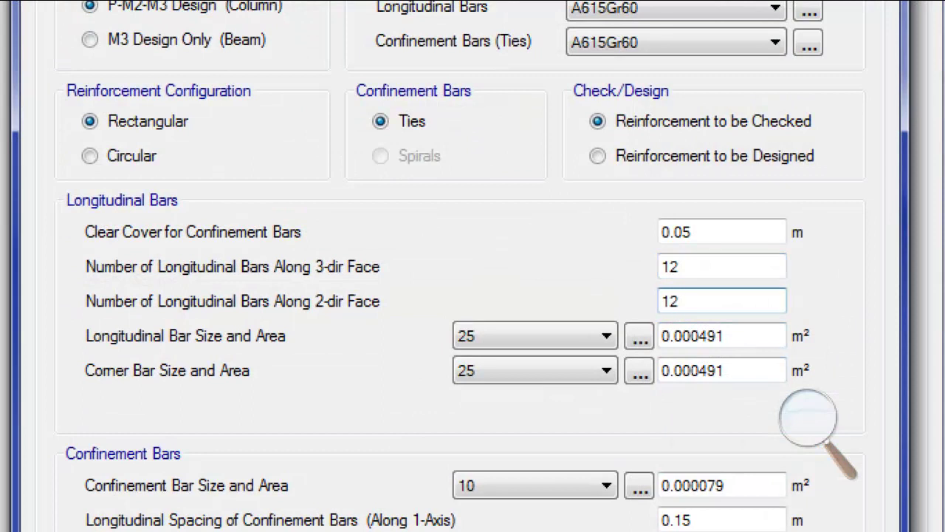
{"action": "key", "text": "Return"}
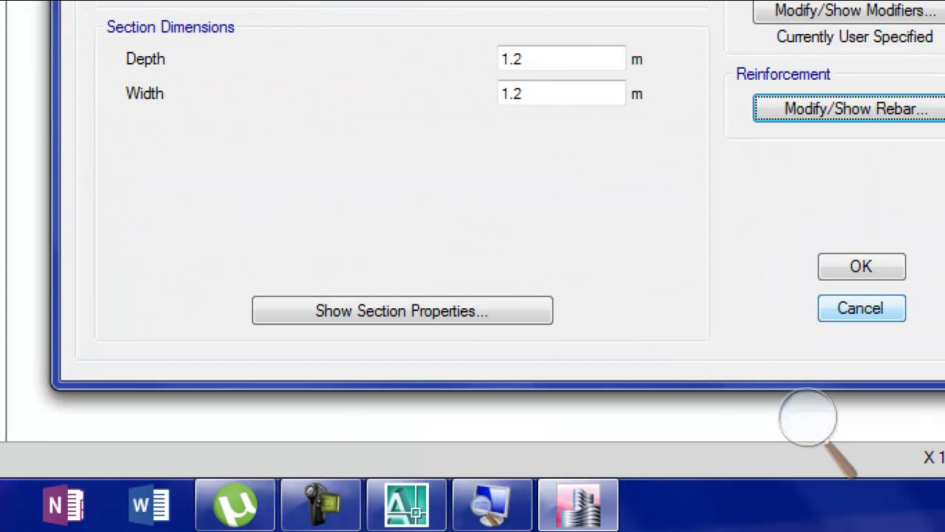
{"action": "key", "text": "Return"}
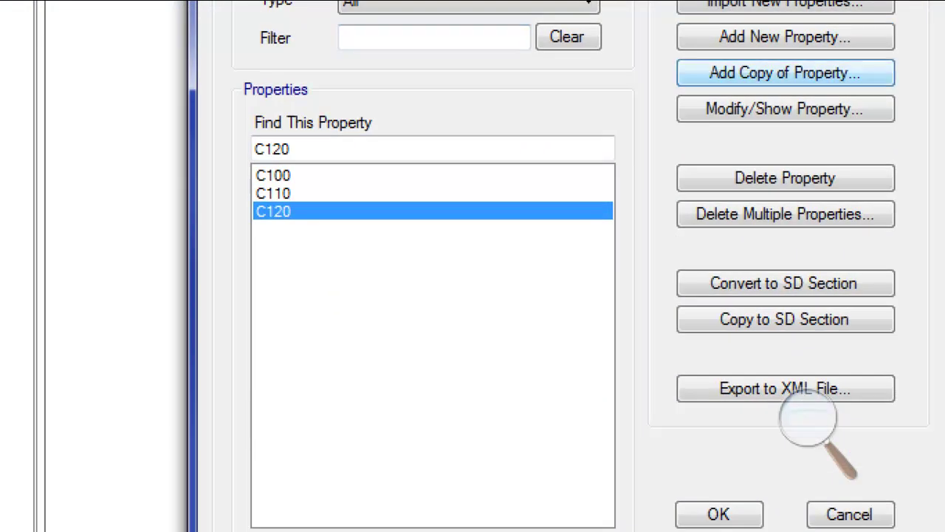
Add a copy of section C120 named C130, with depth and width set to 1.3 m
{"action": "key", "text": "Return"}
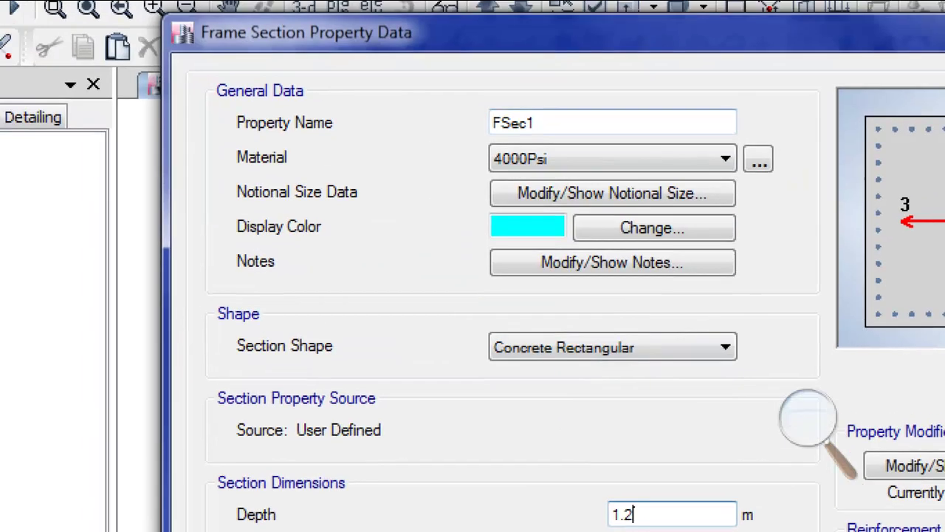
{"action": "left_click", "coordinate": [442, 0]}
{"action": "type", "text": "C130"}
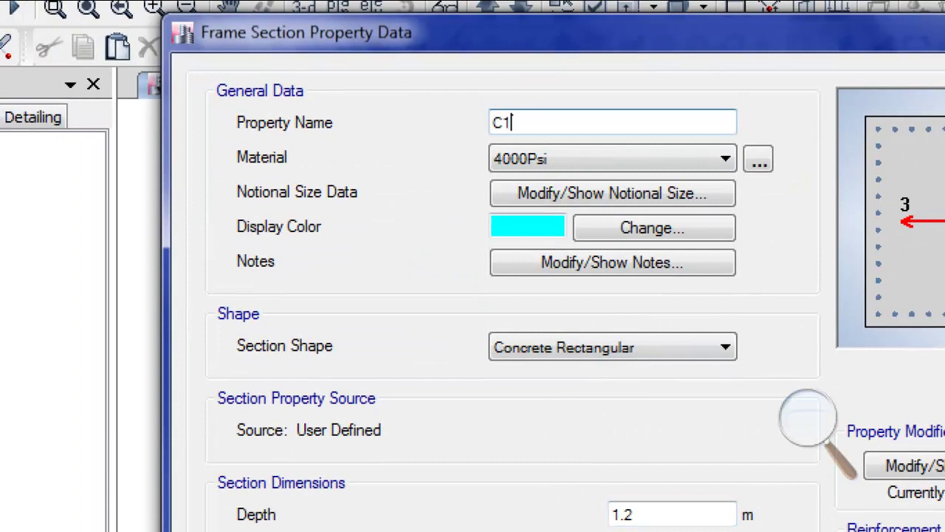
{"action": "left_click", "coordinate": [561, 347]}
{"action": "double_click", "coordinate": [537, 347]}
{"action": "type", "text": "1.3"}
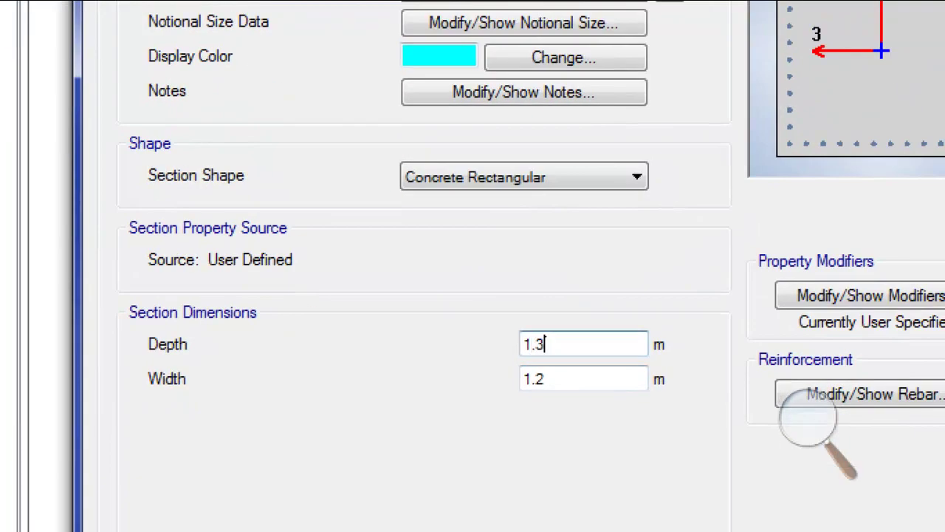
{"action": "key", "text": "Tab"}
{"action": "type", "text": "1.3"}
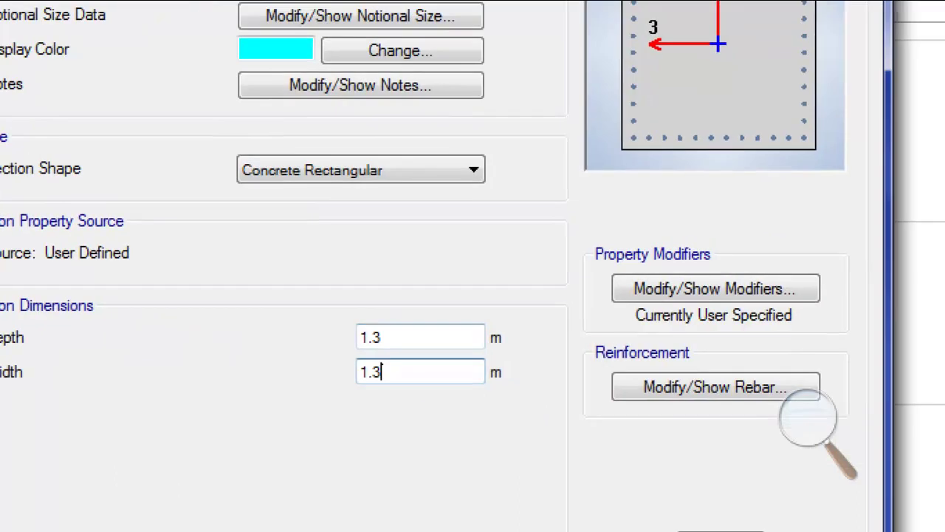
Set section C130's longitudinal bars to 13 along both the 3-dir and 2-dir faces, and accept the section
{"action": "left_click", "coordinate": [927, 395]}
{"action": "left_click", "coordinate": [628, 264]}
{"action": "double_click", "coordinate": [625, 263]}
{"action": "type", "text": "13"}
{"action": "key", "text": "Tab"}
{"action": "type", "text": "13"}
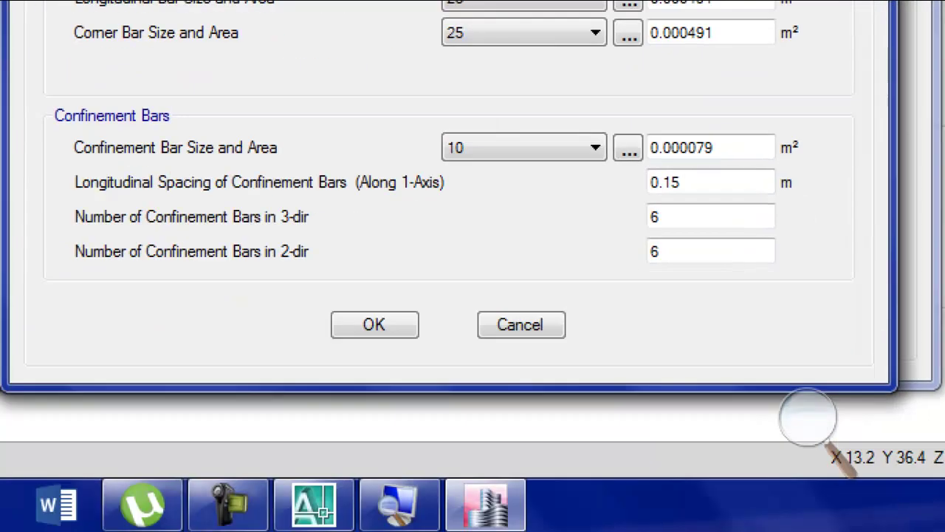
{"action": "key", "text": "Return"}
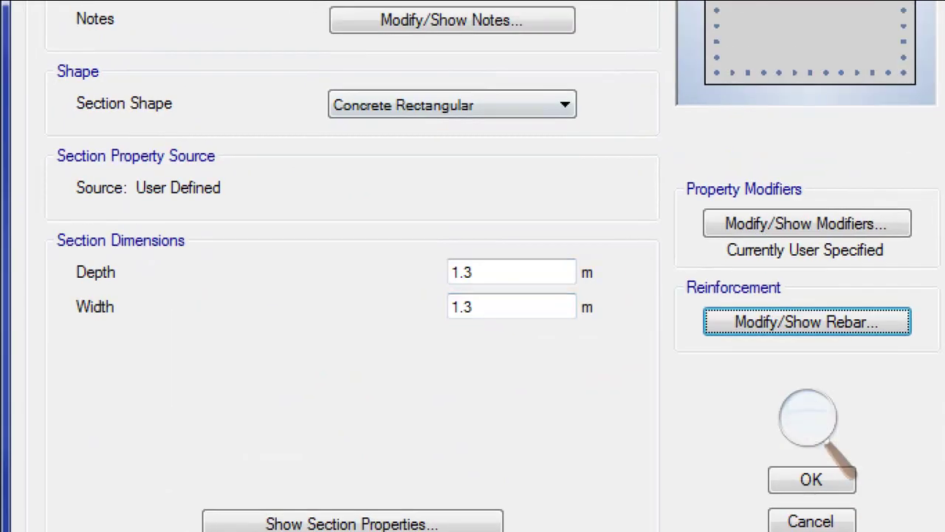
{"action": "key", "text": "Return"}
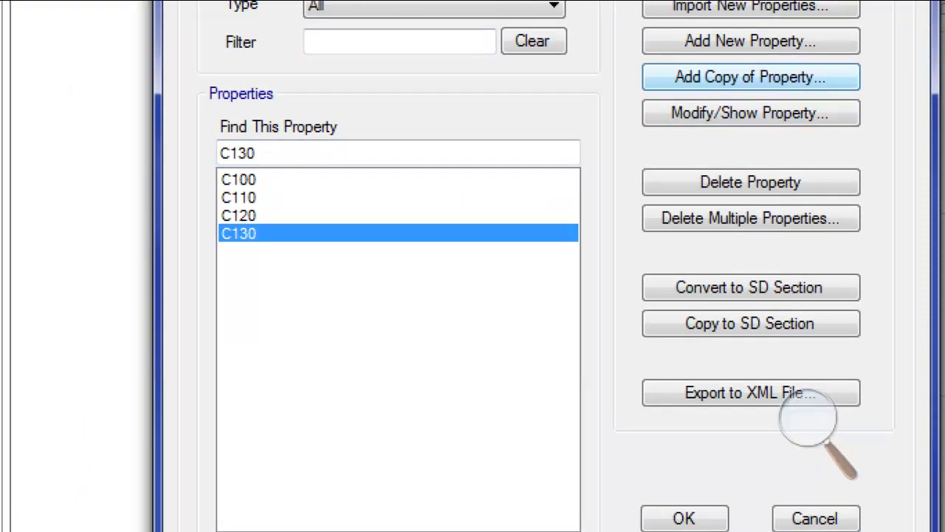
Add a copy of section C130 and set its longitudinal bars to 14 along both the 3-dir and 2-dir faces
{"action": "key", "text": "Return"}
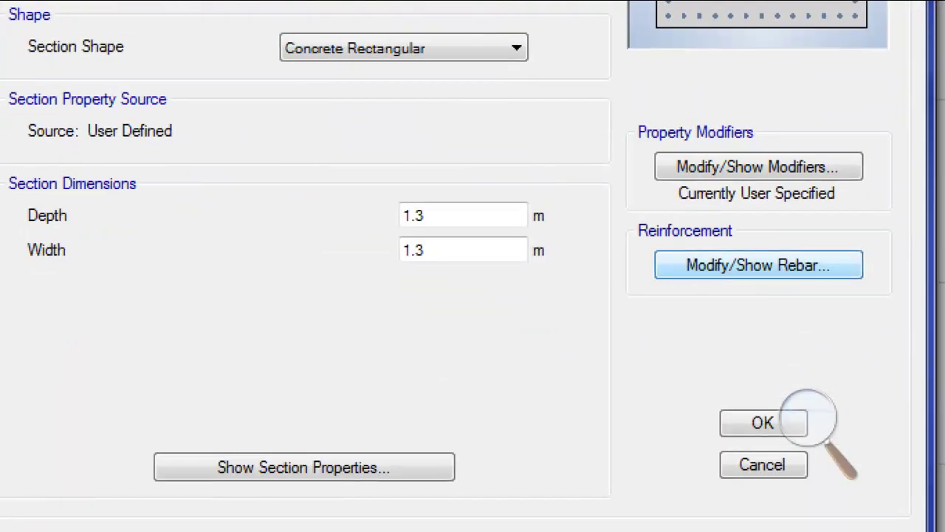
{"action": "key", "text": "Return"}
{"action": "key", "text": "shift+Tab"}
{"action": "key", "text": "shift+Tab"}
{"action": "key", "text": "shift+Tab"}
{"action": "key", "text": "shift+Tab"}
{"action": "key", "text": "shift+Tab"}
{"action": "key", "text": "shift+Tab"}
{"action": "key", "text": "shift+Tab"}
{"action": "key", "text": "shift+Tab"}
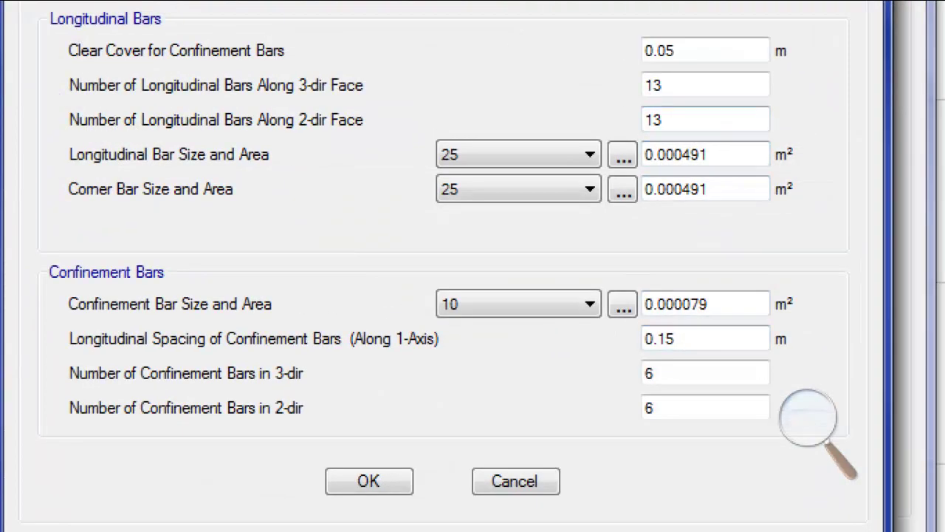
{"action": "type", "text": "14"}
{"action": "key", "text": "Tab"}
{"action": "type", "text": "14"}
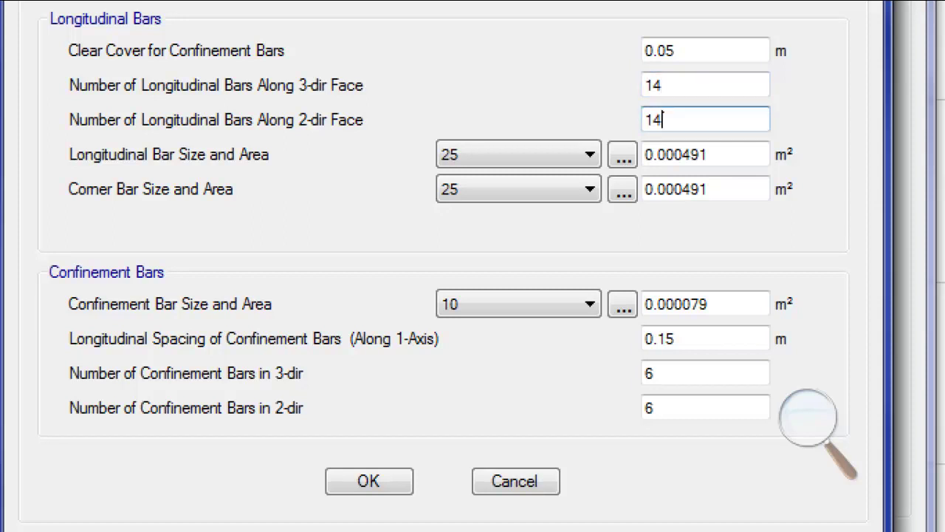
{"action": "key", "text": "Return"}
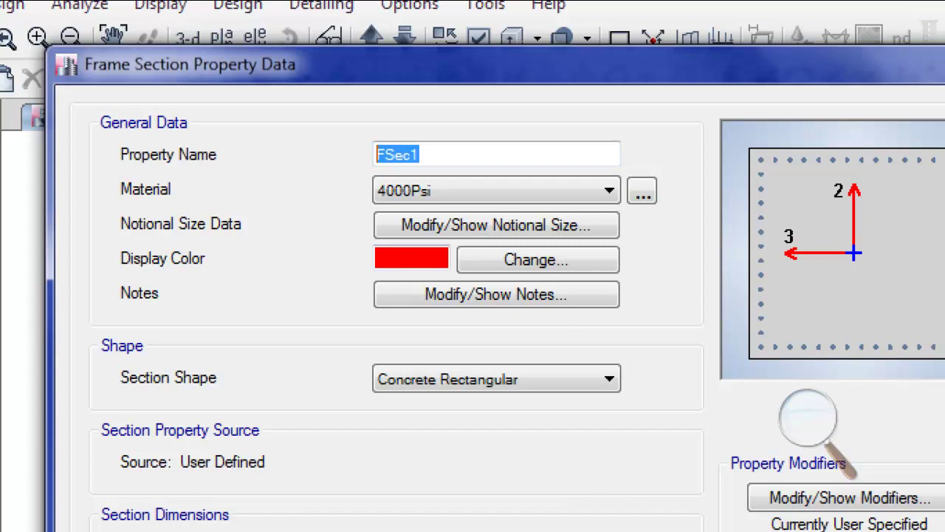
Name the copied section C140, set its depth and width to 1.4 m, and accept it
{"action": "type", "text": "C140"}
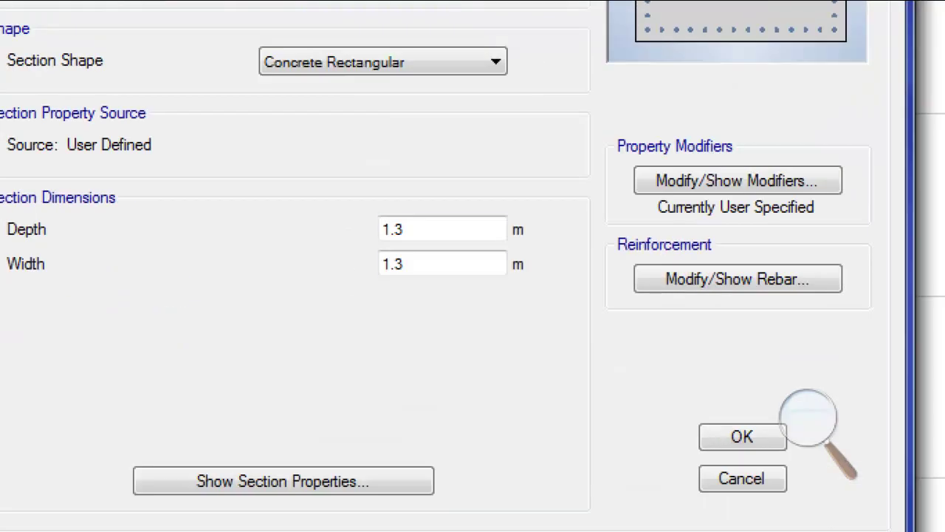
{"action": "key", "text": "Tab"}
{"action": "type", "text": "140"}
{"action": "key", "text": "shift+Home"}
{"action": "type", "text": "1."}
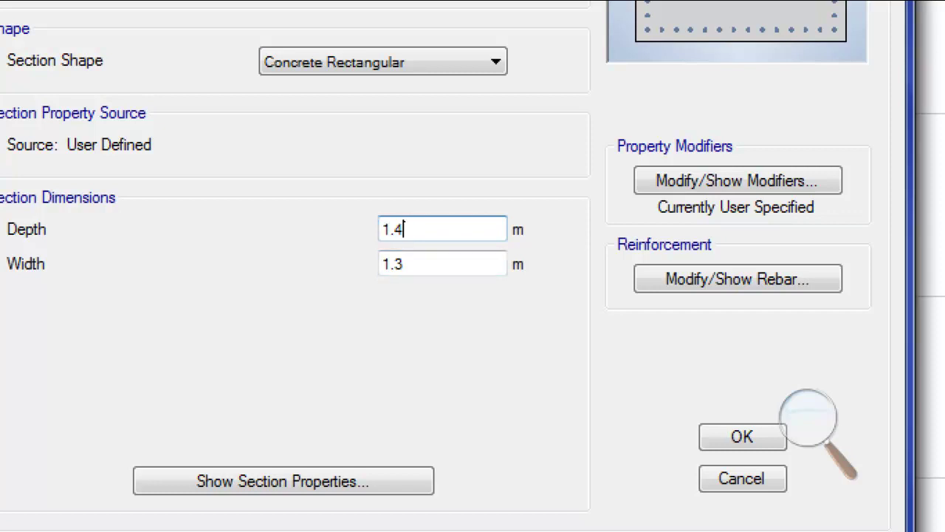
{"action": "key", "text": "Tab"}
{"action": "type", "text": "1.4"}
{"action": "key", "text": "Return"}
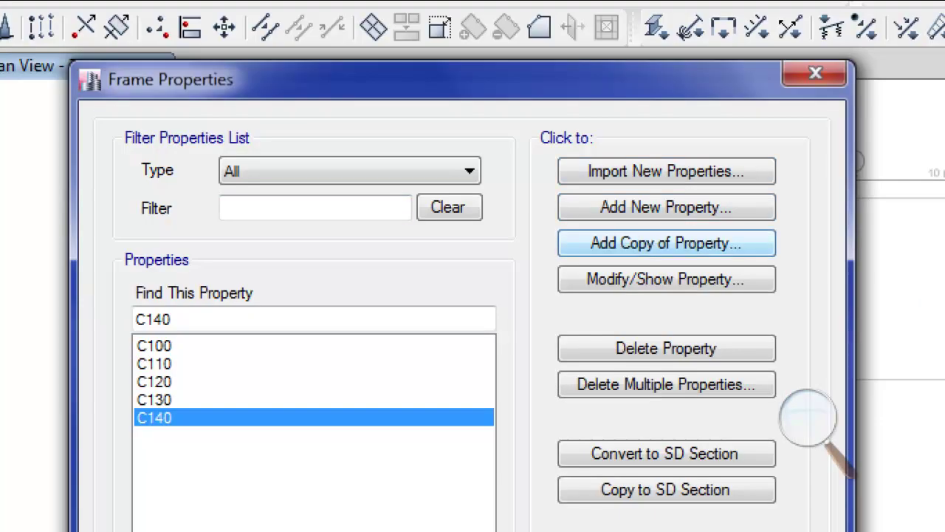
Add a copy of section C140 named C150, with depth and width set to 1.5 m
{"action": "key", "text": "Return"}
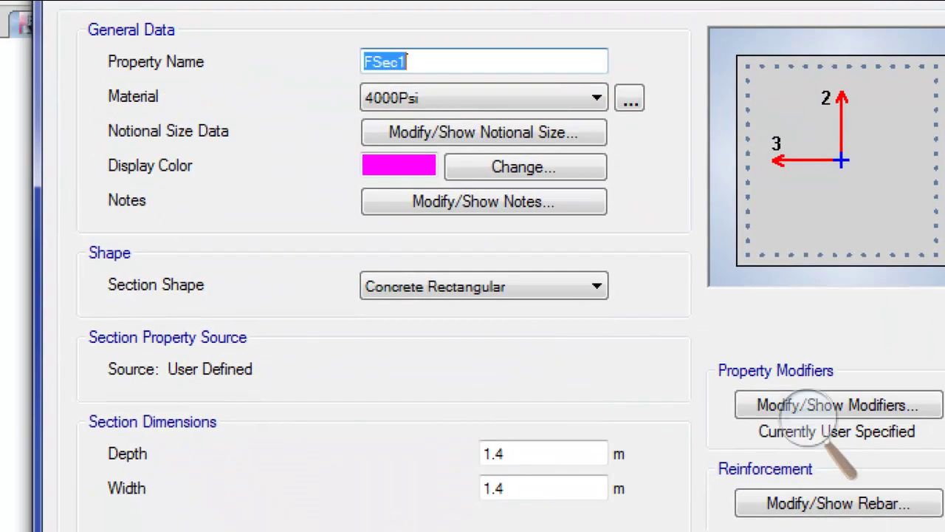
{"action": "type", "text": "C150"}
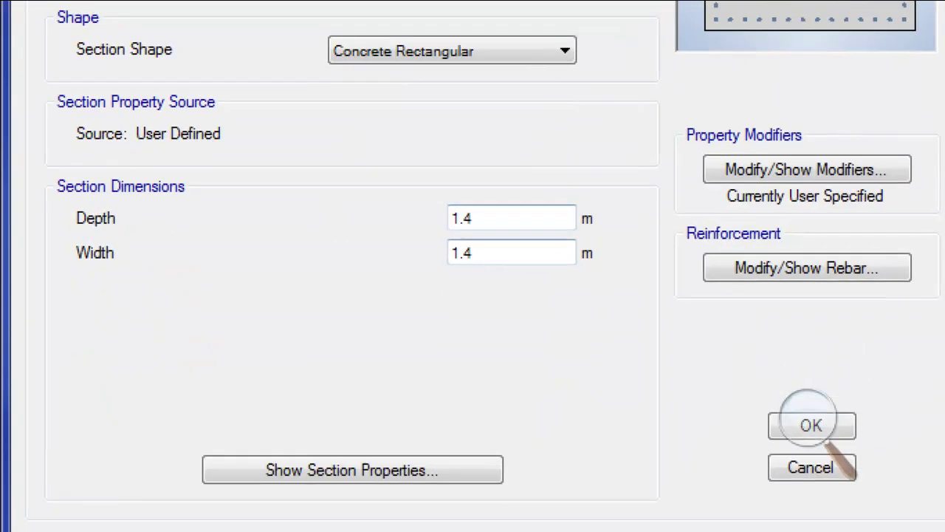
{"action": "left_click", "coordinate": [510, 454]}
{"action": "double_click", "coordinate": [493, 453]}
{"action": "type", "text": "1.5"}
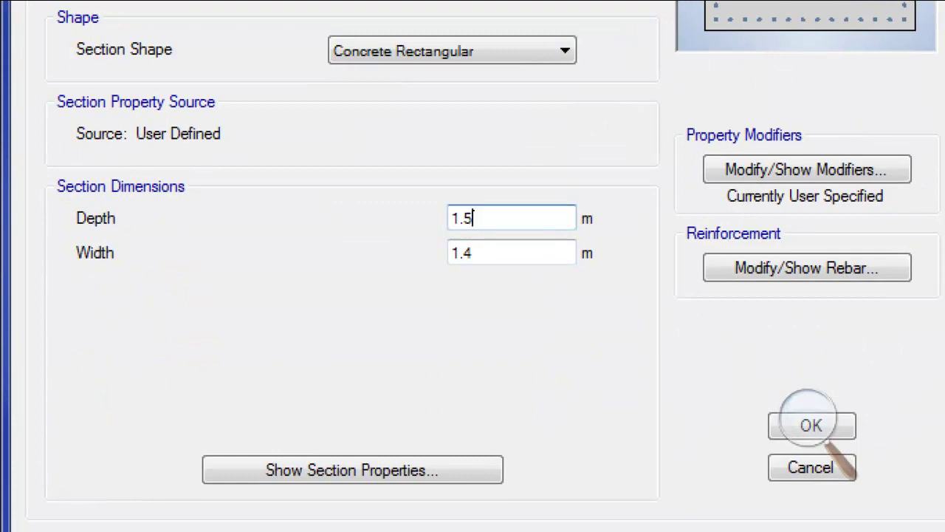
{"action": "key", "text": "Tab"}
{"action": "type", "text": "1.5"}
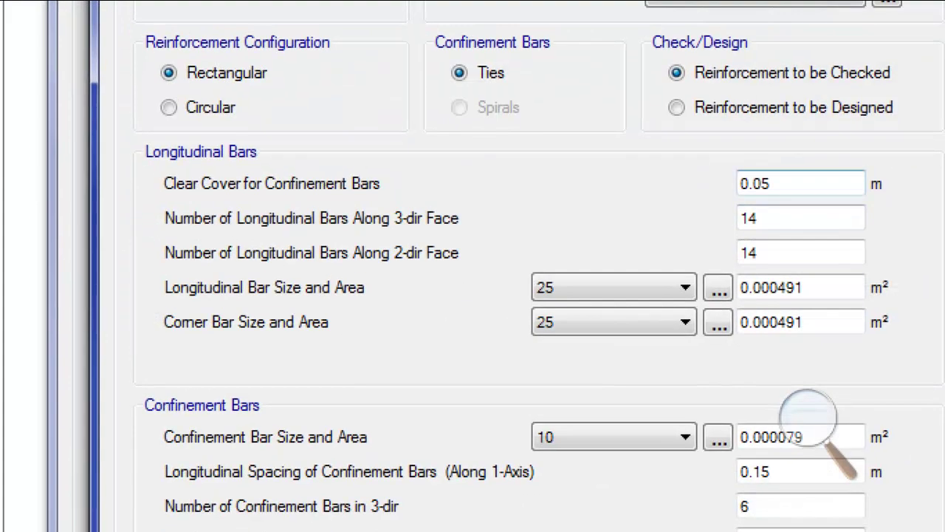
Set section C150's longitudinal bars to 15 along both the 3-dir and 2-dir faces, and accept the section
{"action": "key", "text": "Tab"}
{"action": "type", "text": "15"}
{"action": "key", "text": "Tab"}
{"action": "type", "text": "15"}
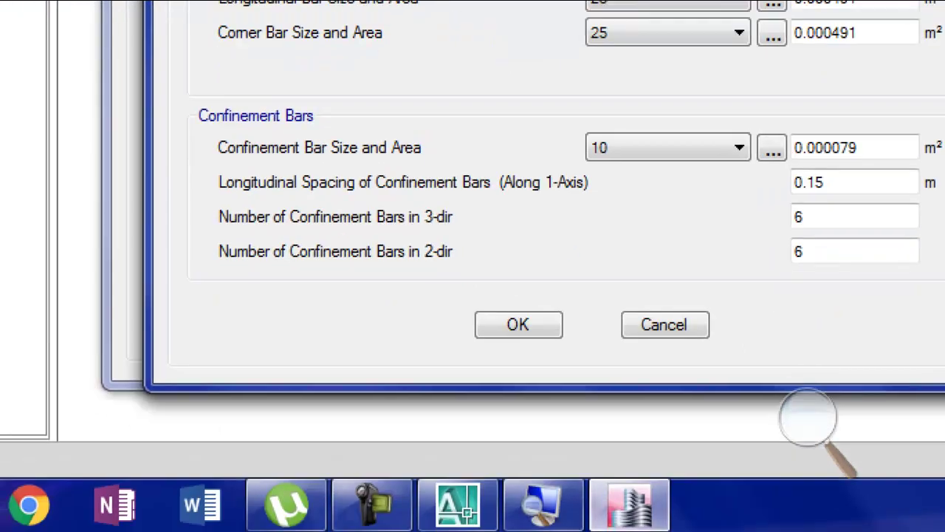
{"action": "key", "text": "Return"}
{"action": "key", "text": "Return"}
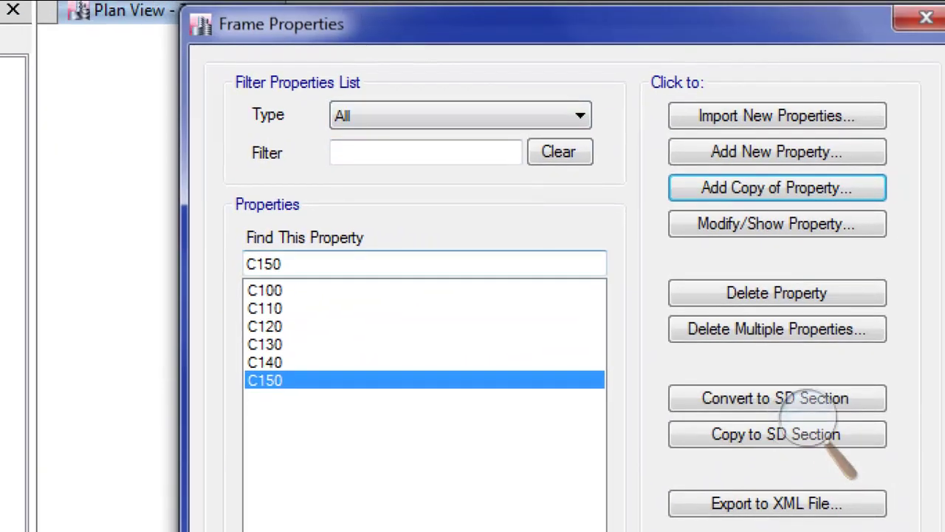
{"action": "left_click", "coordinate": [265, 362]}
{"action": "left_click", "coordinate": [266, 308]}
{"action": "left_click", "coordinate": [266, 290]}
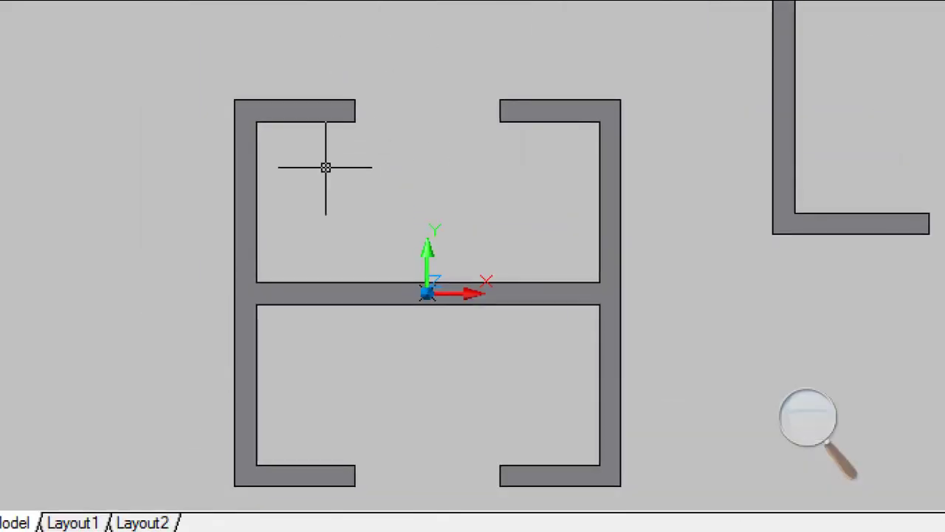
Switch to AutoCAD and draw a horizontal line between the side walls' inner faces, 3 units above the middle wall's upper edge
{"action": "type", "text": "L"}
{"action": "key", "text": "Return"}
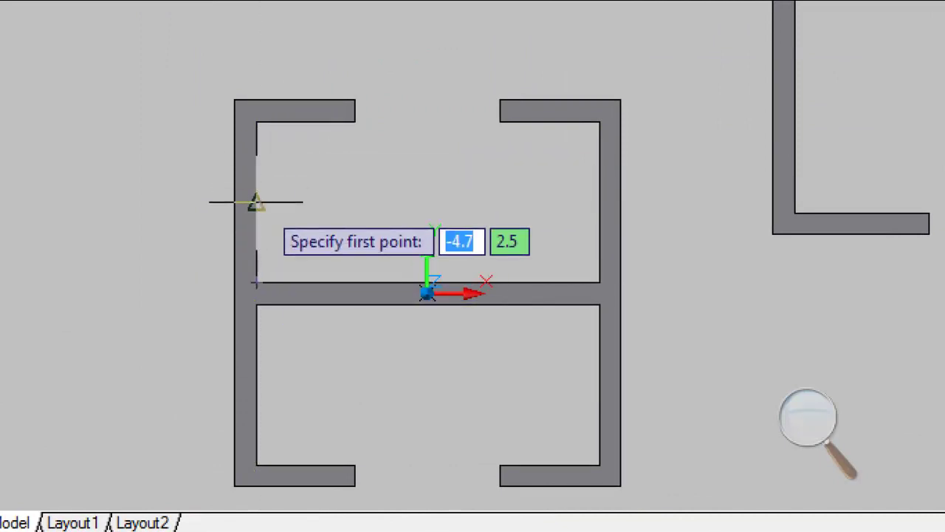
{"action": "type", "text": "3"}
{"action": "key", "text": "Return"}
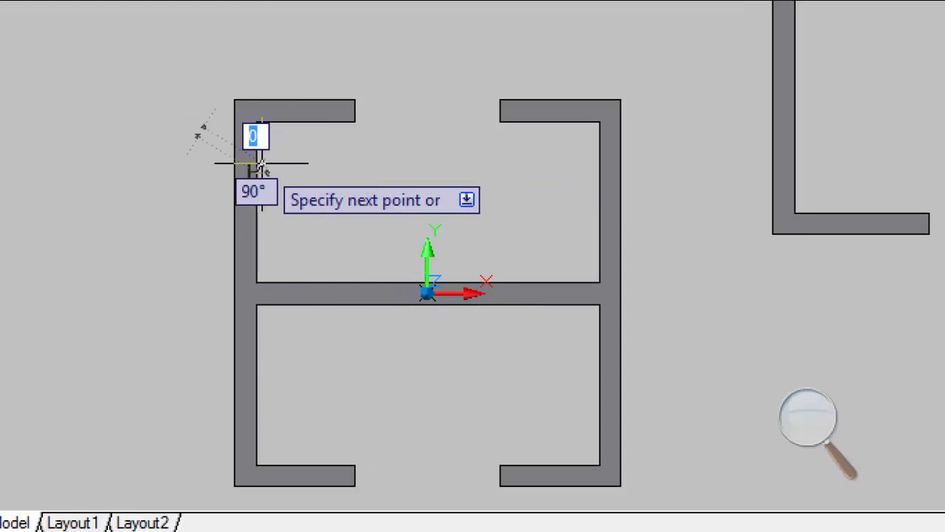
{"action": "left_click", "coordinate": [599, 172]}
{"action": "key", "text": "Return"}
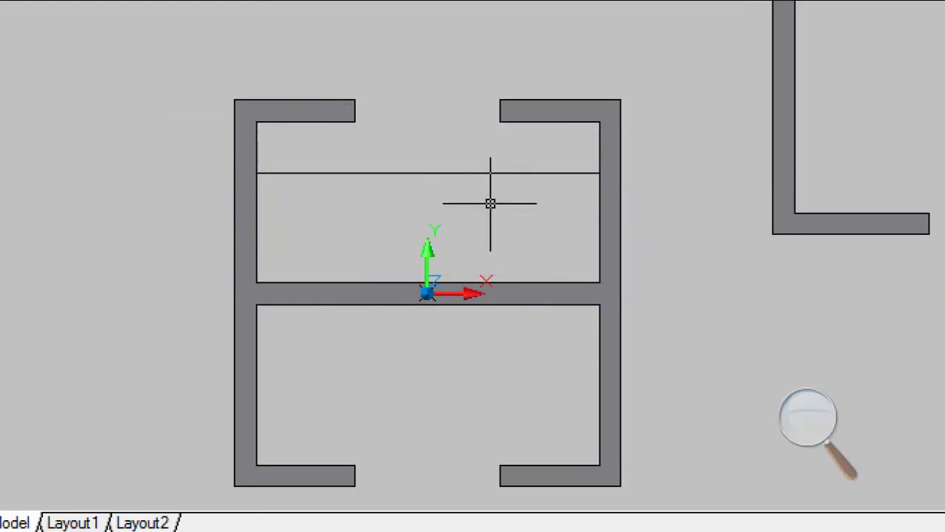
Draw two crossing diagonals between opposite corners of the rectangle enclosed by the new line, the side walls and the middle wall
{"action": "key", "text": "Return"}
{"action": "left_click", "coordinate": [598, 174]}
{"action": "left_click", "coordinate": [256, 282]}
{"action": "key", "text": "Return"}
{"action": "key", "text": "Return"}
{"action": "left_click", "coordinate": [257, 174]}
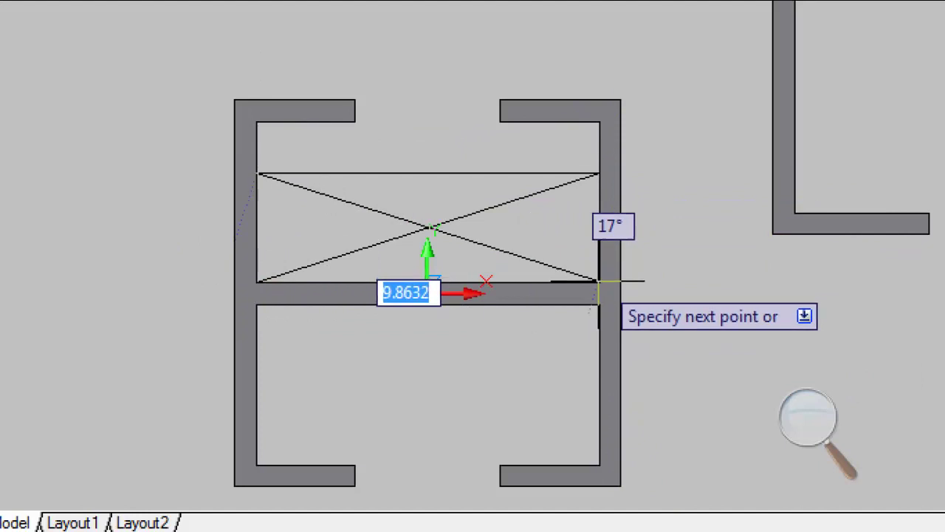
{"action": "left_click", "coordinate": [599, 281]}
{"action": "key", "text": "Return"}
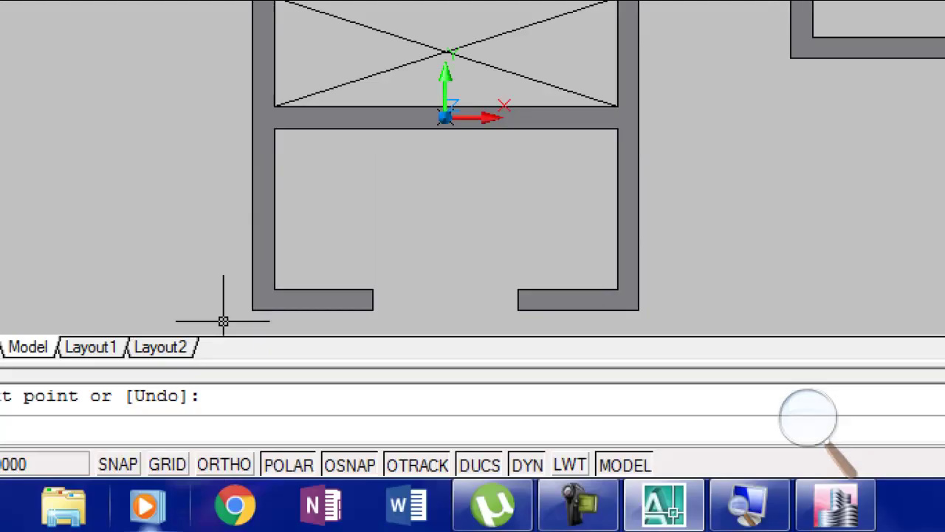
Switch to ETABS and add a new concrete rectangular frame section named B20*70 with depth 0.7 m and width 0.2 m
{"action": "mouse_move", "coordinate": [836, 505]}
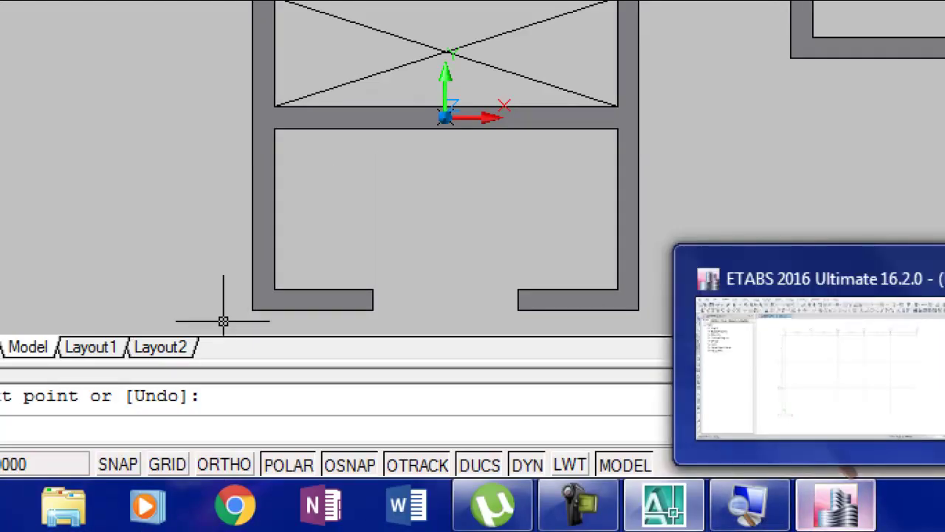
{"action": "left_click", "coordinate": [836, 506]}
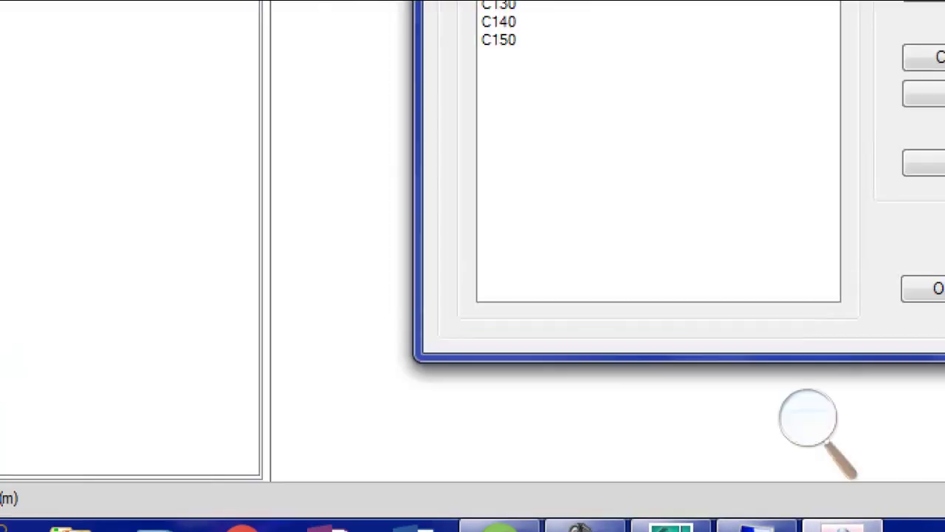
{"action": "left_click", "coordinate": [681, 123]}
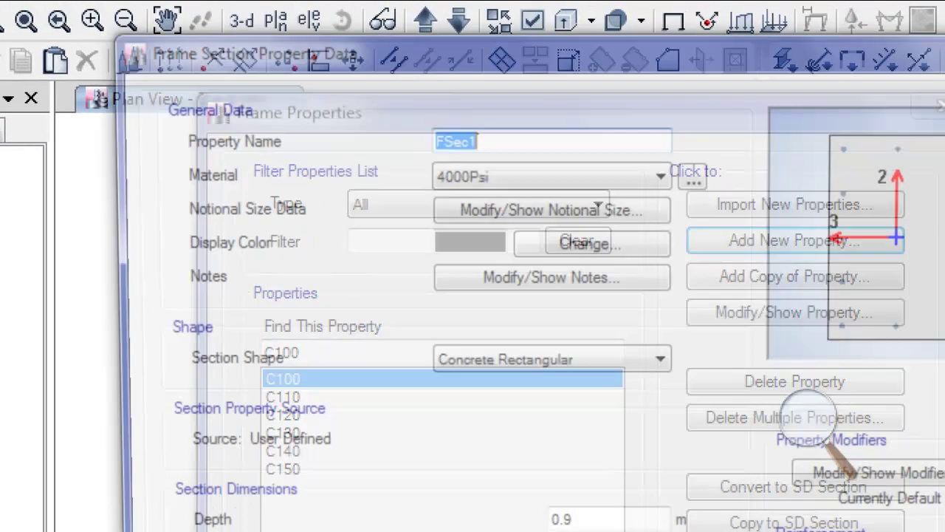
{"action": "type", "text": "B20*70"}
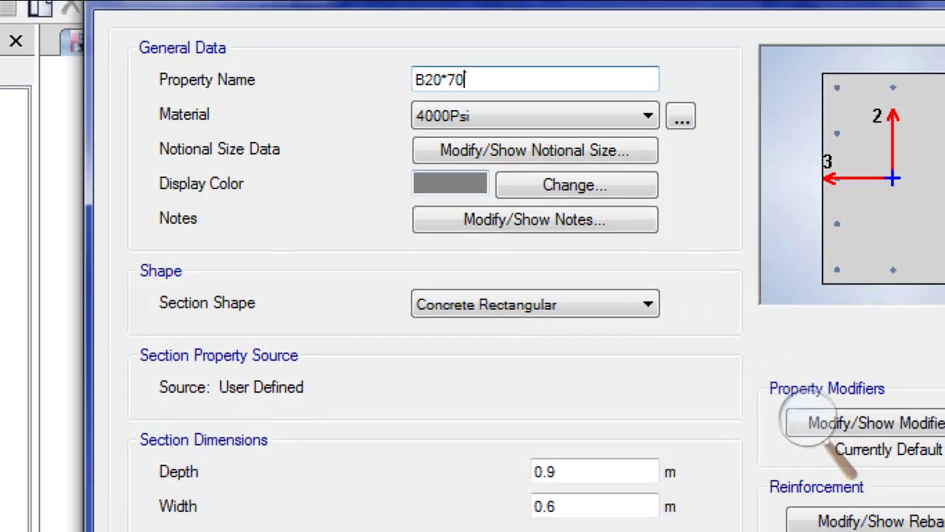
{"action": "key", "text": "Tab"}
{"action": "type", "text": "0.7"}
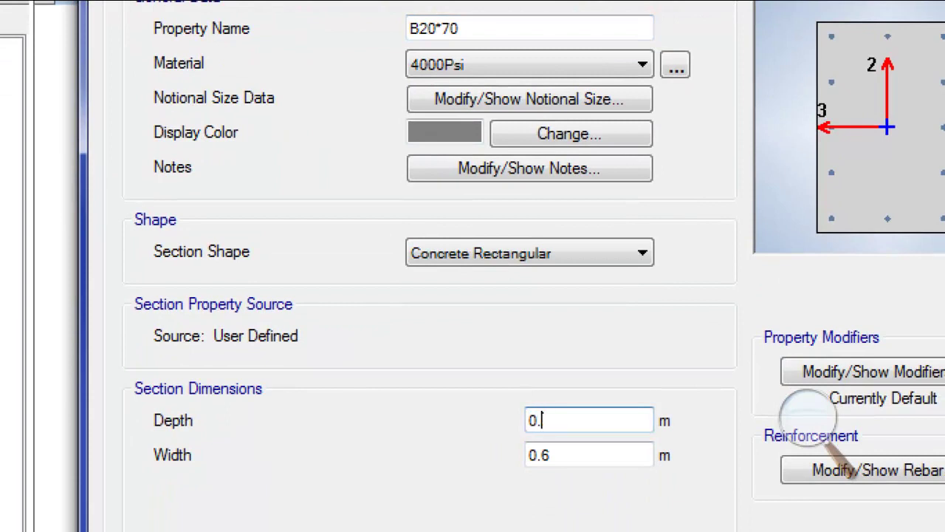
{"action": "key", "text": "Tab"}
{"action": "type", "text": "0.2"}
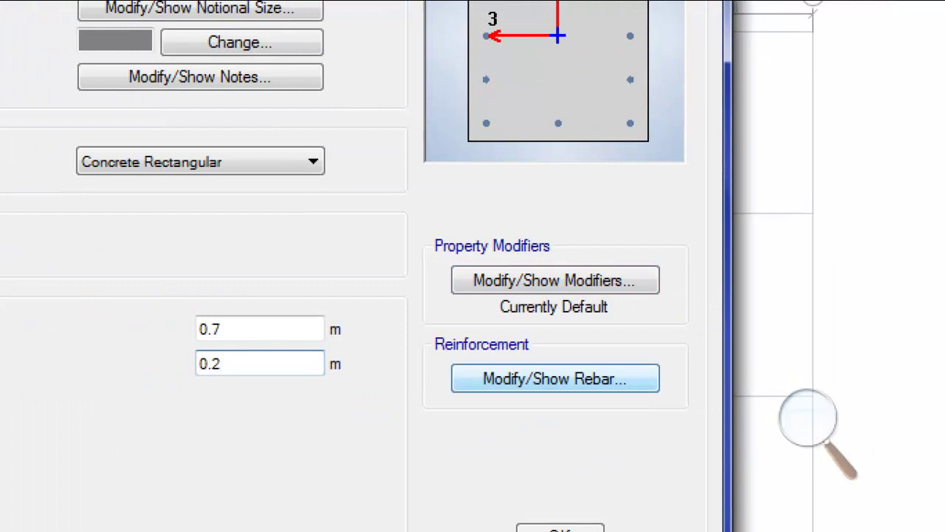
Set section B20*70's stiffness modifiers for moment of inertia about the 2 and 3 axes to 0.35
{"action": "left_click", "coordinate": [556, 378]}
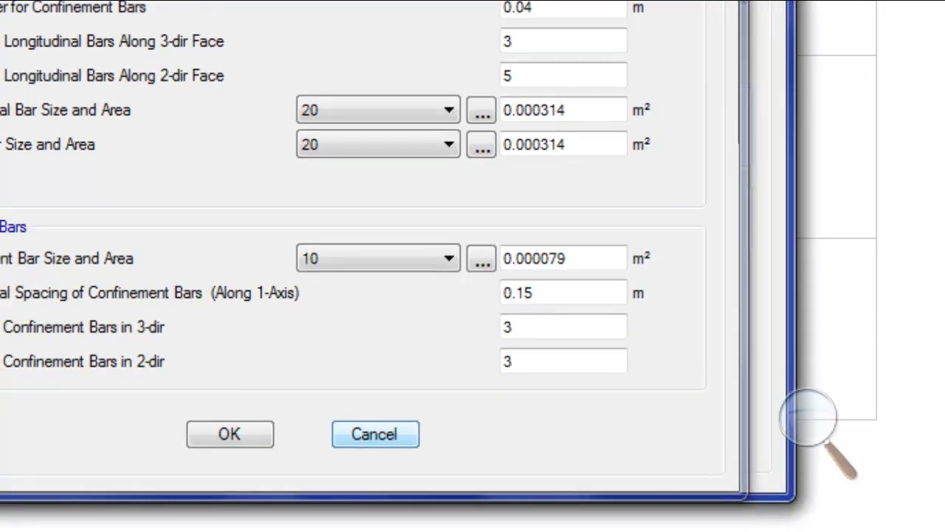
{"action": "left_click", "coordinate": [374, 433]}
{"action": "left_click", "coordinate": [610, 122]}
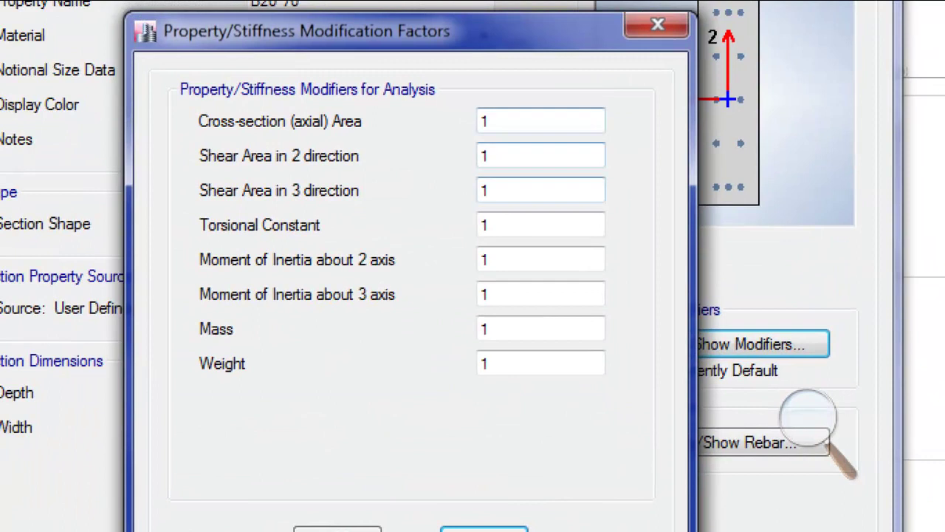
{"action": "double_click", "coordinate": [510, 259]}
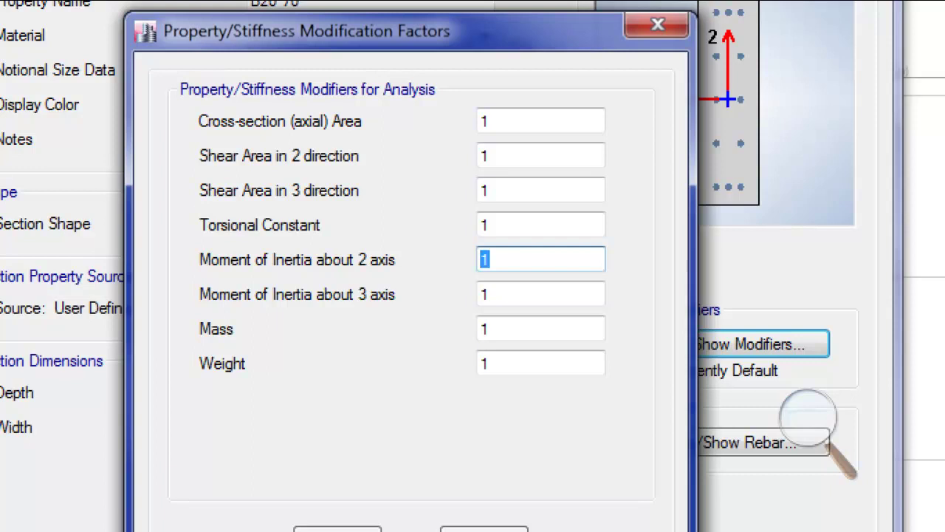
{"action": "type", "text": "0.35"}
{"action": "key", "text": "Tab"}
{"action": "type", "text": "0.35"}
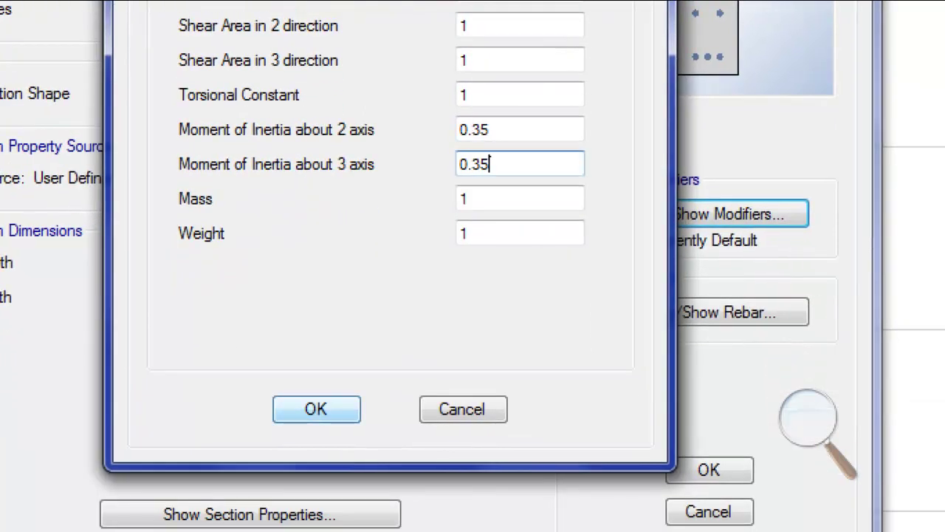
{"action": "key", "text": "Return"}
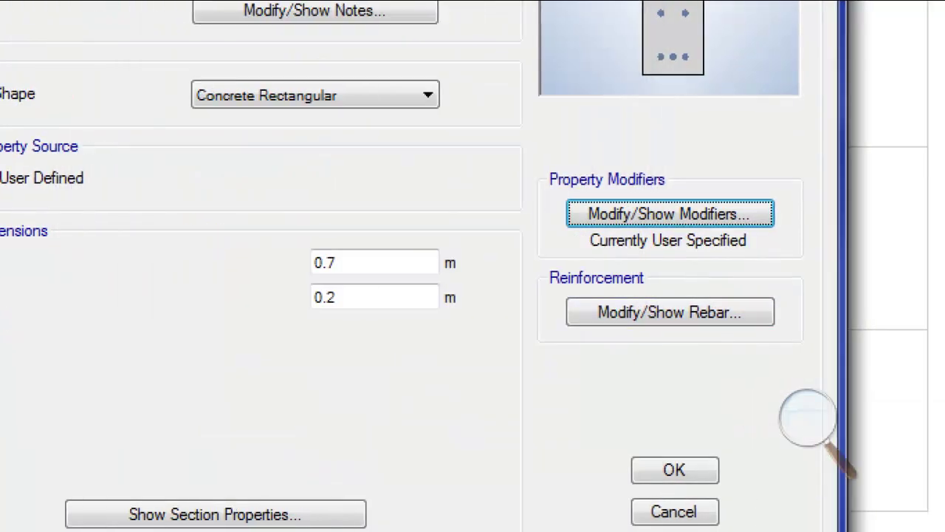
Set section B20*70's reinforcement to M3 Design Only (Beam) with top and bottom bar covers of .05 m
{"action": "key", "text": "Tab"}
{"action": "key", "text": "Return"}
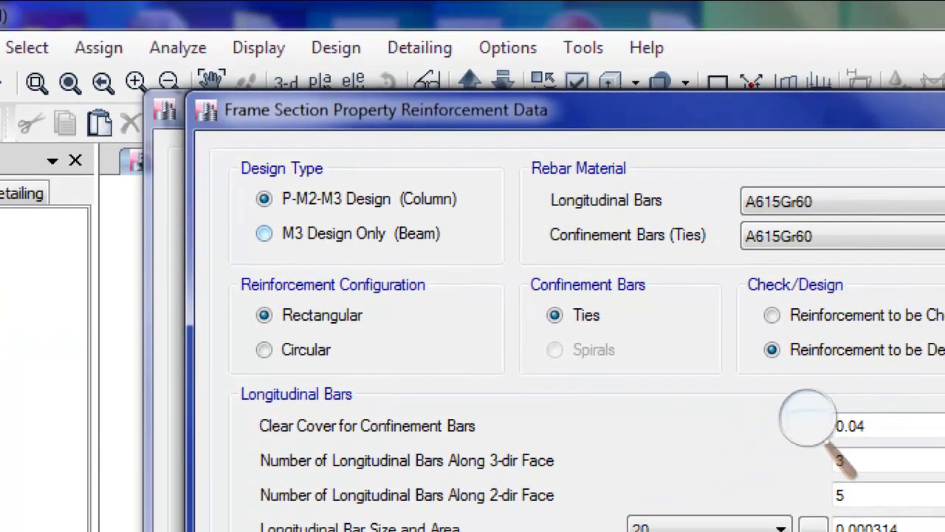
{"action": "key", "text": "Down"}
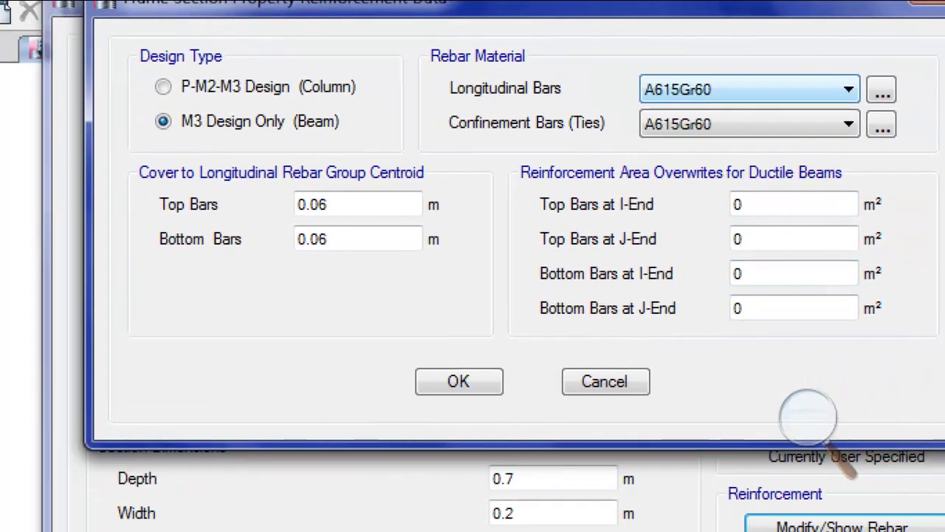
{"action": "key", "text": "Tab"}
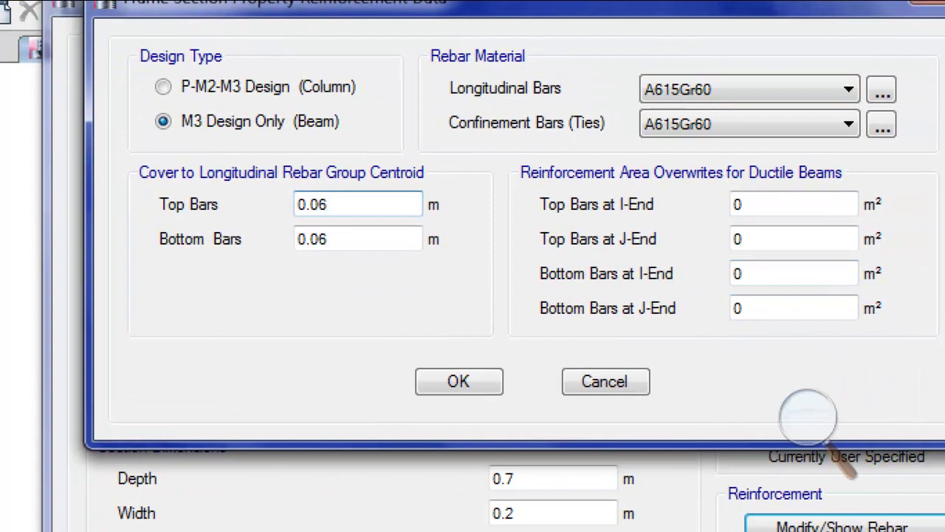
{"action": "key", "text": "shift+Home"}
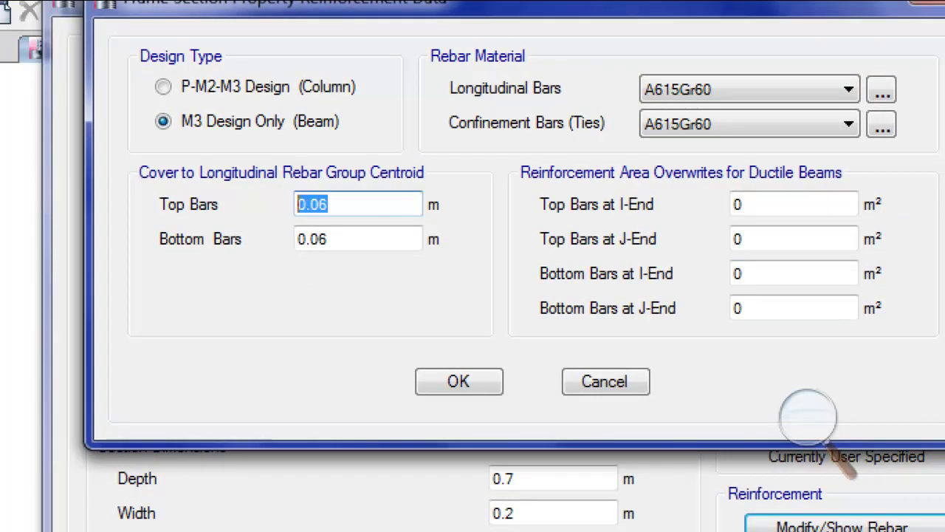
{"action": "type", "text": ".05"}
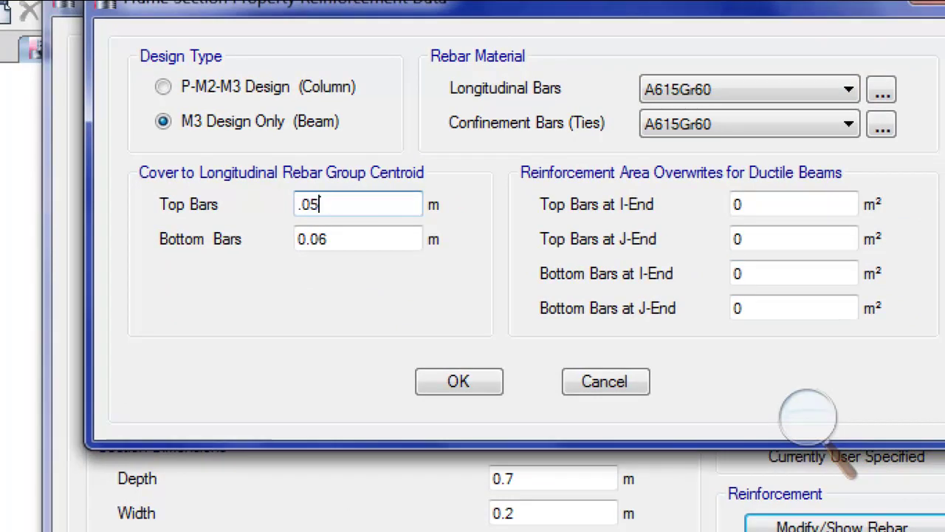
{"action": "key", "text": "Tab"}
{"action": "type", "text": ".05"}
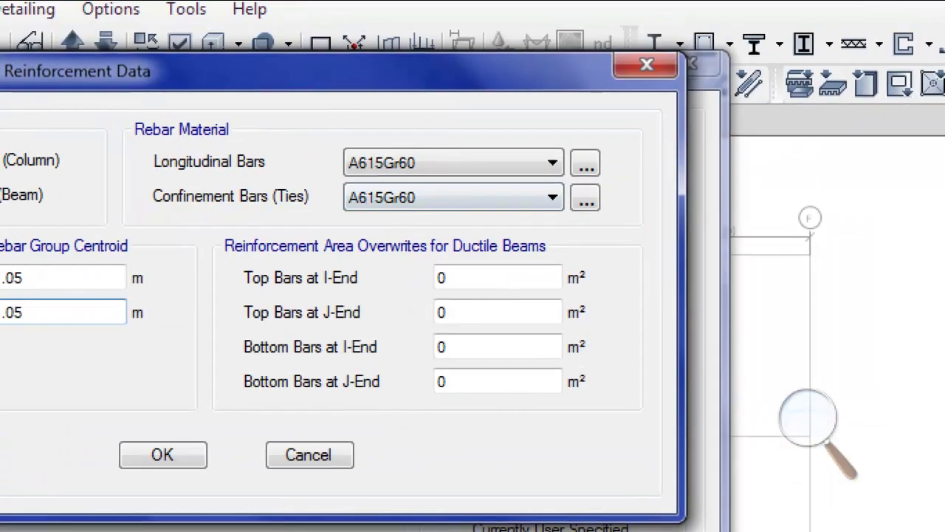
Set the reinforcement area overwrite for top bars at I-End to 2.01*6/10000 m² and copy the computed value
{"action": "key", "text": "Tab"}
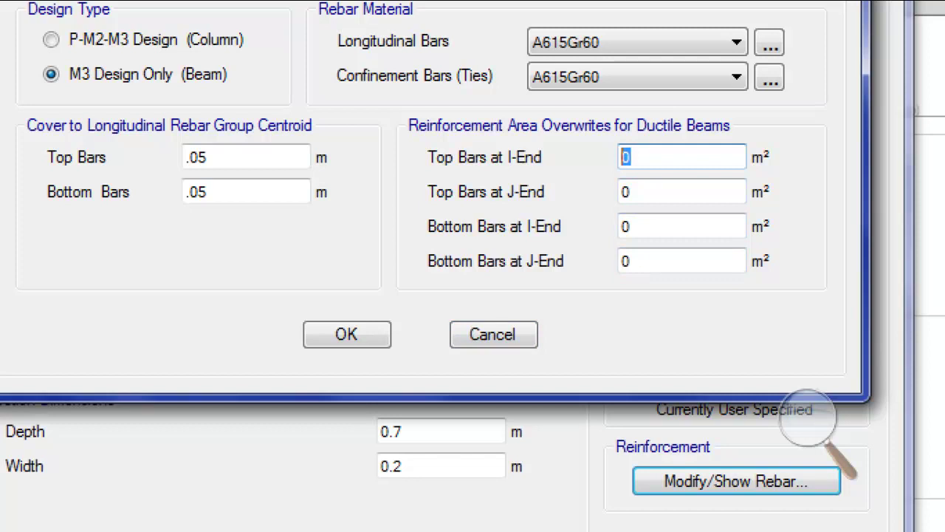
{"action": "type", "text": ".01*6"}
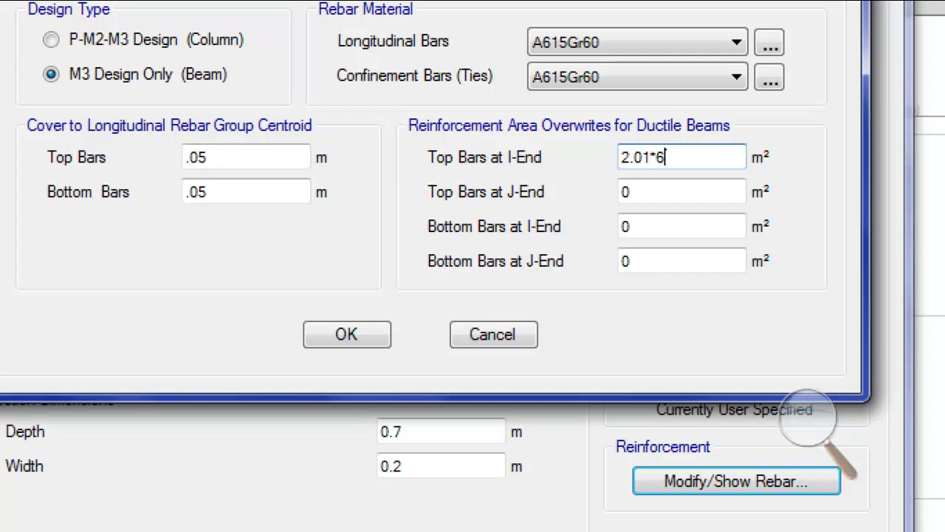
{"action": "type", "text": "/10000"}
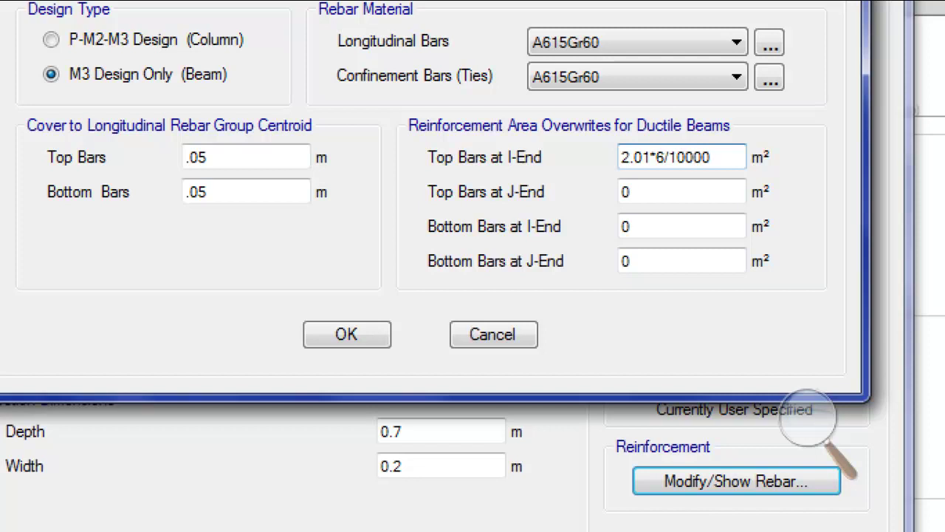
{"action": "key", "text": "Return"}
{"action": "key", "text": "End"}
{"action": "key", "text": "shift+Home"}
{"action": "key", "text": "ctrl+c"}
Paste 0.001206 m² into the top J-End and both bottom bar area overwrites, and accept section B20*70 and the frame section list
{"action": "key", "text": "Tab"}
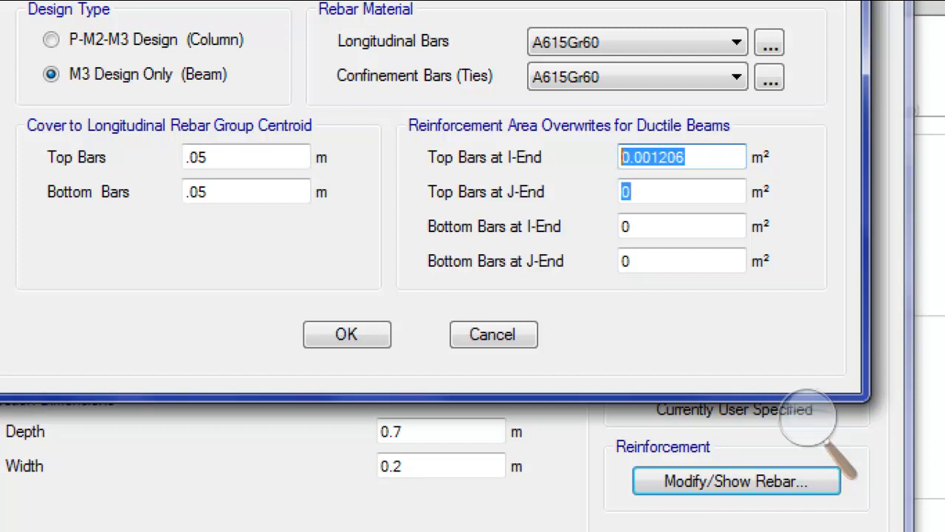
{"action": "key", "text": "ctrl+v"}
{"action": "key", "text": "Tab"}
{"action": "key", "text": "ctrl+v"}
{"action": "key", "text": "Tab"}
{"action": "key", "text": "ctrl+v"}
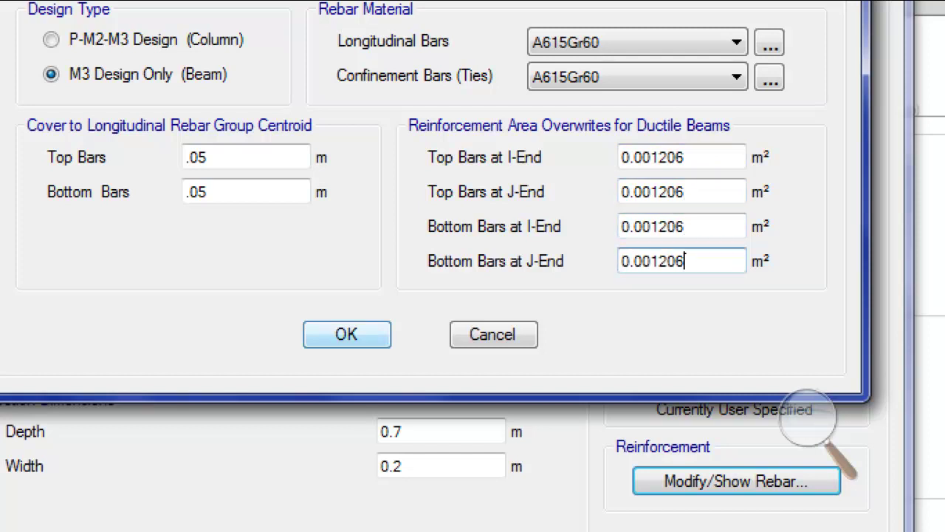
{"action": "key", "text": "Return"}
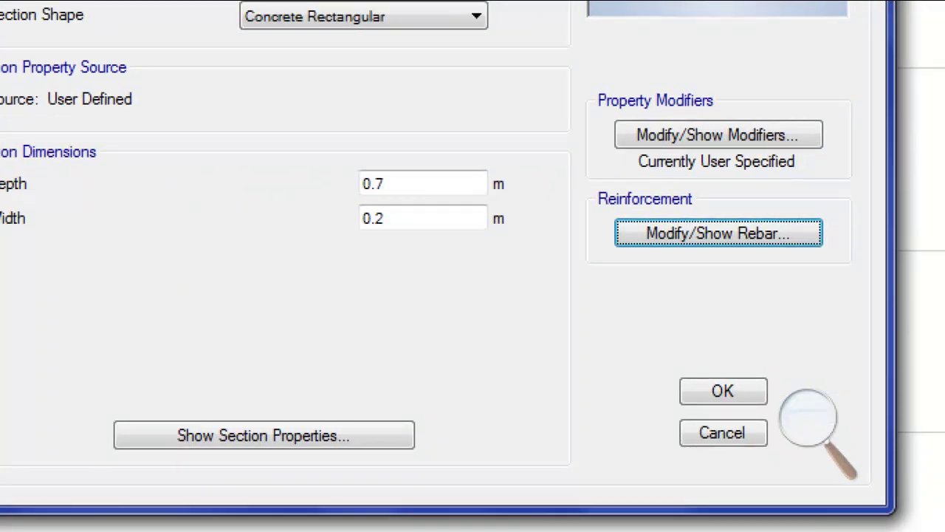
{"action": "key", "text": "Return"}
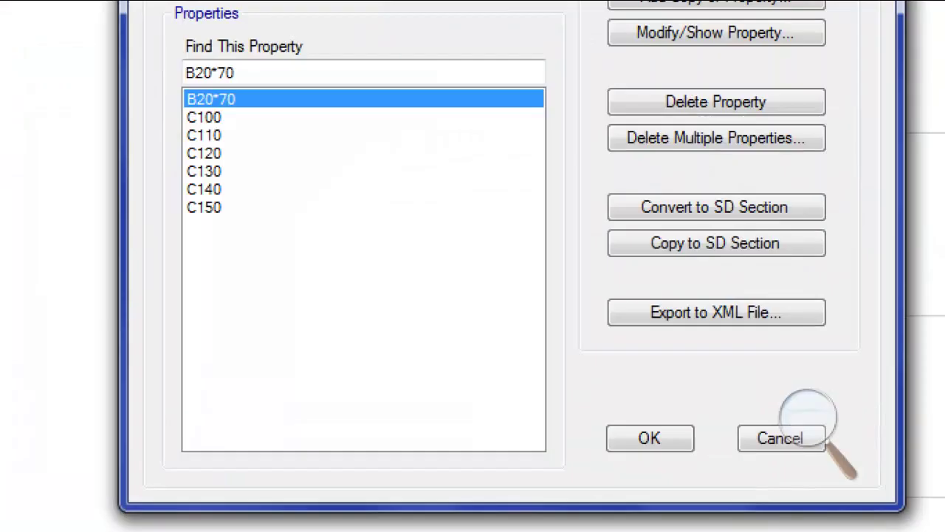
{"action": "key", "text": "Return"}
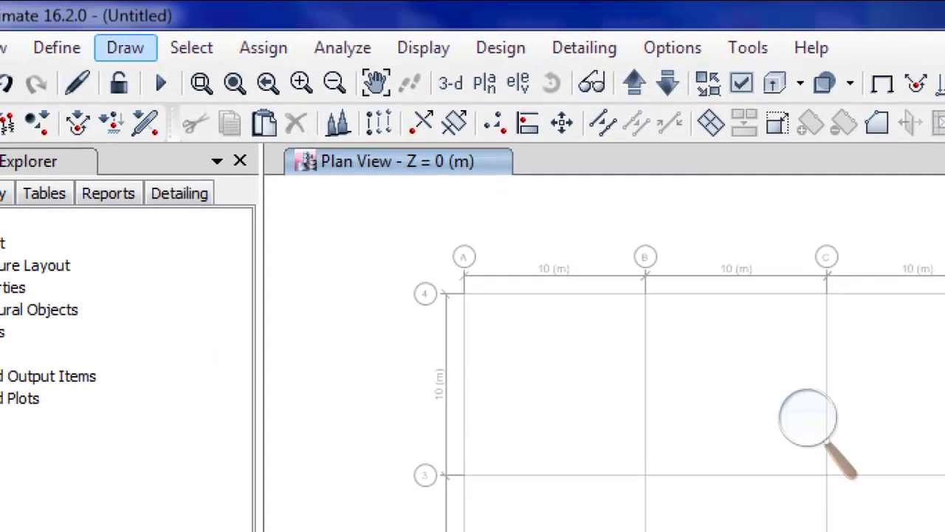
Open the slab section definitions and delete the Plank1 slab property
{"action": "left_click", "coordinate": [56, 48]}
{"action": "mouse_move", "coordinate": [141, 126]}
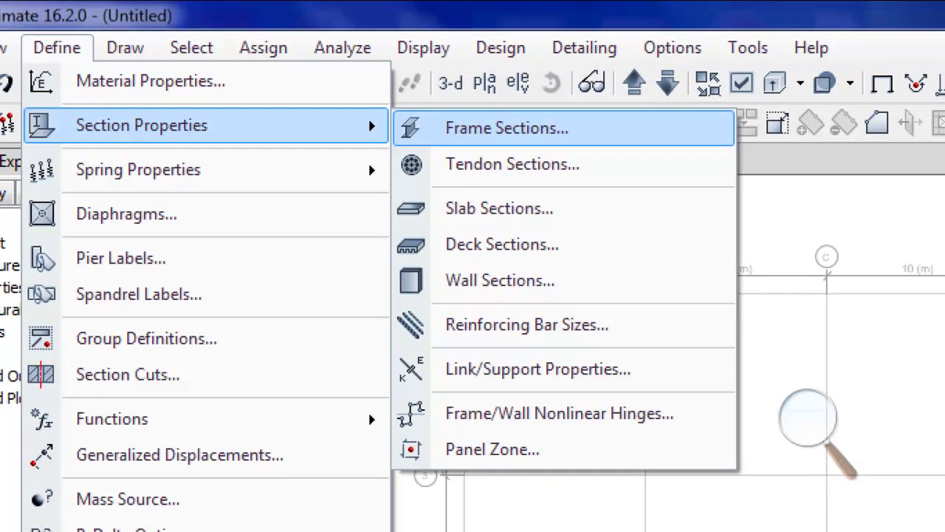
{"action": "left_click", "coordinate": [499, 209]}
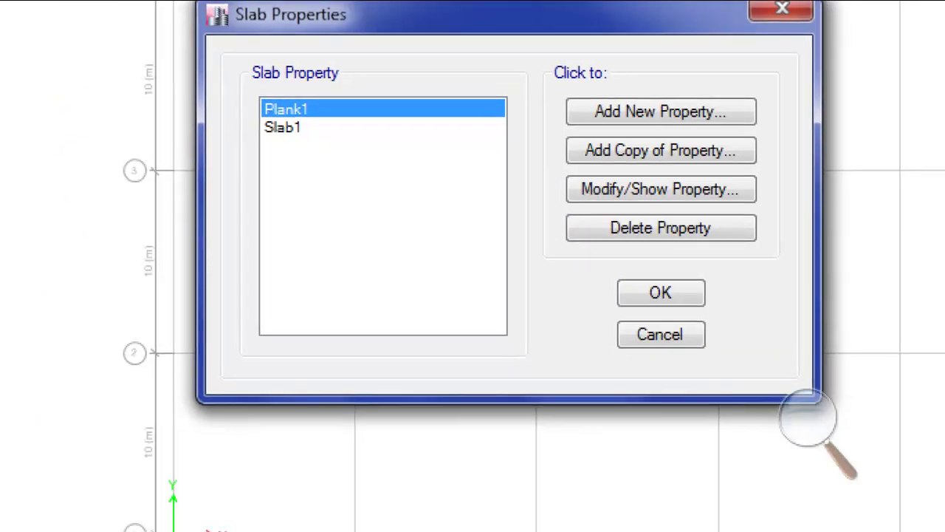
{"action": "left_click", "coordinate": [661, 228]}
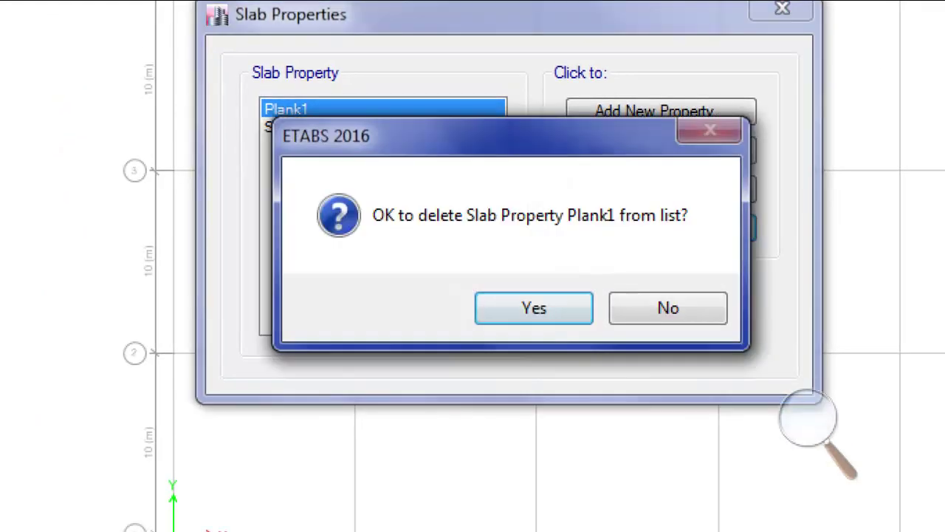
{"action": "left_click", "coordinate": [530, 306]}
Rename slab property Slab1 as T30 and set its thickness to 0.3 m
{"action": "left_click", "coordinate": [661, 189]}
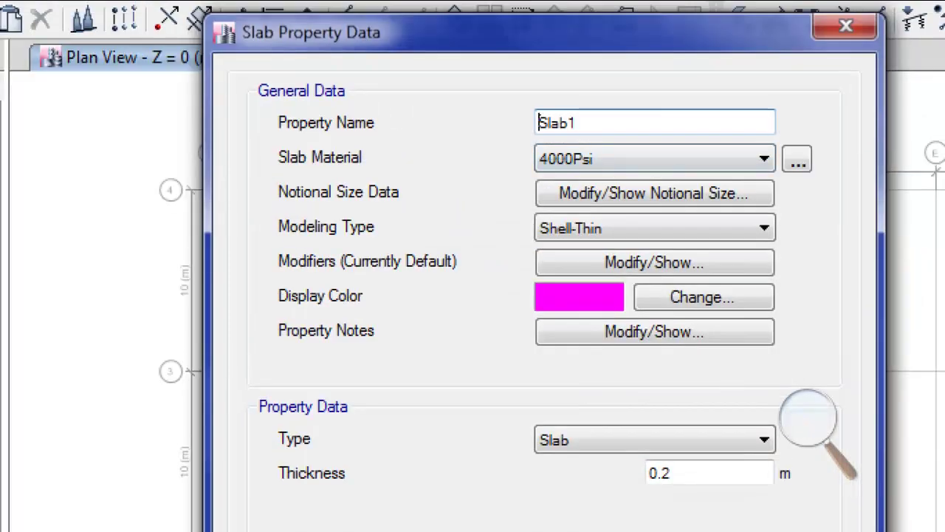
{"action": "double_click", "coordinate": [540, 123]}
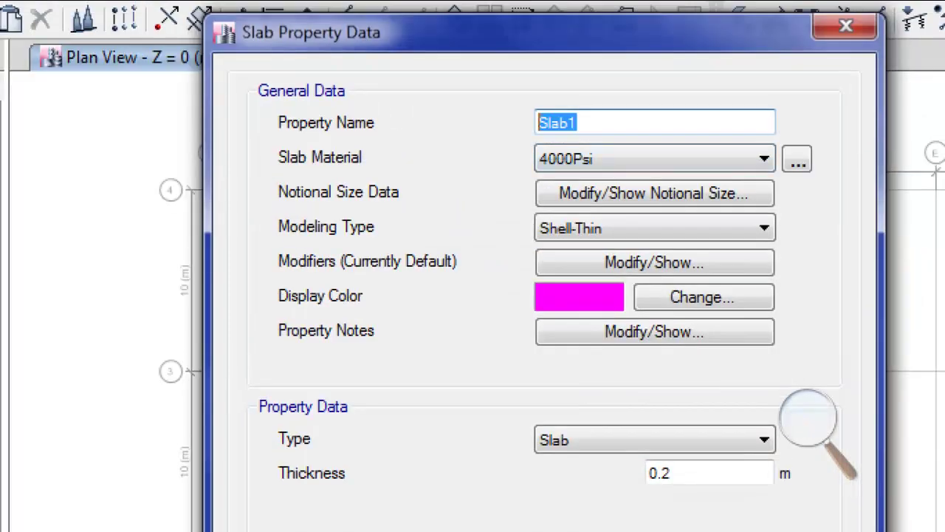
{"action": "type", "text": "T30"}
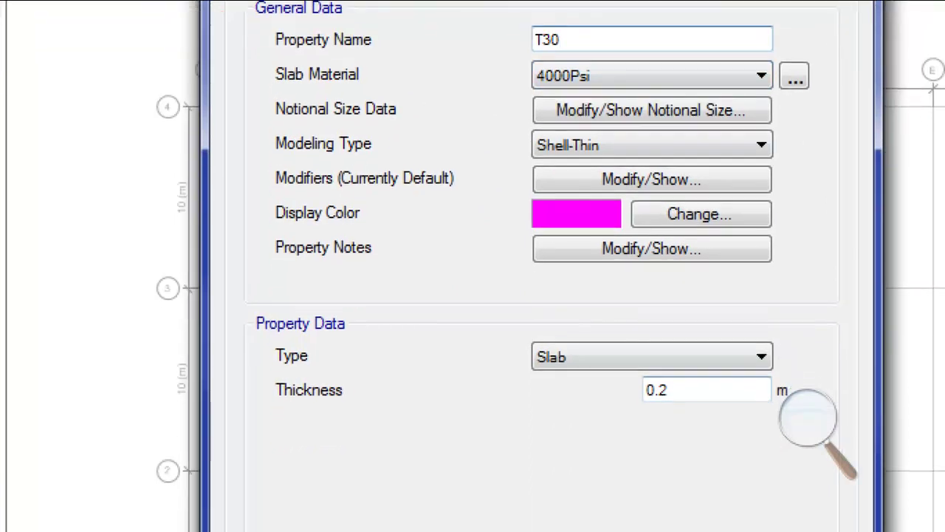
{"action": "double_click", "coordinate": [656, 390]}
{"action": "type", "text": "0.3"}
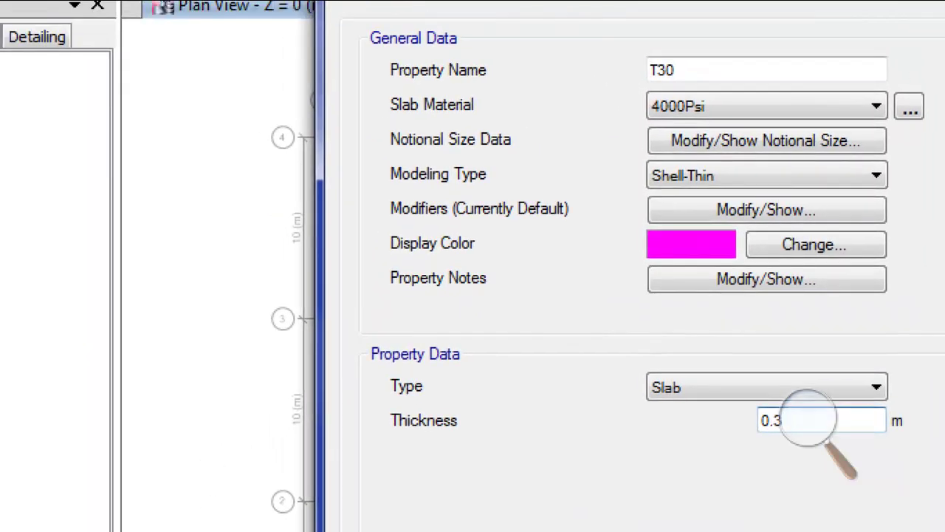
Set slab T30's bending stiffness modifiers m11, m22 and m12 to 0.25
{"action": "left_click", "coordinate": [766, 210]}
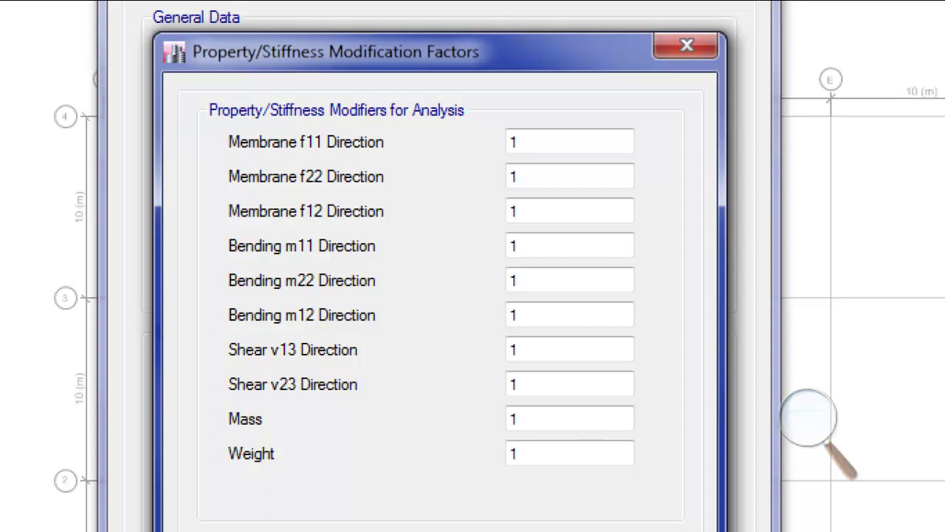
{"action": "double_click", "coordinate": [532, 245]}
{"action": "type", "text": "0.25"}
{"action": "key", "text": "Tab"}
{"action": "type", "text": "0.25"}
{"action": "key", "text": "Tab"}
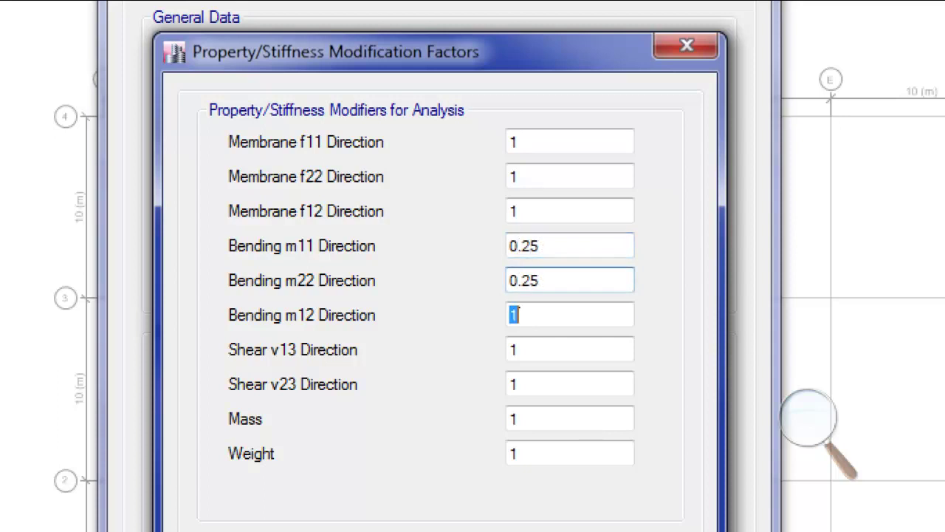
{"action": "type", "text": "0.25"}
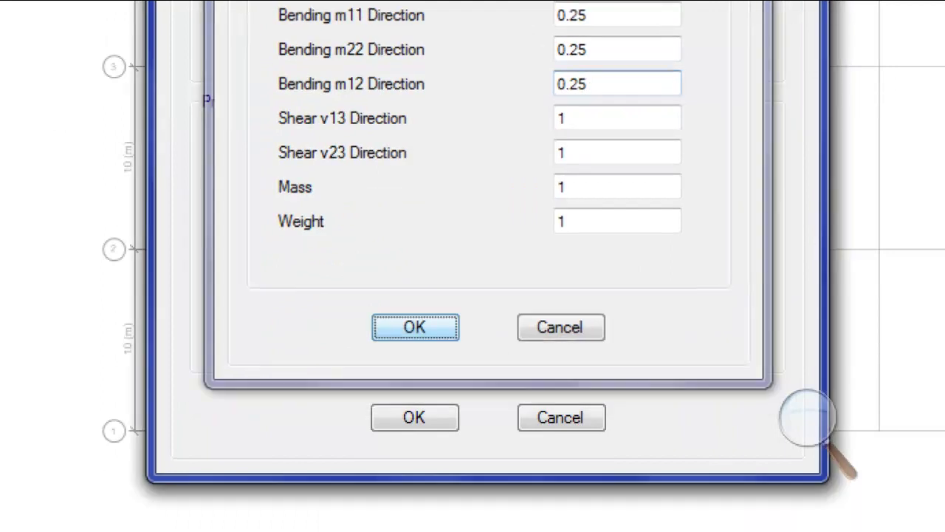
Accept slab T30's stiffness modifiers, its property data and the slab property list
{"action": "key", "text": "Return"}
{"action": "key", "text": "Return"}
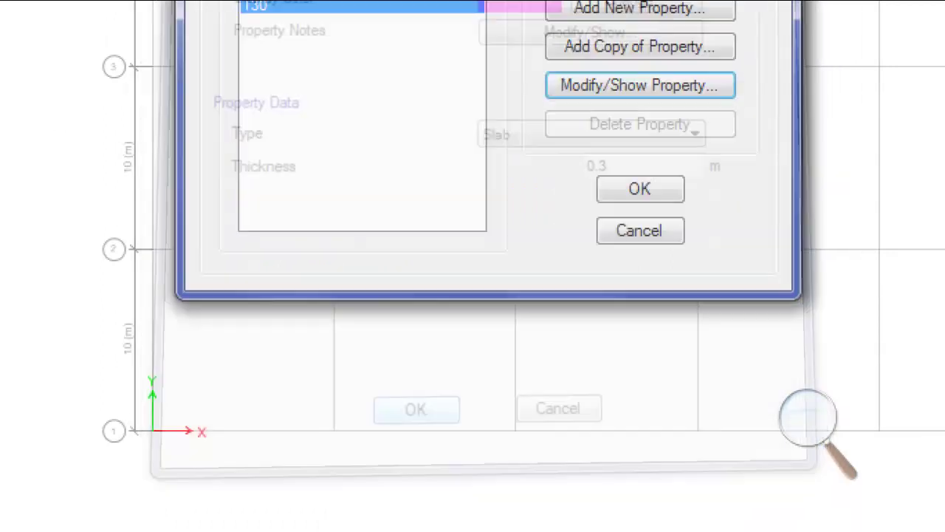
{"action": "key", "text": "Return"}
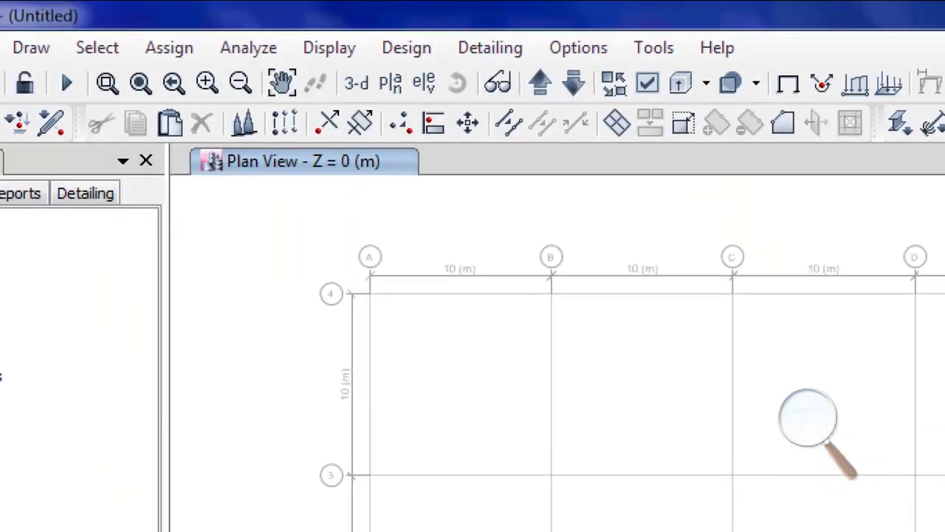
Rename wall property Wall1 as W60cm and set its thickness to 0.6 m
{"action": "left_click", "coordinate": [201, 48]}
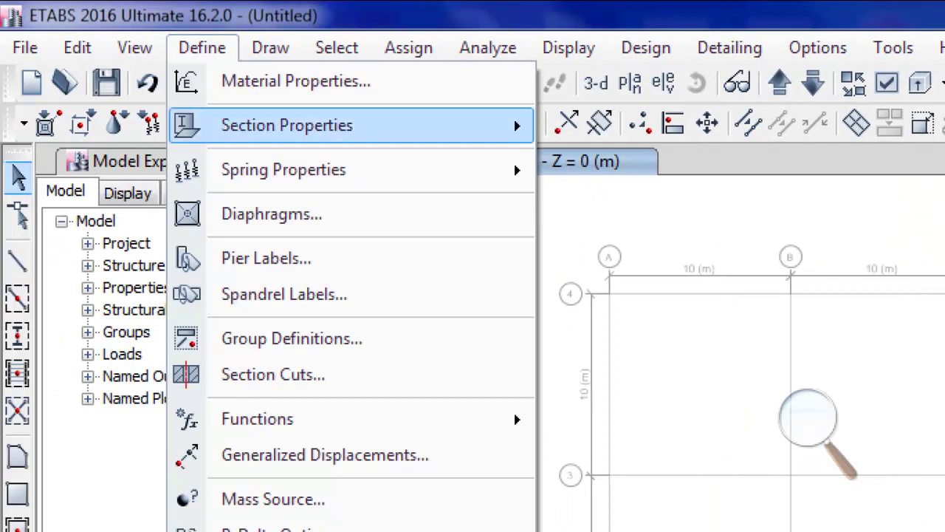
{"action": "mouse_move", "coordinate": [287, 126]}
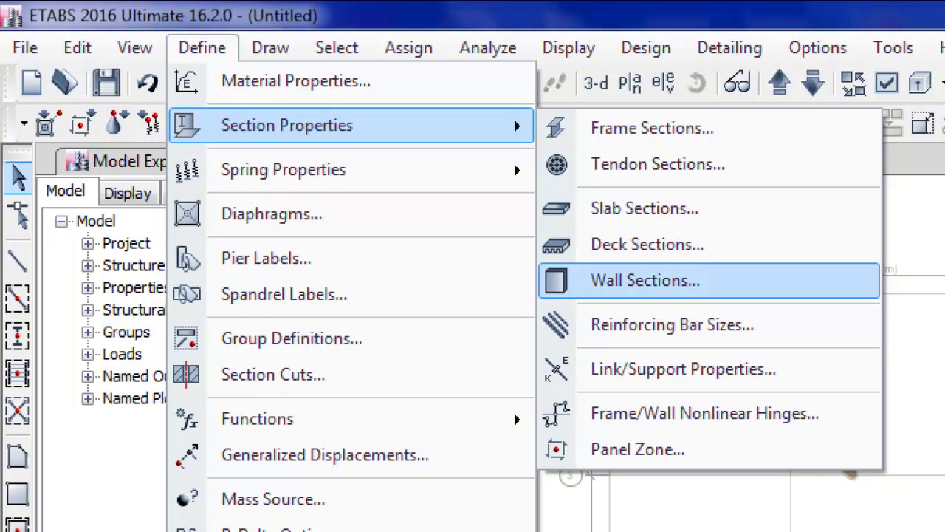
{"action": "left_click", "coordinate": [645, 280]}
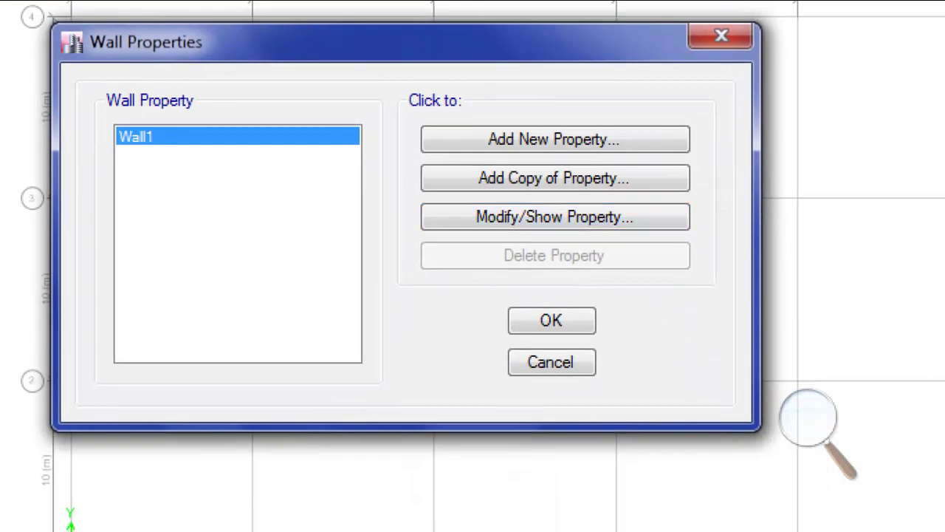
{"action": "left_click", "coordinate": [554, 216]}
{"action": "double_click", "coordinate": [441, 162]}
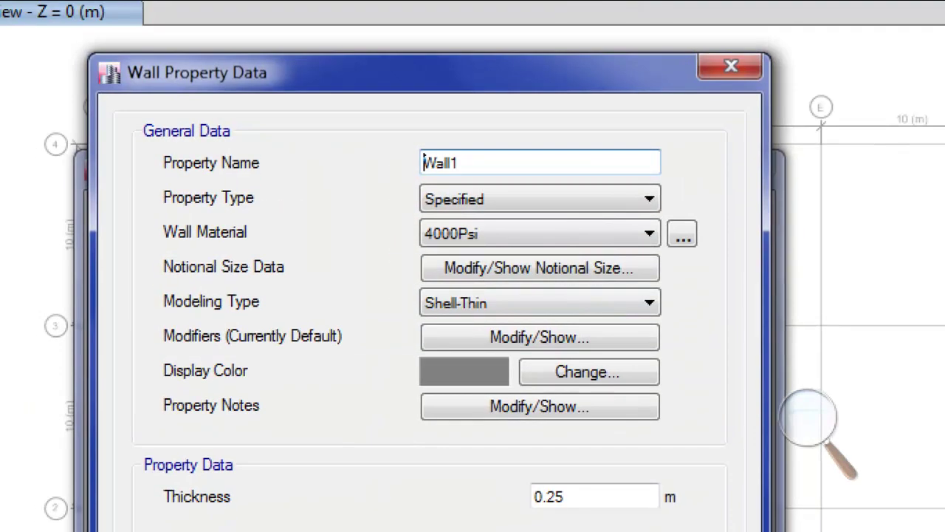
{"action": "type", "text": "W30"}
{"action": "key", "text": "BackSpace"}
{"action": "key", "text": "BackSpace"}
{"action": "type", "text": "60cm"}
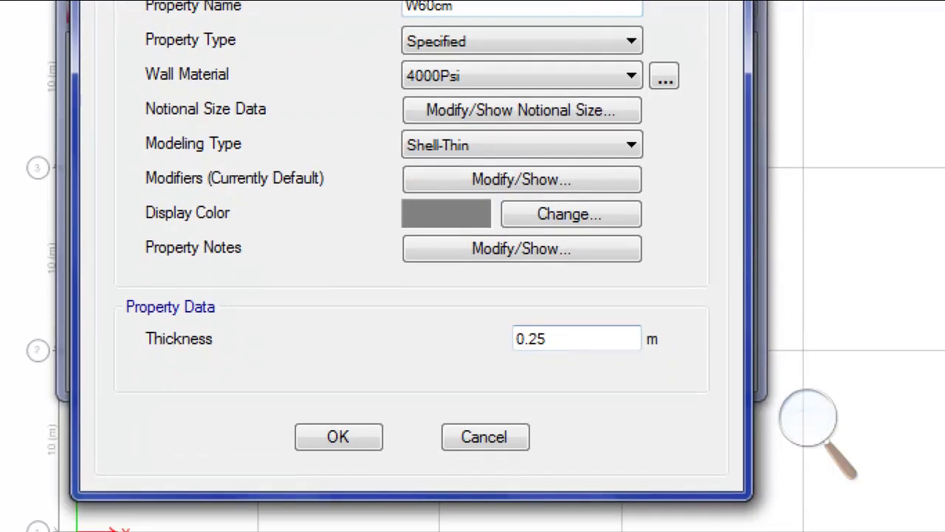
{"action": "double_click", "coordinate": [530, 338]}
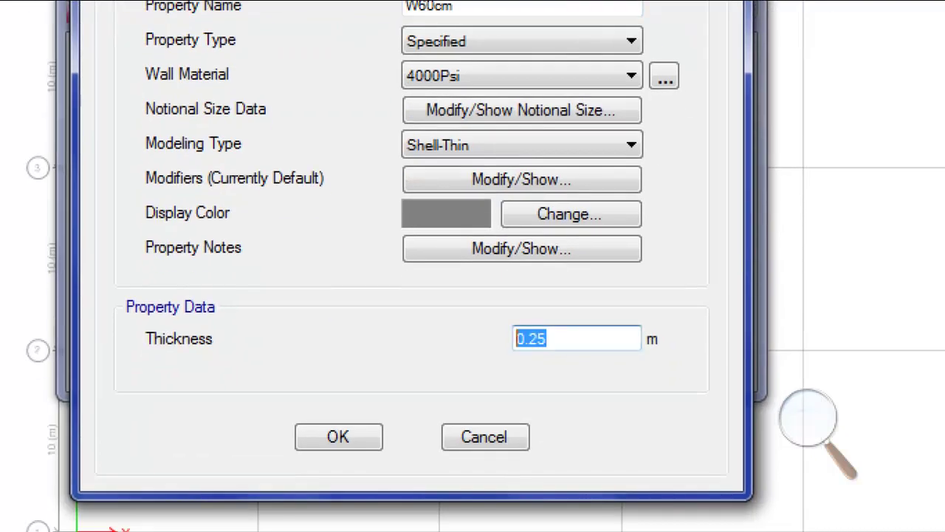
{"action": "type", "text": "0.6"}
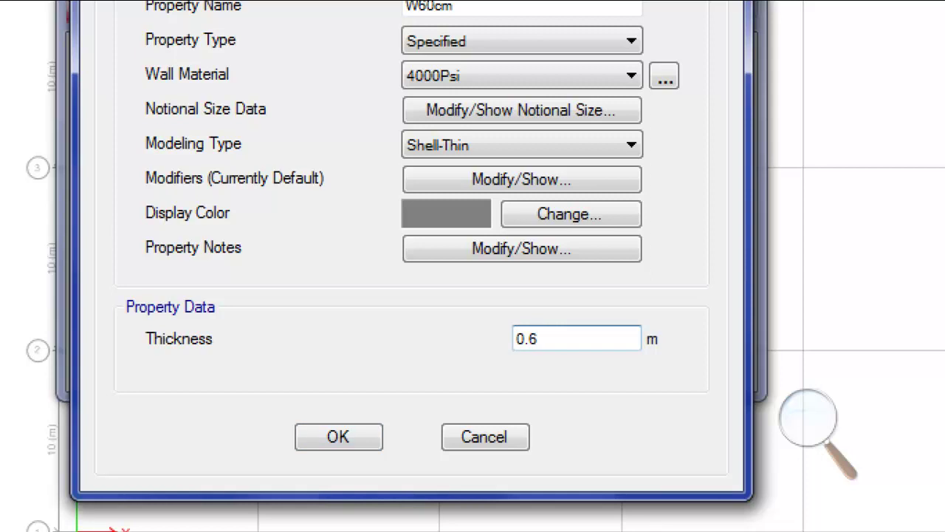
Set wall W60cm's bending stiffness modifiers m11, m22 and m12 to 0.35 and accept the wall property definitions
{"action": "left_click", "coordinate": [521, 179]}
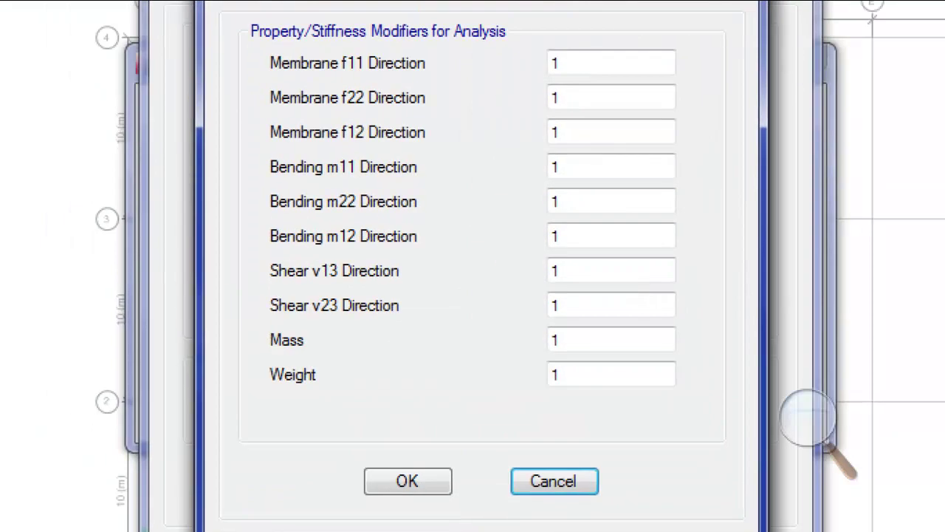
{"action": "left_click", "coordinate": [561, 201]}
{"action": "double_click", "coordinate": [555, 200]}
{"action": "key", "text": "shift+Tab"}
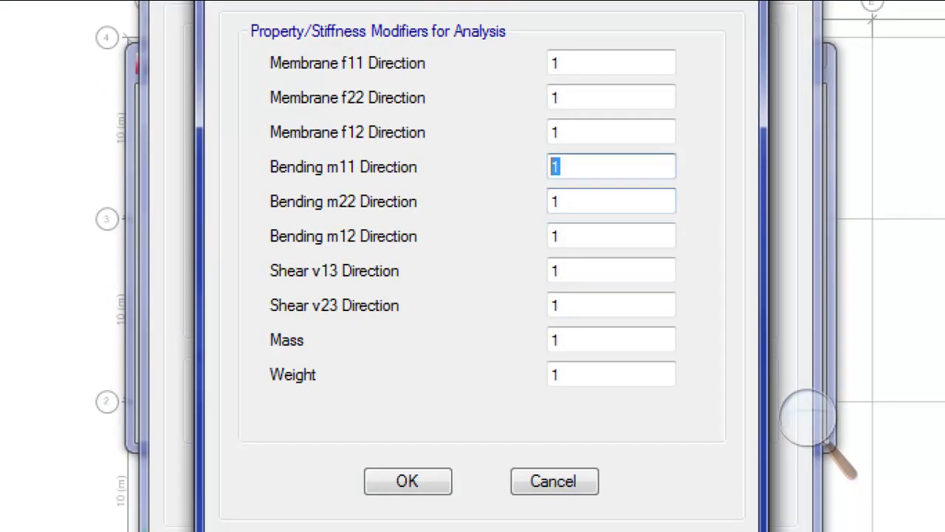
{"action": "type", "text": "0.356"}
{"action": "key", "text": "BackSpace"}
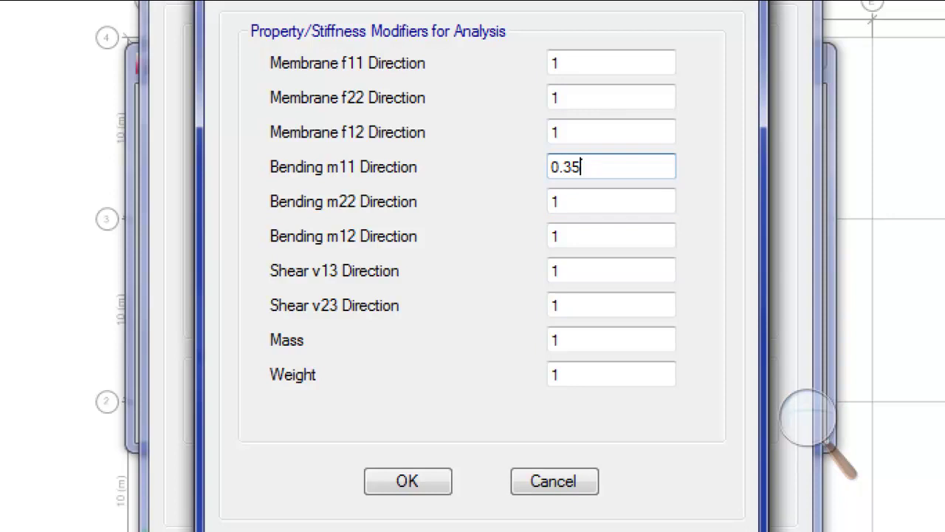
{"action": "key", "text": "Tab"}
{"action": "type", "text": "035"}
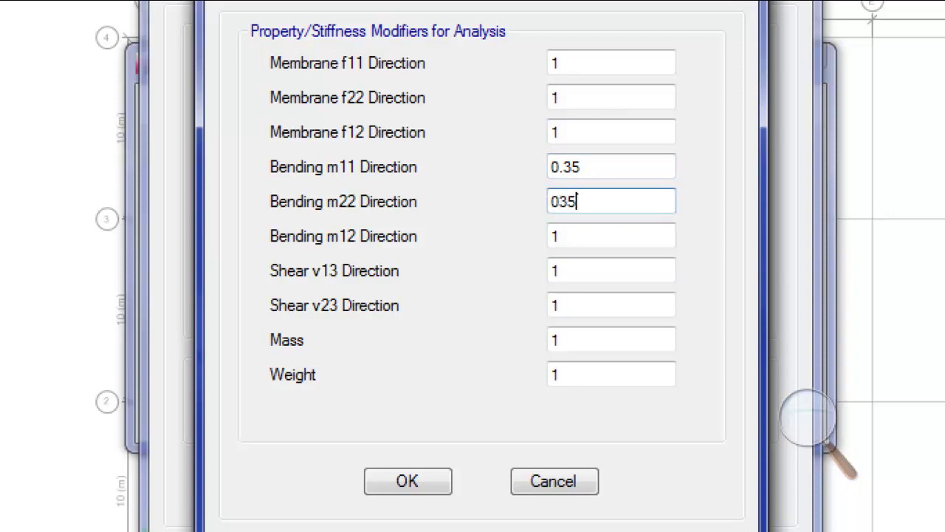
{"action": "key", "text": "BackSpace"}
{"action": "key", "text": "BackSpace"}
{"action": "key", "text": "BackSpace"}
{"action": "type", "text": "0.35"}
{"action": "key", "text": "Tab"}
{"action": "type", "text": "0.35"}
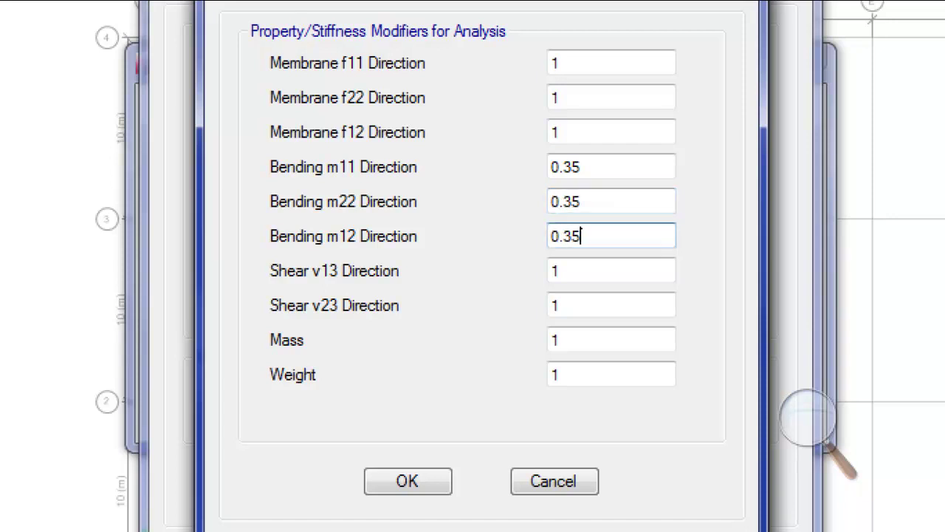
{"action": "key", "text": "Return"}
{"action": "left_click", "coordinate": [407, 487]}
{"action": "key", "text": "Return"}
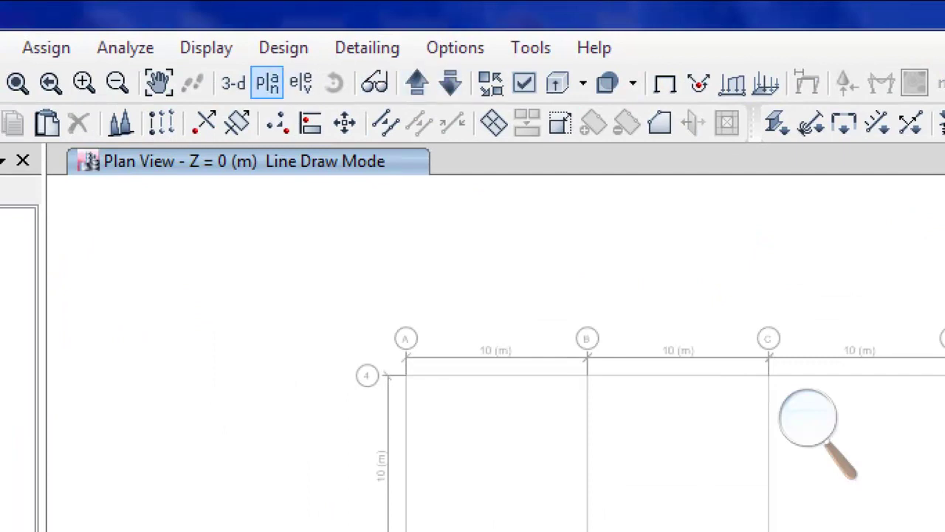
Set the plan view to the Story1 level
{"action": "left_click", "coordinate": [268, 82]}
{"action": "left_click", "coordinate": [384, 457]}
{"action": "scroll", "coordinate": [384, 456], "scroll_direction": "down", "scroll_amount": 3}
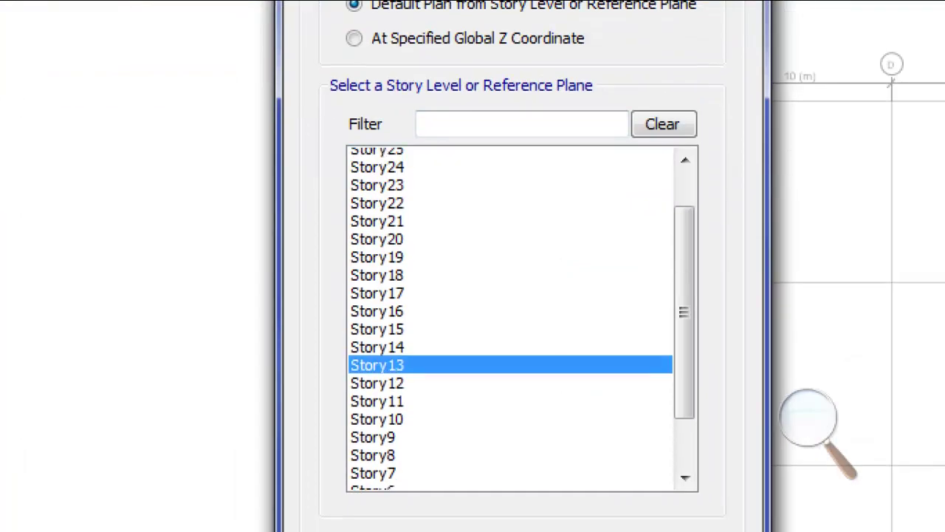
{"action": "left_click", "coordinate": [373, 463]}
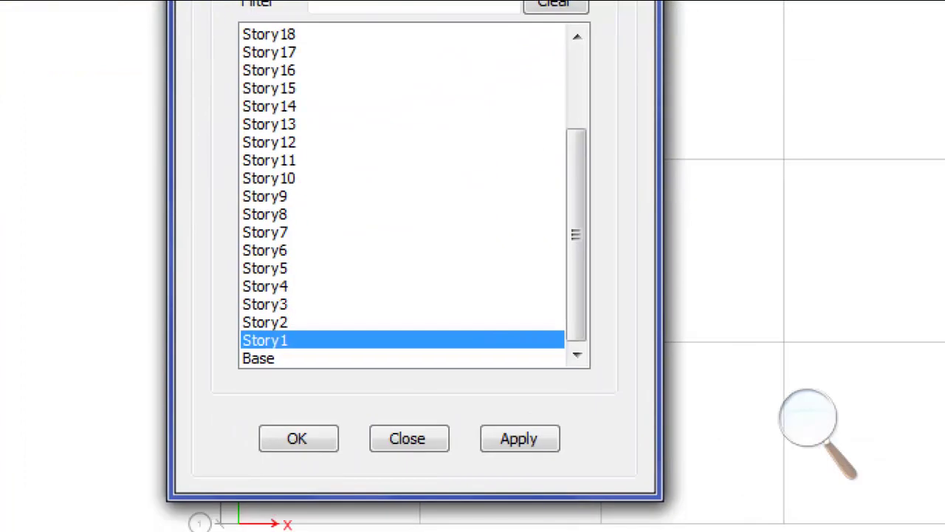
{"action": "left_click", "coordinate": [296, 438]}
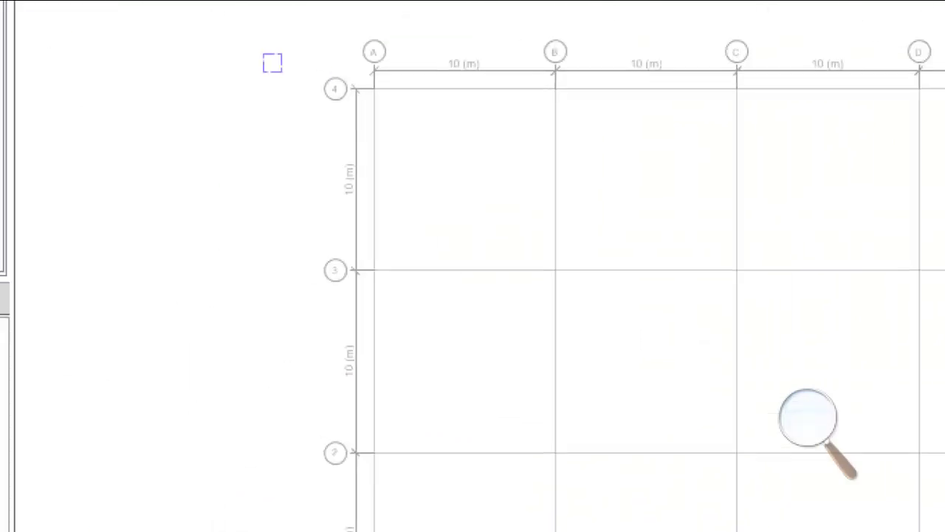
Place columns along grid line 4 at its intersections with grids B, C, D, E and F
{"action": "left_click", "coordinate": [555, 89]}
{"action": "left_click", "coordinate": [736, 88]}
{"action": "middle_click_drag", "start_coordinate": [760, 102], "coordinate": [329, 164]}
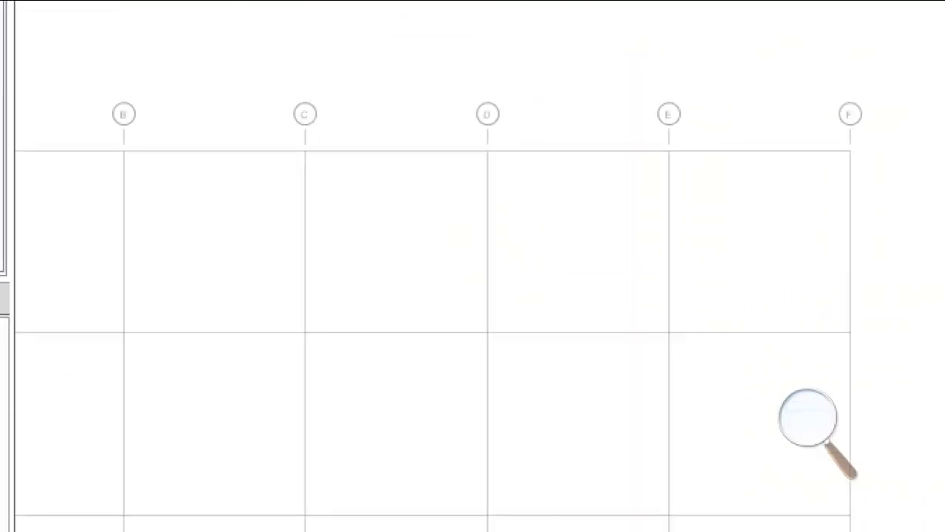
{"action": "left_click", "coordinate": [487, 151]}
{"action": "left_click", "coordinate": [668, 150]}
{"action": "left_click", "coordinate": [850, 150]}
Place columns along grid line F at its intersections with grids 3, 2 and 1
{"action": "middle_click_drag", "start_coordinate": [803, 344], "coordinate": [647, 143]}
{"action": "left_click", "coordinate": [695, 131]}
{"action": "middle_click_drag", "start_coordinate": [695, 370], "coordinate": [633, 194]}
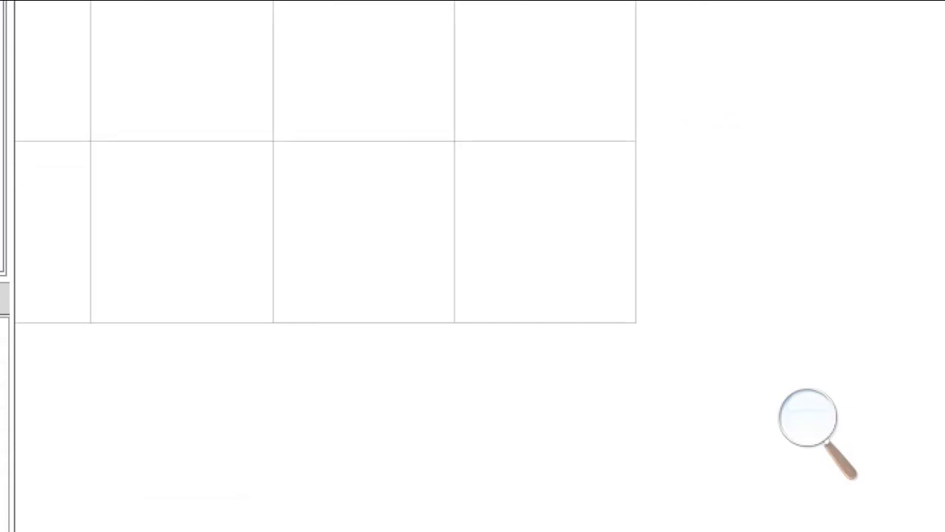
{"action": "left_click", "coordinate": [633, 138]}
{"action": "middle_click_drag", "start_coordinate": [618, 317], "coordinate": [589, 156]}
{"action": "left_click", "coordinate": [604, 158]}
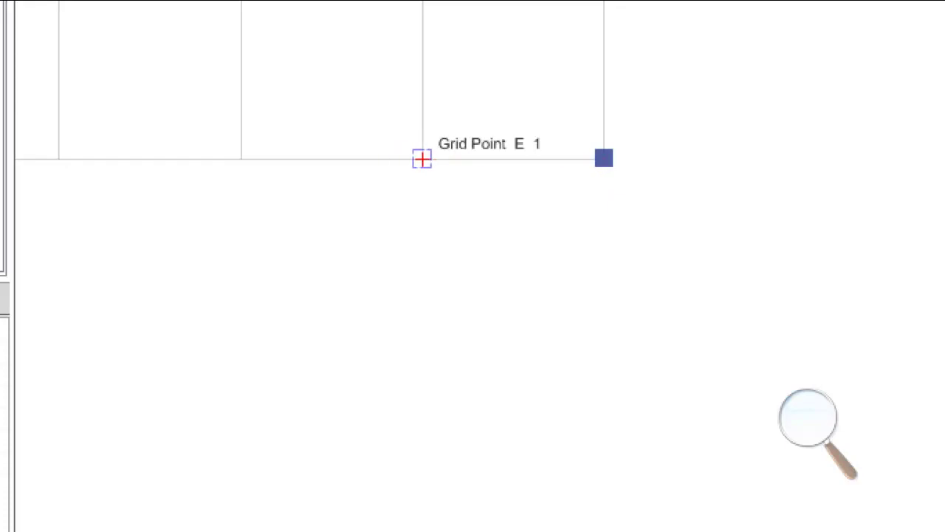
Place columns along grid line 1 at its intersections with grids E, D, C, B and A
{"action": "left_click", "coordinate": [421, 159]}
{"action": "left_click", "coordinate": [241, 158]}
{"action": "middle_click_drag", "start_coordinate": [148, 173], "coordinate": [477, 200]}
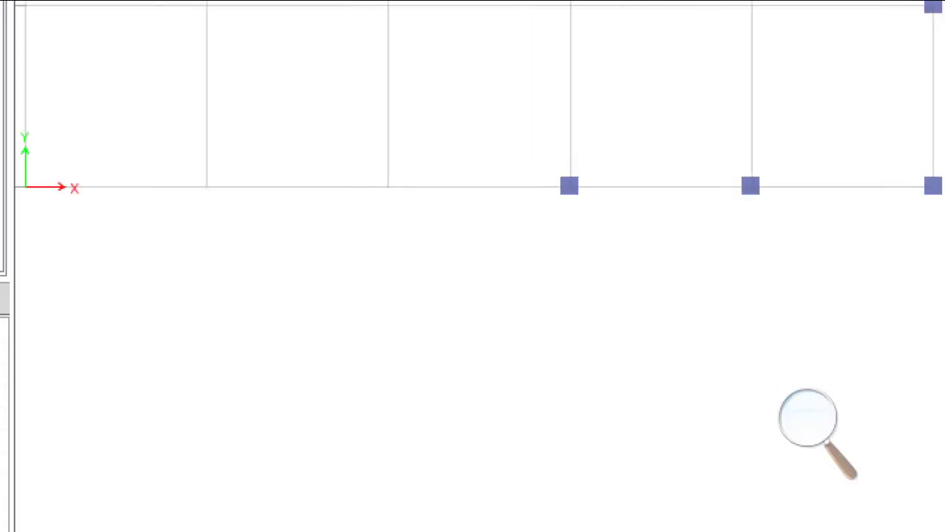
{"action": "left_click", "coordinate": [389, 185]}
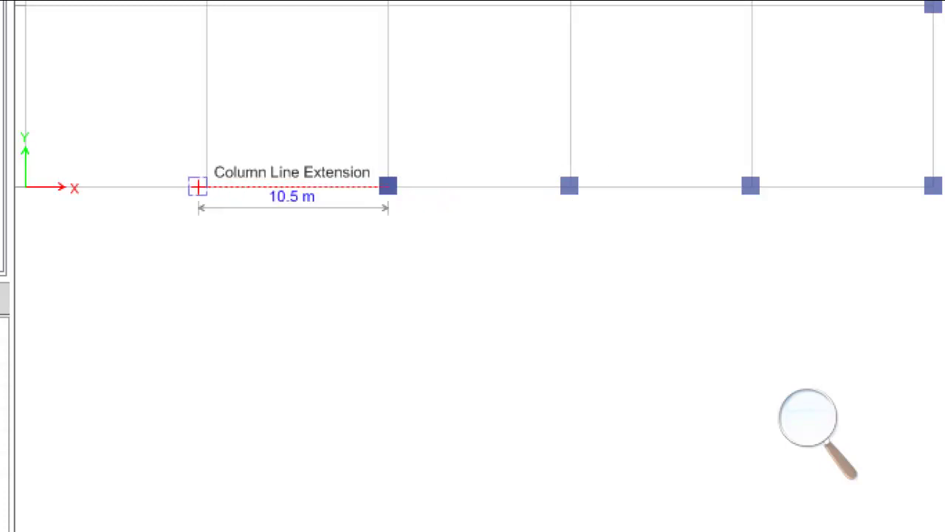
{"action": "left_click", "coordinate": [207, 186]}
{"action": "left_click", "coordinate": [35, 186]}
Place columns along grid line A at its intersections with grids 2 and 3
{"action": "middle_click_drag", "start_coordinate": [109, 62], "coordinate": [422, 312]}
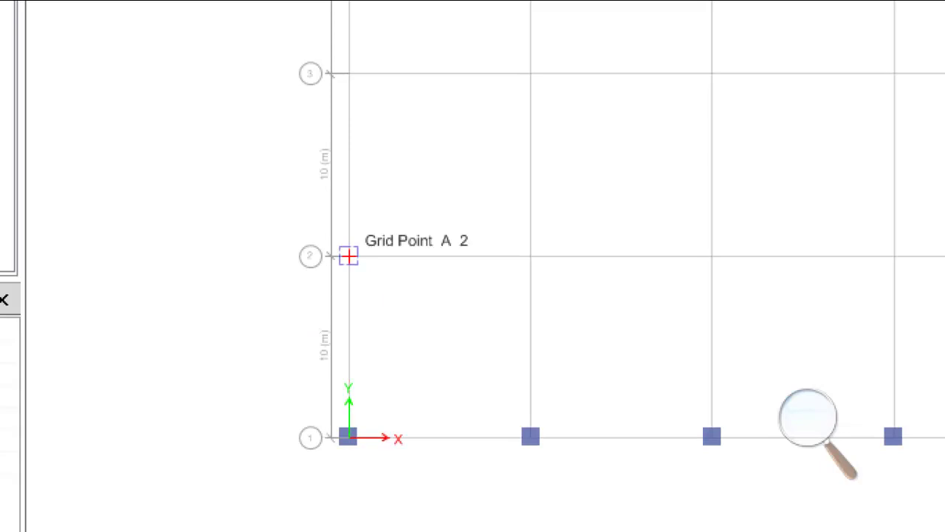
{"action": "left_click", "coordinate": [348, 255]}
{"action": "left_click", "coordinate": [347, 72]}
{"action": "middle_click_drag", "start_coordinate": [348, 71], "coordinate": [330, 360]}
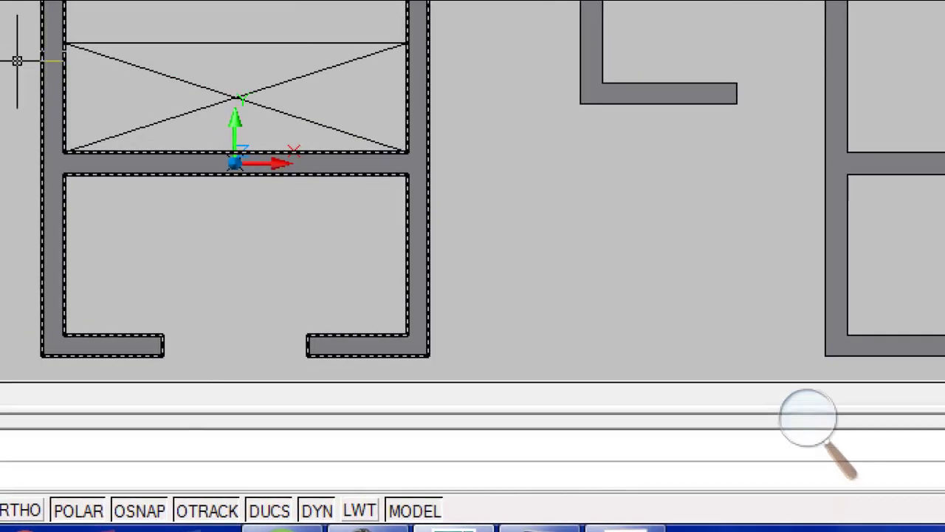
Switch to the AutoCAD drawing and examine the outline of the core wall containing the crossed opening
{"action": "key", "text": "Escape"}
{"action": "scroll", "coordinate": [85, 168], "scroll_direction": "down", "scroll_amount": 2}
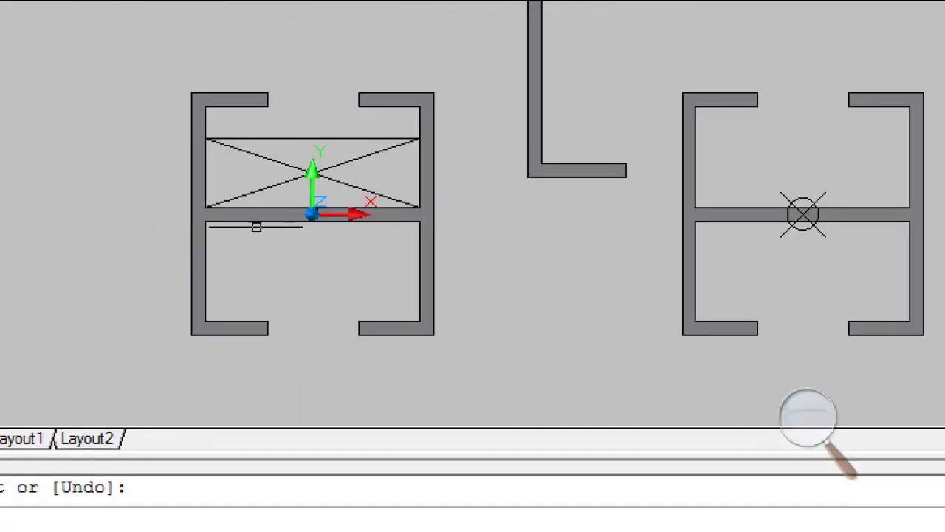
{"action": "middle_click_drag", "start_coordinate": [119, 174], "coordinate": [201, 187]}
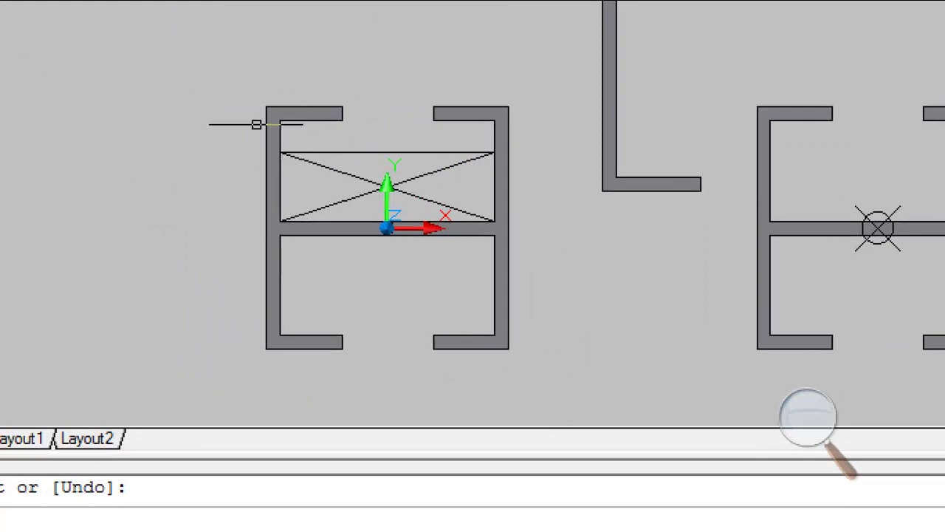
{"action": "left_click", "coordinate": [274, 110]}
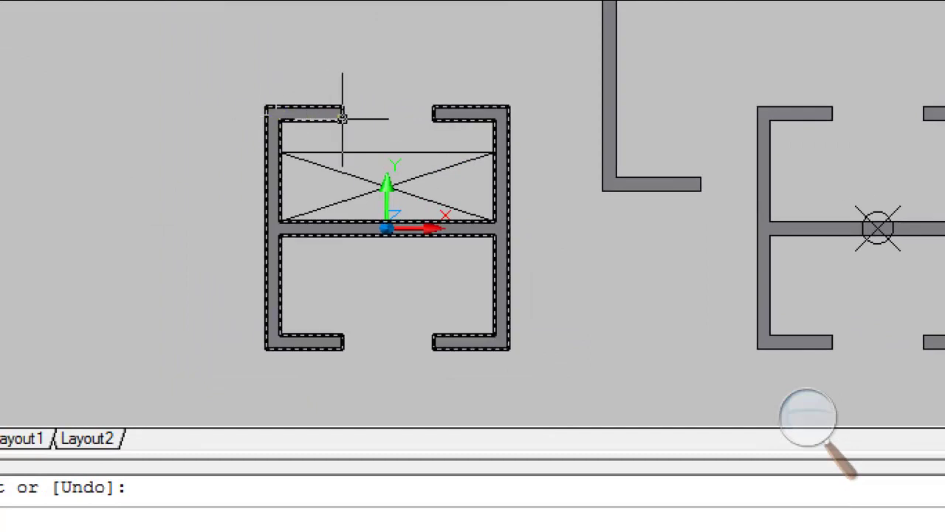
{"action": "key", "text": "Escape"}
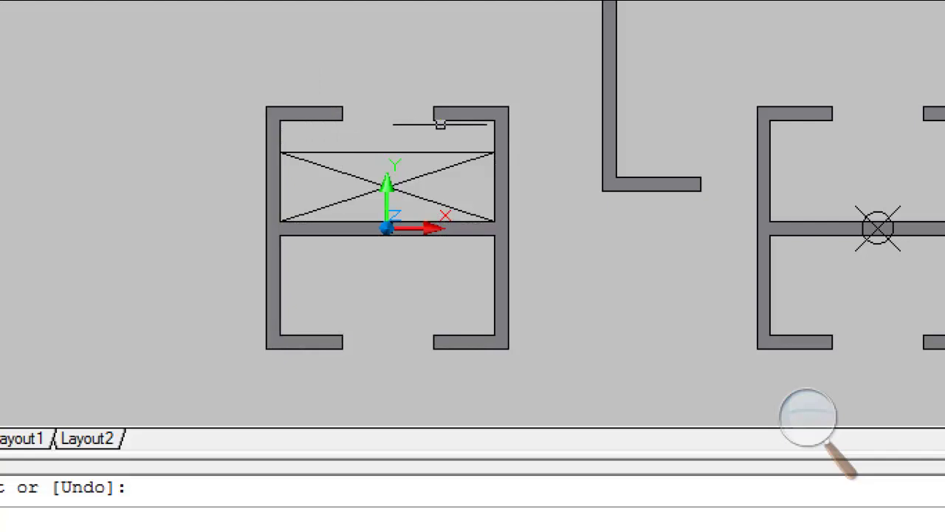
{"action": "left_click", "coordinate": [342, 123]}
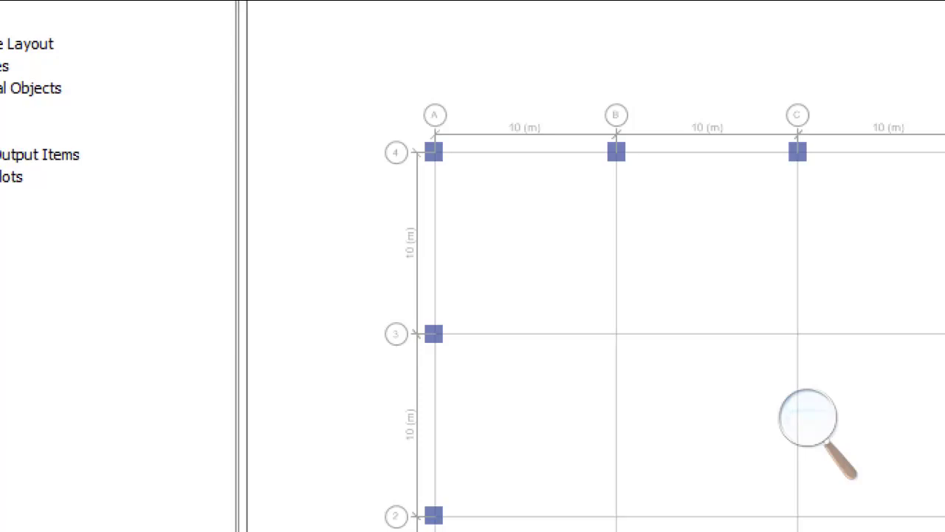
Add an X grid line with ordinate 13 m to grid system G1
{"action": "right_click", "coordinate": [303, 106]}
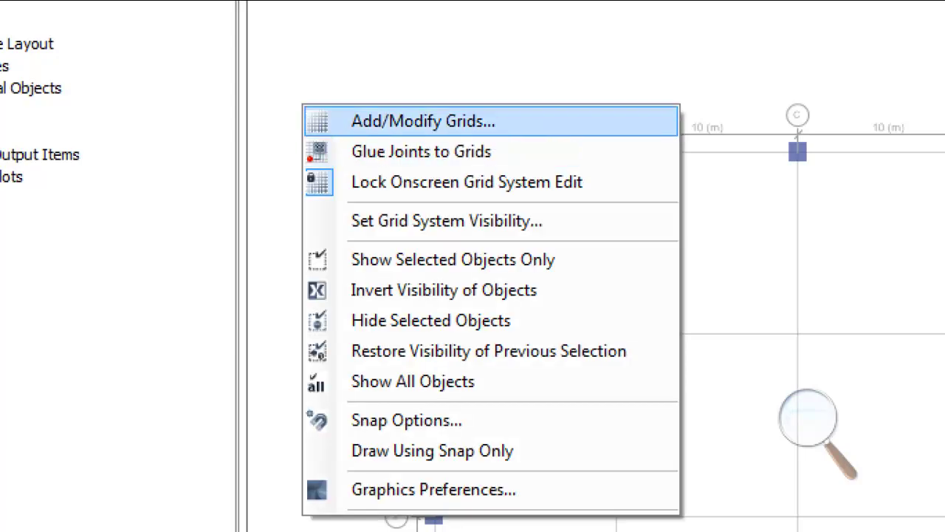
{"action": "key", "text": "Return"}
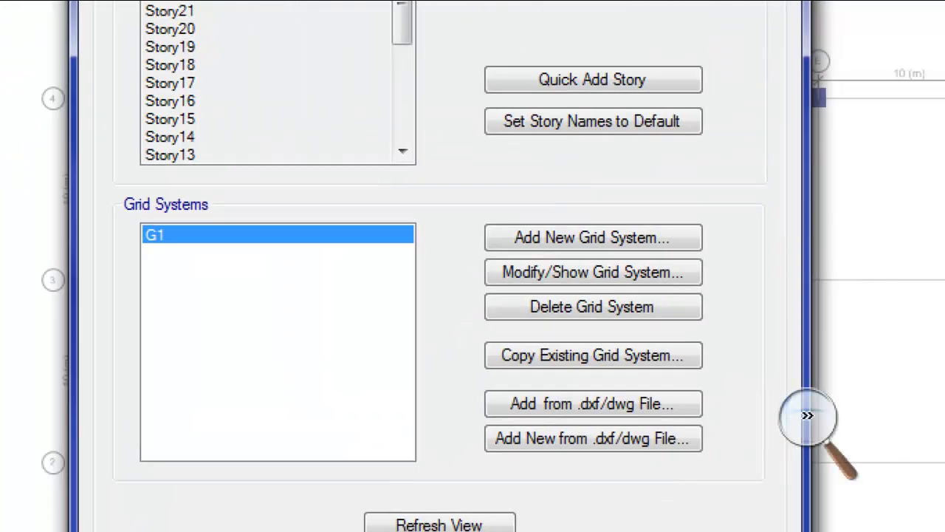
{"action": "left_click", "coordinate": [593, 272]}
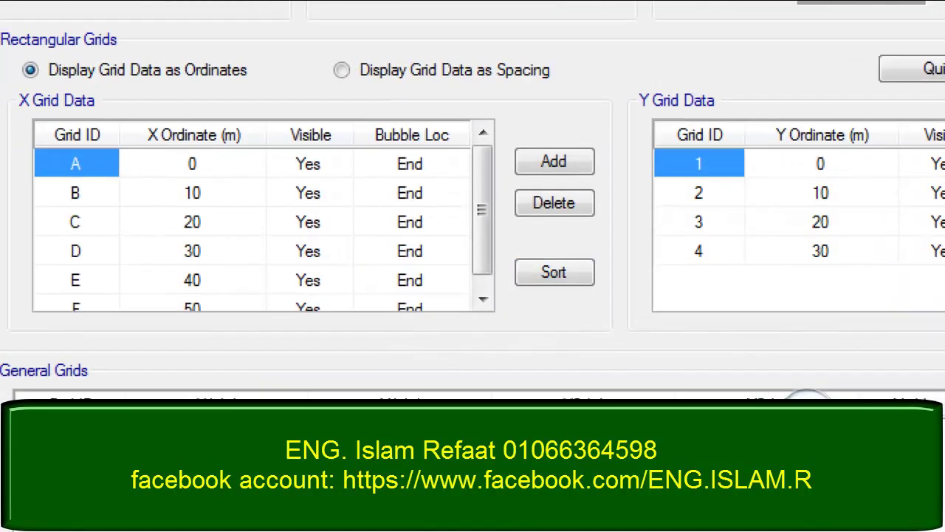
{"action": "left_click", "coordinate": [554, 161]}
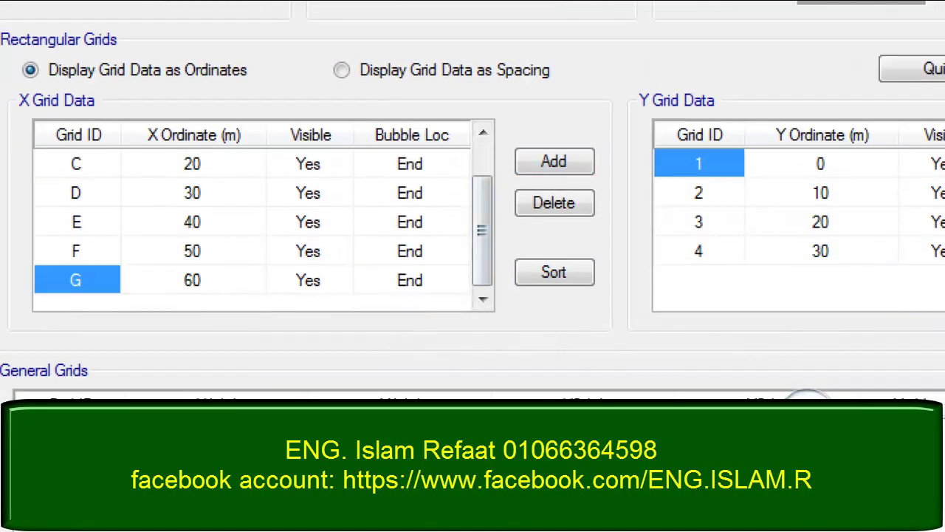
{"action": "left_click", "coordinate": [194, 280]}
{"action": "left_click", "coordinate": [193, 279]}
{"action": "type", "text": "13"}
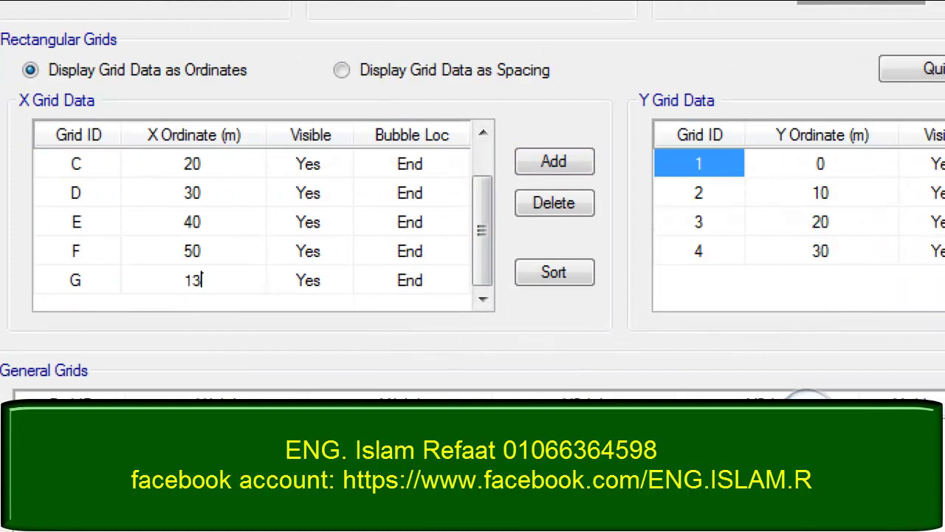
Add another X grid line at ordinate 17 m and apply the grid system changes
{"action": "left_click", "coordinate": [554, 161]}
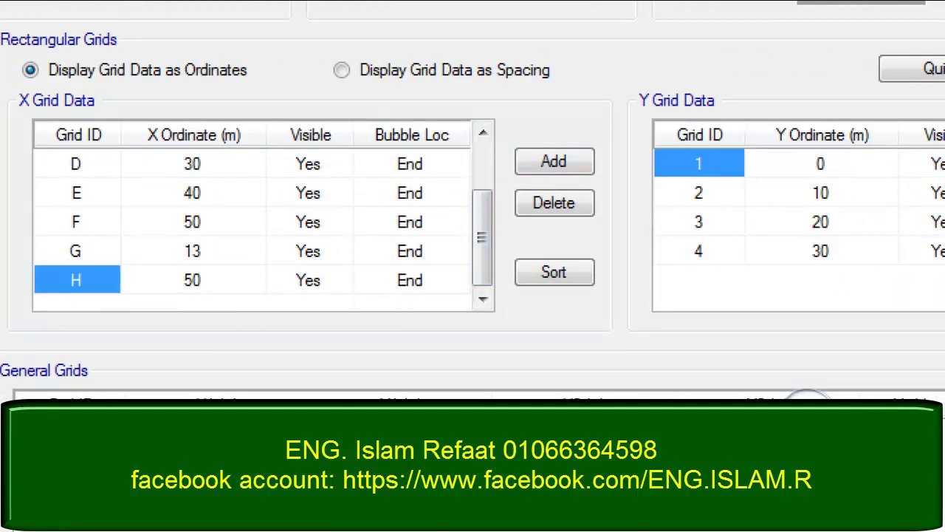
{"action": "left_click", "coordinate": [199, 280]}
{"action": "left_click", "coordinate": [200, 280]}
{"action": "type", "text": "17"}
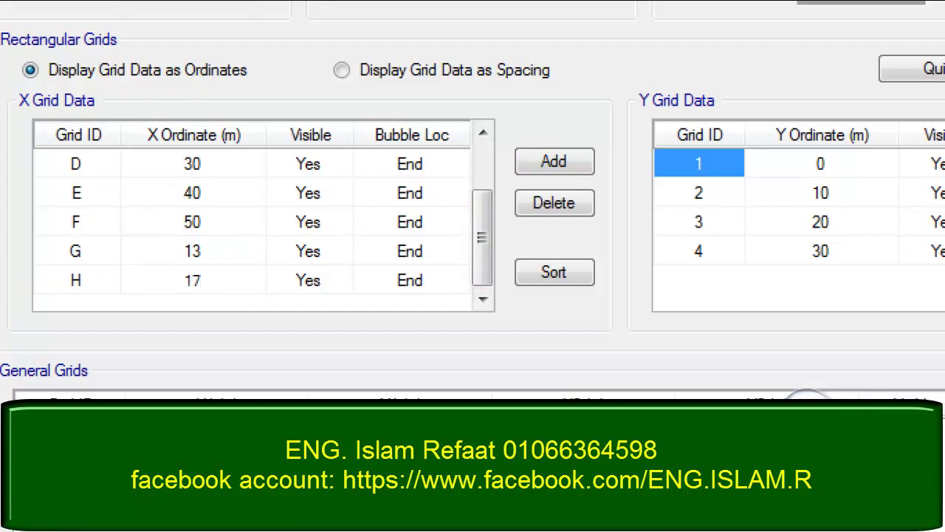
{"action": "key", "text": "Return"}
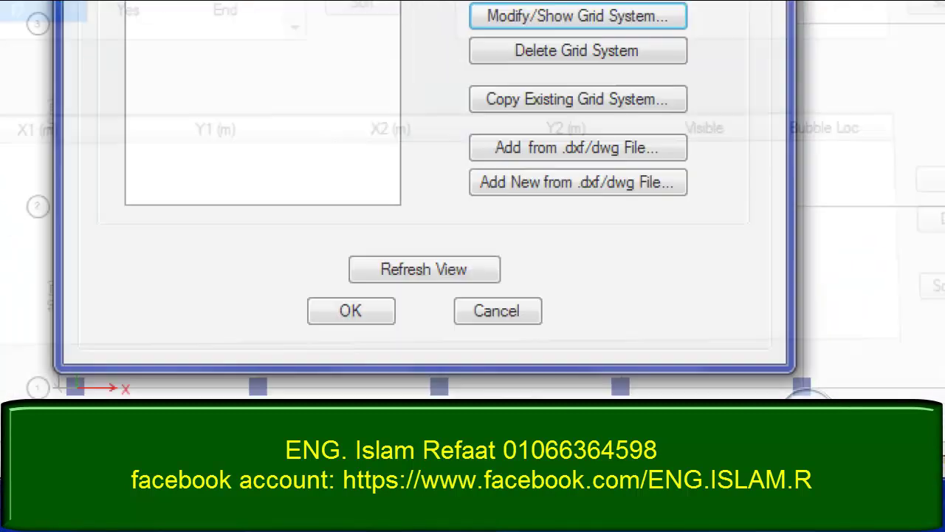
{"action": "key", "text": "Return"}
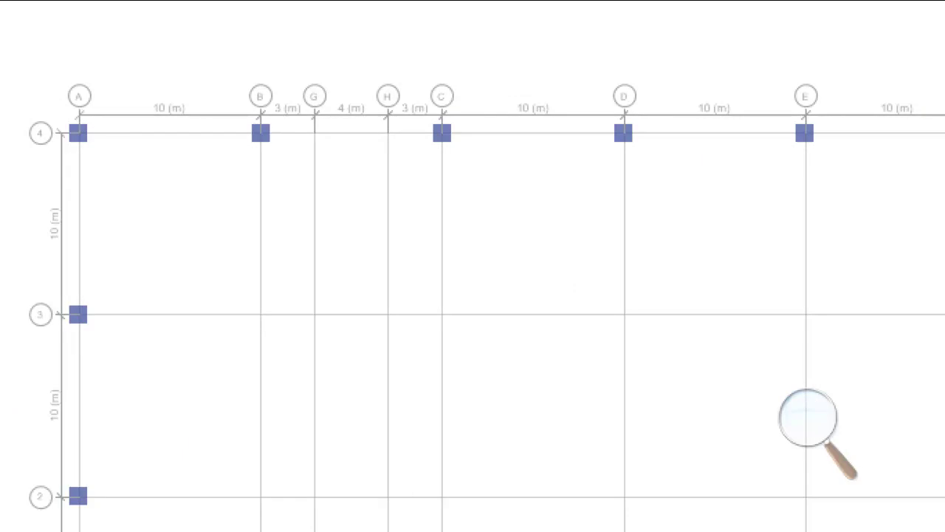
Reopen grid system G1 for editing and add an X grid line at ordinate 33 m
{"action": "right_click", "coordinate": [498, 166]}
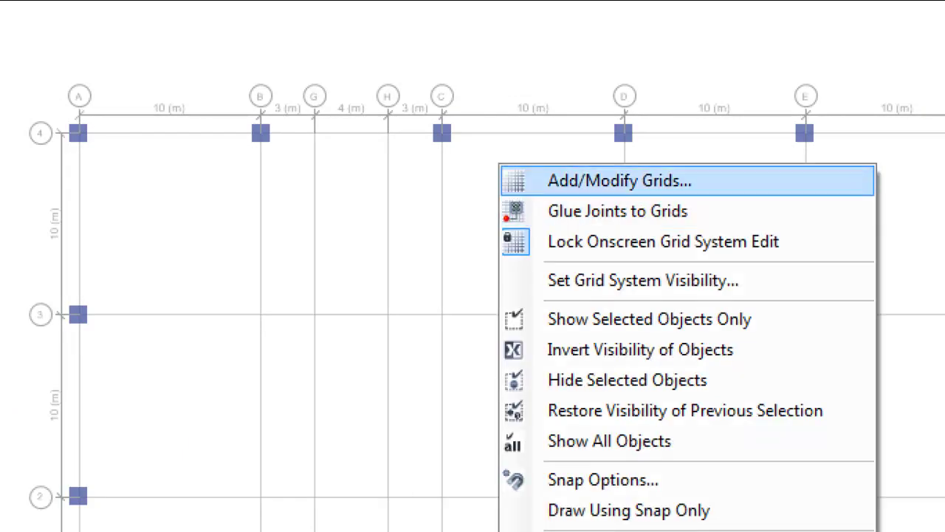
{"action": "left_click", "coordinate": [633, 179]}
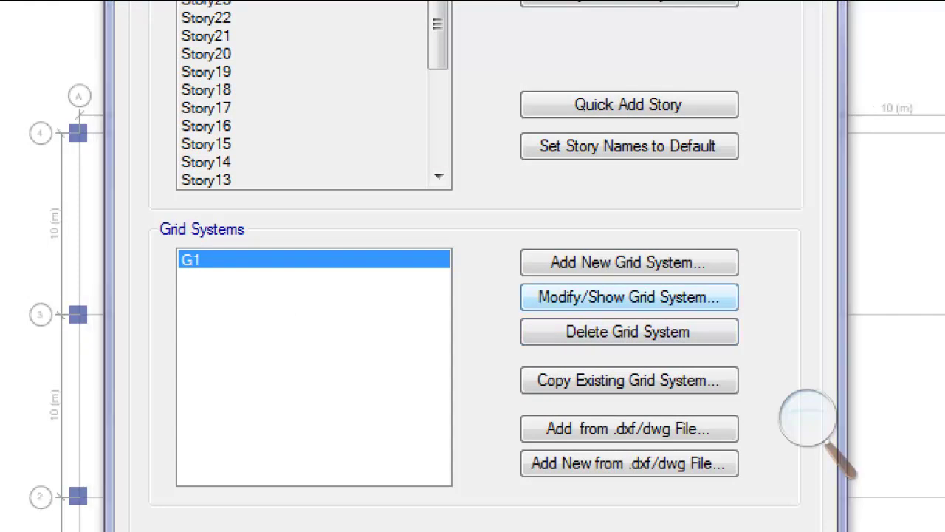
{"action": "left_click", "coordinate": [628, 297]}
{"action": "left_click", "coordinate": [705, 227]}
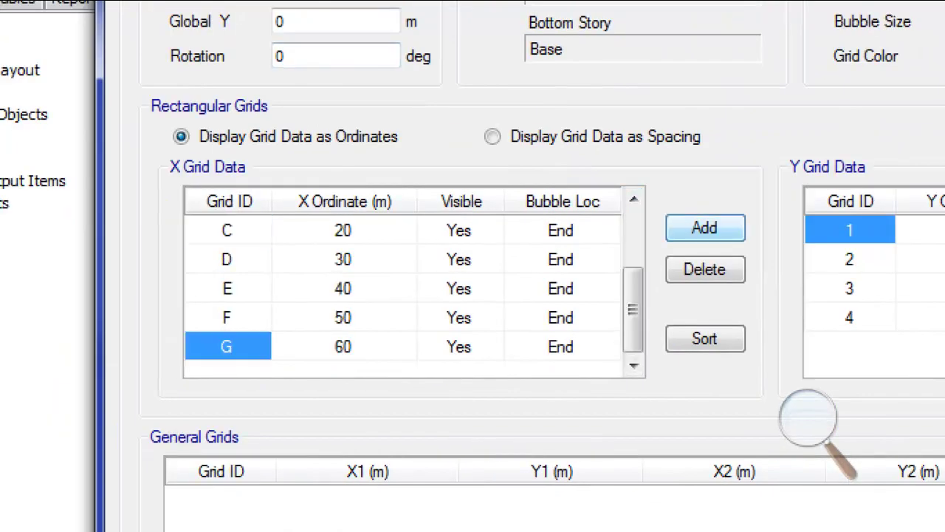
{"action": "left_click", "coordinate": [343, 346]}
{"action": "left_click", "coordinate": [342, 347]}
{"action": "type", "text": "33"}
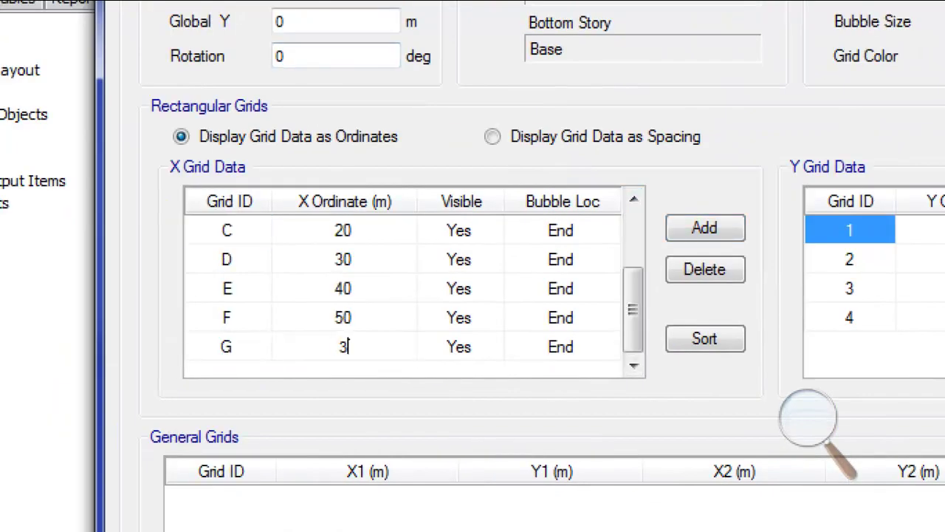
Add another X grid line at ordinate 37 m and apply the changes to the model
{"action": "left_click", "coordinate": [704, 228]}
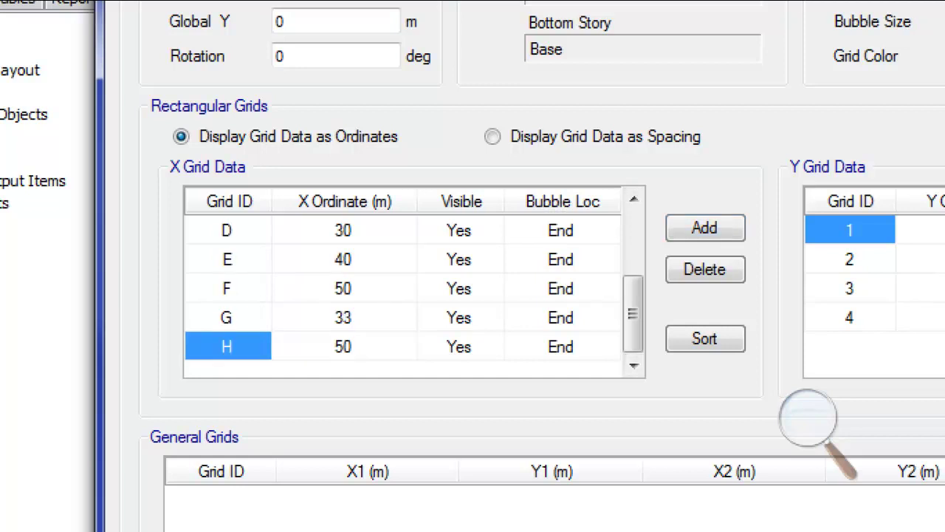
{"action": "left_click", "coordinate": [344, 346]}
{"action": "type", "text": "37"}
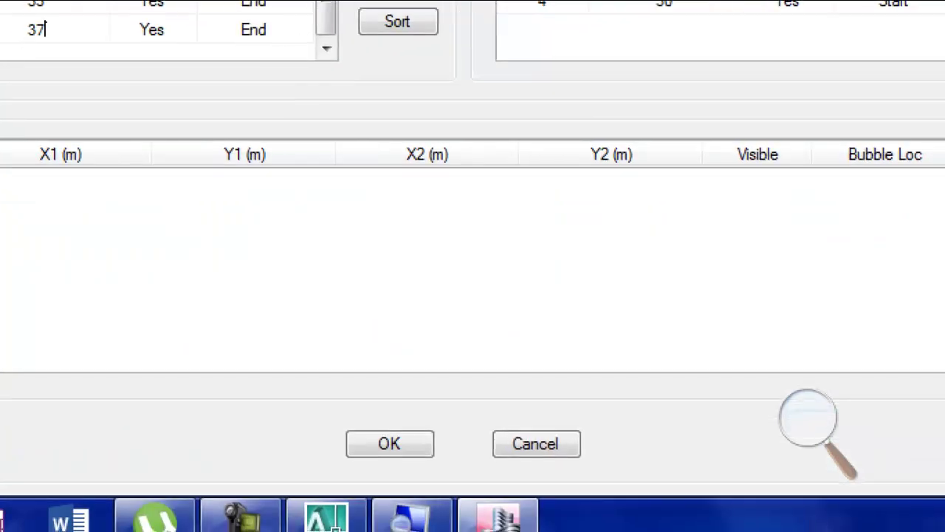
{"action": "key", "text": "Return"}
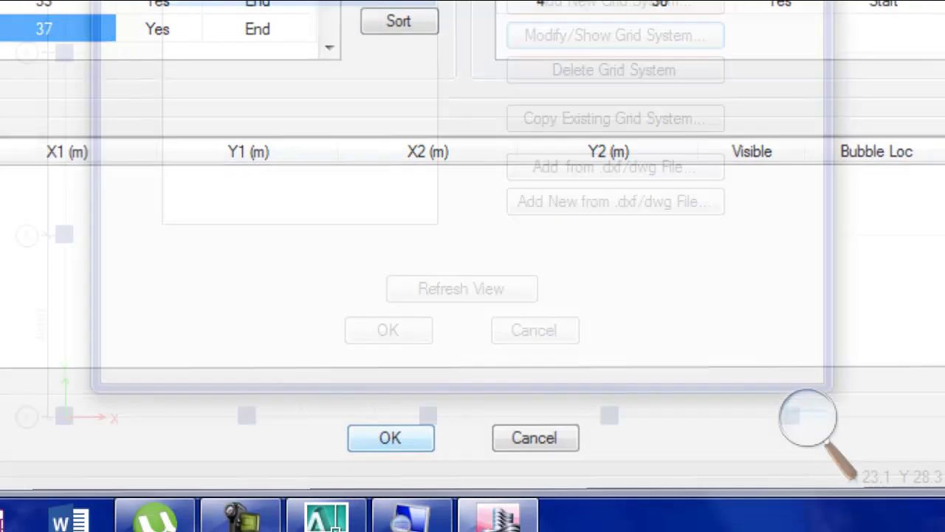
{"action": "key", "text": "Return"}
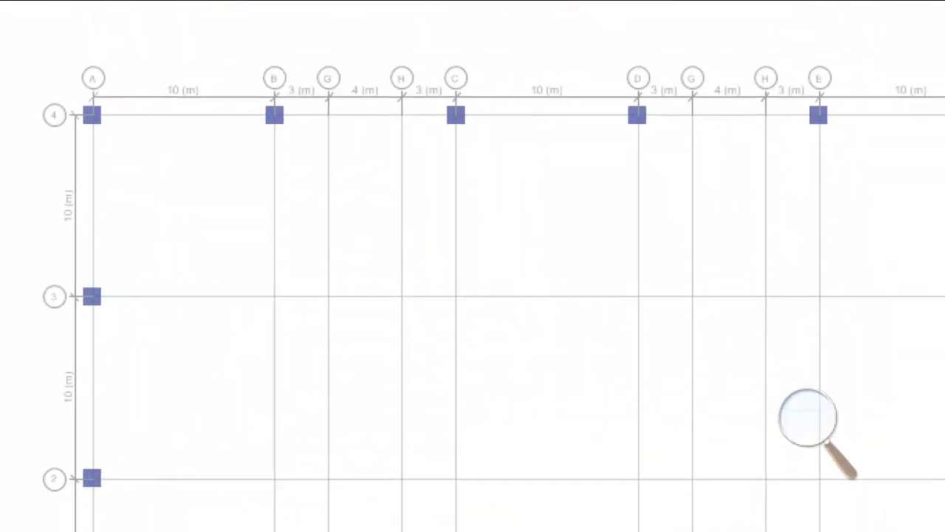
Switch to the AutoCAD drawing to check the location of the core's middle wall
{"action": "left_click", "coordinate": [483, 505]}
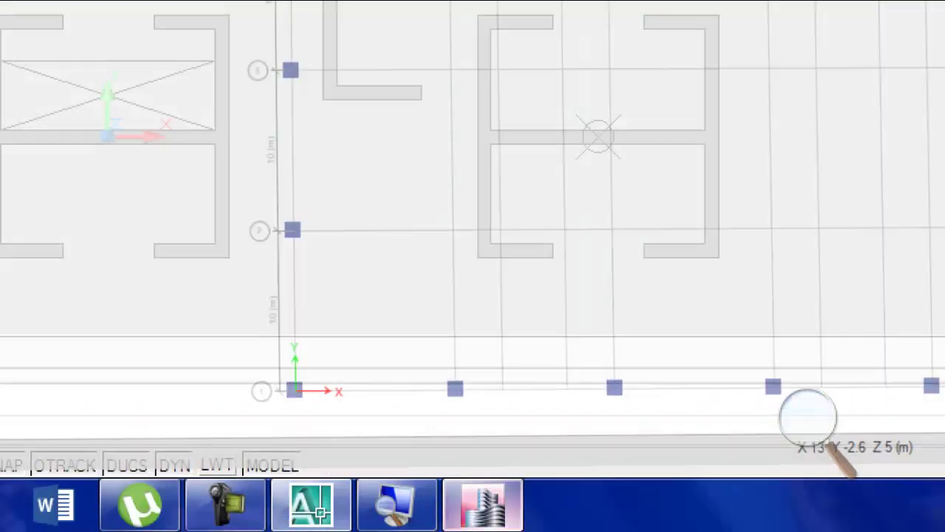
{"action": "left_click", "coordinate": [311, 505]}
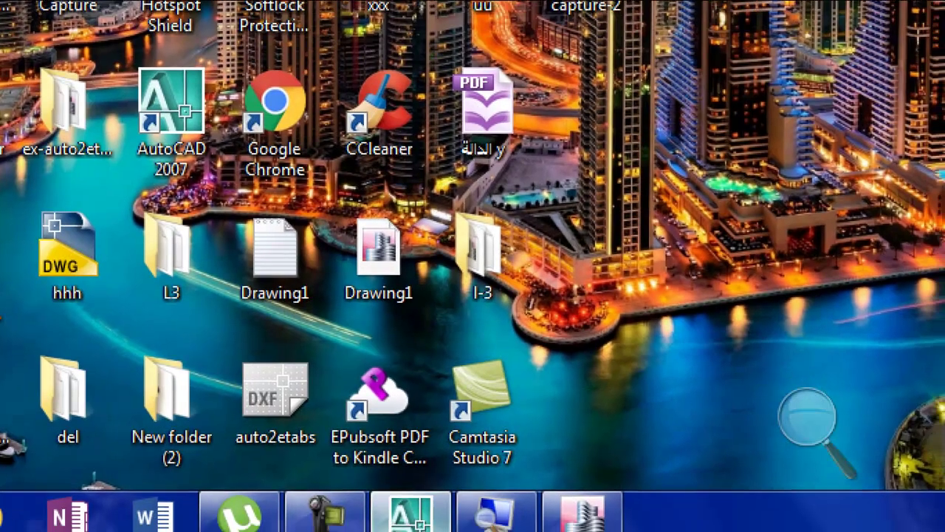
{"action": "left_click", "coordinate": [311, 505]}
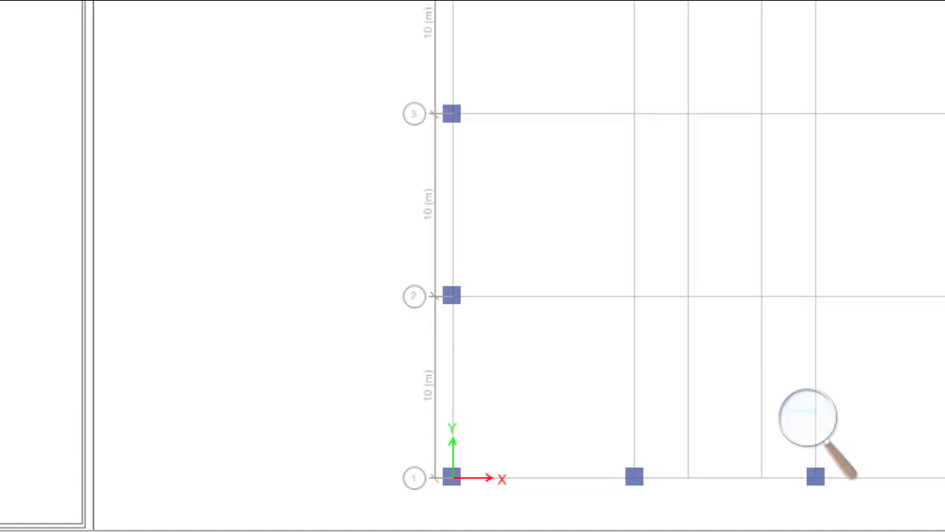
Switch to ETABS, add a Y grid line at ordinate 15 m to grid system G1 and apply it
{"action": "right_click", "coordinate": [314, 153]}
{"action": "left_click", "coordinate": [413, 169]}
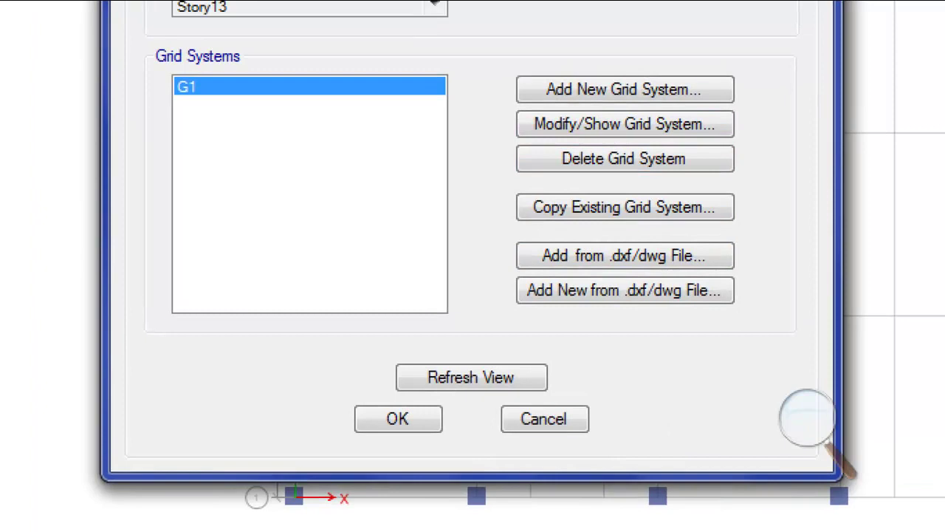
{"action": "left_click", "coordinate": [625, 124]}
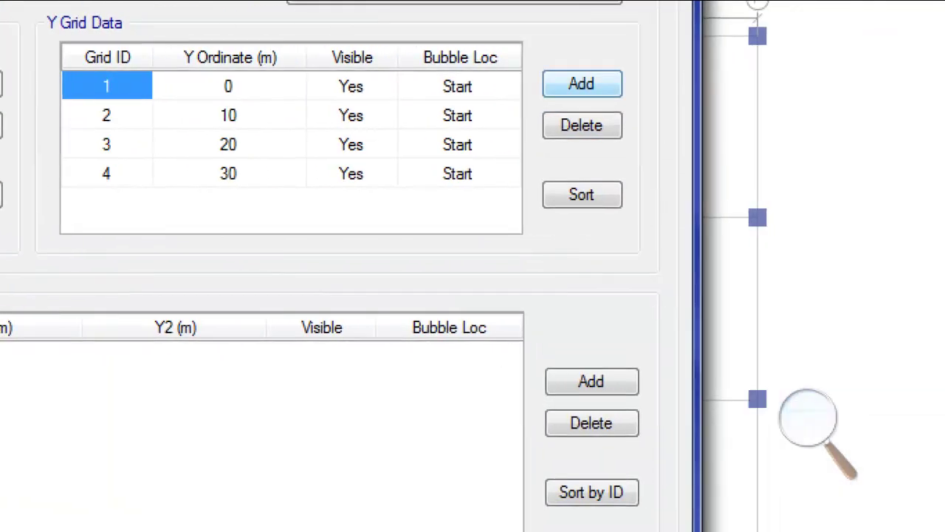
{"action": "left_click", "coordinate": [581, 84]}
{"action": "left_click", "coordinate": [235, 200]}
{"action": "left_click", "coordinate": [237, 200]}
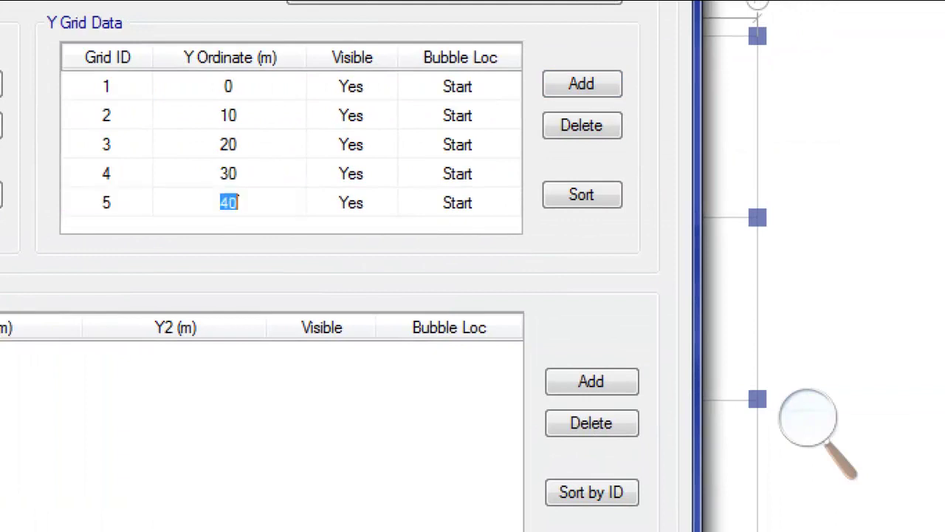
{"action": "type", "text": "15"}
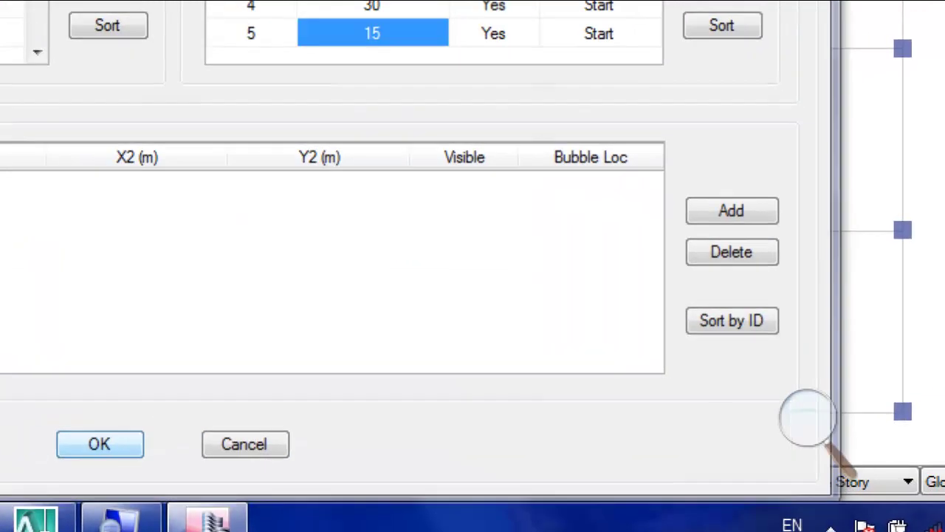
{"action": "left_click", "coordinate": [33, 430]}
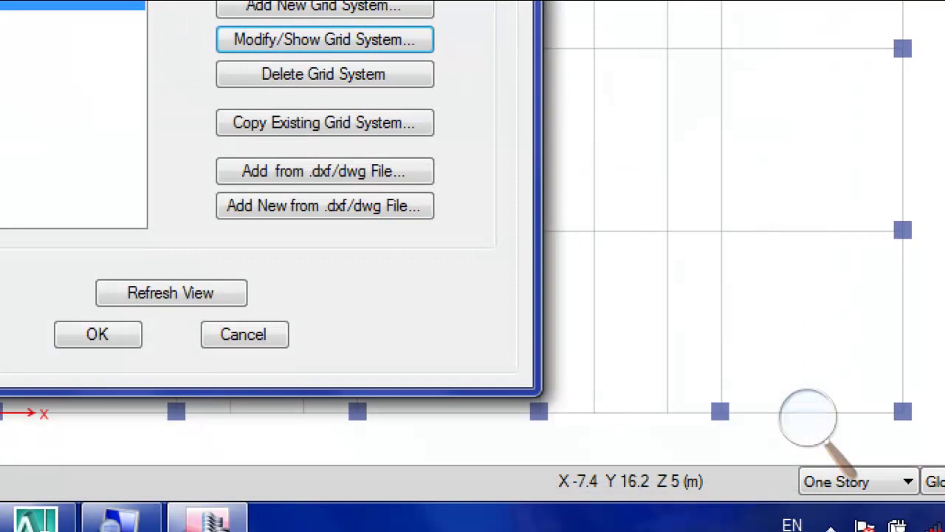
{"action": "left_click", "coordinate": [31, 318]}
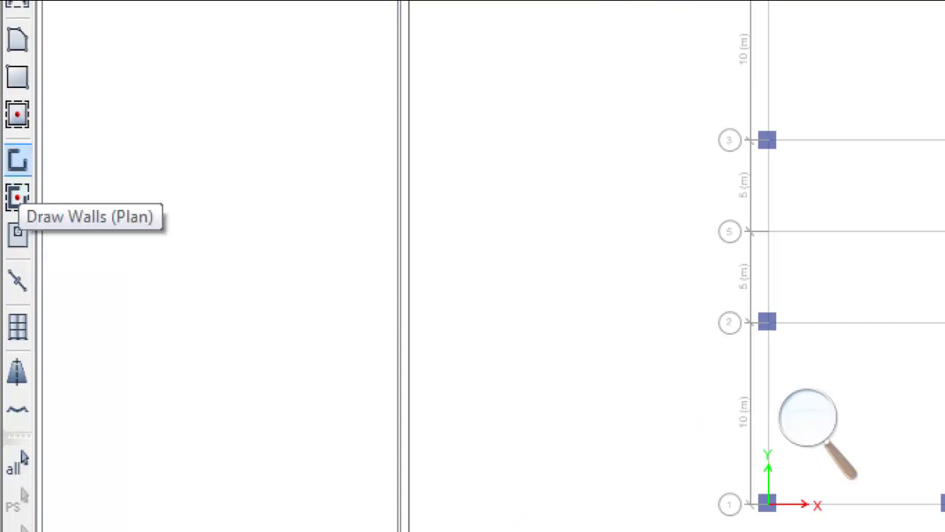
Quick-draw walls along grid B between grids 3 and 2, with return walls on grids 3 and 2 from B to the 13 m grid line
{"action": "left_click", "coordinate": [18, 197]}
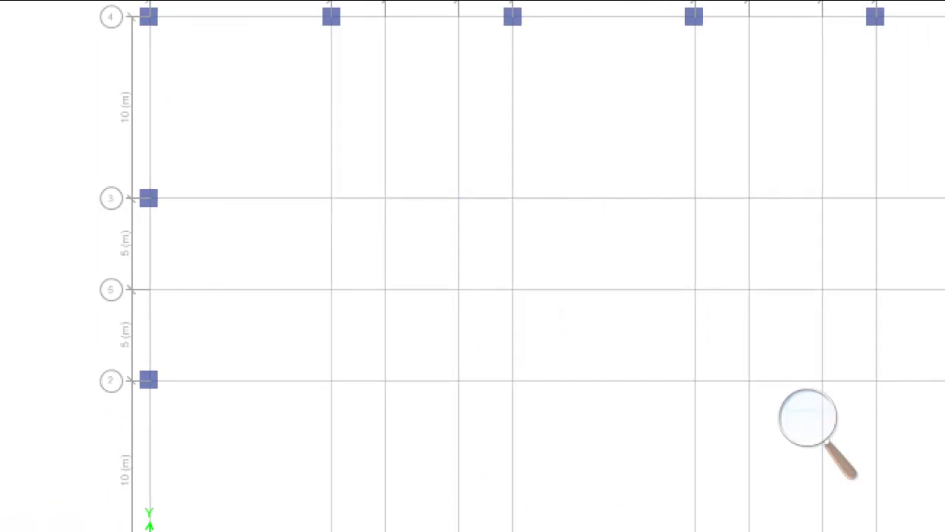
{"action": "left_click", "coordinate": [358, 198]}
{"action": "left_click", "coordinate": [331, 243]}
{"action": "left_click", "coordinate": [331, 334]}
{"action": "left_click", "coordinate": [358, 380]}
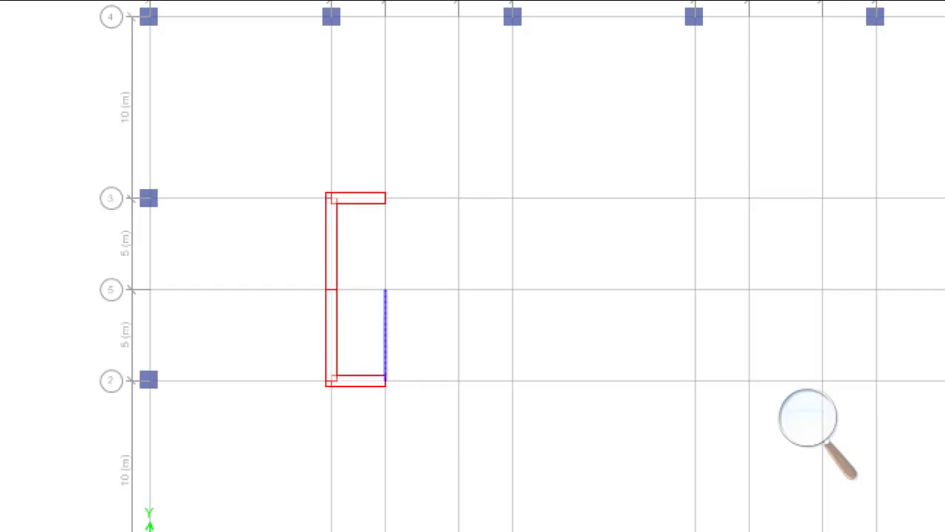
Quick-draw the core's middle wall along grid 5 from grid B to grid C
{"action": "left_click", "coordinate": [359, 289]}
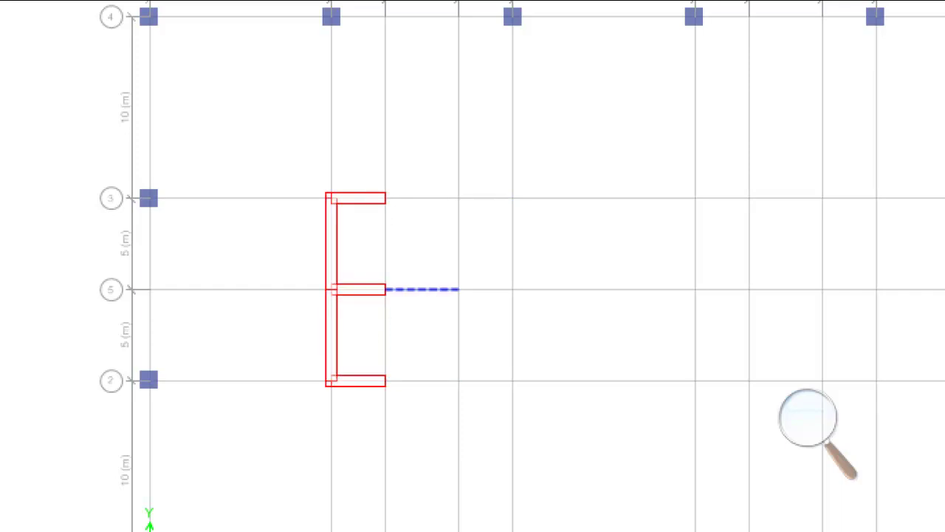
{"action": "left_click", "coordinate": [421, 289]}
{"action": "left_click", "coordinate": [485, 289]}
Quick-draw walls along grid C between grids 2 and 3, with return walls on grids 2 and 3 from the 17 m grid line to C
{"action": "left_click", "coordinate": [486, 380]}
{"action": "left_click", "coordinate": [513, 334]}
{"action": "left_click", "coordinate": [513, 244]}
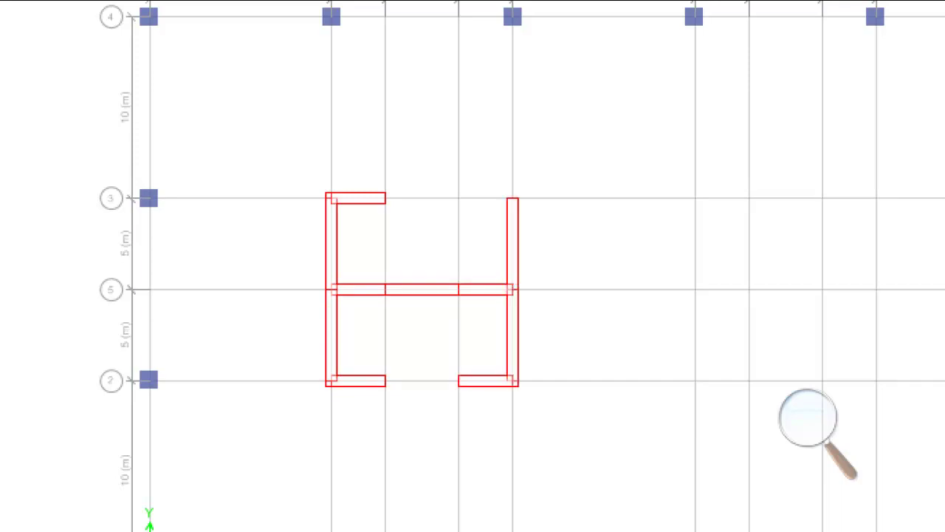
{"action": "left_click", "coordinate": [485, 198]}
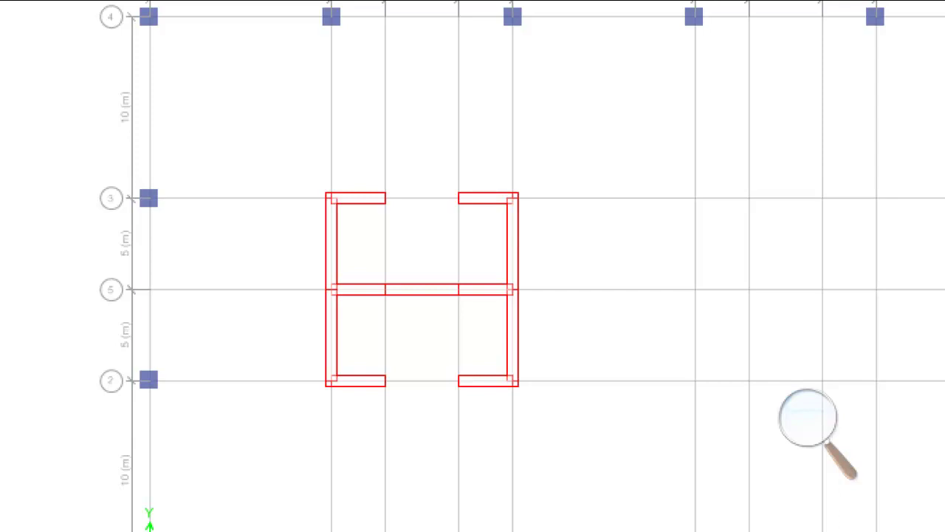
Replicate all the core walls between grids B and C linearly, using dx 20 m and number 1
{"action": "scroll", "coordinate": [473, 266], "scroll_direction": "down", "scroll_amount": 5}
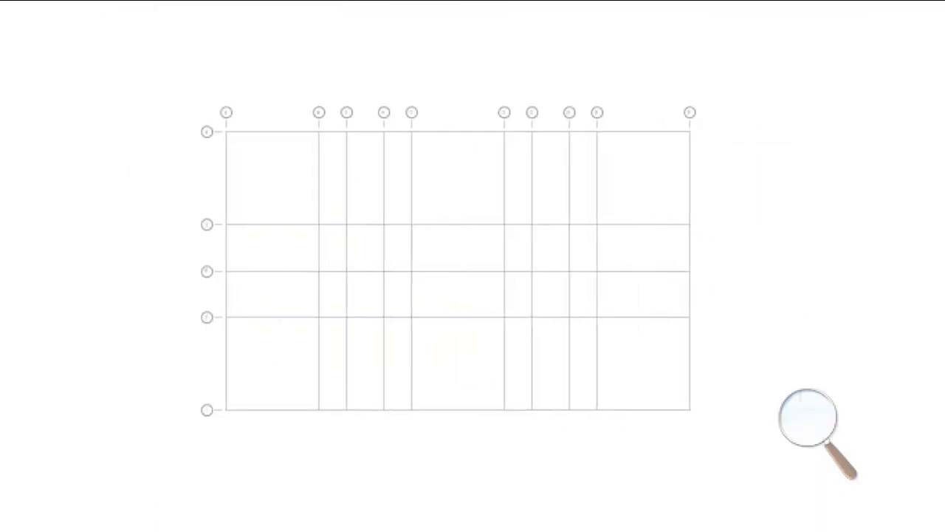
{"action": "scroll", "coordinate": [473, 266], "scroll_direction": "up", "scroll_amount": 5}
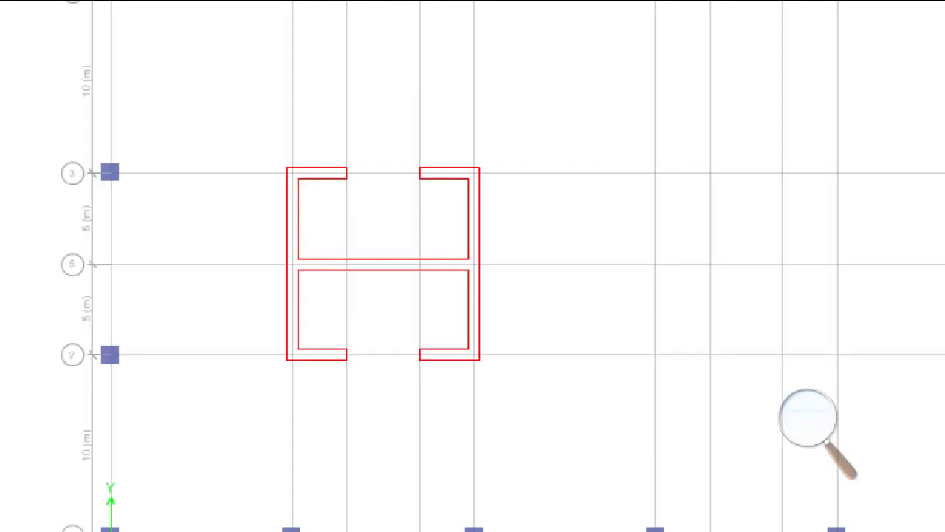
{"action": "left_click_drag", "start_coordinate": [259, 388], "coordinate": [518, 126]}
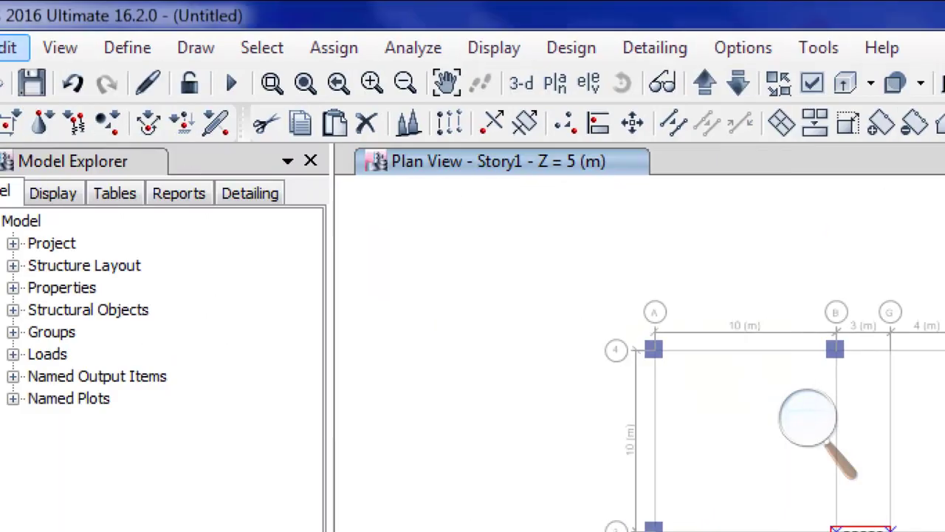
{"action": "left_click", "coordinate": [77, 47]}
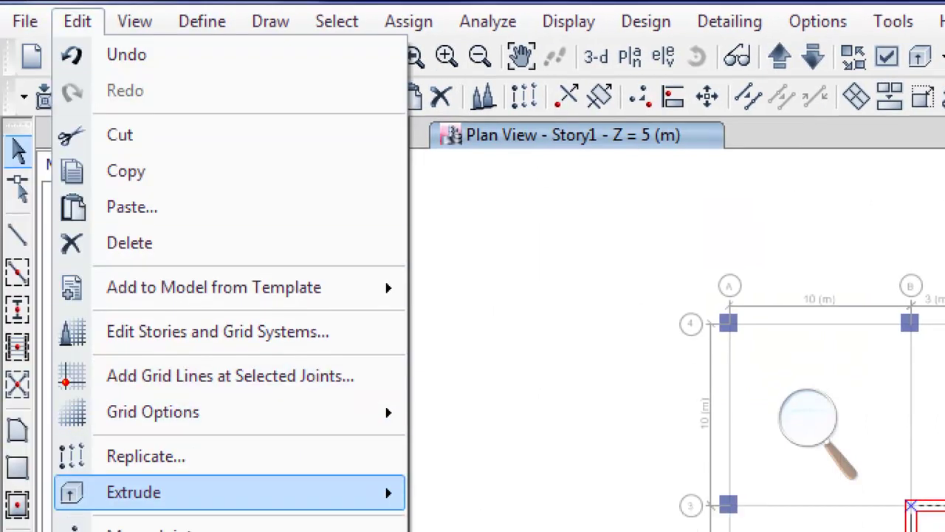
{"action": "left_click", "coordinate": [145, 455]}
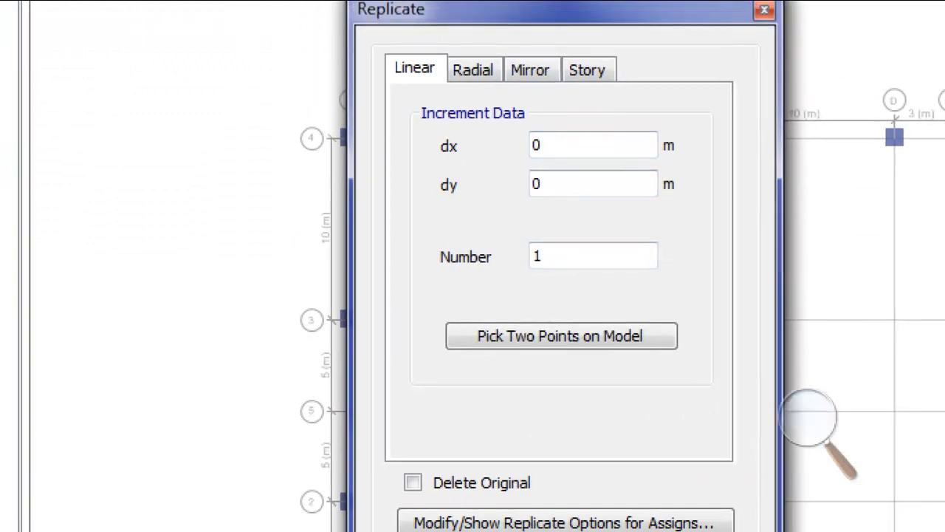
{"action": "left_click", "coordinate": [473, 69]}
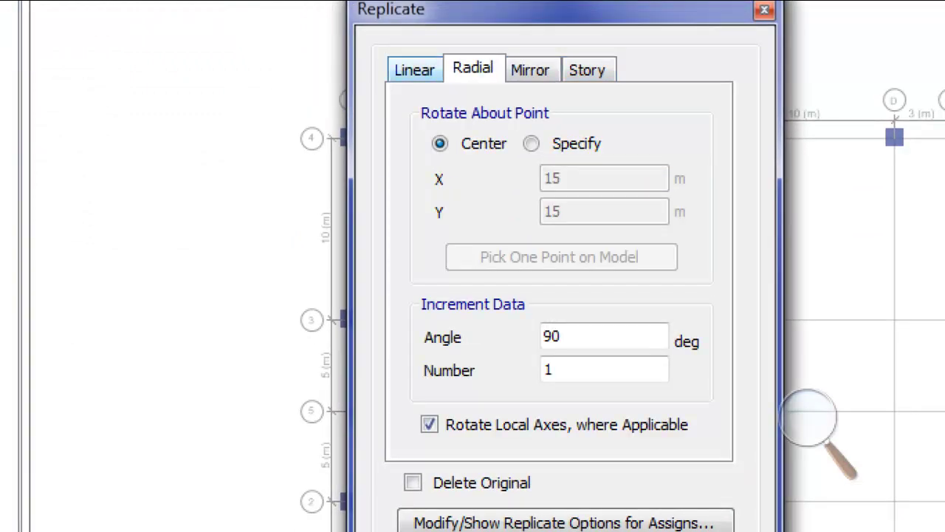
{"action": "left_click", "coordinate": [414, 70]}
{"action": "double_click", "coordinate": [593, 145]}
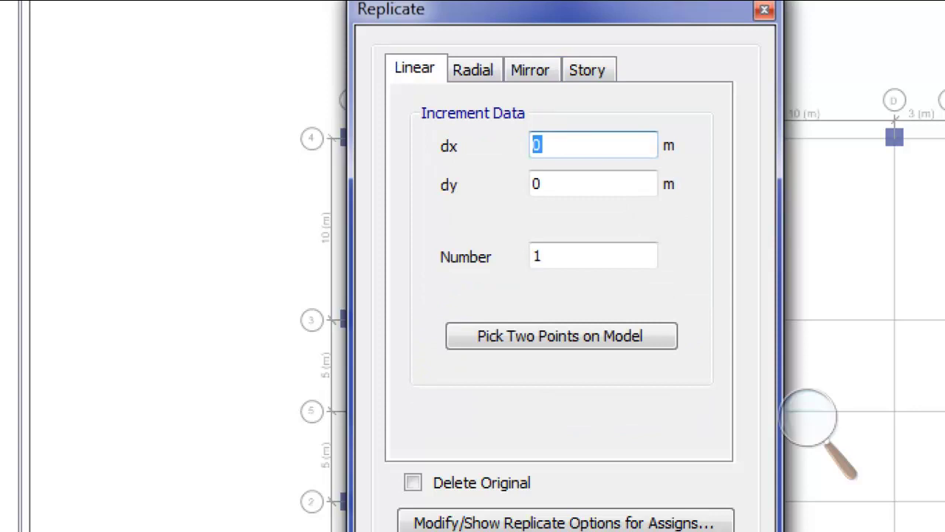
{"action": "type", "text": "20"}
{"action": "key", "text": "Tab"}
{"action": "key", "text": "Tab"}
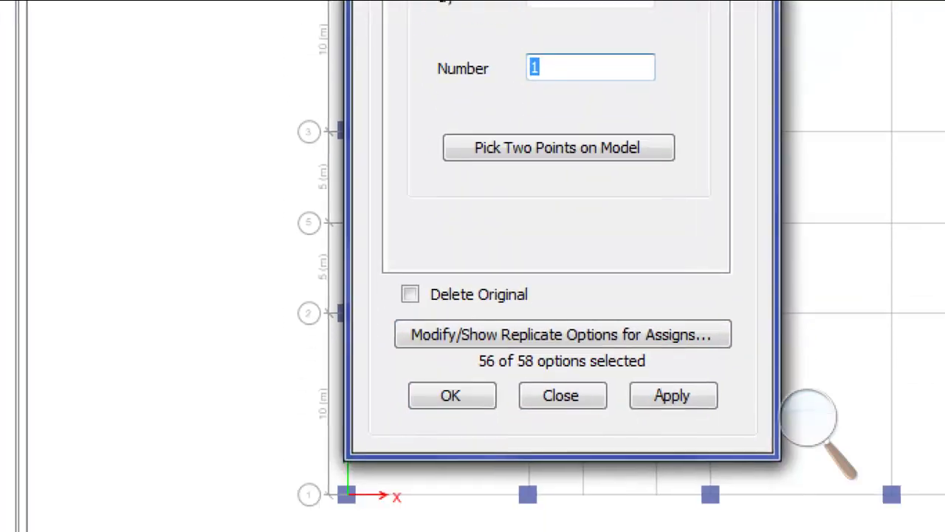
{"action": "key", "text": "Return"}
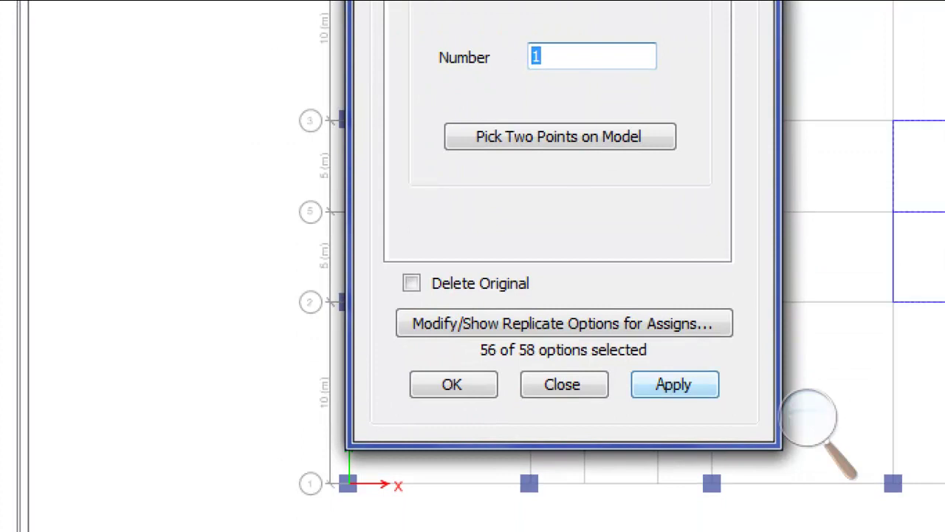
{"action": "key", "text": "Escape"}
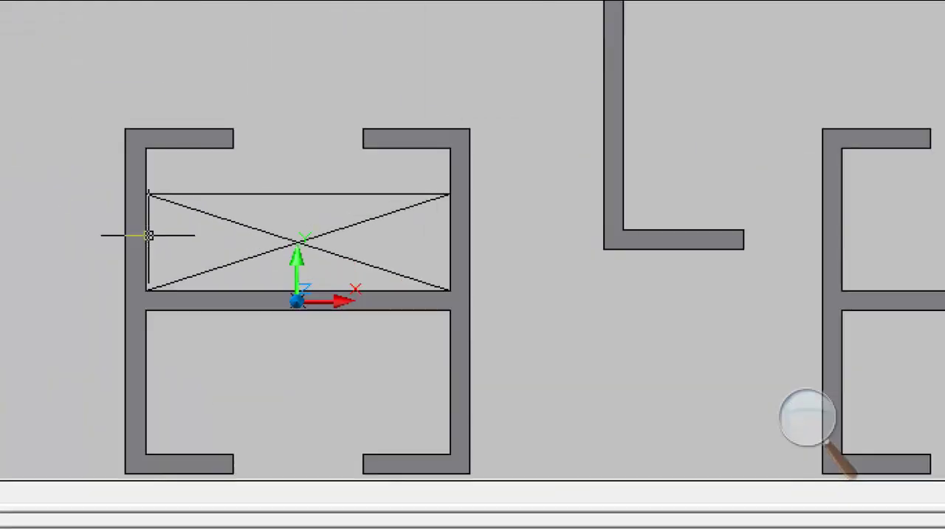
Switch to AutoCAD and examine the crossed rectangle and the surrounding core walls in the plan
{"action": "scroll", "coordinate": [148, 235], "scroll_direction": "up", "scroll_amount": 2}
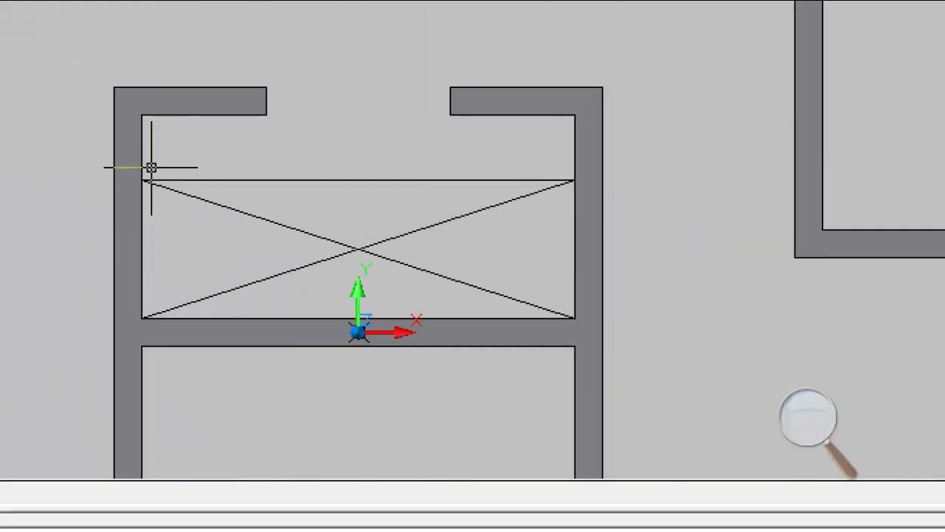
{"action": "left_click", "coordinate": [588, 192]}
{"action": "key", "text": "Escape"}
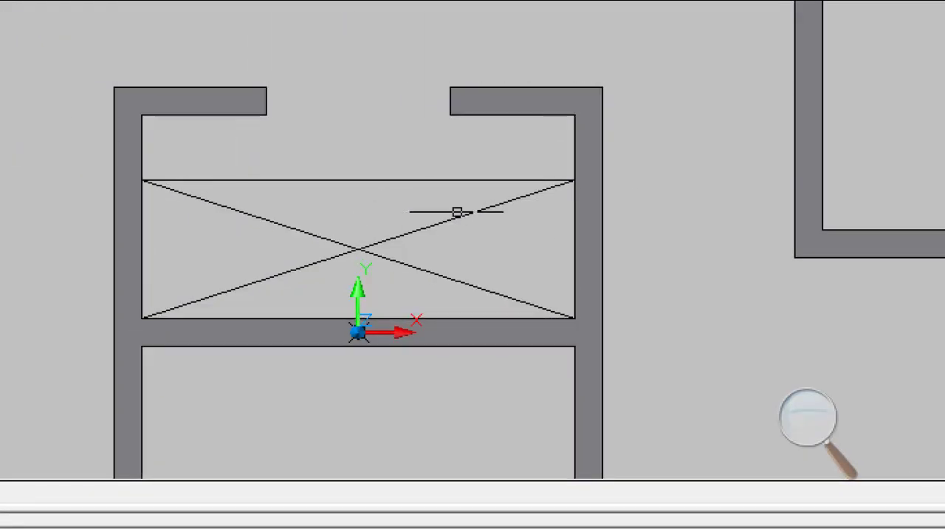
{"action": "left_click", "coordinate": [151, 317]}
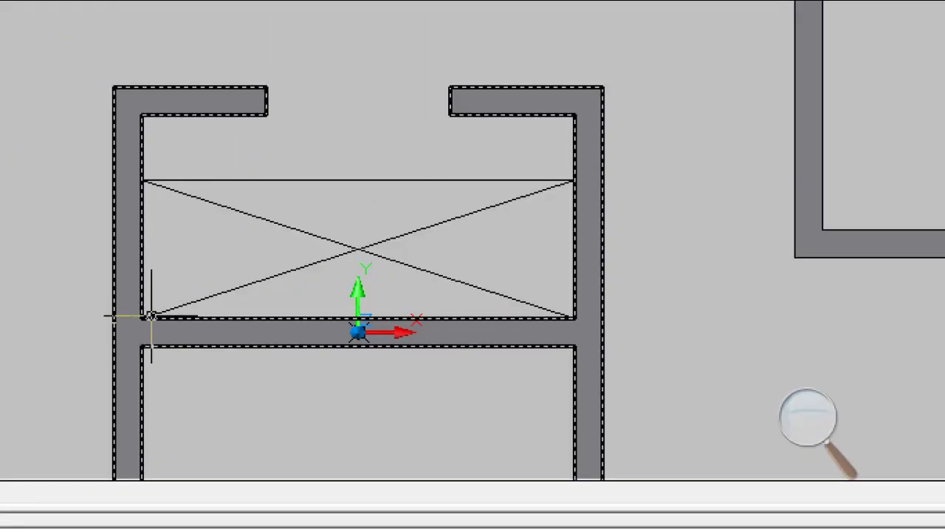
{"action": "key", "text": "Escape"}
{"action": "left_click", "coordinate": [140, 182]}
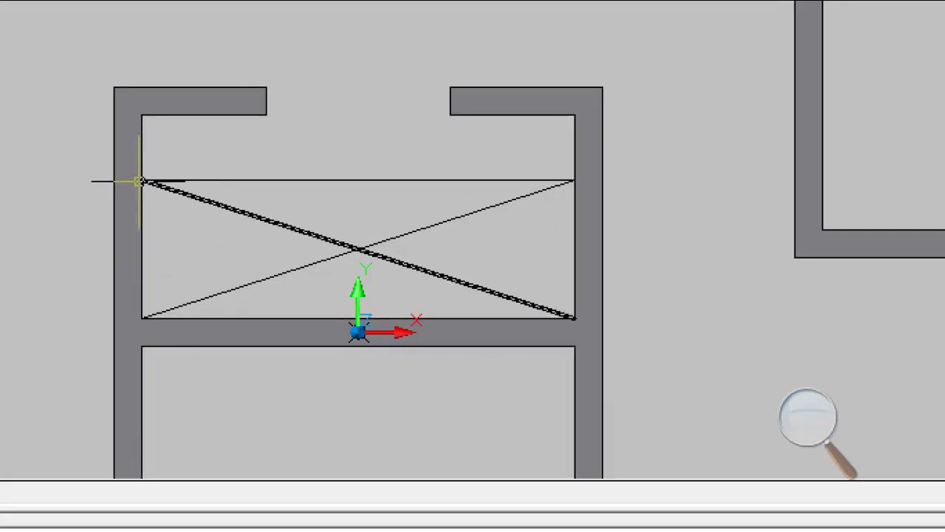
{"action": "key", "text": "Escape"}
{"action": "left_click", "coordinate": [126, 274]}
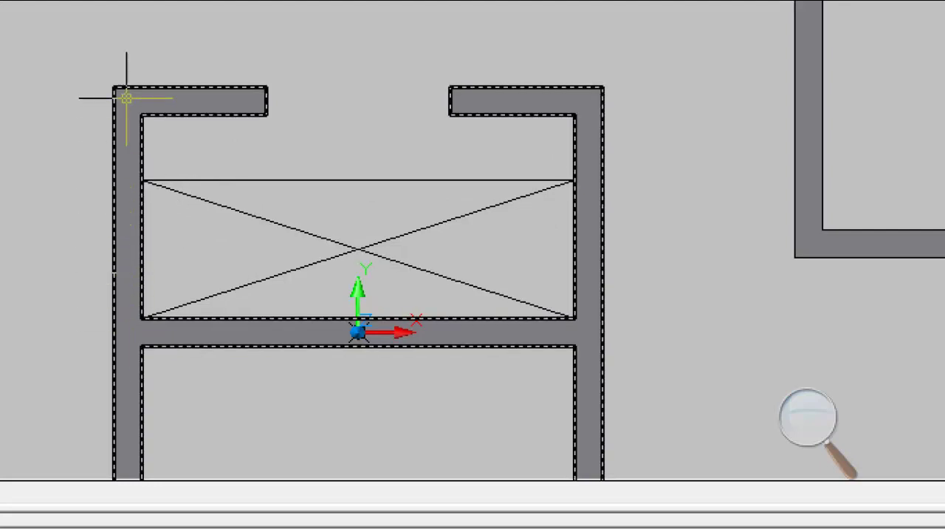
{"action": "key", "text": "Escape"}
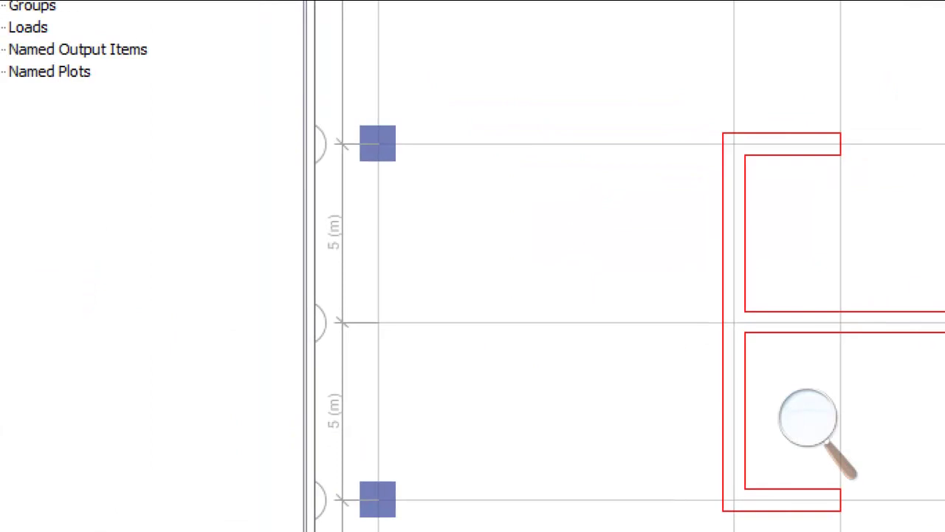
Switch to ETABS and add a Y grid line at ordinate 12 m to grid system G1
{"action": "scroll", "coordinate": [808, 417], "scroll_direction": "down", "scroll_amount": 3}
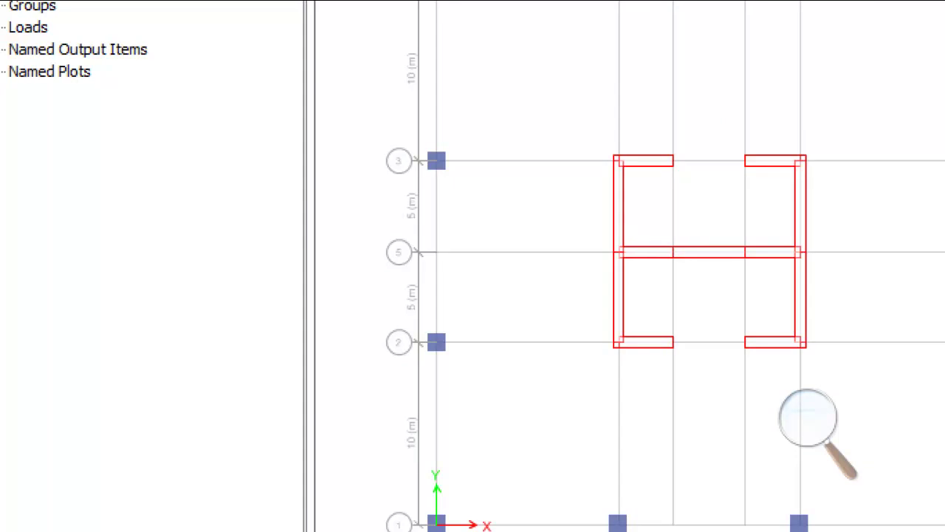
{"action": "right_click", "coordinate": [338, 76]}
{"action": "key", "text": "Return"}
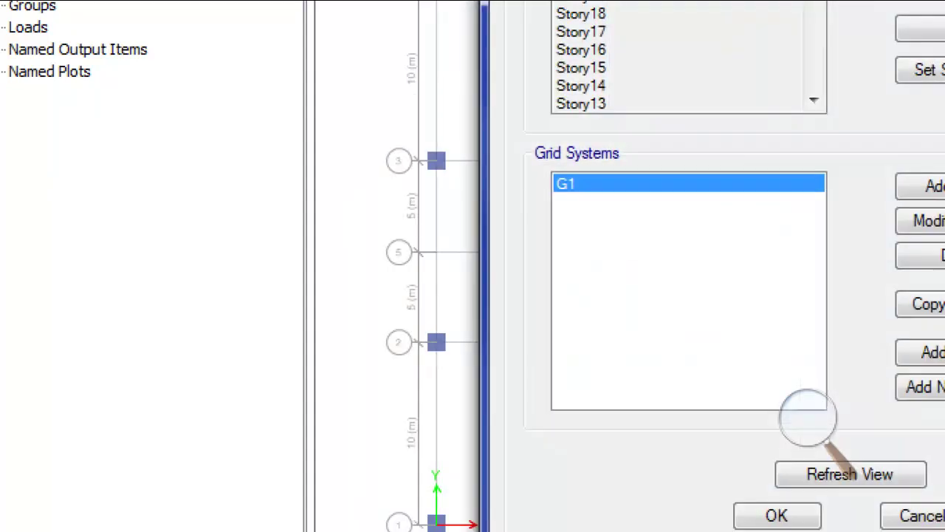
{"action": "left_click", "coordinate": [615, 206]}
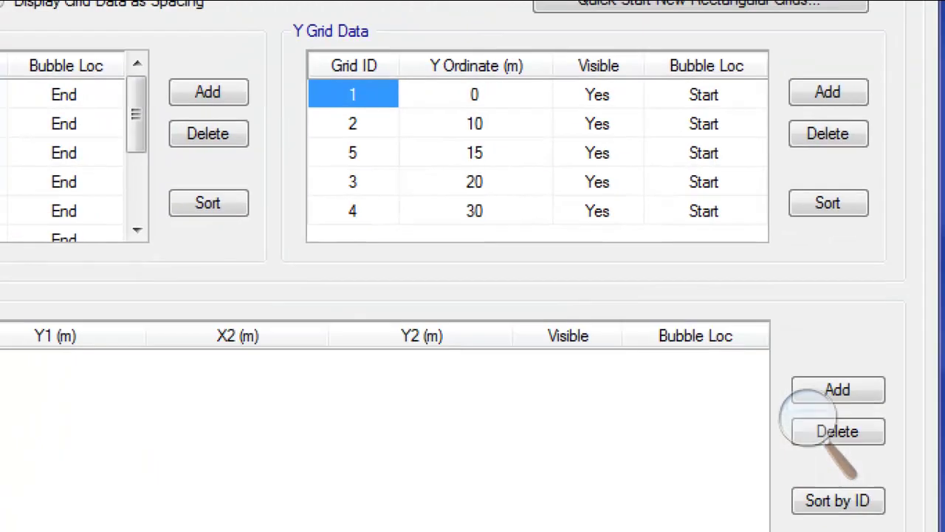
{"action": "left_click", "coordinate": [672, 121]}
{"action": "left_click", "coordinate": [310, 240]}
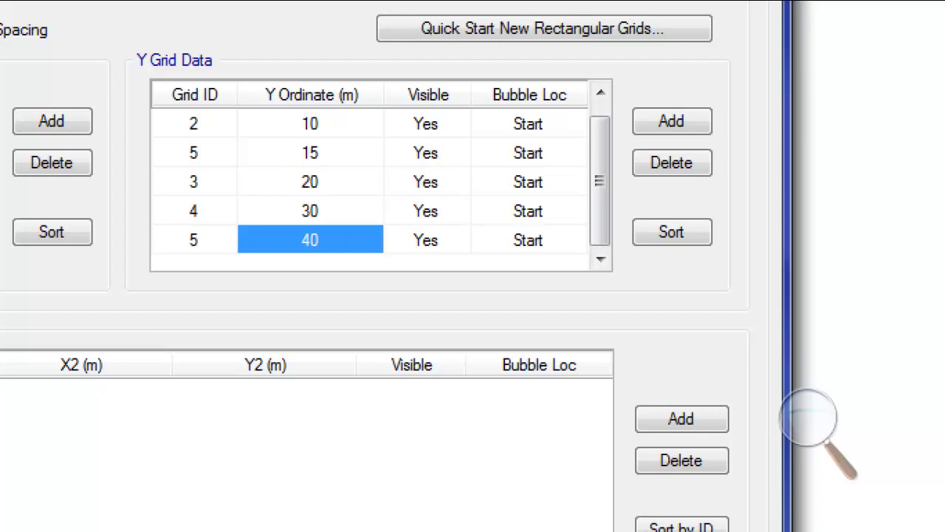
{"action": "left_click", "coordinate": [319, 237]}
{"action": "type", "text": "12"}
{"action": "key", "text": "Return"}
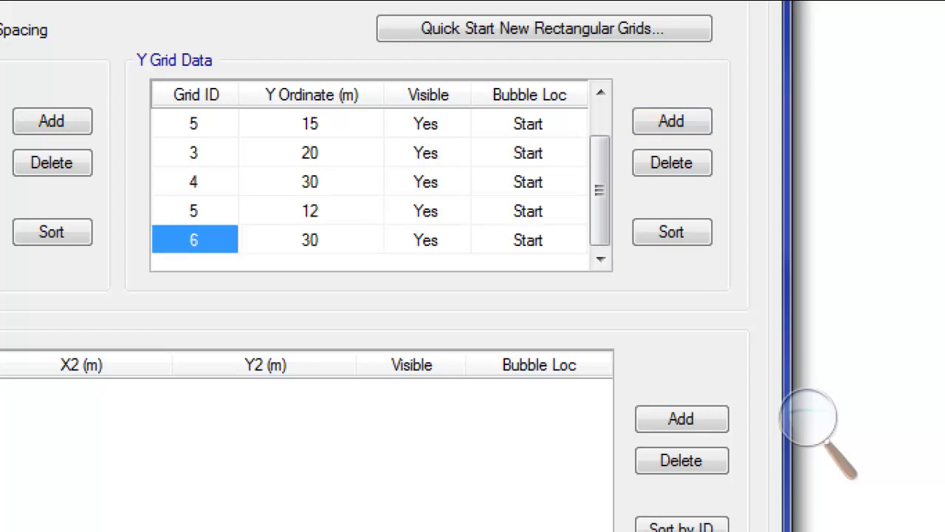
Add a Y grid line with ID 6 at ordinate 18 m and accept the grid data for G1
{"action": "double_click", "coordinate": [319, 237]}
{"action": "type", "text": "18"}
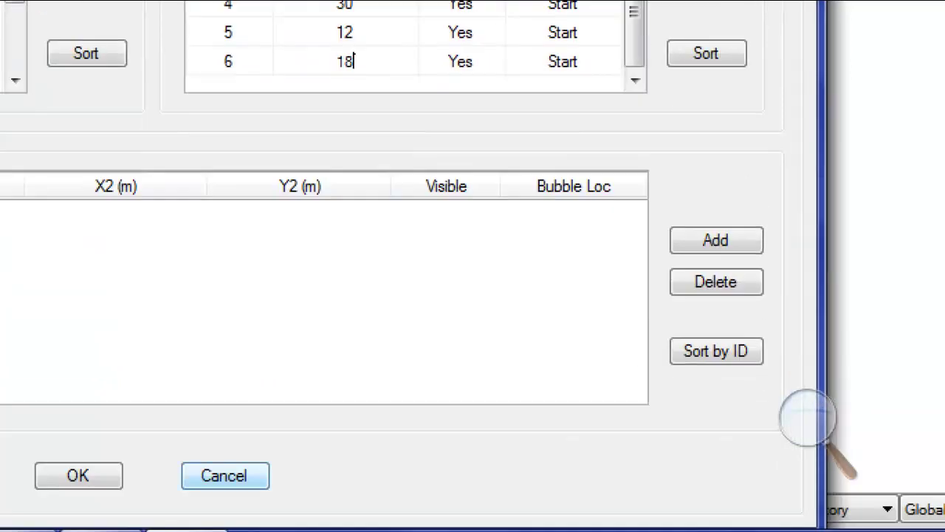
{"action": "left_click", "coordinate": [78, 476]}
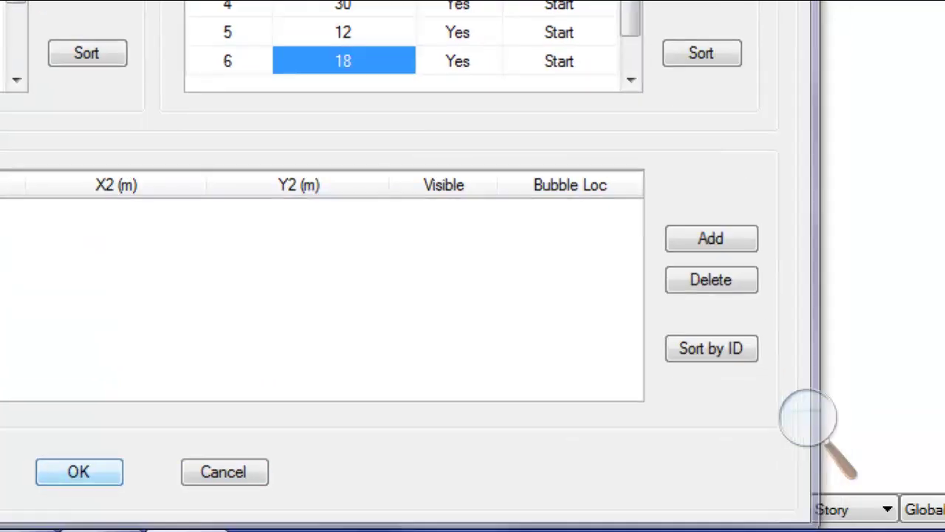
{"action": "key", "text": "Return"}
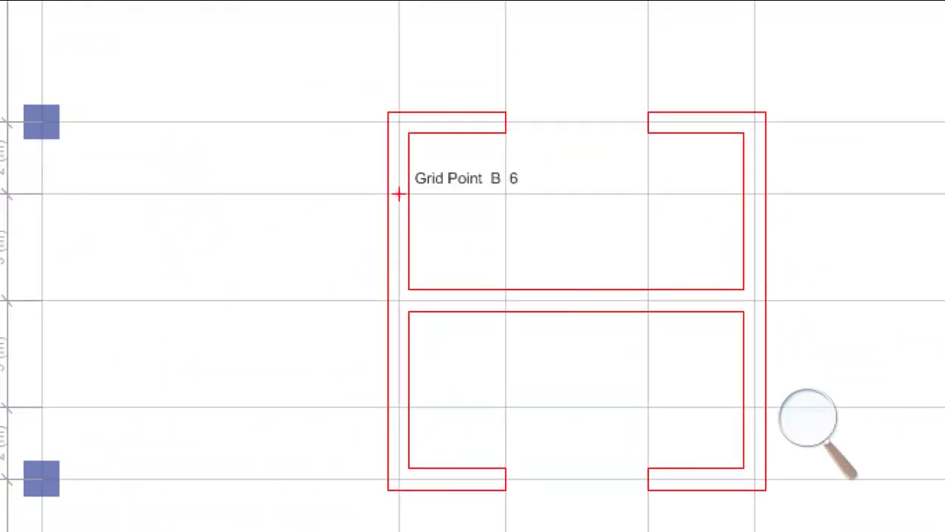
Try drawing a frame from grid point B-6, choose B20*70 as the line property and start quick-drawing frames
{"action": "left_click", "coordinate": [398, 194]}
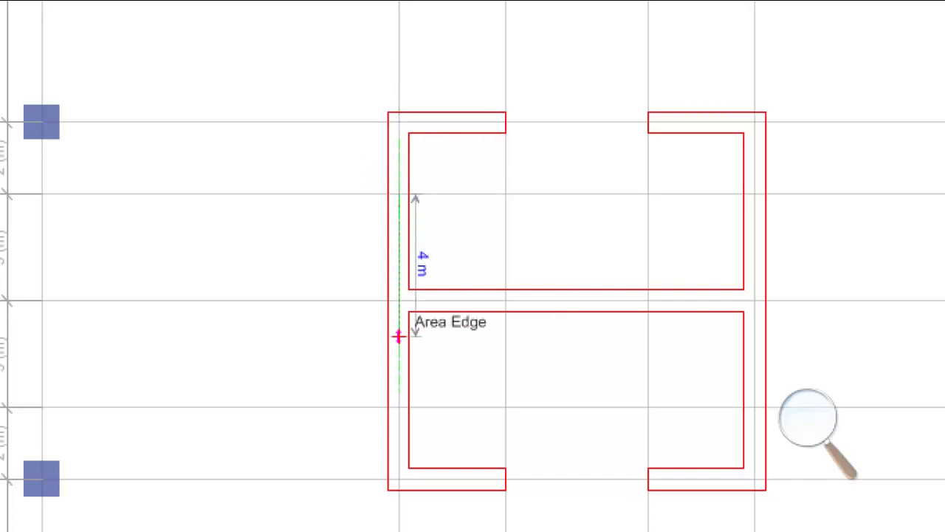
{"action": "key", "text": "Escape"}
{"action": "left_click", "coordinate": [0, 0]}
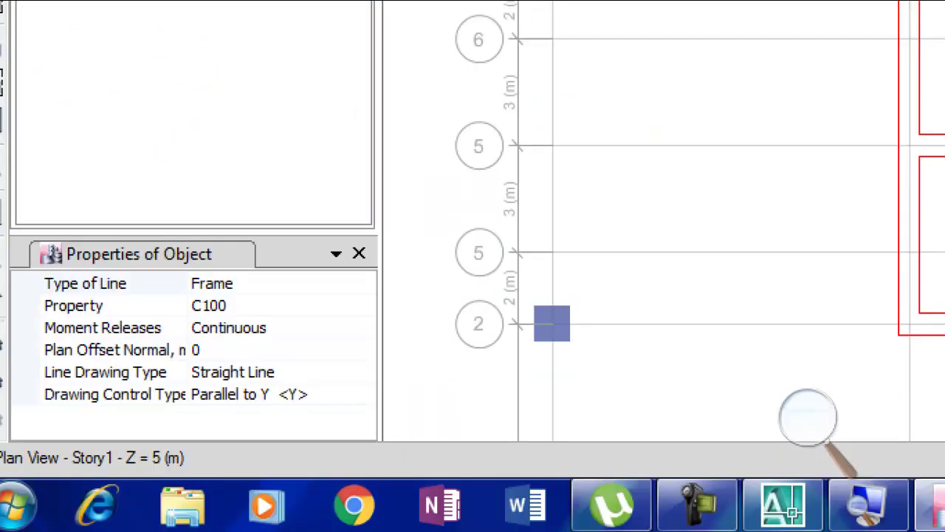
{"action": "left_click", "coordinate": [281, 305]}
{"action": "left_click", "coordinate": [364, 305]}
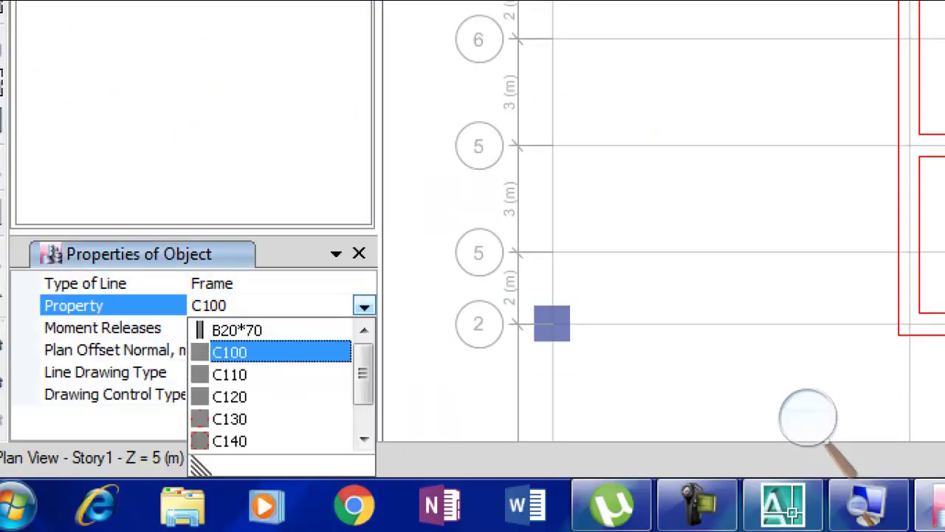
{"action": "key", "text": "Up"}
{"action": "key", "text": "Return"}
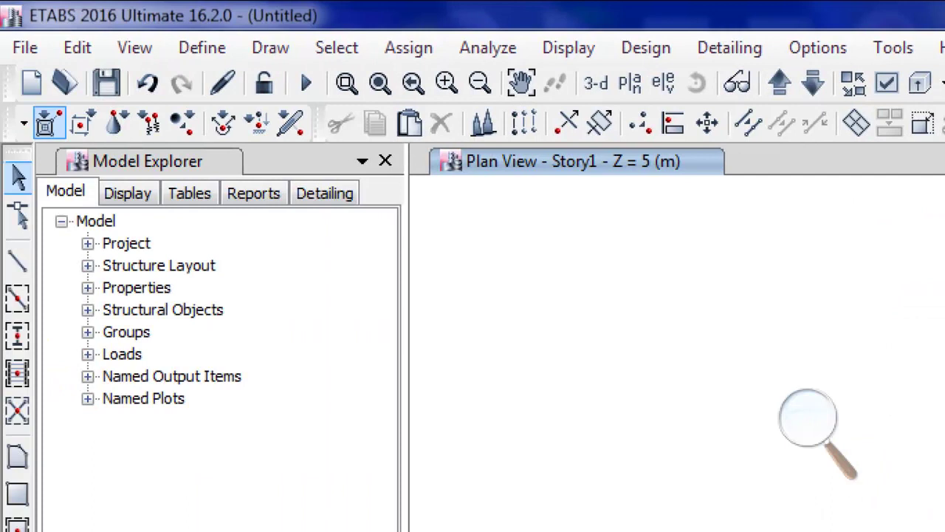
{"action": "left_click", "coordinate": [17, 299]}
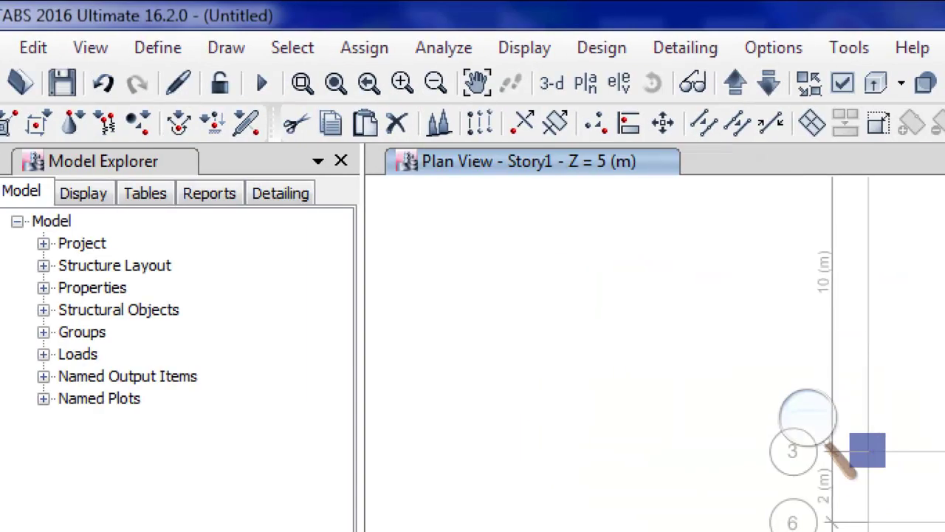
Delete the selected frames from the Story1 plan
{"action": "key", "text": "alt+e"}
{"action": "key", "text": "Down"}
{"action": "key", "text": "Down"}
{"action": "key", "text": "Down"}
{"action": "key", "text": "Down"}
{"action": "key", "text": "Down"}
{"action": "key", "text": "Return"}
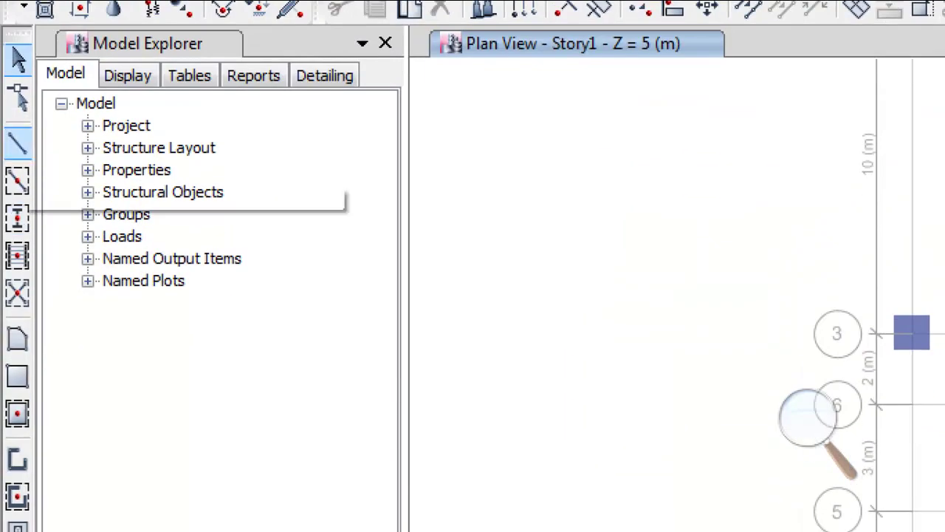
Start quick-drawing frames on Story1 with the line property set to B20*70
{"action": "left_click", "coordinate": [18, 181]}
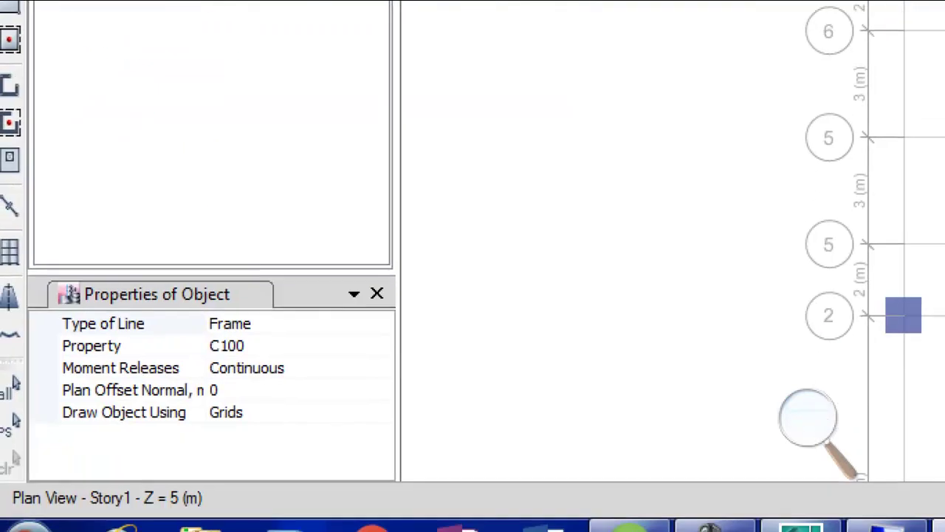
{"action": "left_click", "coordinate": [226, 346]}
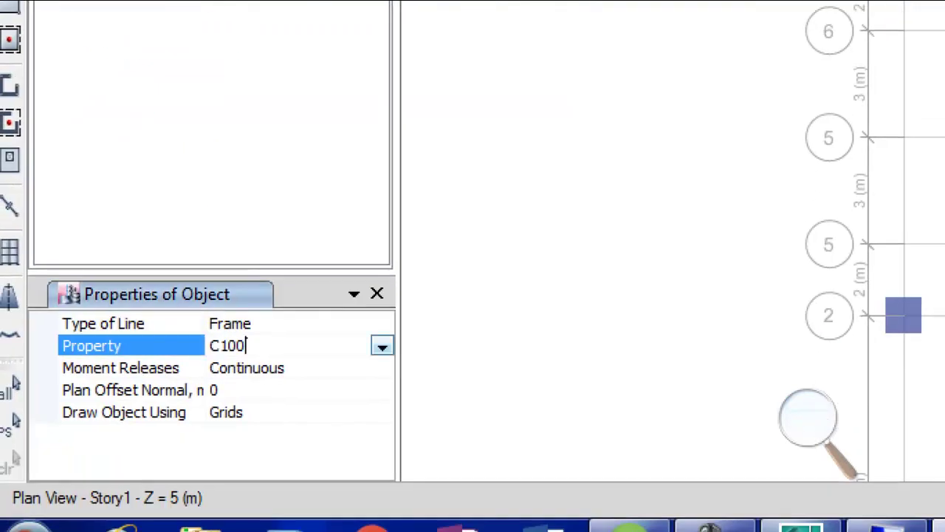
{"action": "left_click", "coordinate": [382, 345]}
{"action": "left_click", "coordinate": [254, 370]}
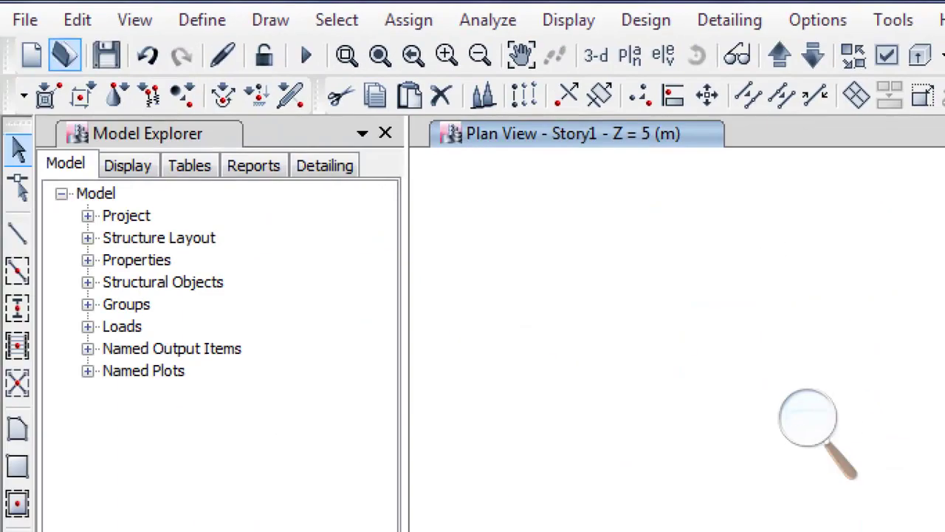
Join the selected frames into continuous beams across the cores and check one beam in each row
{"action": "left_click", "coordinate": [78, 17]}
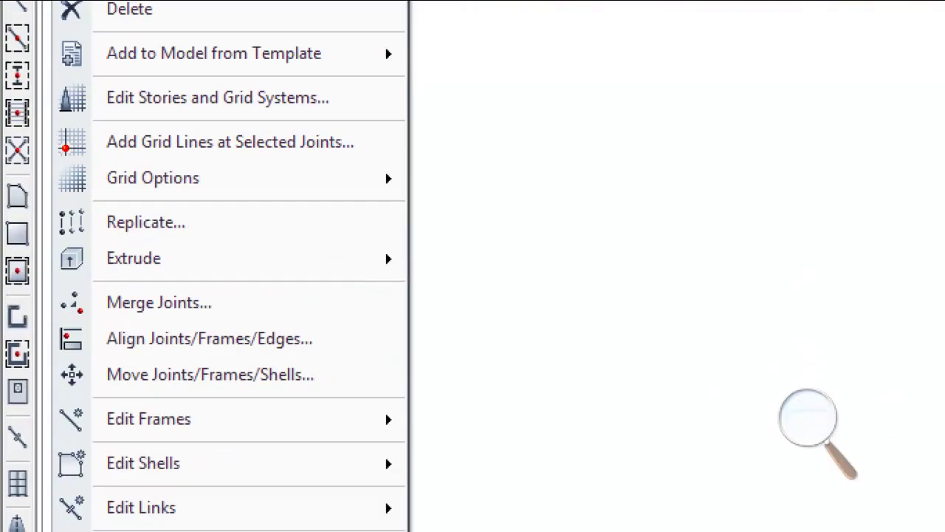
{"action": "mouse_move", "coordinate": [221, 419]}
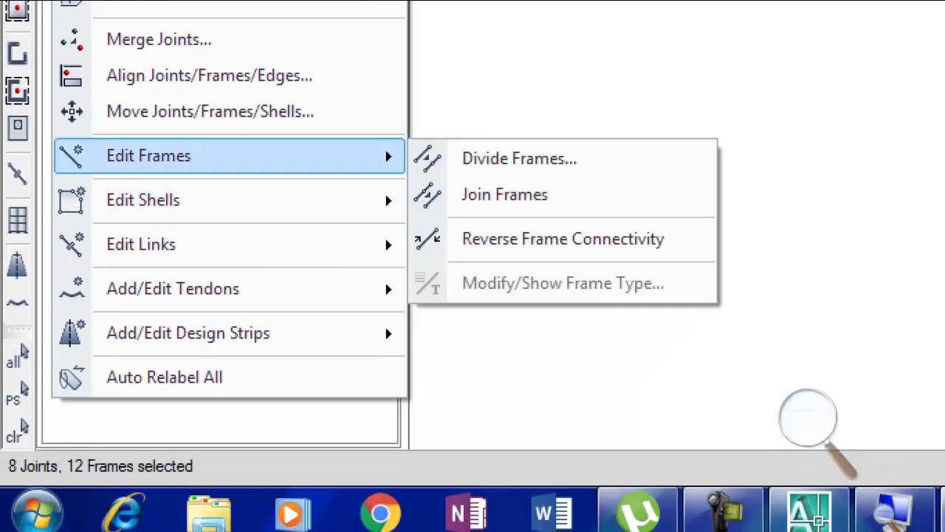
{"action": "left_click", "coordinate": [504, 194]}
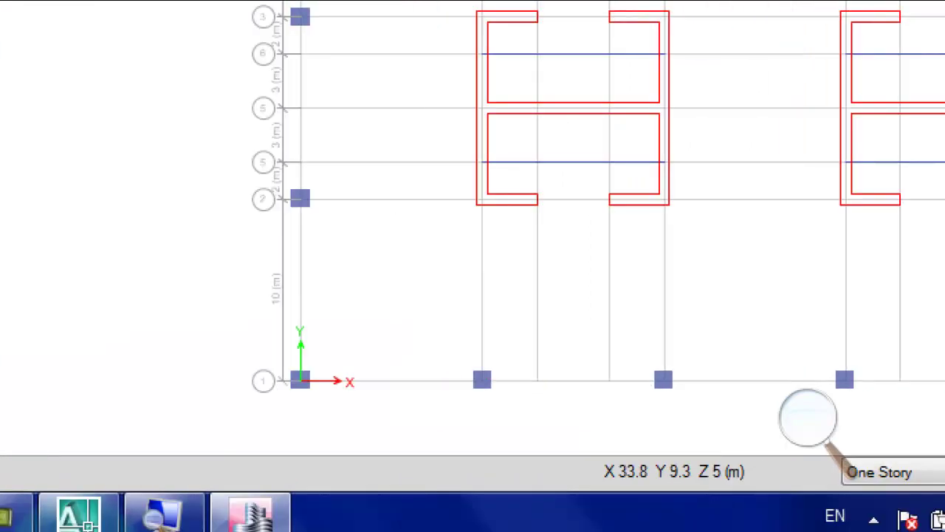
{"action": "left_click", "coordinate": [627, 163]}
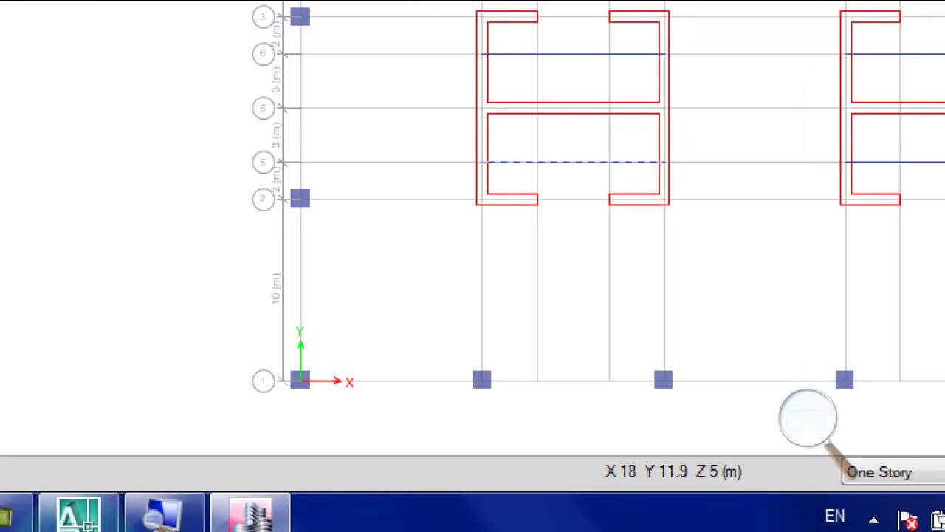
{"action": "left_click", "coordinate": [581, 54]}
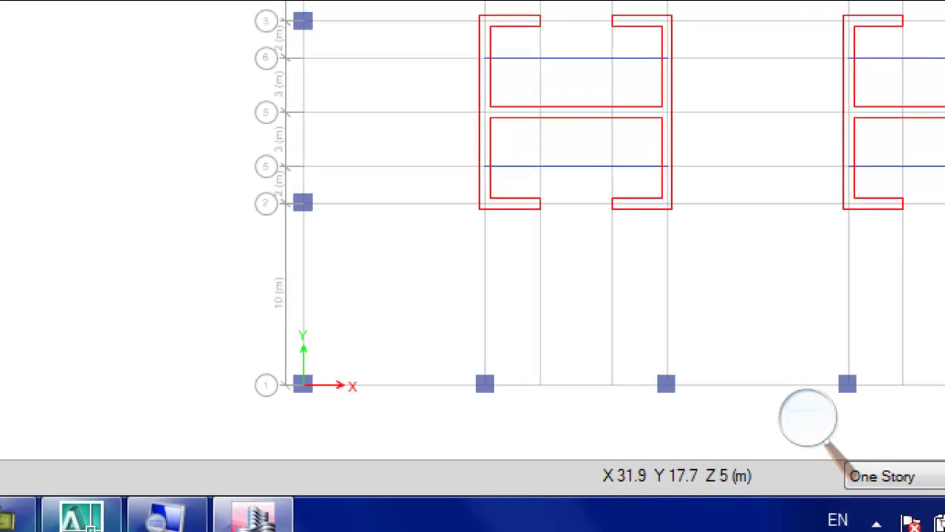
Open grid system G1 for modification and add an X grid line with ID G at ordinate -1 m
{"action": "scroll", "coordinate": [472, 221], "scroll_direction": "down", "scroll_amount": 3}
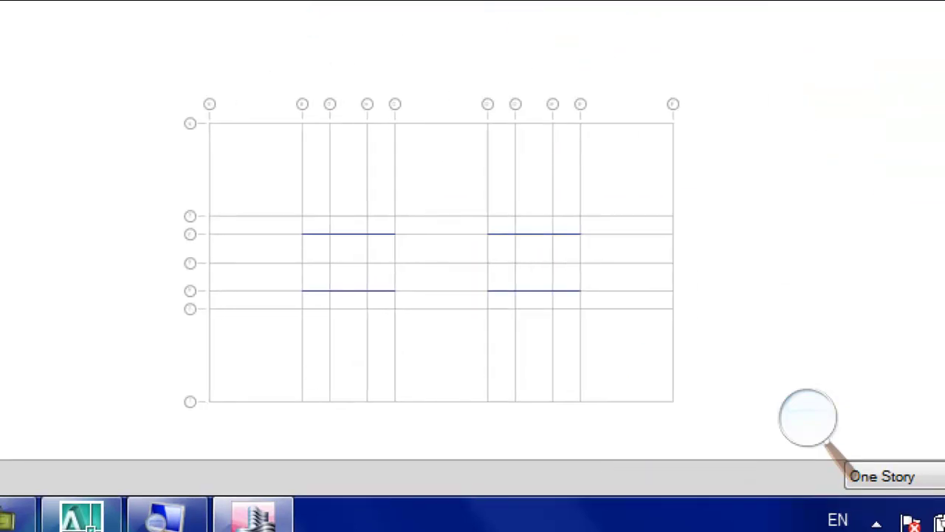
{"action": "middle_click_drag", "start_coordinate": [324, 239], "coordinate": [378, 227]}
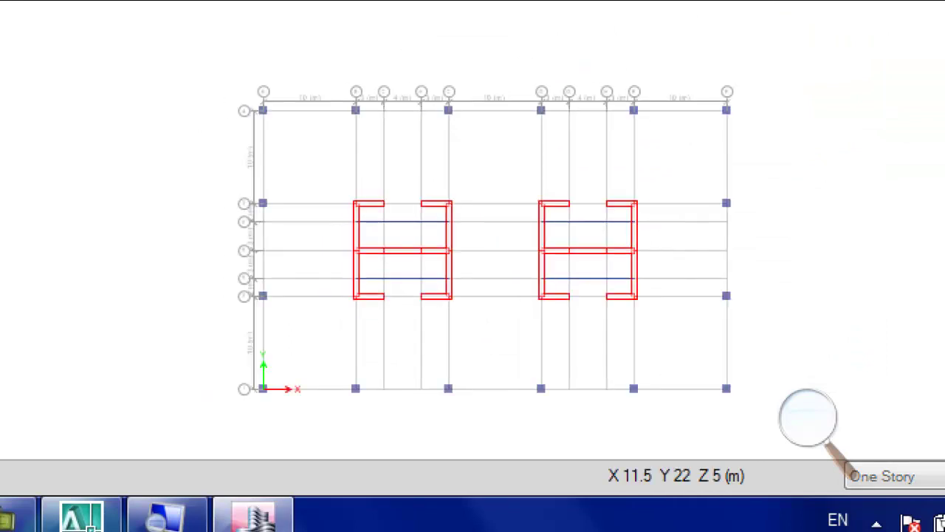
{"action": "scroll", "coordinate": [346, 152], "scroll_direction": "up", "scroll_amount": 2}
{"action": "right_click", "coordinate": [116, 53]}
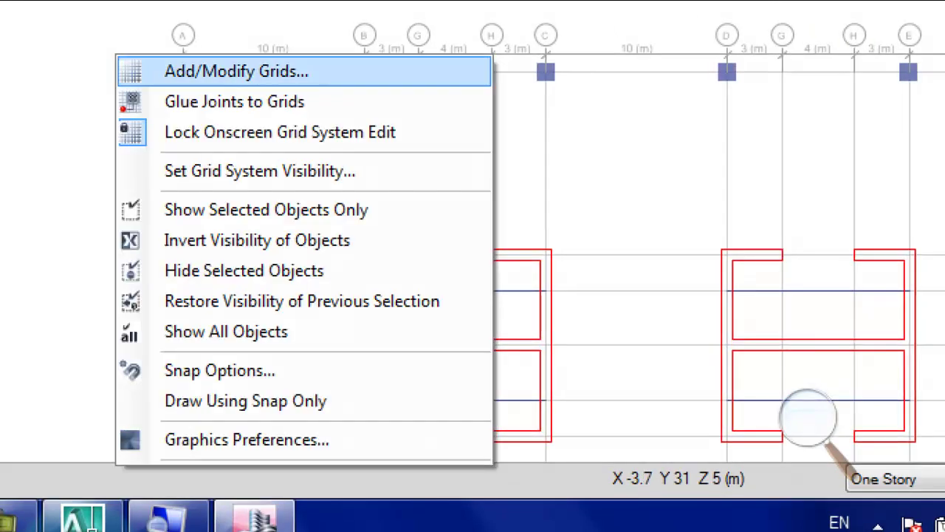
{"action": "left_click", "coordinate": [236, 71]}
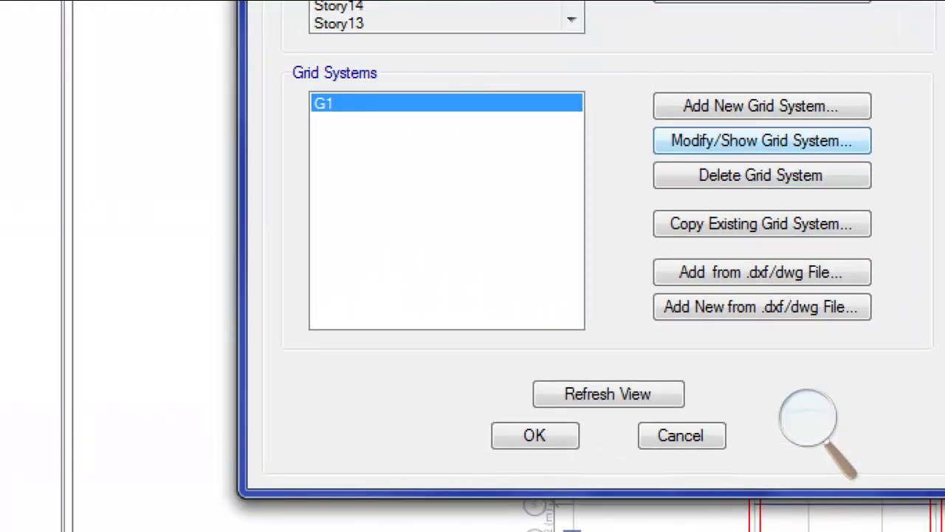
{"action": "left_click", "coordinate": [761, 140]}
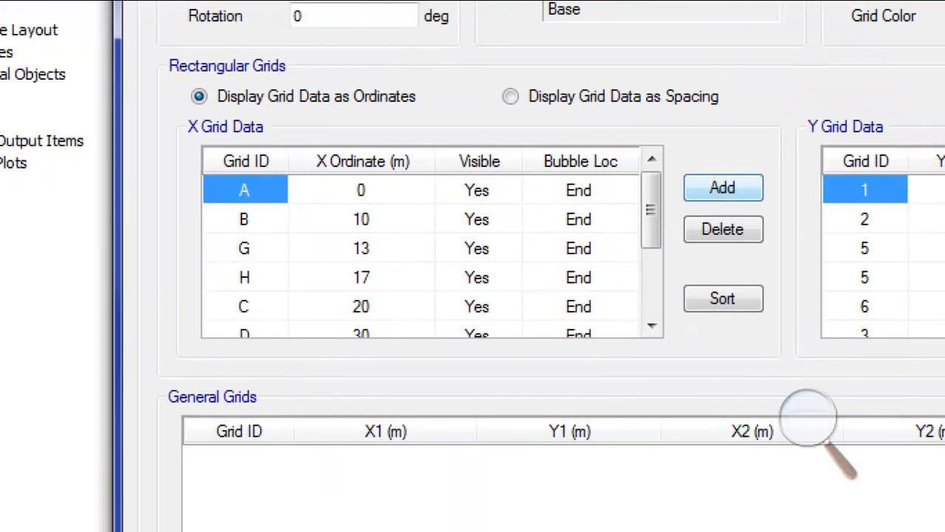
{"action": "scroll", "coordinate": [432, 244], "scroll_direction": "down", "scroll_amount": 2}
{"action": "left_click", "coordinate": [244, 307]}
{"action": "left_click", "coordinate": [361, 306]}
{"action": "left_click", "coordinate": [366, 306]}
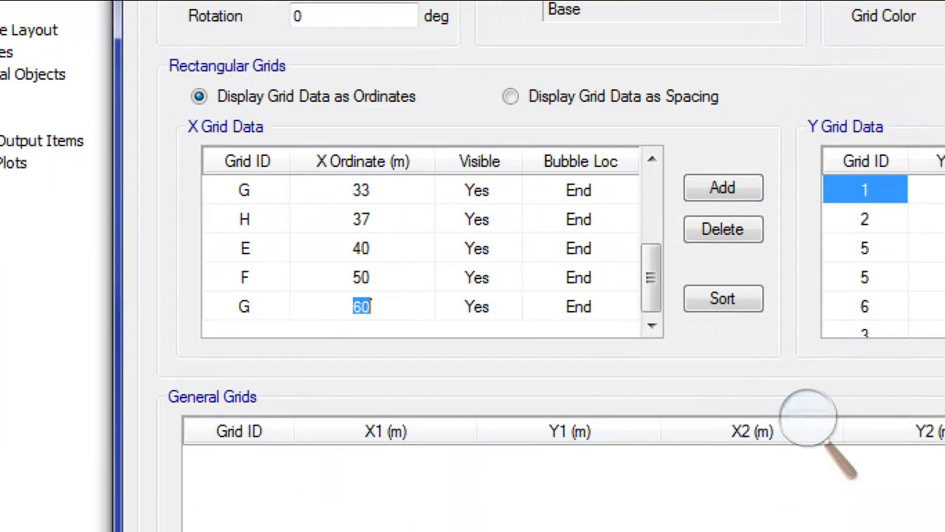
{"action": "key", "text": "BackSpace"}
Add an X grid line with ID H at ordinate 51 m
{"action": "left_click", "coordinate": [723, 188]}
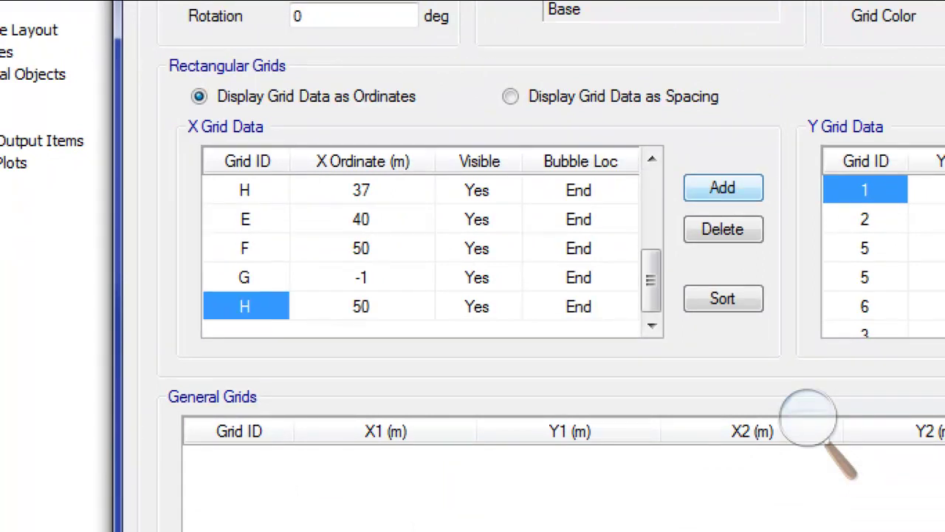
{"action": "left_click", "coordinate": [369, 306]}
{"action": "left_click", "coordinate": [369, 306]}
{"action": "type", "text": "5"}
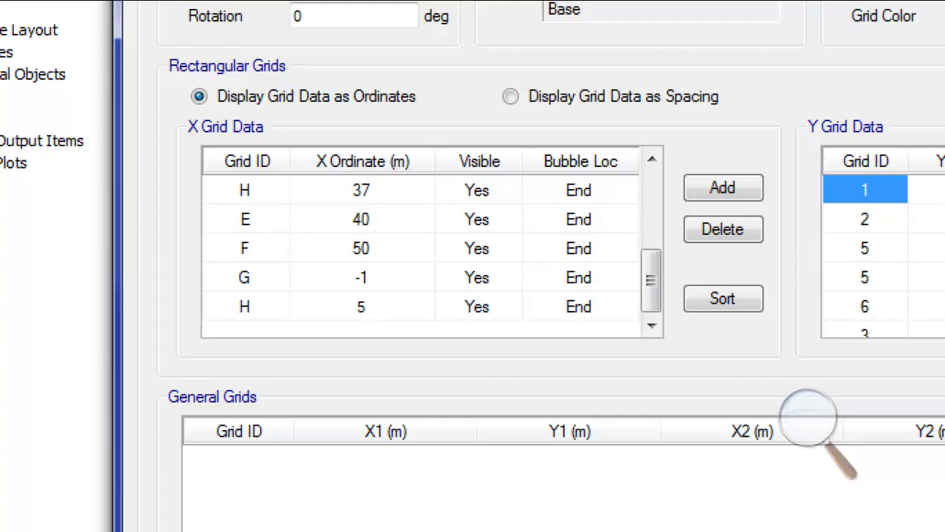
{"action": "type", "text": "1"}
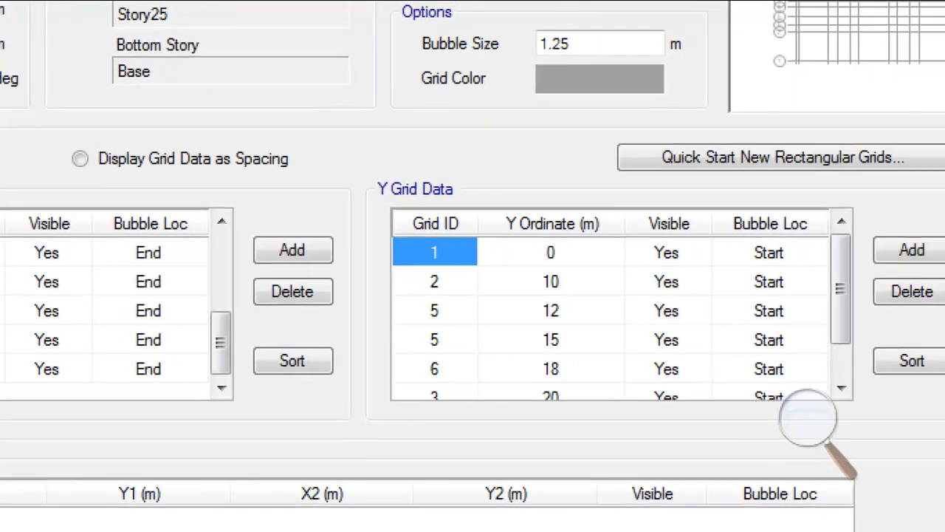
Add a Y grid line with ID 5 at ordinate -1 m
{"action": "left_click", "coordinate": [923, 249]}
{"action": "key", "text": "Tab"}
{"action": "left_click", "coordinate": [551, 371]}
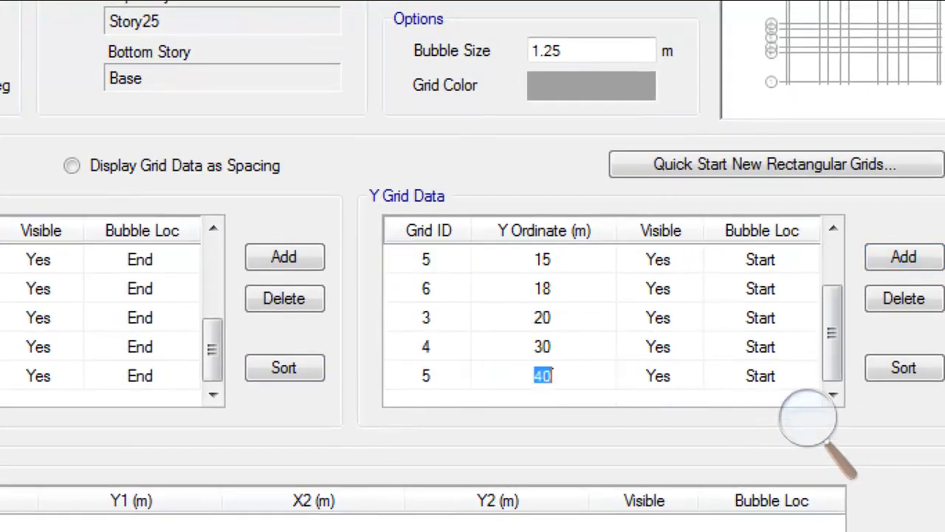
{"action": "type", "text": "-1"}
{"action": "key", "text": "Return"}
Add a Y grid line with ID 6 at ordinate 31 m and accept the grid changes
{"action": "double_click", "coordinate": [551, 375]}
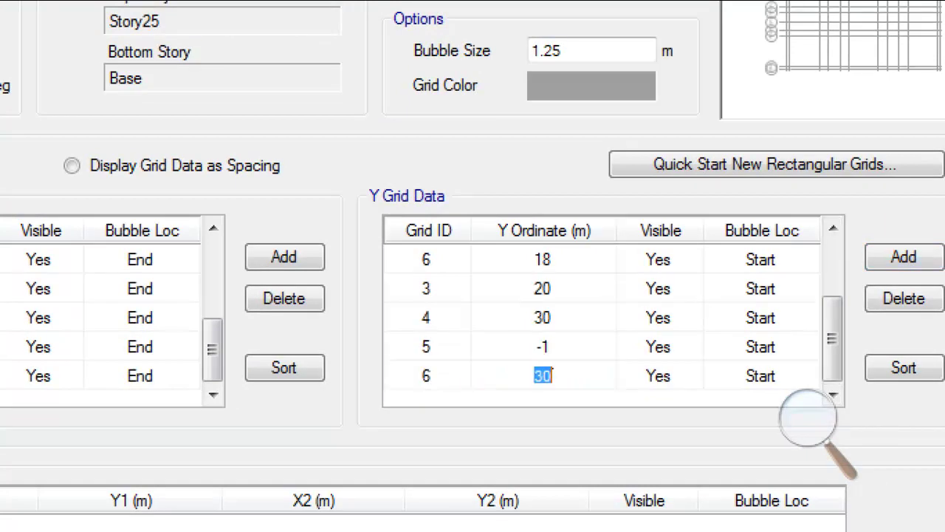
{"action": "type", "text": "31"}
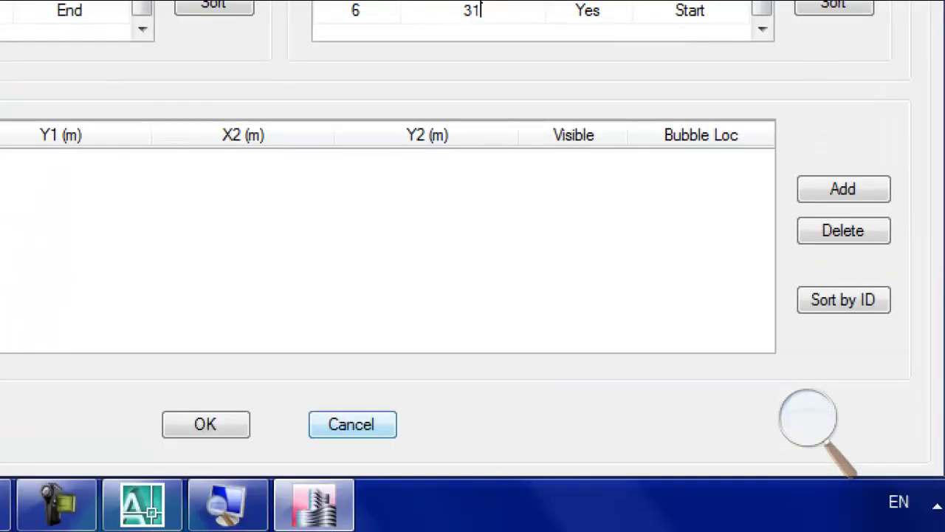
{"action": "left_click", "coordinate": [205, 424]}
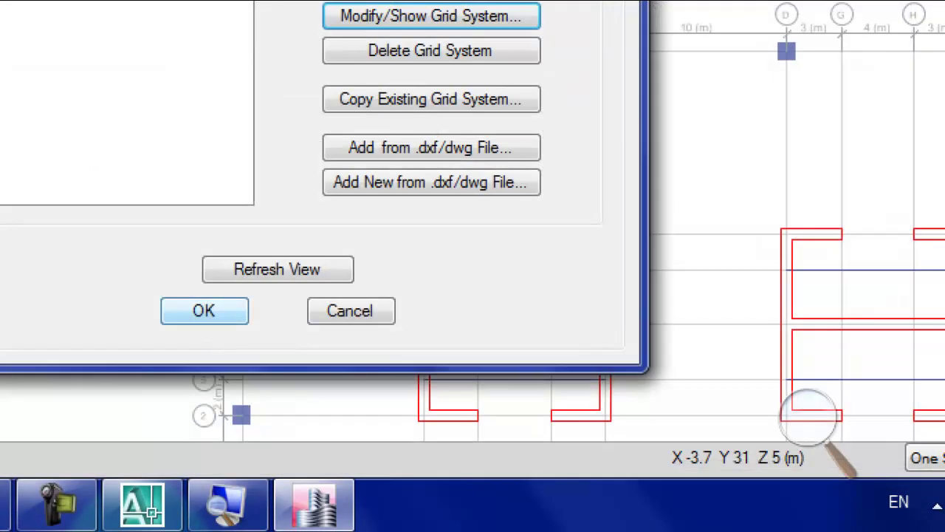
{"action": "left_click", "coordinate": [202, 310]}
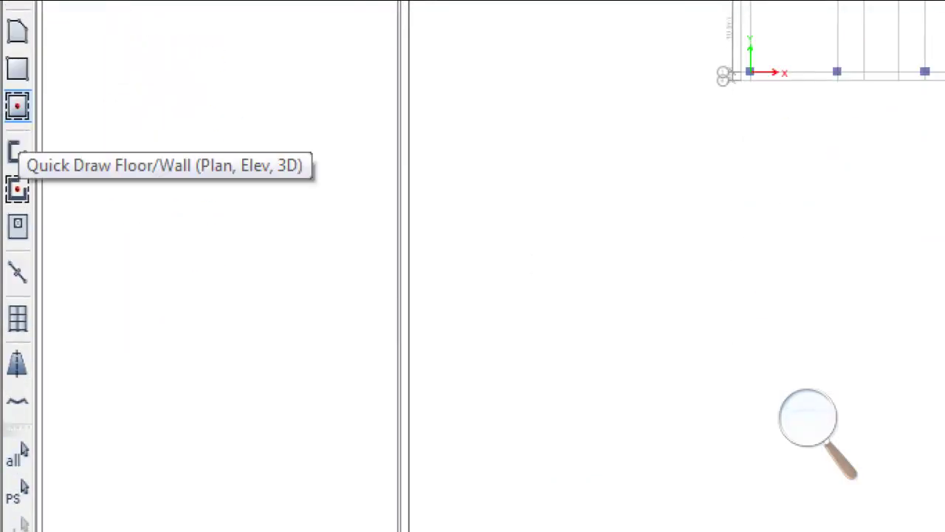
Quick-draw T30 floor slabs over the full Story1 grid extent and delete the selected slab panels inside the cores
{"action": "left_click", "coordinate": [17, 106]}
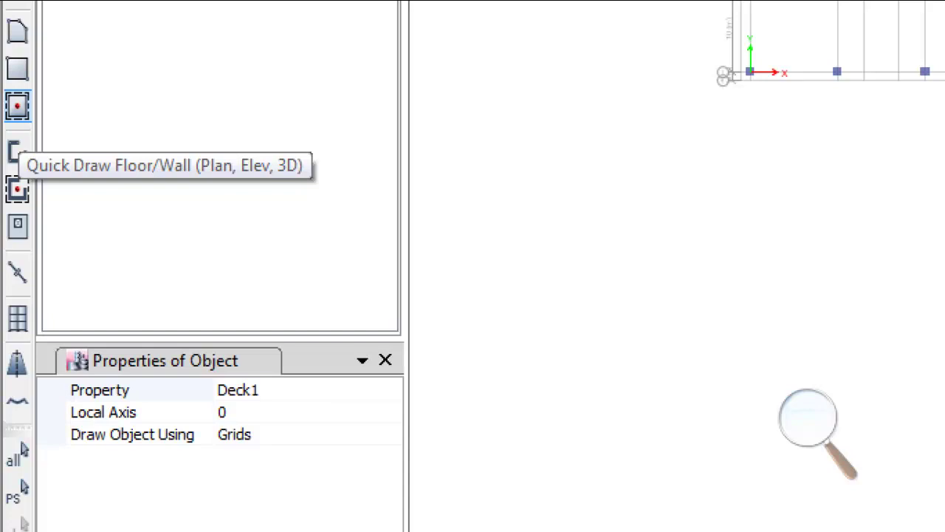
{"action": "left_click", "coordinate": [251, 390]}
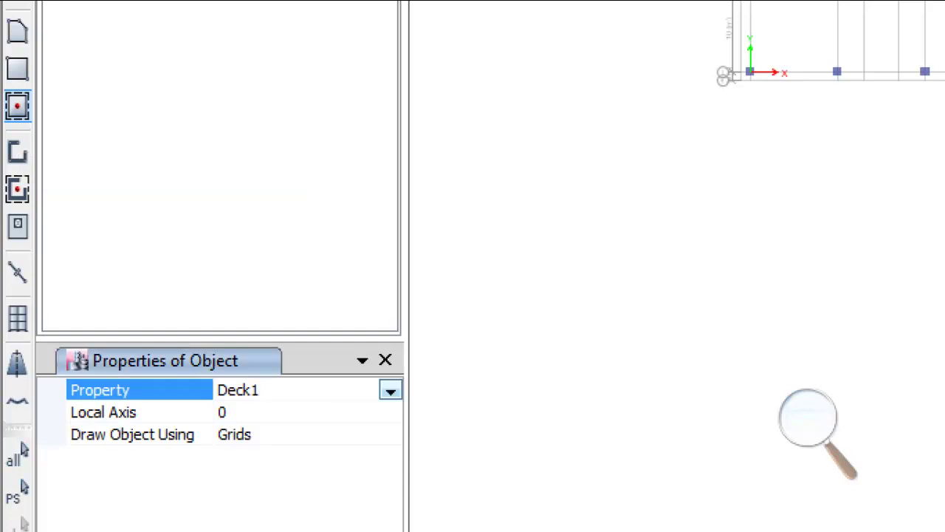
{"action": "left_click", "coordinate": [390, 390]}
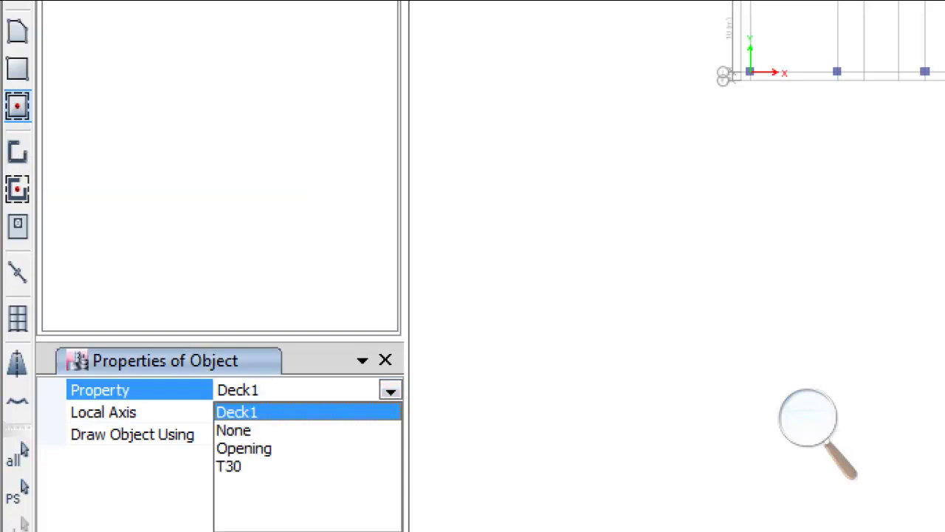
{"action": "left_click", "coordinate": [229, 466]}
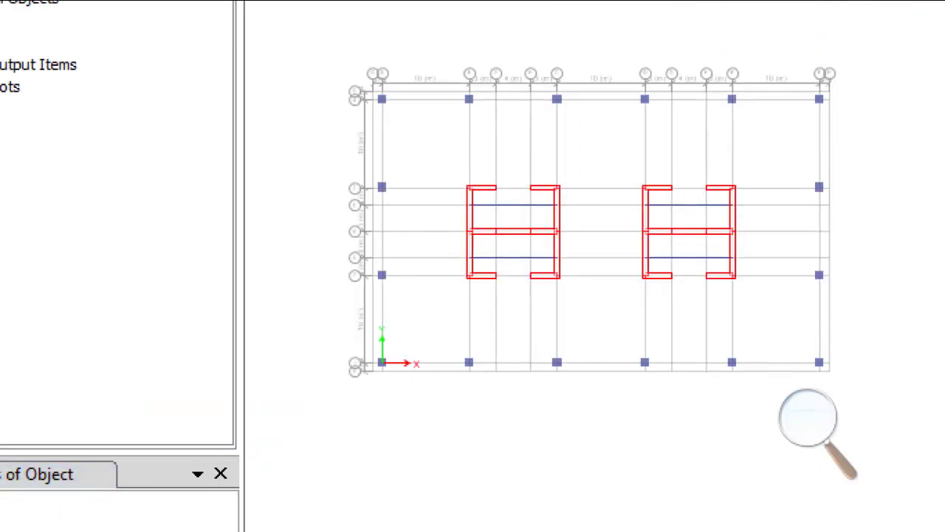
{"action": "mouse_move", "coordinate": [372, 372]}
{"action": "left_mouse_down"}
{"action": "mouse_move", "coordinate": [873, 90]}
{"action": "mouse_move", "coordinate": [819, 127]}
{"action": "mouse_move", "coordinate": [802, 101]}
{"action": "mouse_move", "coordinate": [893, 57]}
{"action": "mouse_move", "coordinate": [871, 75]}
{"action": "left_mouse_up"}
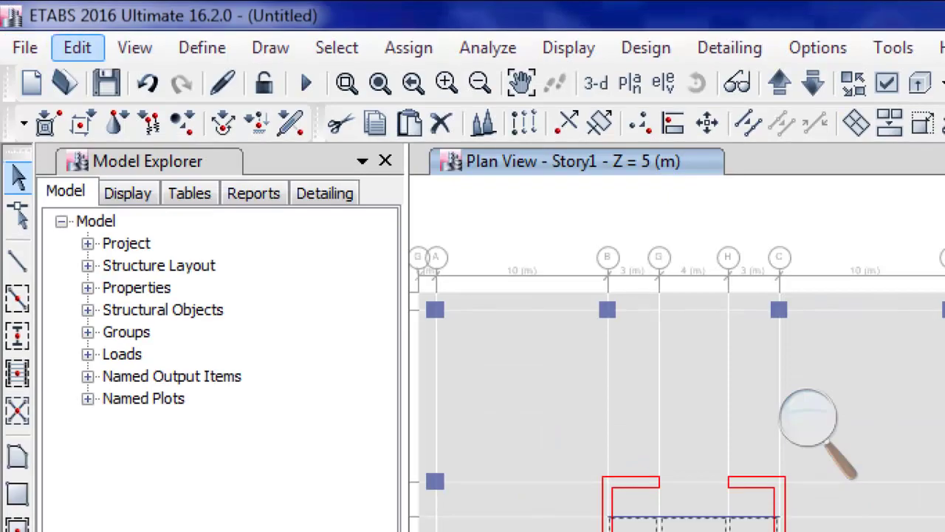
{"action": "left_click", "coordinate": [77, 47]}
{"action": "left_click", "coordinate": [129, 269]}
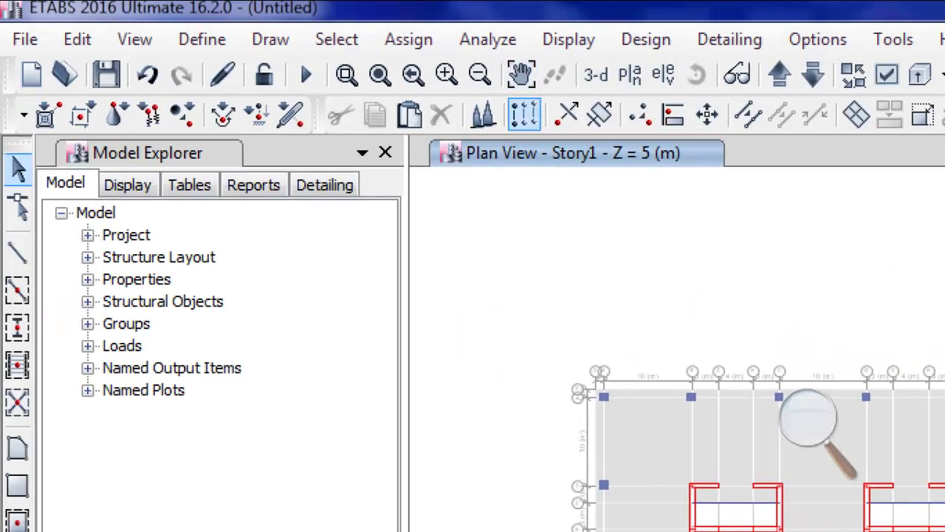
Show the model in 3D and turn off the visibility of the grid system
{"action": "left_click", "coordinate": [596, 74]}
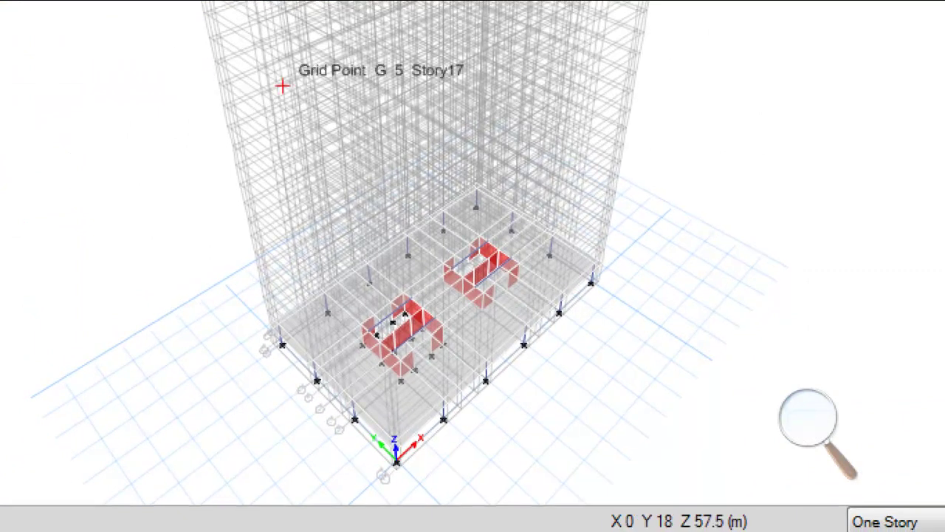
{"action": "scroll", "coordinate": [441, 173], "scroll_direction": "up", "scroll_amount": 2}
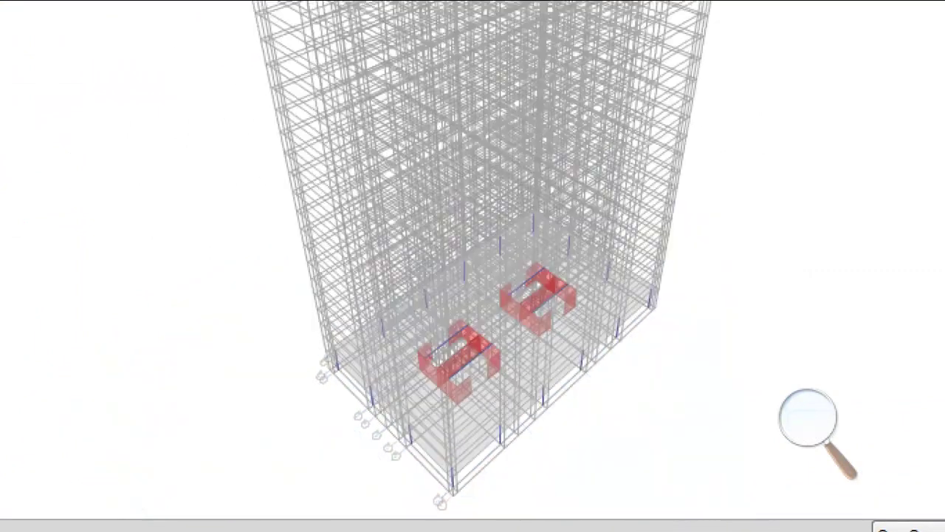
{"action": "scroll", "coordinate": [441, 173], "scroll_direction": "down", "scroll_amount": 2}
{"action": "right_click", "coordinate": [169, 102]}
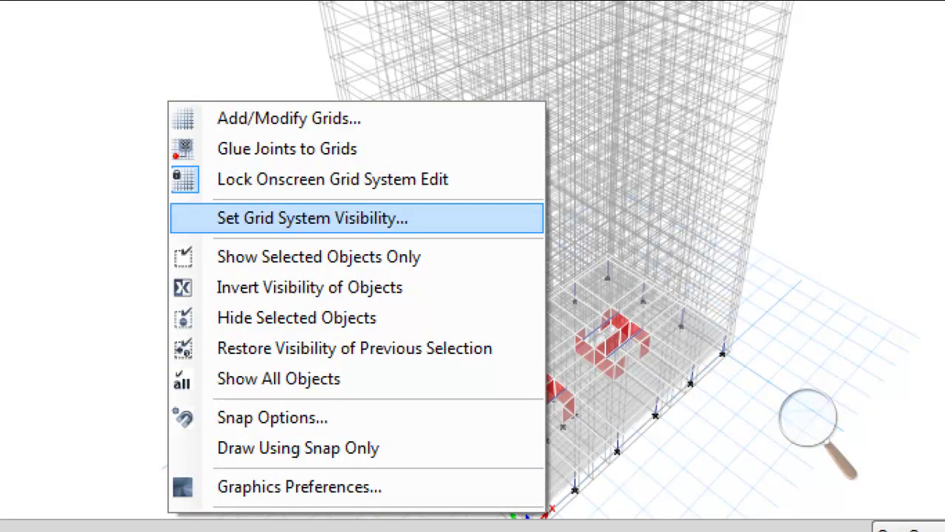
{"action": "key", "text": "Escape"}
{"action": "right_click", "coordinate": [159, 132]}
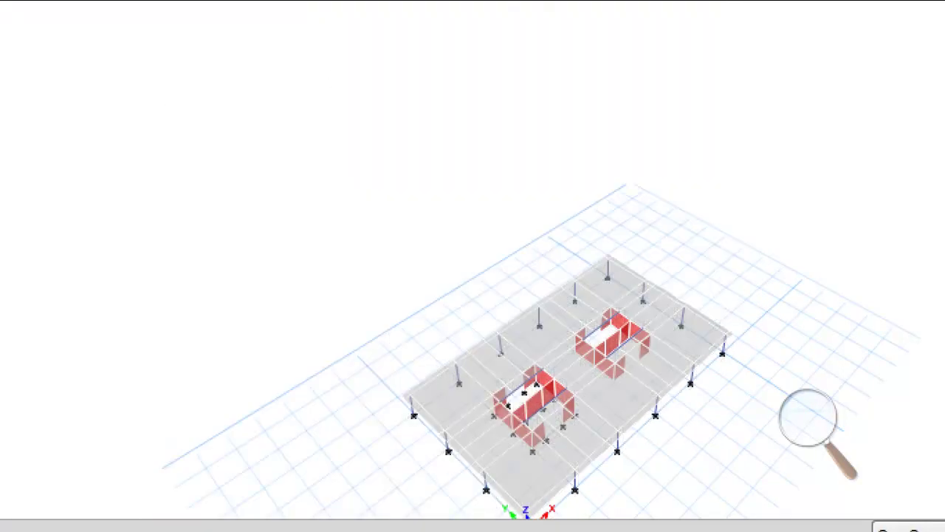
{"action": "right_click", "coordinate": [181, 142]}
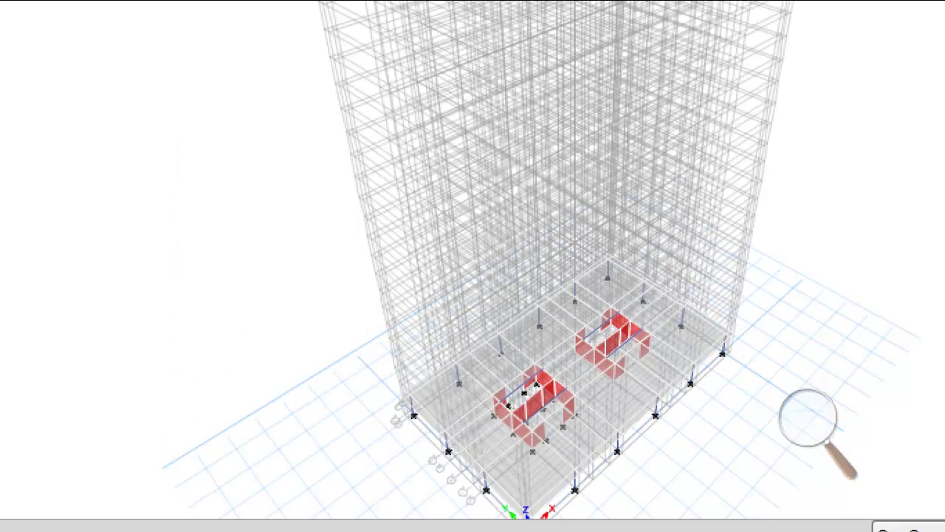
{"action": "right_click", "coordinate": [145, 139]}
{"action": "key", "text": "Escape"}
{"action": "middle_click_drag", "start_coordinate": [559, 333], "coordinate": [488, 288]}
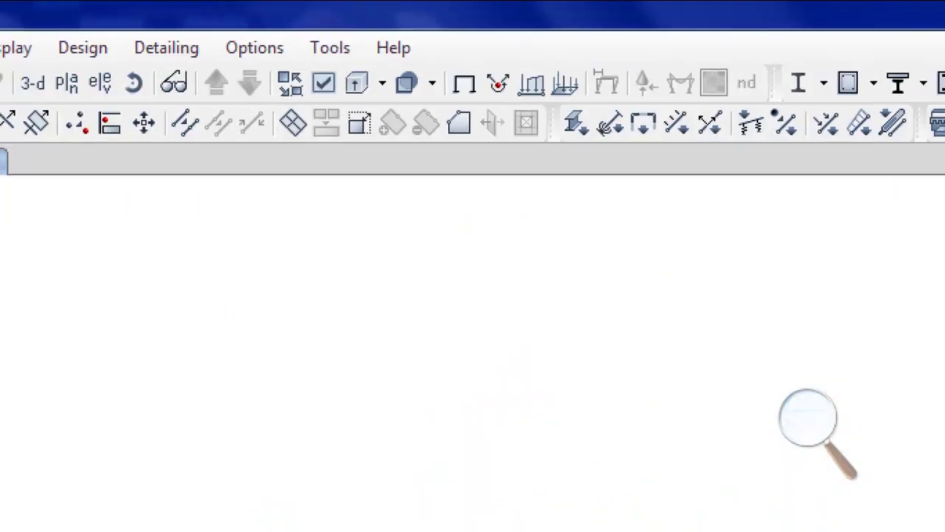
Turn off the Horizon display in the 3D view options and apply the change
{"action": "left_click", "coordinate": [323, 83]}
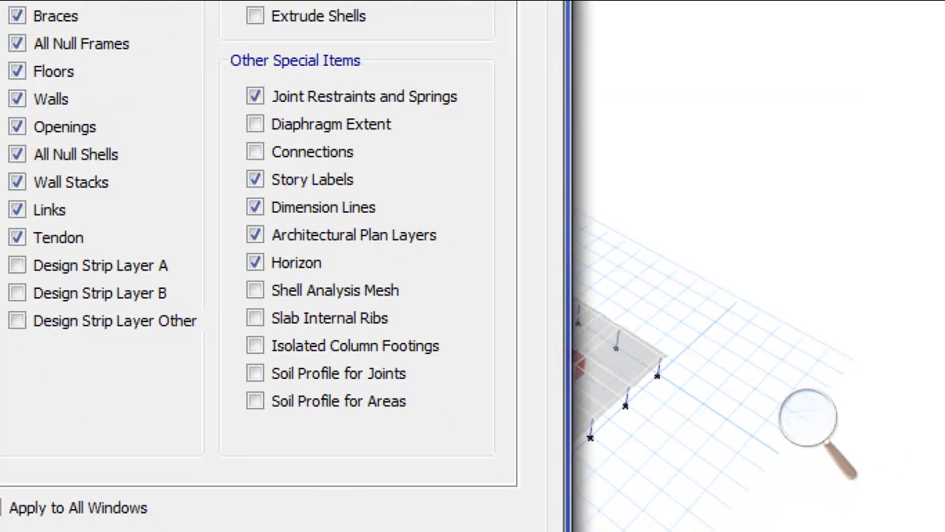
{"action": "left_click", "coordinate": [255, 263]}
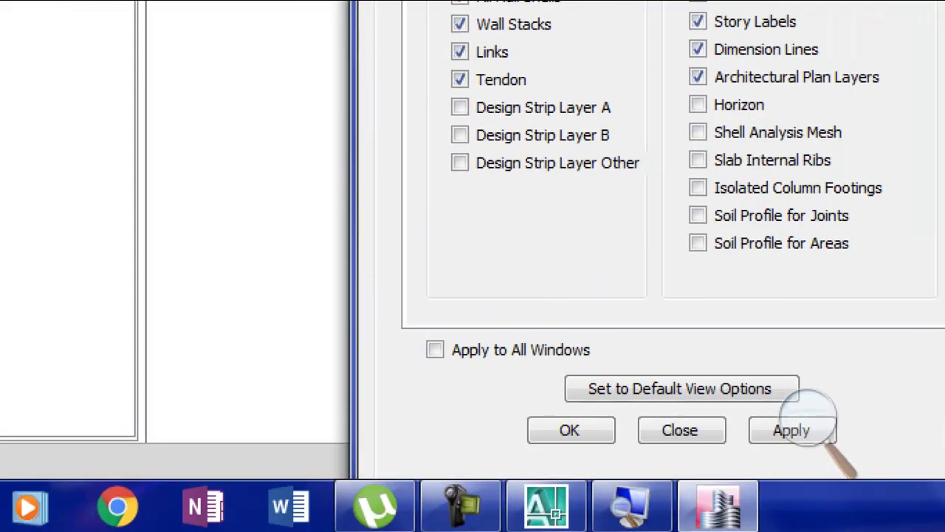
{"action": "left_click", "coordinate": [0, 411]}
{"action": "left_click", "coordinate": [791, 430]}
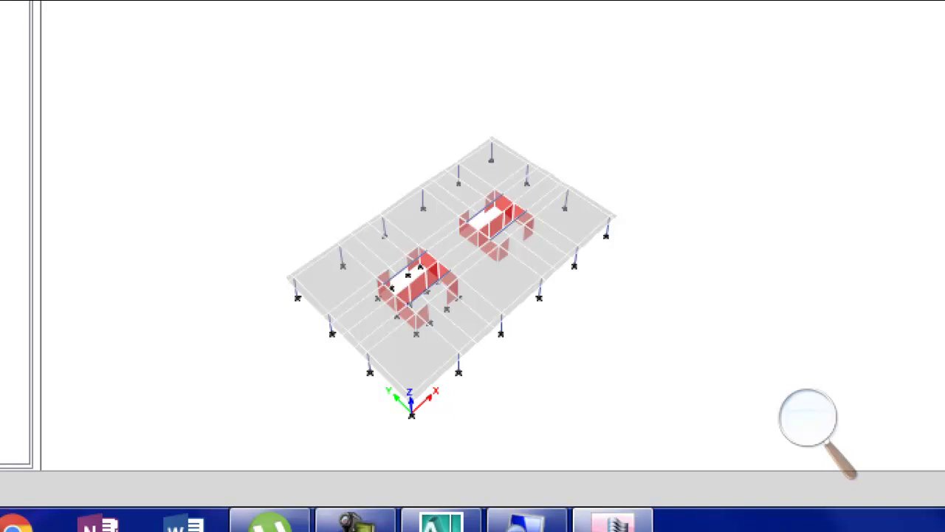
{"action": "left_click_drag", "start_coordinate": [707, 84], "coordinate": [215, 422]}
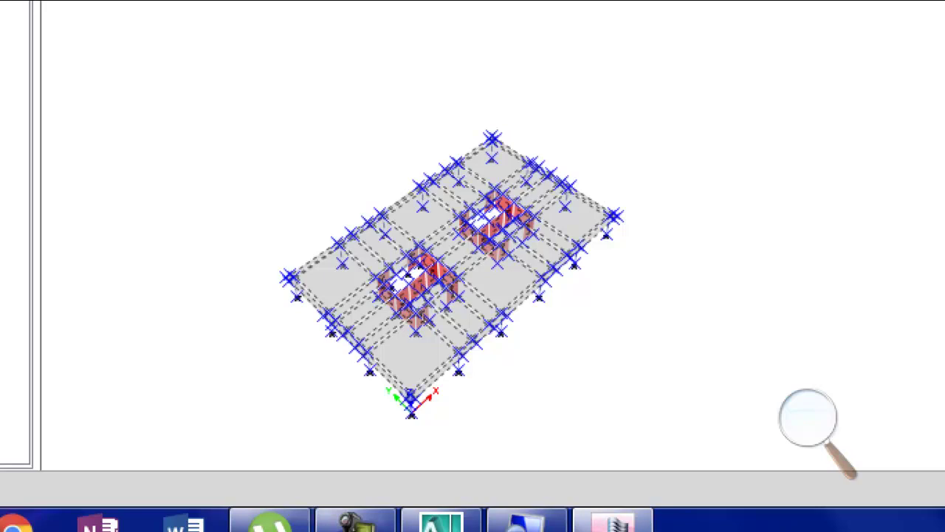
{"action": "scroll", "coordinate": [505, 303], "scroll_direction": "up", "scroll_amount": 4}
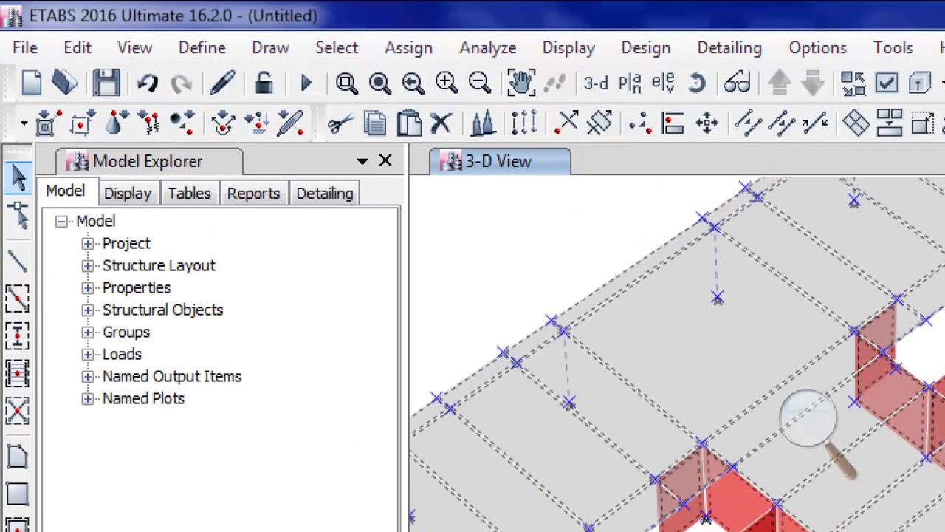
{"action": "left_click", "coordinate": [408, 47]}
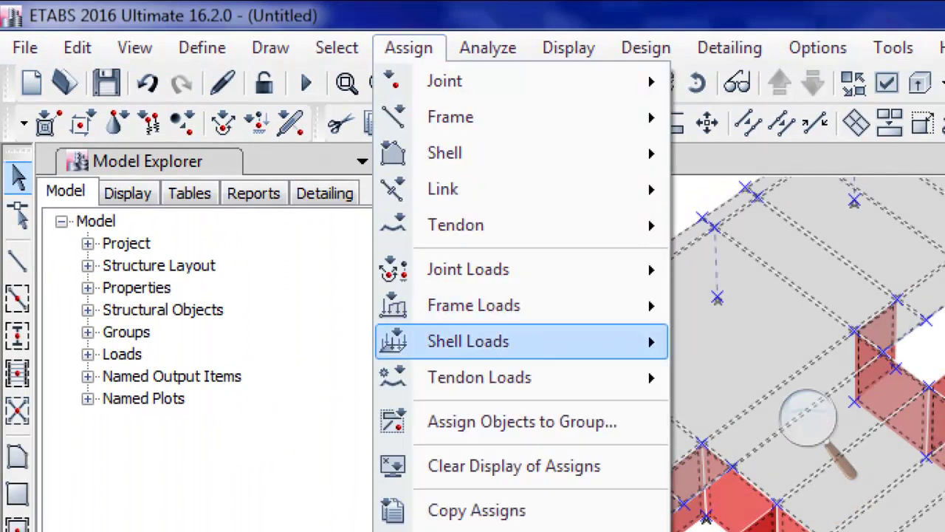
{"action": "mouse_move", "coordinate": [468, 341]}
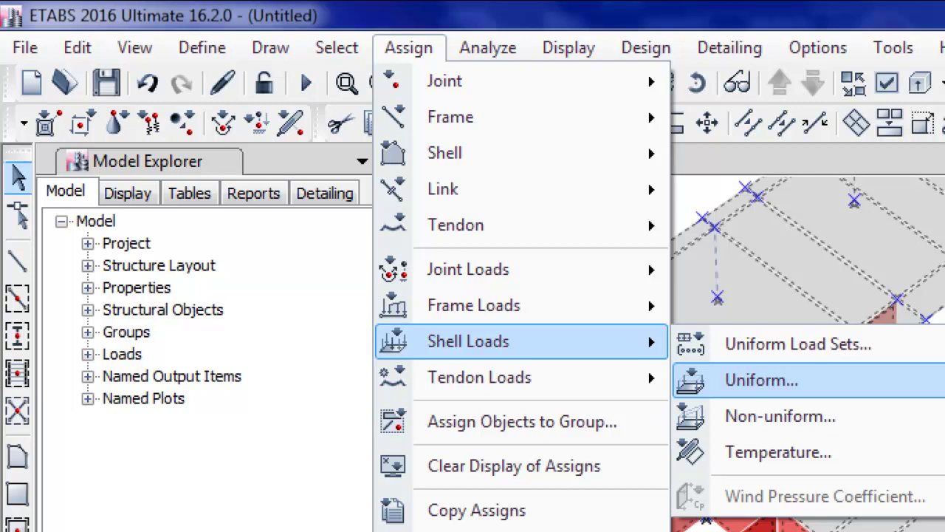
{"action": "left_click", "coordinate": [760, 380]}
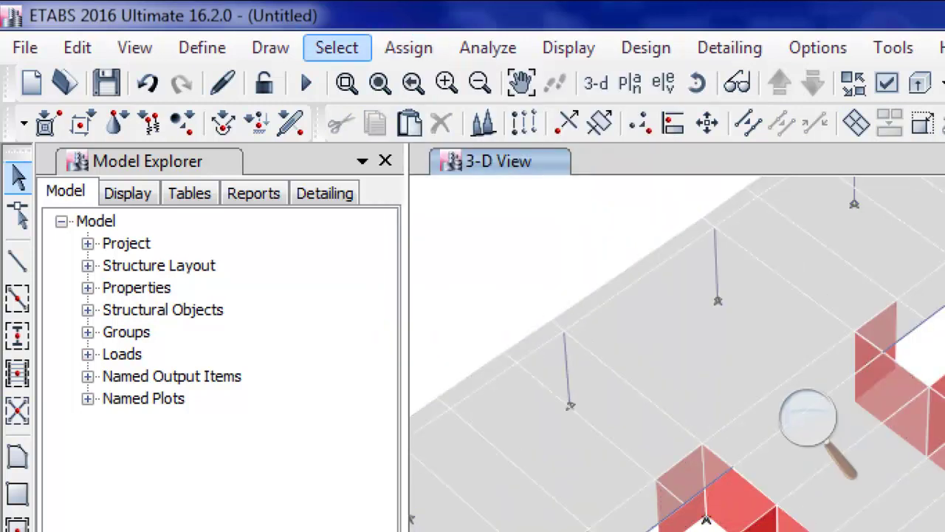
Select all floor objects in the model by object type
{"action": "key", "text": "alt+s"}
{"action": "key", "text": "Right"}
{"action": "key", "text": "Down"}
{"action": "key", "text": "Down"}
{"action": "key", "text": "Down"}
{"action": "key", "text": "Down"}
{"action": "key", "text": "Down"}
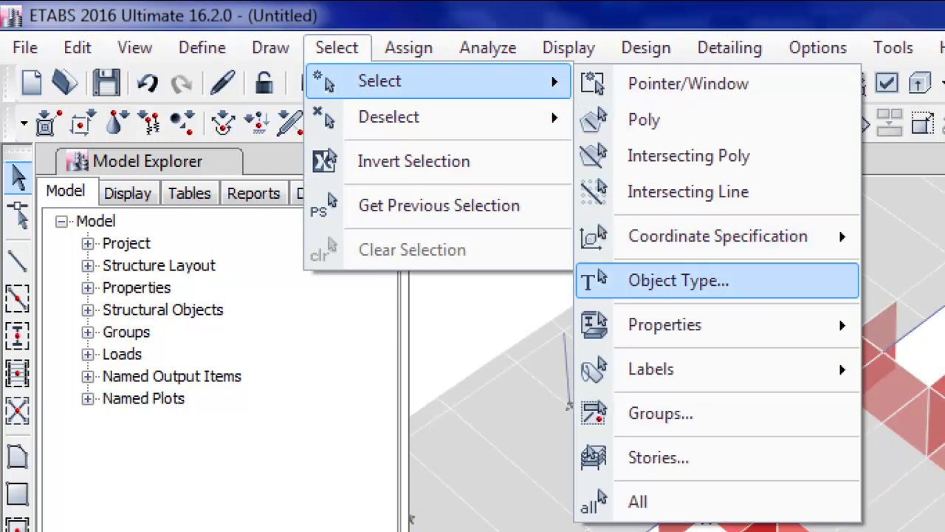
{"action": "key", "text": "Return"}
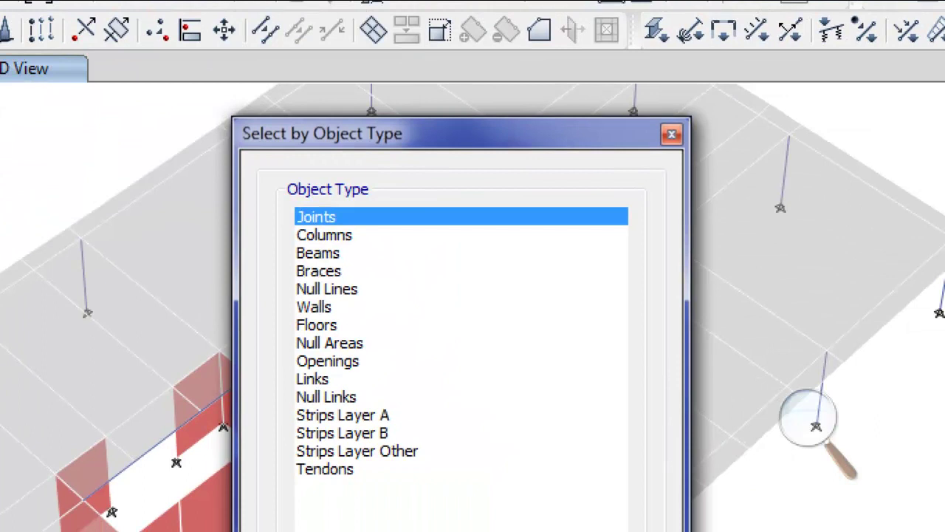
{"action": "key", "text": "Down"}
{"action": "key", "text": "Down"}
{"action": "key", "text": "Down"}
{"action": "key", "text": "Down"}
{"action": "key", "text": "Down"}
{"action": "key", "text": "Down"}
{"action": "key", "text": "Up"}
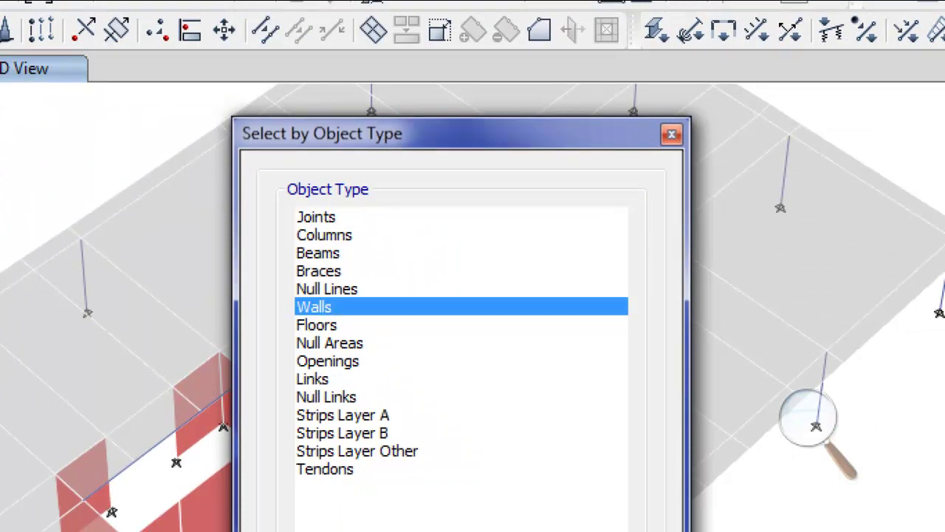
{"action": "key", "text": "Down"}
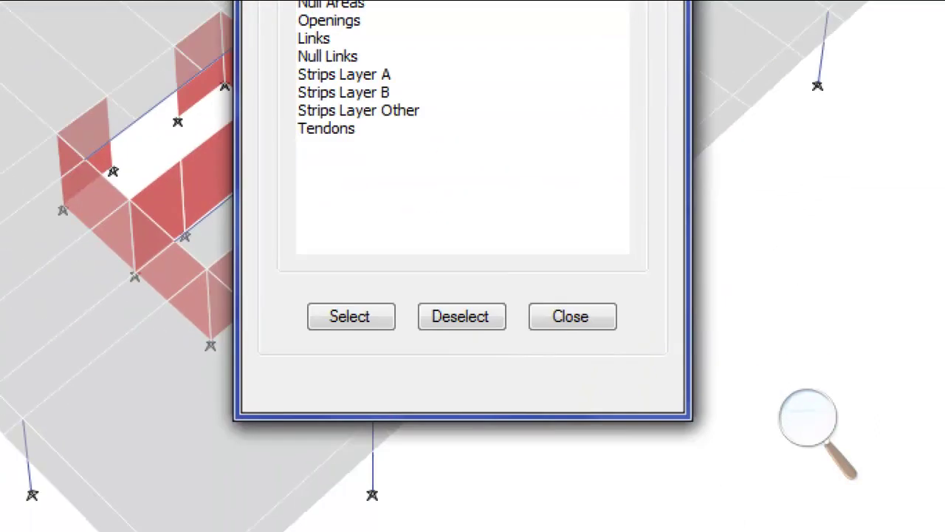
{"action": "key", "text": "Return"}
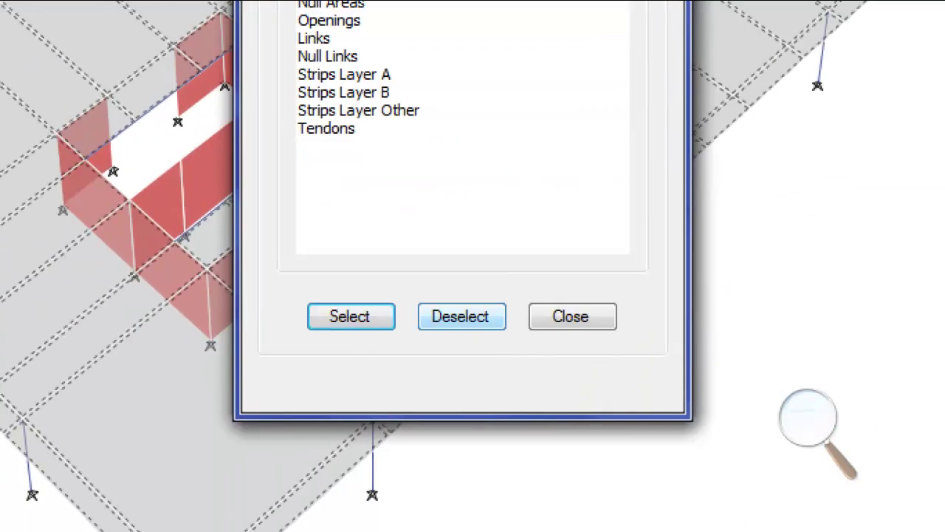
{"action": "key", "text": "Escape"}
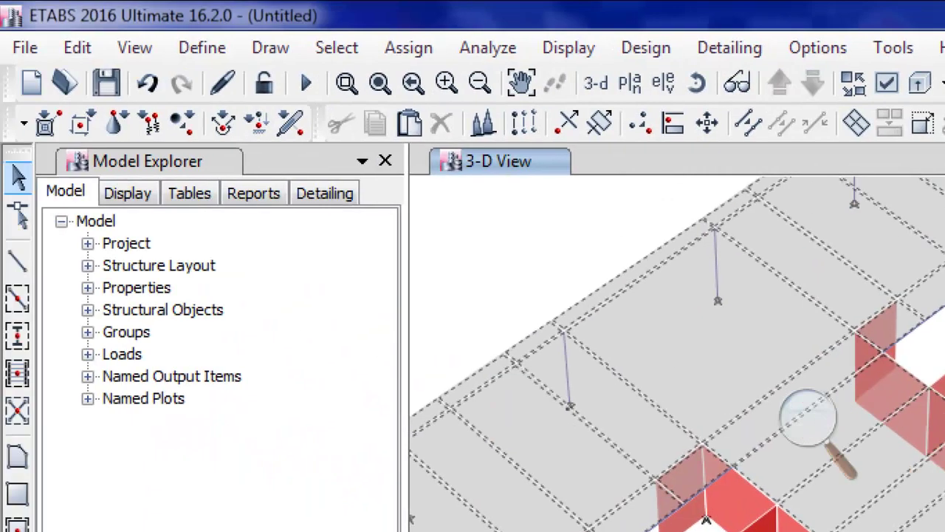
Assign a uniform gravity shell load of 0.5 tonf/m² in the Dead pattern to the selected floors, replacing existing loads
{"action": "key", "text": "Return"}
{"action": "key", "text": "Down"}
{"action": "key", "text": "Down"}
{"action": "key", "text": "Down"}
{"action": "key", "text": "Down"}
{"action": "key", "text": "Down"}
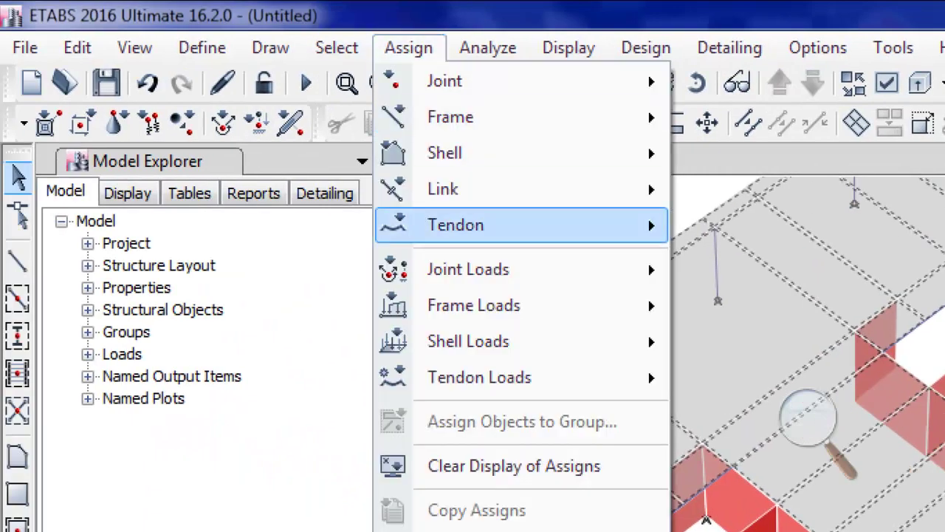
{"action": "key", "text": "Down"}
{"action": "key", "text": "Down"}
{"action": "key", "text": "Down"}
{"action": "key", "text": "Right"}
{"action": "key", "text": "Down"}
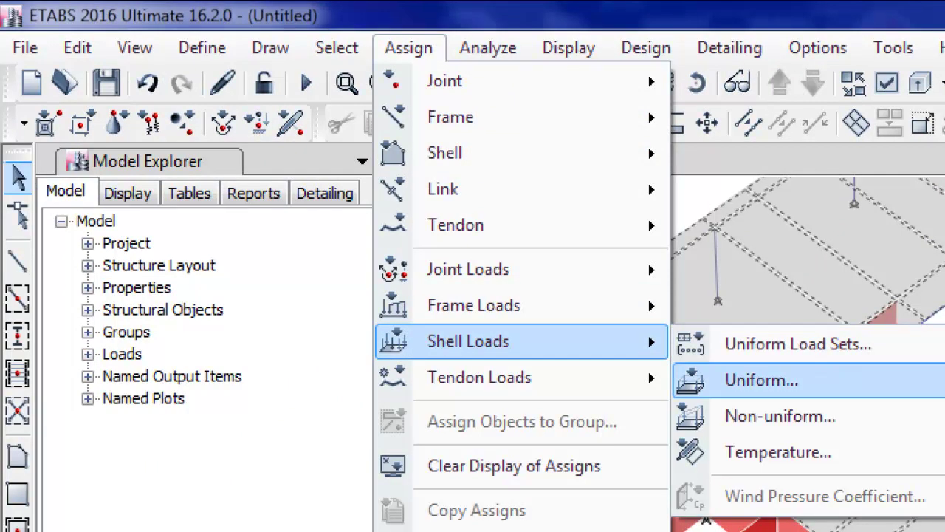
{"action": "key", "text": "Return"}
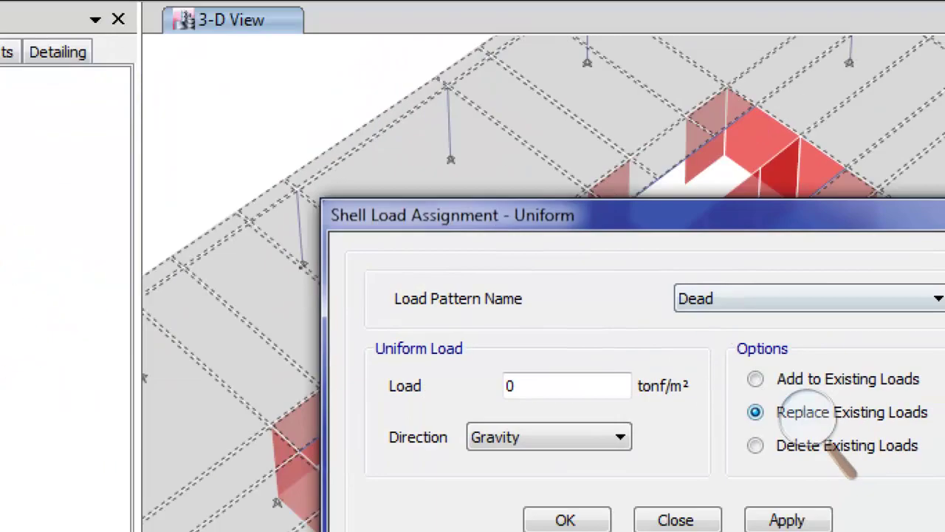
{"action": "key", "text": "Tab"}
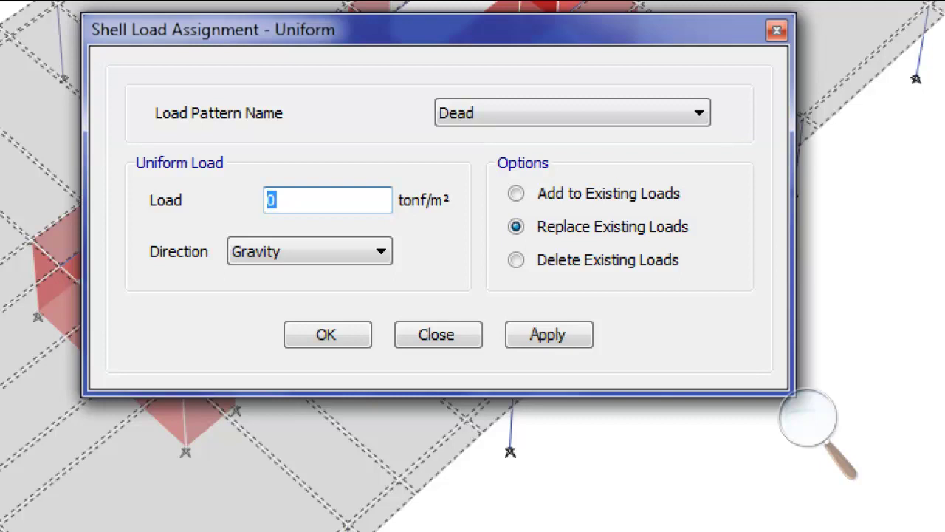
{"action": "type", "text": "0.5"}
{"action": "left_click", "coordinate": [548, 335]}
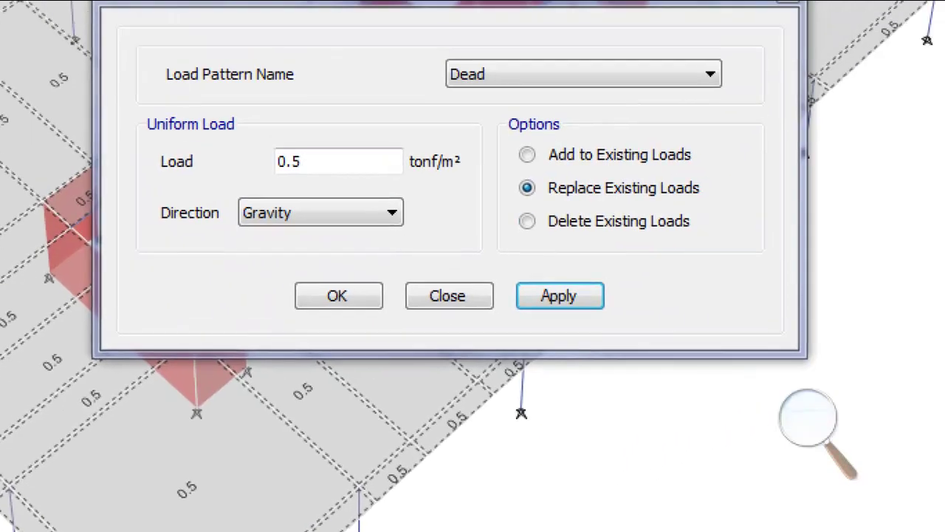
Assign a uniform gravity shell load of 3.5/10 tonf/m² in the Live pattern to the floors, replacing existing loads
{"action": "left_click", "coordinate": [583, 74]}
{"action": "key", "text": "Down"}
{"action": "key", "text": "Tab"}
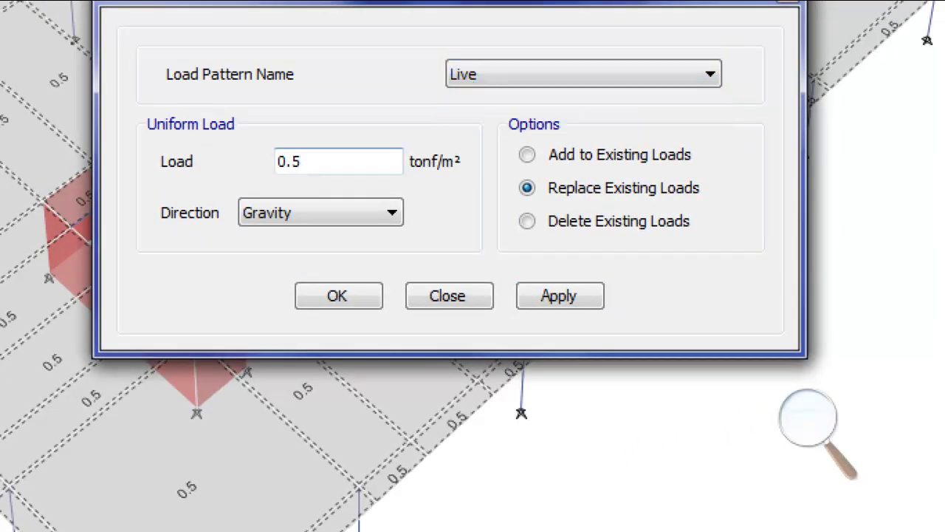
{"action": "key", "text": "shift+Home"}
{"action": "type", "text": "3.5/10"}
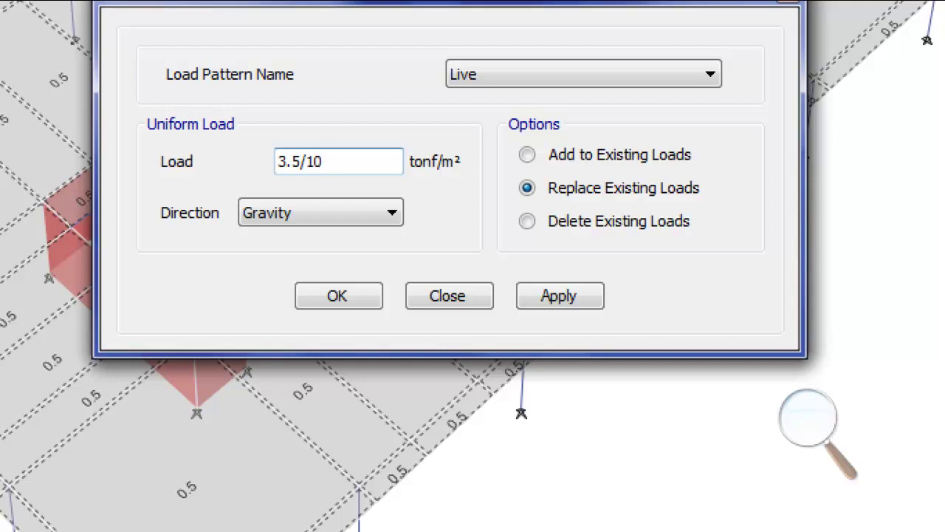
{"action": "left_click", "coordinate": [279, 161]}
{"action": "left_click", "coordinate": [559, 296]}
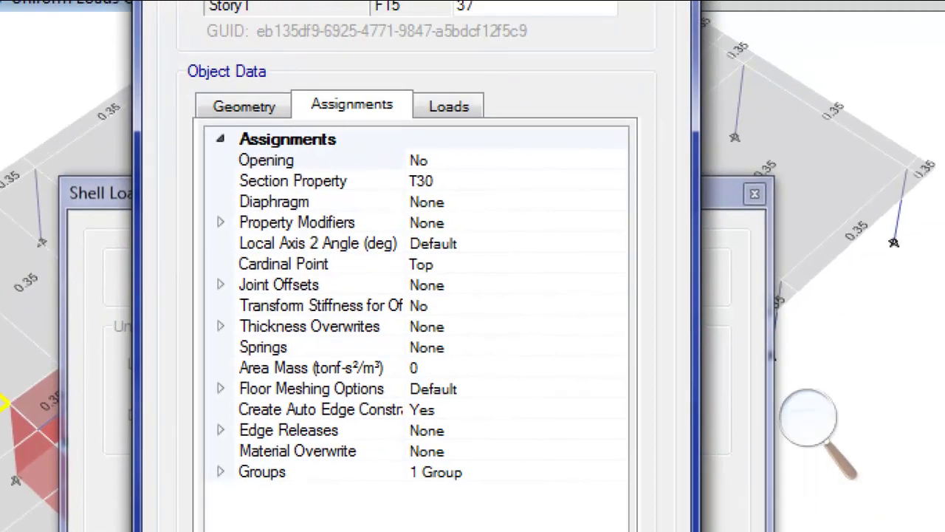
Check the loads assigned to a T30 floor slab in its object information and close the dialogs
{"action": "left_click", "coordinate": [448, 105]}
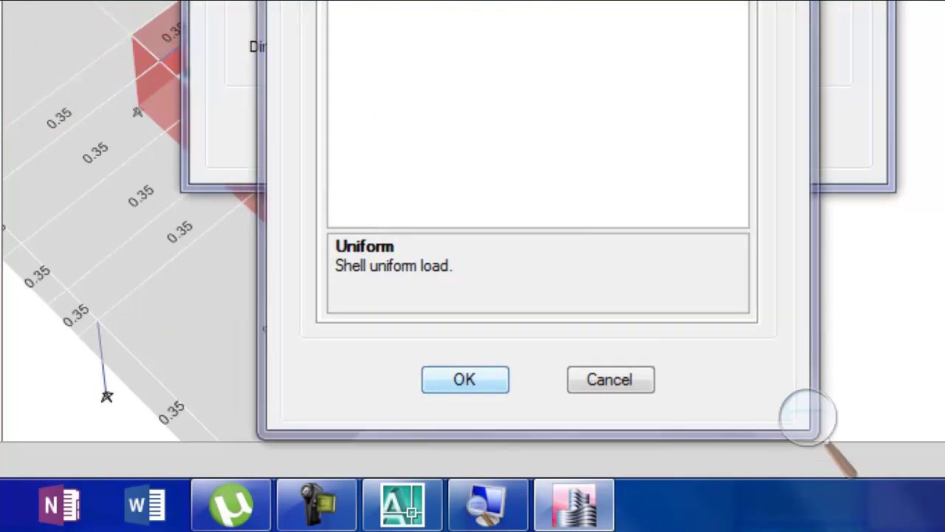
{"action": "key", "text": "Return"}
{"action": "key", "text": "Return"}
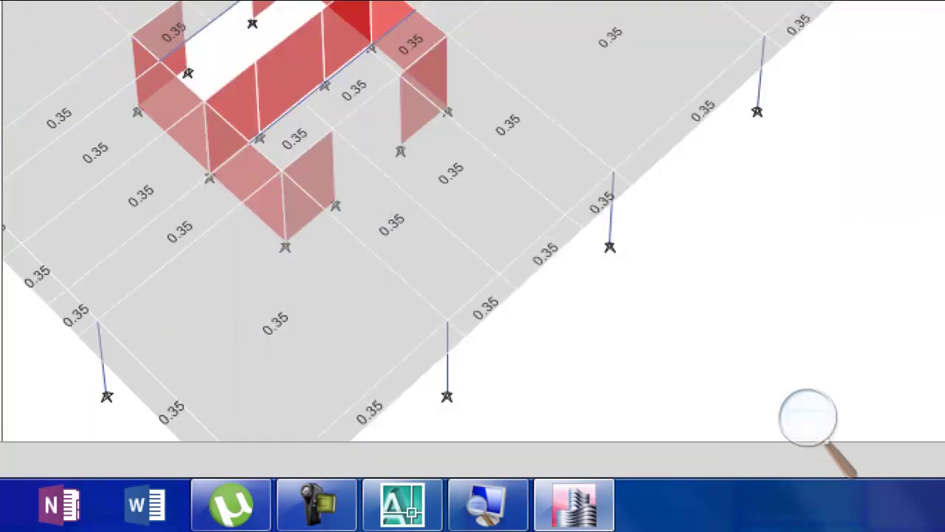
Hide the uniform load values by displaying the model's undeformed shape
{"action": "scroll", "coordinate": [473, 244], "scroll_direction": "down", "scroll_amount": 5}
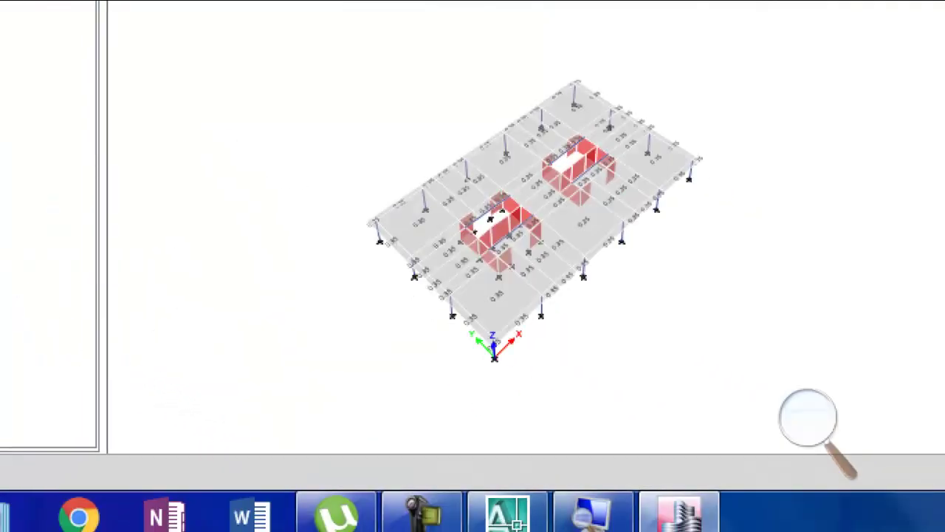
{"action": "scroll", "coordinate": [461, 253], "scroll_direction": "up", "scroll_amount": 5}
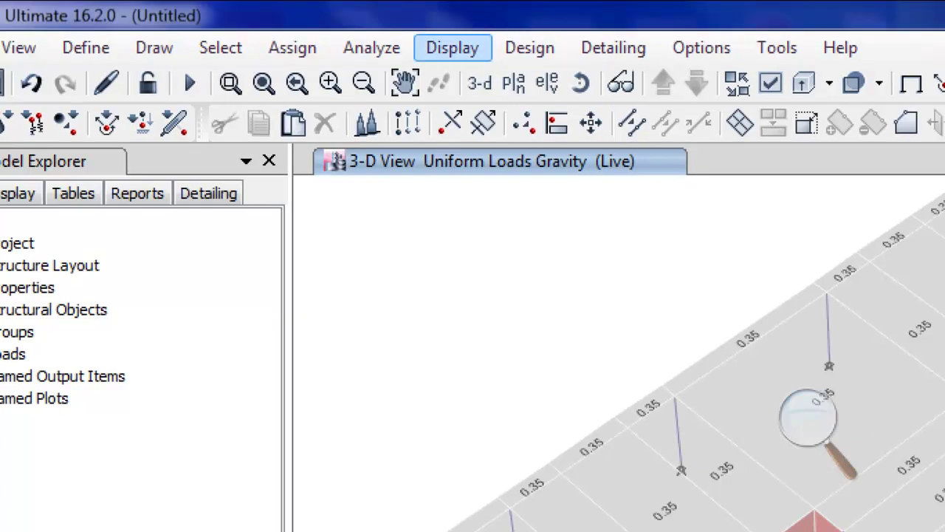
{"action": "left_click", "coordinate": [451, 48]}
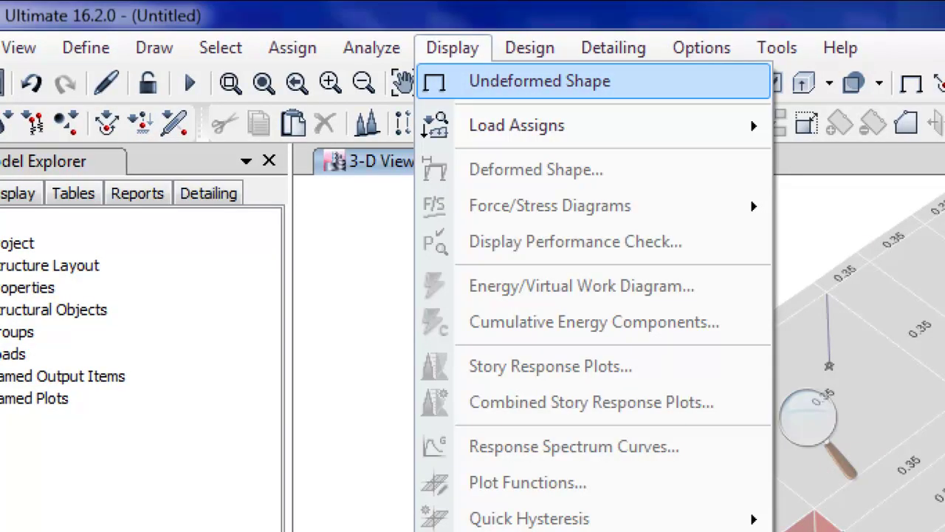
{"action": "left_click", "coordinate": [539, 81]}
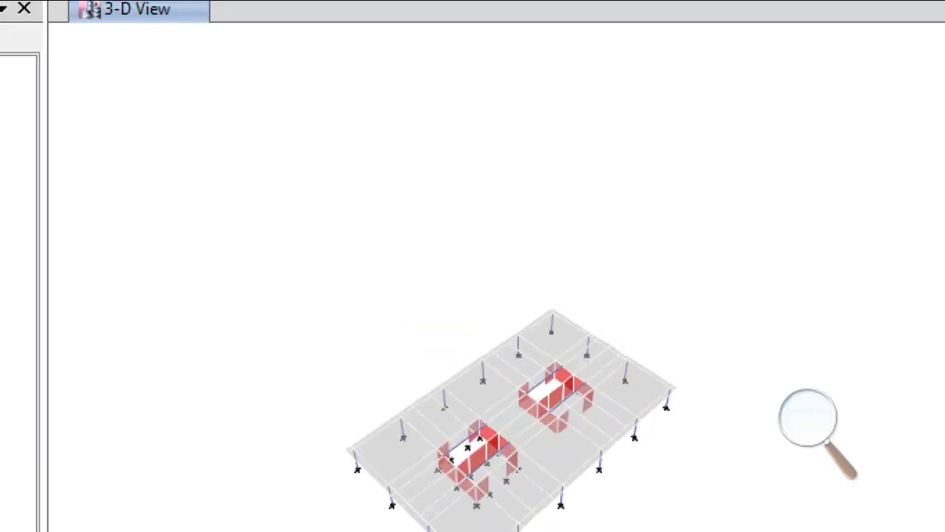
Clear the object selection, show the Base level in plan view and move up to the Story1 plan
{"action": "left_click_drag", "start_coordinate": [628, 195], "coordinate": [296, 495]}
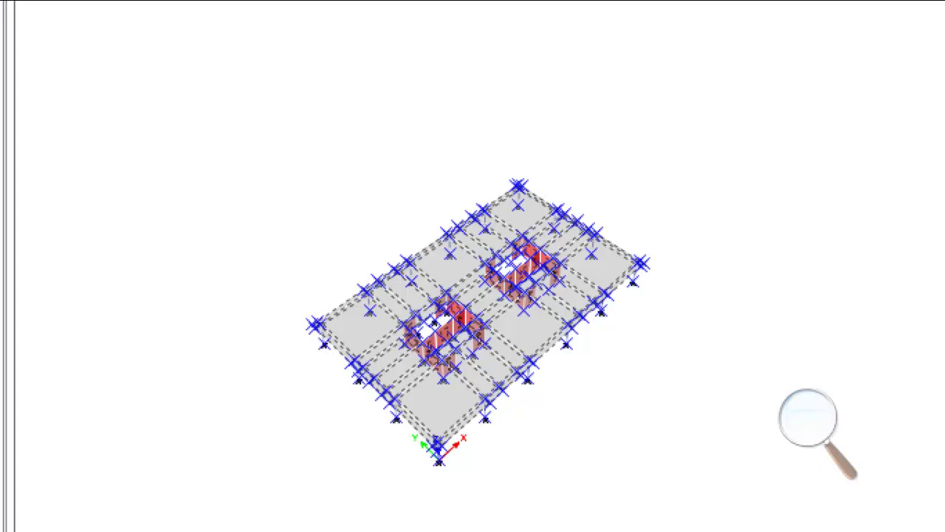
{"action": "key", "text": "ctrl+q"}
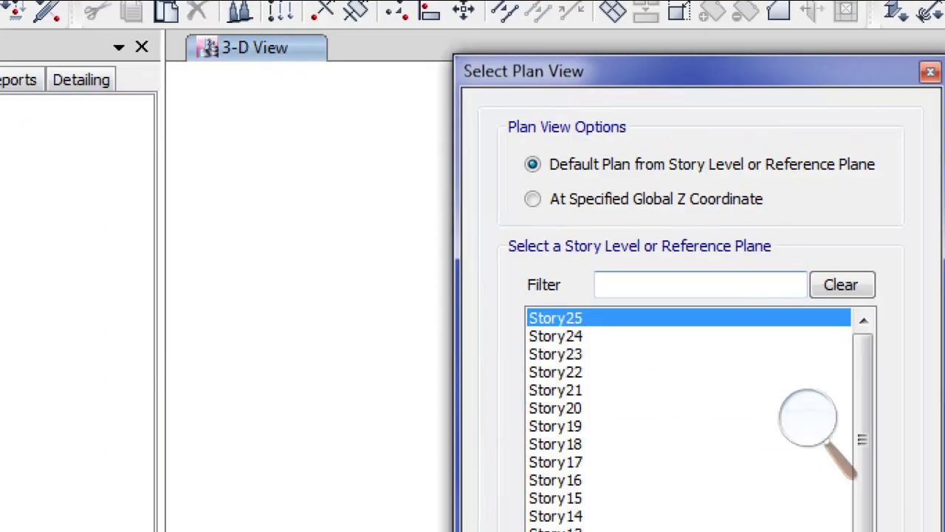
{"action": "left_click", "coordinate": [809, 392]}
{"action": "scroll", "coordinate": [809, 413], "scroll_direction": "down", "scroll_amount": 3}
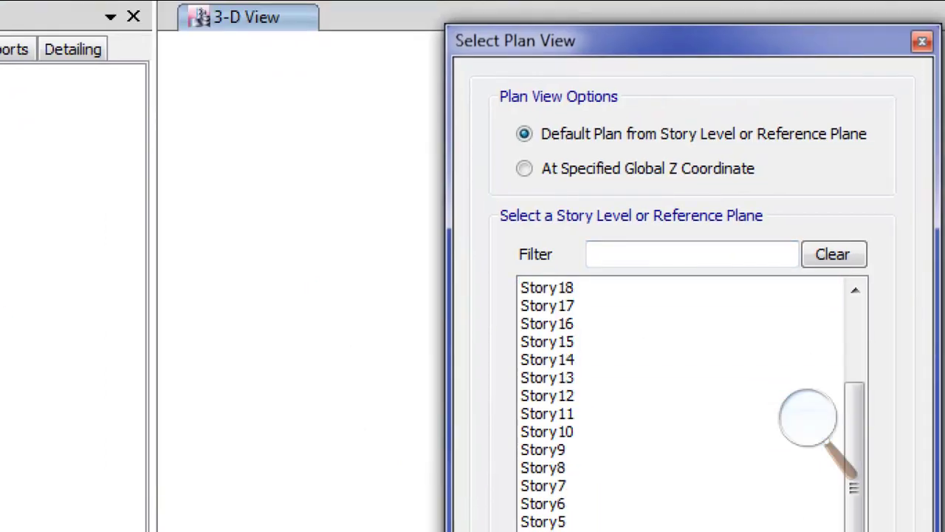
{"action": "left_click", "coordinate": [448, 284]}
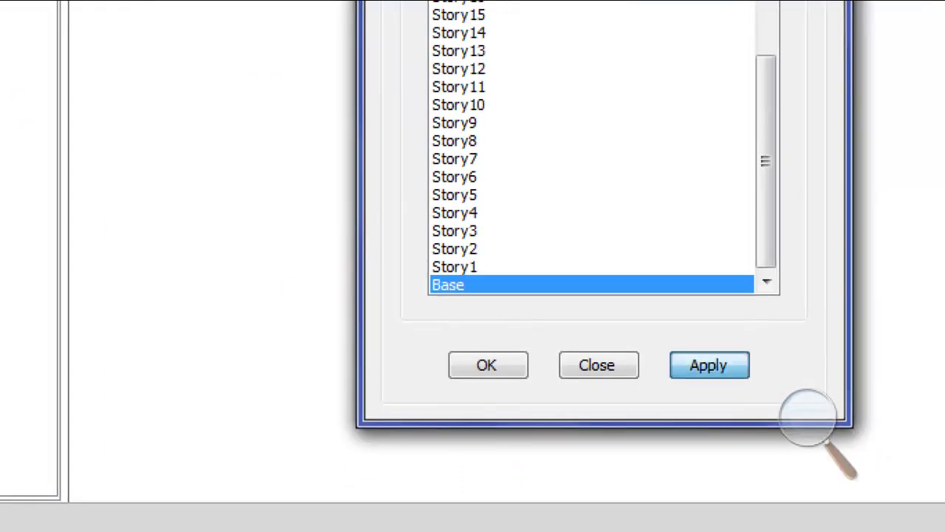
{"action": "key", "text": "Return"}
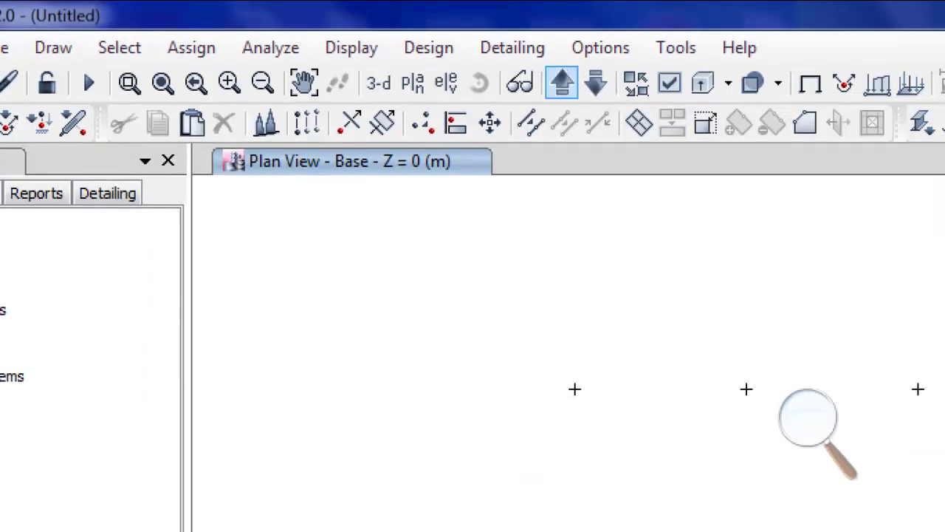
{"action": "left_click", "coordinate": [562, 82]}
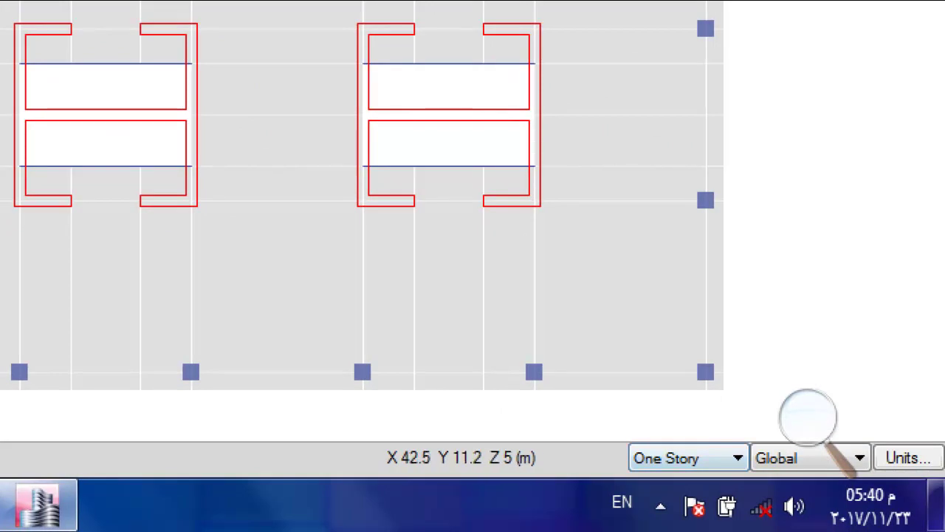
Check the Story1 and Base levels in plan and return to the 3-D view
{"action": "left_click_drag", "start_coordinate": [665, 2], "coordinate": [0, 437]}
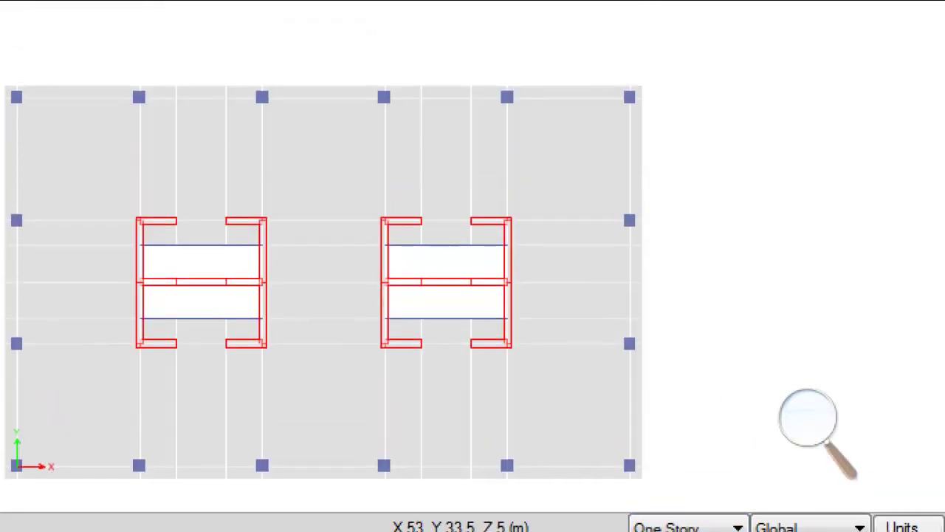
{"action": "left_click_drag", "start_coordinate": [85, 440], "coordinate": [102, 429]}
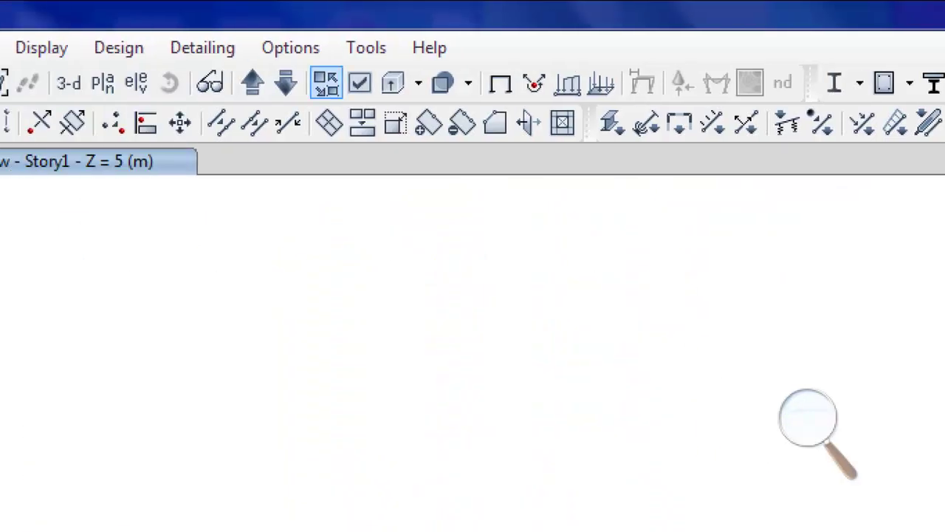
{"action": "left_click", "coordinate": [285, 82]}
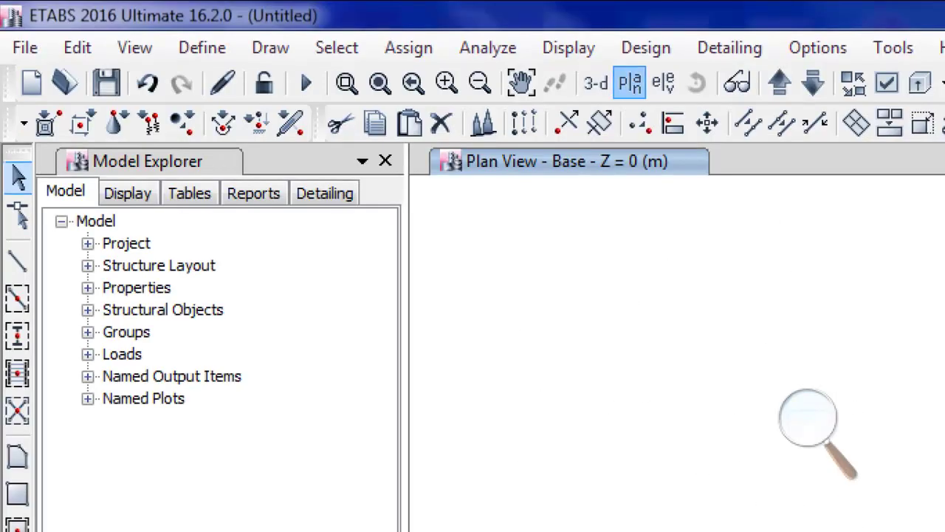
{"action": "left_click", "coordinate": [630, 82]}
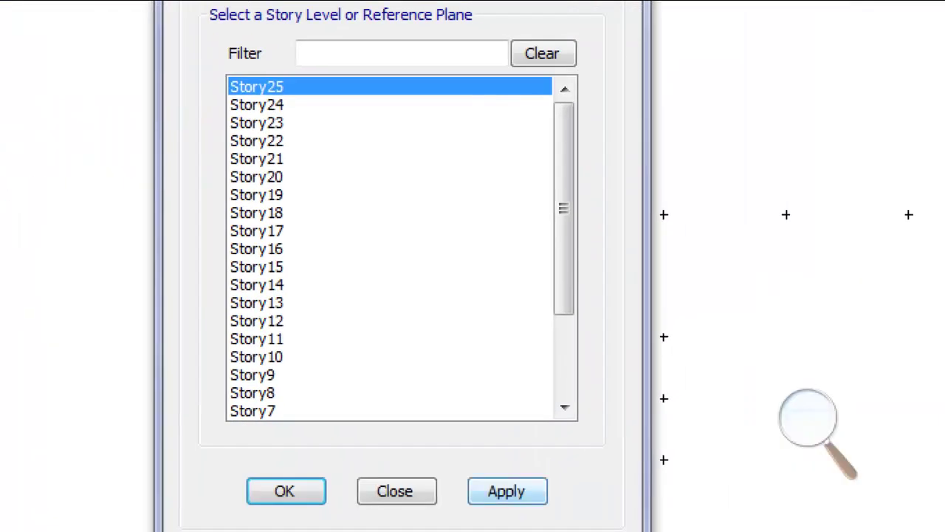
{"action": "key", "text": "Escape"}
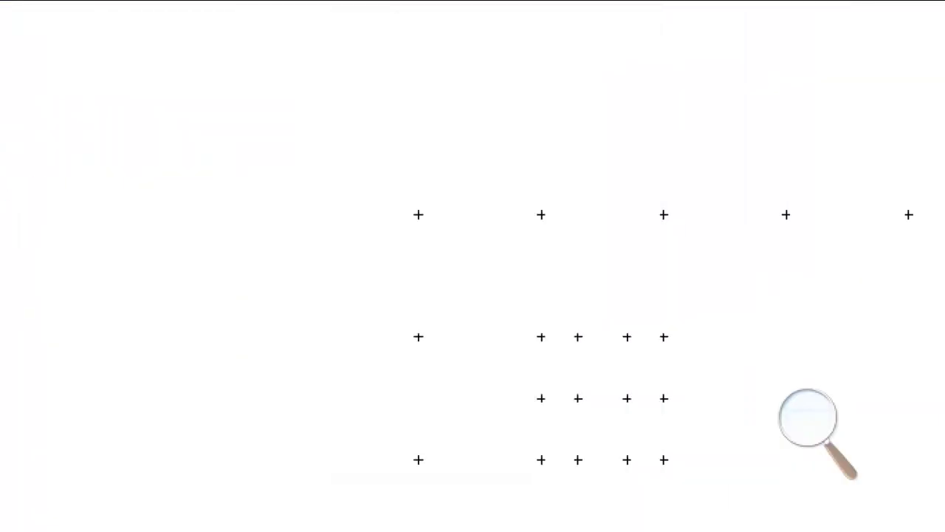
{"action": "left_click", "coordinate": [89, 82]}
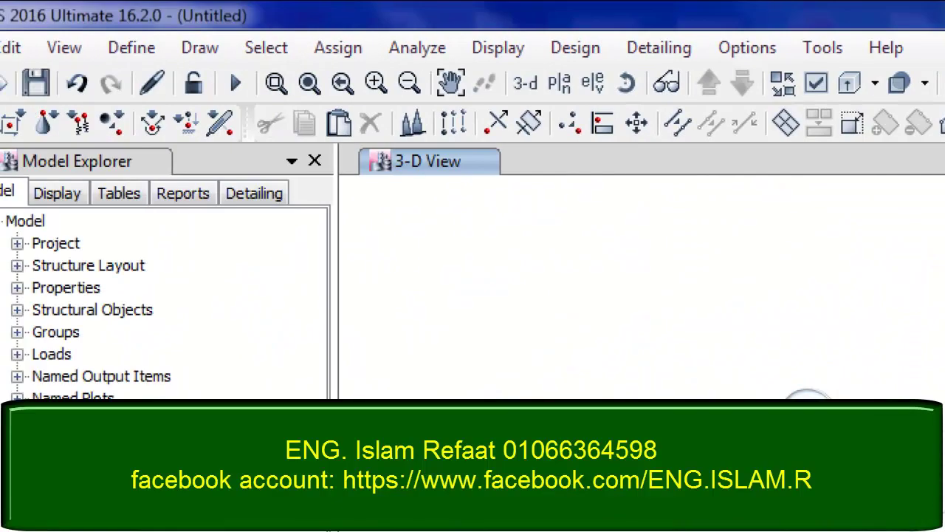
Select all objects of Story1 using selection by stories
{"action": "left_click", "coordinate": [265, 48]}
{"action": "mouse_move", "coordinate": [309, 80]}
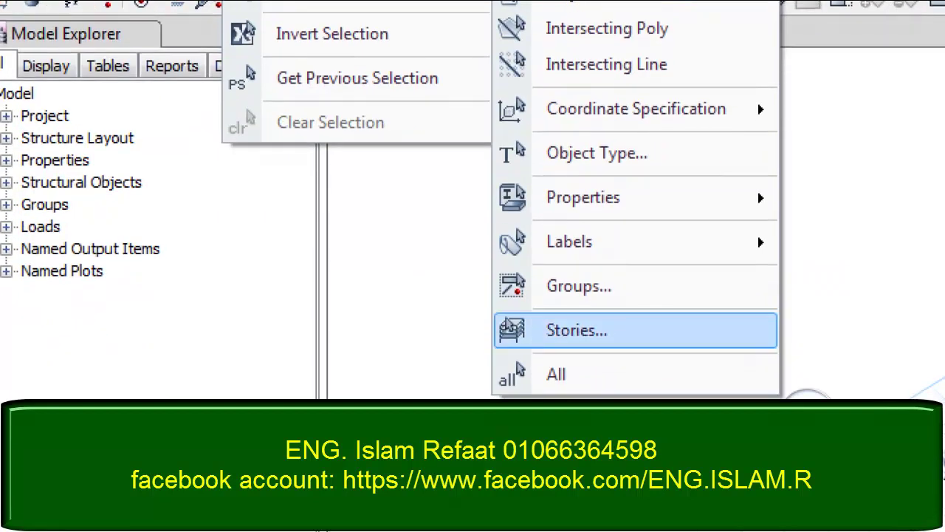
{"action": "left_click", "coordinate": [580, 458]}
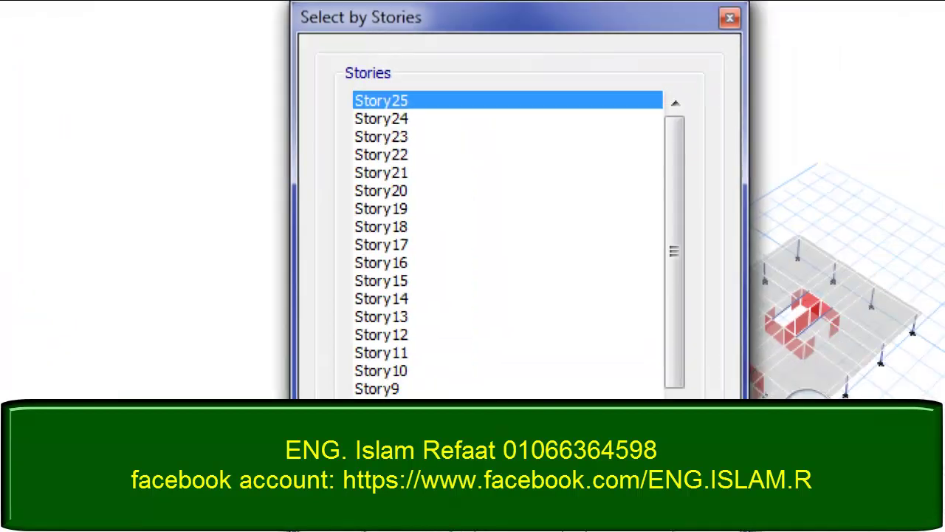
{"action": "left_click", "coordinate": [381, 371]}
{"action": "scroll", "coordinate": [505, 270], "scroll_direction": "down", "scroll_amount": 2}
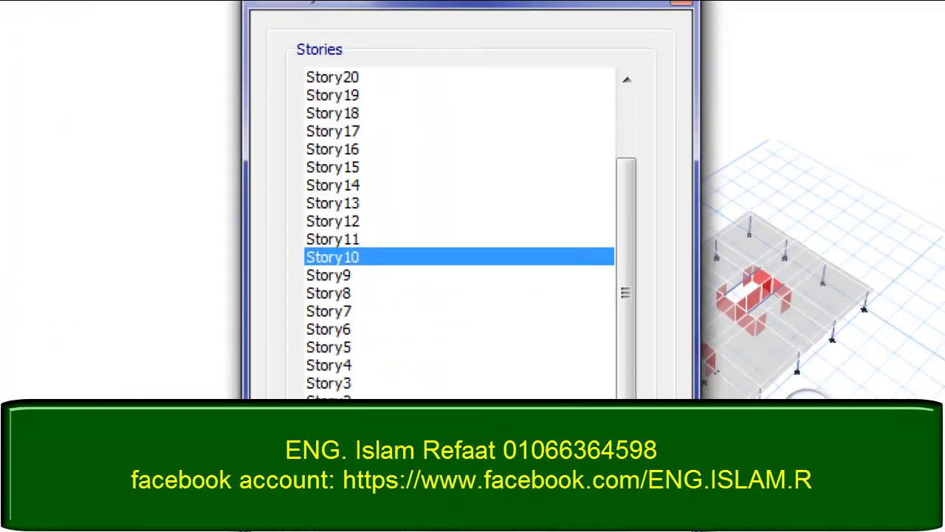
{"action": "key", "text": "Return"}
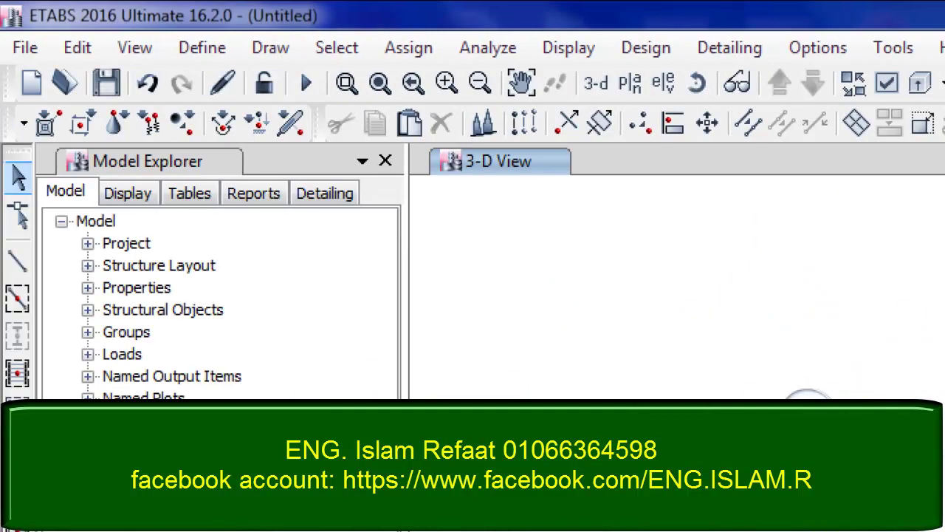
Replicate the selected Story1 objects to all the stories above, up to Story25
{"action": "key", "text": "alt+e"}
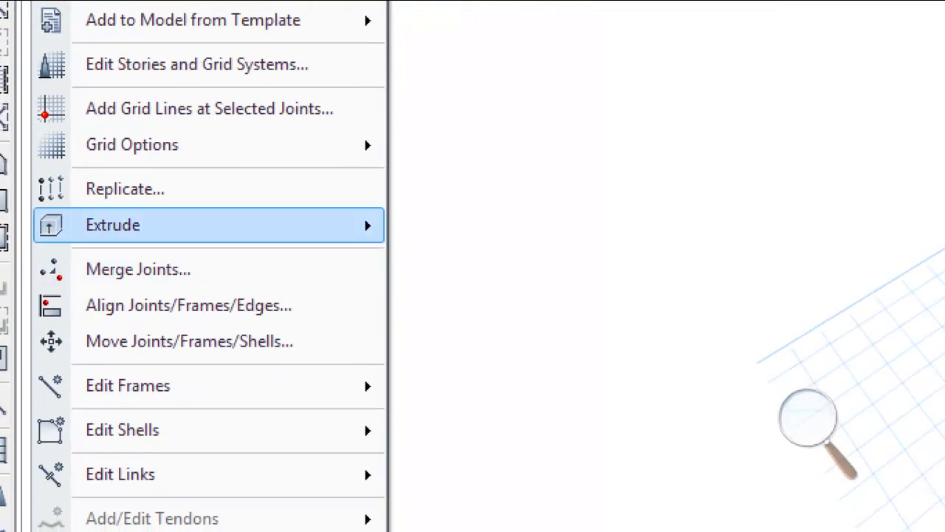
{"action": "key", "text": "Return"}
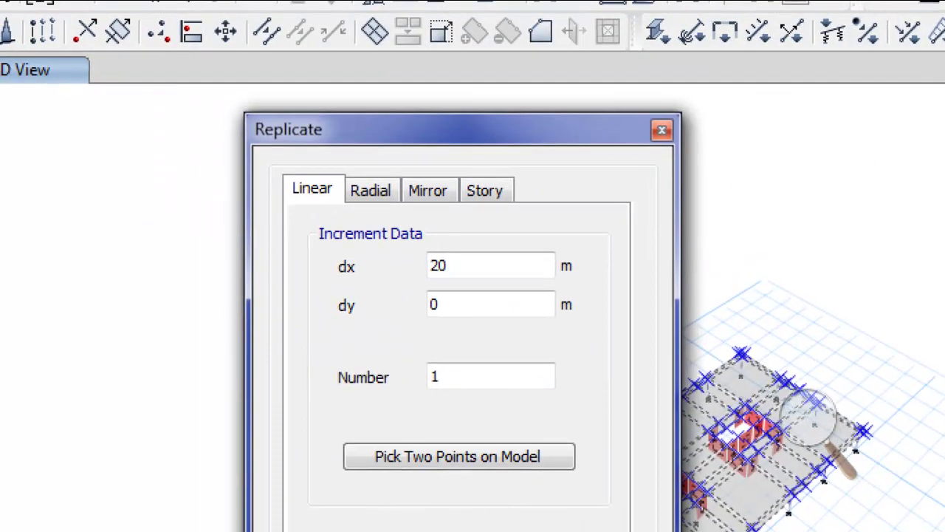
{"action": "left_click", "coordinate": [484, 190]}
{"action": "left_click_drag", "start_coordinate": [358, 268], "coordinate": [359, 493]}
{"action": "left_click_drag", "start_coordinate": [358, 399], "coordinate": [359, 361]}
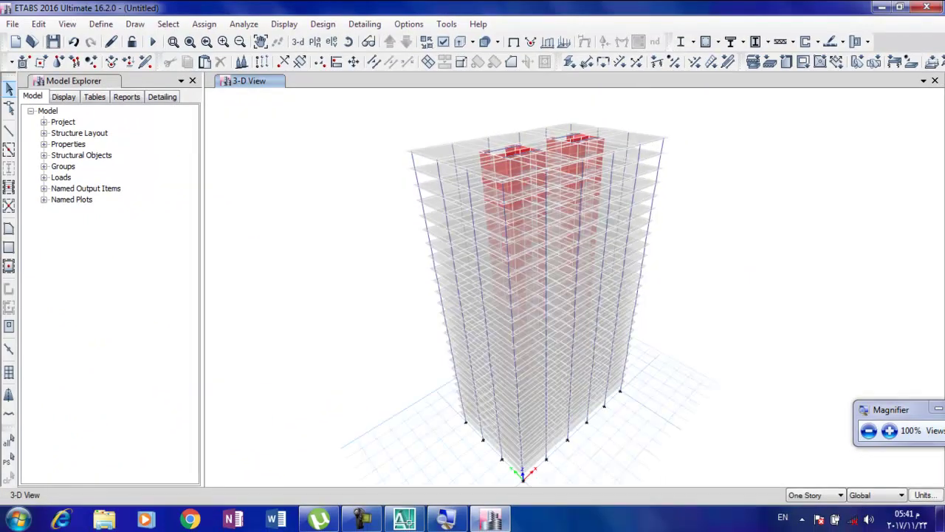
Show the Base level in plan view and close the plan selection dialog
{"action": "left_click", "coordinate": [315, 42]}
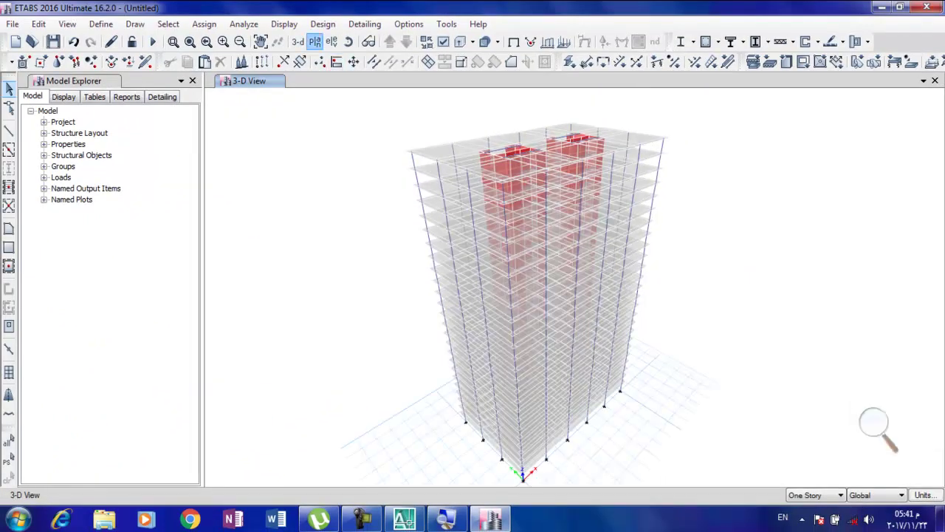
{"action": "left_click", "coordinate": [400, 351]}
{"action": "key", "text": "Down"}
{"action": "key", "text": "Down"}
{"action": "key", "text": "Down"}
{"action": "key", "text": "Down"}
{"action": "key", "text": "Down"}
{"action": "key", "text": "Down"}
{"action": "key", "text": "Down"}
{"action": "key", "text": "Down"}
{"action": "key", "text": "Down"}
{"action": "key", "text": "Down"}
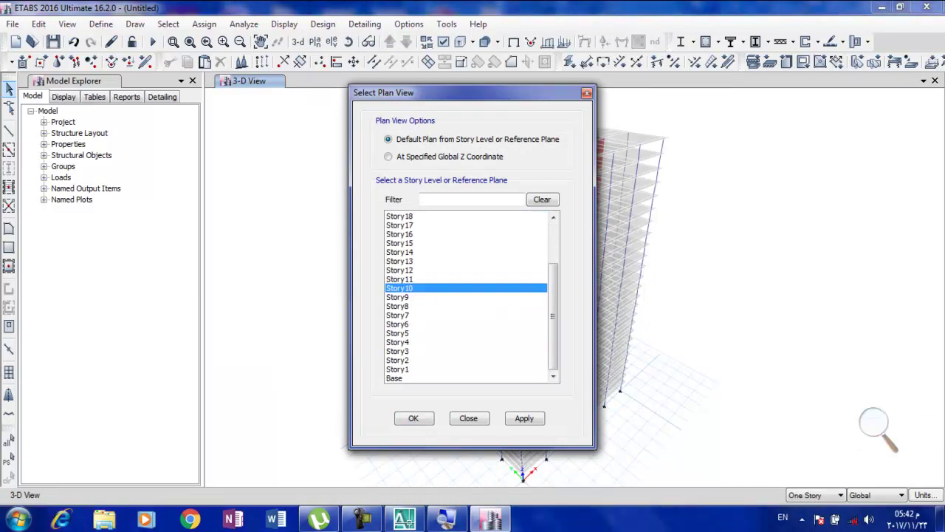
{"action": "left_click", "coordinate": [525, 418]}
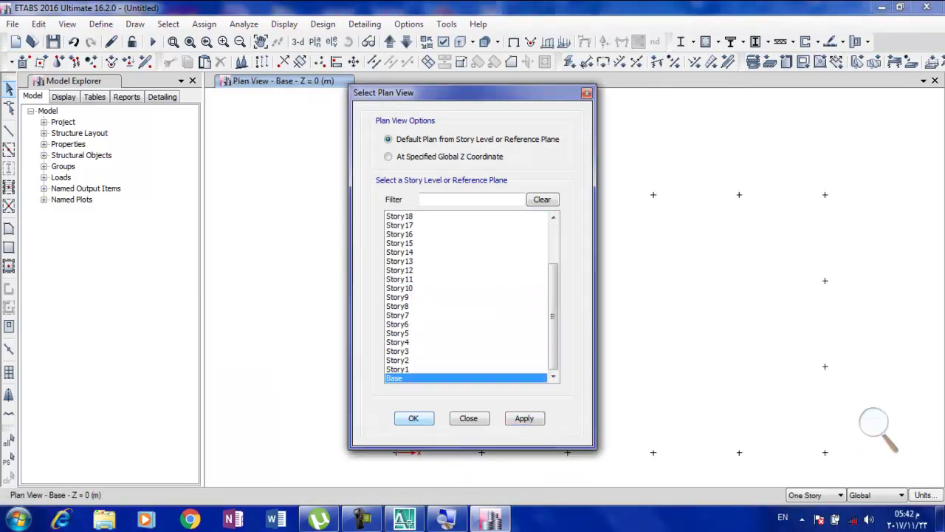
{"action": "key", "text": "Escape"}
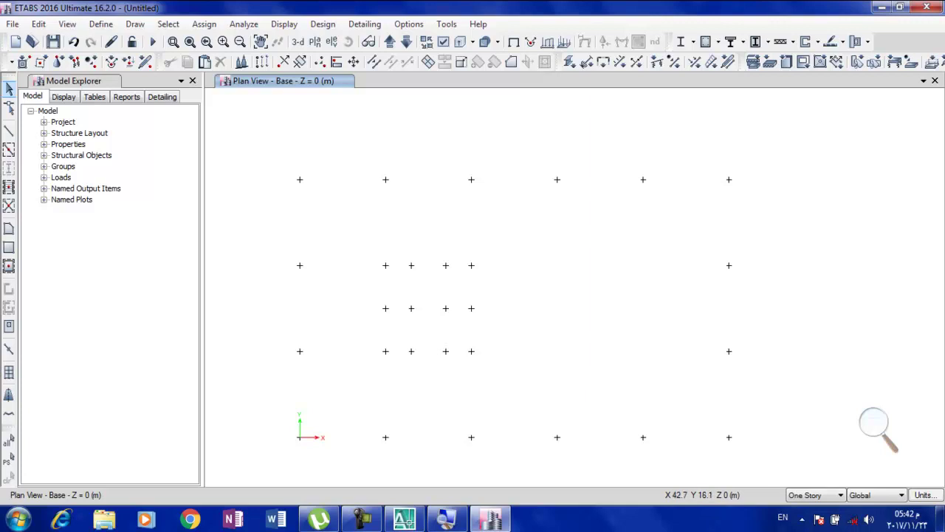
Select the twelve base joints under the core on the larger-X side and assign joint restraints to them
{"action": "left_click_drag", "start_coordinate": [669, 241], "coordinate": [527, 385]}
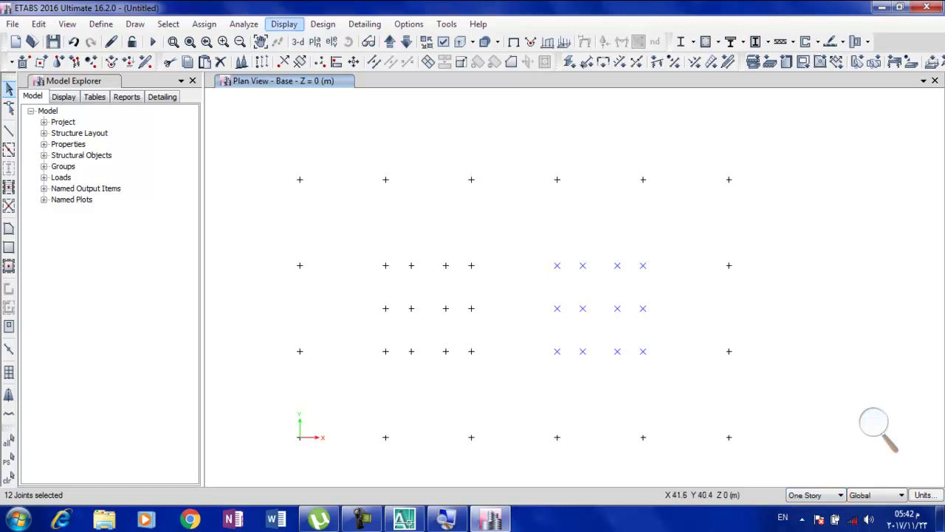
{"action": "left_click", "coordinate": [203, 24]}
{"action": "mouse_move", "coordinate": [221, 41]}
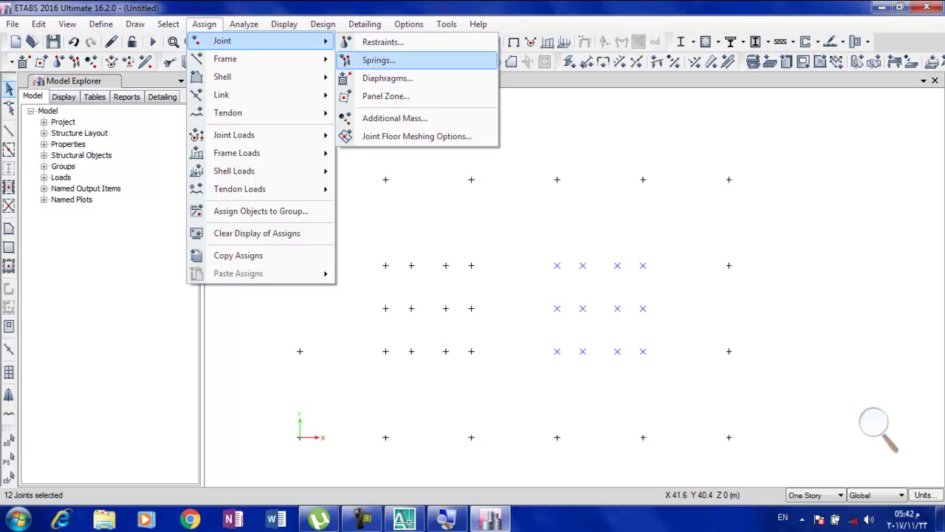
{"action": "left_click", "coordinate": [384, 39]}
{"action": "left_click", "coordinate": [526, 334]}
{"action": "left_click", "coordinate": [416, 334]}
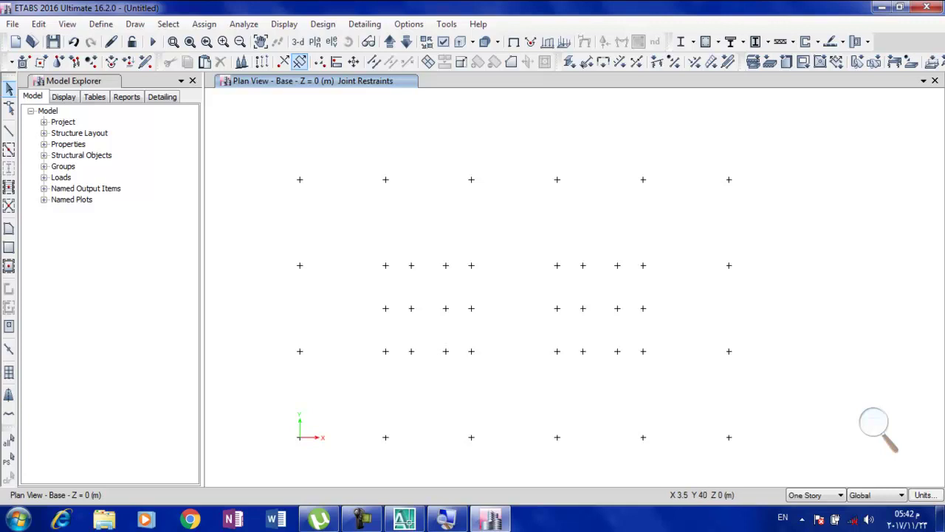
Start the analysis, dismiss the program error and open the Final Proj(1) desktop folder as the save location
{"action": "left_click", "coordinate": [153, 41]}
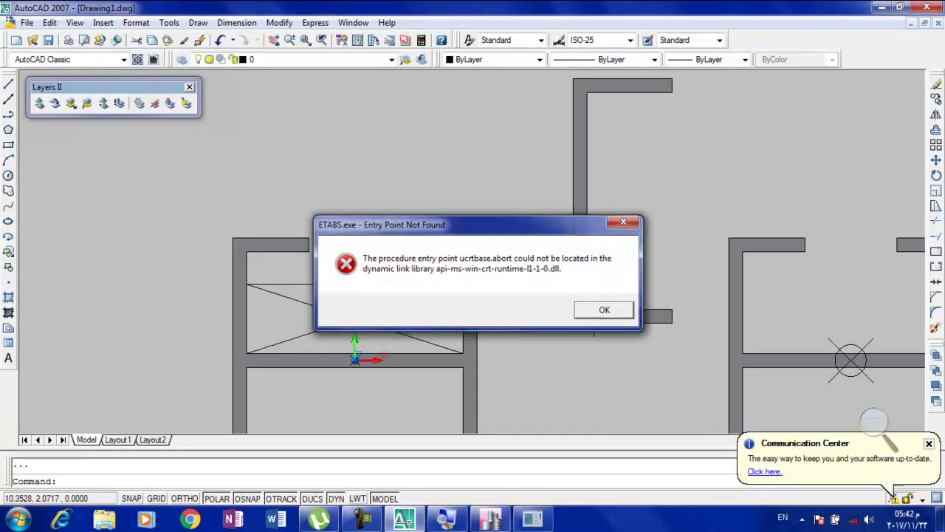
{"action": "left_click", "coordinate": [604, 310]}
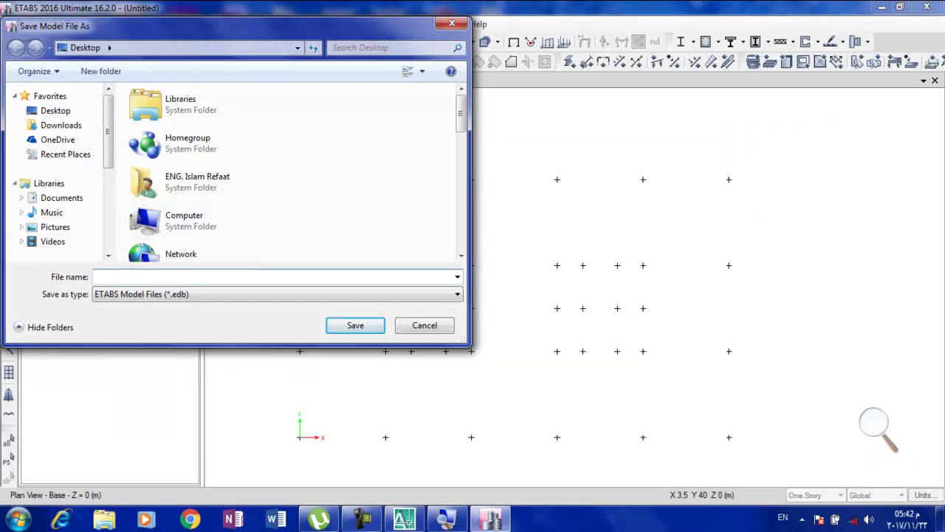
{"action": "scroll", "coordinate": [214, 216], "scroll_direction": "down", "scroll_amount": 10}
{"action": "scroll", "coordinate": [214, 216], "scroll_direction": "up", "scroll_amount": 3}
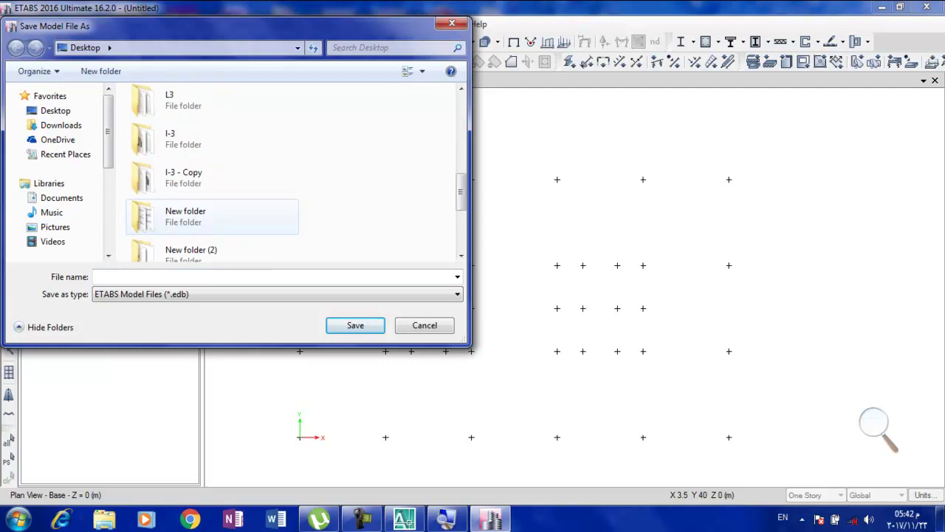
{"action": "scroll", "coordinate": [214, 216], "scroll_direction": "up", "scroll_amount": 1}
{"action": "left_click", "coordinate": [186, 177]}
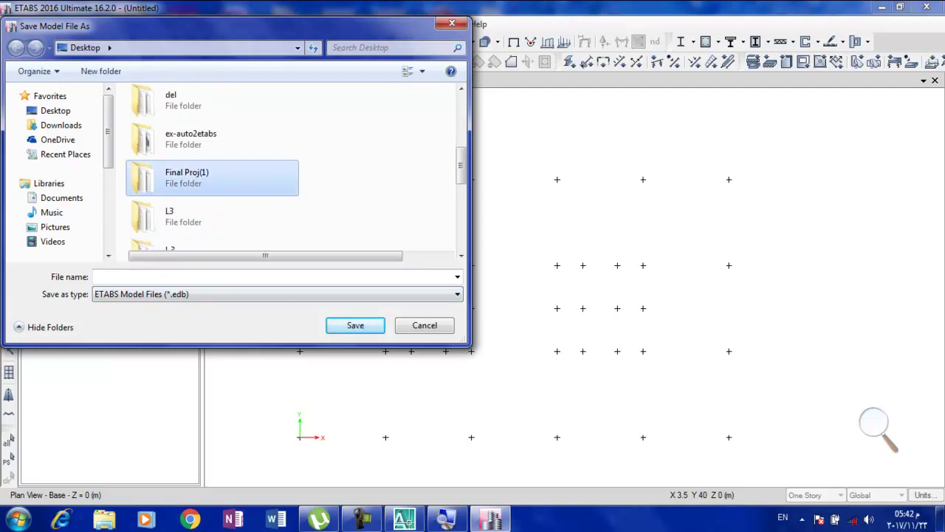
{"action": "double_click", "coordinate": [187, 178]}
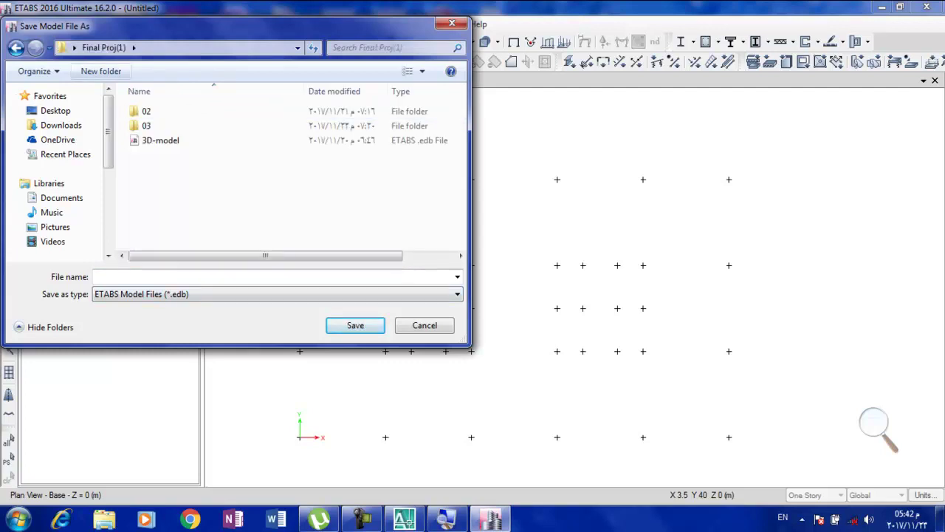
Create a folder named 04 inside Final Proj(1) and save the model in it as 004
{"action": "left_click", "coordinate": [100, 71]}
{"action": "type", "text": "04"}
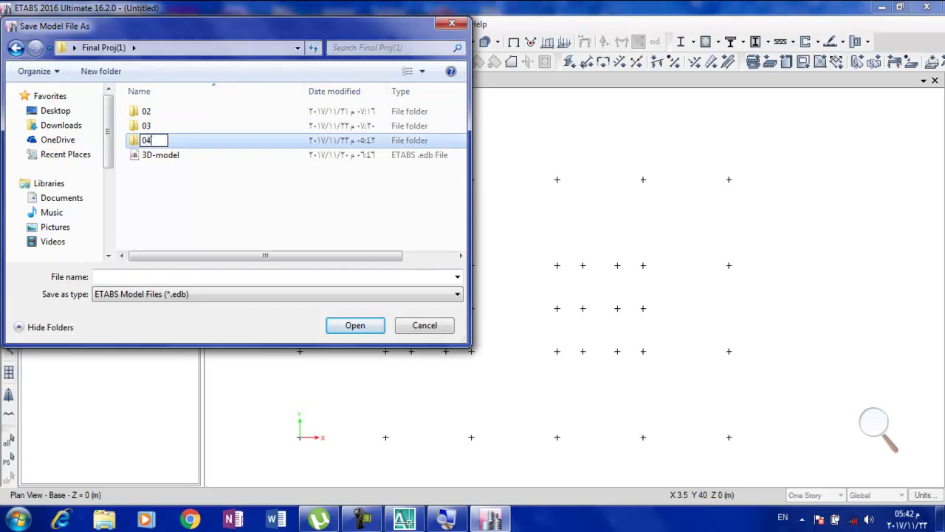
{"action": "key", "text": "Return"}
{"action": "key", "text": "Return"}
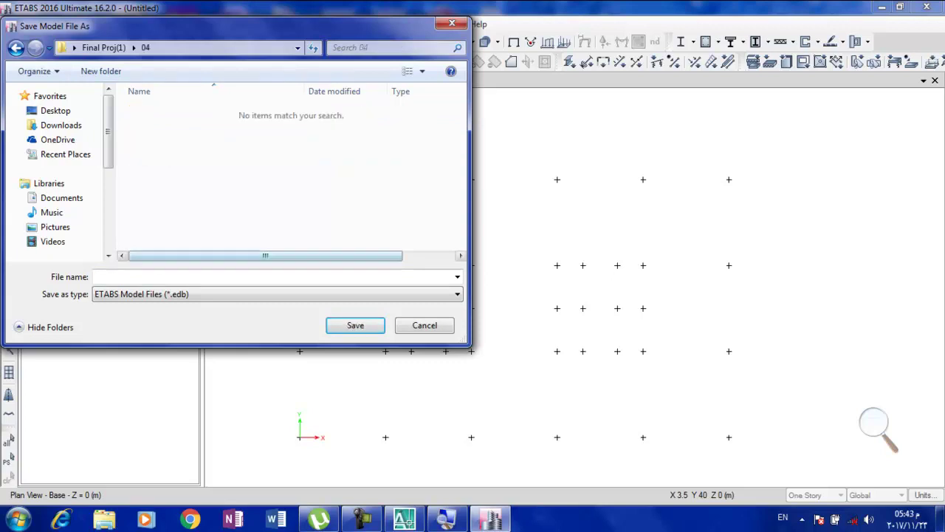
{"action": "type", "text": "004"}
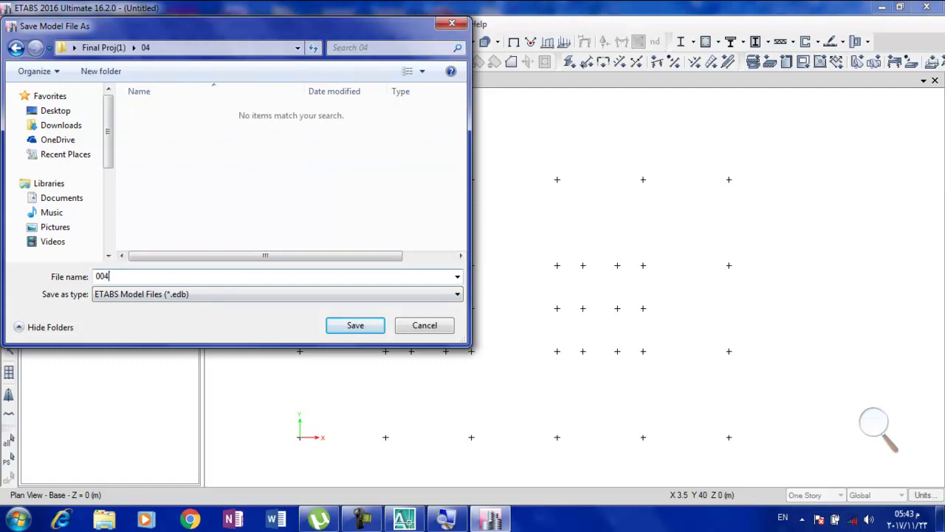
{"action": "key", "text": "Return"}
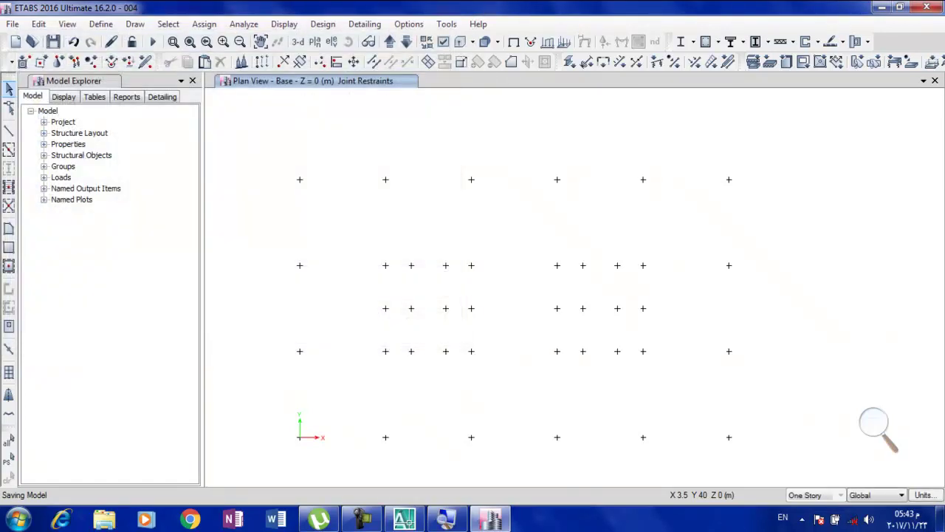
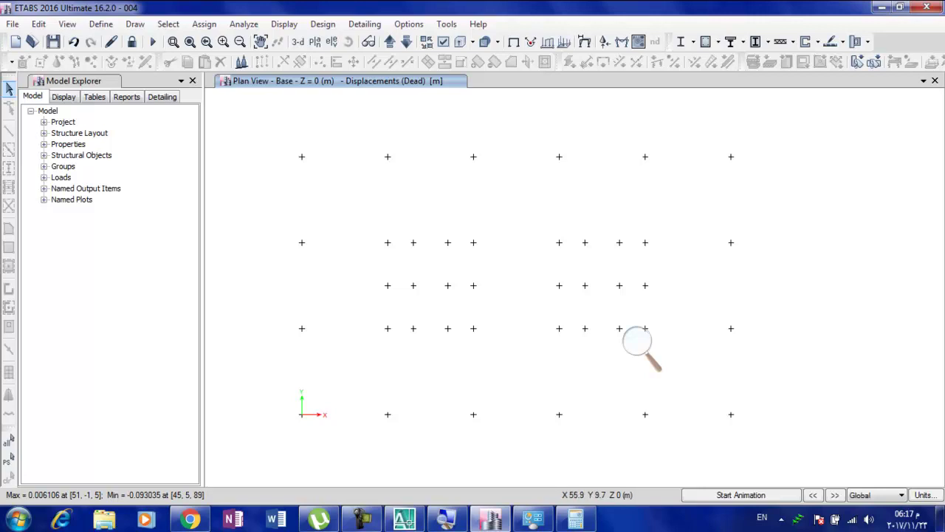
Move up to the Story1 plan and display the model's undeformed shape
{"action": "left_click", "coordinate": [389, 41]}
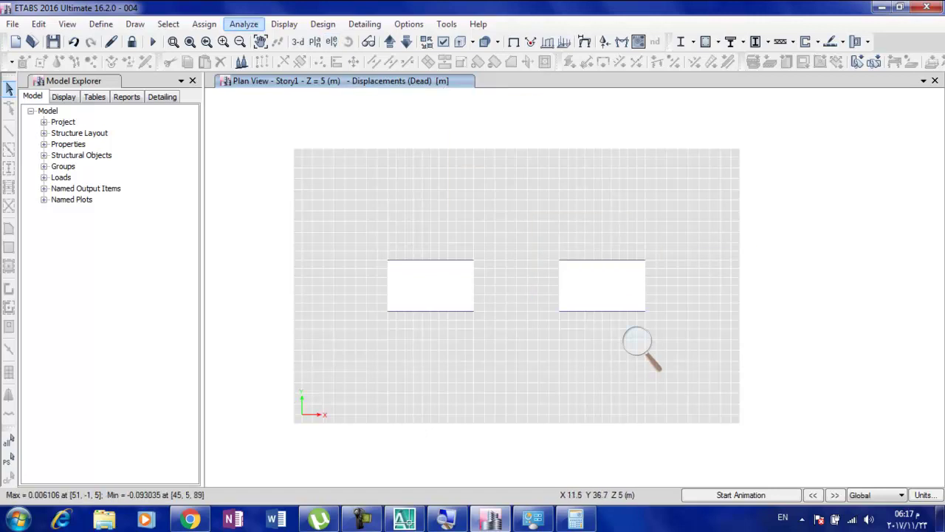
{"action": "left_click", "coordinate": [284, 24]}
{"action": "left_click", "coordinate": [298, 40]}
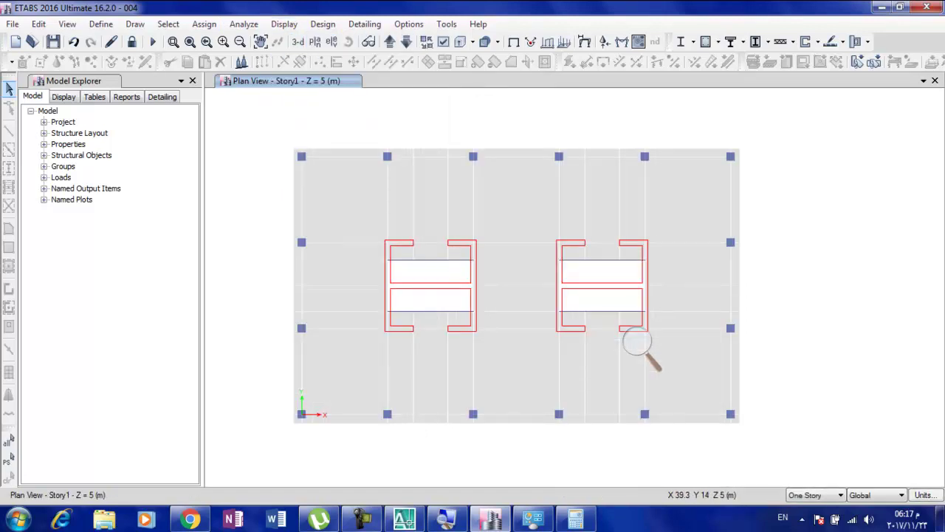
{"action": "left_click", "coordinate": [657, 367]}
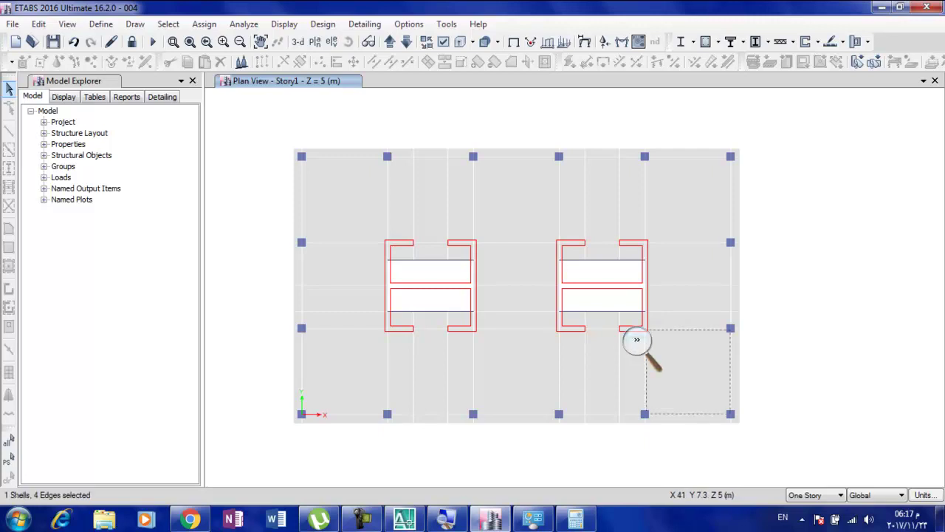
{"action": "left_click", "coordinate": [637, 340]}
{"action": "left_click_drag", "start_coordinate": [650, 327], "coordinate": [820, 421]}
{"action": "key", "text": "ctrl+q"}
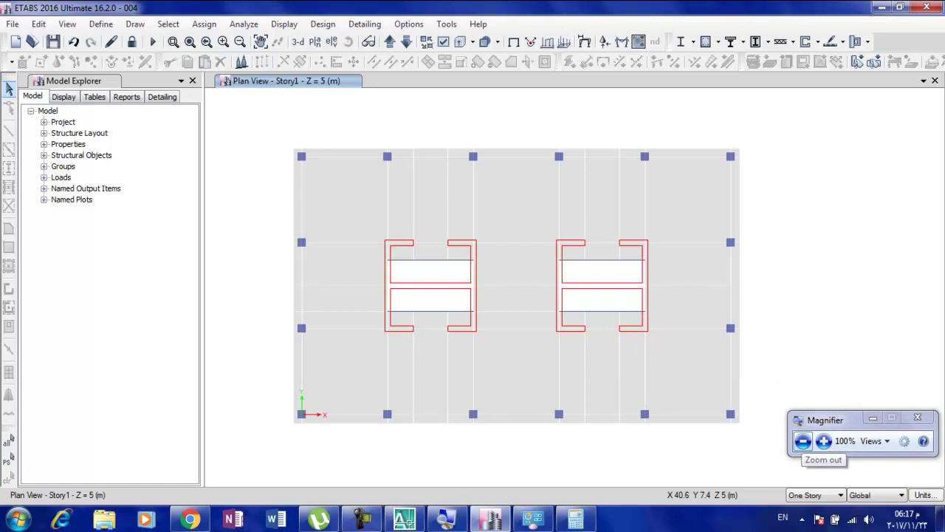
{"action": "left_click", "coordinate": [823, 441]}
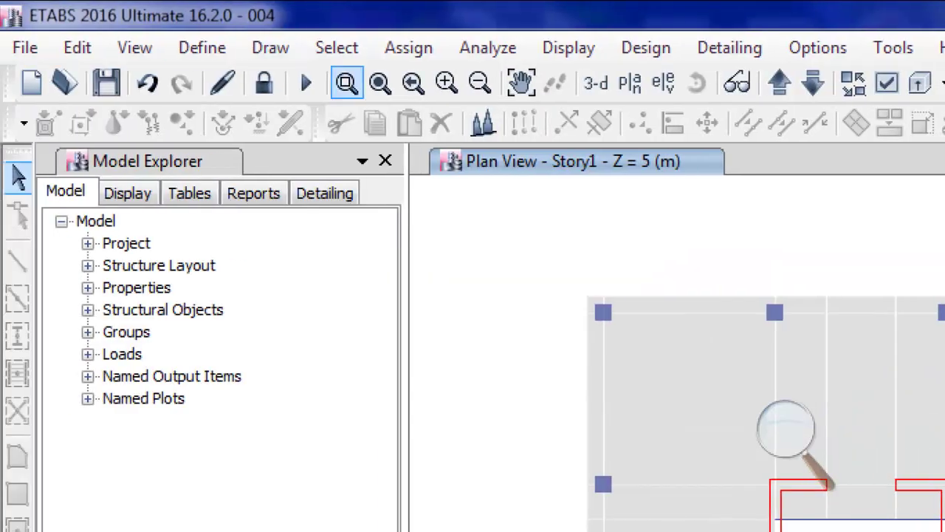
Select all walls and floors by object type and hide them in the Story1 plan view
{"action": "left_click", "coordinate": [337, 48]}
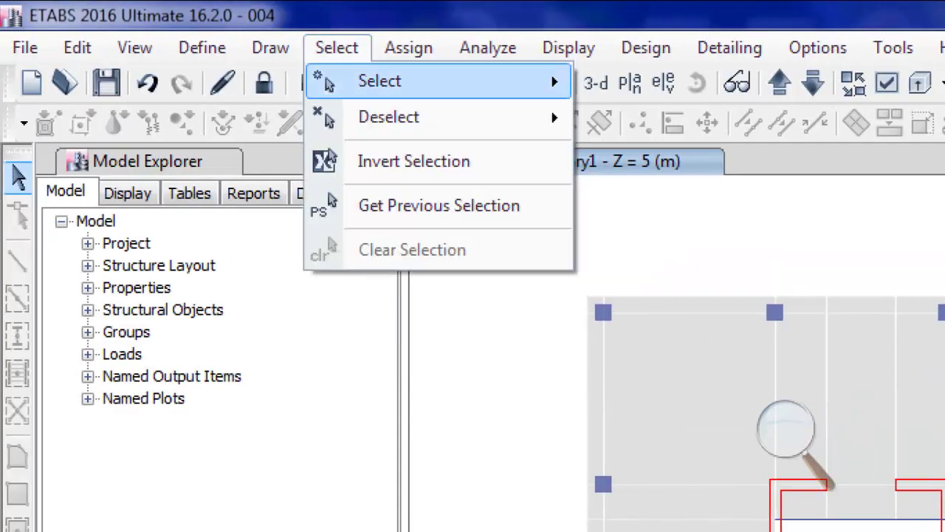
{"action": "mouse_move", "coordinate": [443, 81]}
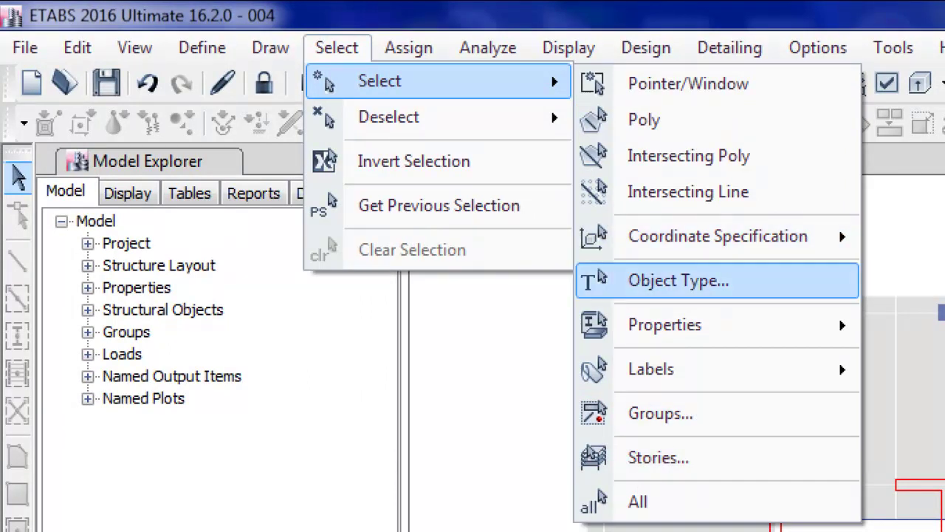
{"action": "key", "text": "Return"}
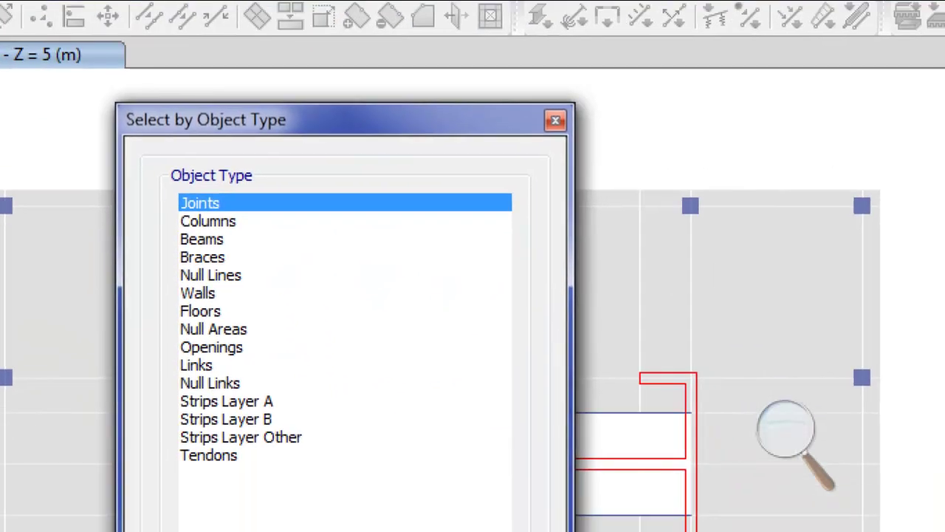
{"action": "left_click", "coordinate": [198, 293]}
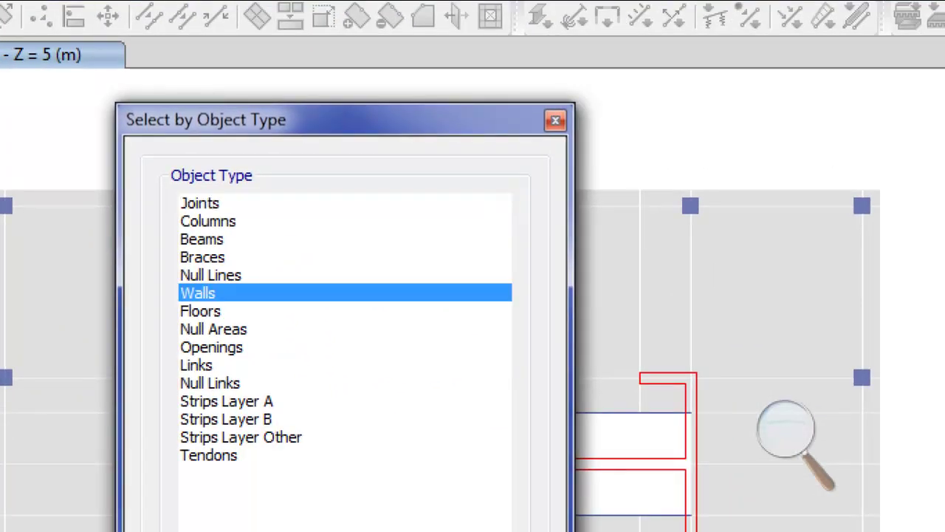
{"action": "left_click", "coordinate": [200, 311], "text": "ctrl"}
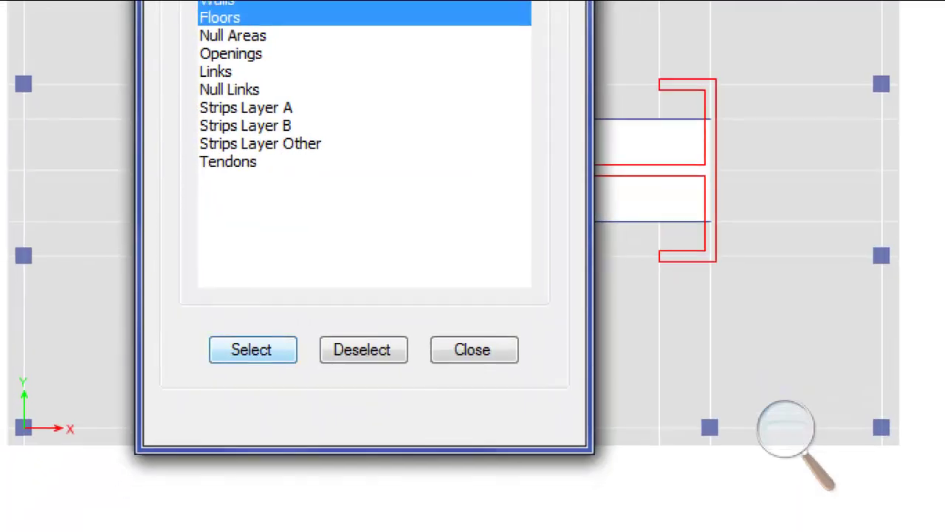
{"action": "left_click", "coordinate": [253, 349]}
{"action": "left_click", "coordinate": [472, 349]}
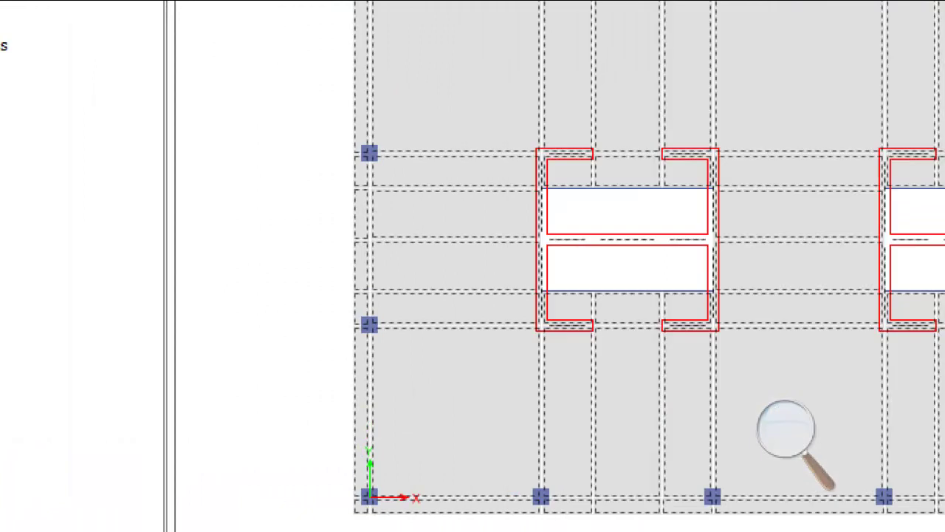
{"action": "right_click", "coordinate": [266, 161]}
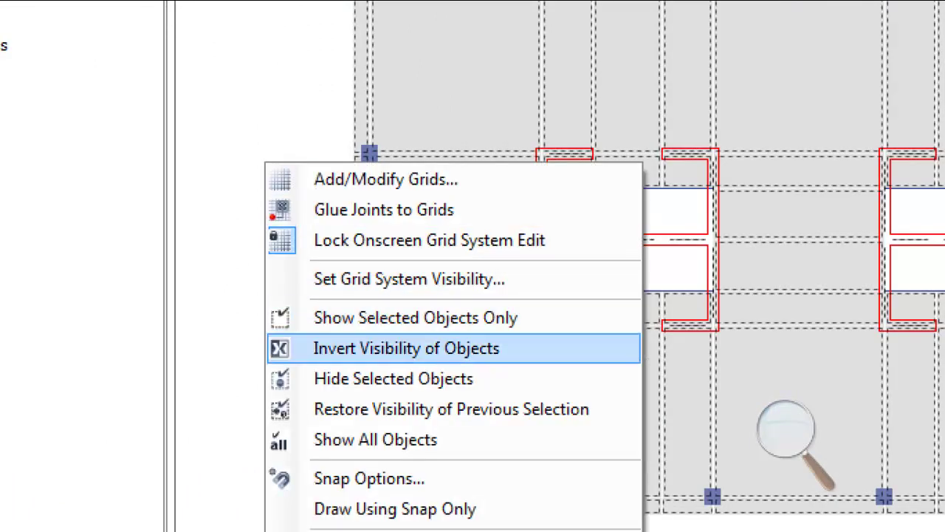
{"action": "left_click", "coordinate": [393, 378]}
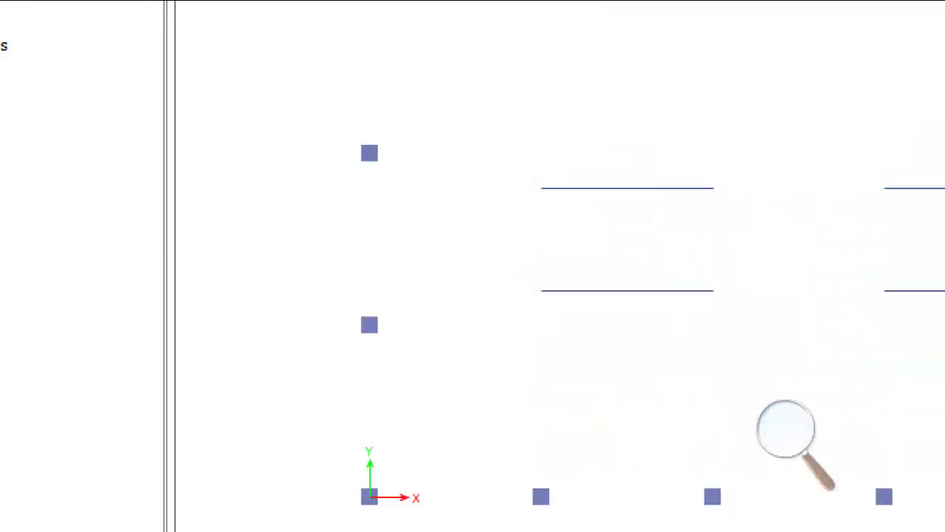
Check the Story2 plan, return to Story1 and run the concrete frame design check
{"action": "scroll", "coordinate": [477, 326], "scroll_direction": "up", "scroll_amount": 4}
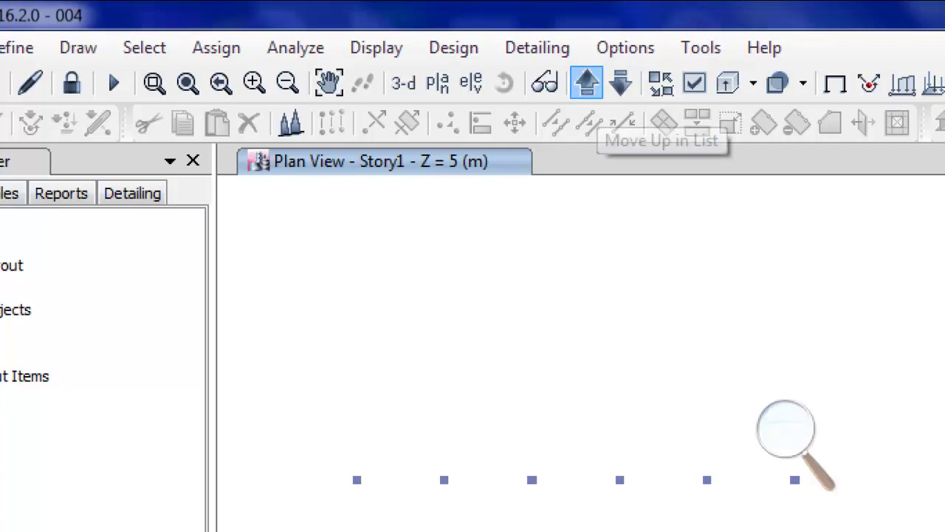
{"action": "left_click", "coordinate": [587, 83]}
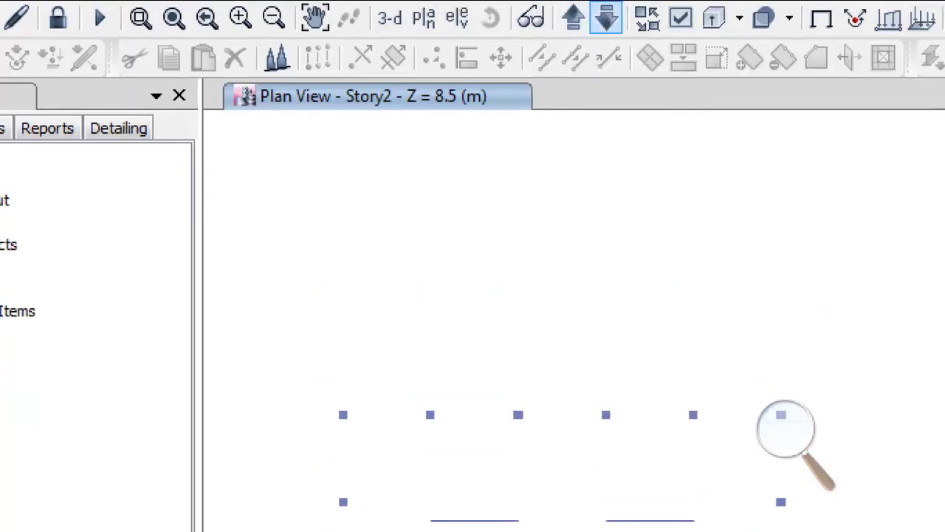
{"action": "left_click", "coordinate": [606, 18]}
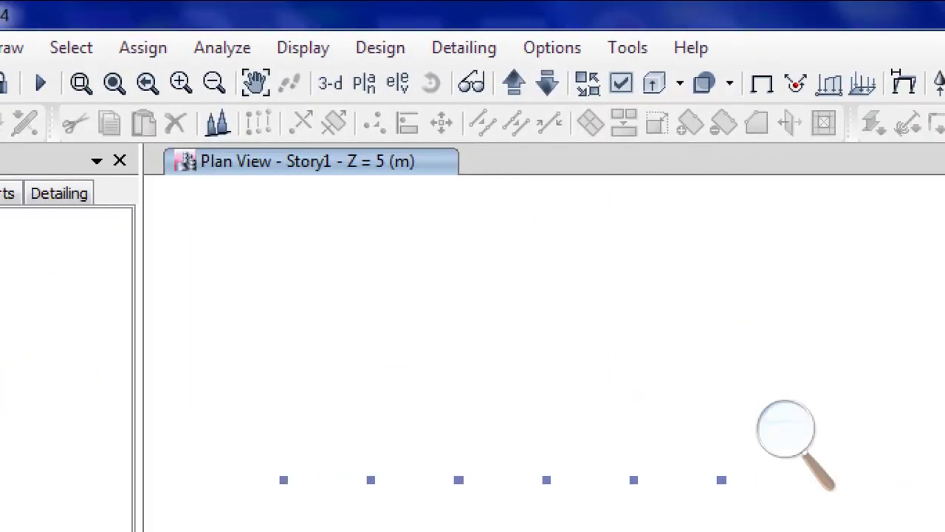
{"action": "left_click", "coordinate": [646, 47]}
{"action": "mouse_move", "coordinate": [484, 117]}
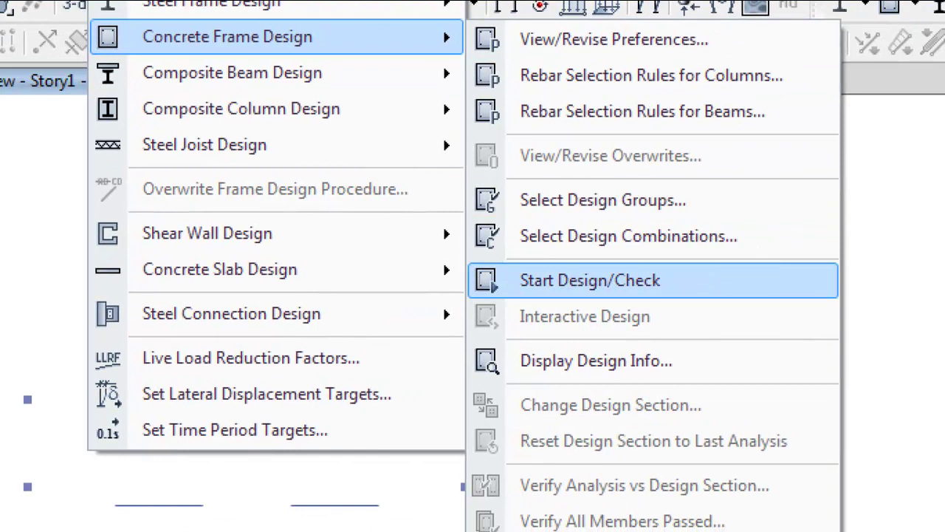
{"action": "key", "text": "Return"}
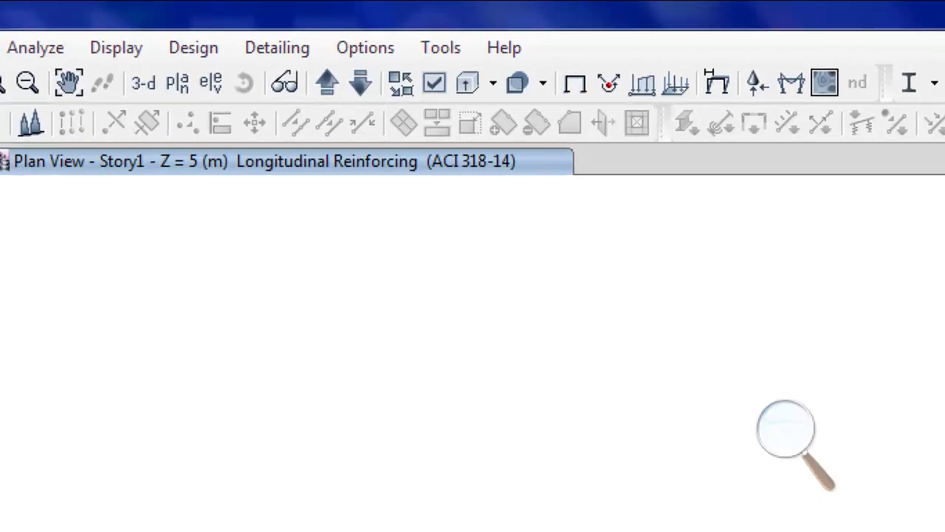
Set the display units of the section dimensions Length and Area to cm
{"action": "left_click", "coordinate": [365, 47]}
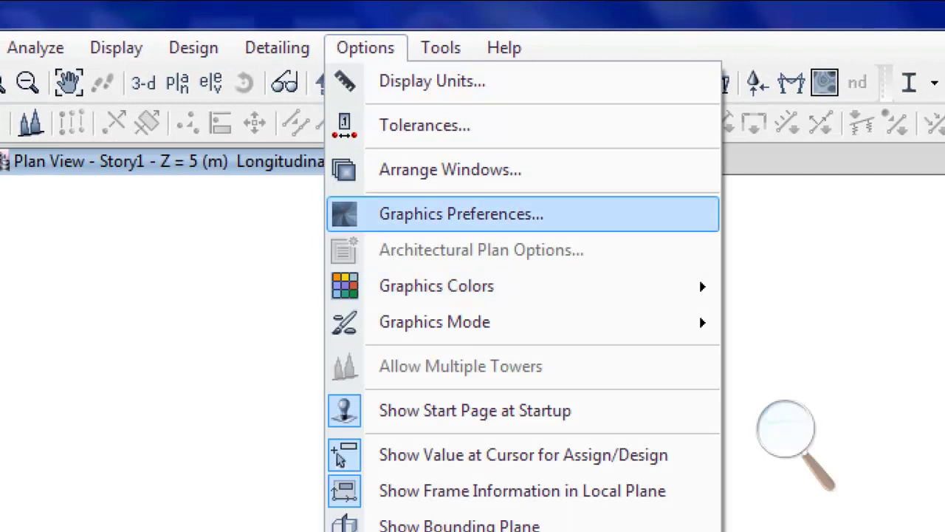
{"action": "left_click", "coordinate": [432, 81]}
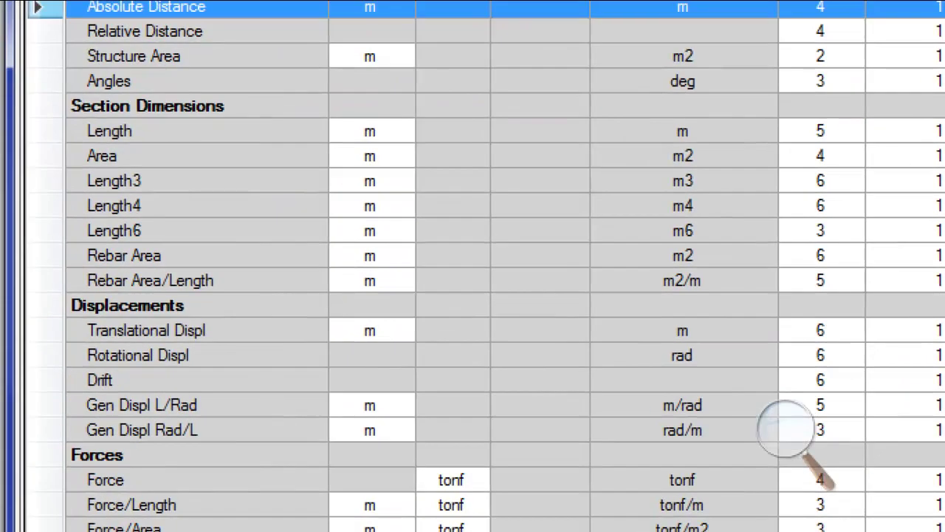
{"action": "left_click", "coordinate": [370, 131]}
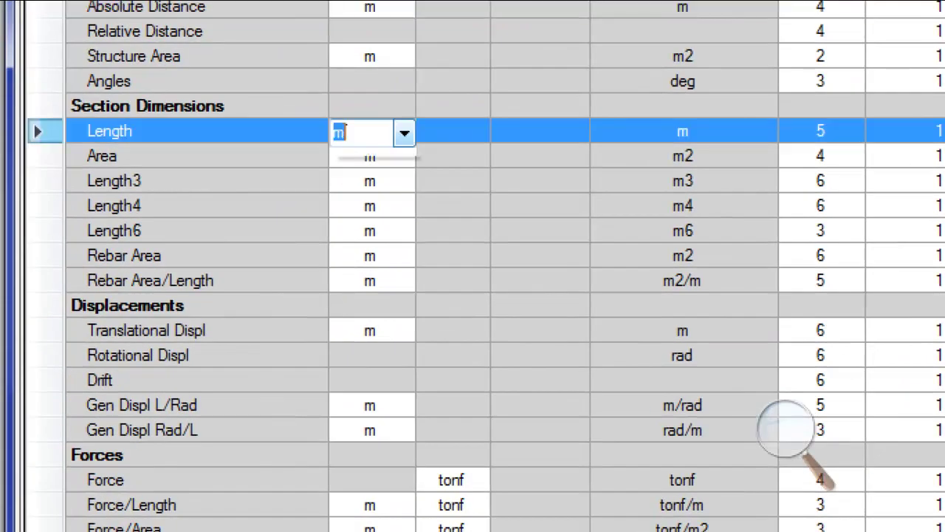
{"action": "left_click", "coordinate": [403, 129]}
{"action": "left_click", "coordinate": [355, 212]}
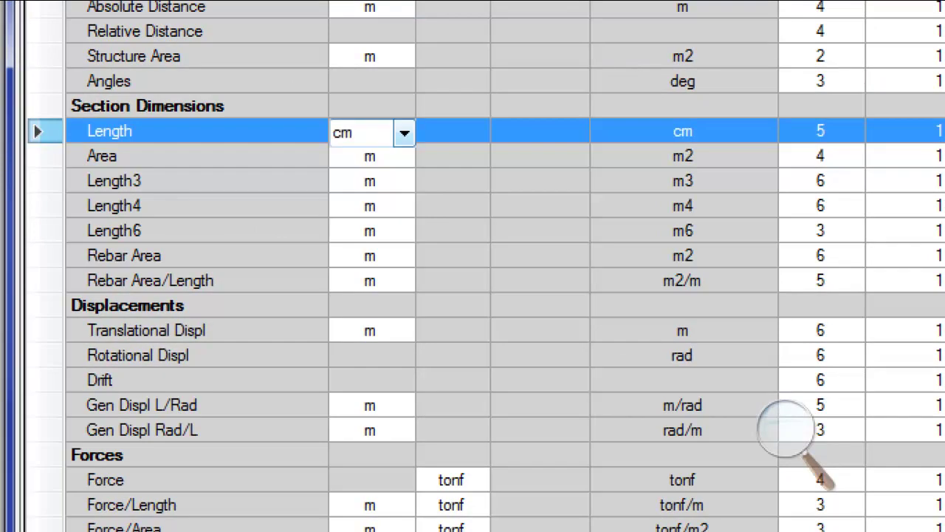
{"action": "left_click", "coordinate": [370, 156]}
{"action": "left_click", "coordinate": [403, 156]}
{"action": "left_click", "coordinate": [342, 237]}
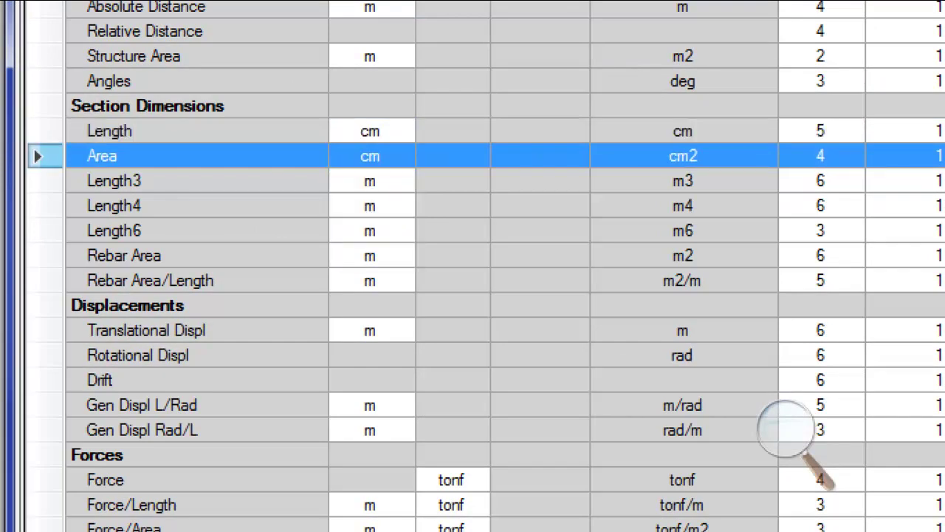
Set the display units of Rebar Area to cm and Rebar Area/Length to cm2/m
{"action": "left_click", "coordinate": [370, 255]}
{"action": "left_click", "coordinate": [403, 255]}
{"action": "left_click", "coordinate": [342, 337]}
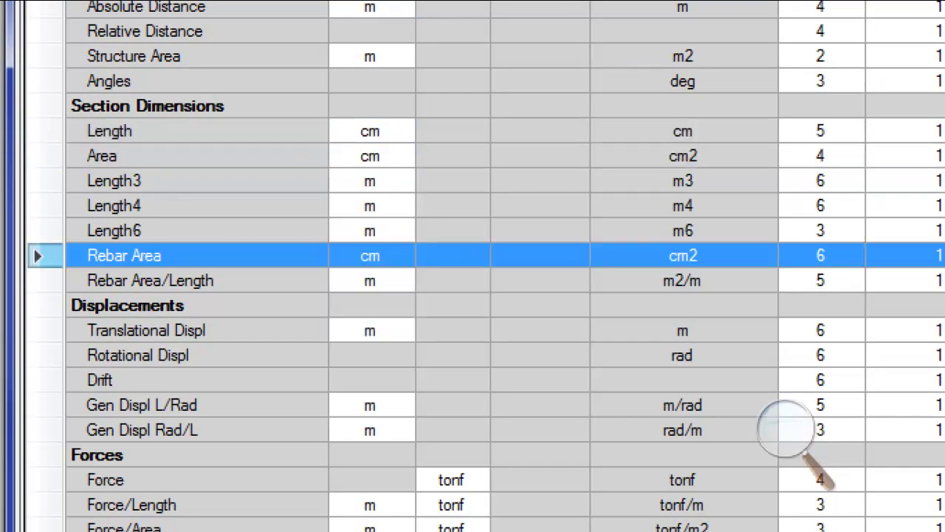
{"action": "left_click", "coordinate": [370, 281]}
{"action": "left_click", "coordinate": [404, 280]}
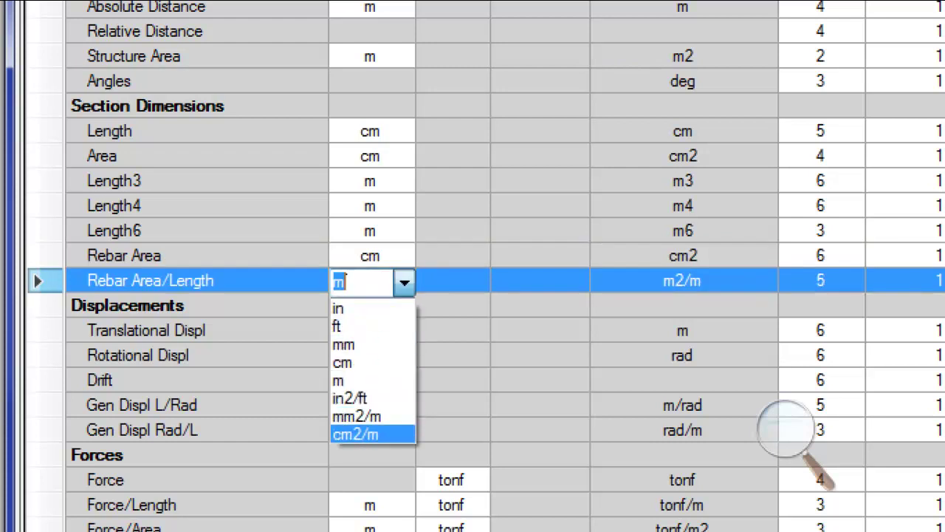
{"action": "left_click", "coordinate": [355, 435]}
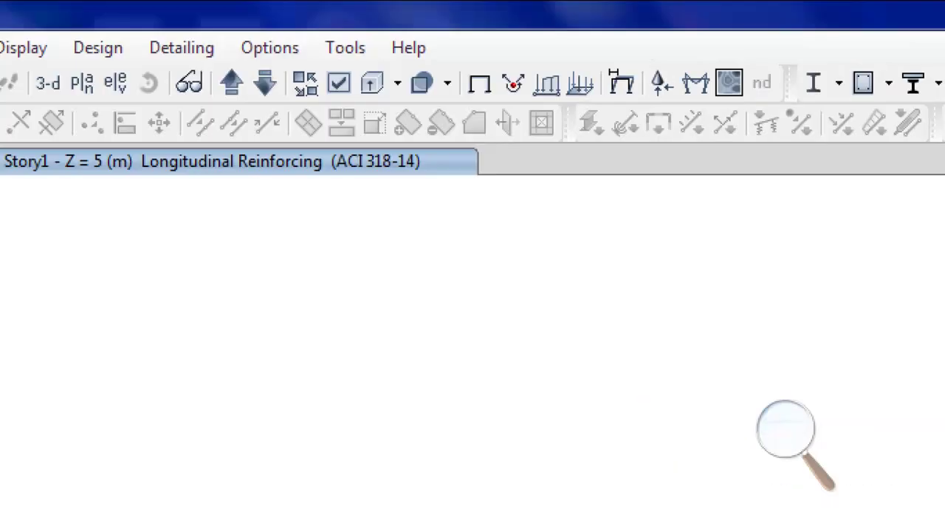
Inspect the longitudinal reinforcing on the Story1 plan and unlock the model, accepting deletion of the analysis results
{"action": "left_click", "coordinate": [195, 71]}
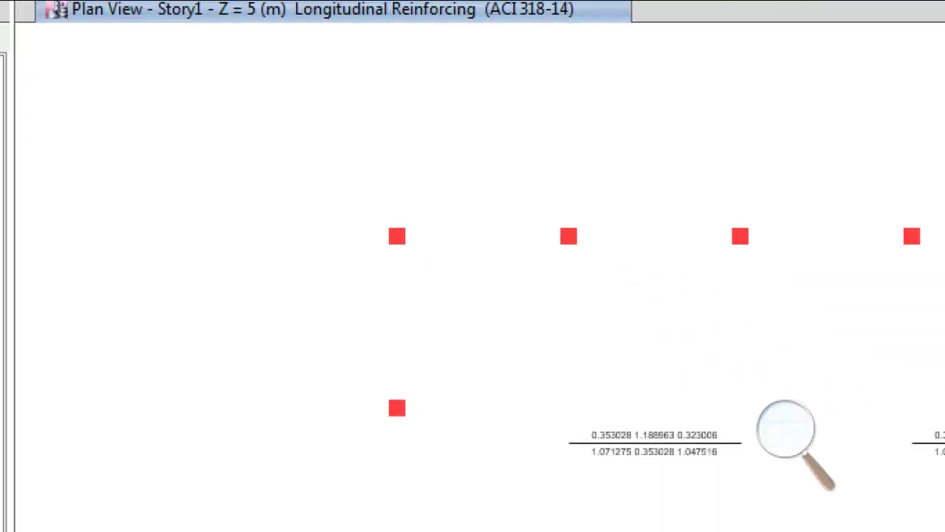
{"action": "left_click", "coordinate": [787, 430]}
{"action": "left_click", "coordinate": [773, 445]}
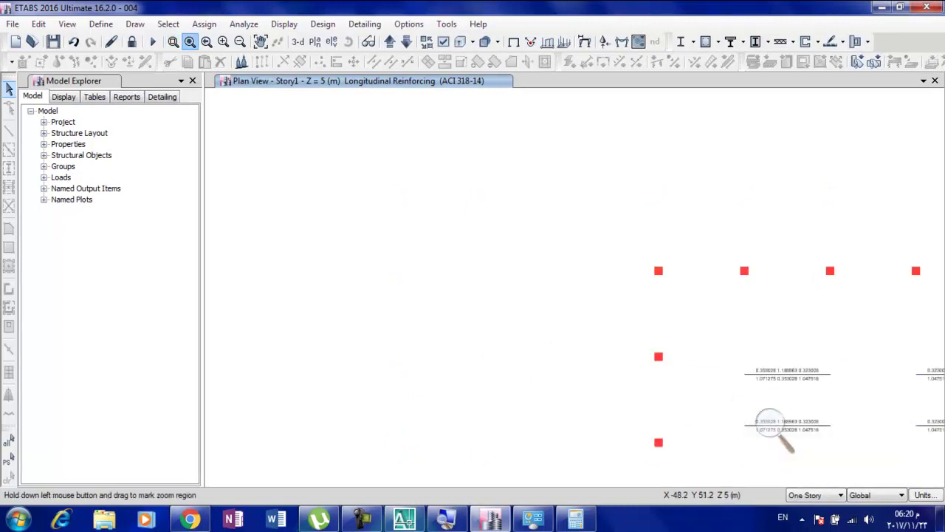
{"action": "left_click", "coordinate": [190, 41]}
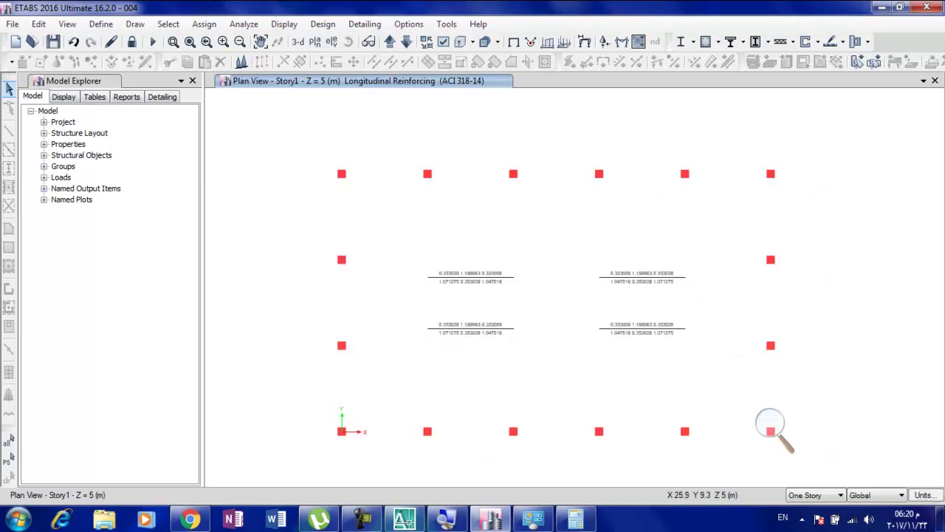
{"action": "left_click", "coordinate": [131, 41]}
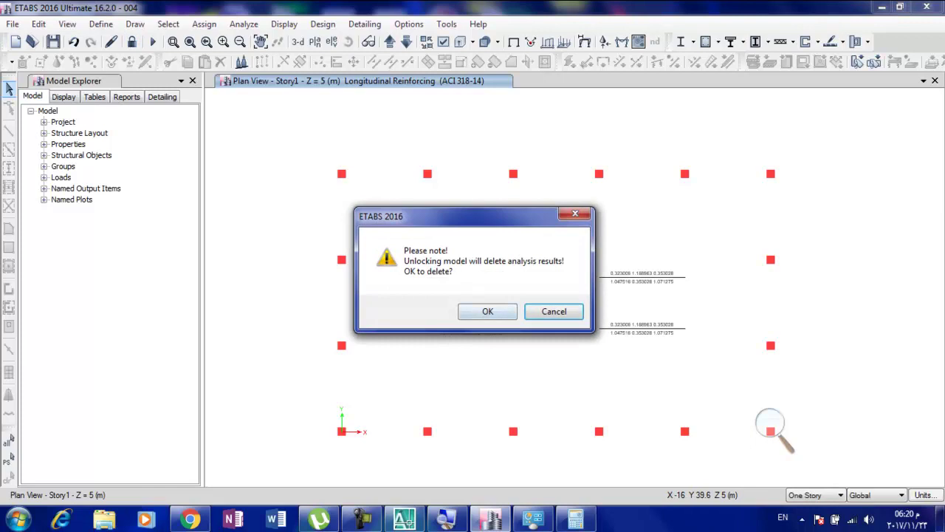
{"action": "key", "text": "Return"}
Set the story scope to All Stories and select all sixteen columns around the plan perimeter
{"action": "left_click", "coordinate": [771, 427]}
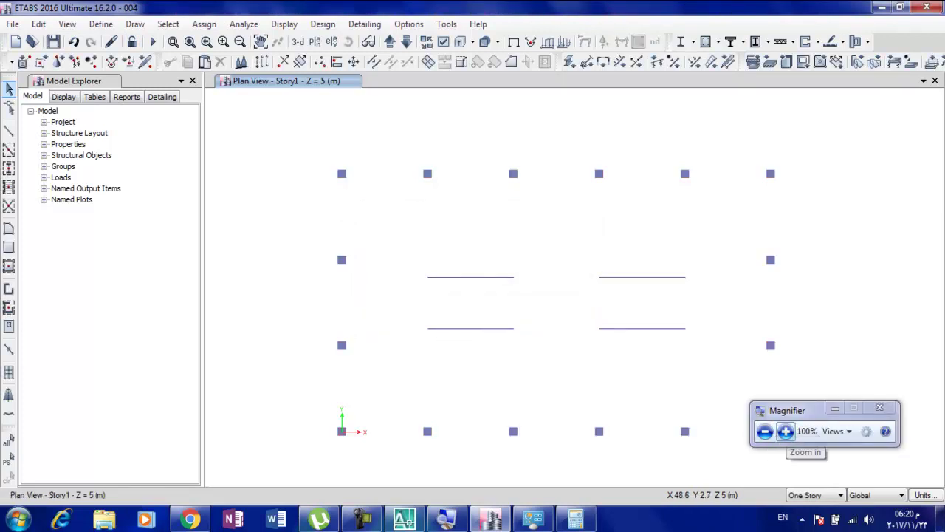
{"action": "left_click", "coordinate": [785, 432]}
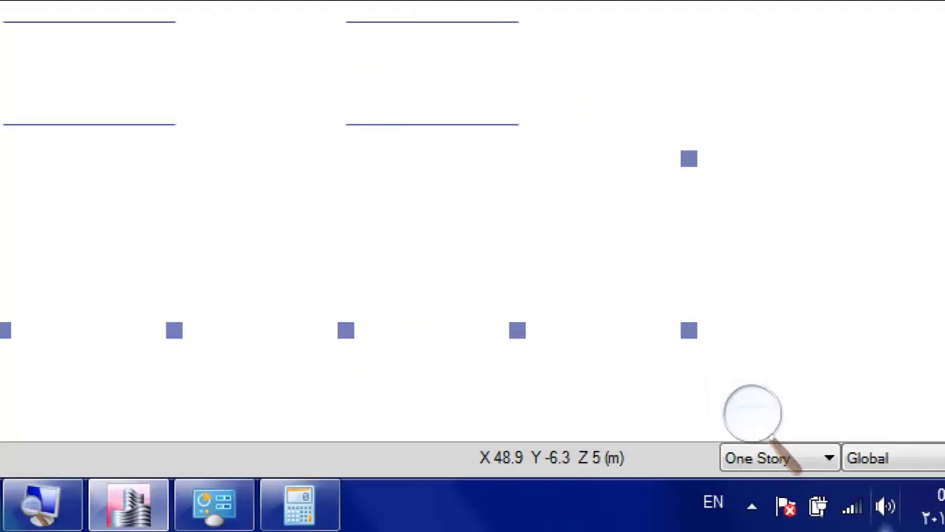
{"action": "left_click", "coordinate": [829, 458]}
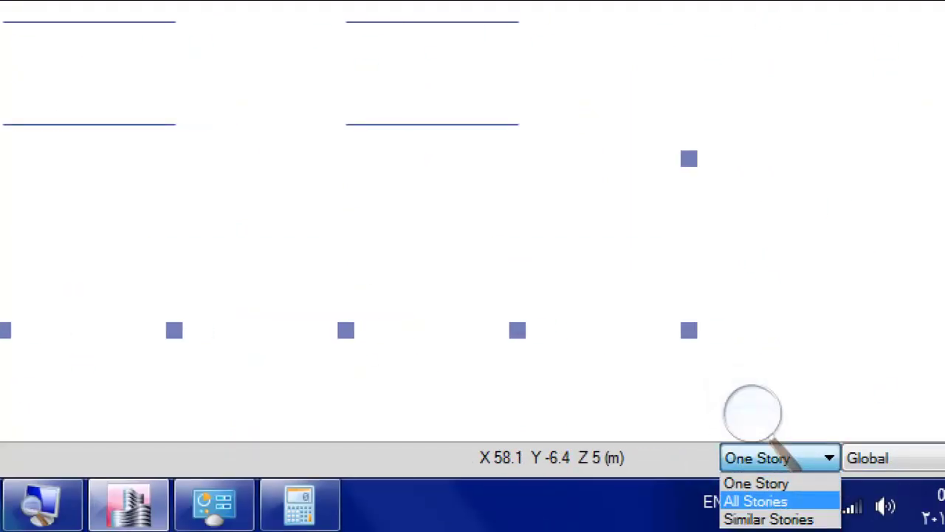
{"action": "left_click", "coordinate": [756, 501]}
{"action": "left_click", "coordinate": [752, 412]}
{"action": "left_click", "coordinate": [743, 430]}
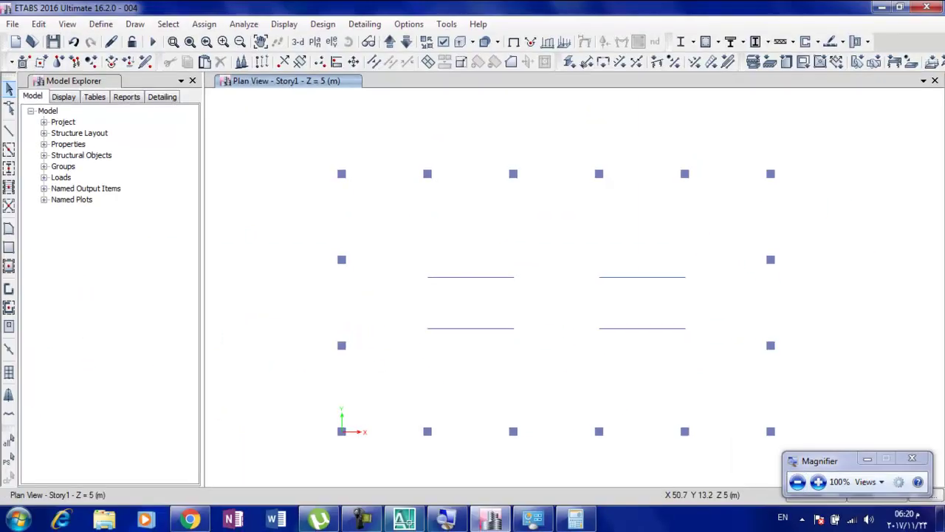
{"action": "left_click_drag", "start_coordinate": [783, 146], "coordinate": [313, 190]}
{"action": "left_click_drag", "start_coordinate": [807, 223], "coordinate": [754, 477]}
{"action": "left_click_drag", "start_coordinate": [720, 407], "coordinate": [325, 448]}
{"action": "left_click_drag", "start_coordinate": [371, 136], "coordinate": [308, 456]}
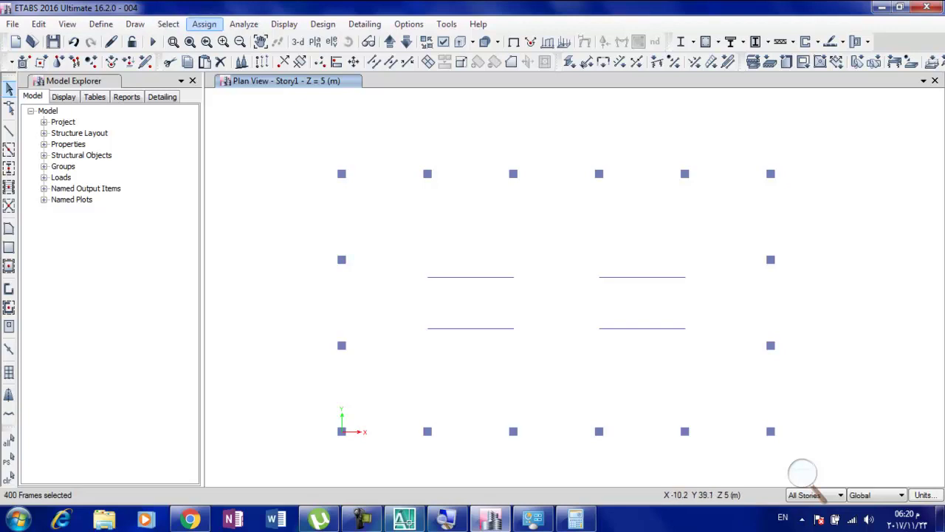
Open the frame section property assignment for the selected columns and choose section C100
{"action": "left_click", "coordinate": [802, 471]}
{"action": "left_click", "coordinate": [816, 481]}
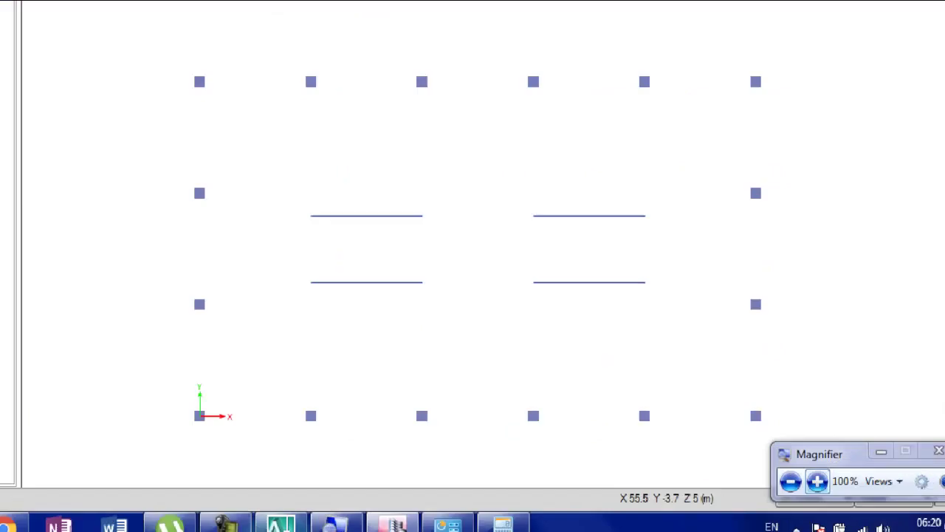
{"action": "left_click", "coordinate": [408, 48]}
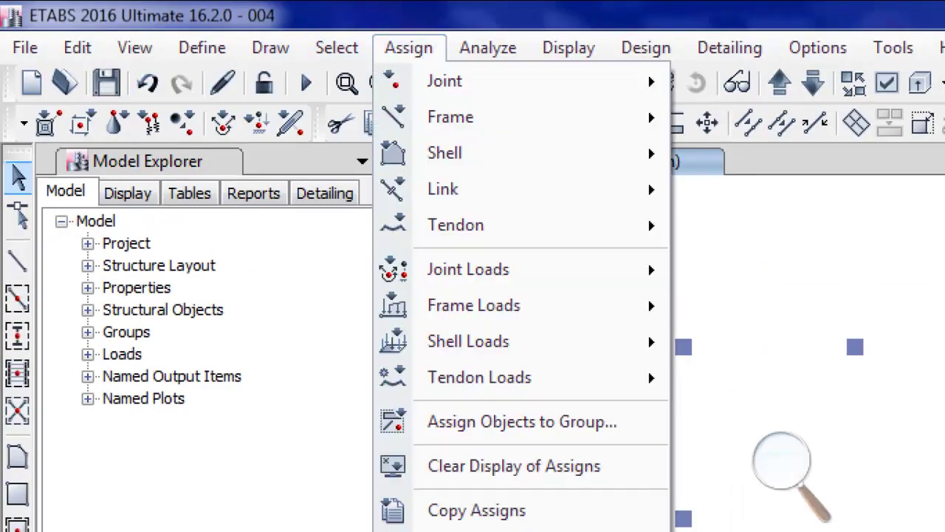
{"action": "mouse_move", "coordinate": [451, 116]}
{"action": "left_click", "coordinate": [749, 119]}
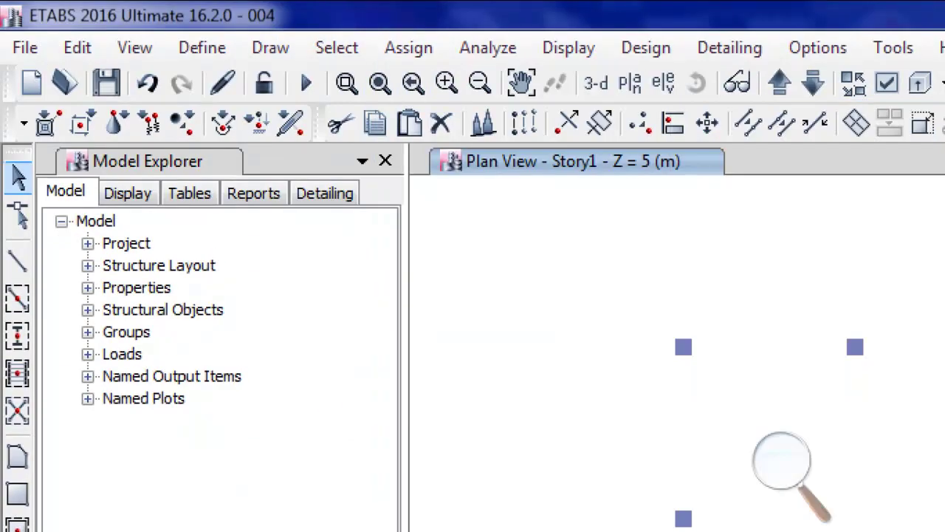
{"action": "left_click", "coordinate": [81, 171]}
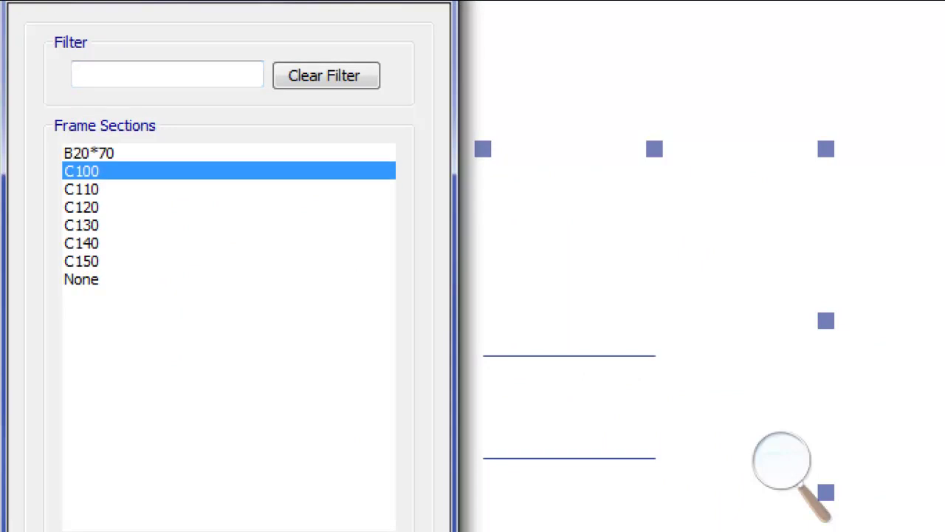
Assign the C120 frame section to the selected columns
{"action": "left_click", "coordinate": [81, 189]}
{"action": "left_click", "coordinate": [82, 207]}
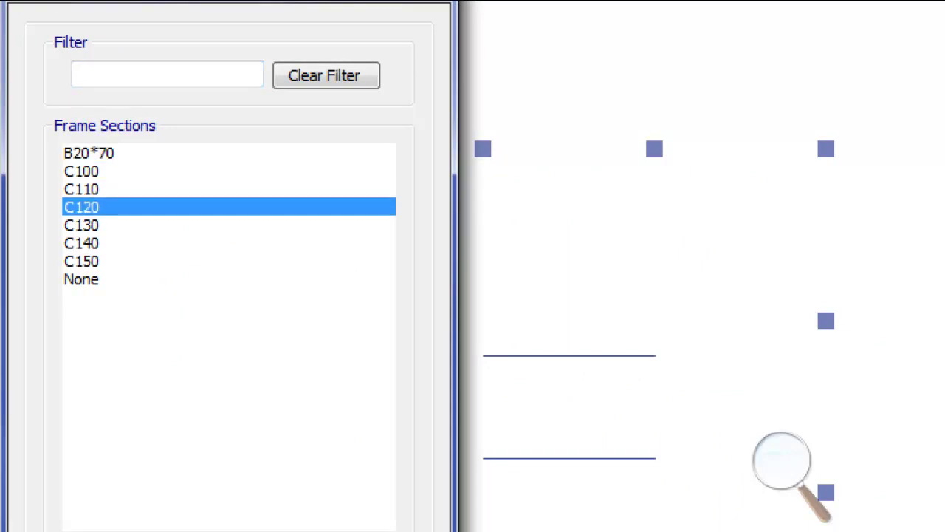
{"action": "left_click", "coordinate": [384, 323]}
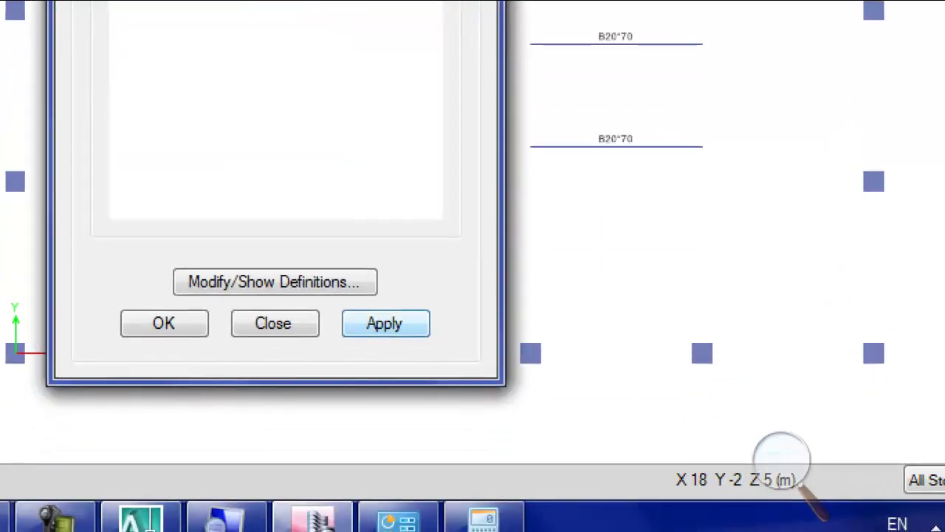
{"action": "key", "text": "Return"}
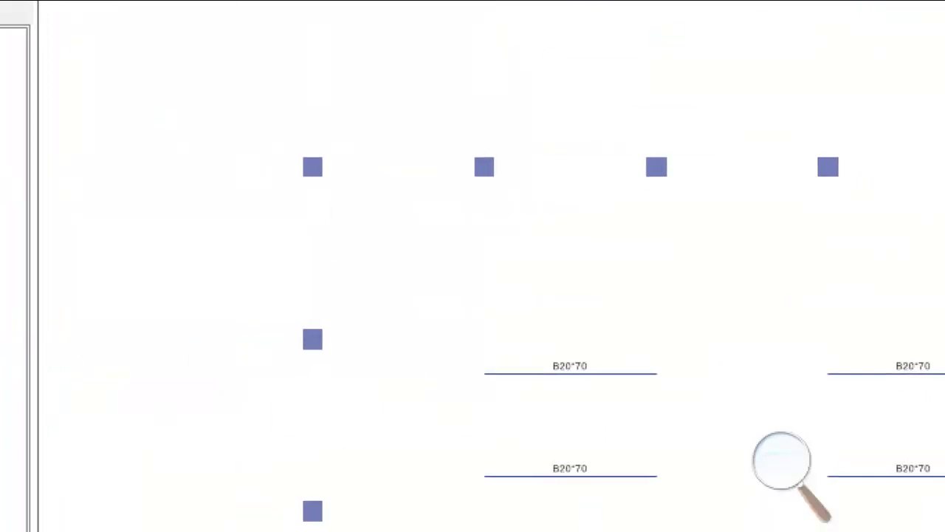
{"action": "left_click", "coordinate": [782, 461]}
{"action": "left_click", "coordinate": [772, 479]}
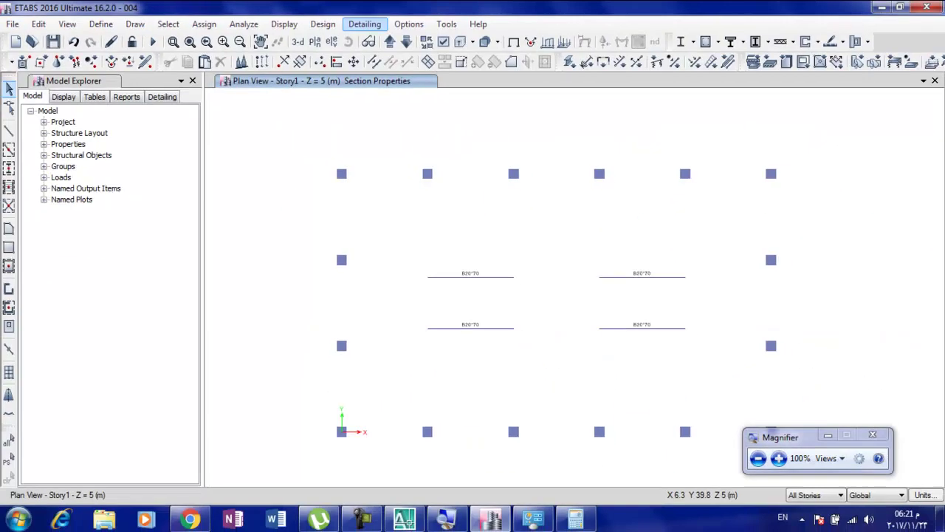
Run the structural analysis and start the concrete frame design check
{"action": "left_click", "coordinate": [153, 43]}
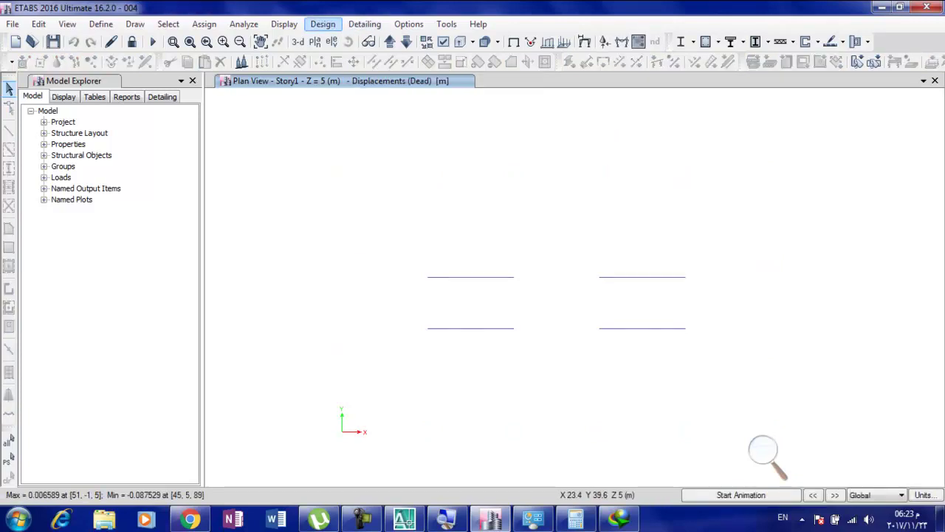
{"action": "left_click", "coordinate": [323, 24]}
{"action": "mouse_move", "coordinate": [374, 58]}
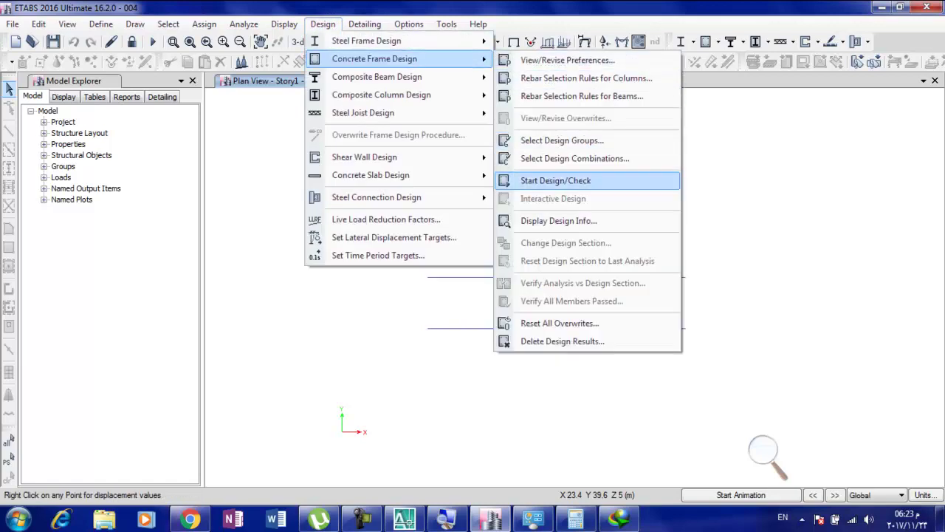
{"action": "left_click", "coordinate": [764, 452]}
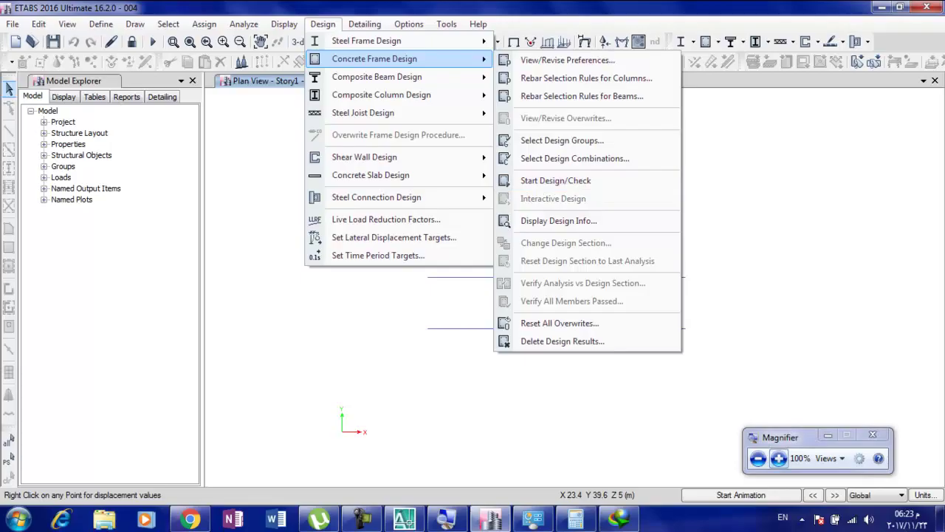
{"action": "left_click", "coordinate": [778, 458]}
{"action": "left_click", "coordinate": [365, 24]}
{"action": "mouse_move", "coordinate": [323, 24]}
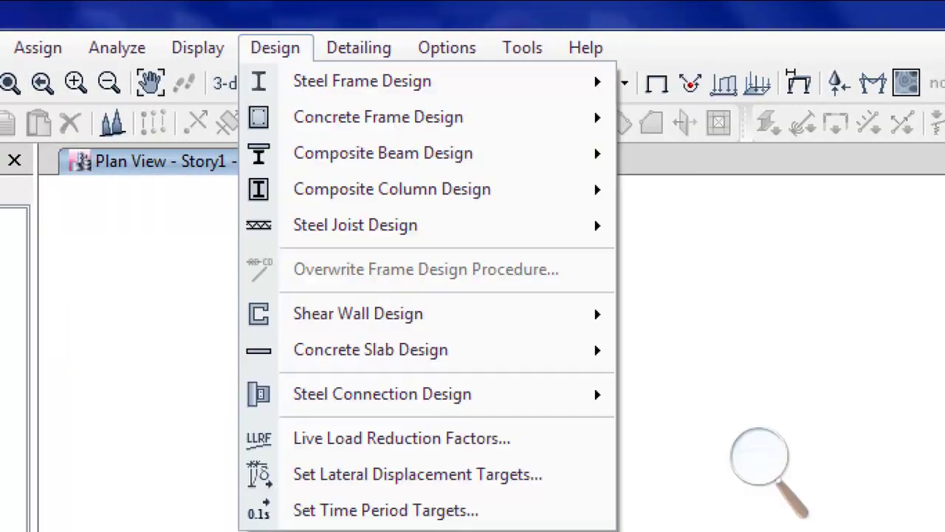
{"action": "mouse_move", "coordinate": [414, 117]}
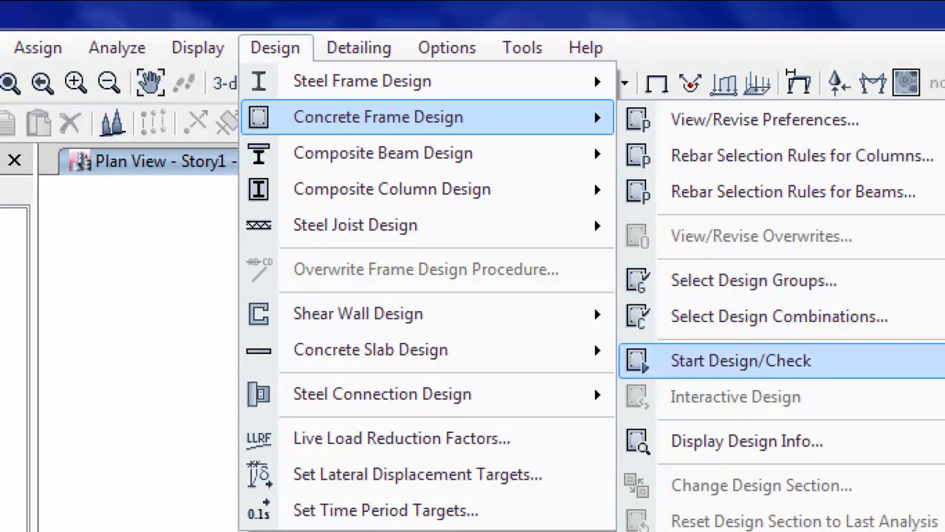
{"action": "left_click", "coordinate": [740, 360]}
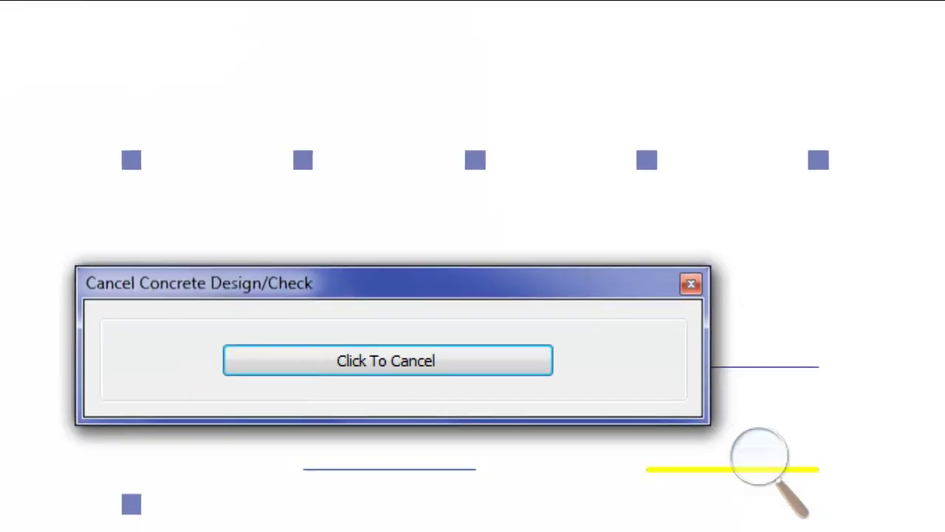
{"action": "left_click", "coordinate": [761, 456]}
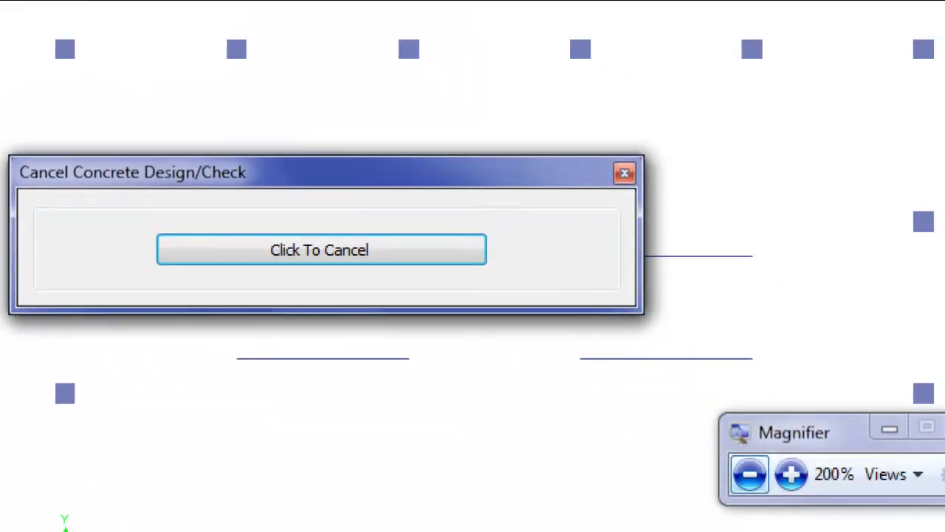
{"action": "left_click", "coordinate": [749, 473]}
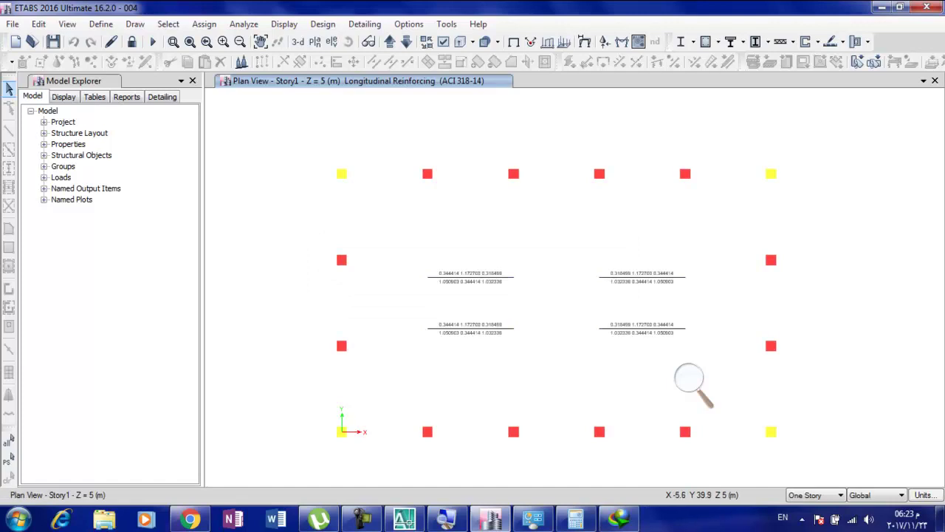
Select the four corner columns across all stories and hide them from the plan
{"action": "left_click_drag", "start_coordinate": [359, 150], "coordinate": [322, 189]}
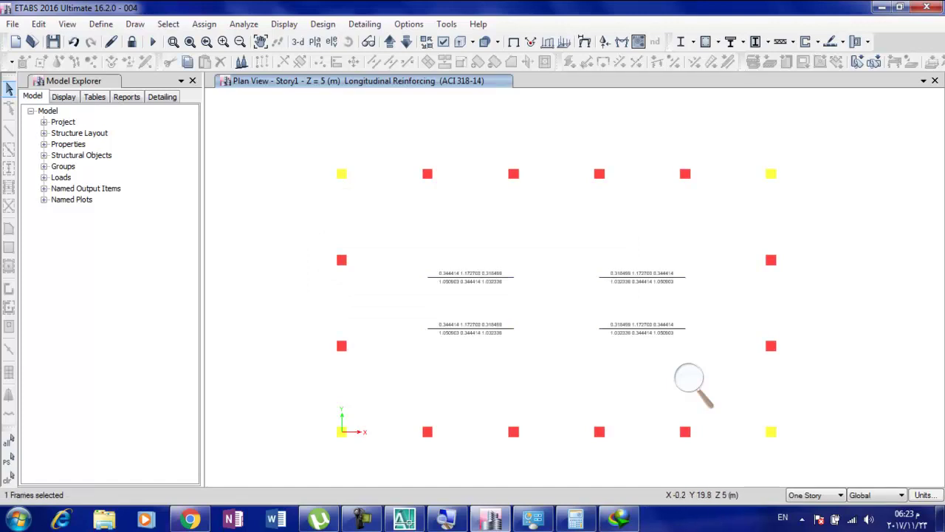
{"action": "left_click_drag", "start_coordinate": [361, 403], "coordinate": [309, 455]}
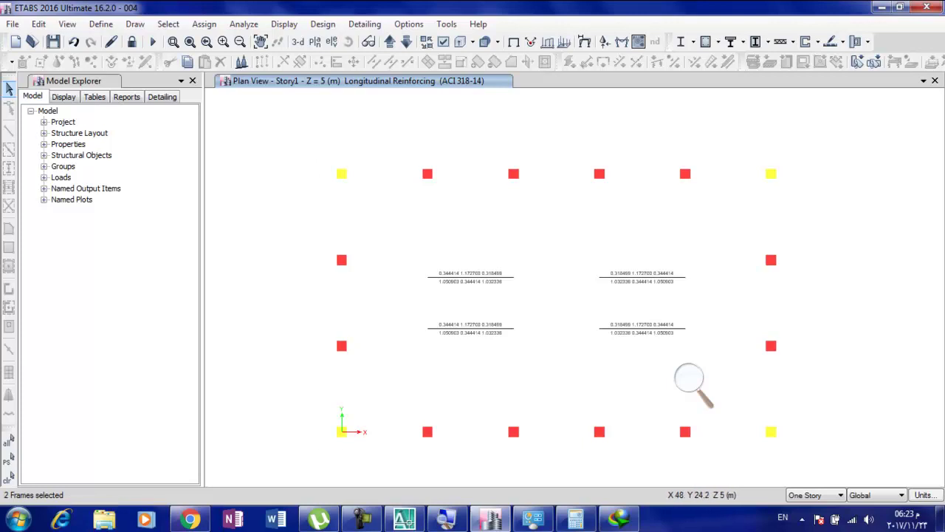
{"action": "left_click_drag", "start_coordinate": [806, 150], "coordinate": [727, 204]}
{"action": "left_click", "coordinate": [814, 495]}
{"action": "left_click", "coordinate": [808, 510]}
{"action": "left_click_drag", "start_coordinate": [358, 161], "coordinate": [325, 195]}
{"action": "left_click_drag", "start_coordinate": [355, 399], "coordinate": [322, 457]}
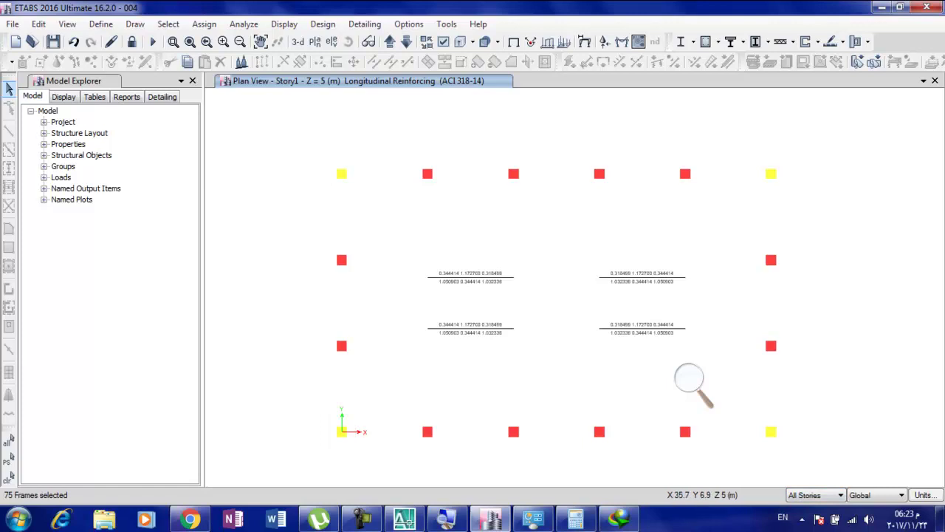
{"action": "left_click_drag", "start_coordinate": [787, 149], "coordinate": [754, 192]}
{"action": "left_click_drag", "start_coordinate": [797, 400], "coordinate": [736, 449]}
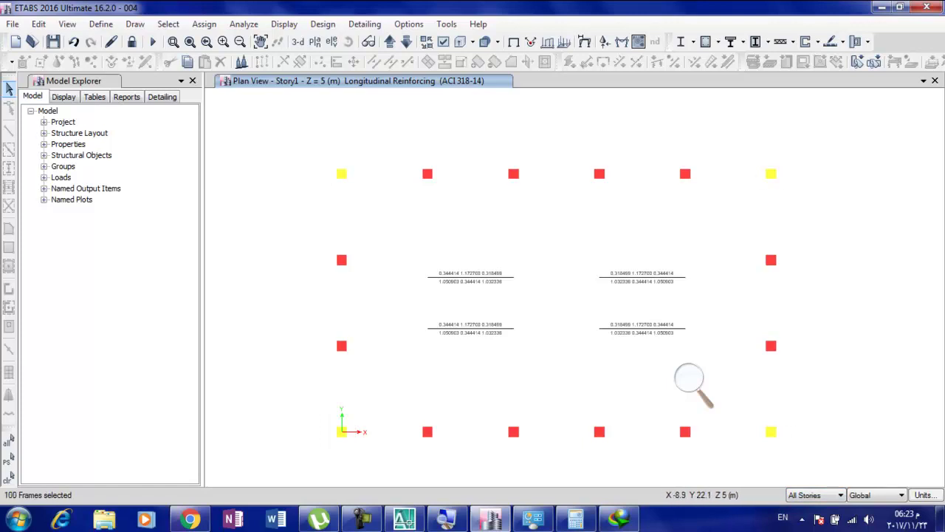
{"action": "right_click", "coordinate": [257, 232]}
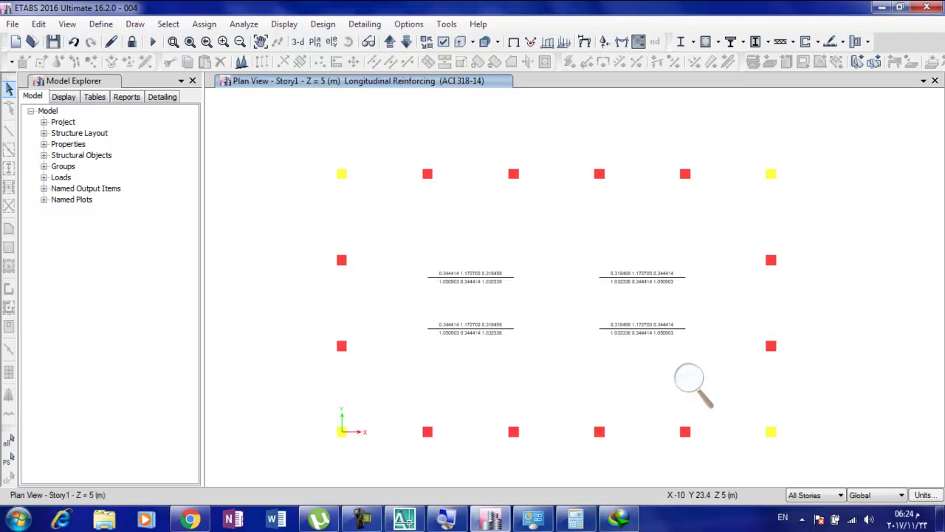
{"action": "left_click", "coordinate": [321, 339]}
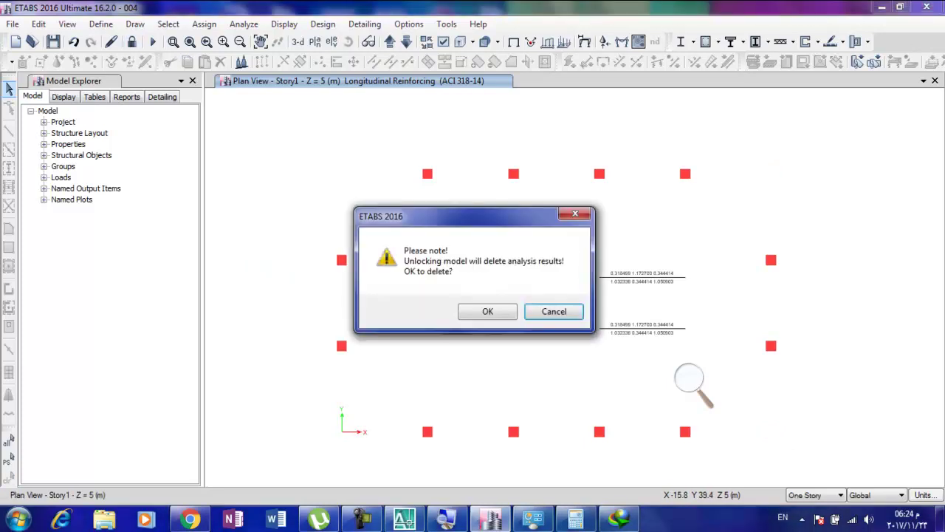
Unlock the model by discarding its analysis results and extend plan selection to all stories
{"action": "key", "text": "Return"}
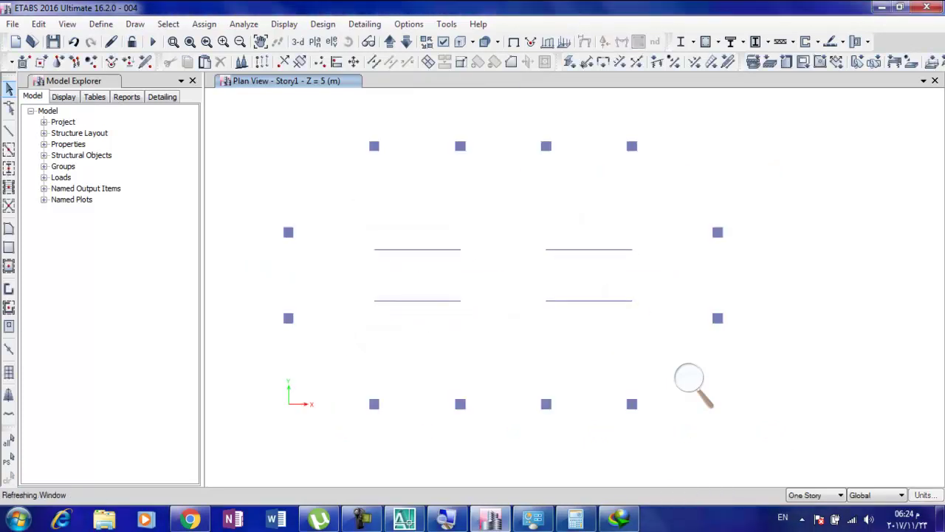
{"action": "left_click_drag", "start_coordinate": [678, 122], "coordinate": [356, 170]}
{"action": "left_click_drag", "start_coordinate": [783, 167], "coordinate": [681, 334]}
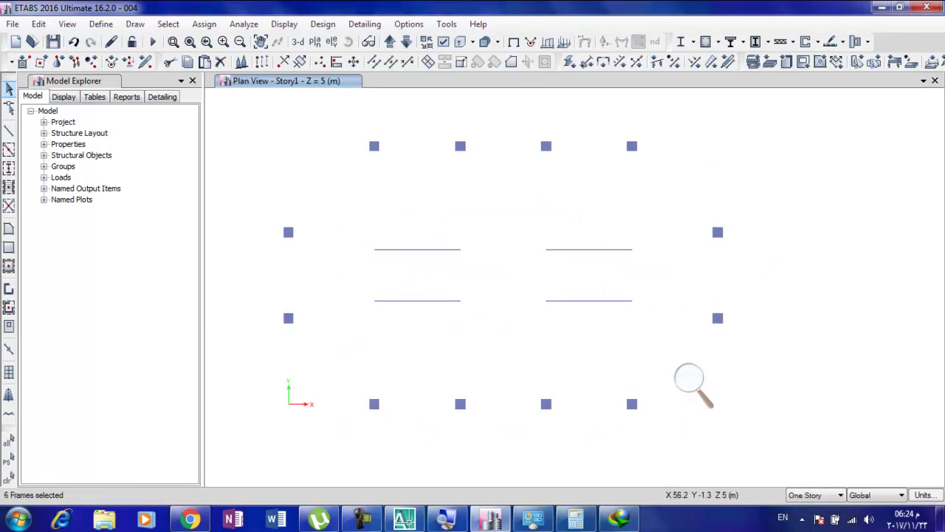
{"action": "left_click", "coordinate": [816, 495]}
{"action": "left_click", "coordinate": [805, 516]}
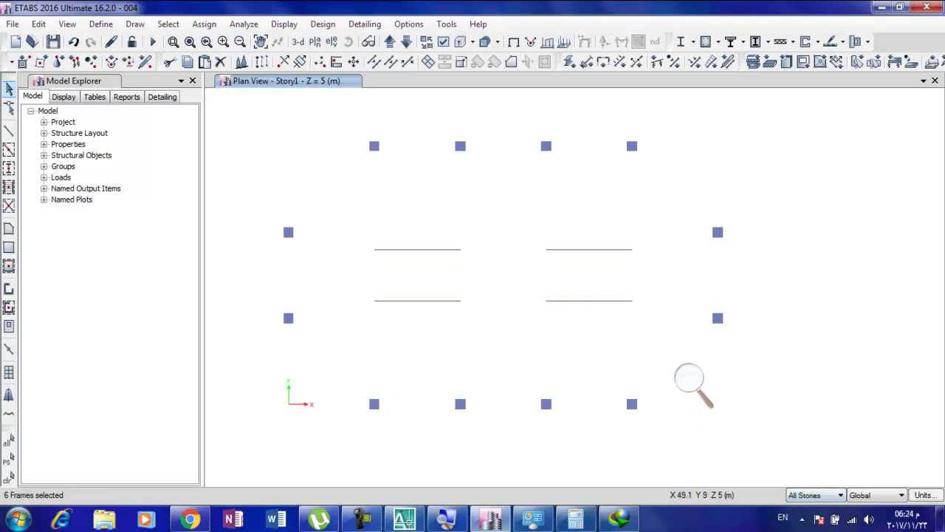
Assign the C140 frame section to the visible non-corner perimeter columns on all stories
{"action": "left_click_drag", "start_coordinate": [696, 122], "coordinate": [336, 159]}
{"action": "left_click_drag", "start_coordinate": [656, 378], "coordinate": [340, 439]}
{"action": "left_click_drag", "start_coordinate": [779, 174], "coordinate": [680, 334]}
{"action": "left_click_drag", "start_coordinate": [317, 201], "coordinate": [254, 359]}
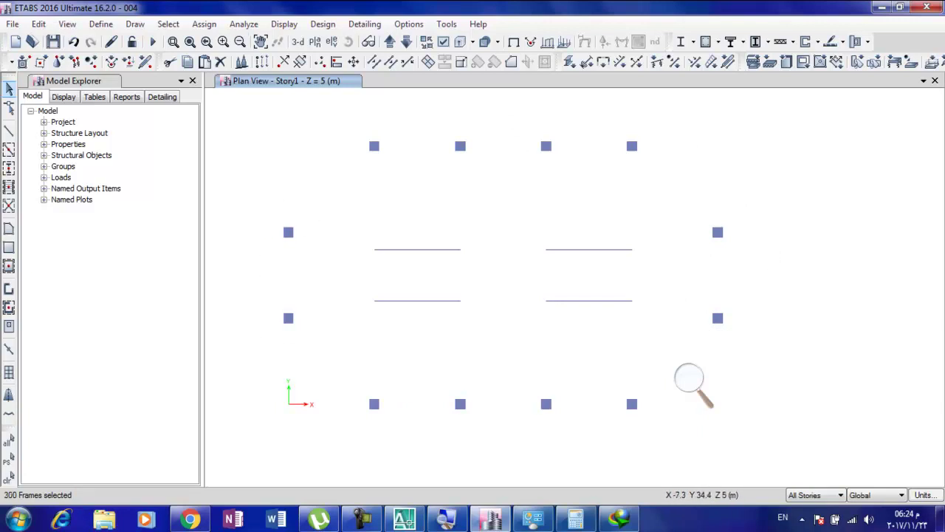
{"action": "left_click", "coordinate": [204, 24]}
{"action": "mouse_move", "coordinate": [226, 58]}
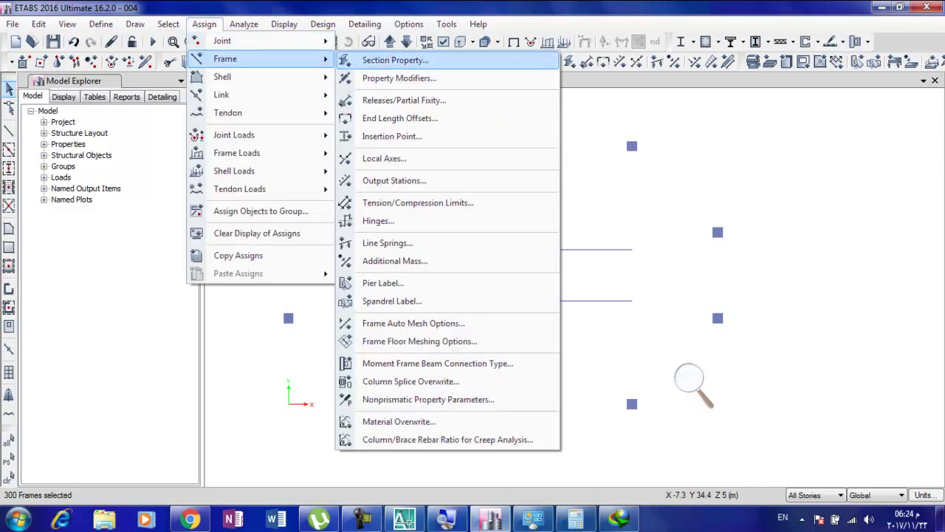
{"action": "key", "text": "Return"}
{"action": "left_click", "coordinate": [399, 202]}
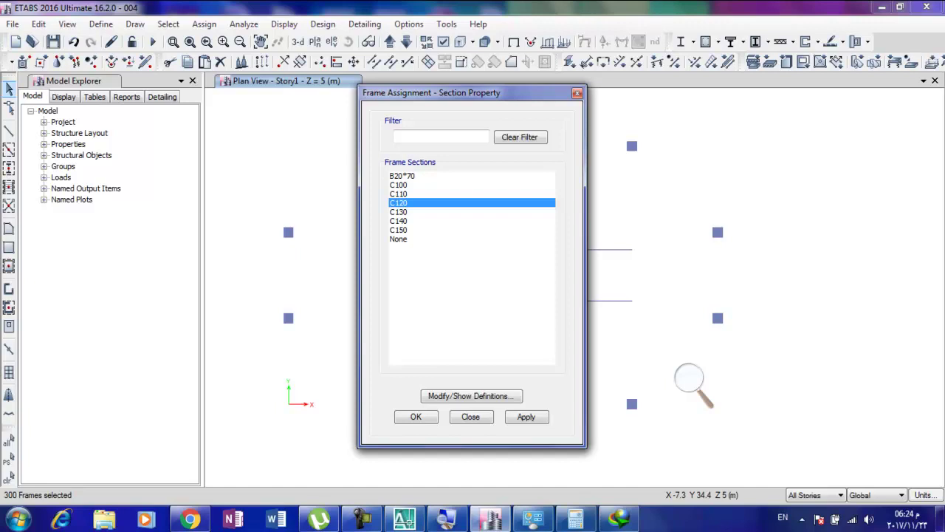
{"action": "left_click", "coordinate": [399, 221]}
{"action": "left_click", "coordinate": [526, 416]}
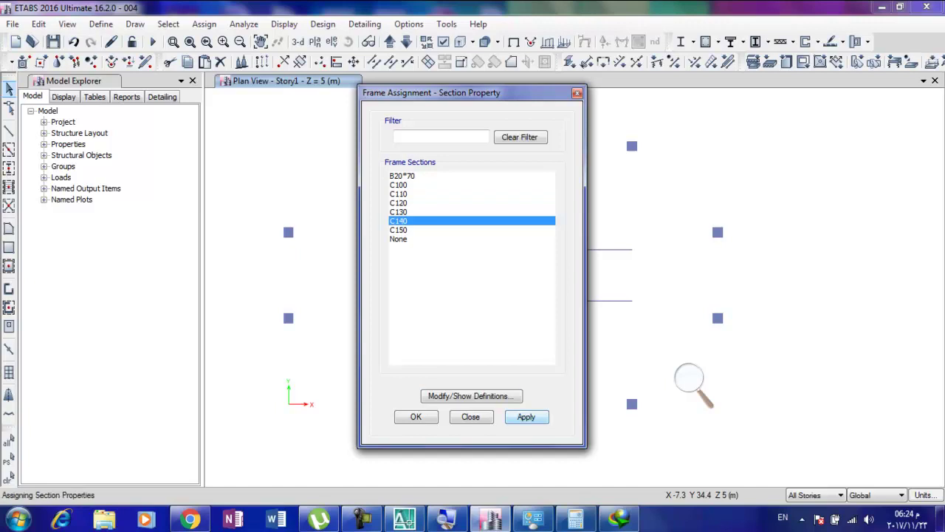
{"action": "left_click", "coordinate": [416, 416]}
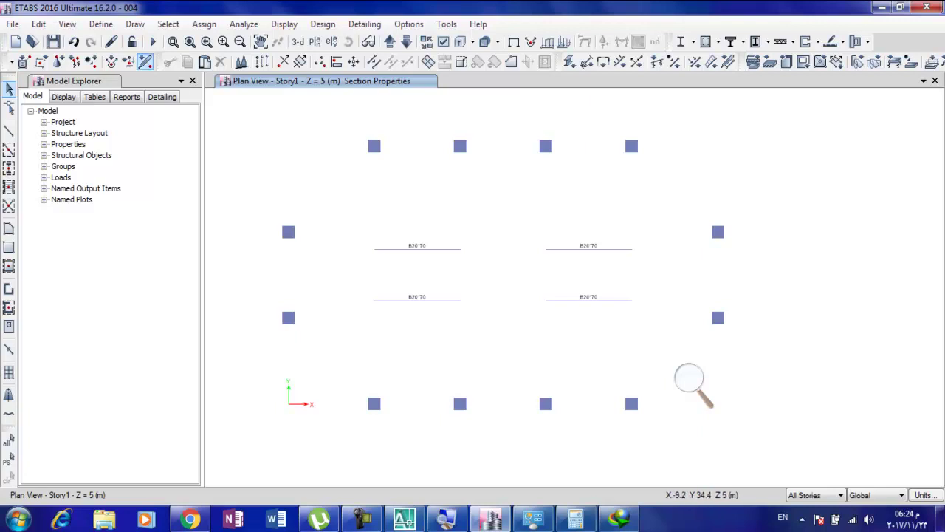
Rerun the analysis and the concrete frame design check with the enlarged perimeter columns
{"action": "left_click", "coordinate": [153, 41]}
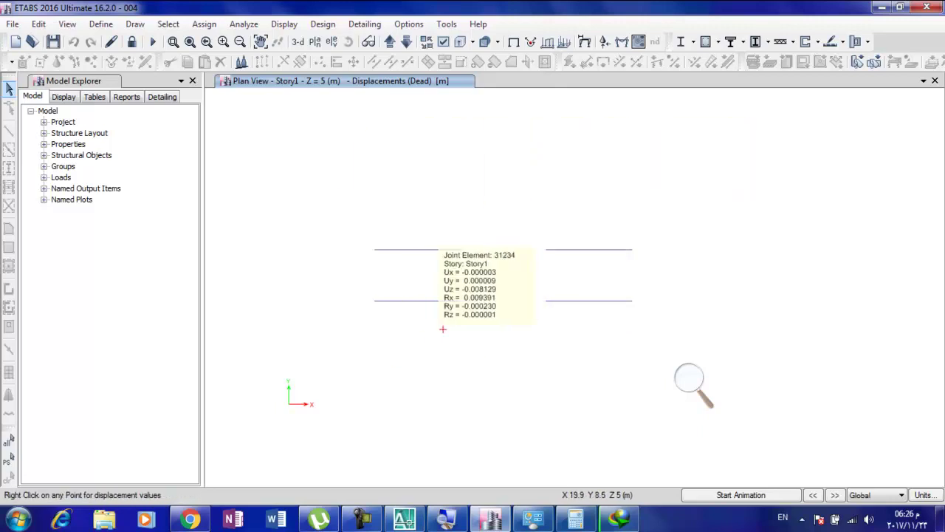
{"action": "mouse_move", "coordinate": [606, 240]}
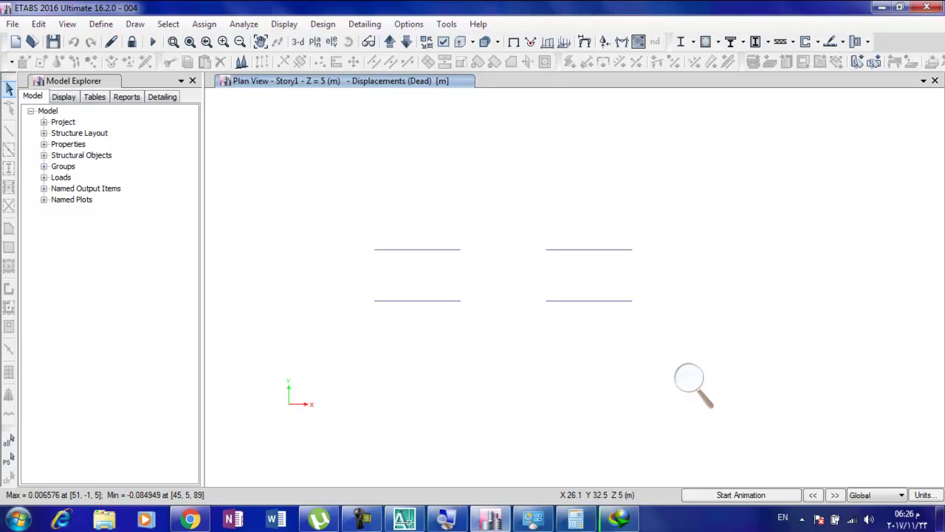
{"action": "left_click", "coordinate": [323, 23]}
{"action": "left_click", "coordinate": [690, 381]}
{"action": "left_click", "coordinate": [704, 386]}
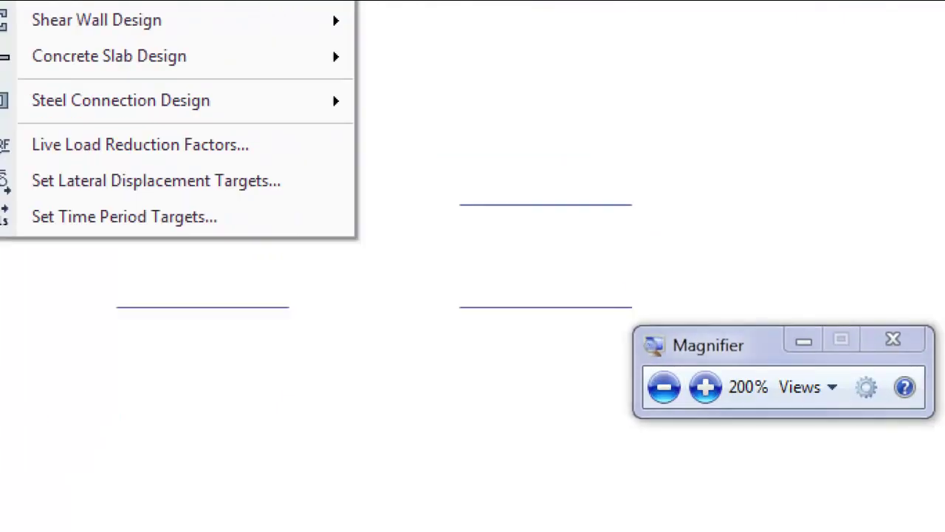
{"action": "mouse_move", "coordinate": [283, 23]}
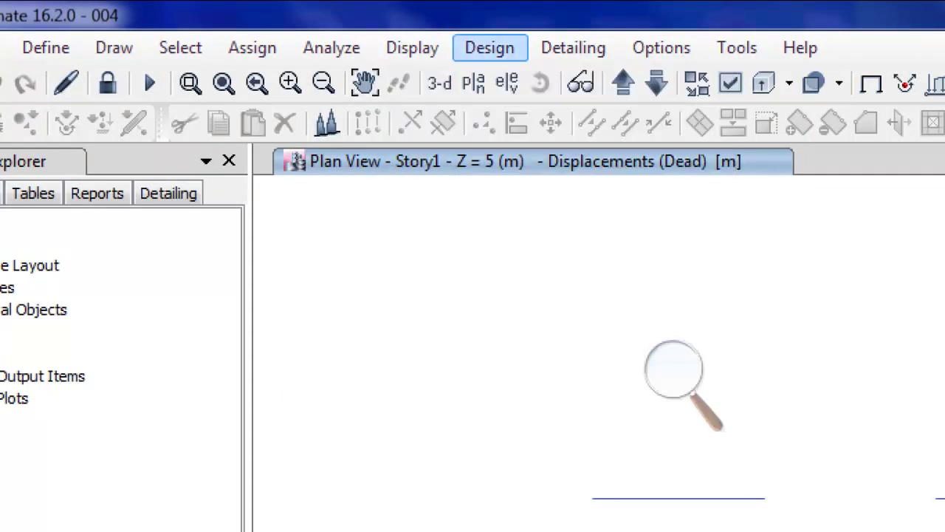
{"action": "left_click", "coordinate": [490, 48]}
{"action": "mouse_move", "coordinate": [593, 117]}
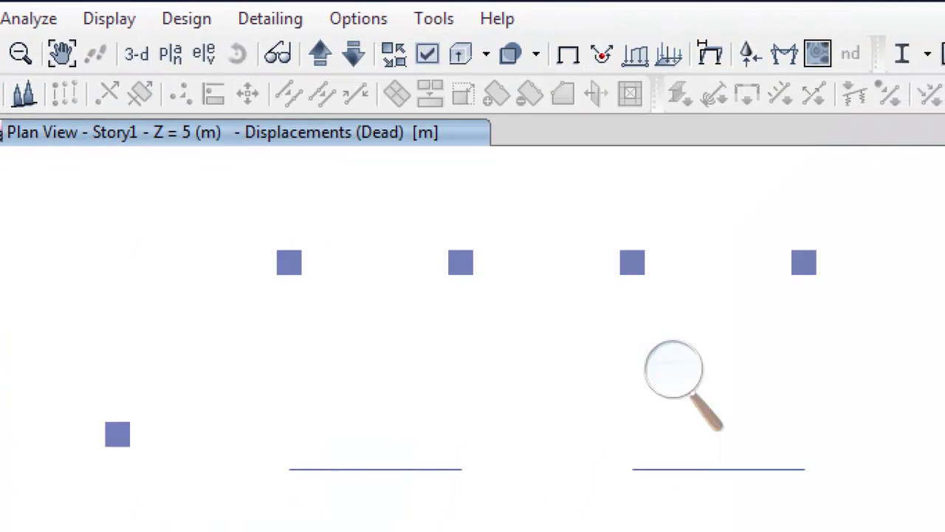
{"action": "left_click", "coordinate": [923, 360]}
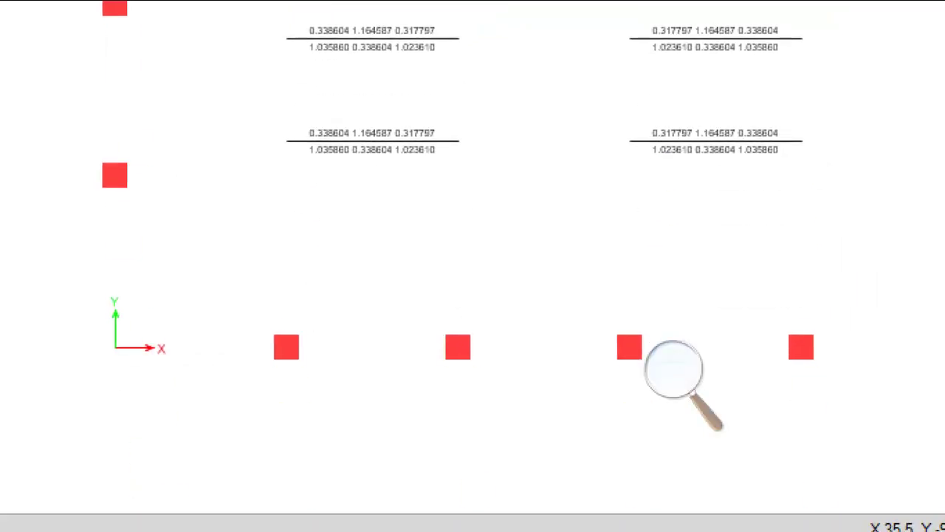
{"action": "left_click", "coordinate": [674, 370]}
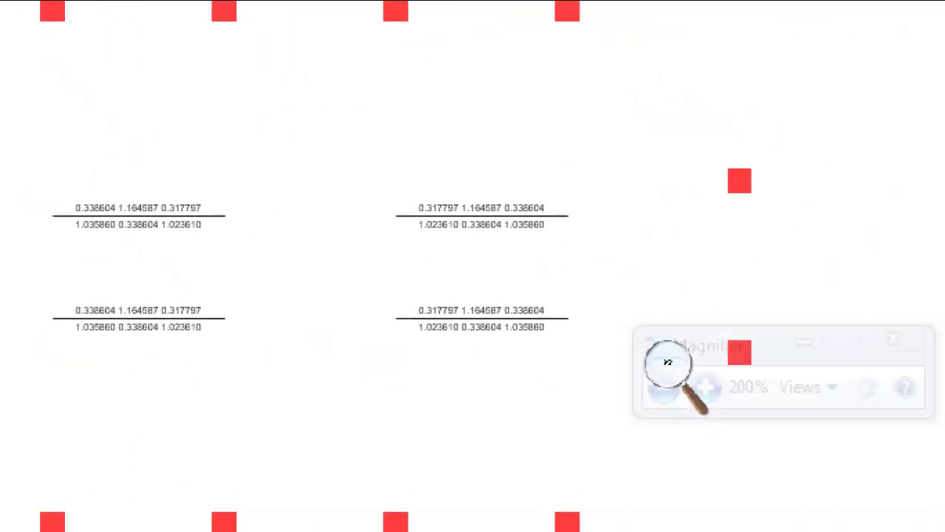
{"action": "left_click", "coordinate": [662, 386]}
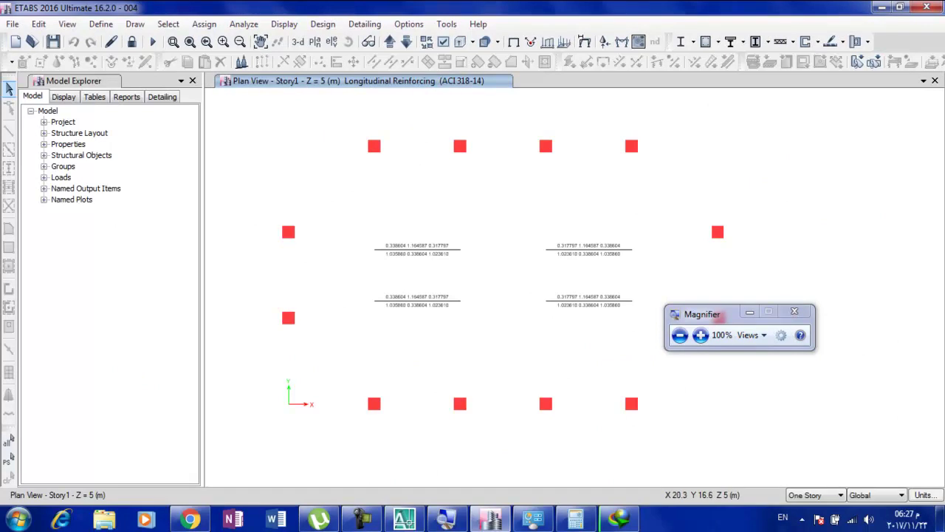
{"action": "middle_click_drag", "start_coordinate": [685, 134], "coordinate": [705, 120]}
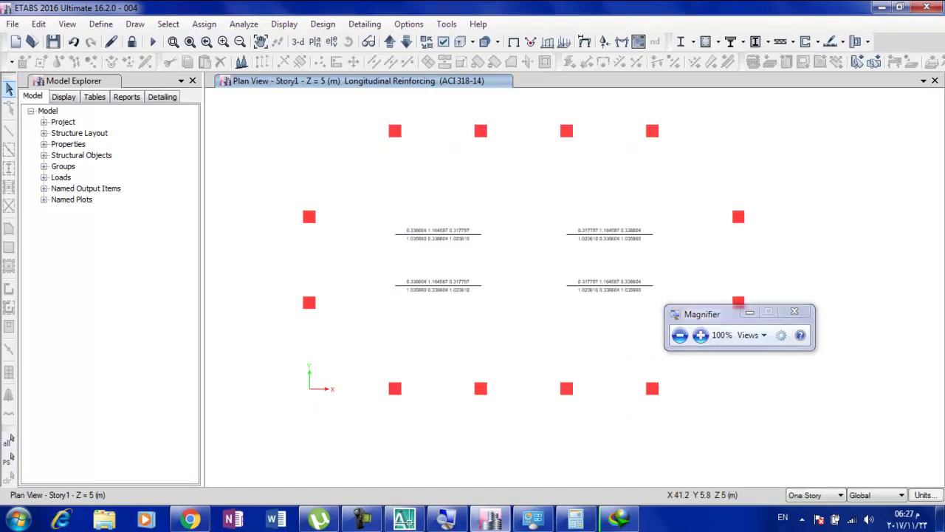
Unlock the model again, accepting deletion of the analysis results, and switch the plan selection scope to All Stories
{"action": "left_click", "coordinate": [685, 329]}
{"action": "left_click_drag", "start_coordinate": [753, 312], "coordinate": [818, 423]}
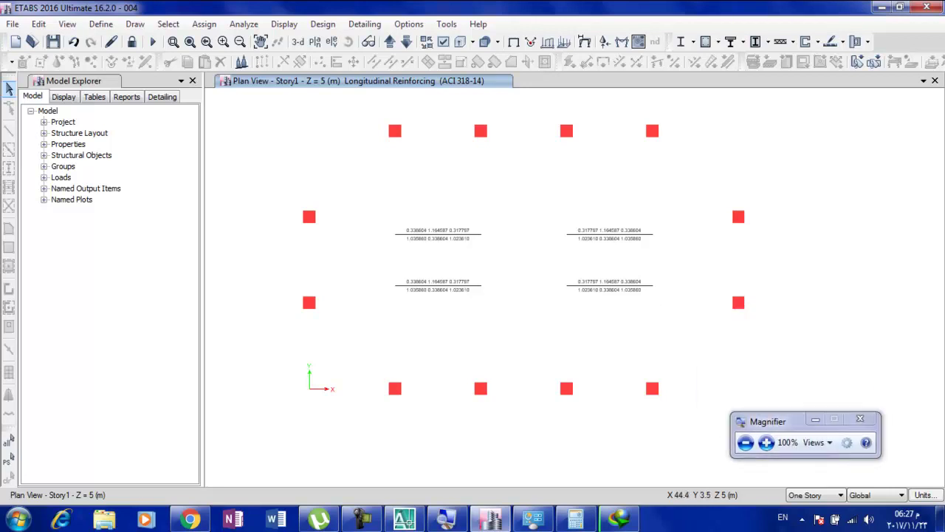
{"action": "key", "text": "Delete"}
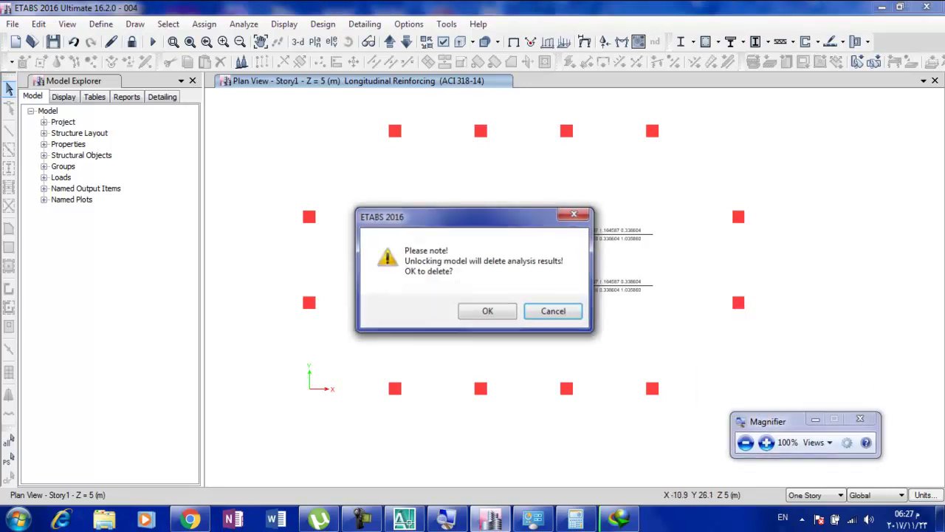
{"action": "key", "text": "Return"}
{"action": "left_click", "coordinate": [812, 495]}
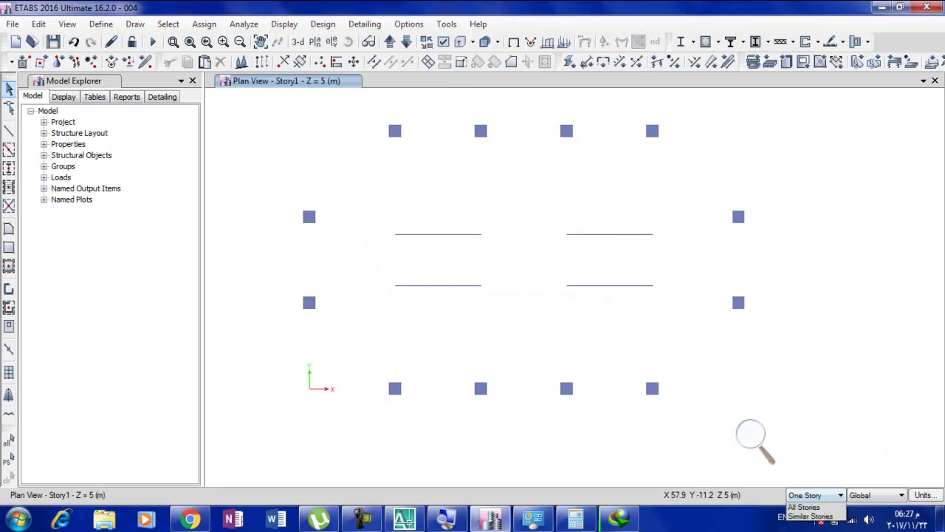
{"action": "left_click", "coordinate": [812, 515]}
Select the non-corner perimeter columns on all four sides across all stories and assign them the C150 frame section
{"action": "left_click_drag", "start_coordinate": [728, 119], "coordinate": [286, 158]}
{"action": "left_click_drag", "start_coordinate": [808, 181], "coordinate": [714, 347]}
{"action": "left_click_drag", "start_coordinate": [693, 353], "coordinate": [371, 426]}
{"action": "left_click_drag", "start_coordinate": [321, 179], "coordinate": [257, 340]}
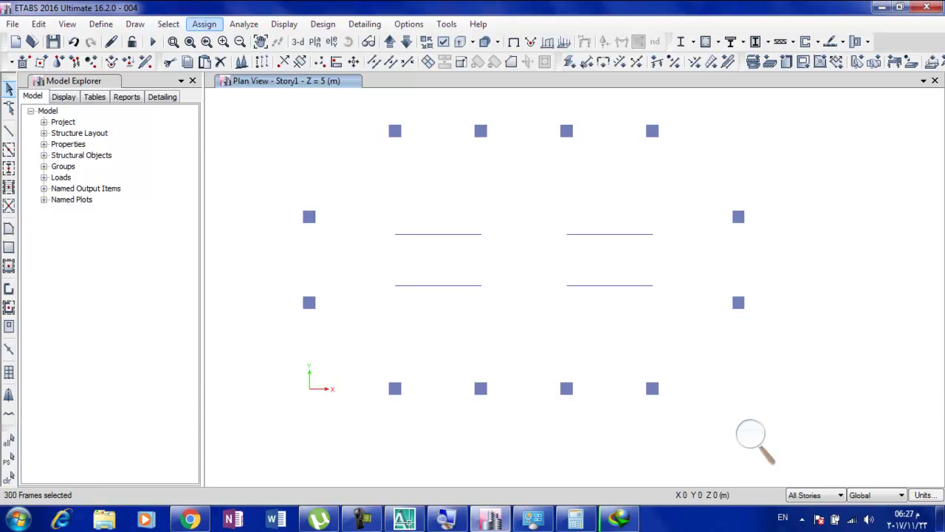
{"action": "left_click", "coordinate": [204, 23]}
{"action": "mouse_move", "coordinate": [225, 59]}
{"action": "left_click", "coordinate": [395, 60]}
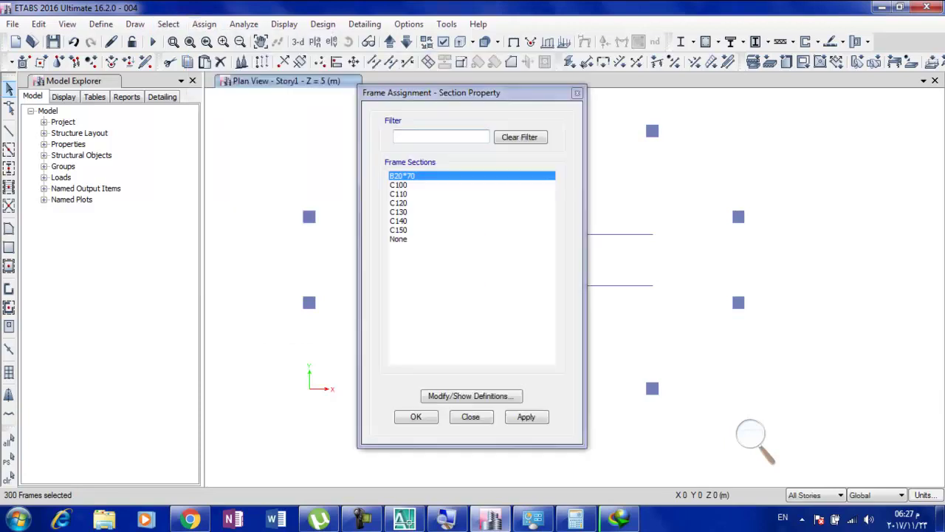
{"action": "left_click", "coordinate": [526, 417]}
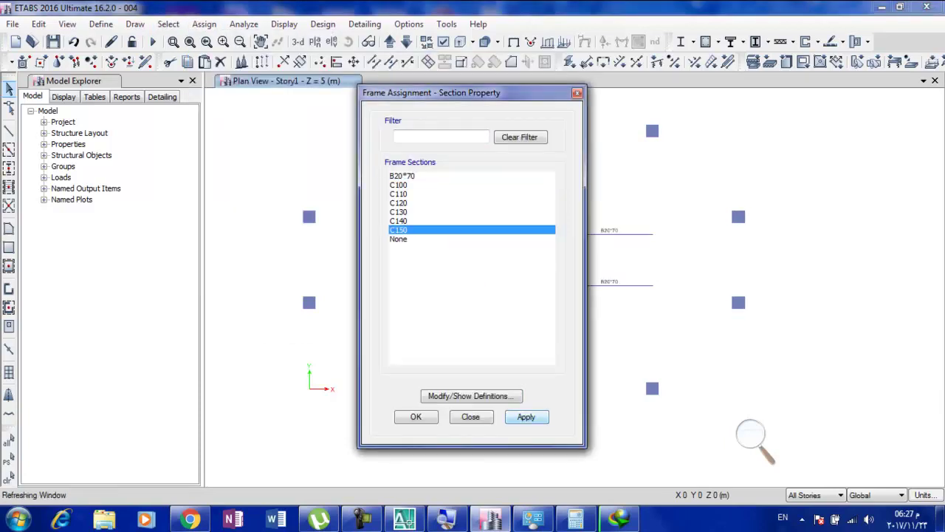
{"action": "left_click", "coordinate": [415, 417]}
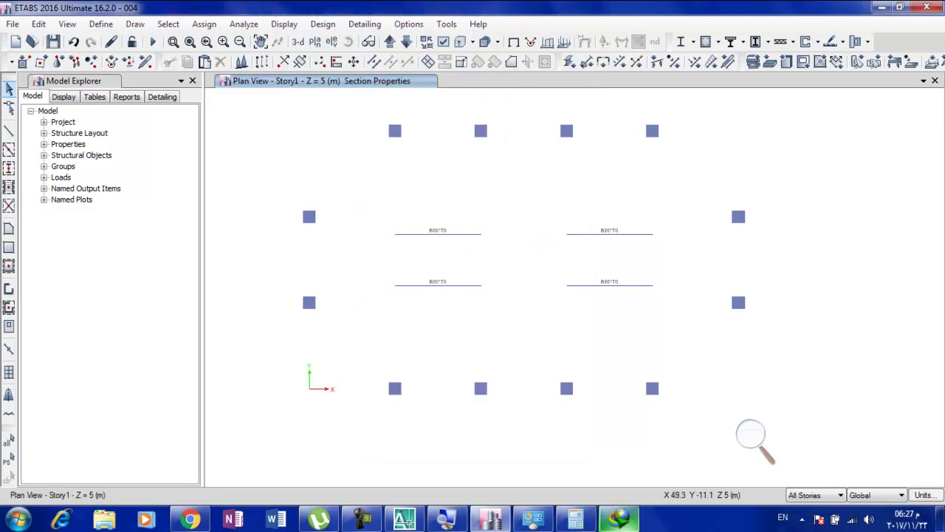
Rerun the analysis with the C150 columns and start the concrete frame design check
{"action": "left_click", "coordinate": [152, 41]}
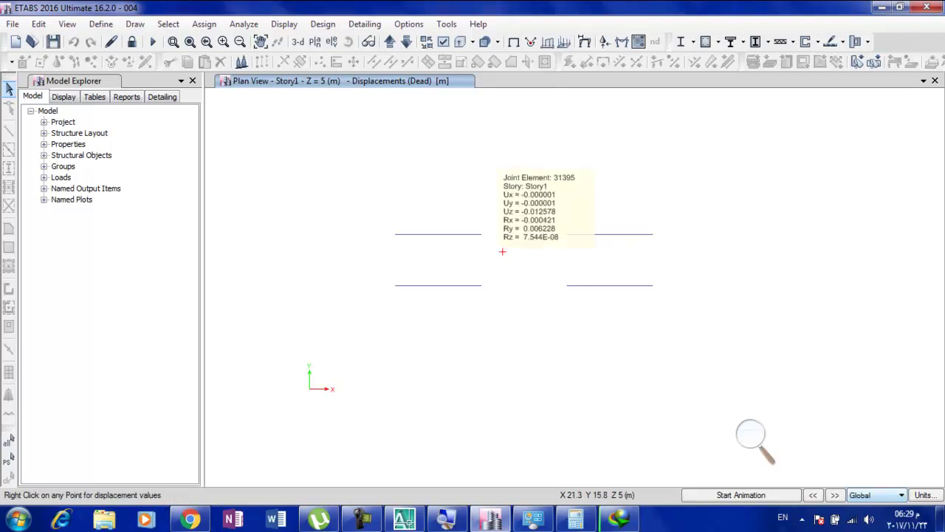
{"action": "mouse_move", "coordinate": [545, 234]}
{"action": "mouse_move", "coordinate": [535, 269]}
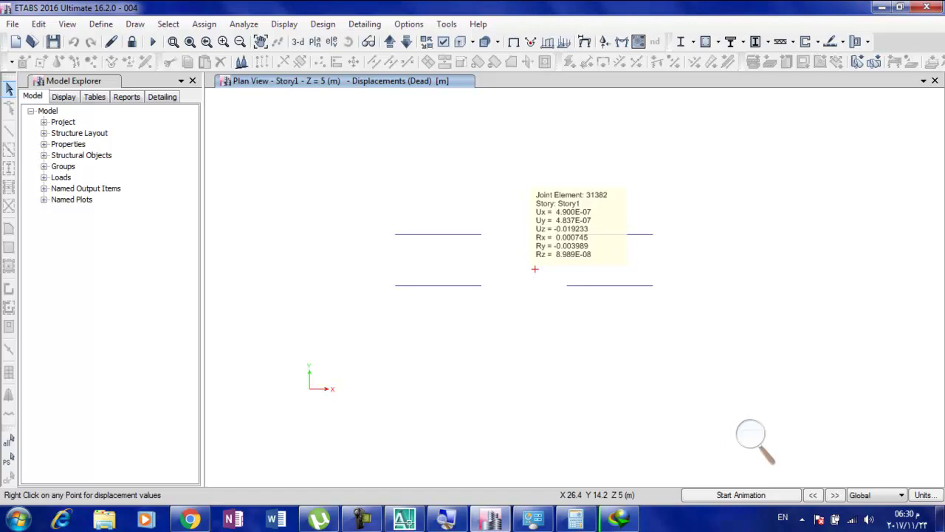
{"action": "left_click", "coordinate": [323, 24]}
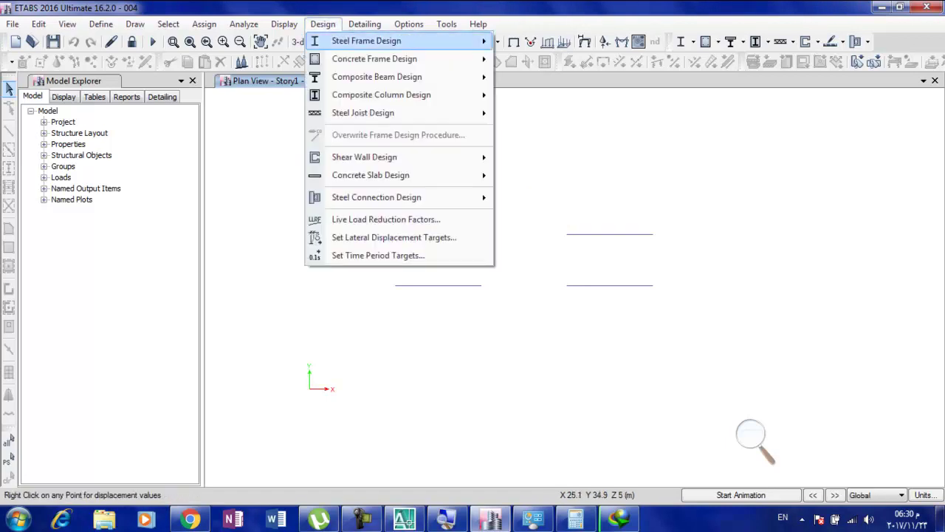
{"action": "mouse_move", "coordinate": [375, 59]}
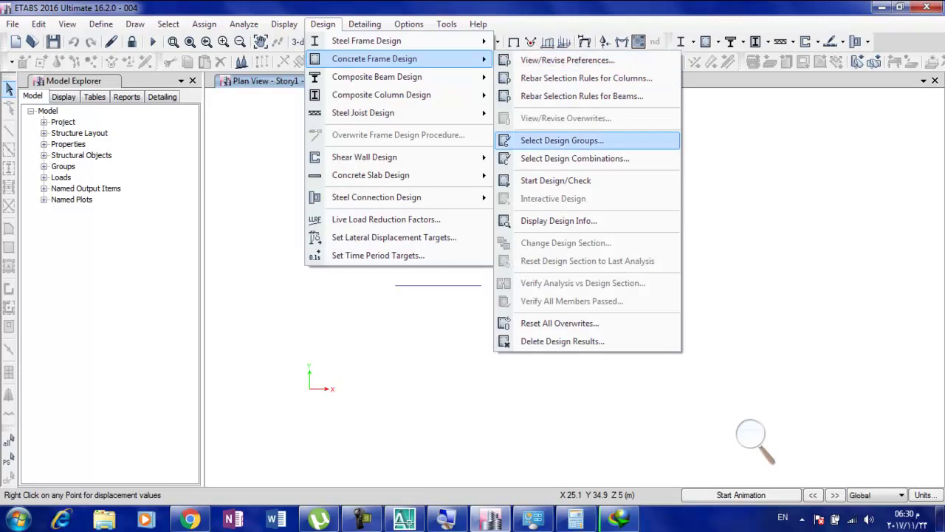
{"action": "left_click", "coordinate": [555, 180]}
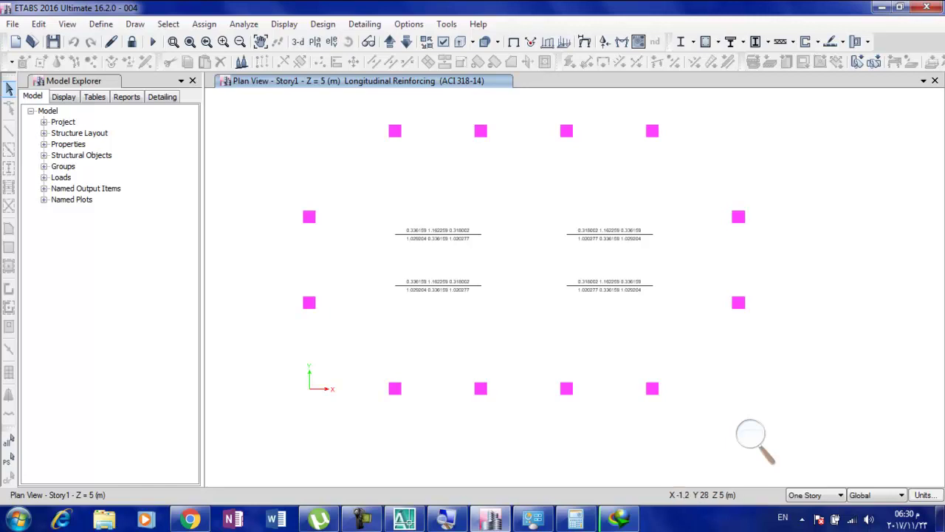
Show all hidden objects again and move the plan view up through Story2 to Story3 to examine the column design results
{"action": "right_click", "coordinate": [268, 135]}
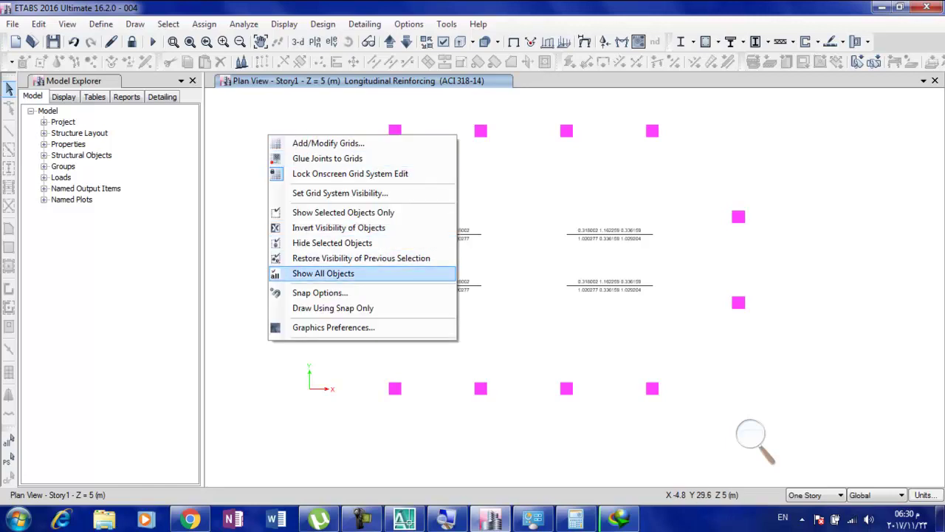
{"action": "key", "text": "Return"}
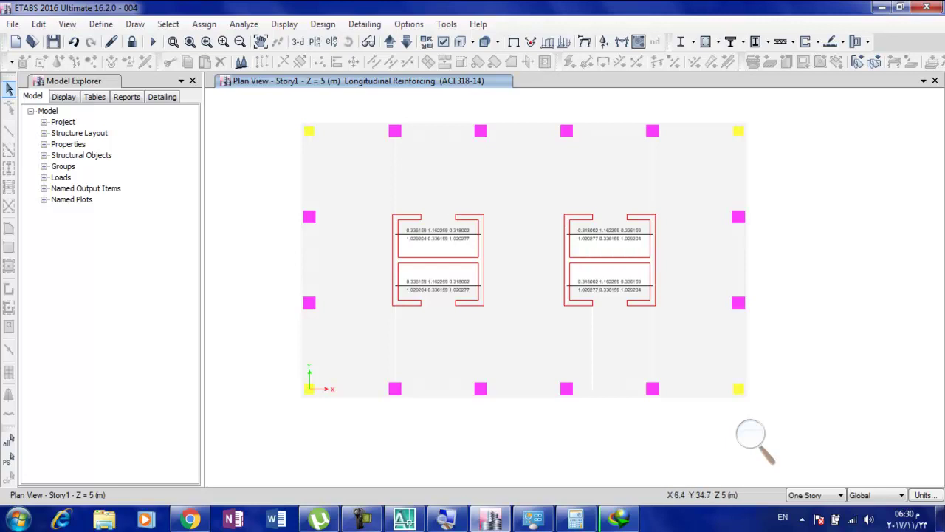
{"action": "left_click", "coordinate": [389, 41]}
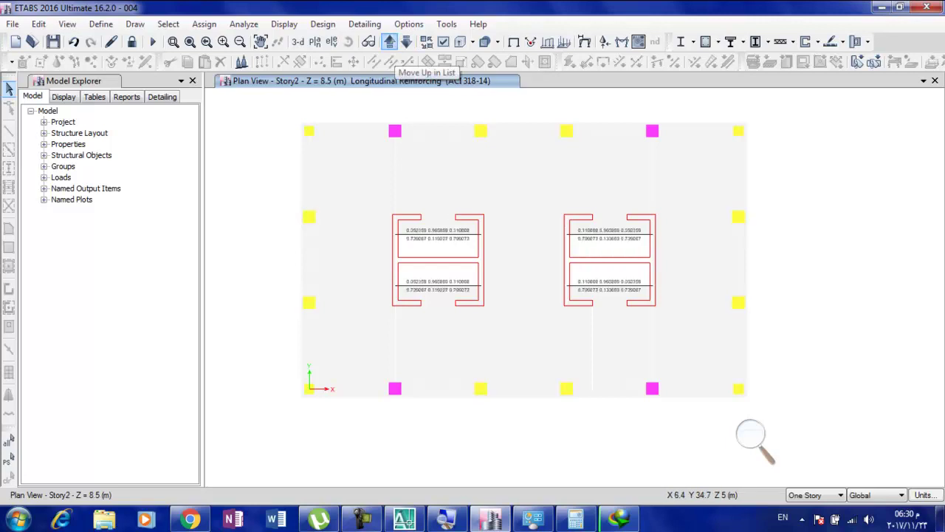
{"action": "left_click", "coordinate": [389, 42]}
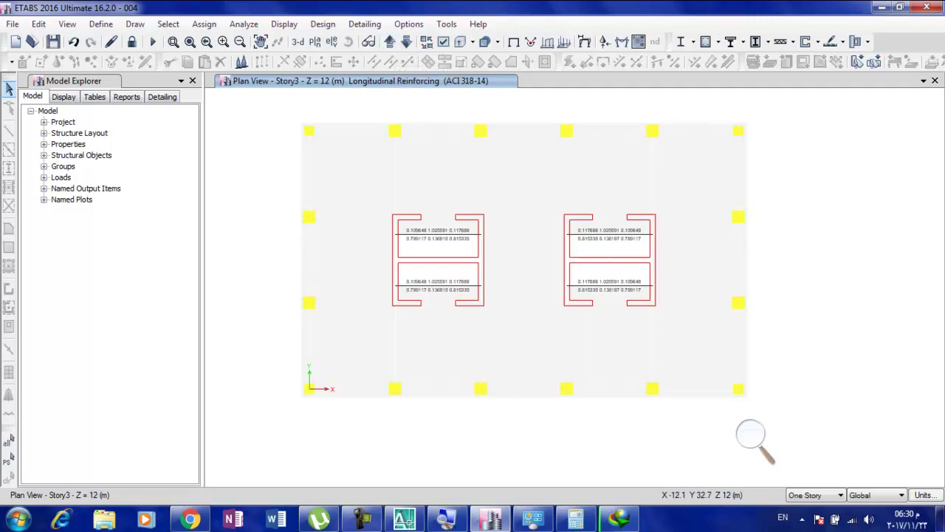
{"action": "right_click", "coordinate": [234, 109]}
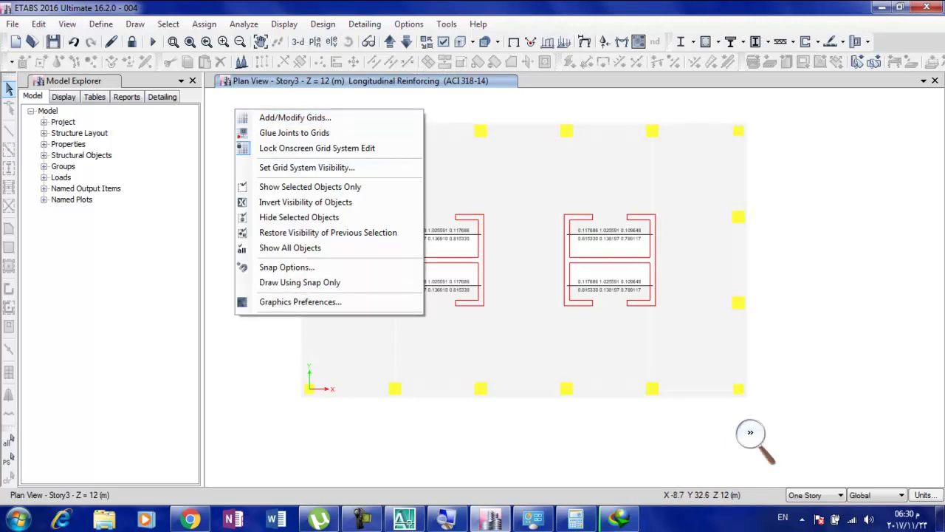
{"action": "key", "text": "ctrl+a"}
{"action": "left_click", "coordinate": [750, 435]}
{"action": "left_click", "coordinate": [766, 441]}
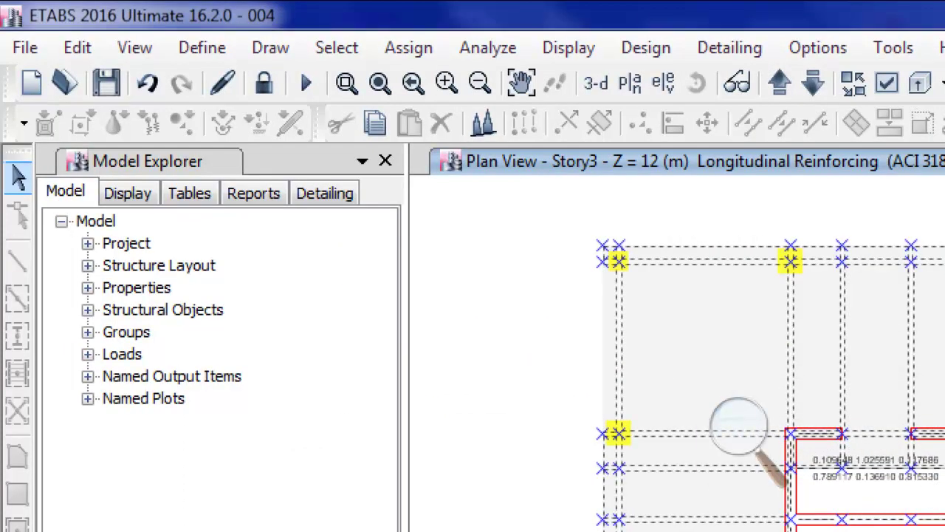
{"action": "right_click", "coordinate": [481, 230]}
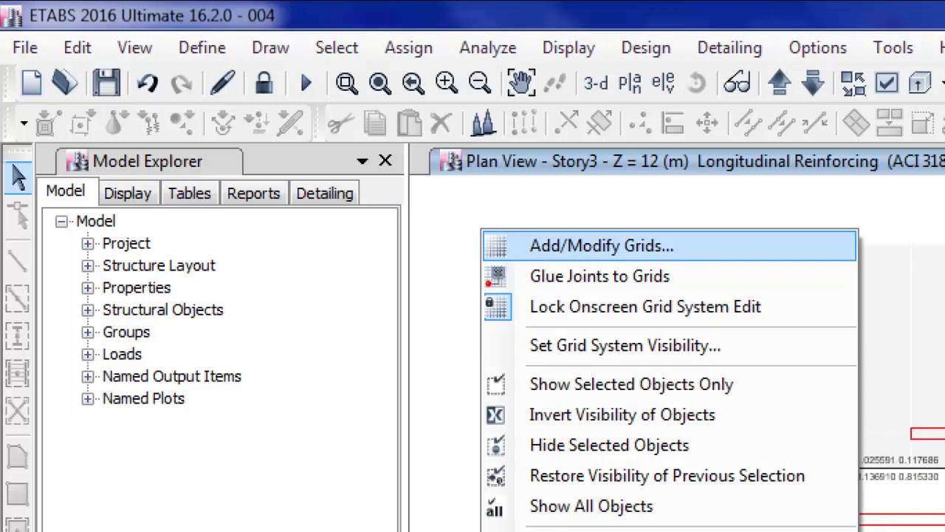
{"action": "left_click", "coordinate": [602, 246]}
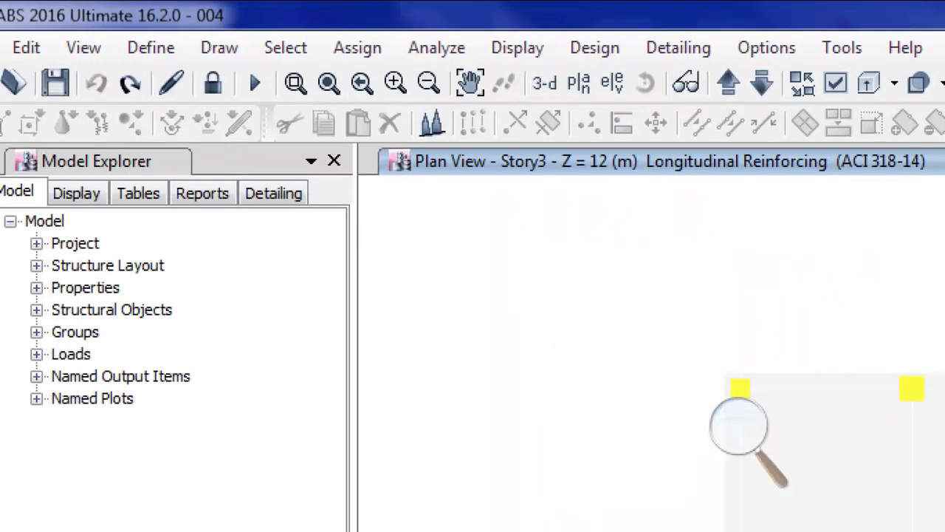
Unlock the model by discarding its analysis results and open the story data for modification
{"action": "left_click", "coordinate": [211, 81]}
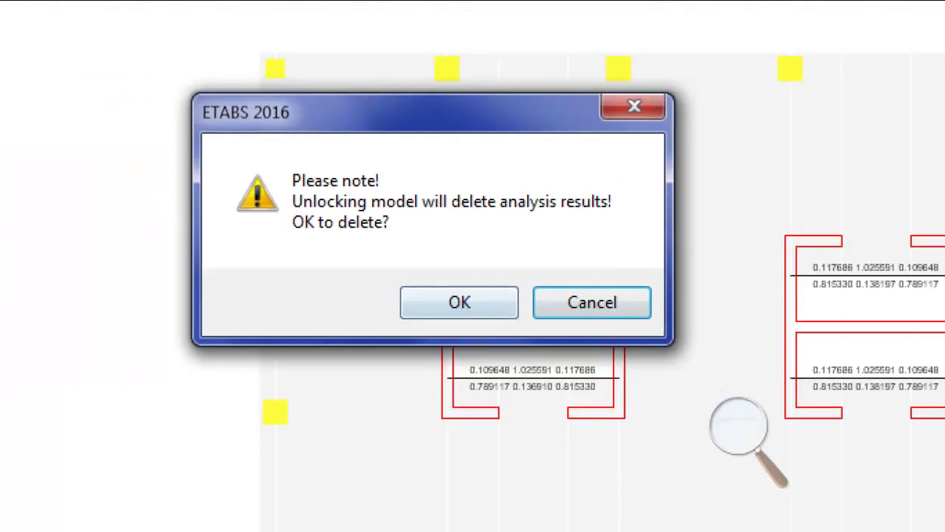
{"action": "left_click", "coordinate": [460, 302]}
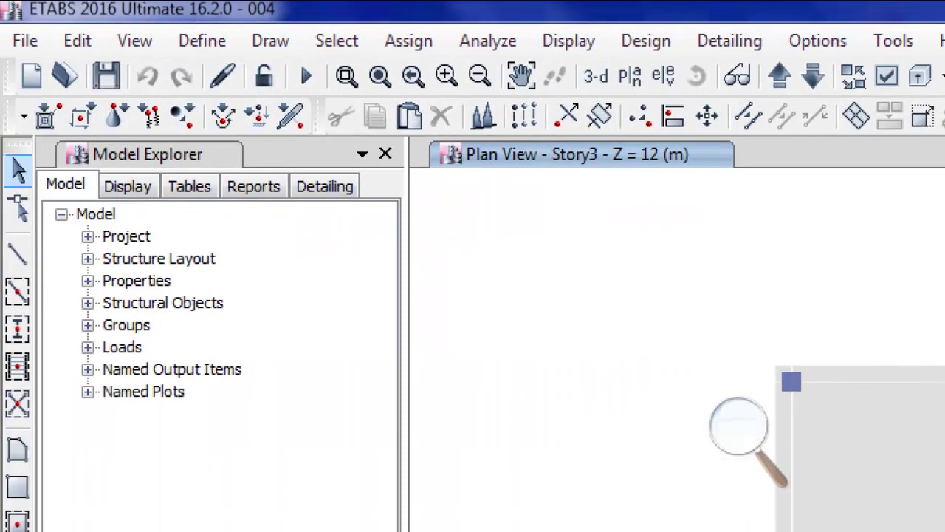
{"action": "right_click", "coordinate": [332, 279]}
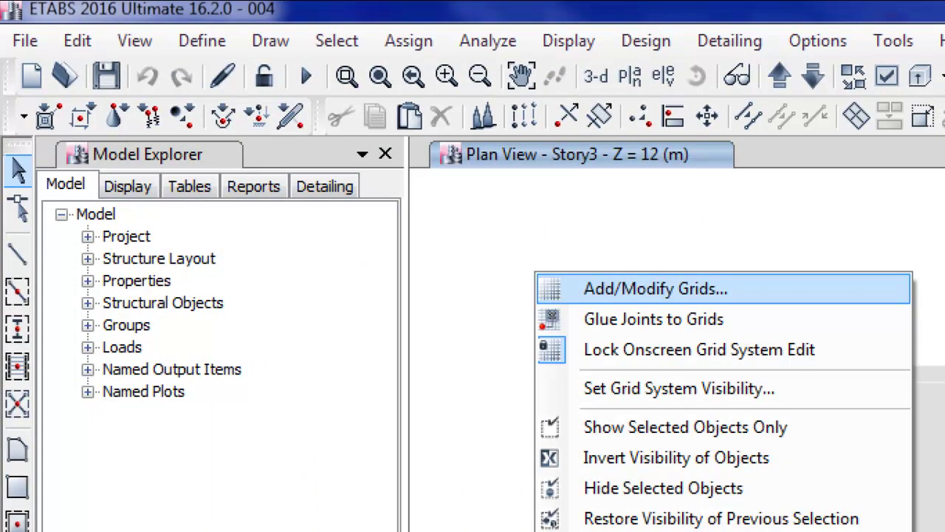
{"action": "left_click", "coordinate": [655, 288]}
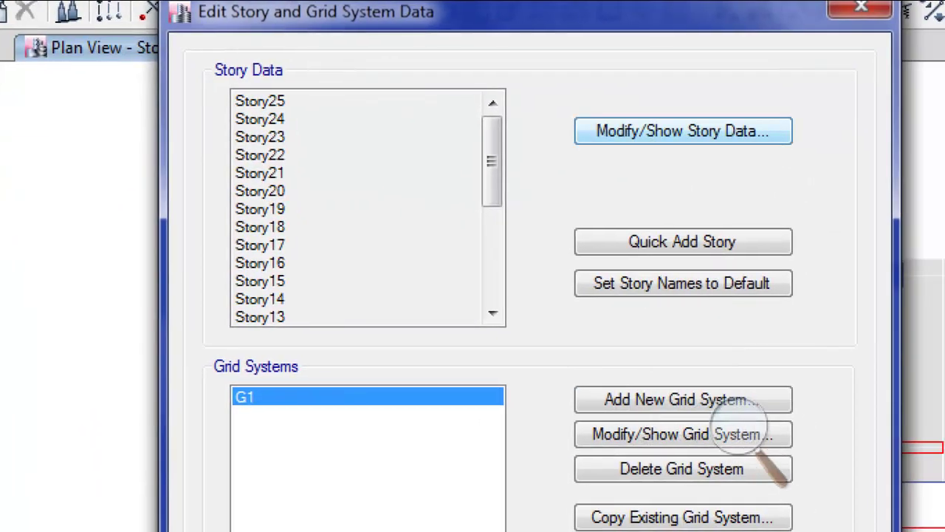
{"action": "key", "text": "Return"}
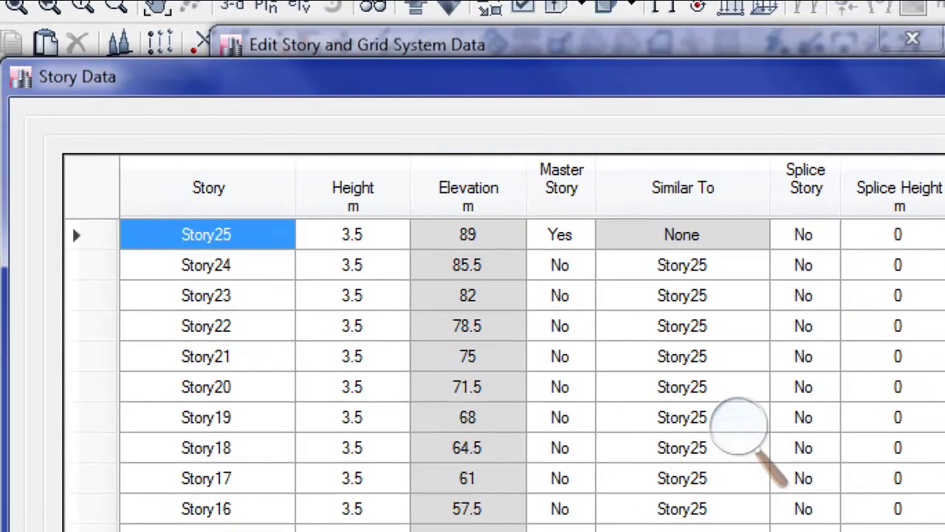
Remove the master story setting from Story25 and make Story1 a master story instead
{"action": "left_click", "coordinate": [545, 234]}
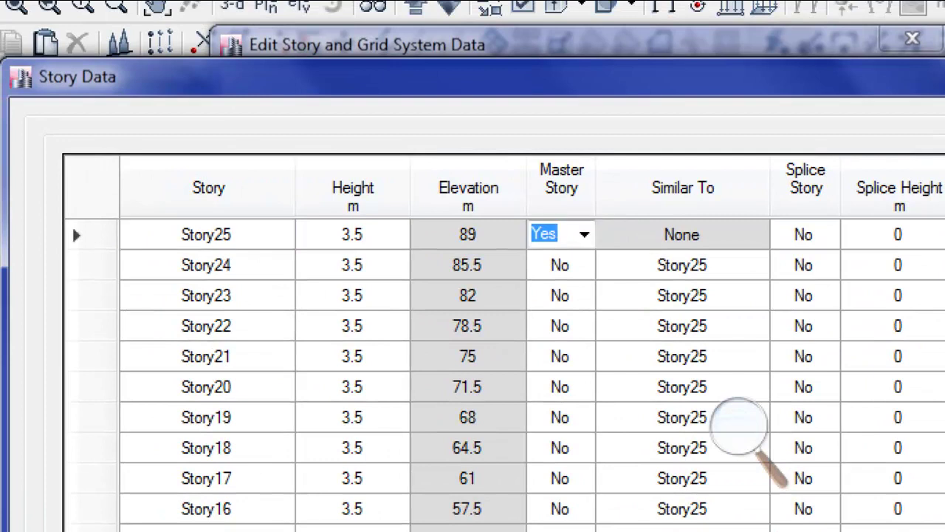
{"action": "left_click", "coordinate": [584, 235]}
{"action": "left_click", "coordinate": [546, 274]}
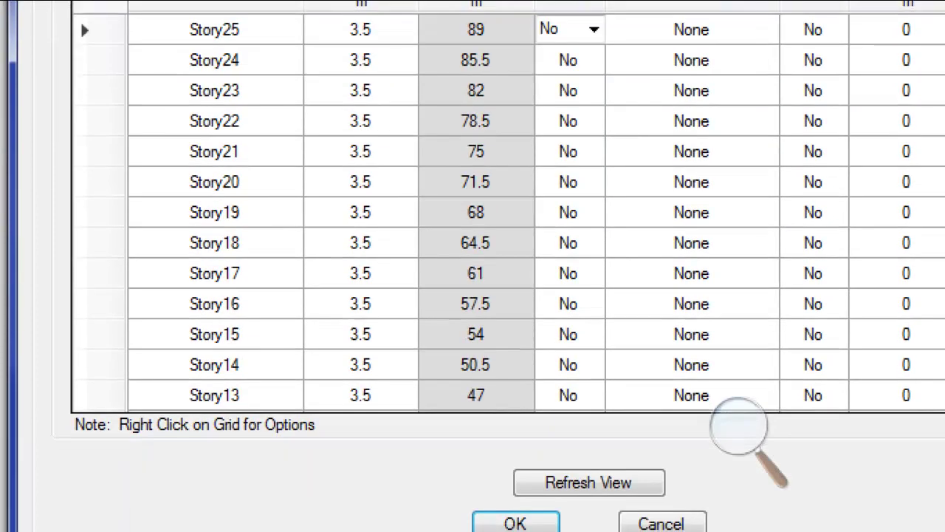
{"action": "left_click", "coordinate": [568, 212]}
{"action": "scroll", "coordinate": [568, 211], "scroll_direction": "down", "scroll_amount": 5}
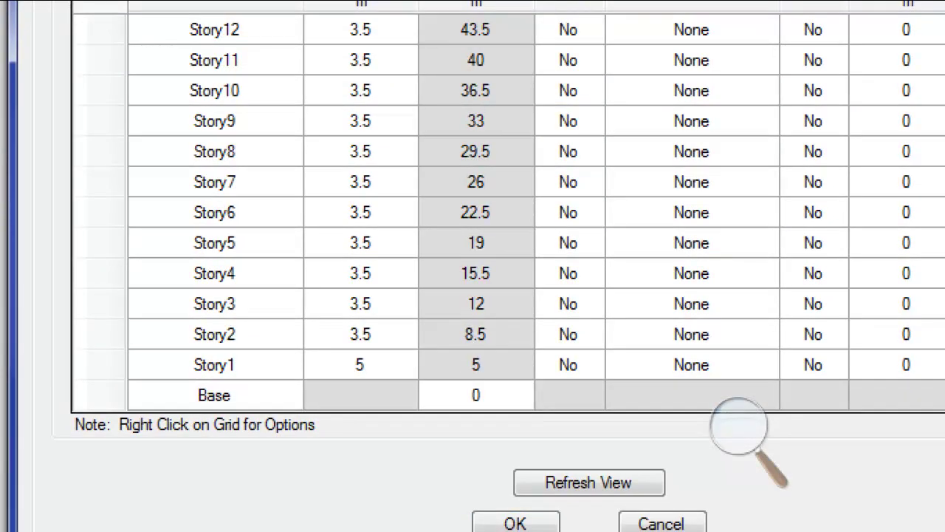
{"action": "left_click", "coordinate": [568, 365]}
{"action": "left_click", "coordinate": [592, 365]}
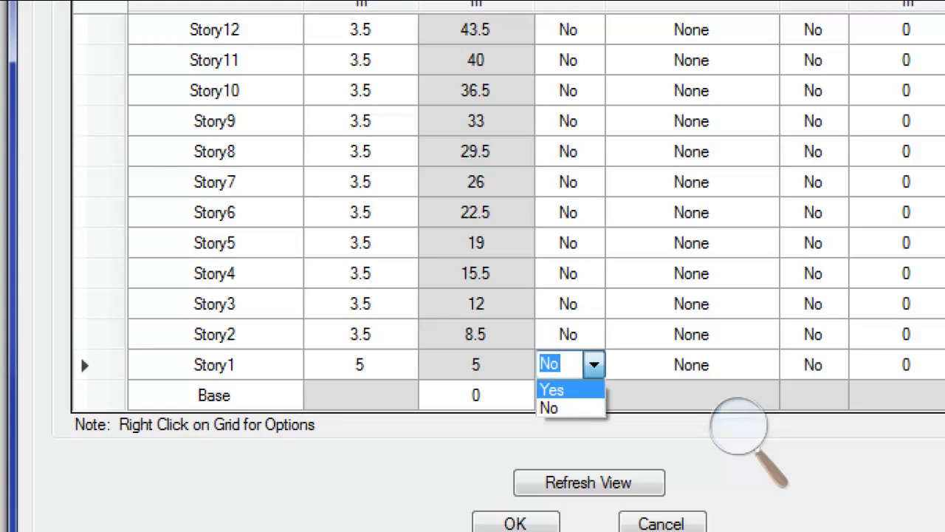
{"action": "left_click", "coordinate": [553, 388]}
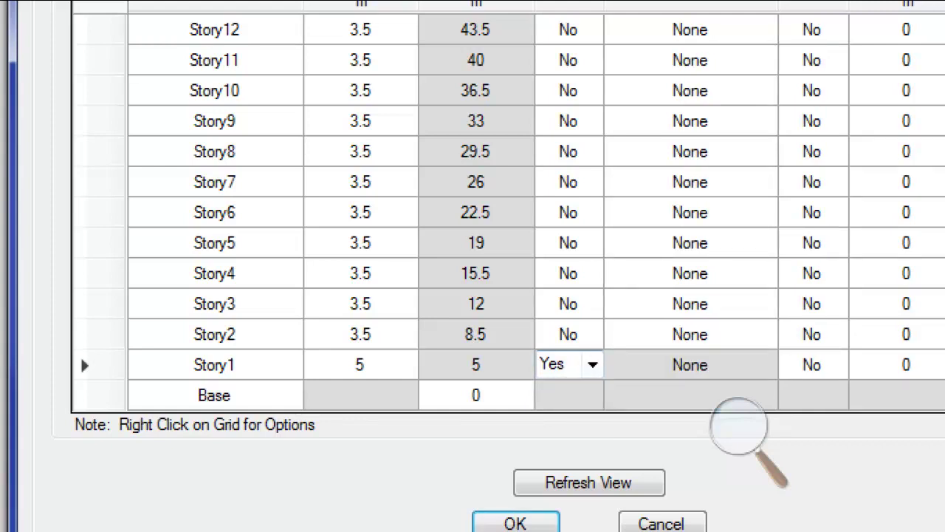
Set Story2, Story3 and Story4 as similar to Story1 in the story data
{"action": "left_click", "coordinate": [690, 334]}
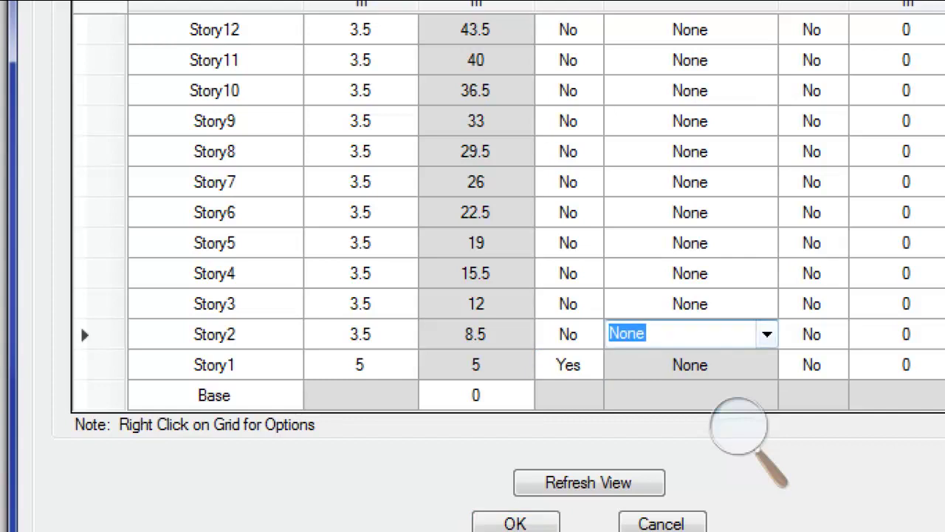
{"action": "left_click", "coordinate": [767, 333]}
{"action": "left_click", "coordinate": [628, 378]}
{"action": "left_click", "coordinate": [690, 304]}
{"action": "left_click", "coordinate": [766, 304]}
{"action": "left_click", "coordinate": [629, 345]}
{"action": "left_click", "coordinate": [690, 273]}
{"action": "left_click", "coordinate": [766, 274]}
{"action": "left_click", "coordinate": [632, 316]}
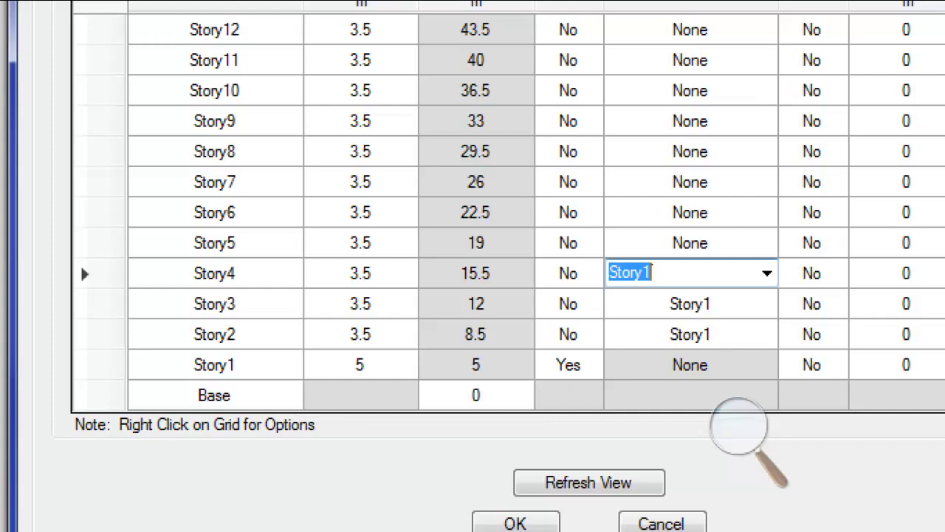
Set Story5 as similar to Story1 and make Story6 a master story in the story data
{"action": "left_click", "coordinate": [647, 242]}
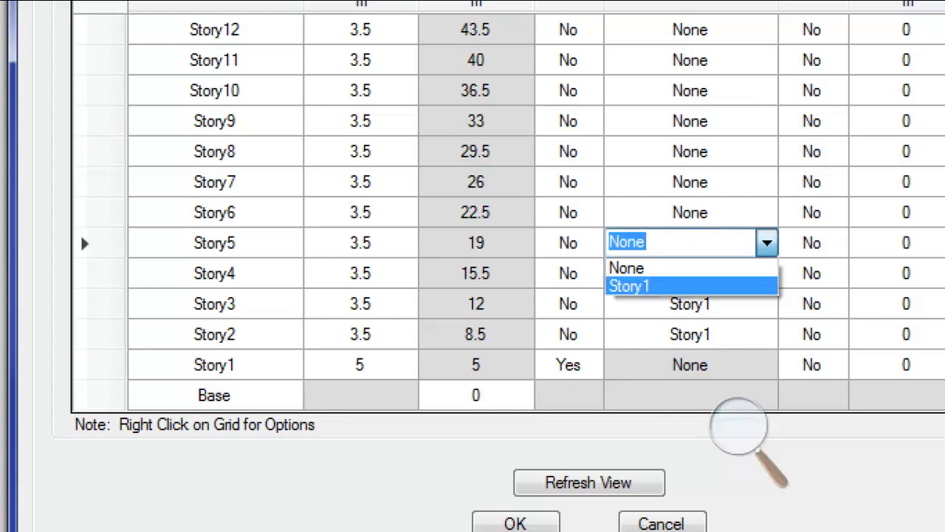
{"action": "key", "text": "Return"}
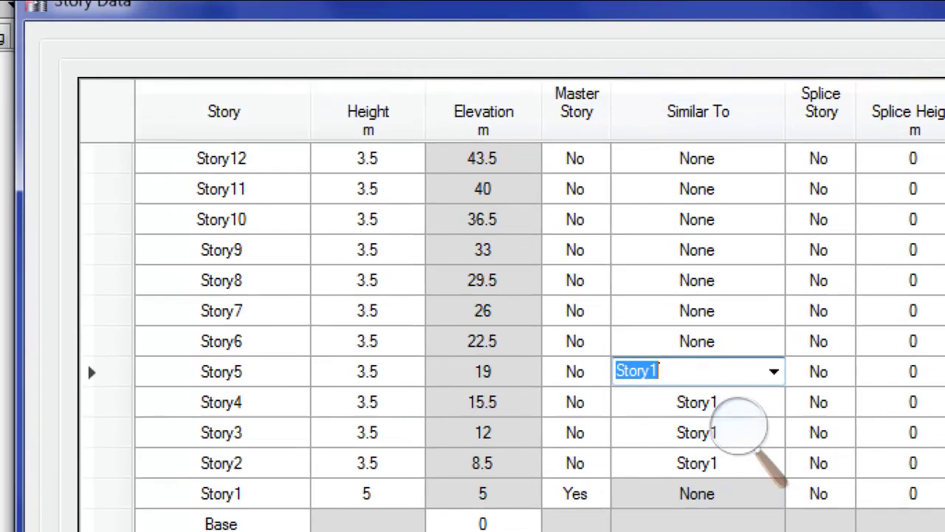
{"action": "left_click", "coordinate": [649, 340]}
{"action": "left_click", "coordinate": [774, 341]}
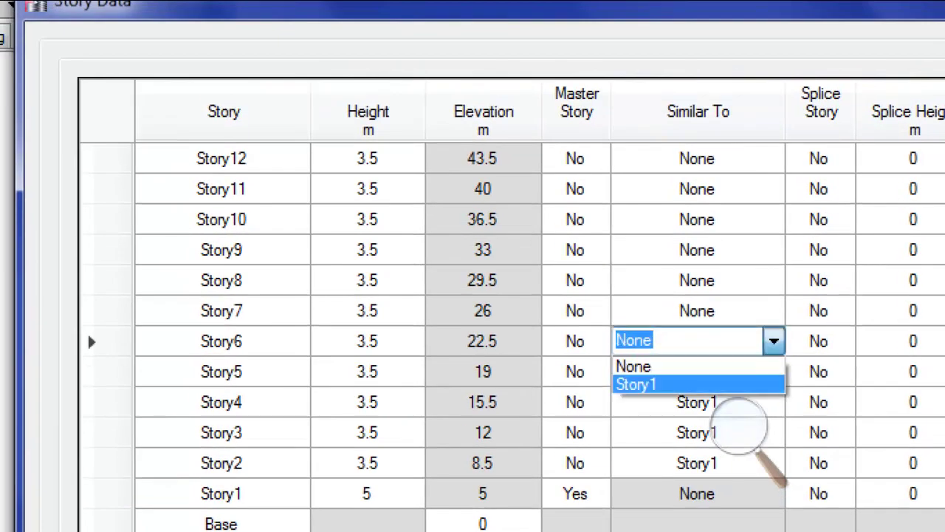
{"action": "key", "text": "Up"}
{"action": "key", "text": "Return"}
{"action": "key", "text": "shift+Tab"}
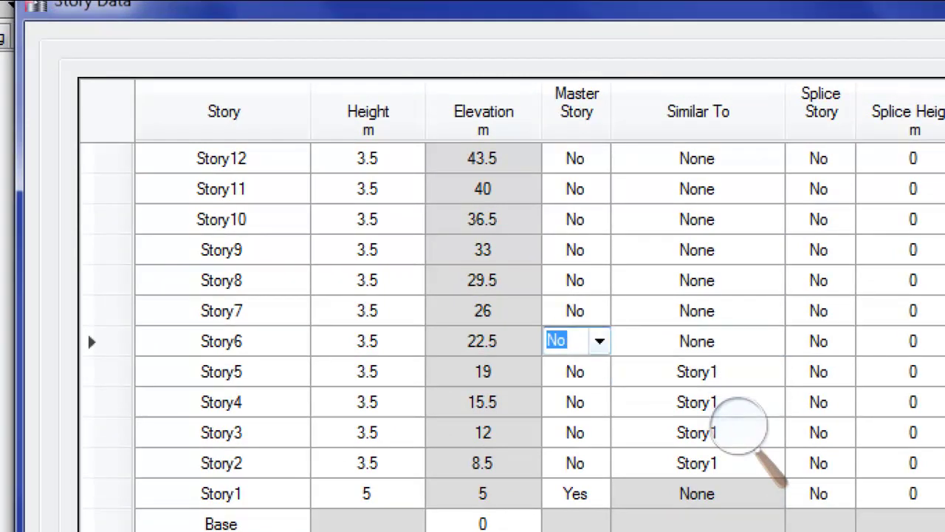
{"action": "key", "text": "alt+Down"}
{"action": "key", "text": "Return"}
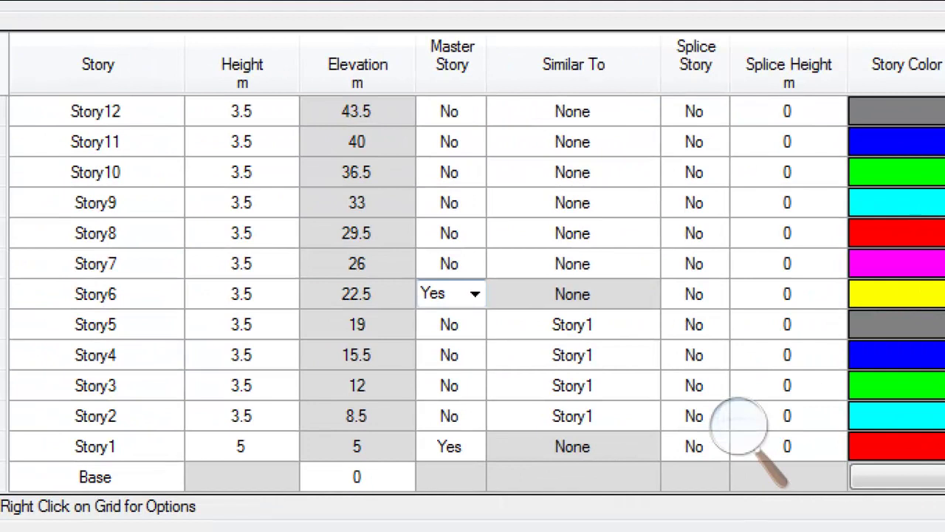
Set Story7 and Story8 as similar to Story6
{"action": "left_click", "coordinate": [573, 263]}
{"action": "left_click", "coordinate": [649, 263]}
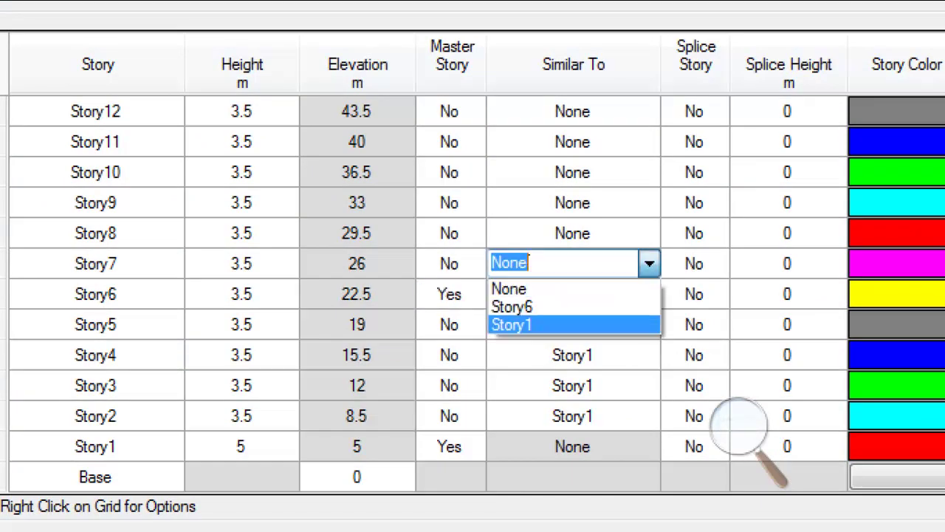
{"action": "left_click", "coordinate": [516, 306]}
{"action": "left_click", "coordinate": [572, 202]}
{"action": "left_click", "coordinate": [572, 233]}
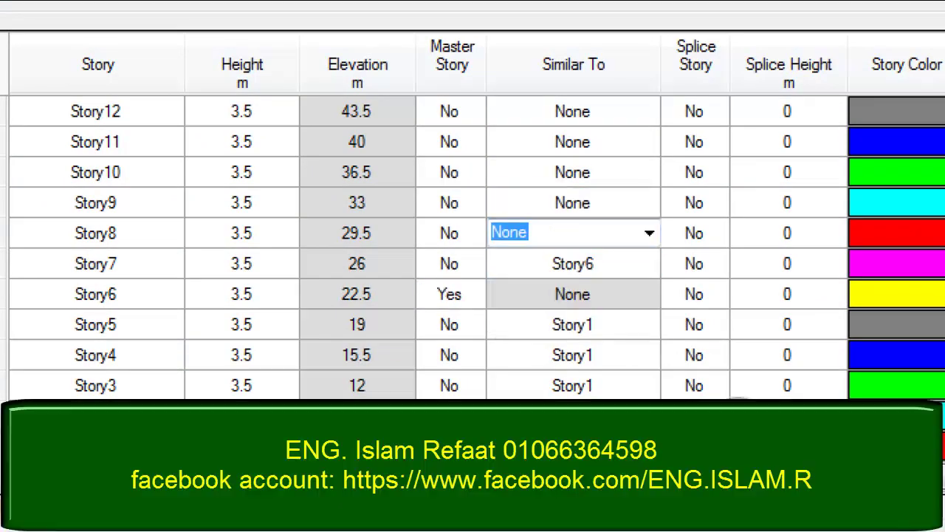
{"action": "left_click", "coordinate": [649, 233]}
{"action": "left_click", "coordinate": [510, 274]}
Set Story9 and Story10 as similar to Story6
{"action": "left_click", "coordinate": [573, 202]}
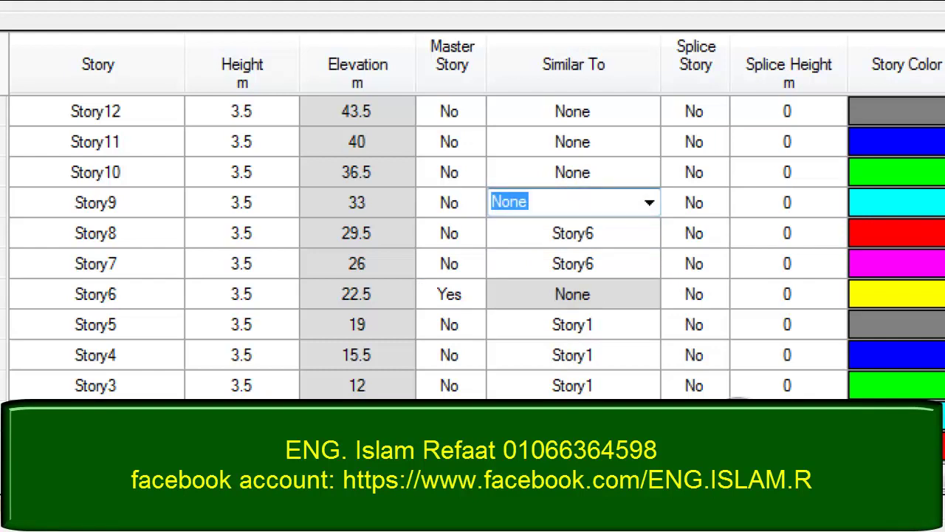
{"action": "left_click", "coordinate": [650, 203]}
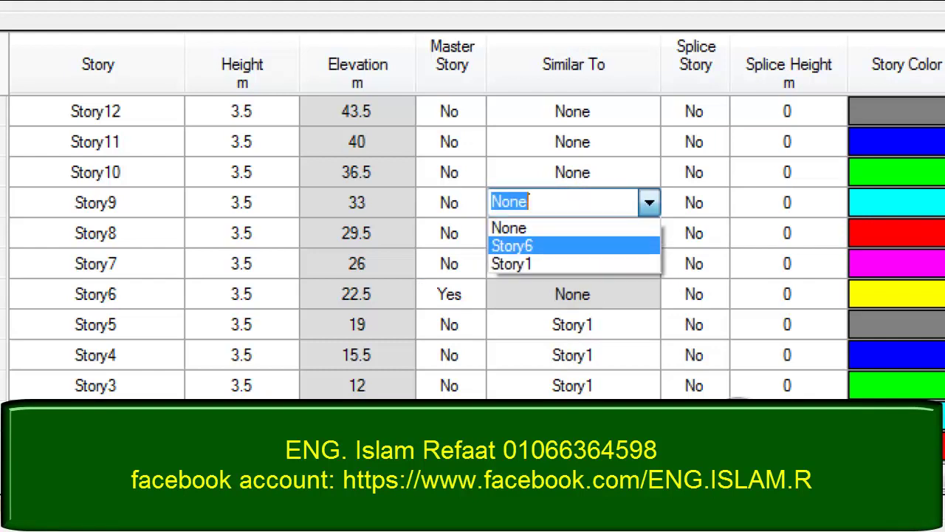
{"action": "left_click", "coordinate": [512, 246]}
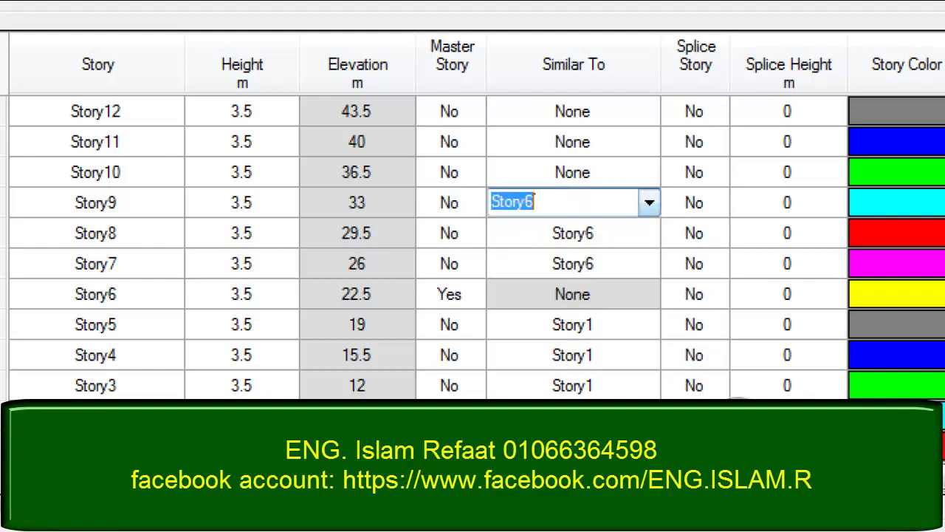
{"action": "left_click", "coordinate": [572, 172]}
{"action": "left_click", "coordinate": [649, 172]}
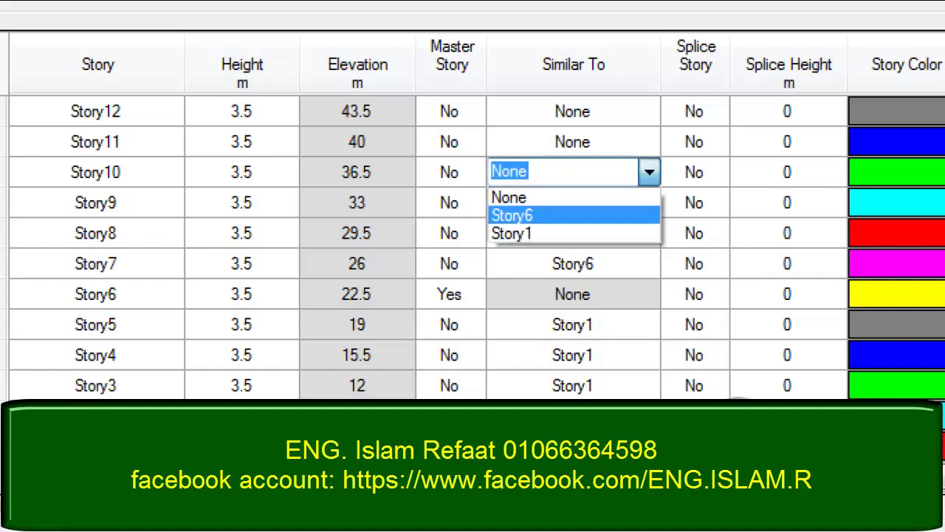
{"action": "left_click", "coordinate": [512, 215]}
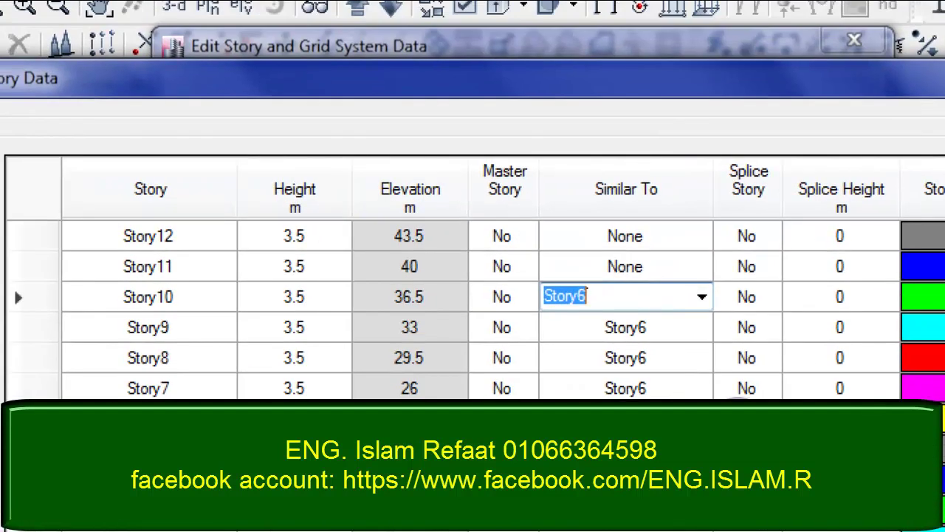
Make Story11 a master story
{"action": "left_click", "coordinate": [502, 266]}
{"action": "left_click", "coordinate": [524, 266]}
{"action": "left_click", "coordinate": [485, 291]}
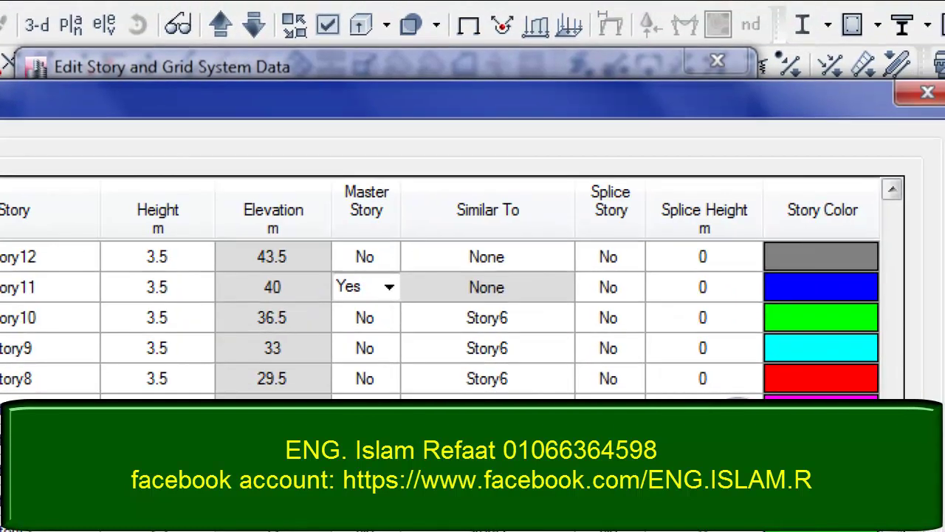
Set Story12 and Story13 as similar to Story11
{"action": "left_click", "coordinate": [892, 189]}
{"action": "left_click", "coordinate": [892, 189]}
{"action": "left_click", "coordinate": [892, 189]}
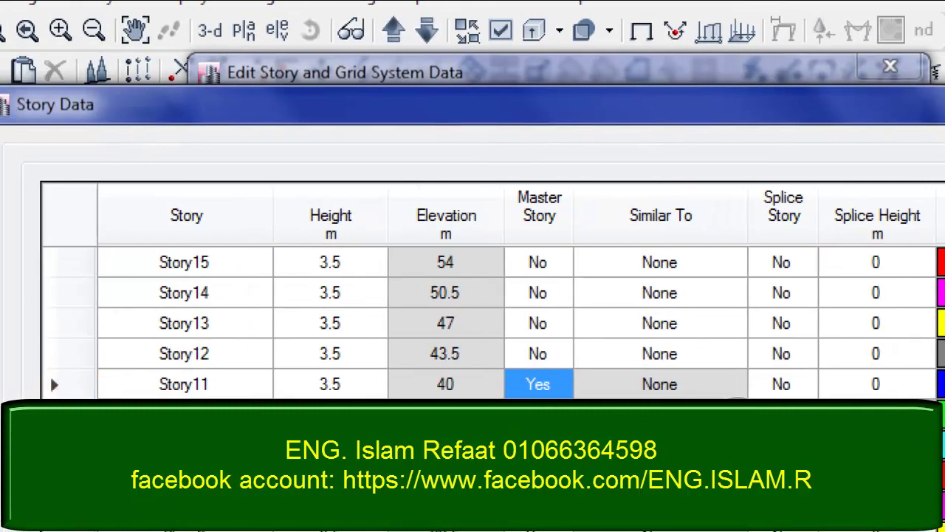
{"action": "left_click", "coordinate": [487, 347]}
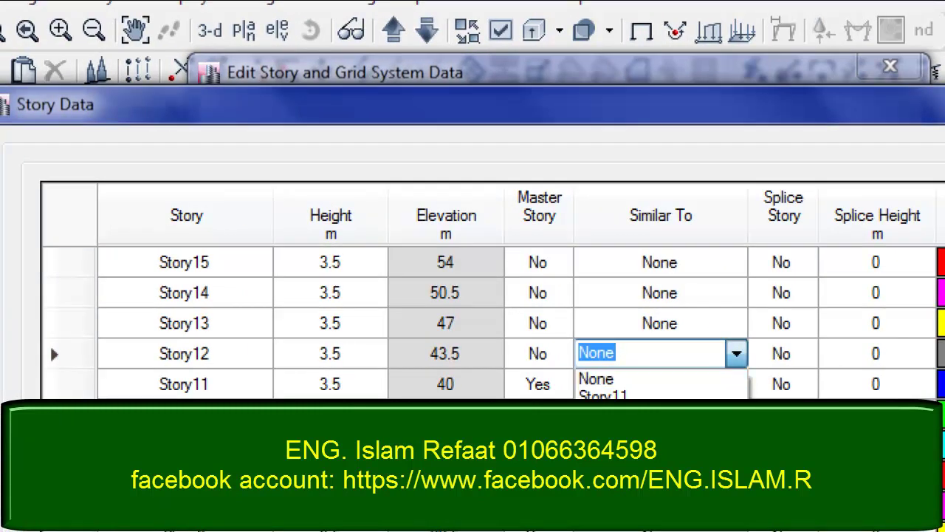
{"action": "left_click", "coordinate": [602, 396]}
{"action": "left_click", "coordinate": [736, 323]}
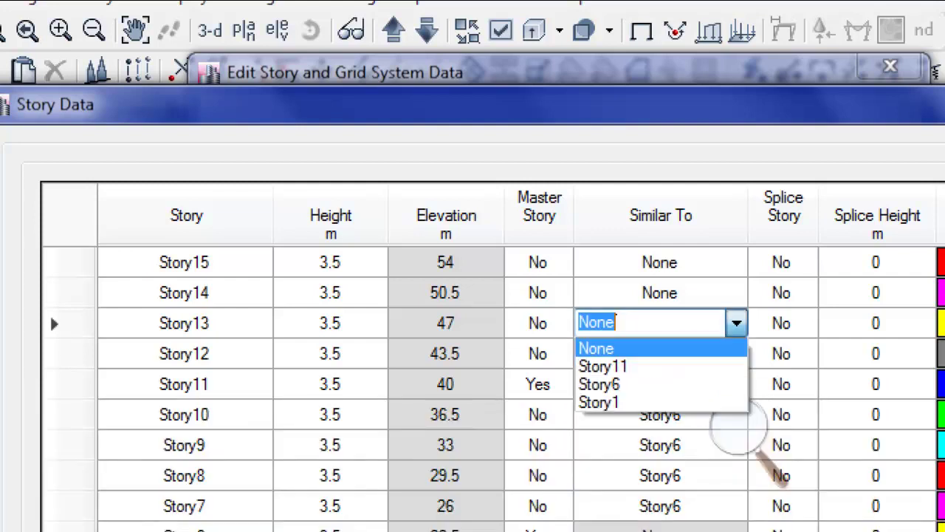
{"action": "left_click", "coordinate": [603, 366]}
Set Story14 and Story15 as similar to Story11
{"action": "left_click", "coordinate": [736, 293]}
{"action": "left_click", "coordinate": [602, 335]}
{"action": "left_click", "coordinate": [603, 263]}
{"action": "left_click", "coordinate": [736, 262]}
{"action": "left_click", "coordinate": [603, 302]}
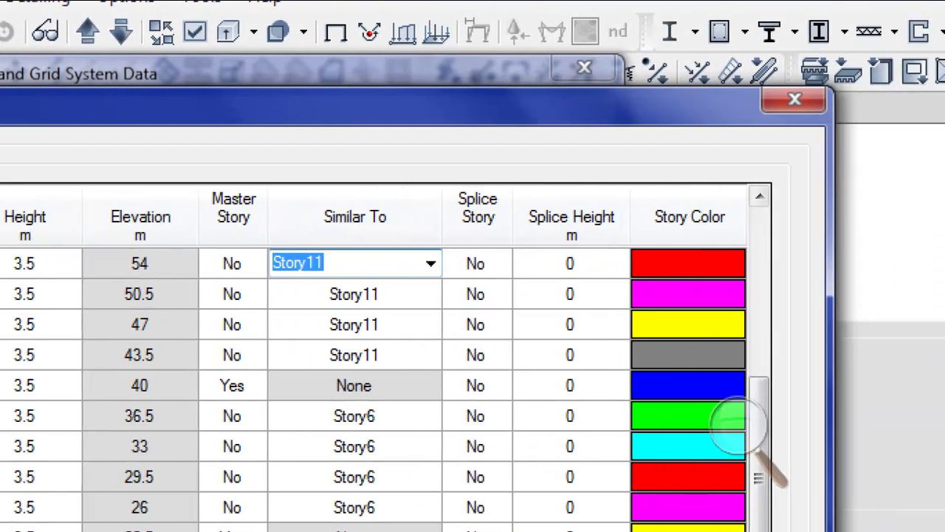
Make Story16 a master story
{"action": "scroll", "coordinate": [735, 423], "scroll_direction": "up", "scroll_amount": 6}
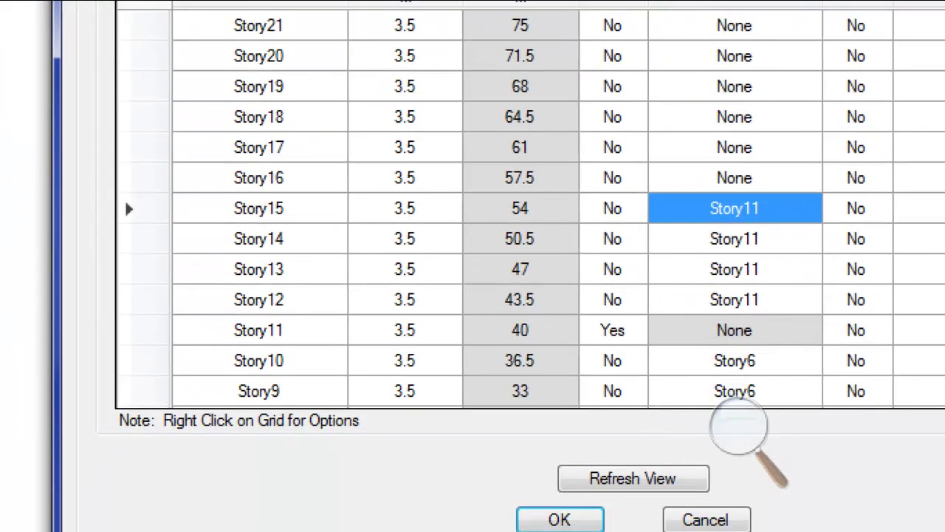
{"action": "left_click", "coordinate": [613, 177]}
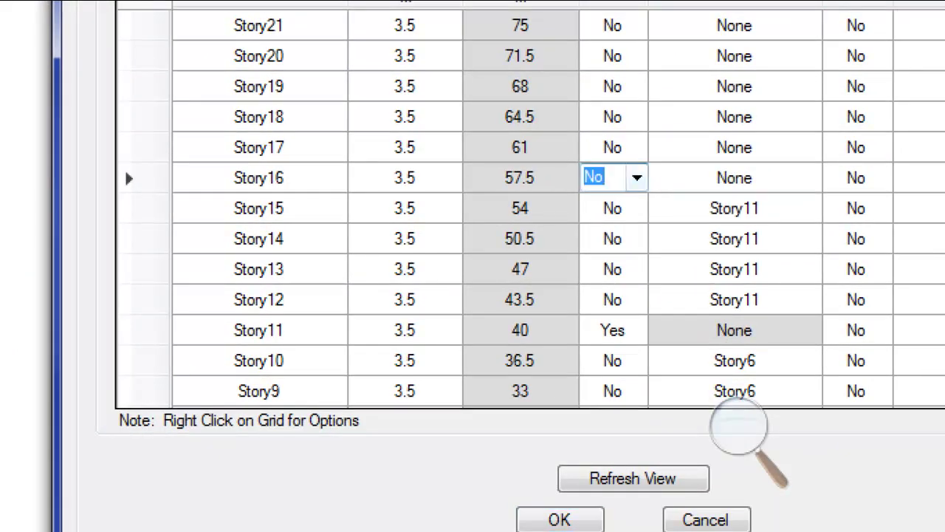
{"action": "left_click", "coordinate": [638, 177]}
{"action": "left_click", "coordinate": [596, 202]}
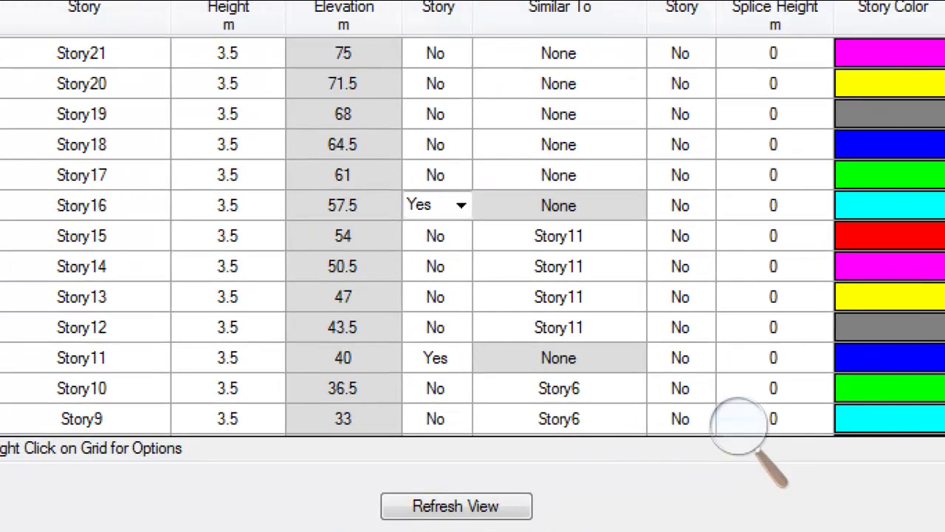
Set Story17 and Story18 as similar to Story16
{"action": "left_click", "coordinate": [735, 147]}
{"action": "left_click", "coordinate": [812, 147]}
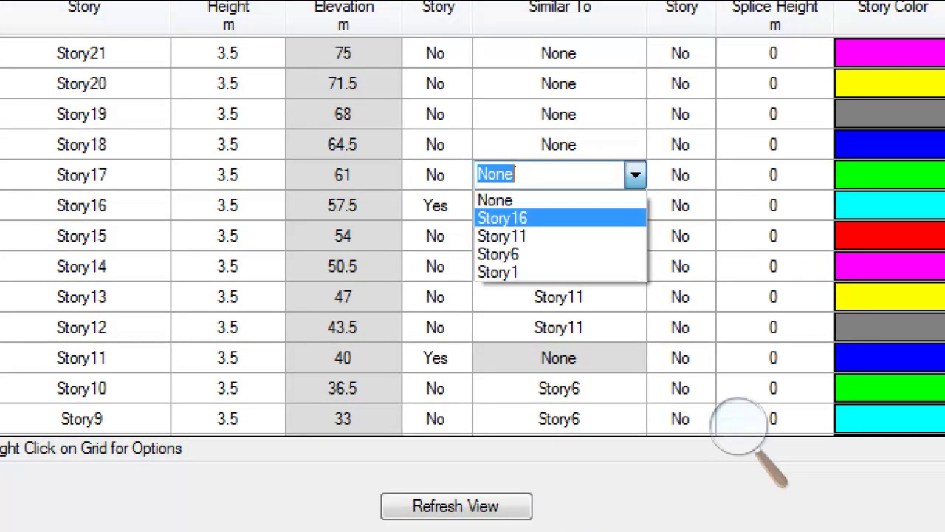
{"action": "left_click", "coordinate": [502, 218]}
{"action": "left_click", "coordinate": [559, 144]}
{"action": "left_click", "coordinate": [635, 144]}
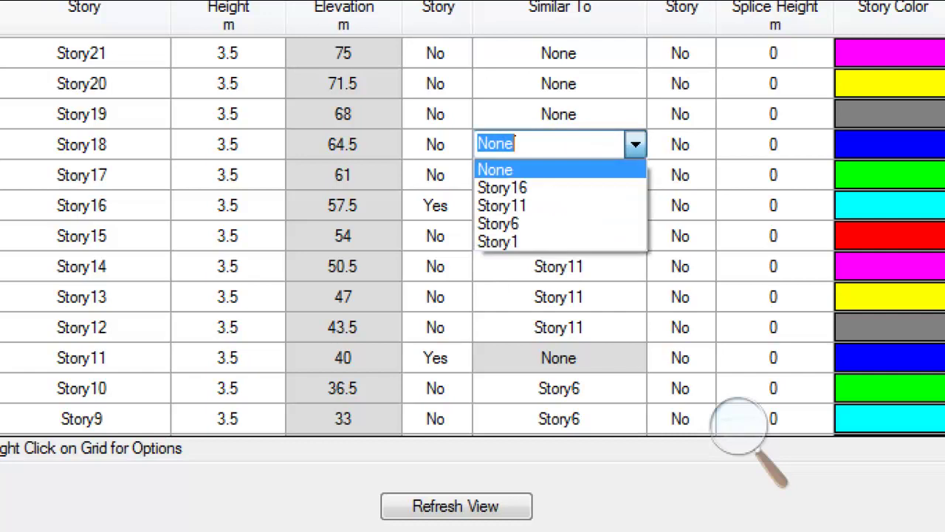
{"action": "left_click", "coordinate": [502, 187]}
Set Story19 and Story20 as similar to Story16
{"action": "left_click", "coordinate": [558, 114]}
{"action": "left_click", "coordinate": [635, 114]}
{"action": "left_click", "coordinate": [503, 155]}
{"action": "left_click", "coordinate": [558, 83]}
{"action": "left_click", "coordinate": [635, 84]}
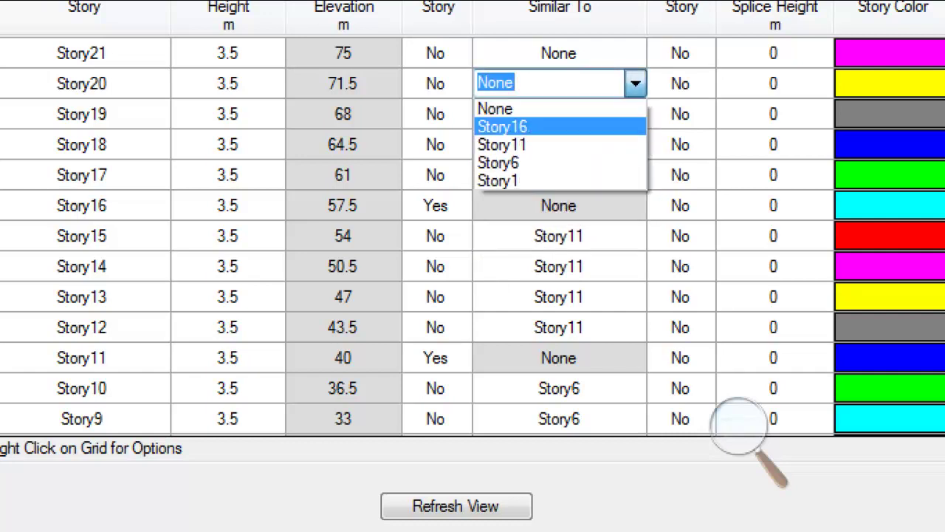
{"action": "left_click", "coordinate": [502, 123]}
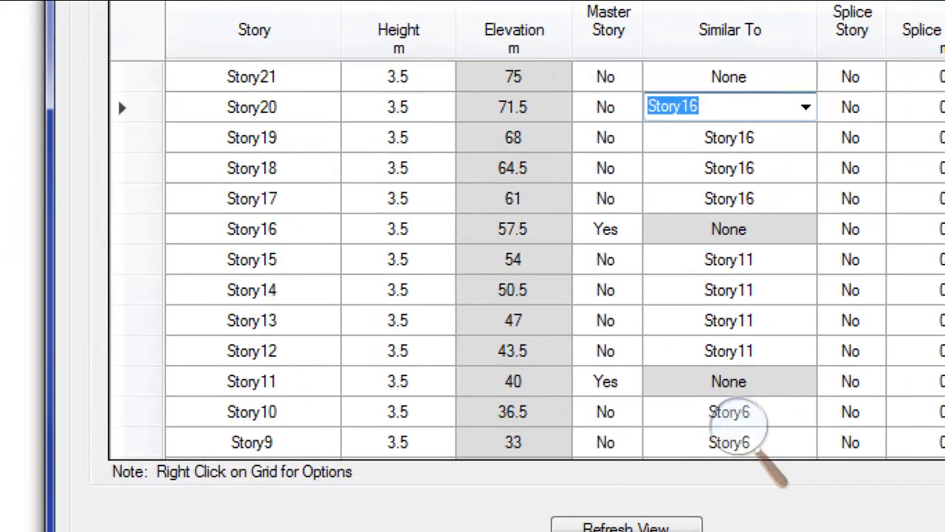
Reset the similar-story setting of Story20 to None
{"action": "key", "text": "Home"}
{"action": "key", "text": "alt+Down"}
{"action": "key", "text": "Return"}
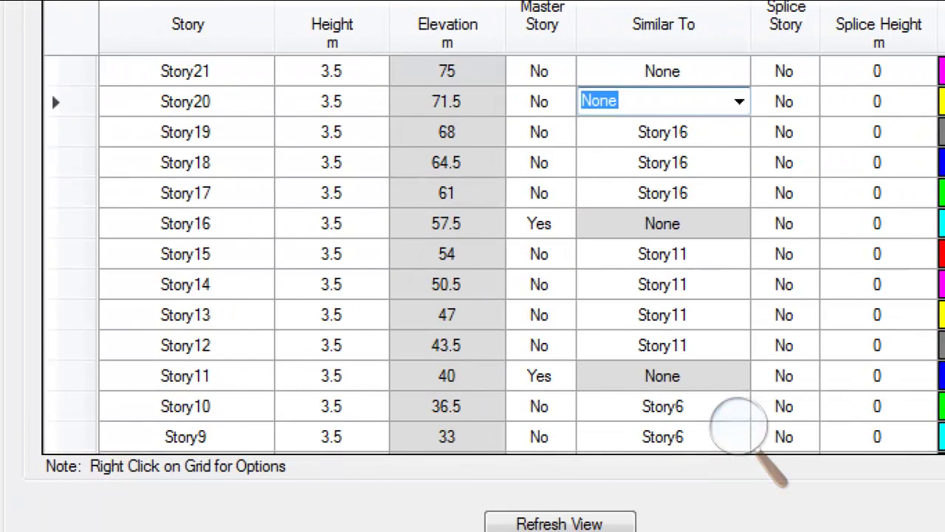
Set Story20 as similar to Story16 again
{"action": "left_click", "coordinate": [738, 101]}
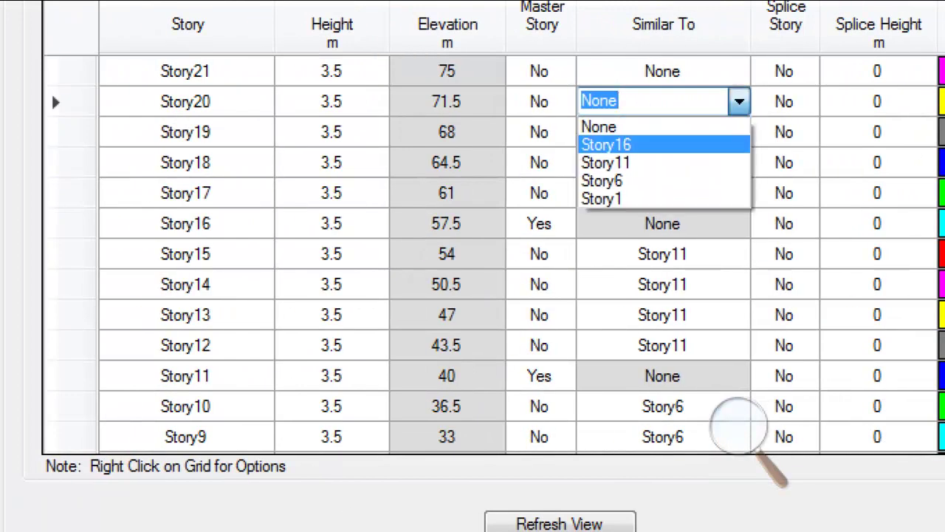
{"action": "left_click", "coordinate": [605, 145]}
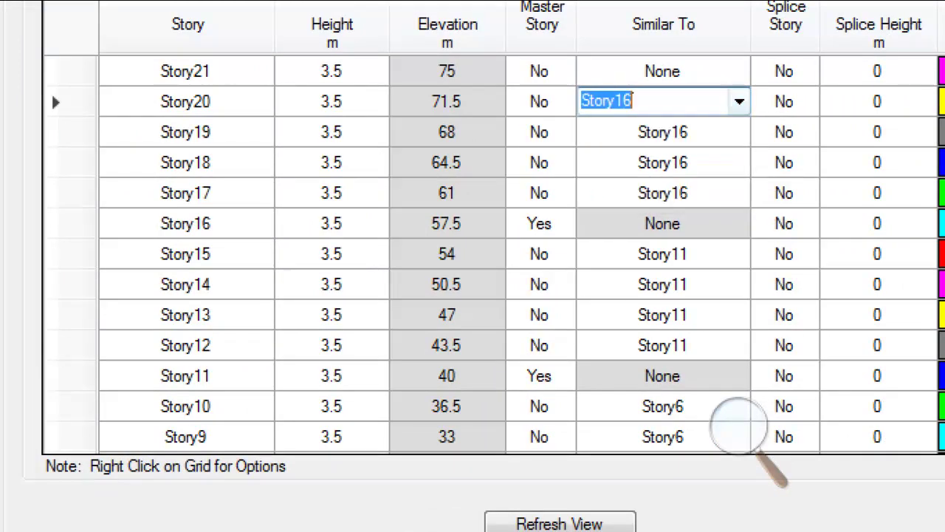
{"action": "left_click", "coordinate": [447, 193]}
Make Story21 a master story
{"action": "scroll", "coordinate": [473, 251], "scroll_direction": "up", "scroll_amount": 2}
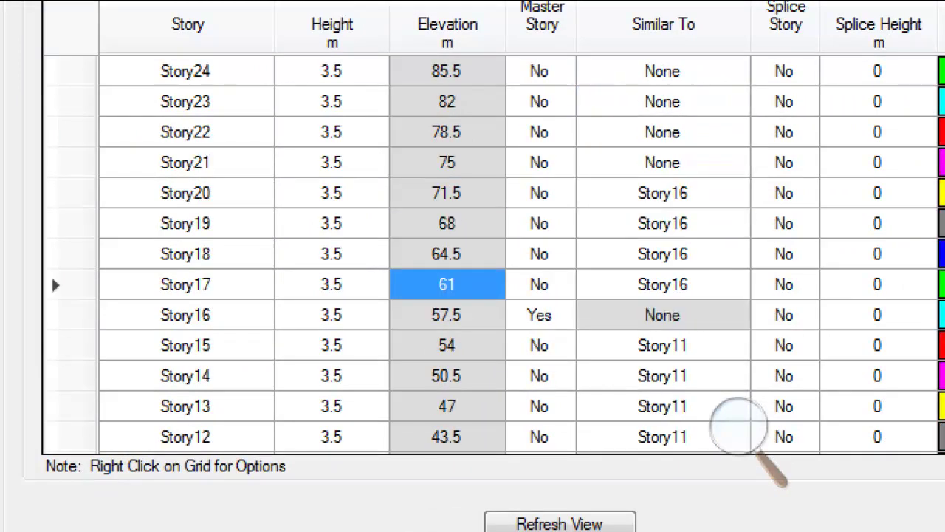
{"action": "left_click", "coordinate": [539, 193]}
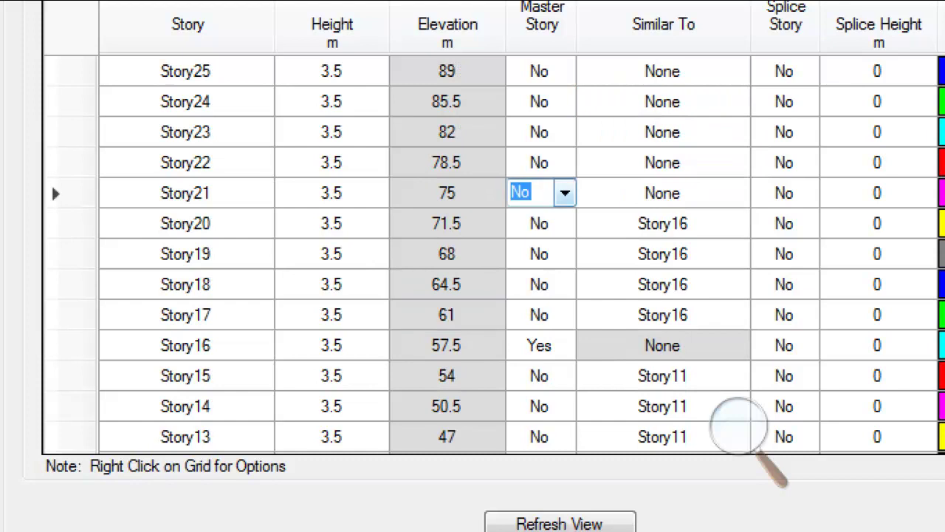
{"action": "left_click", "coordinate": [565, 192]}
{"action": "key", "text": "Up"}
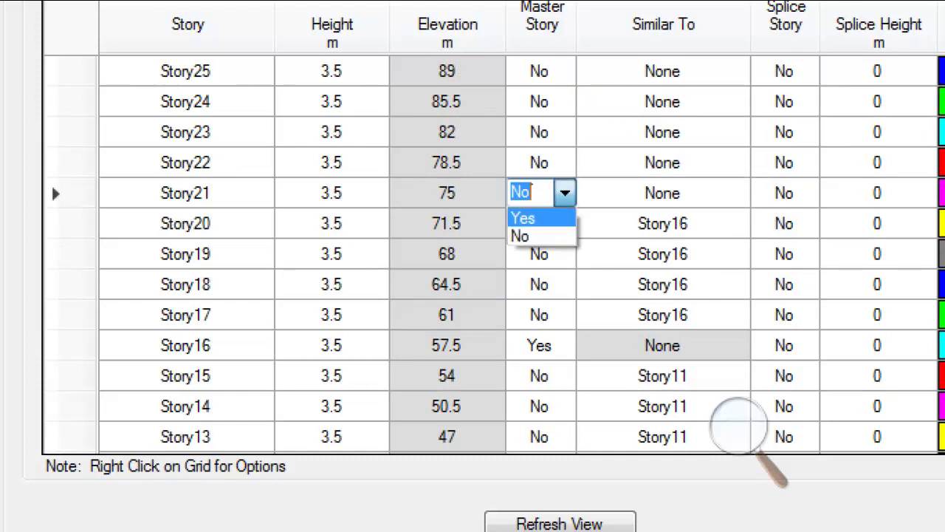
{"action": "key", "text": "Return"}
Set Story22 and Story23 as similar to Story21
{"action": "left_click", "coordinate": [737, 162]}
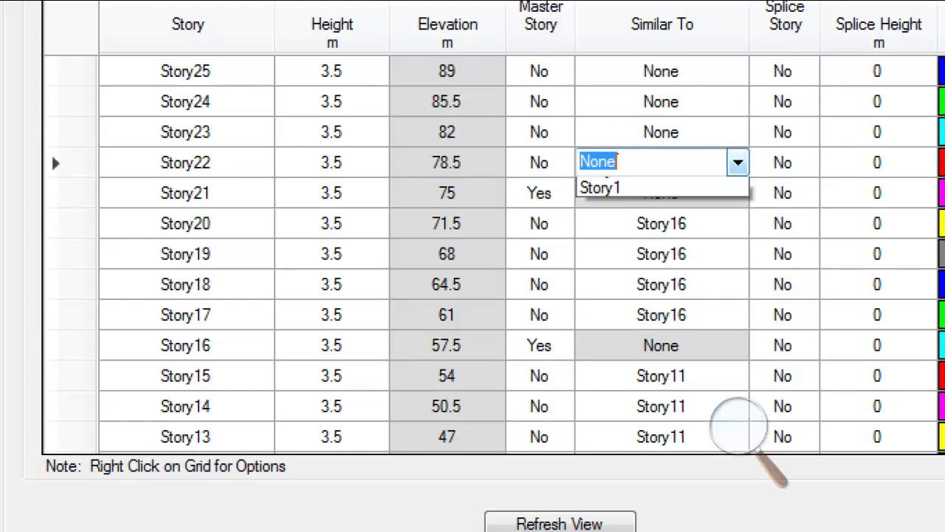
{"action": "key", "text": "Down"}
{"action": "key", "text": "Down"}
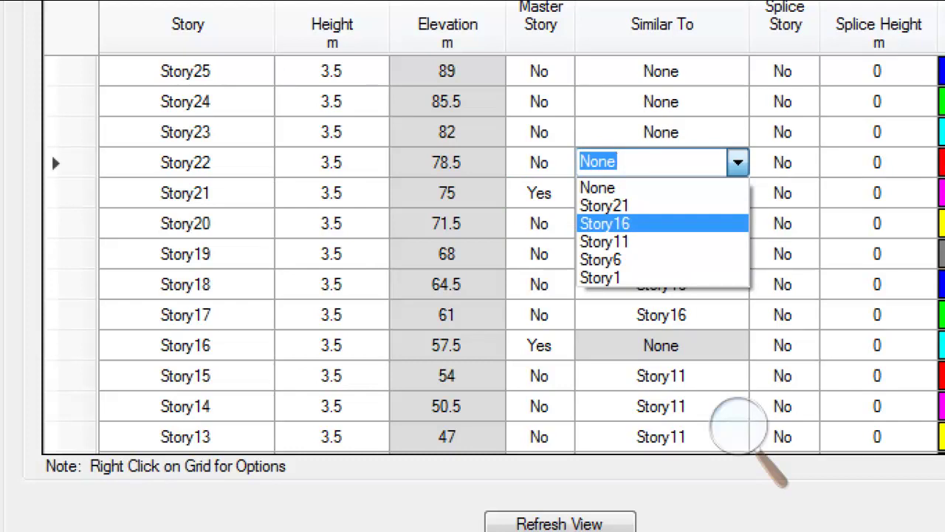
{"action": "key", "text": "Return"}
{"action": "key", "text": "F4"}
{"action": "key", "text": "Up"}
{"action": "key", "text": "Return"}
{"action": "key", "text": "Up"}
{"action": "key", "text": "F4"}
{"action": "key", "text": "Down"}
{"action": "key", "text": "Return"}
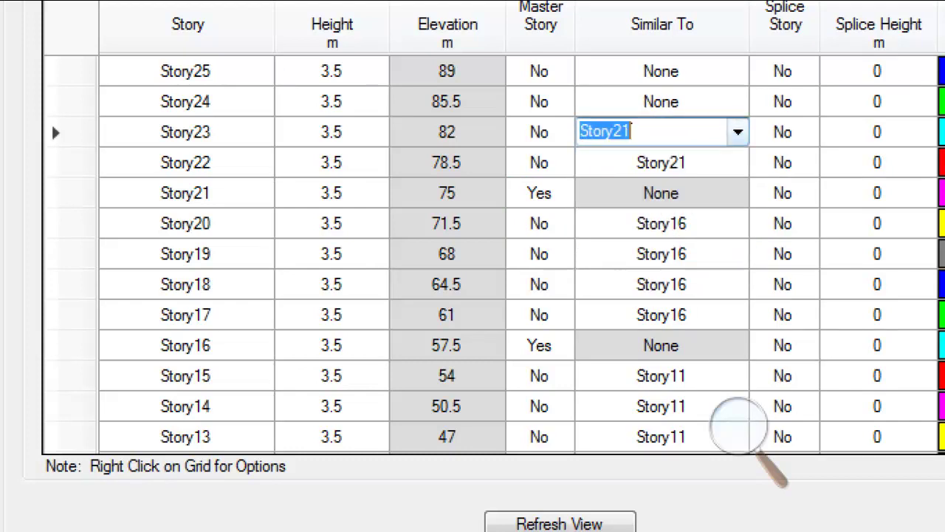
Set Story24 and Story25 as similar to Story21
{"action": "key", "text": "Up"}
{"action": "key", "text": "F4"}
{"action": "key", "text": "Down"}
{"action": "key", "text": "Return"}
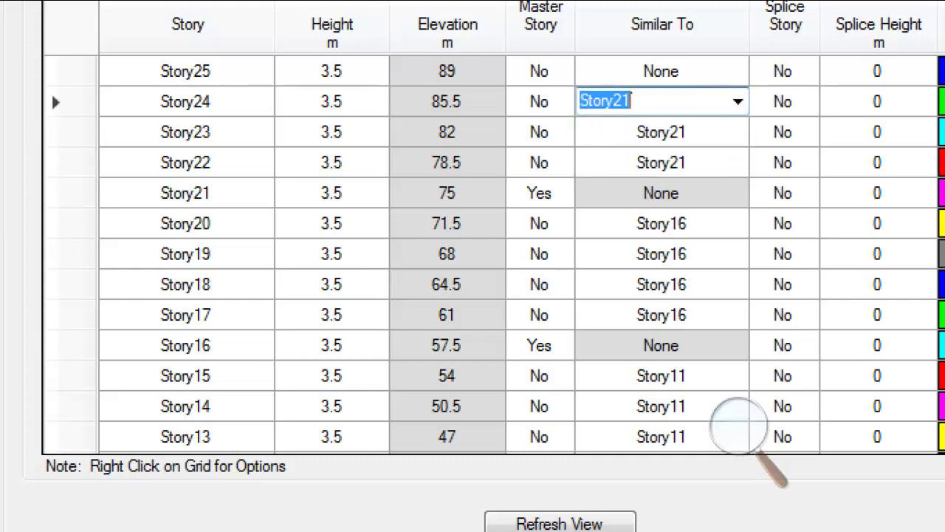
{"action": "key", "text": "Up"}
{"action": "key", "text": "F4"}
{"action": "key", "text": "Down"}
{"action": "key", "text": "Return"}
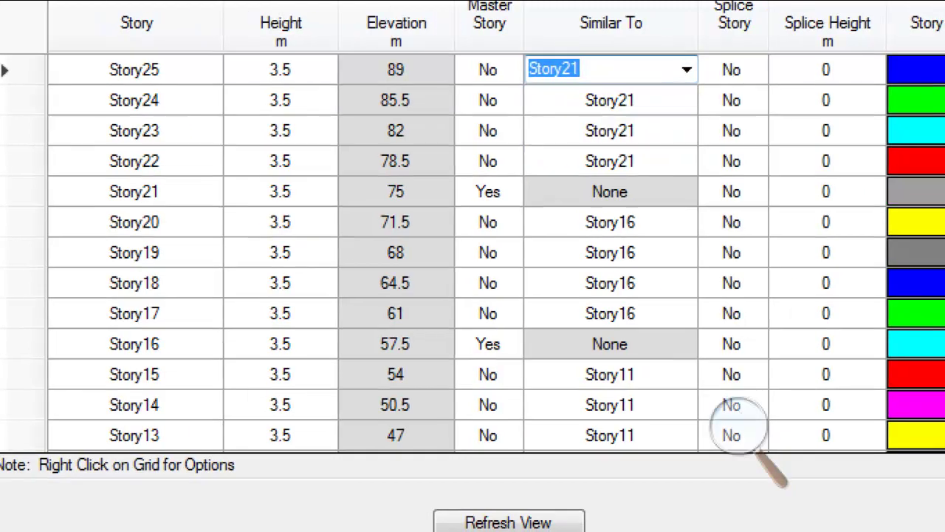
Go through the Similar To assignments of Story21 to Story25 and accept the edited story data
{"action": "key", "text": "Up"}
{"action": "key", "text": "Down"}
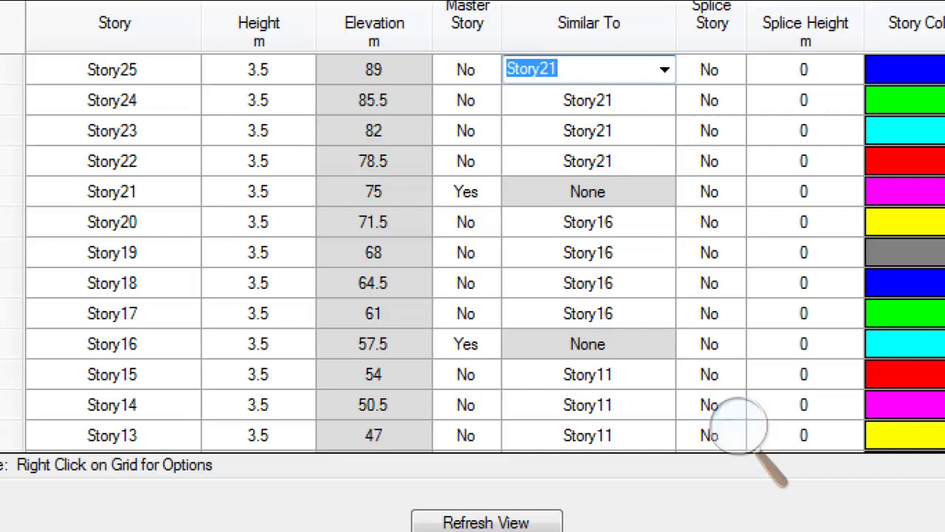
{"action": "key", "text": "Return"}
{"action": "key", "text": "Down"}
{"action": "key", "text": "Down"}
{"action": "key", "text": "Up"}
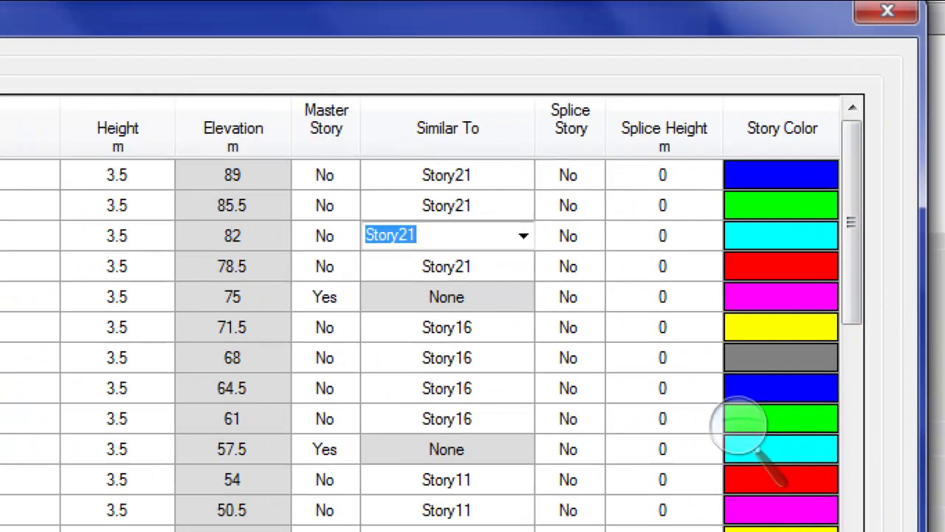
{"action": "key", "text": "Down"}
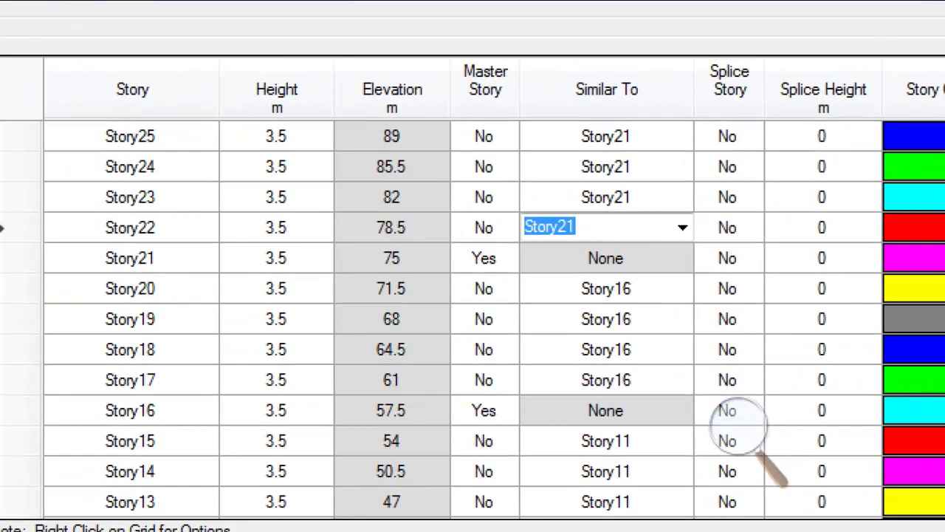
{"action": "key", "text": "Down"}
{"action": "key", "text": "Down"}
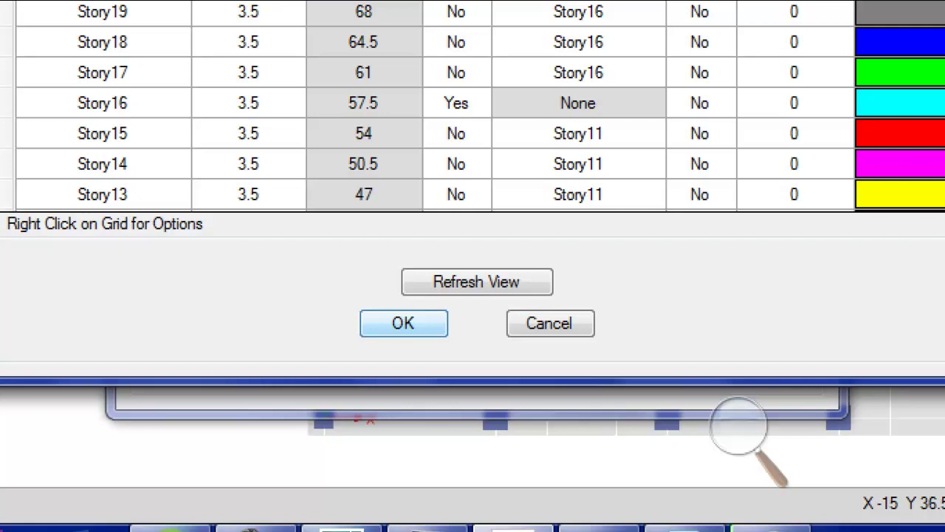
{"action": "key", "text": "Return"}
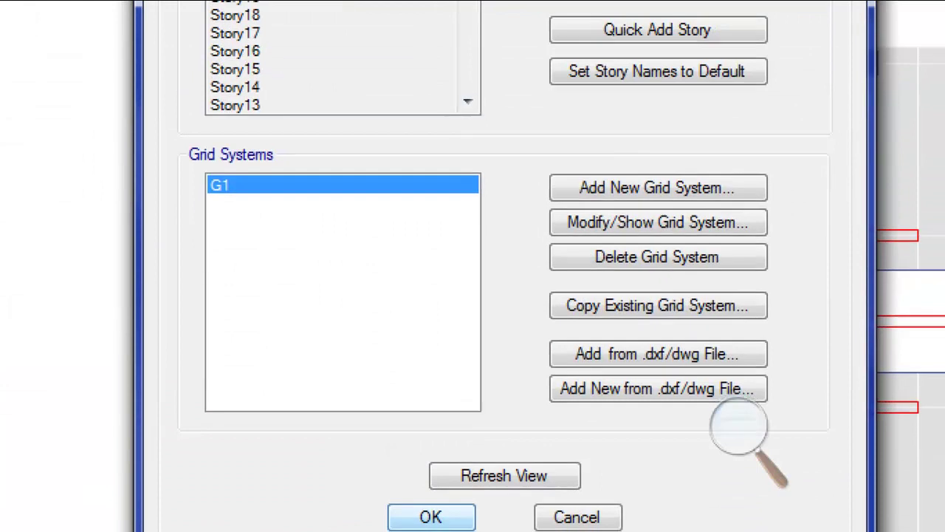
{"action": "key", "text": "Return"}
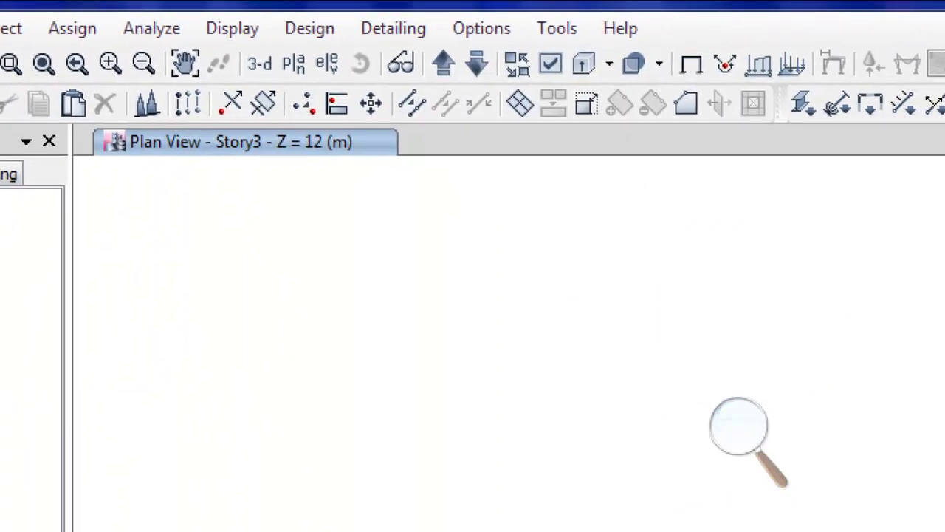
Set the plan view to Story1
{"action": "left_click", "coordinate": [293, 63]}
{"action": "left_click", "coordinate": [325, 445]}
{"action": "scroll", "coordinate": [458, 295], "scroll_direction": "down", "scroll_amount": 3}
{"action": "left_click", "coordinate": [321, 446]}
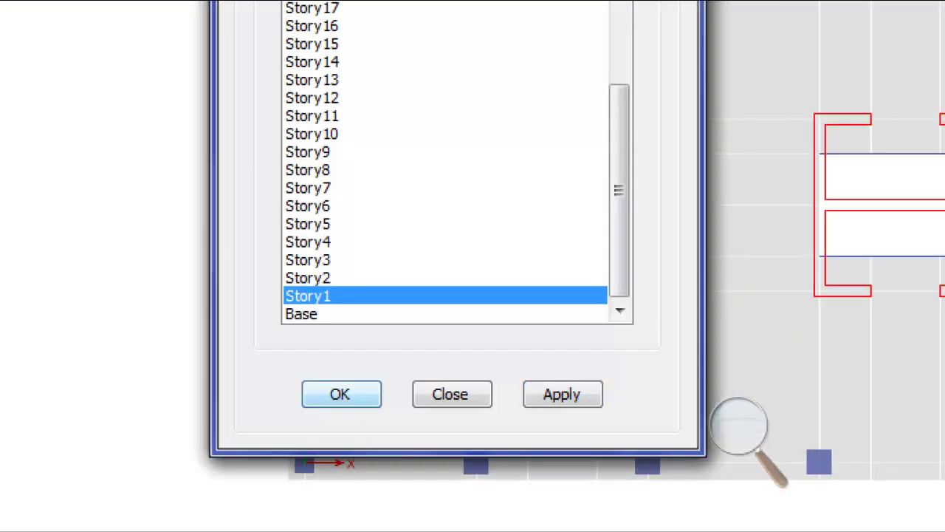
{"action": "left_click", "coordinate": [339, 393]}
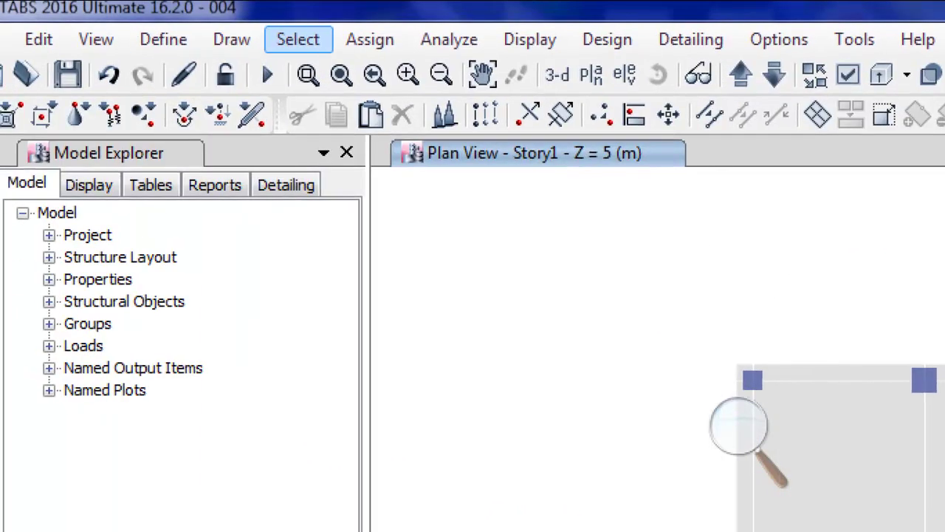
Select all columns by object type and show only the selected objects
{"action": "left_click", "coordinate": [298, 40]}
{"action": "mouse_move", "coordinate": [341, 73]}
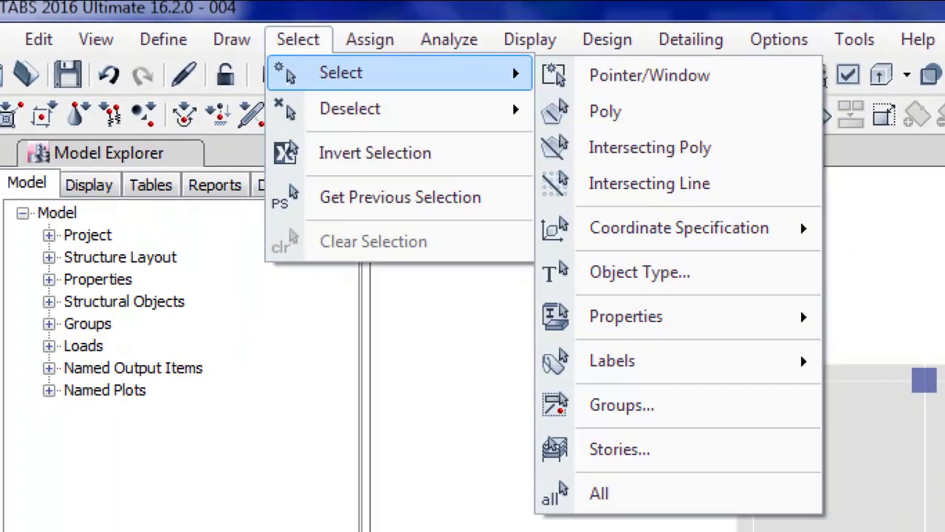
{"action": "left_click", "coordinate": [640, 272]}
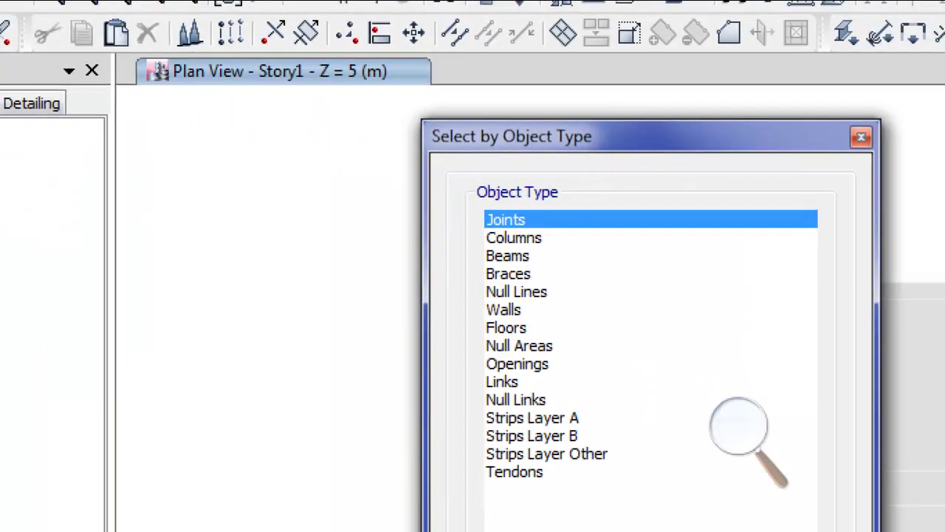
{"action": "left_click", "coordinate": [768, 318]}
{"action": "left_click", "coordinate": [472, 486]}
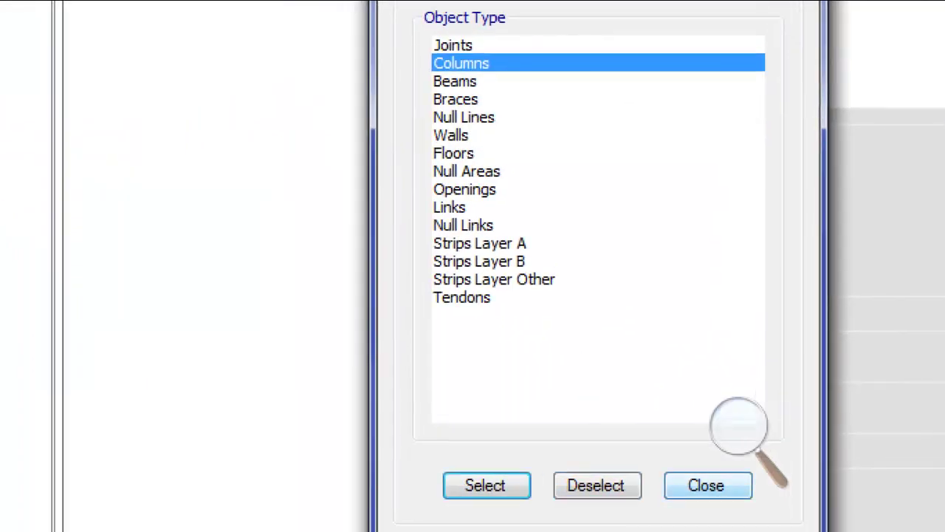
{"action": "left_click", "coordinate": [696, 485]}
{"action": "right_click", "coordinate": [194, 117]}
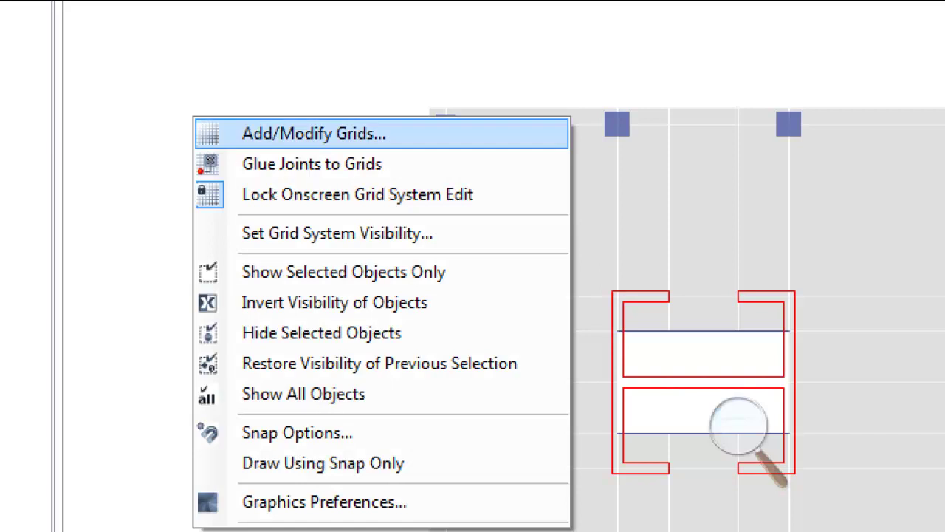
{"action": "left_click", "coordinate": [343, 272]}
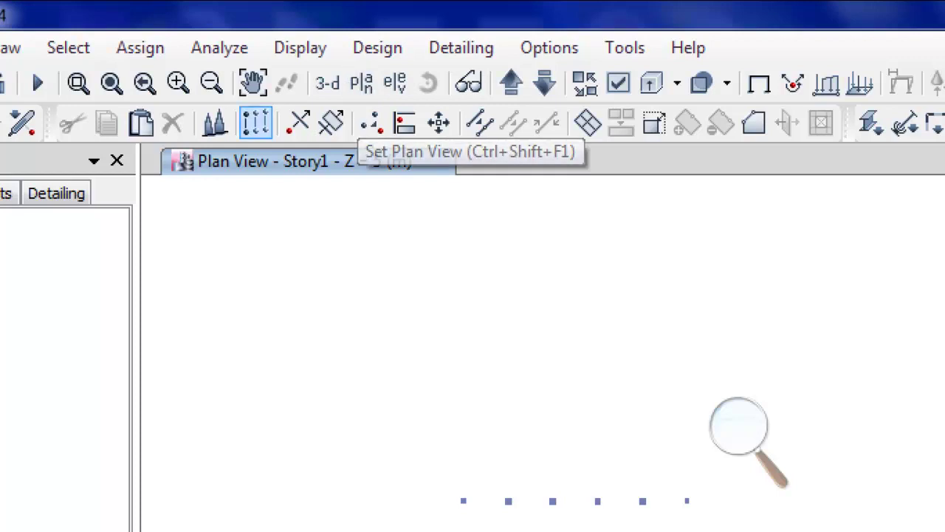
{"action": "key", "text": "F3"}
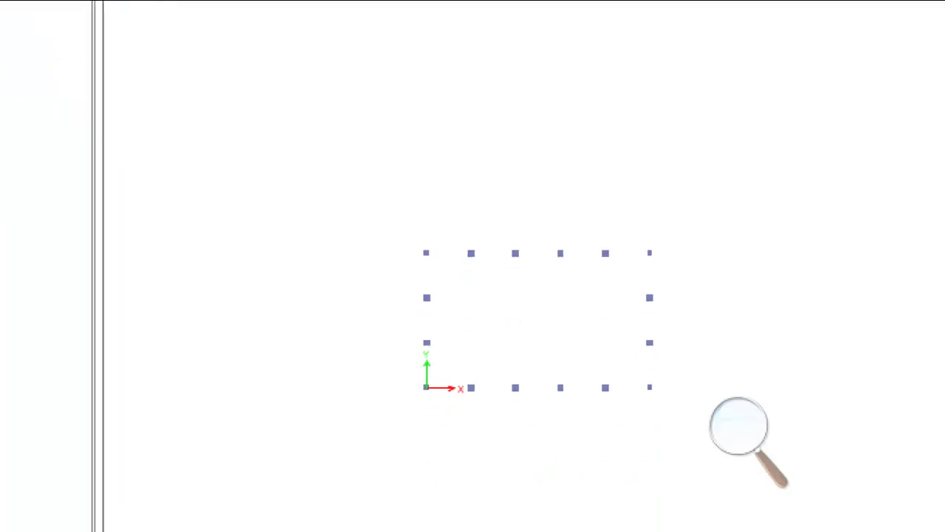
{"action": "scroll", "coordinate": [450, 243], "scroll_direction": "up", "scroll_amount": 2}
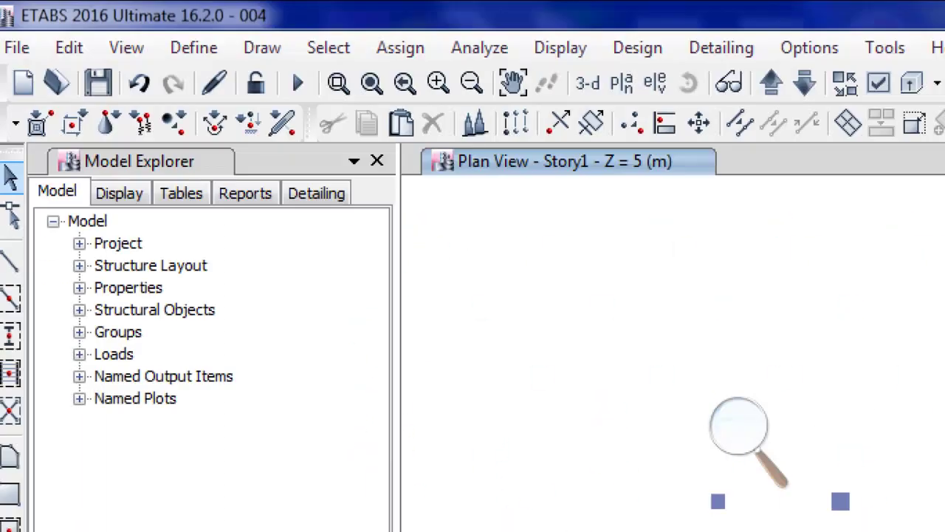
Move the plan view up to Story6 and set the selection scope to Similar Stories
{"action": "left_click", "coordinate": [771, 82]}
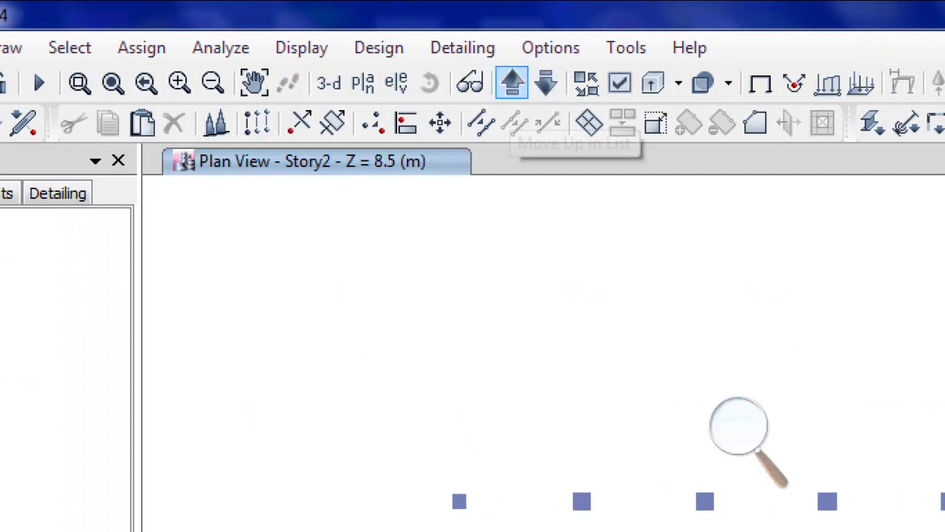
{"action": "left_click", "coordinate": [512, 82]}
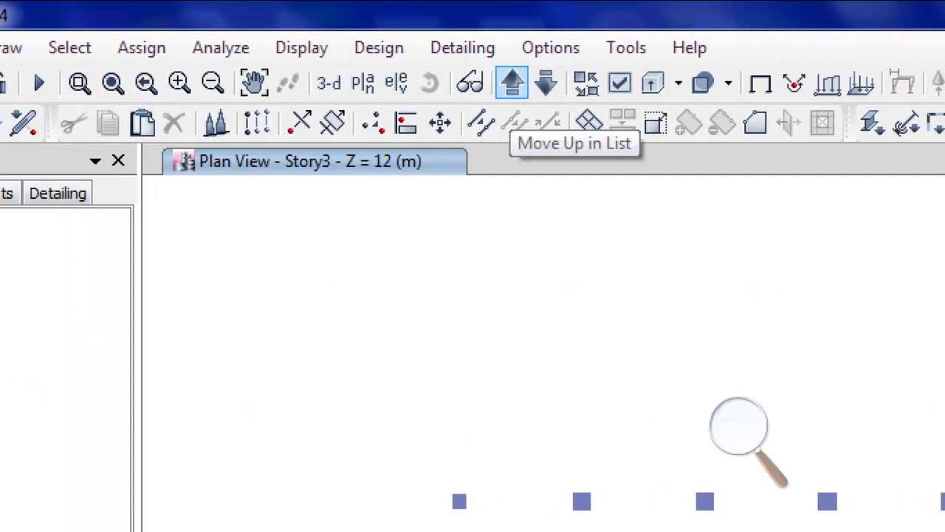
{"action": "left_click", "coordinate": [512, 82]}
{"action": "left_click", "coordinate": [512, 82]}
{"action": "left_click", "coordinate": [512, 82]}
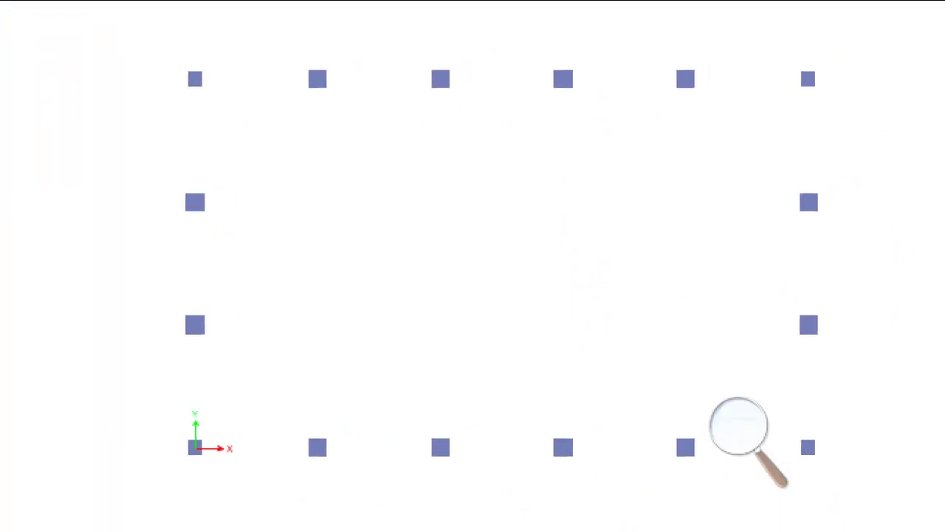
{"action": "left_click", "coordinate": [737, 458]}
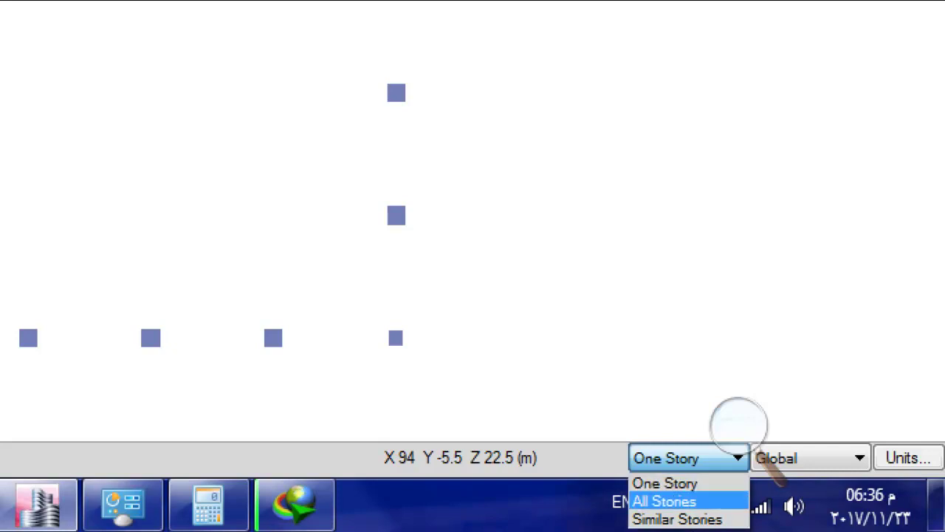
{"action": "key", "text": "Return"}
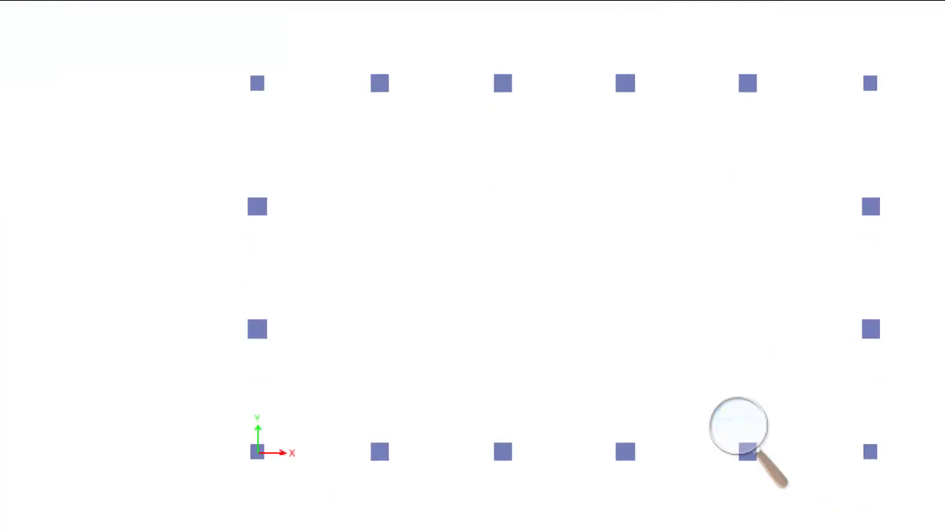
Assign frame section C110 to the four corner columns of Story6 and its similar stories
{"action": "left_click_drag", "start_coordinate": [286, 49], "coordinate": [238, 108]}
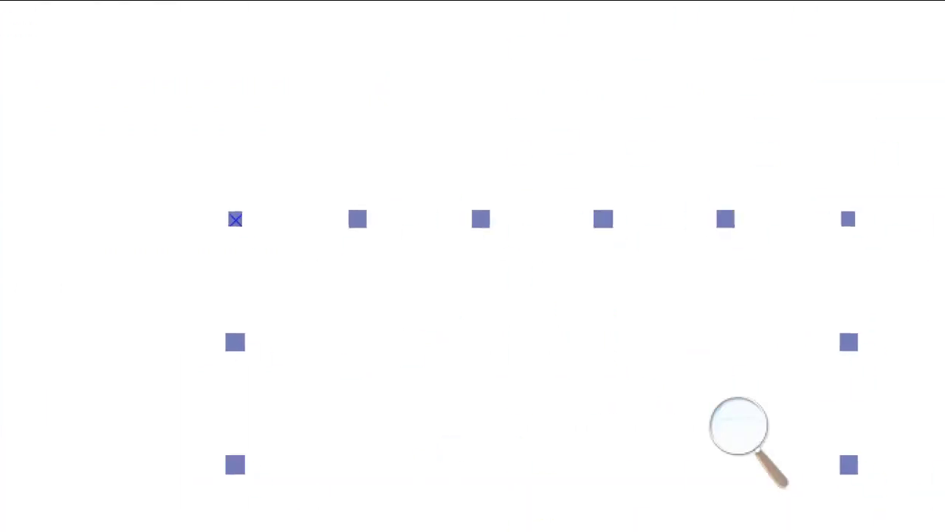
{"action": "left_click_drag", "start_coordinate": [827, 127], "coordinate": [700, 226]}
{"action": "left_click_drag", "start_coordinate": [787, 525], "coordinate": [758, 531]}
{"action": "left_click_drag", "start_coordinate": [768, 299], "coordinate": [733, 348]}
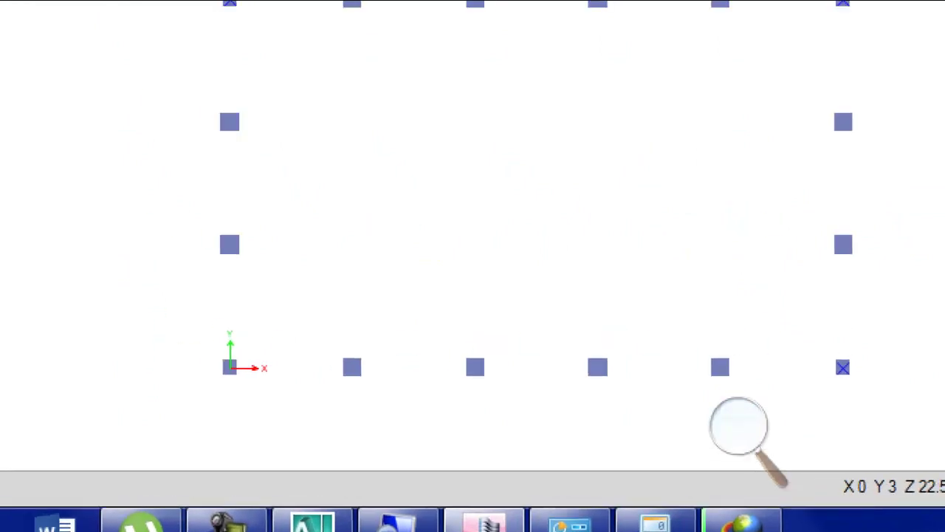
{"action": "left_click_drag", "start_coordinate": [270, 333], "coordinate": [200, 382]}
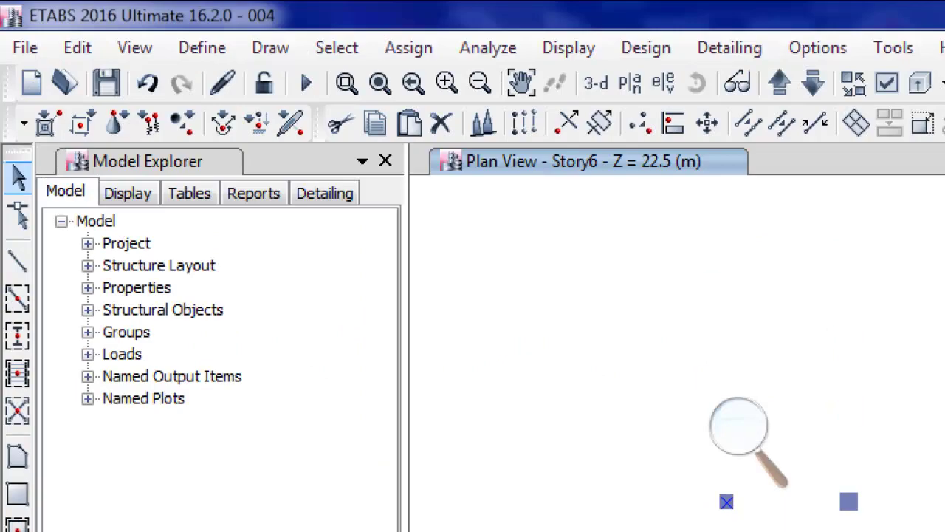
{"action": "left_click", "coordinate": [407, 46]}
{"action": "mouse_move", "coordinate": [450, 117]}
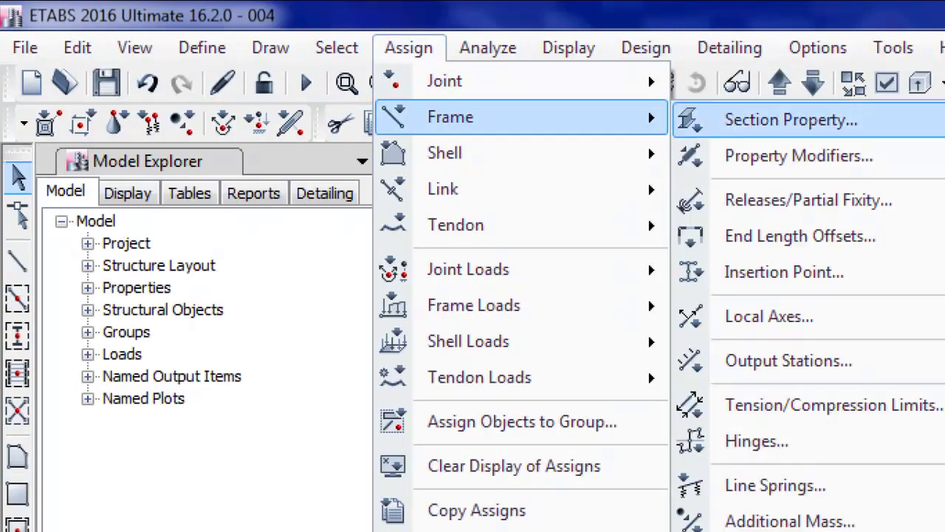
{"action": "left_click", "coordinate": [791, 120]}
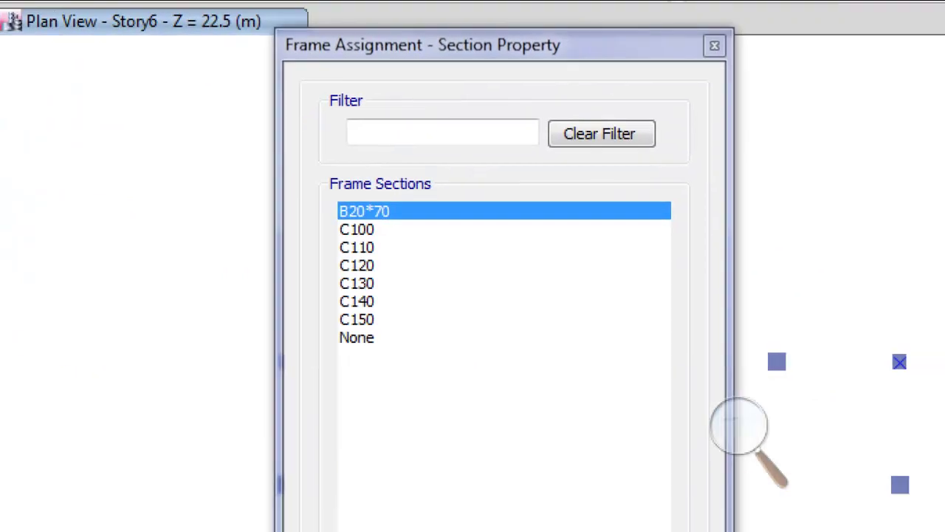
{"action": "left_click", "coordinate": [357, 265]}
{"action": "left_click", "coordinate": [357, 247]}
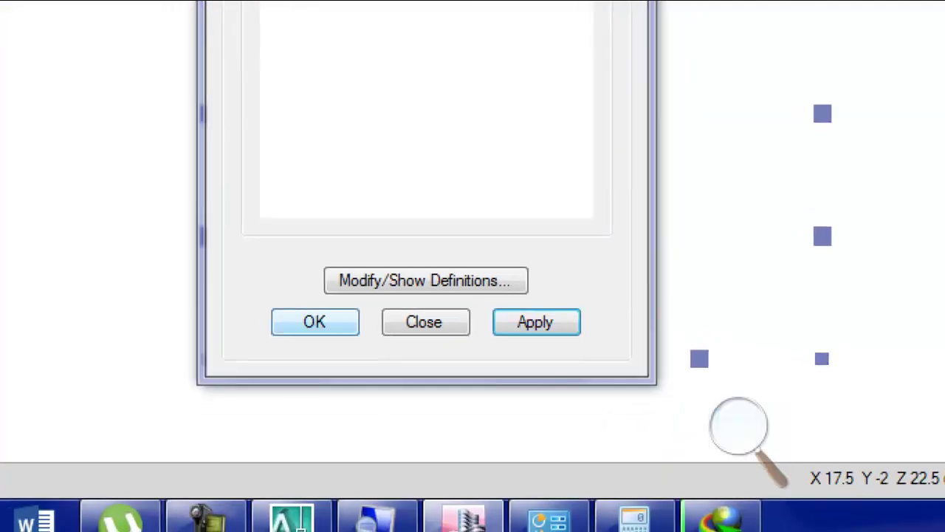
{"action": "key", "text": "Return"}
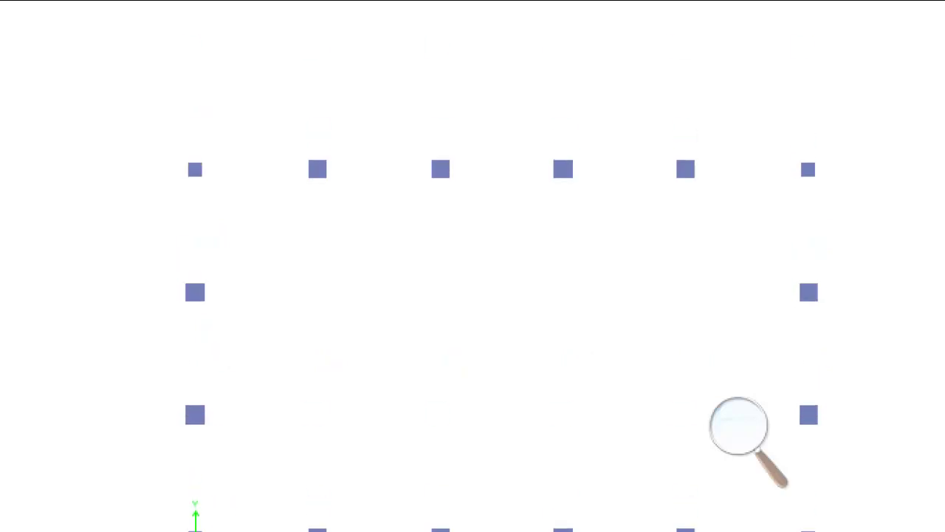
Assign frame section C140 to all intermediate perimeter columns of Story6 and its similar stories
{"action": "left_click_drag", "start_coordinate": [702, 125], "coordinate": [306, 222]}
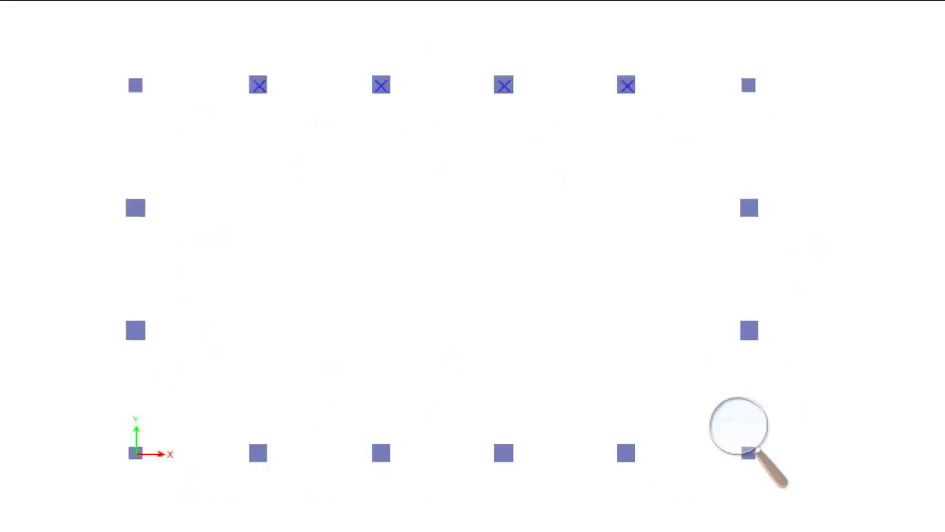
{"action": "left_click_drag", "start_coordinate": [787, 107], "coordinate": [666, 301]}
{"action": "left_click_drag", "start_coordinate": [65, 89], "coordinate": [152, 295]}
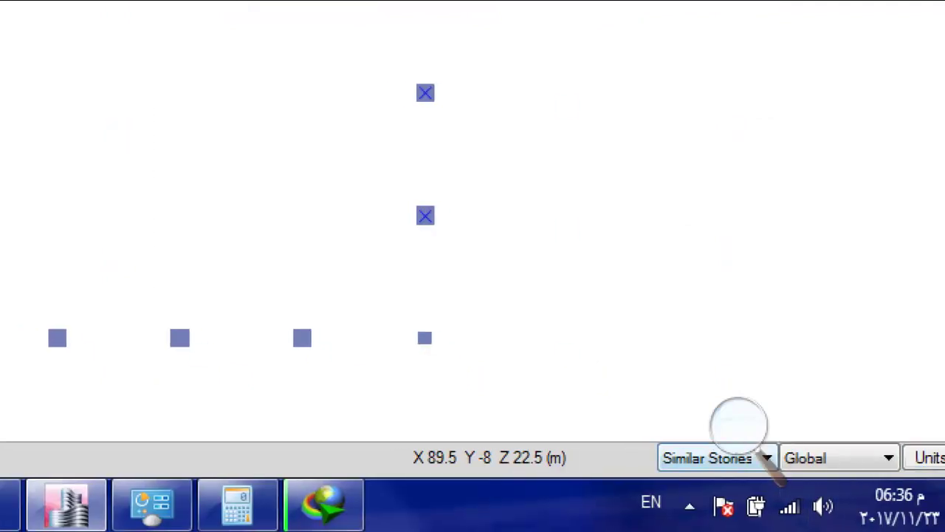
{"action": "left_click_drag", "start_coordinate": [691, 390], "coordinate": [224, 316]}
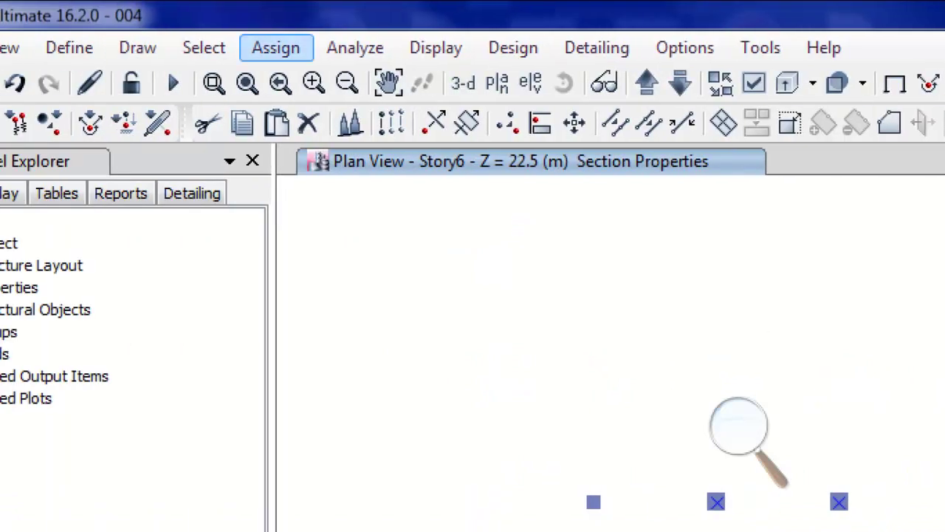
{"action": "left_click", "coordinate": [206, 47]}
{"action": "mouse_move", "coordinate": [248, 116]}
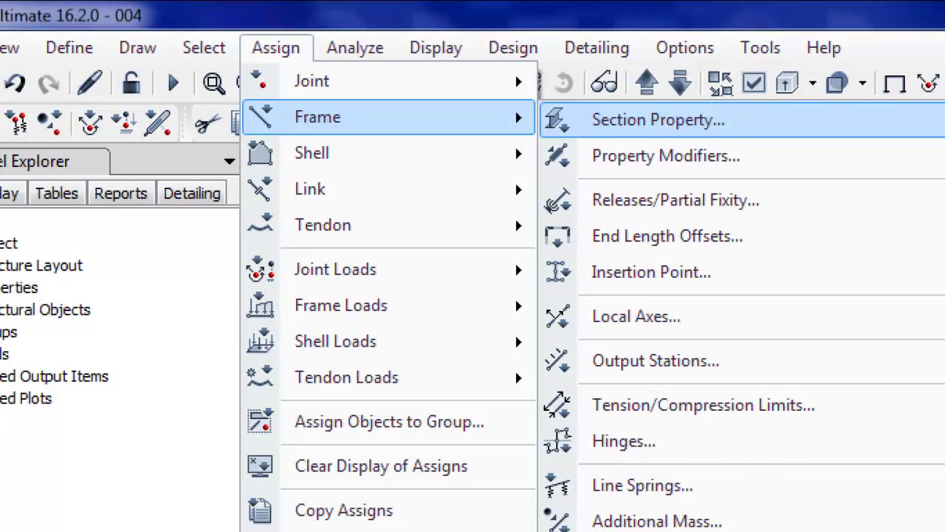
{"action": "left_click", "coordinate": [658, 119]}
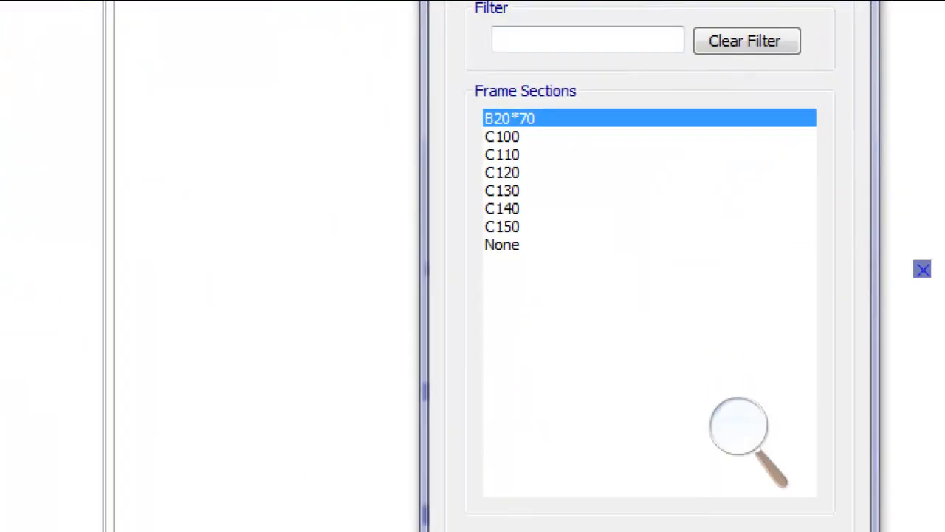
{"action": "left_click", "coordinate": [502, 208]}
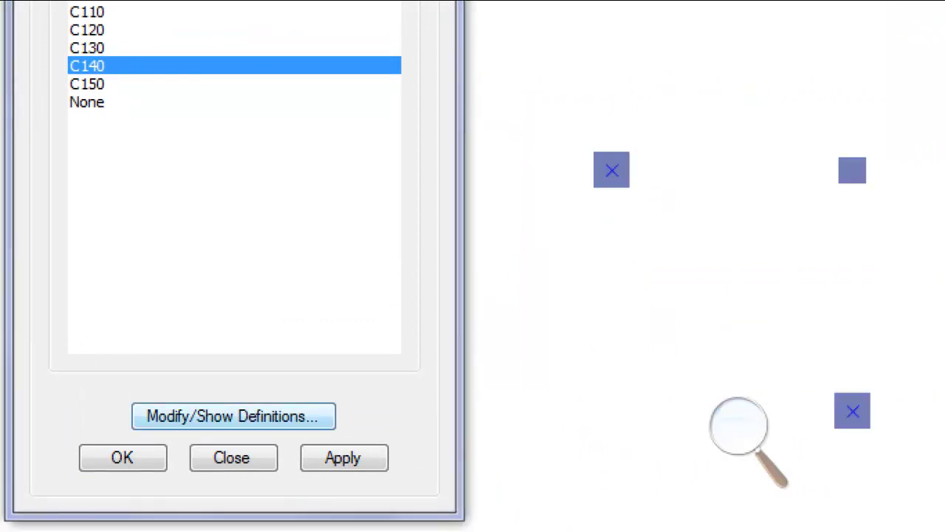
{"action": "left_click", "coordinate": [344, 458]}
{"action": "key", "text": "Return"}
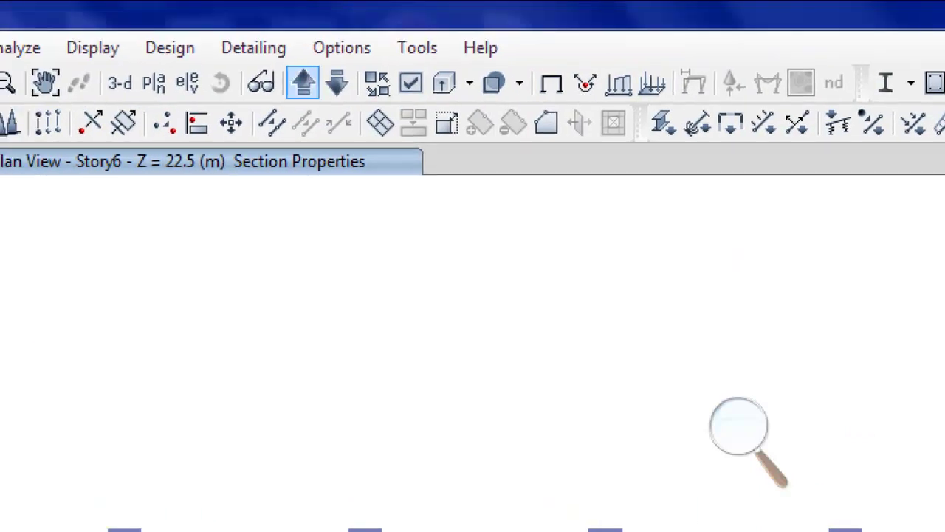
Move the plan view up to Story11
{"action": "left_click", "coordinate": [303, 83]}
{"action": "left_click", "coordinate": [303, 82]}
{"action": "left_click", "coordinate": [303, 83]}
{"action": "left_click", "coordinate": [303, 83]}
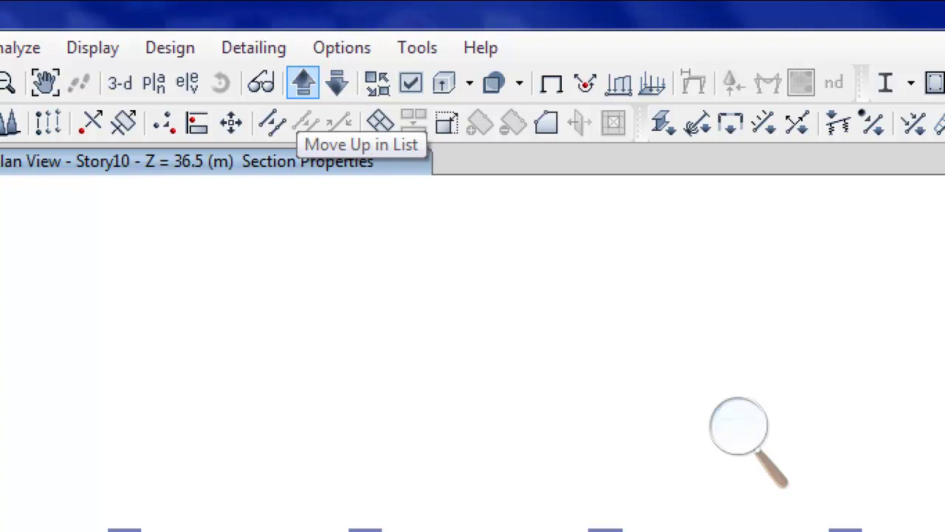
{"action": "left_click", "coordinate": [302, 82]}
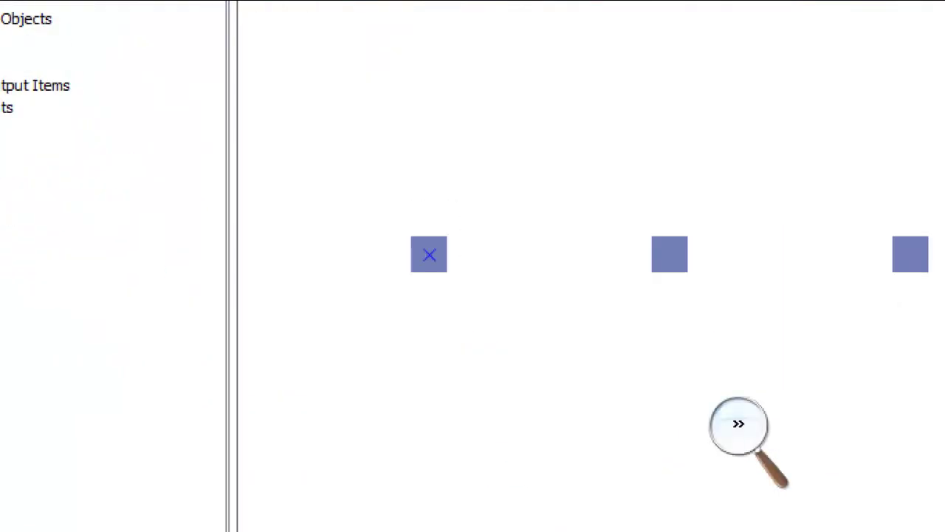
Assign frame section C100 to the corner columns of Story11 and its similar stories
{"action": "left_click", "coordinate": [620, 362]}
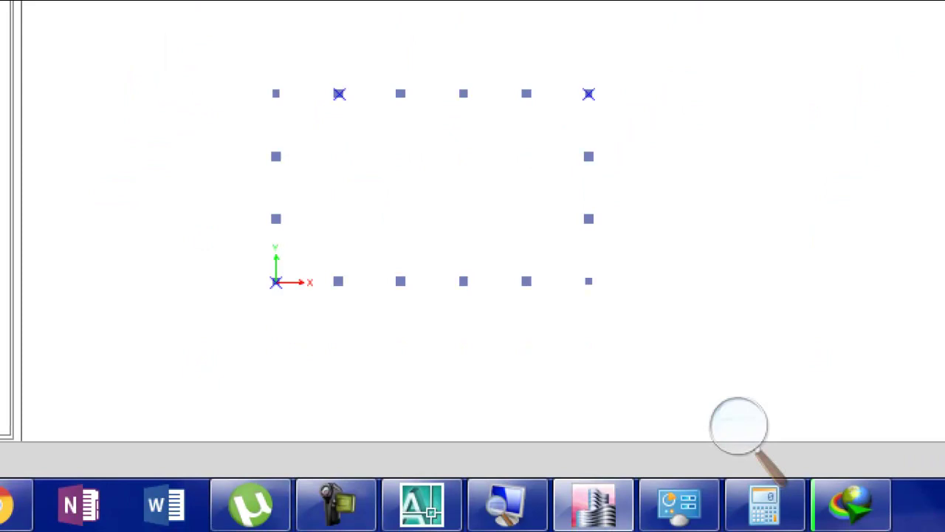
{"action": "left_click_drag", "start_coordinate": [644, 265], "coordinate": [559, 313]}
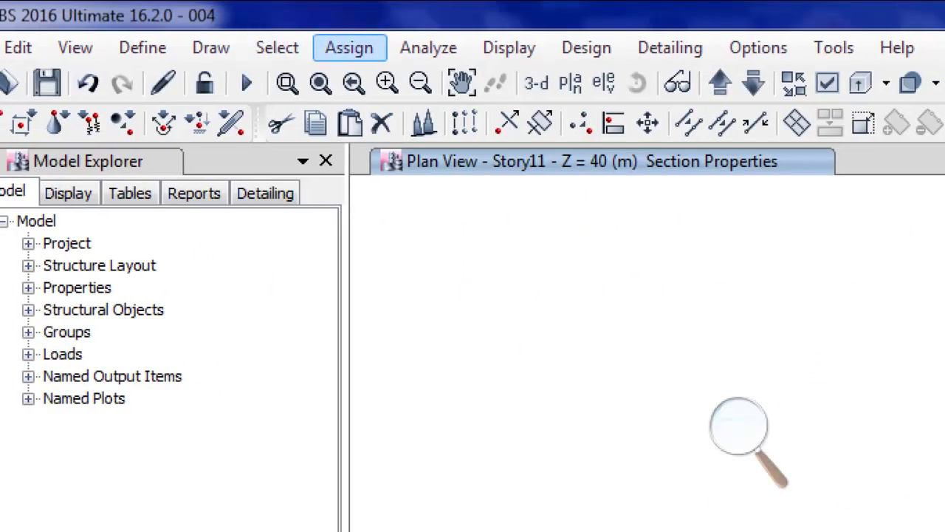
{"action": "left_click", "coordinate": [350, 48]}
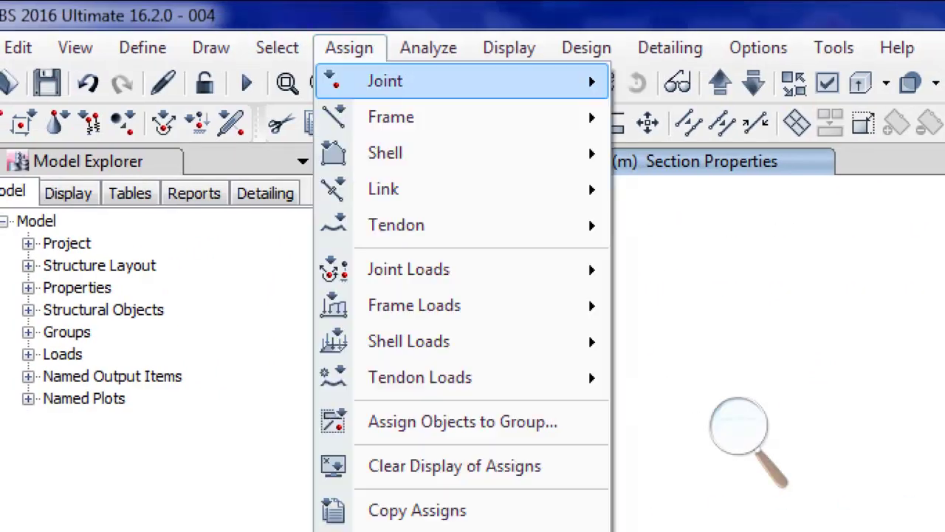
{"action": "mouse_move", "coordinate": [392, 117]}
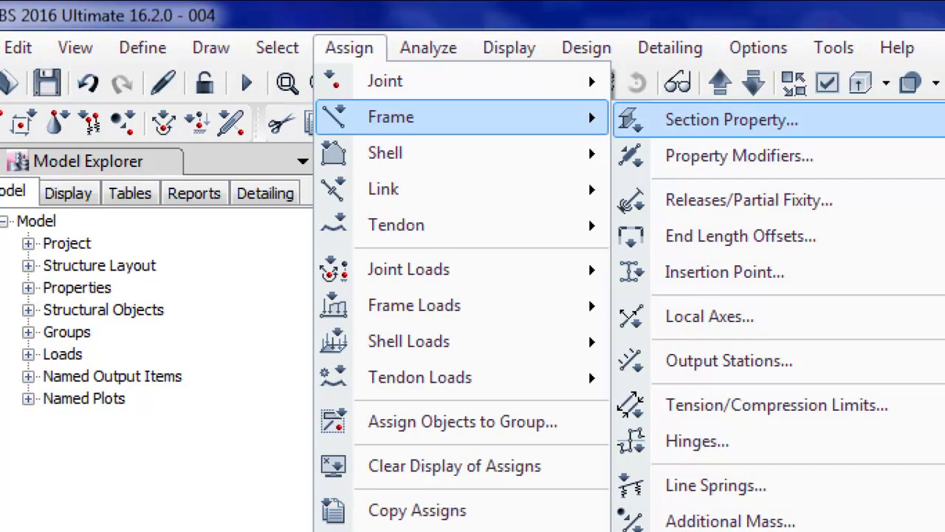
{"action": "left_click", "coordinate": [732, 119]}
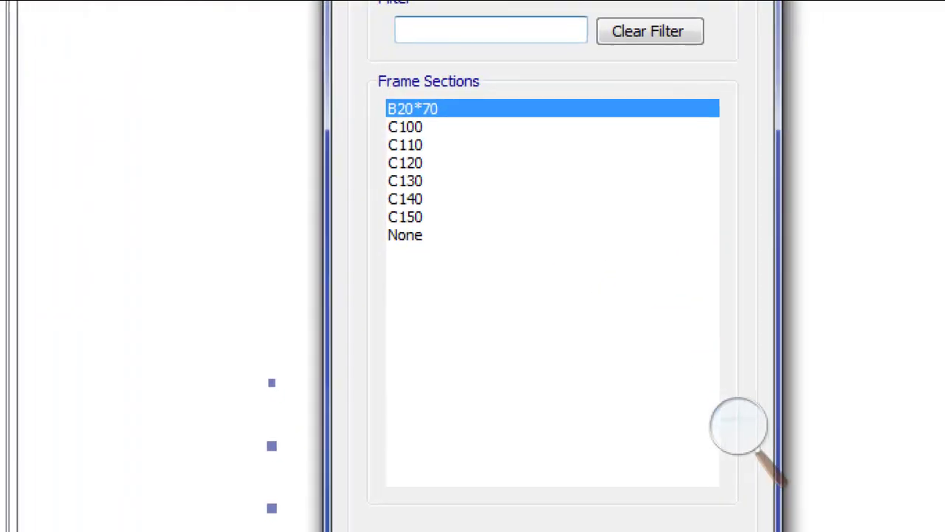
{"action": "left_click", "coordinate": [405, 145]}
{"action": "left_click", "coordinate": [404, 126]}
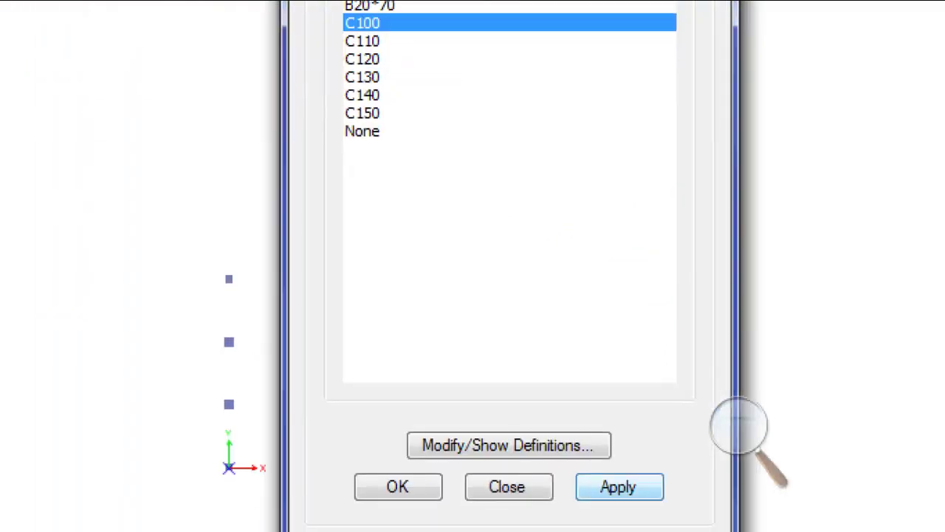
{"action": "left_click", "coordinate": [399, 486]}
Assign frame section C130 to all intermediate perimeter columns of Story11 and its similar stories
{"action": "left_click_drag", "start_coordinate": [407, 293], "coordinate": [283, 304]}
{"action": "left_click_drag", "start_coordinate": [567, 371], "coordinate": [276, 495]}
{"action": "left_click_drag", "start_coordinate": [262, 306], "coordinate": [197, 413]}
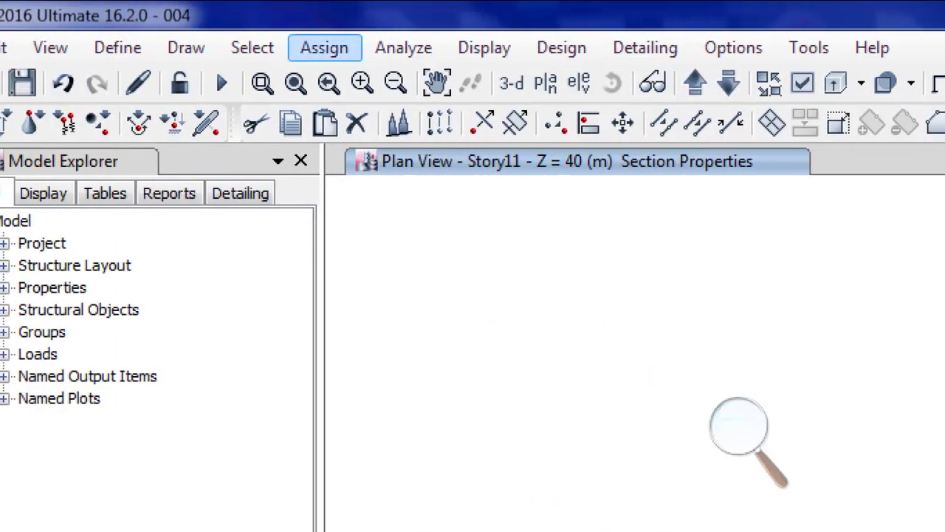
{"action": "left_click", "coordinate": [324, 47]}
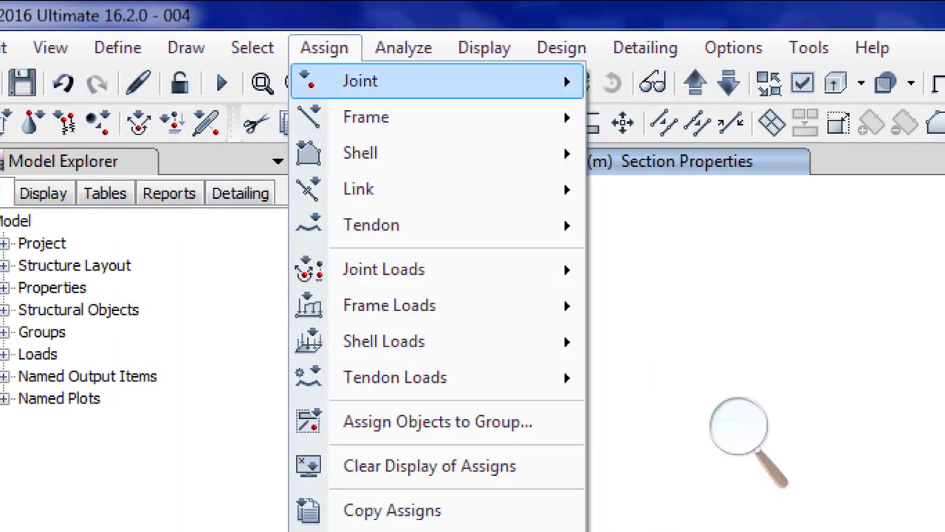
{"action": "mouse_move", "coordinate": [355, 117]}
{"action": "left_click", "coordinate": [717, 155]}
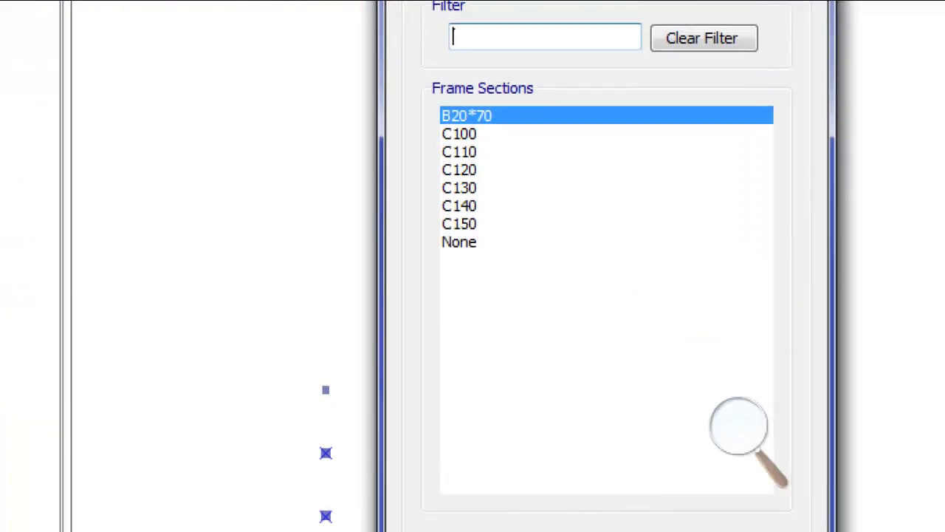
{"action": "left_click", "coordinate": [458, 188]}
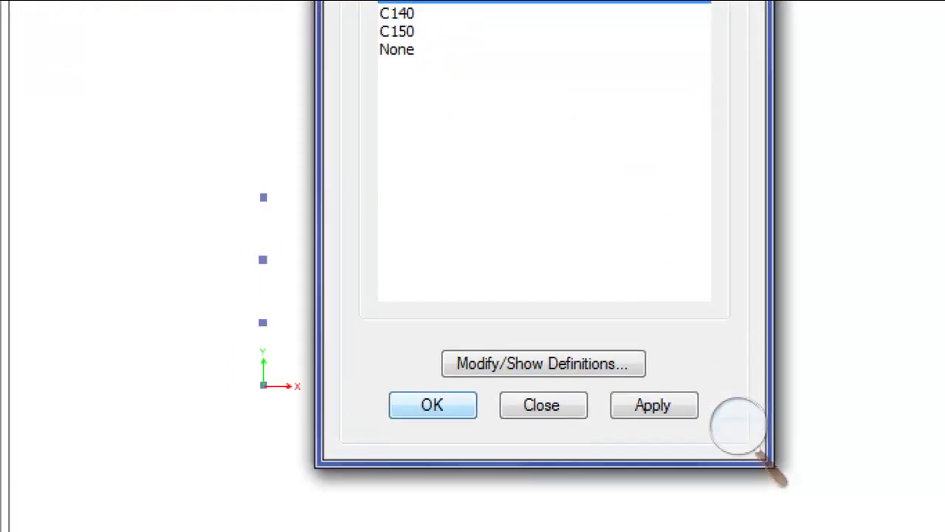
{"action": "left_click", "coordinate": [432, 405]}
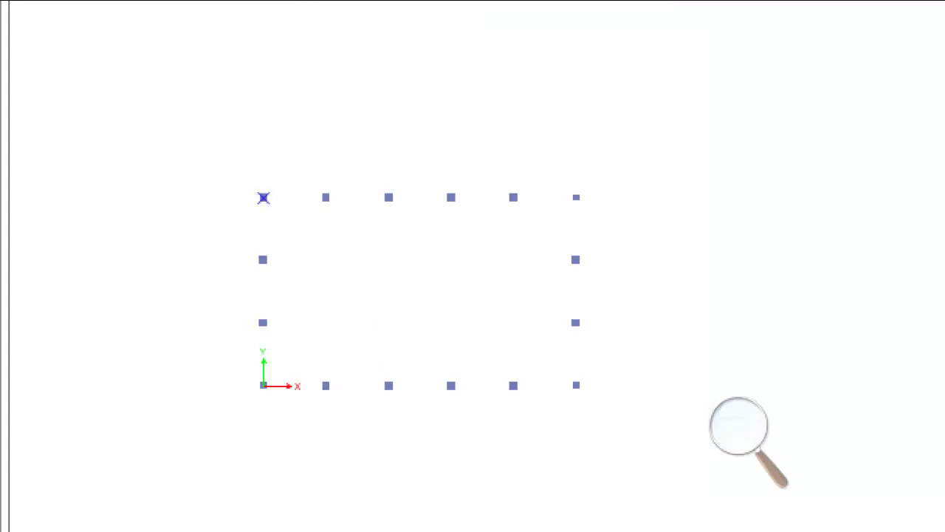
Assign frame section C100 to the remaining Story11 corner column, directly across the plan in Y from the origin corner
{"action": "left_click", "coordinate": [213, 29]}
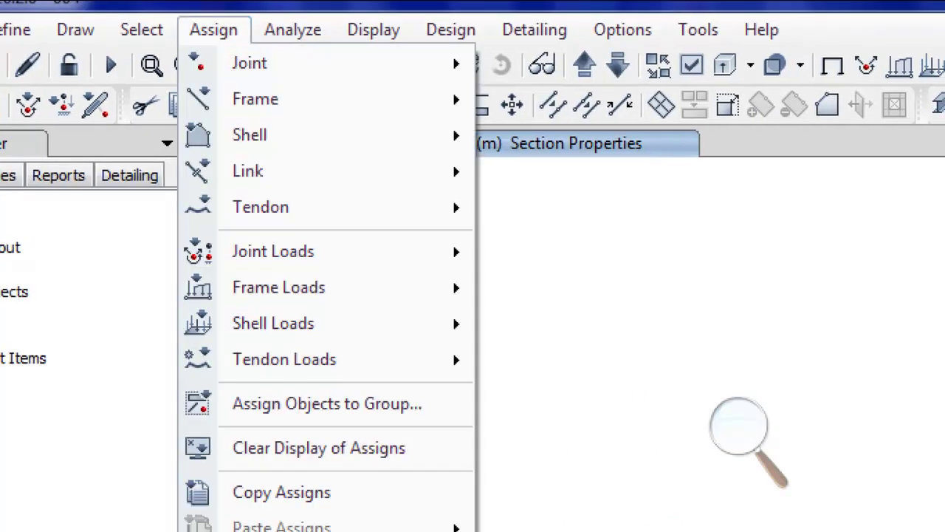
{"action": "mouse_move", "coordinate": [256, 99]}
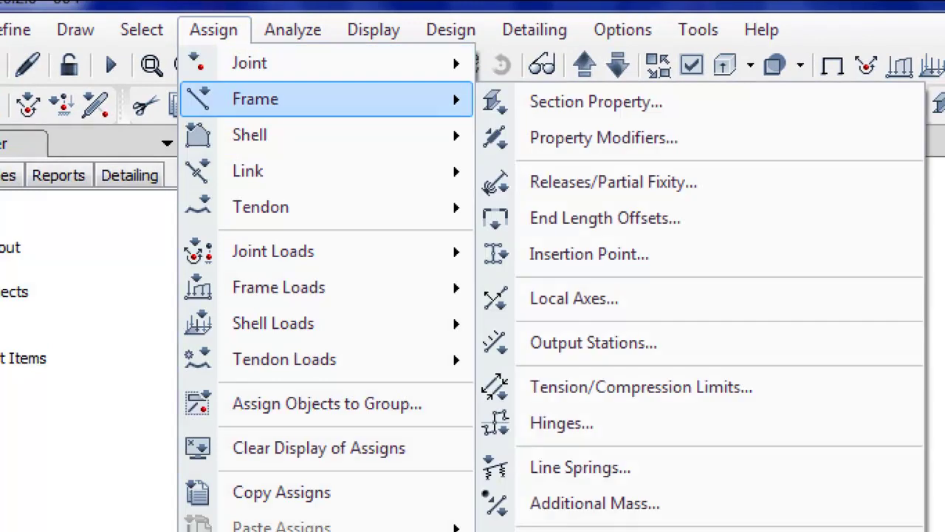
{"action": "left_click", "coordinate": [590, 99]}
{"action": "left_click", "coordinate": [601, 350]}
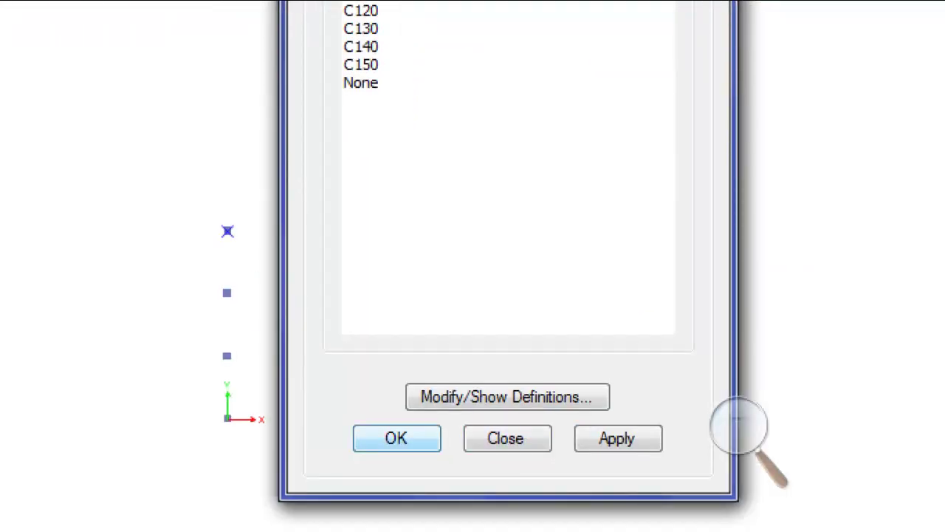
{"action": "left_click", "coordinate": [617, 438]}
{"action": "left_click", "coordinate": [396, 438]}
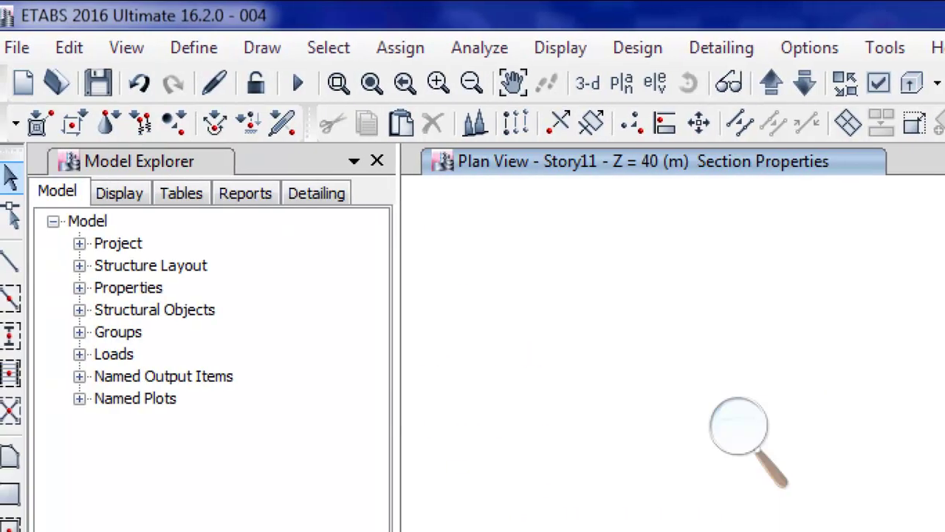
Move the plan view up to Story16
{"action": "left_click", "coordinate": [771, 82]}
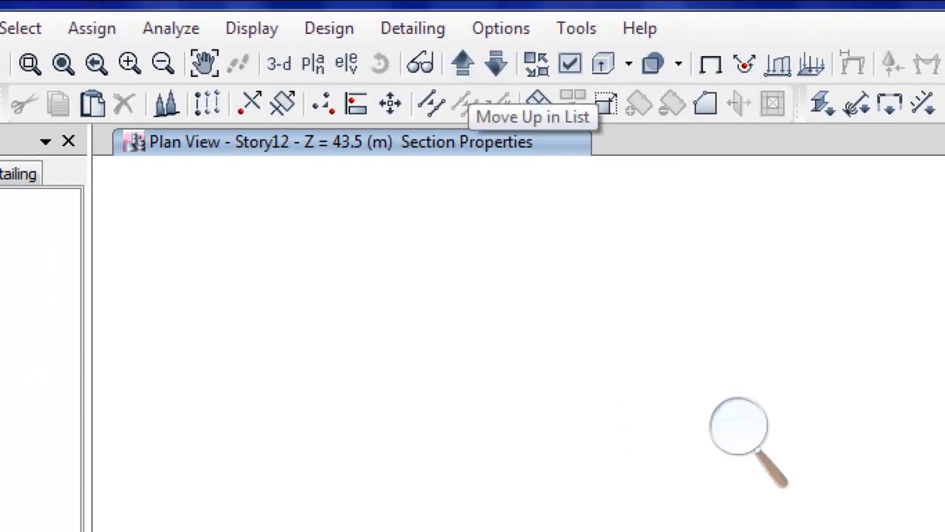
{"action": "left_click", "coordinate": [463, 64]}
{"action": "left_click", "coordinate": [463, 64]}
{"action": "left_click", "coordinate": [462, 63]}
{"action": "left_click", "coordinate": [462, 63]}
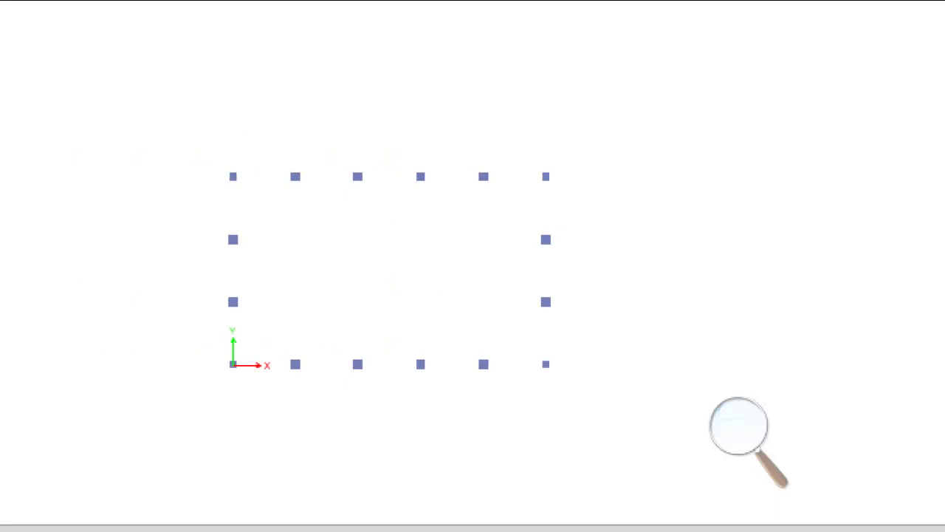
Assign frame section C120 to all intermediate perimeter columns of Story16 and its similar stories
{"action": "left_click_drag", "start_coordinate": [489, 148], "coordinate": [285, 196]}
{"action": "left_click_drag", "start_coordinate": [627, 230], "coordinate": [274, 424]}
{"action": "left_click_drag", "start_coordinate": [253, 239], "coordinate": [206, 312]}
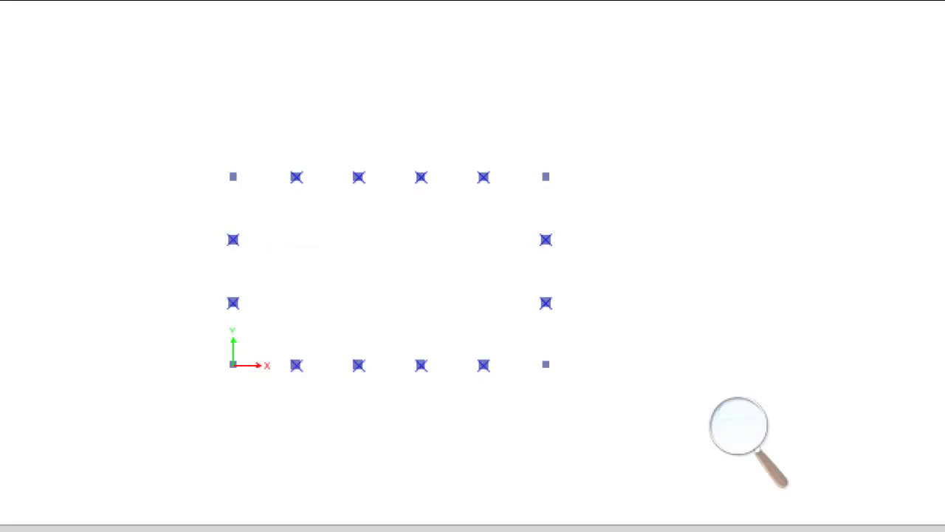
{"action": "left_click", "coordinate": [209, 47]}
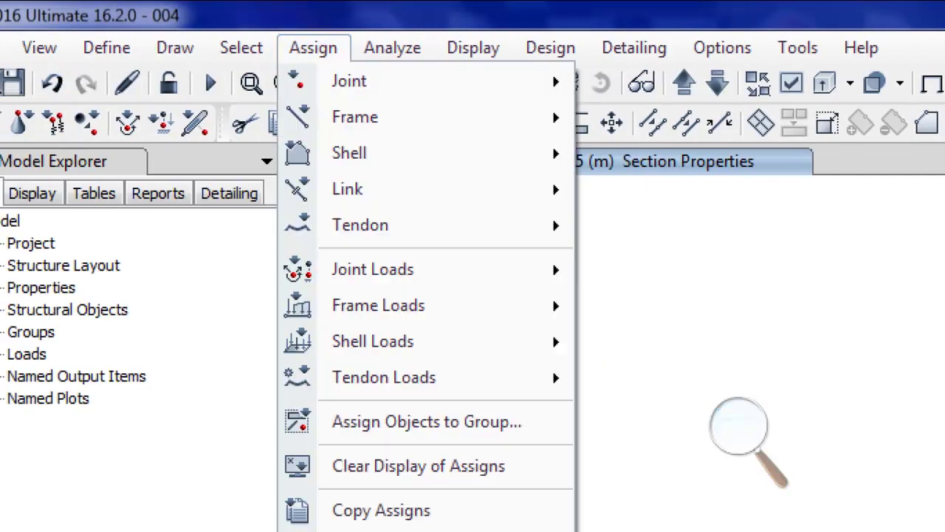
{"action": "mouse_move", "coordinate": [252, 116]}
{"action": "left_click", "coordinate": [695, 120]}
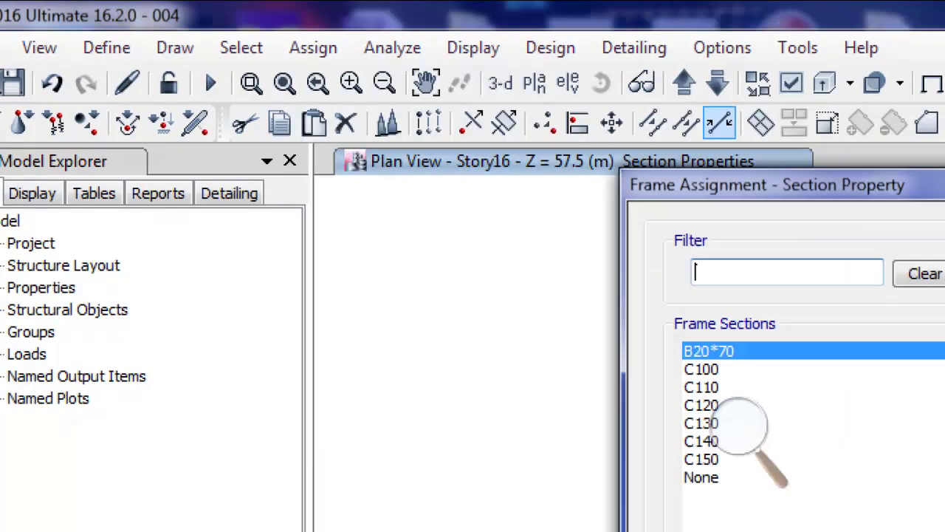
{"action": "left_click", "coordinate": [416, 118]}
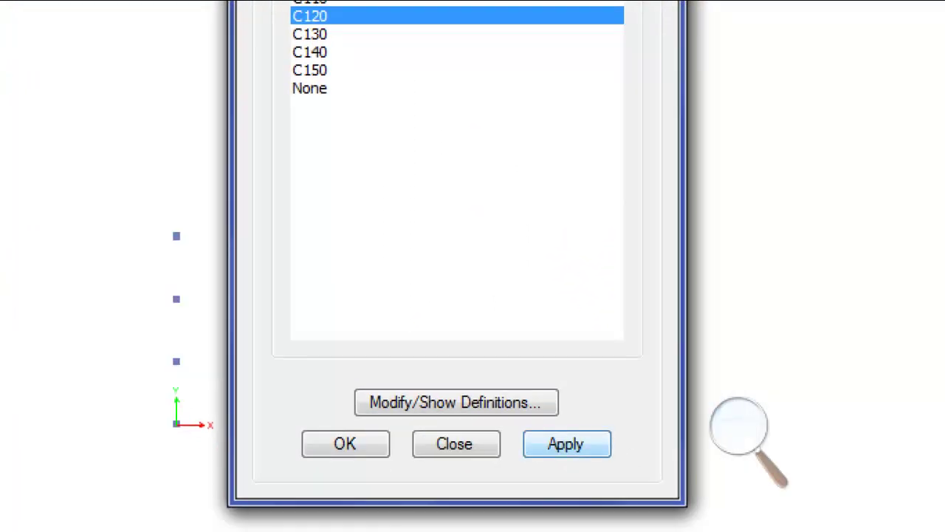
{"action": "left_click", "coordinate": [344, 443]}
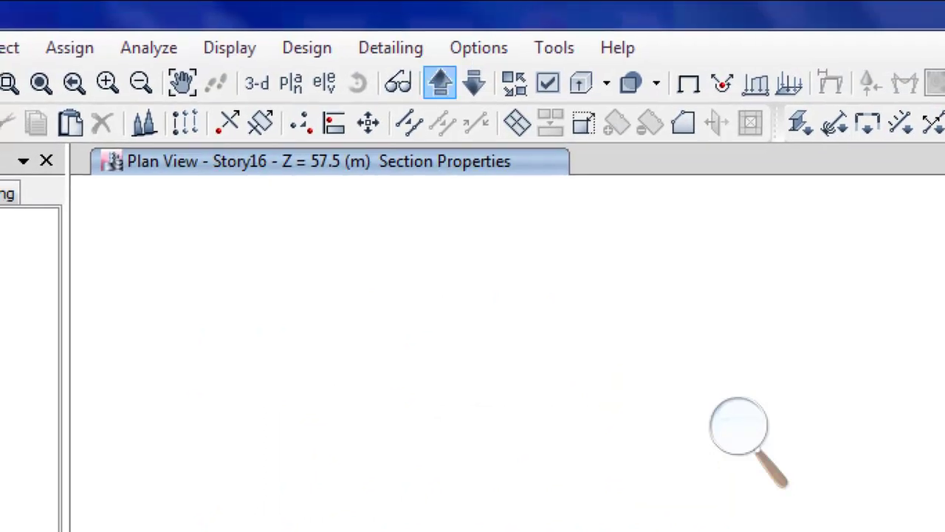
Move the plan view up to Story21
{"action": "left_click", "coordinate": [440, 82]}
{"action": "left_click", "coordinate": [440, 82]}
{"action": "left_click", "coordinate": [440, 82]}
{"action": "left_click", "coordinate": [440, 82]}
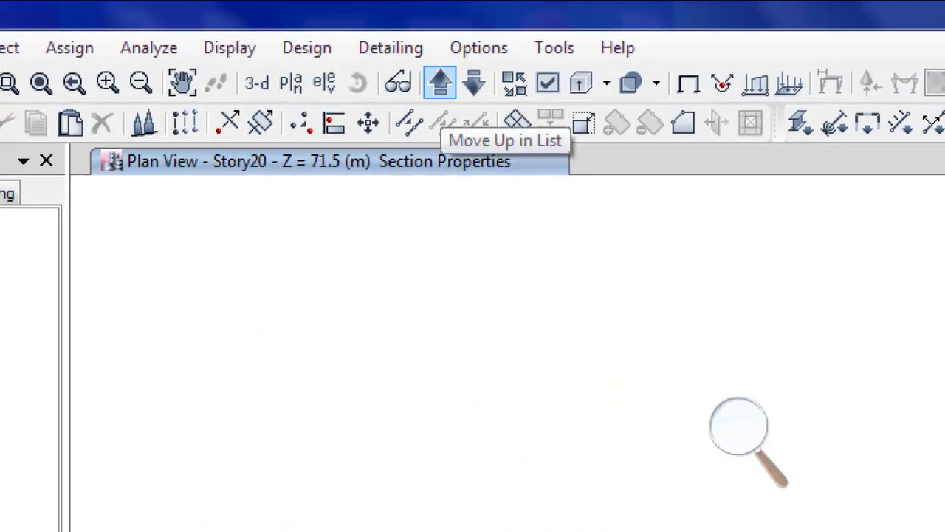
{"action": "left_click", "coordinate": [440, 82]}
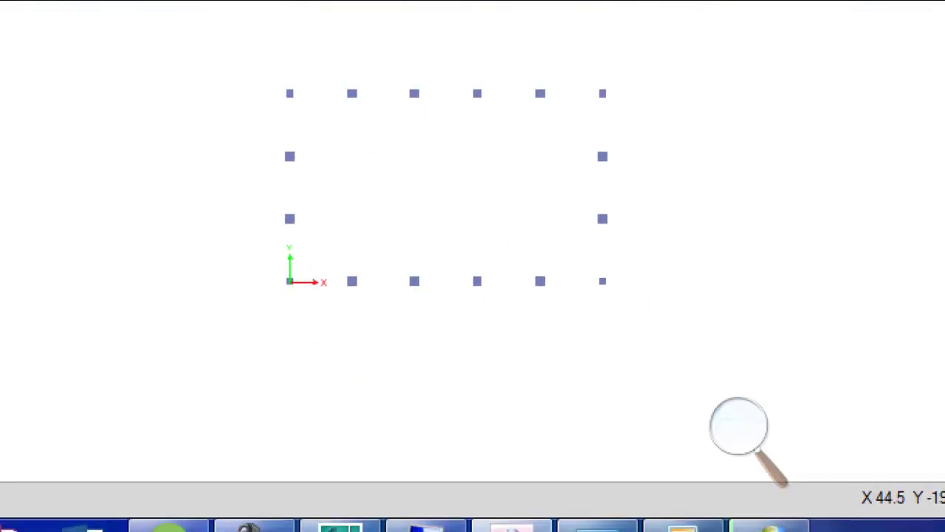
Assign frame section C110 to all intermediate perimeter columns of Story21 and its similar stories
{"action": "left_click_drag", "start_coordinate": [382, 48], "coordinate": [657, 259]}
{"action": "left_click_drag", "start_coordinate": [570, 238], "coordinate": [351, 347]}
{"action": "left_click_drag", "start_coordinate": [220, 158], "coordinate": [316, 213]}
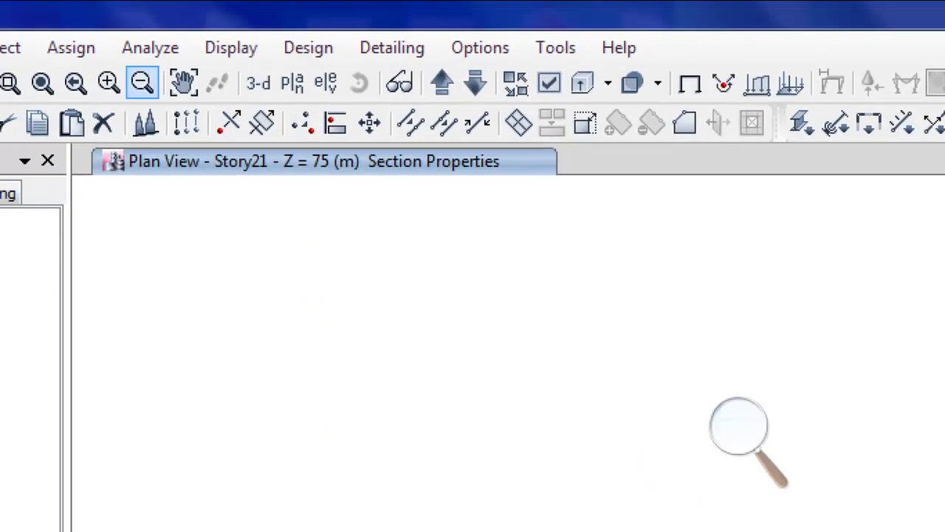
{"action": "left_click", "coordinate": [128, 47]}
{"action": "mouse_move", "coordinate": [169, 116]}
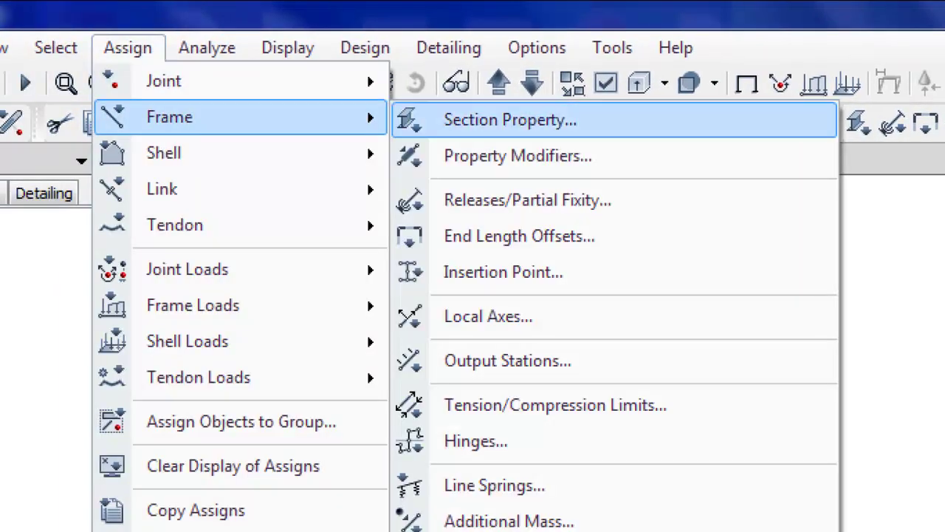
{"action": "left_click", "coordinate": [517, 118]}
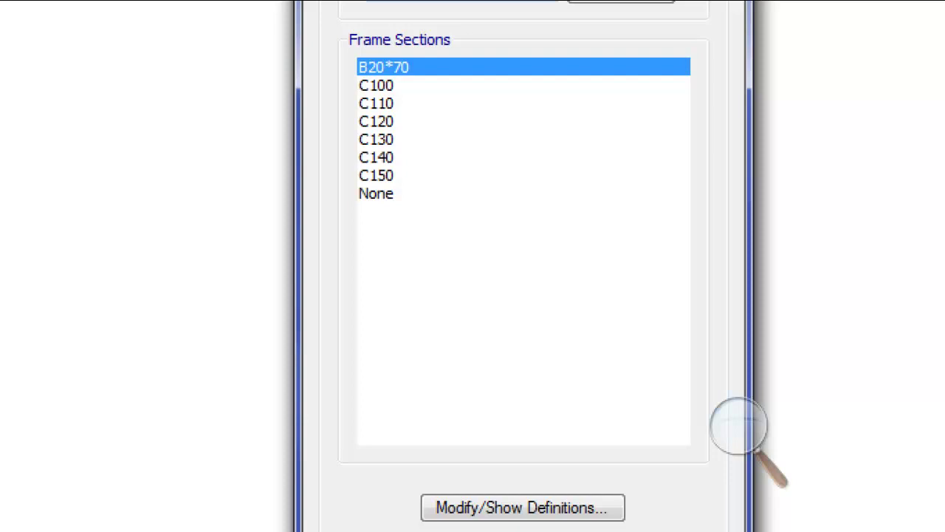
{"action": "left_click", "coordinate": [376, 103]}
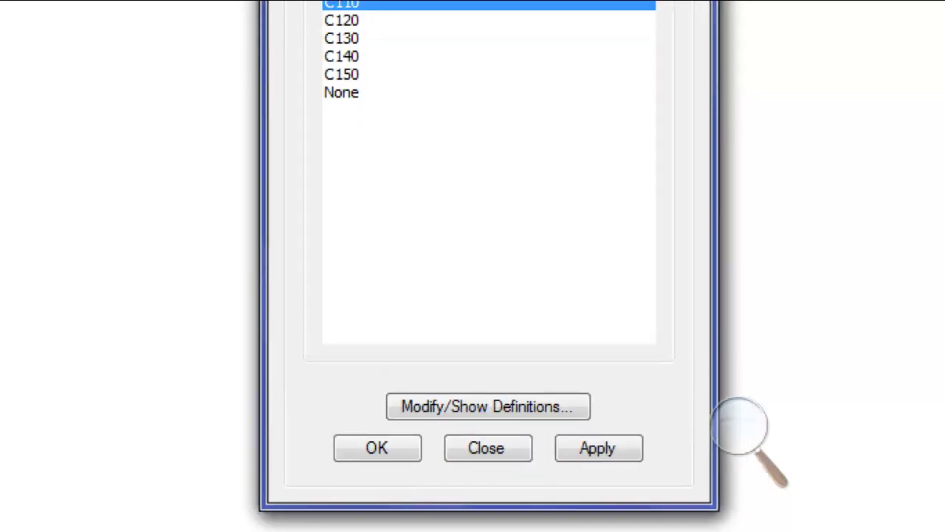
{"action": "key", "text": "Return"}
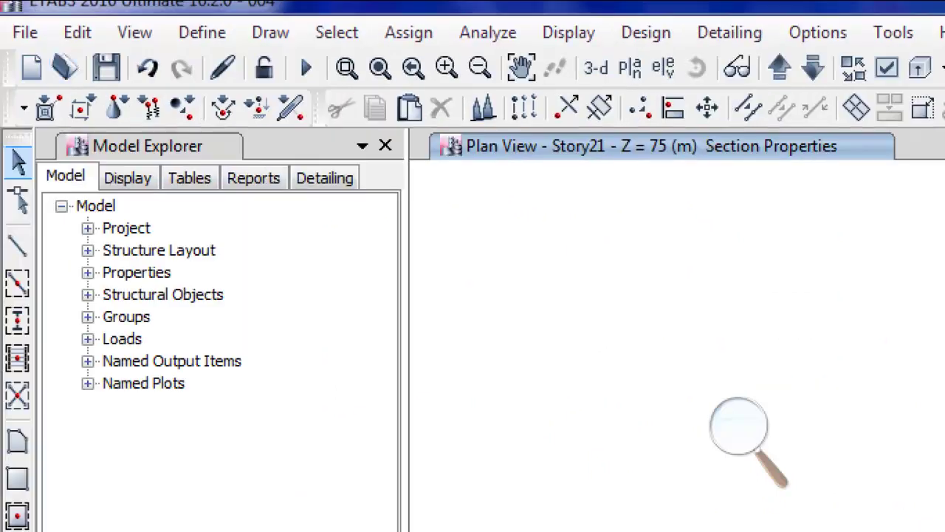
Run the analysis, then start the concrete frame design check with the model in 3-D view
{"action": "key", "text": "F5"}
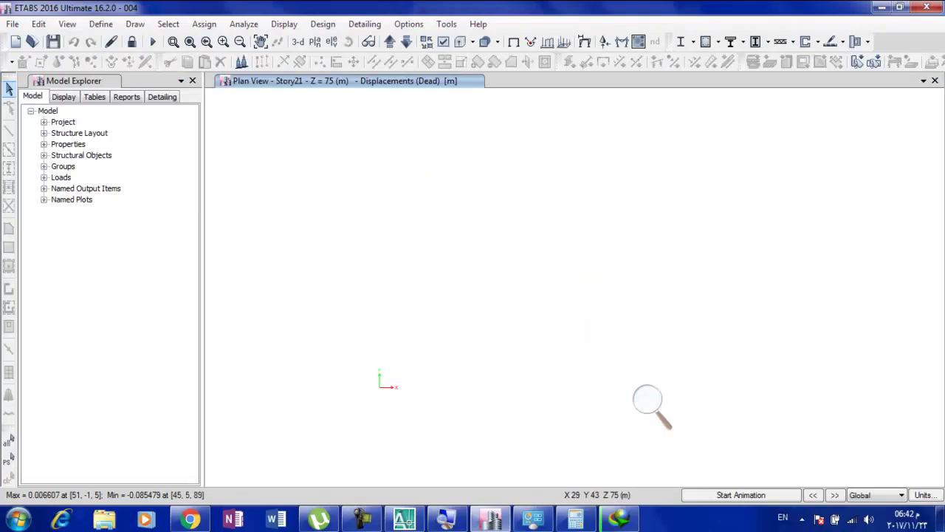
{"action": "left_click", "coordinate": [297, 41]}
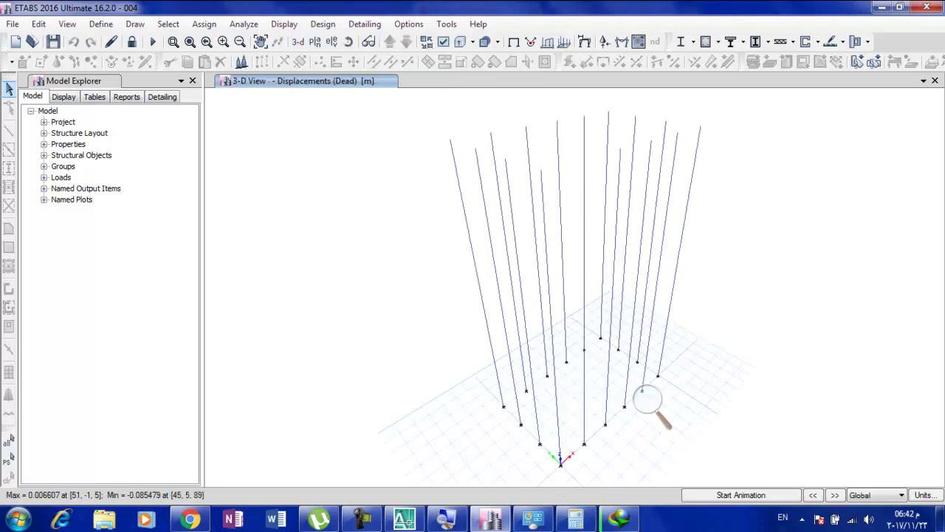
{"action": "left_click", "coordinate": [323, 23]}
{"action": "mouse_move", "coordinate": [375, 59]}
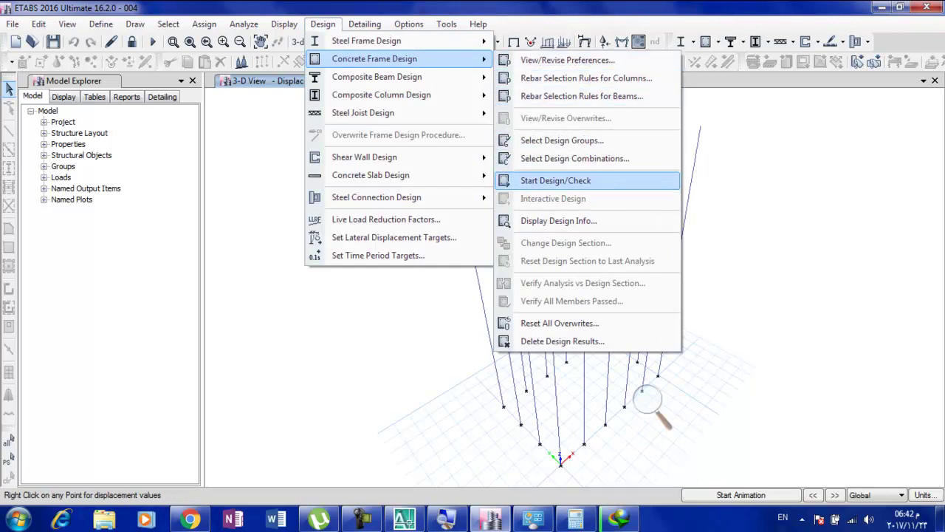
{"action": "key", "text": "Return"}
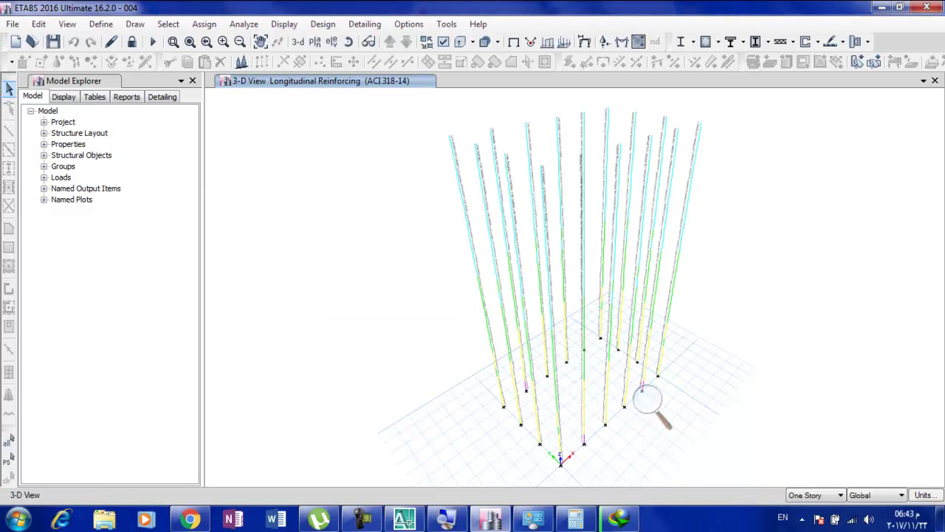
Examine the longitudinal reinforcement results along the perimeter columns in the 3-D view, from the upper stories to the base
{"action": "scroll", "coordinate": [647, 399], "scroll_direction": "up", "scroll_amount": 2}
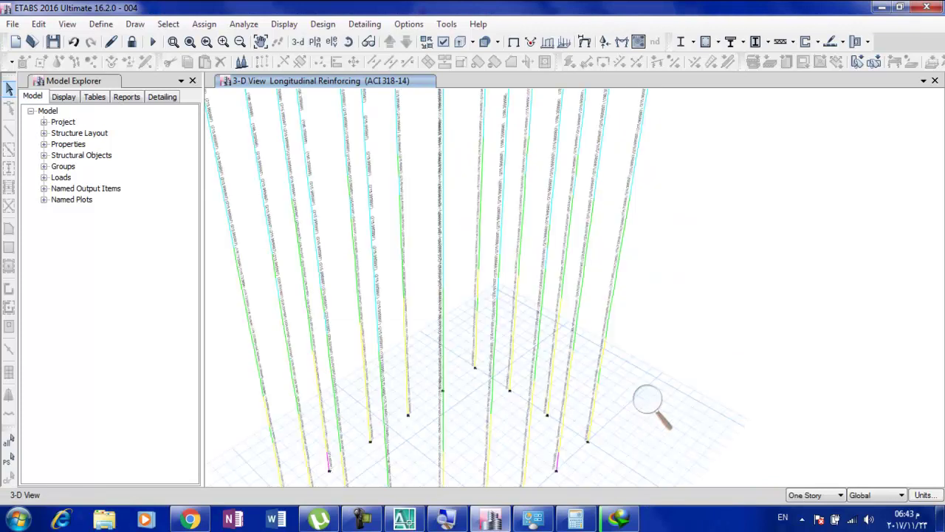
{"action": "scroll", "coordinate": [647, 399], "scroll_direction": "up", "scroll_amount": 1}
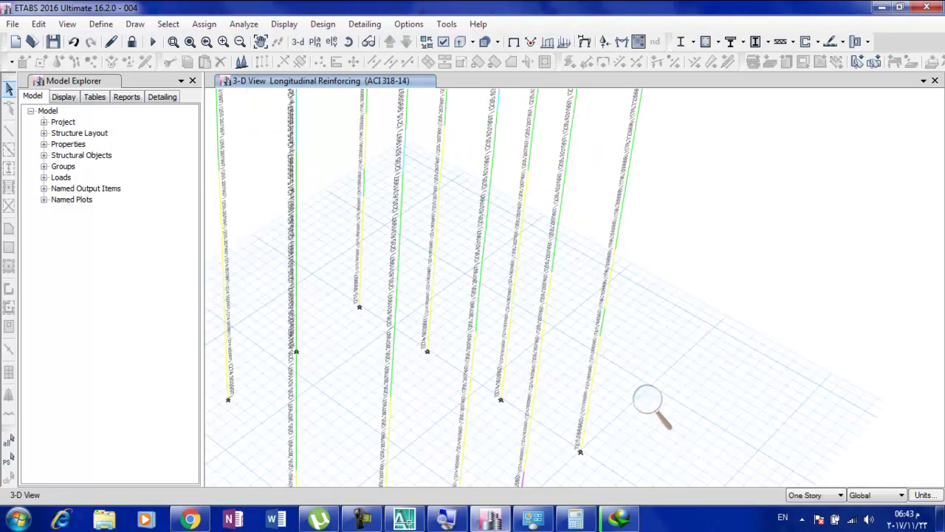
{"action": "scroll", "coordinate": [647, 399], "scroll_direction": "up", "scroll_amount": 2}
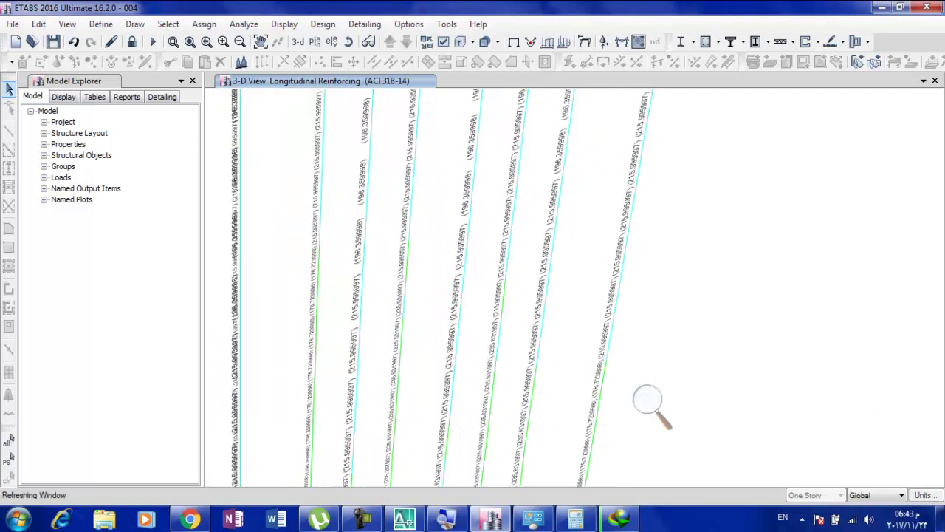
{"action": "scroll", "coordinate": [648, 399], "scroll_direction": "up", "scroll_amount": 1}
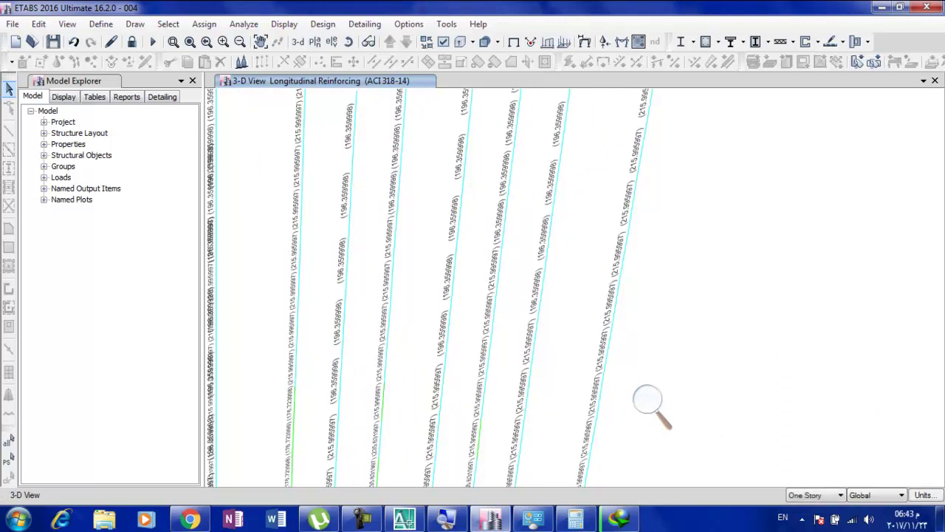
{"action": "scroll", "coordinate": [647, 400], "scroll_direction": "down", "scroll_amount": 2}
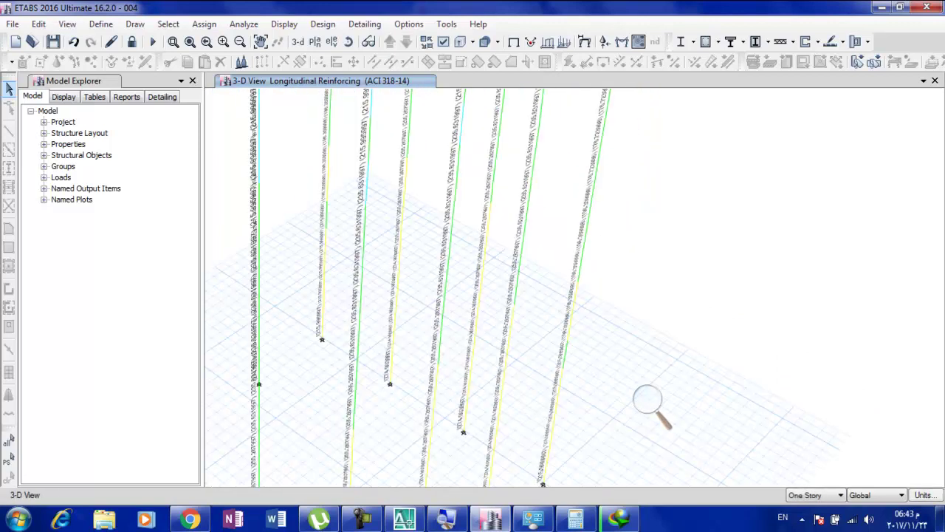
{"action": "scroll", "coordinate": [648, 399], "scroll_direction": "up", "scroll_amount": 1}
{"action": "scroll", "coordinate": [647, 400], "scroll_direction": "up", "scroll_amount": 1}
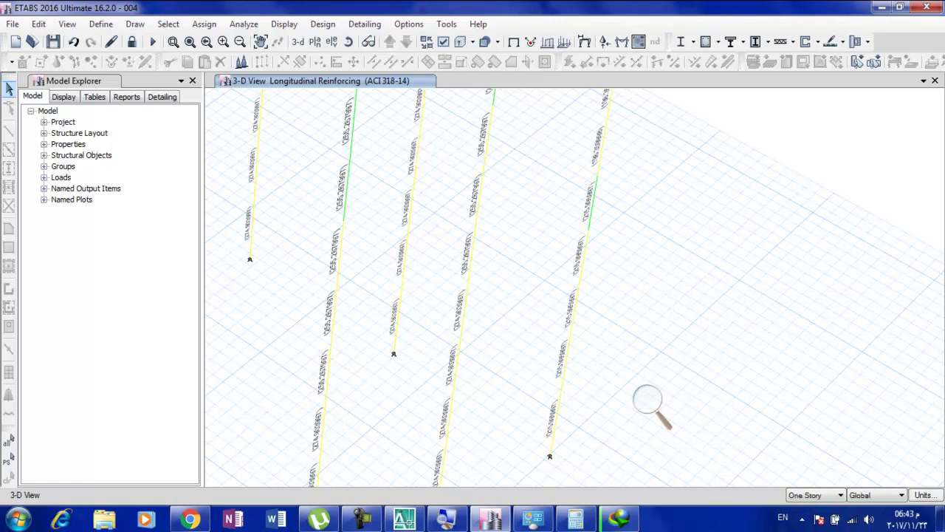
{"action": "scroll", "coordinate": [648, 400], "scroll_direction": "up", "scroll_amount": 1}
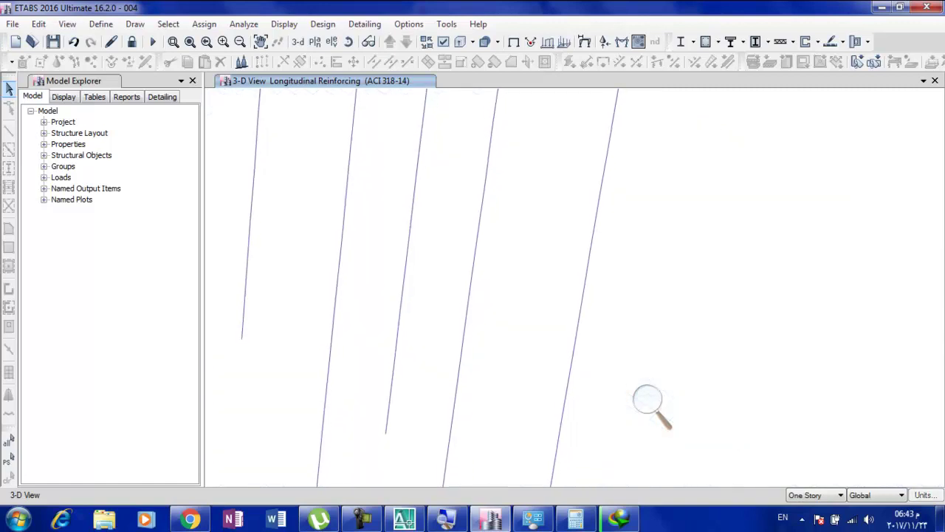
{"action": "scroll", "coordinate": [647, 400], "scroll_direction": "down", "scroll_amount": 2}
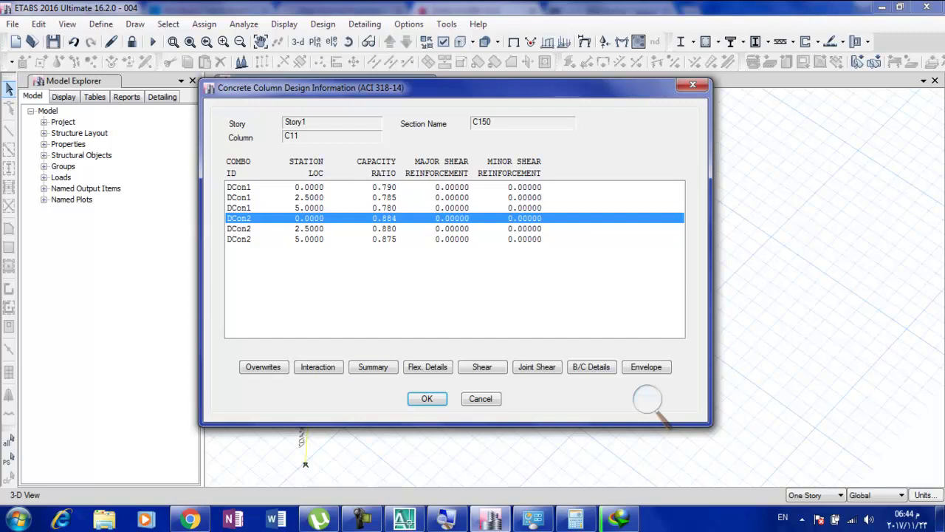
Review the concrete design summary of the Story1 column C11 for DCon2, covering section properties, axial and moment design, shear and joint checks
{"action": "left_click", "coordinate": [481, 399]}
{"action": "left_click", "coordinate": [373, 366]}
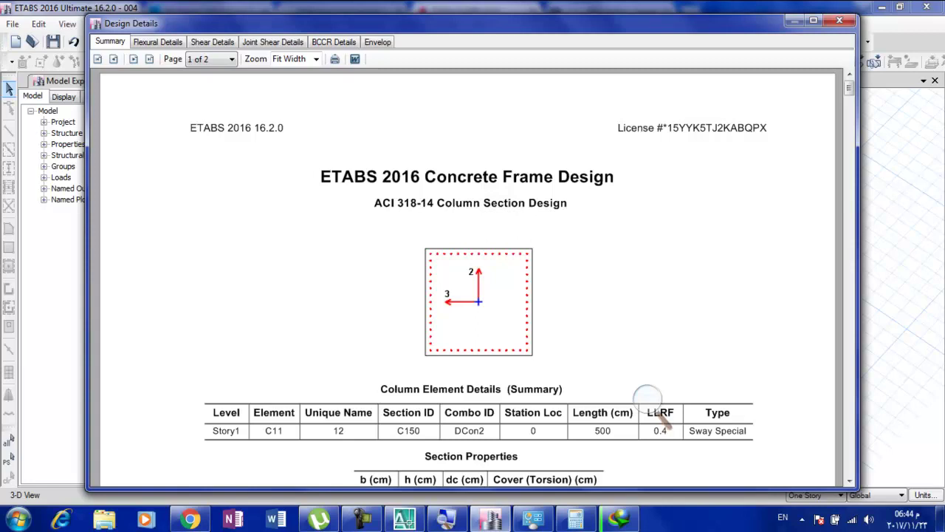
{"action": "scroll", "coordinate": [661, 419], "scroll_direction": "down", "scroll_amount": 3}
{"action": "scroll", "coordinate": [661, 419], "scroll_direction": "up", "scroll_amount": 3}
{"action": "scroll", "coordinate": [661, 419], "scroll_direction": "down", "scroll_amount": 3}
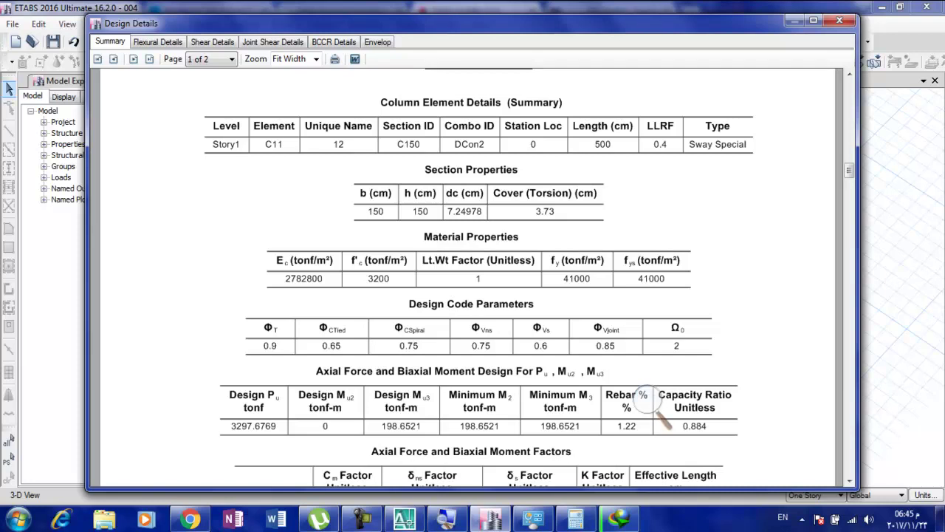
{"action": "scroll", "coordinate": [654, 398], "scroll_direction": "down", "scroll_amount": 2}
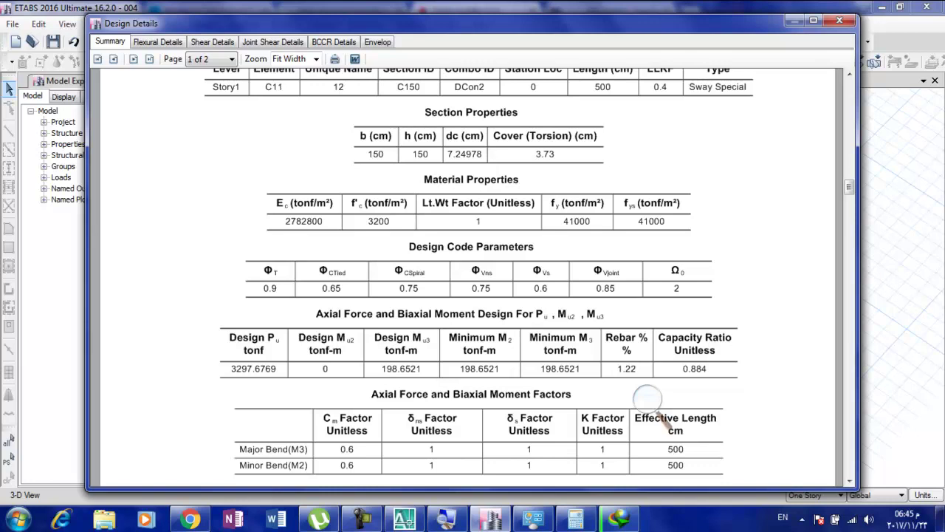
{"action": "scroll", "coordinate": [650, 403], "scroll_direction": "down", "scroll_amount": 2}
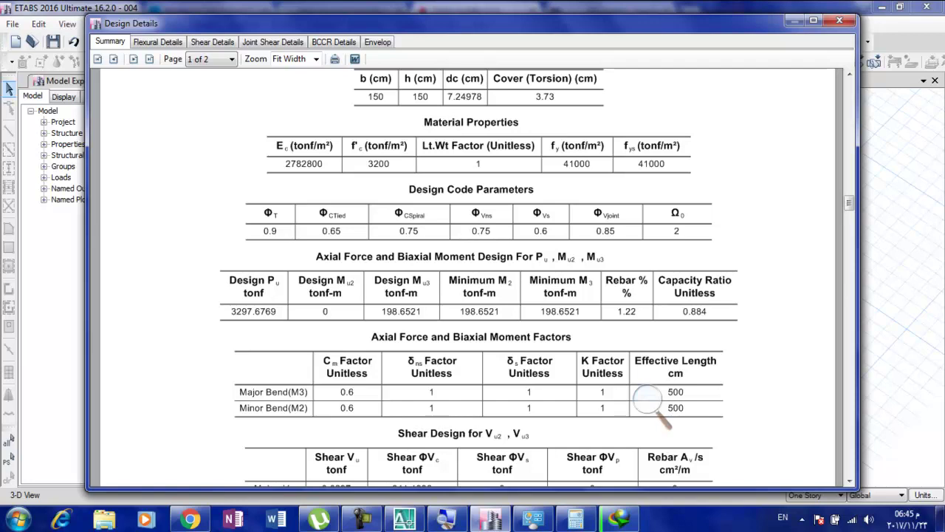
{"action": "scroll", "coordinate": [650, 403], "scroll_direction": "down", "scroll_amount": 2}
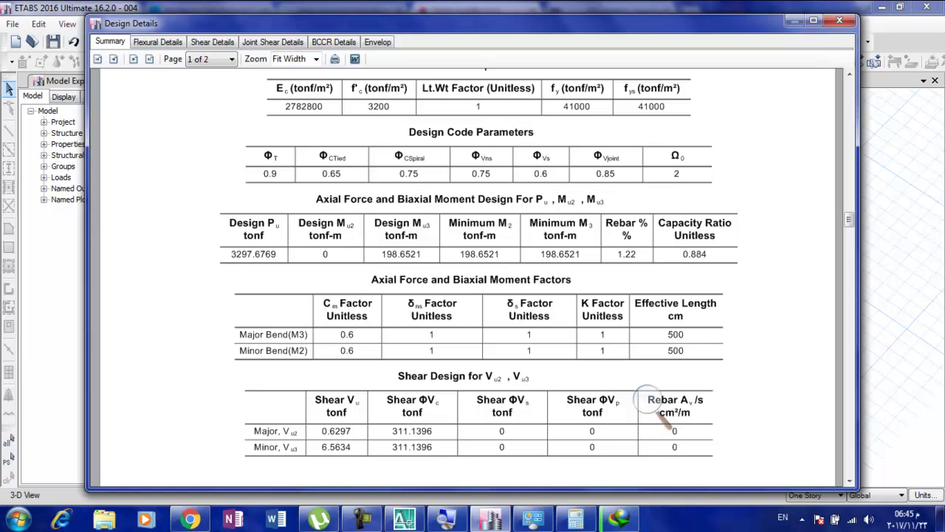
{"action": "scroll", "coordinate": [661, 413], "scroll_direction": "down", "scroll_amount": 8}
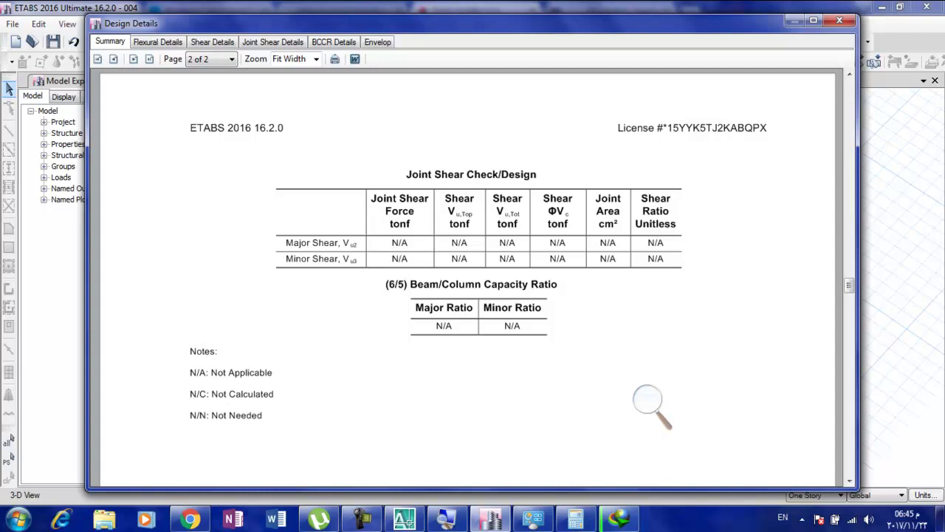
{"action": "scroll", "coordinate": [650, 402], "scroll_direction": "up", "scroll_amount": 8}
{"action": "scroll", "coordinate": [655, 402], "scroll_direction": "down", "scroll_amount": 3}
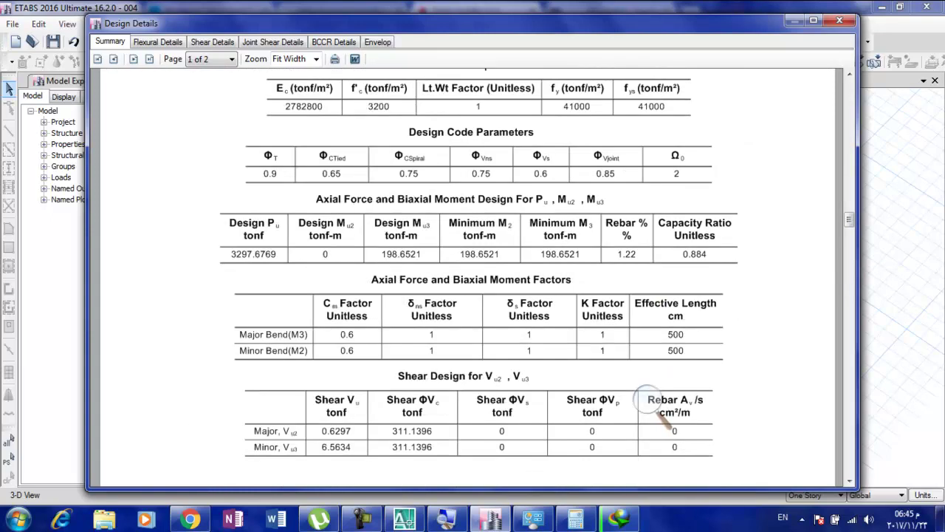
{"action": "scroll", "coordinate": [650, 403], "scroll_direction": "down", "scroll_amount": 8}
{"action": "scroll", "coordinate": [649, 403], "scroll_direction": "up", "scroll_amount": 8}
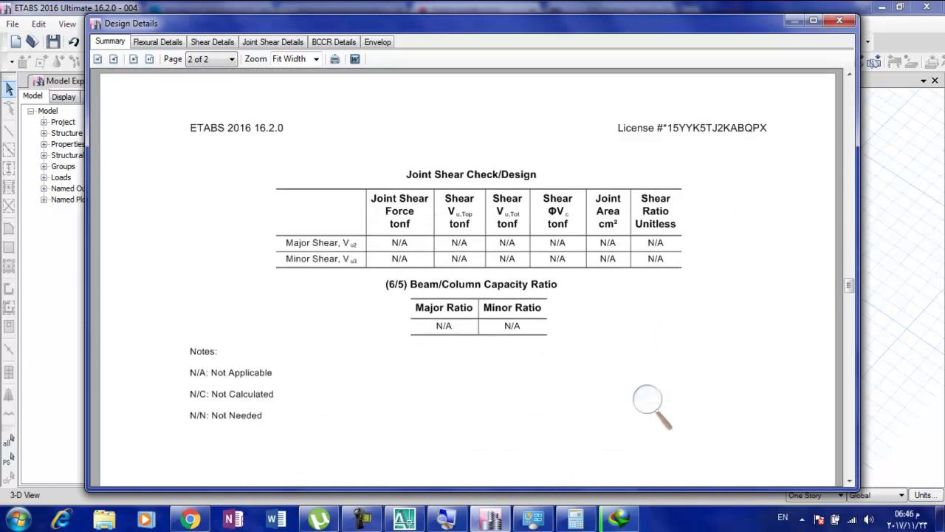
{"action": "scroll", "coordinate": [650, 403], "scroll_direction": "up", "scroll_amount": 2}
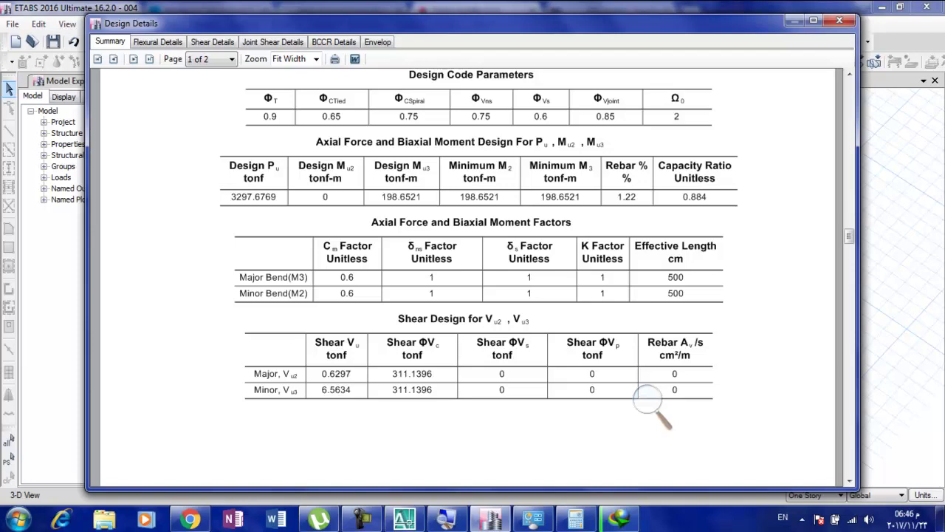
{"action": "key", "text": "alt+F4"}
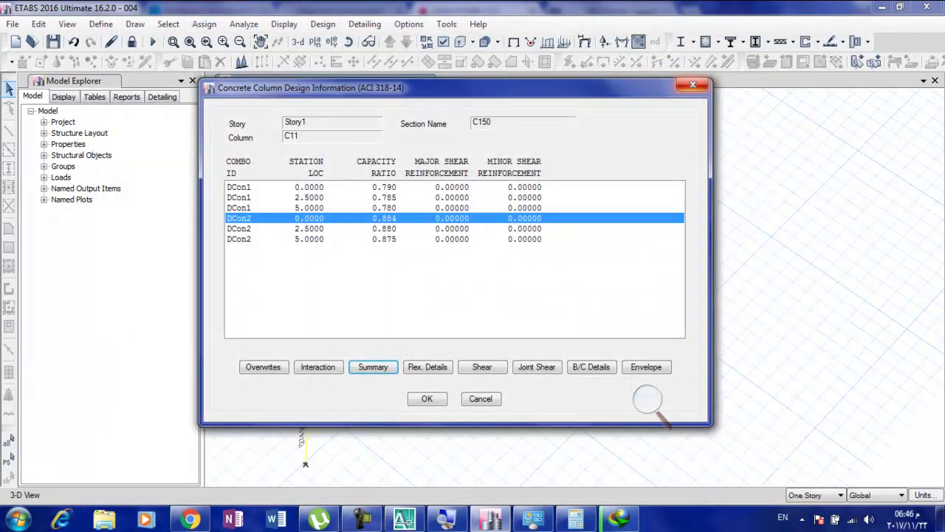
{"action": "key", "text": "Escape"}
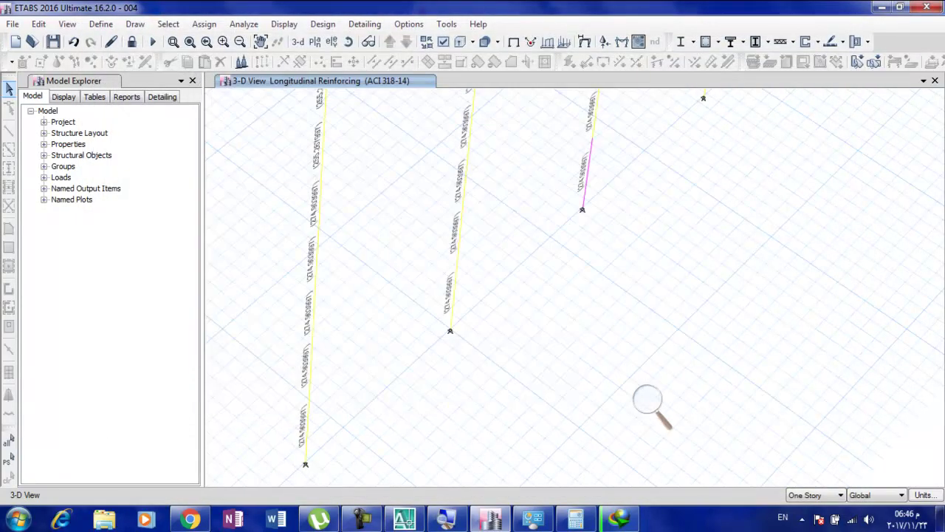
Switch to the plan view of the Base level and display all its support points, including the hidden interior ones
{"action": "scroll", "coordinate": [648, 402], "scroll_direction": "down", "scroll_amount": 5}
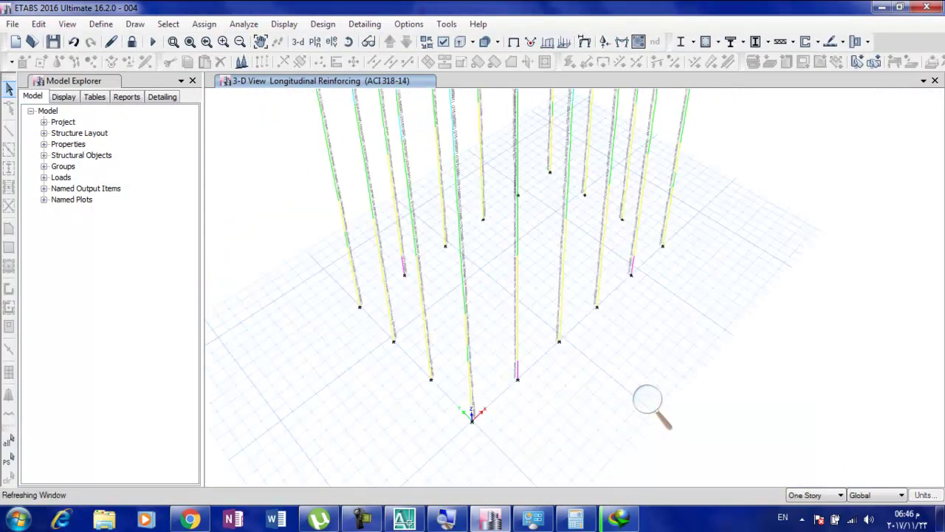
{"action": "left_click", "coordinate": [314, 42]}
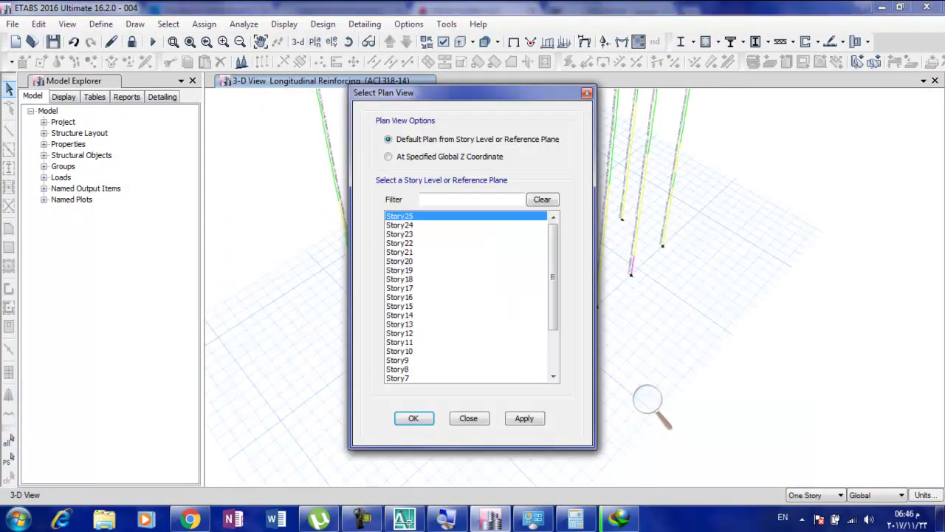
{"action": "scroll", "coordinate": [648, 402], "scroll_direction": "down", "scroll_amount": 3}
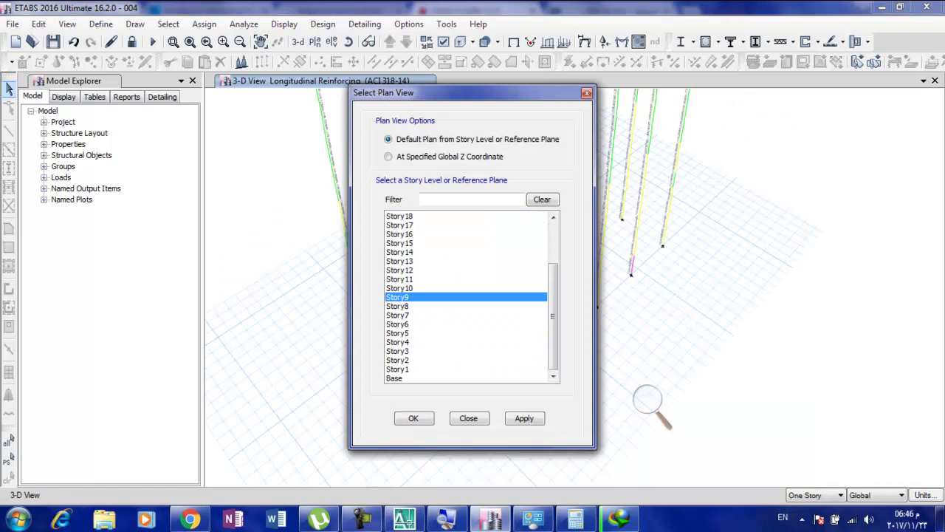
{"action": "key", "text": "End"}
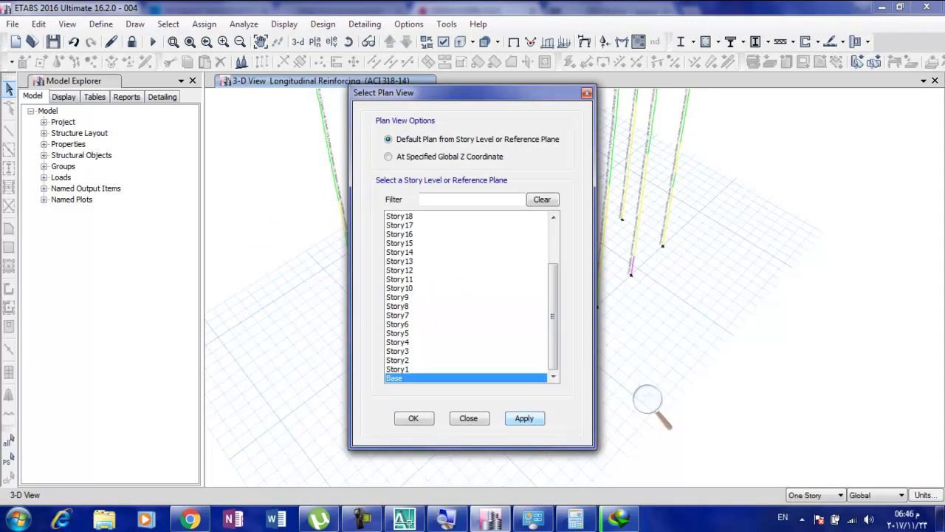
{"action": "key", "text": "Return"}
{"action": "key", "text": "Escape"}
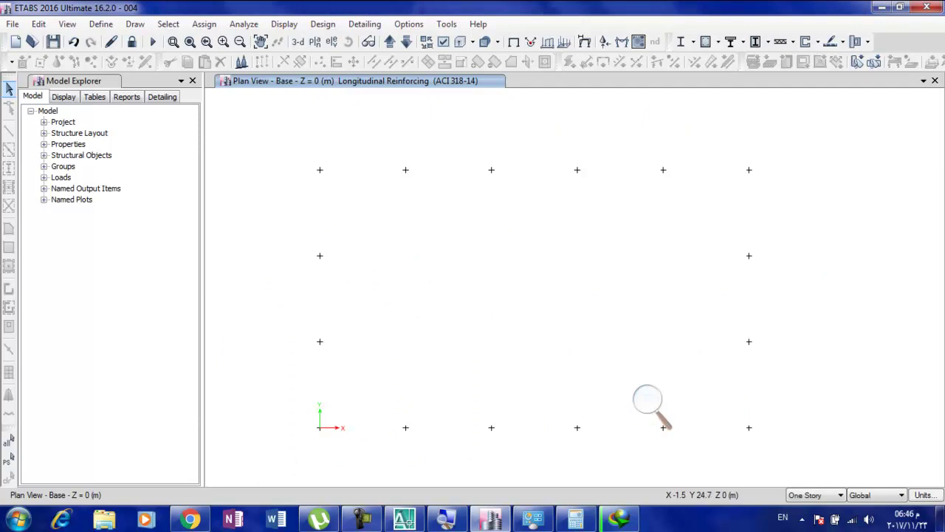
{"action": "right_click", "coordinate": [267, 197]}
{"action": "left_click", "coordinate": [341, 337]}
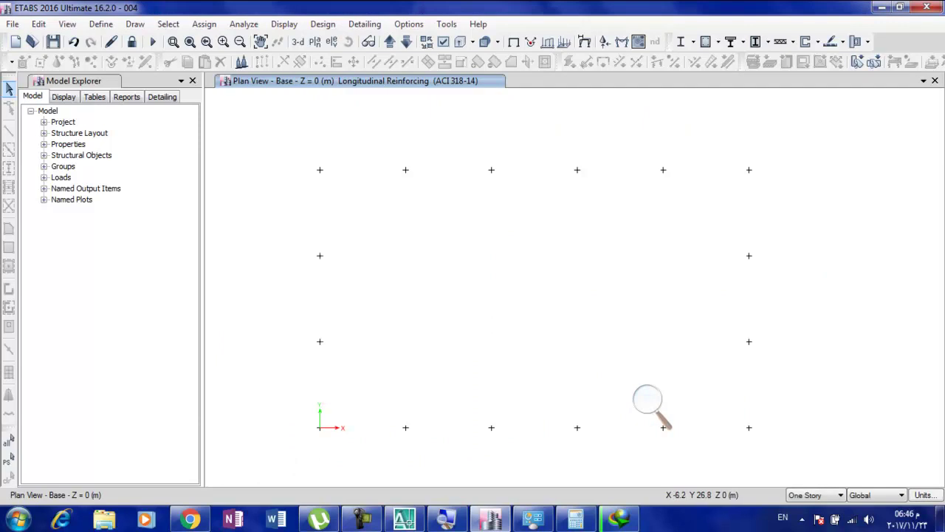
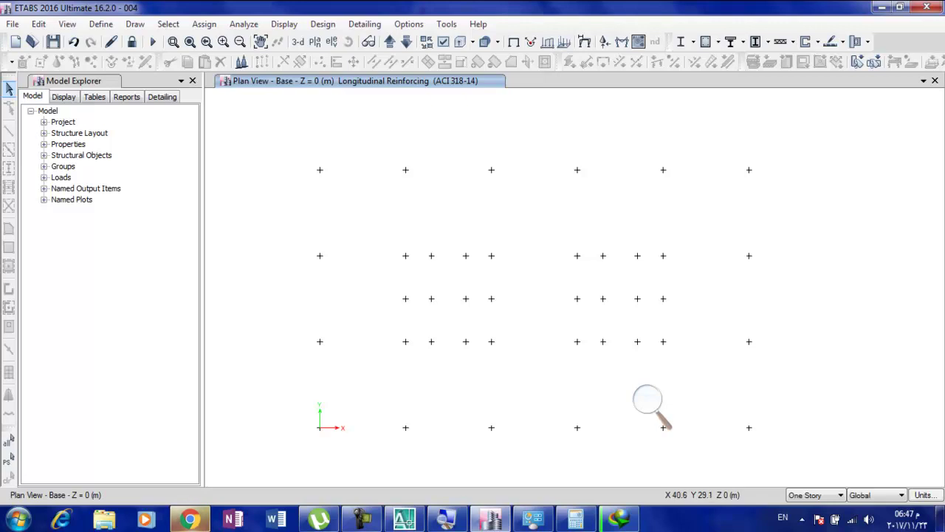
{"action": "left_click", "coordinate": [648, 401]}
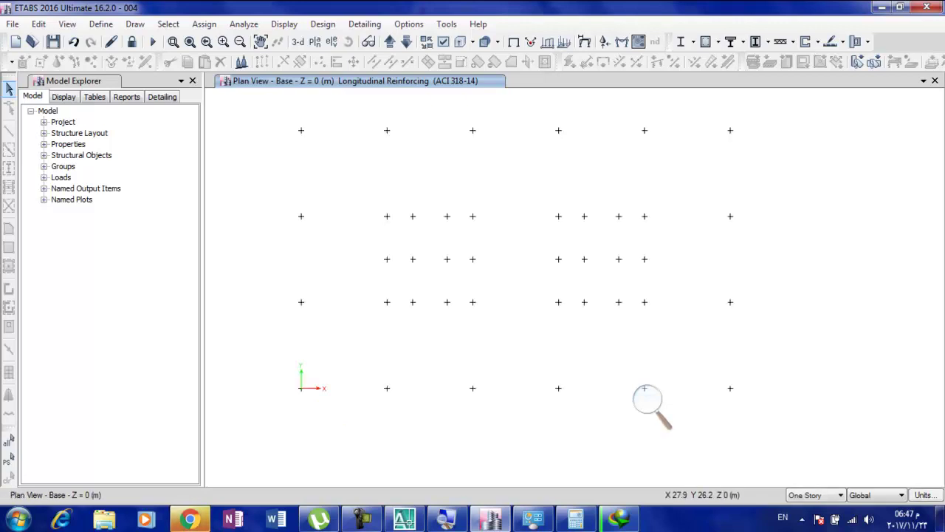
{"action": "left_click", "coordinate": [648, 401]}
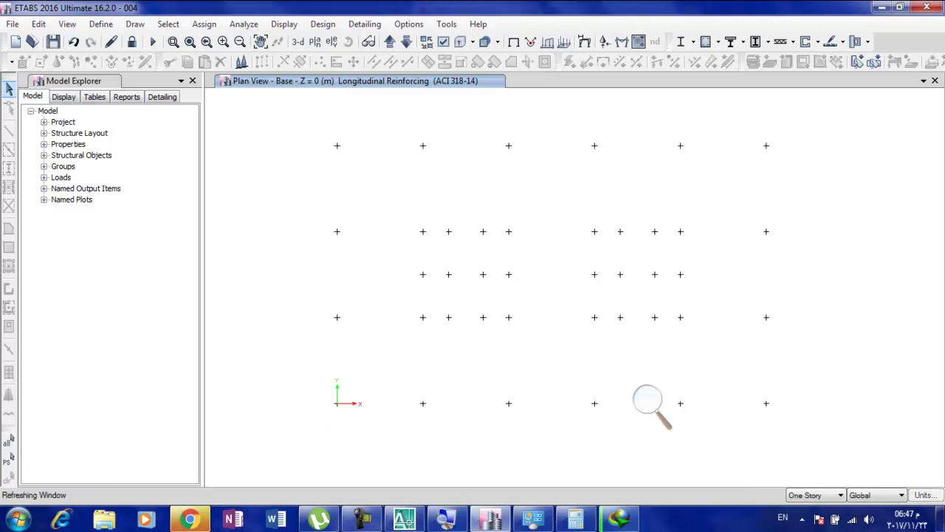
{"action": "left_click", "coordinate": [648, 400]}
{"action": "left_click", "coordinate": [648, 400]}
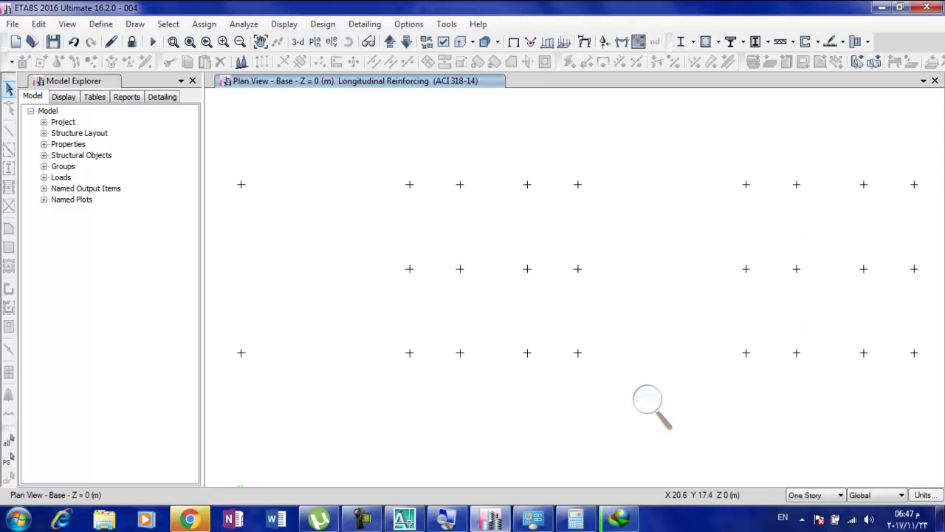
{"action": "left_click", "coordinate": [647, 400]}
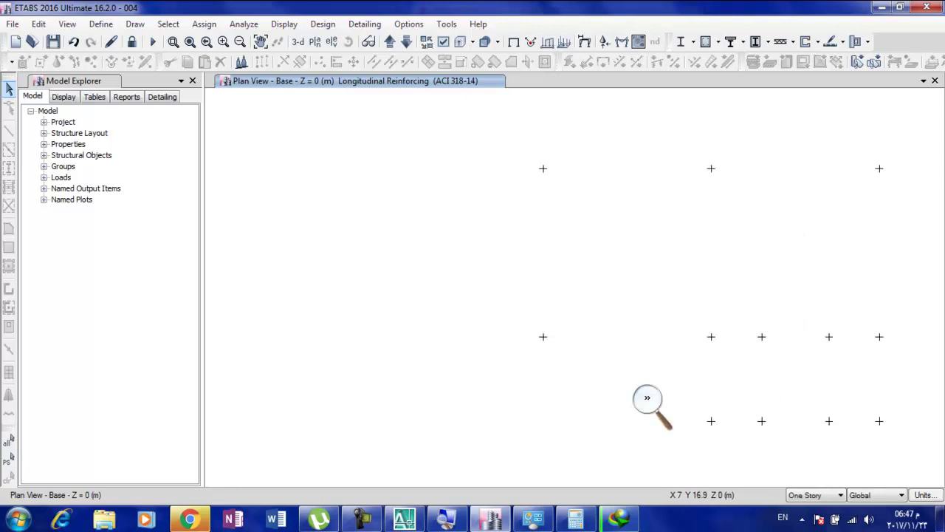
Display the support reactions on the Base plan for load combination DCon2
{"action": "key", "text": "super+plus"}
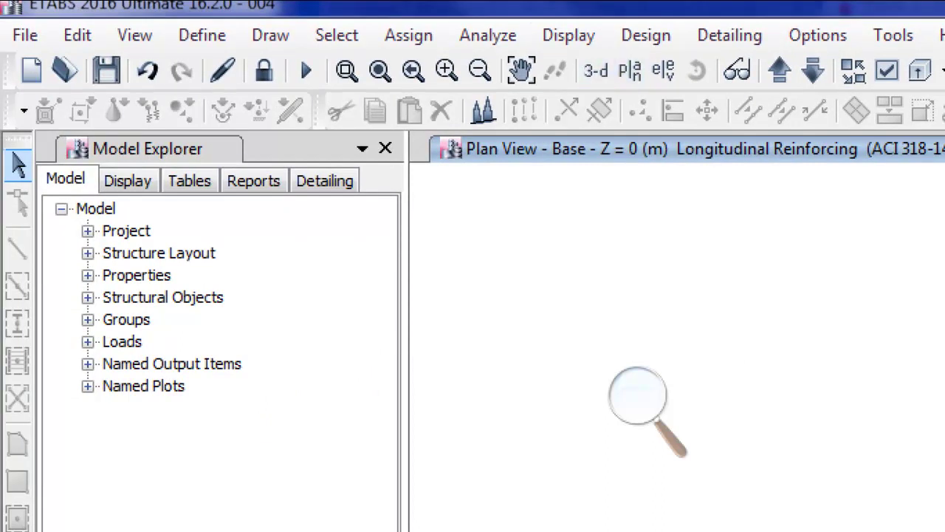
{"action": "left_click", "coordinate": [569, 36]}
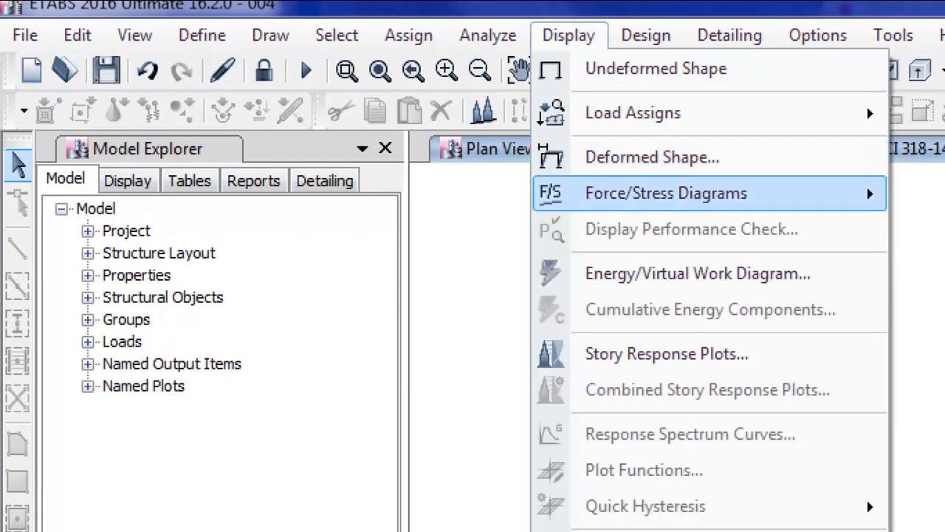
{"action": "mouse_move", "coordinate": [812, 194]}
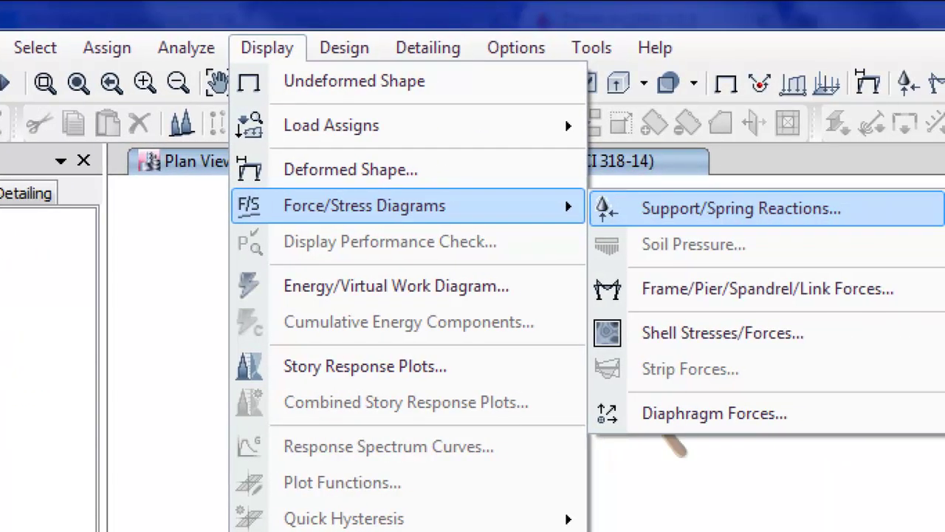
{"action": "left_click", "coordinate": [741, 209]}
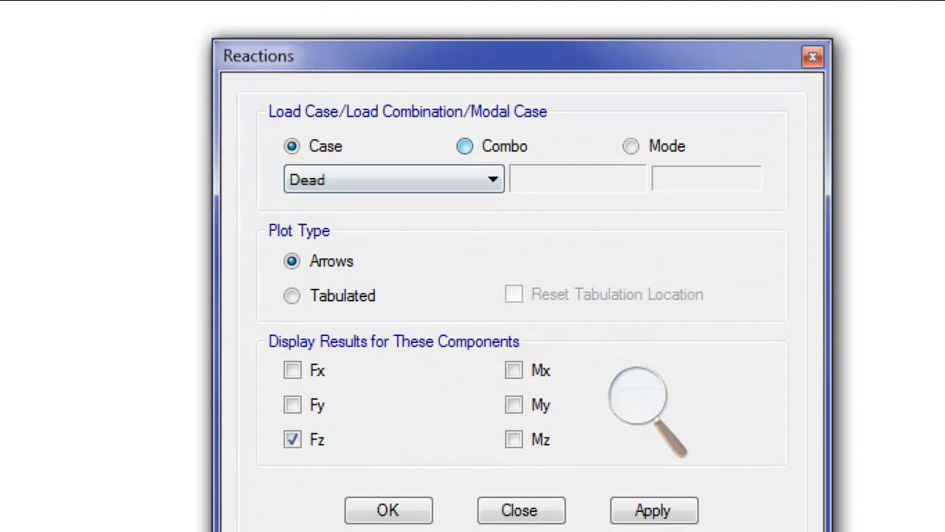
{"action": "left_click", "coordinate": [465, 146]}
{"action": "left_click", "coordinate": [493, 179]}
{"action": "left_click", "coordinate": [317, 219]}
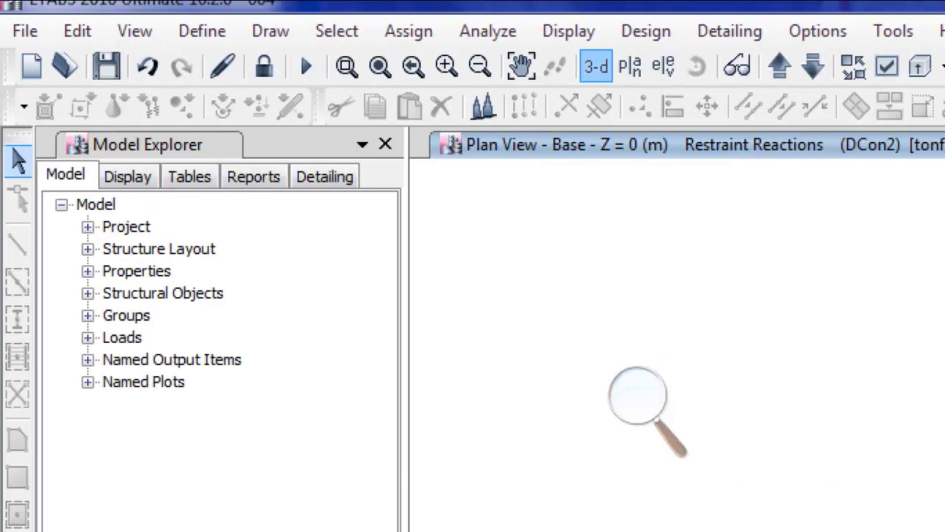
Check the restraint reactions in the 3-D view and return to the plan view of the Base level
{"action": "left_click", "coordinate": [596, 66]}
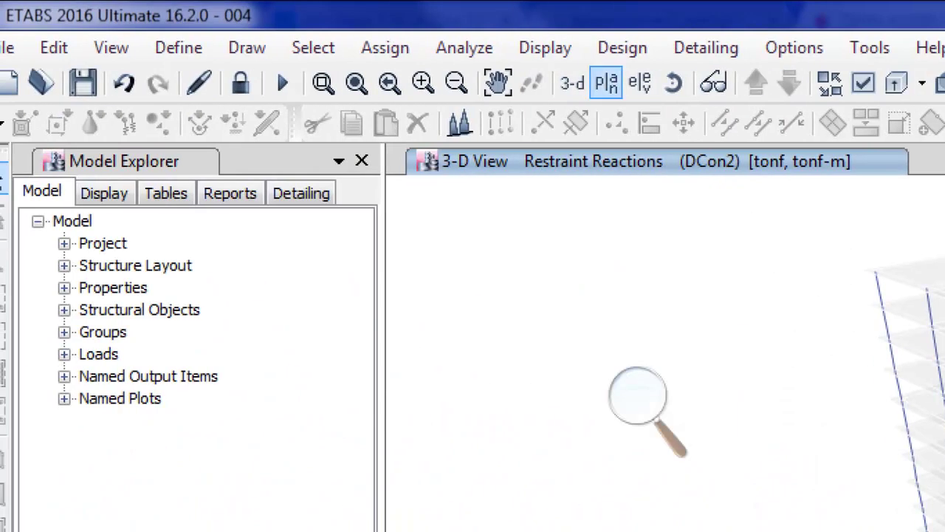
{"action": "left_click", "coordinate": [605, 81]}
{"action": "left_click", "coordinate": [633, 359]}
{"action": "scroll", "coordinate": [633, 358], "scroll_direction": "down", "scroll_amount": 2}
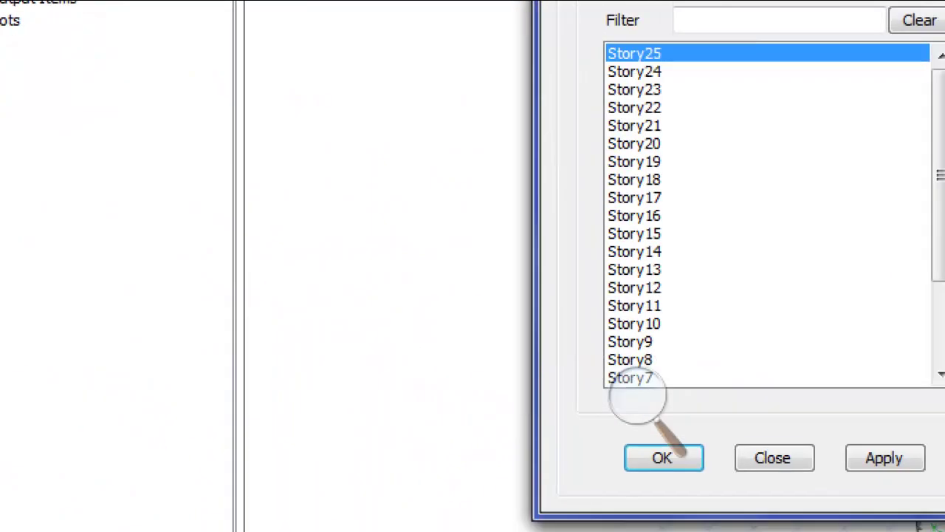
{"action": "scroll", "coordinate": [638, 396], "scroll_direction": "down", "scroll_amount": 1}
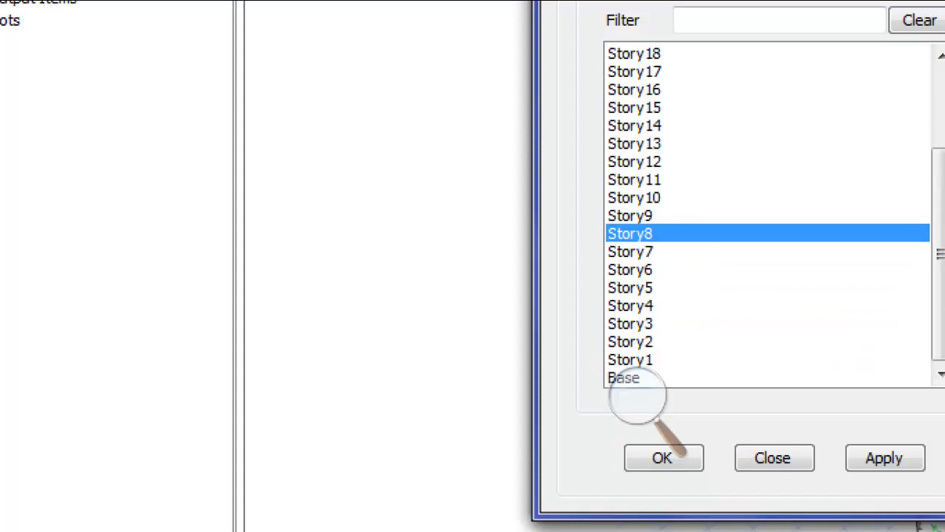
{"action": "left_click", "coordinate": [624, 378]}
{"action": "left_click", "coordinate": [678, 453]}
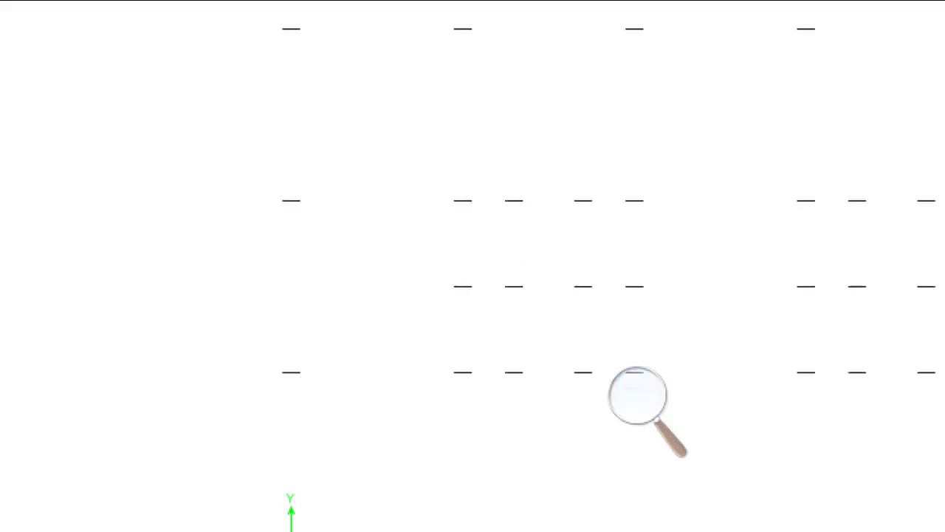
Read the DCon2 reactions of the interior Base joints one by one, along the upper and middle rows of the first wall group
{"action": "mouse_move", "coordinate": [463, 200]}
{"action": "mouse_move", "coordinate": [514, 200]}
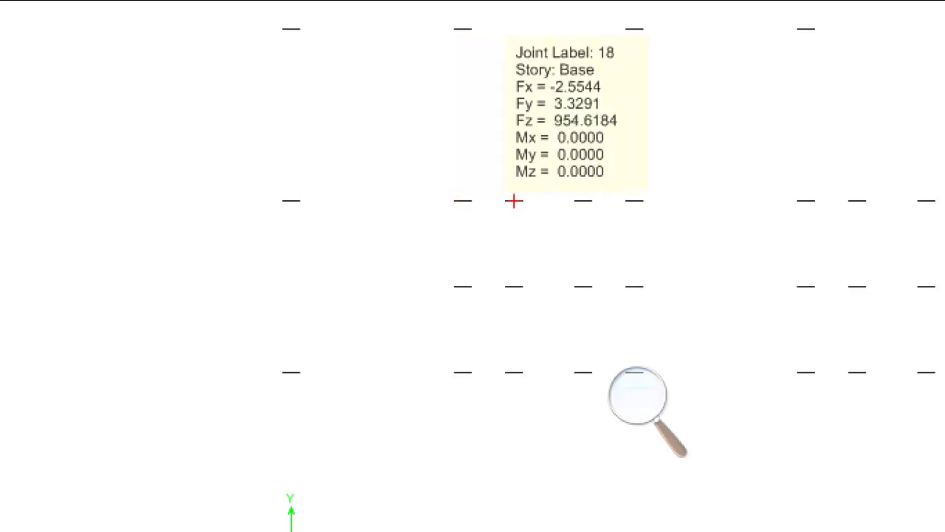
{"action": "mouse_move", "coordinate": [583, 200]}
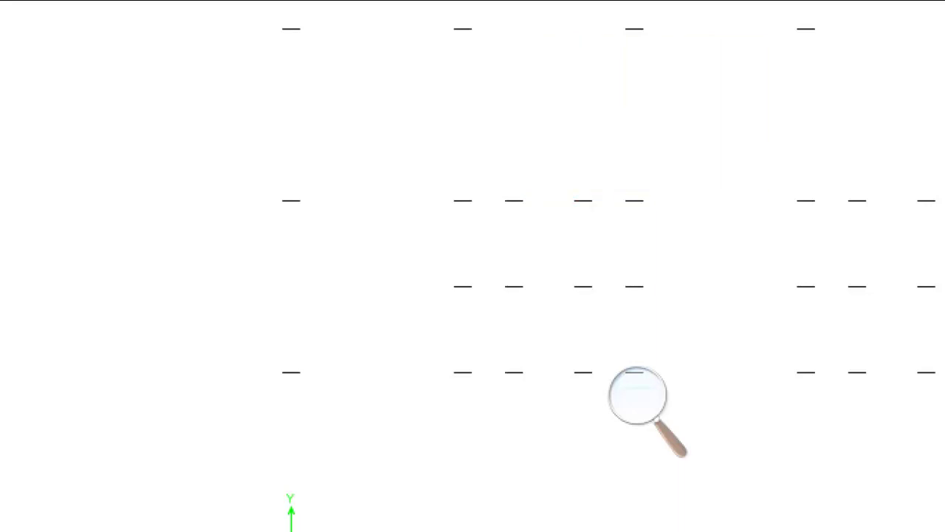
{"action": "mouse_move", "coordinate": [635, 200]}
{"action": "mouse_move", "coordinate": [462, 286]}
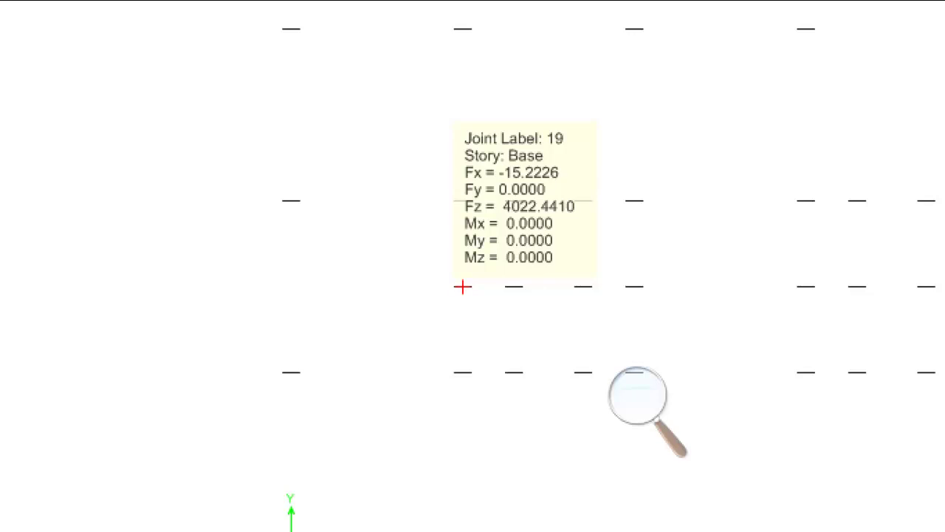
{"action": "mouse_move", "coordinate": [514, 287]}
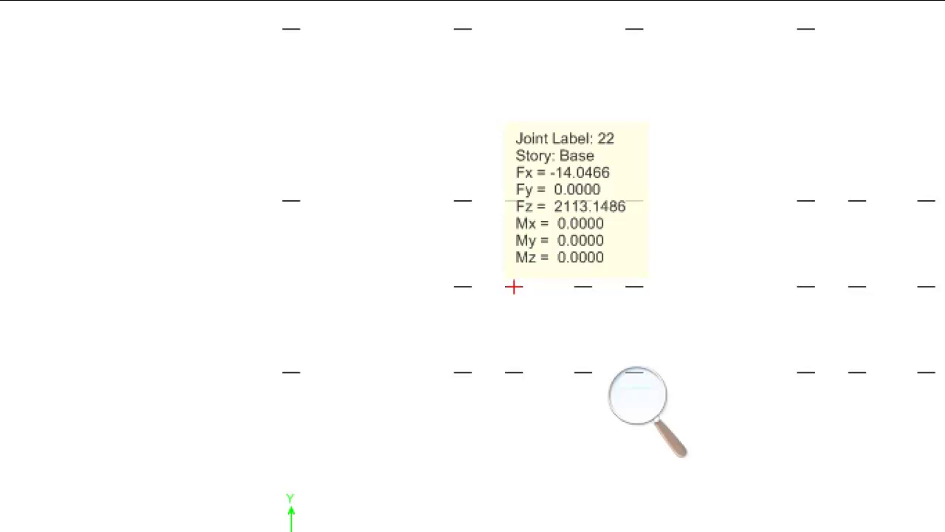
{"action": "mouse_move", "coordinate": [583, 286]}
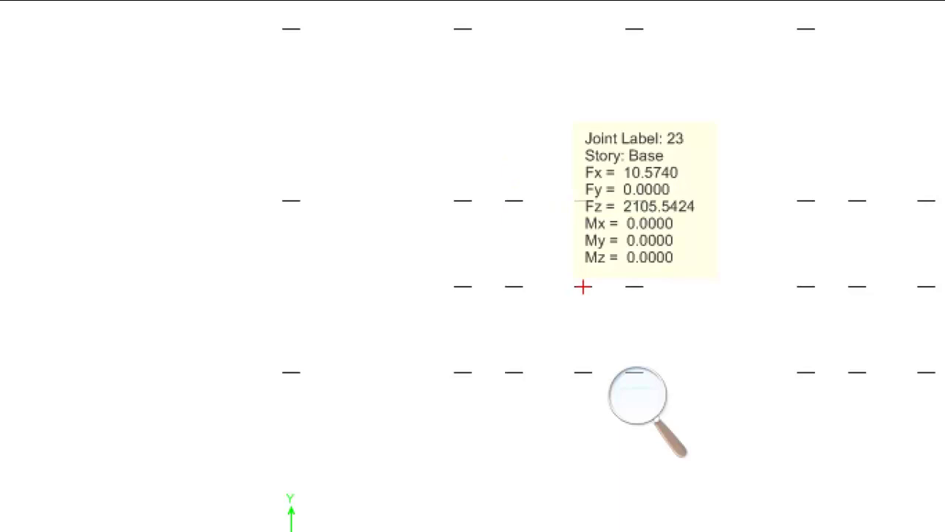
{"action": "mouse_move", "coordinate": [635, 286]}
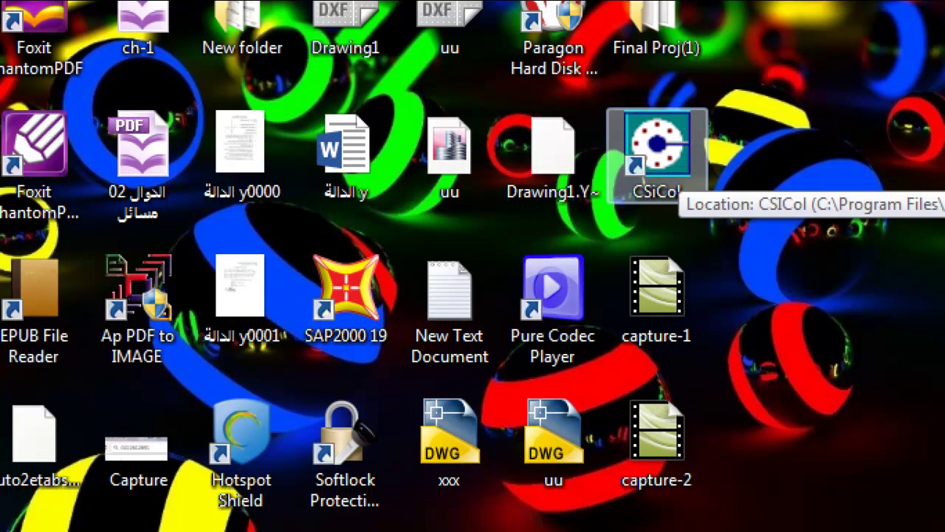
Switch to CSiCol and set the design code to ACI-318-05 in the Quick Design Wizard's unit and code preferences
{"action": "double_click", "coordinate": [641, 181]}
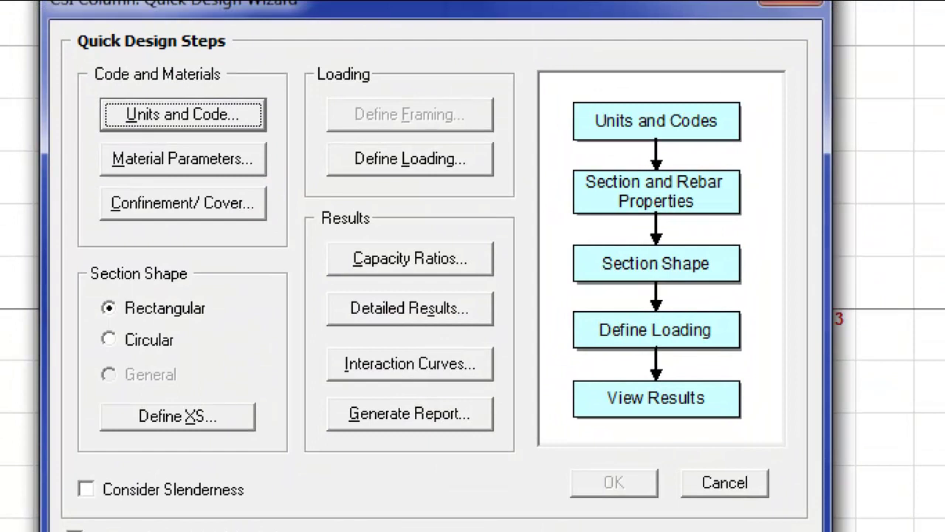
{"action": "key", "text": "Return"}
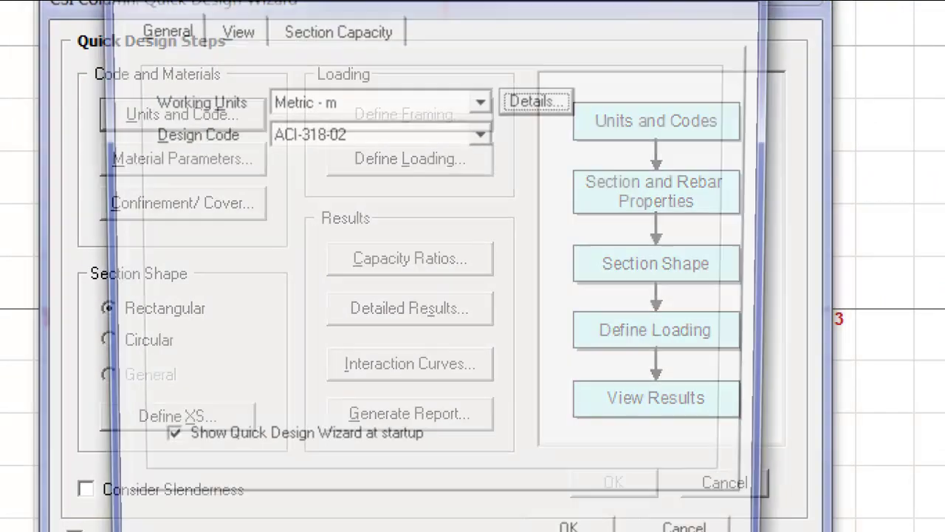
{"action": "key", "text": "Tab"}
{"action": "key", "text": "alt+Down"}
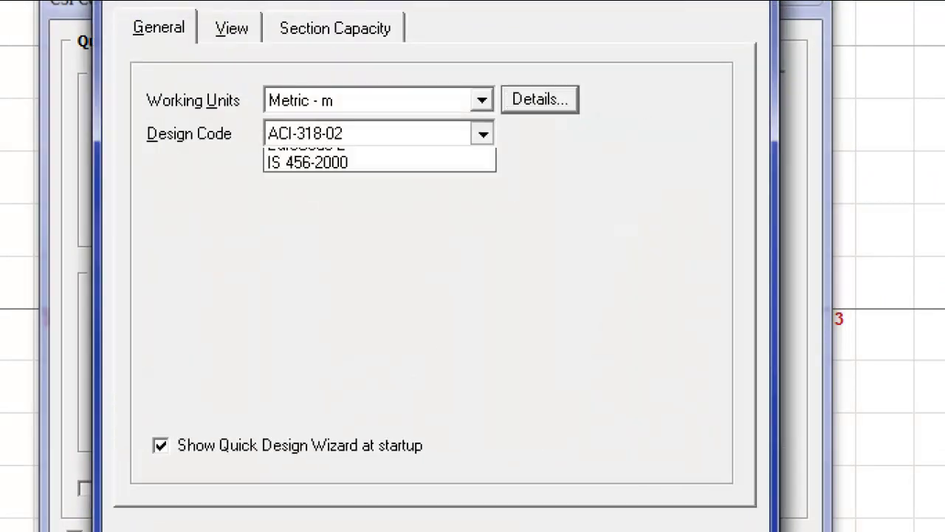
{"action": "key", "text": "Up"}
{"action": "key", "text": "Return"}
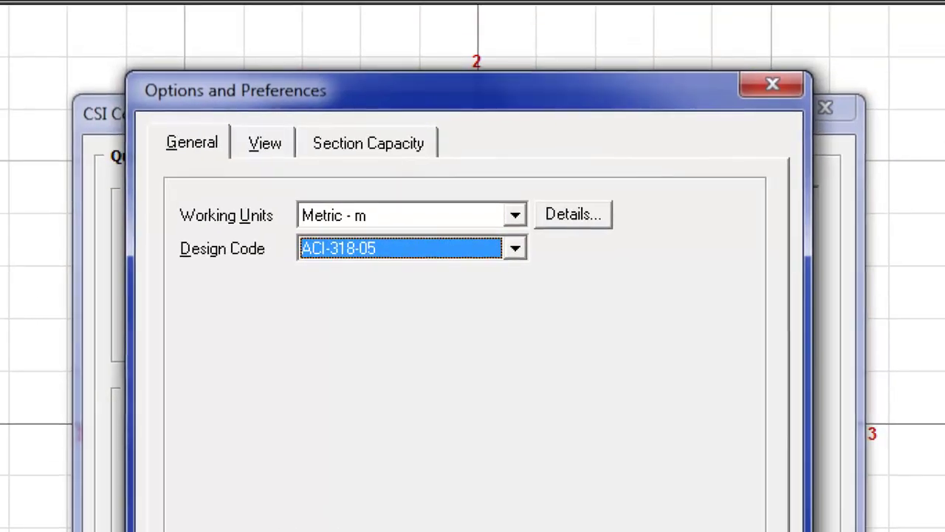
Compare the other ACI-318 editions on offer, keep ACI-318-05 as the design code and accept the preferences
{"action": "key", "text": "alt+Down"}
{"action": "key", "text": "Down"}
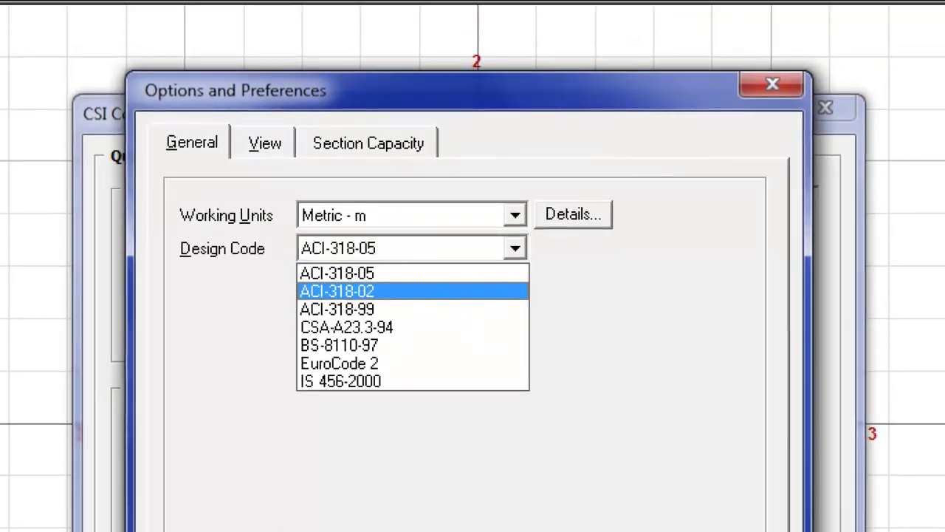
{"action": "key", "text": "Up"}
{"action": "key", "text": "Down"}
{"action": "key", "text": "Down"}
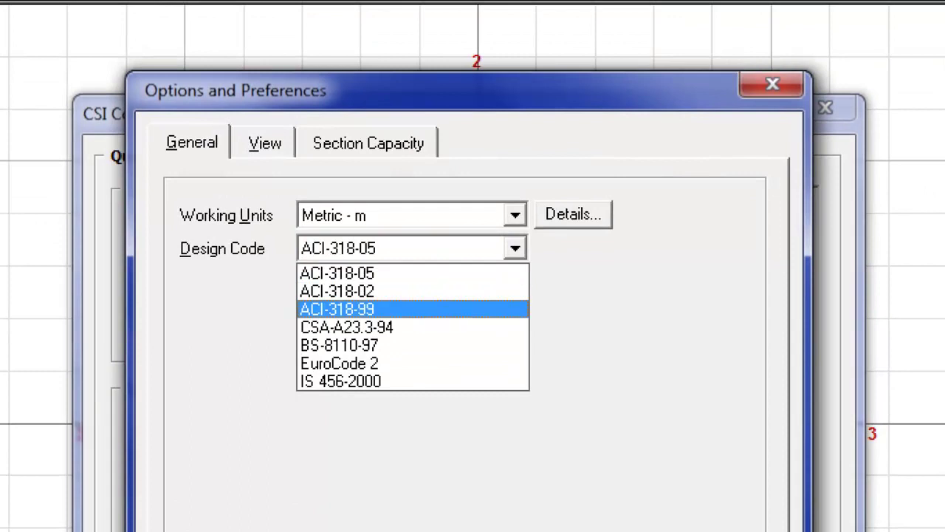
{"action": "key", "text": "Up"}
{"action": "key", "text": "Up"}
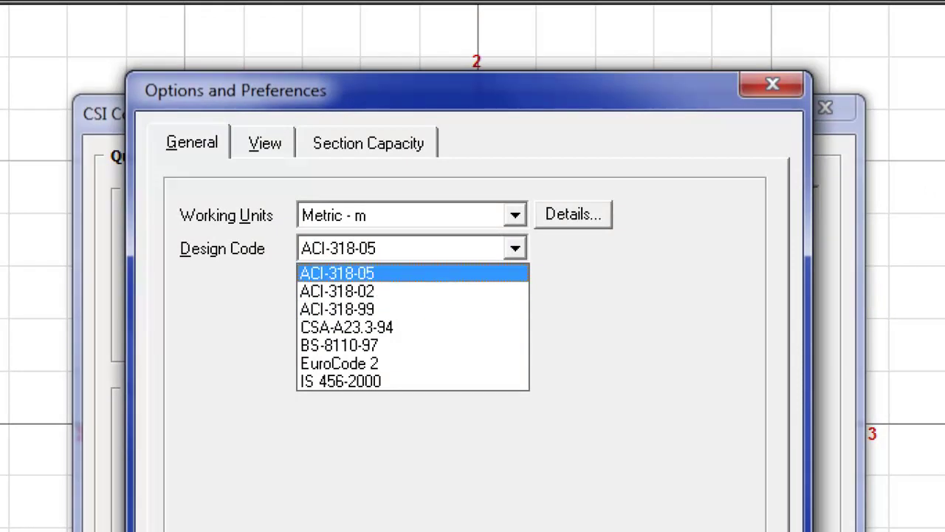
{"action": "key", "text": "Return"}
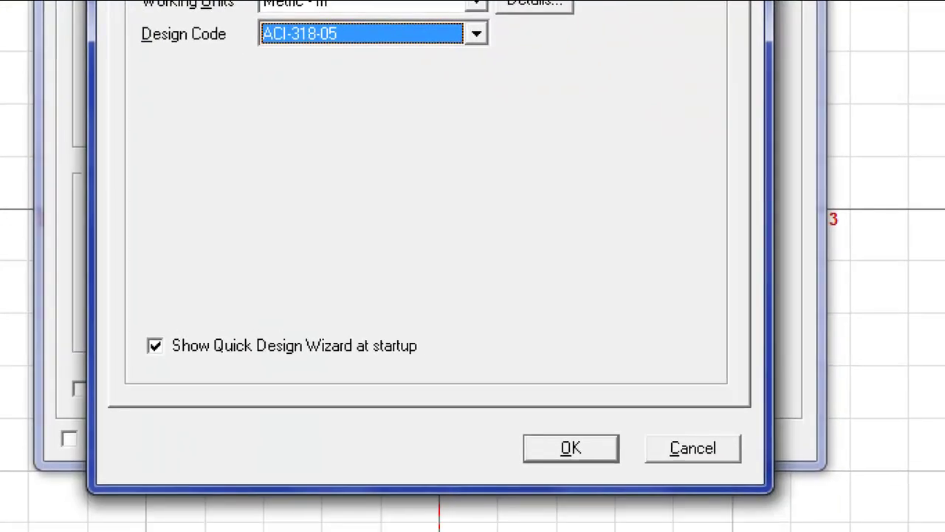
{"action": "key", "text": "Return"}
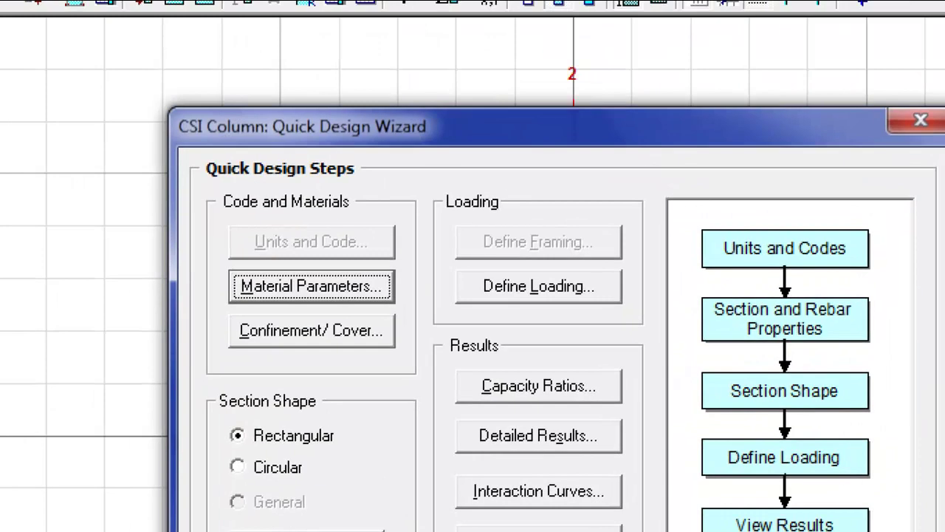
In the column material parameters, set the concrete type to Custom with an Fc' of 3200 ton/m^2
{"action": "key", "text": "Return"}
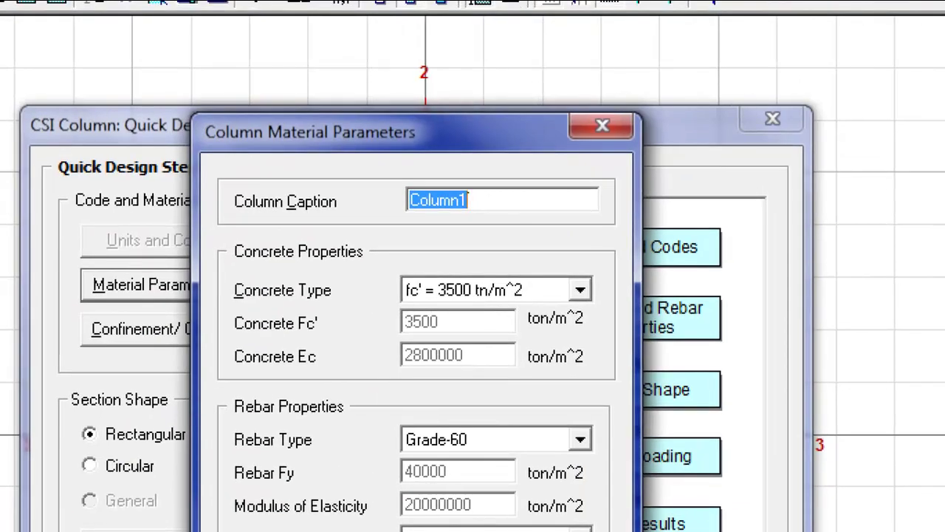
{"action": "left_click", "coordinate": [580, 290]}
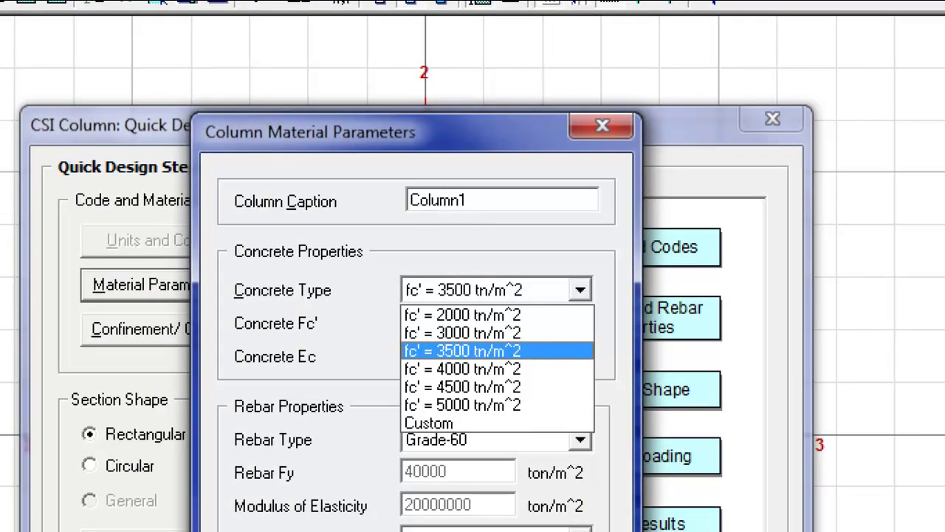
{"action": "left_click", "coordinate": [429, 422]}
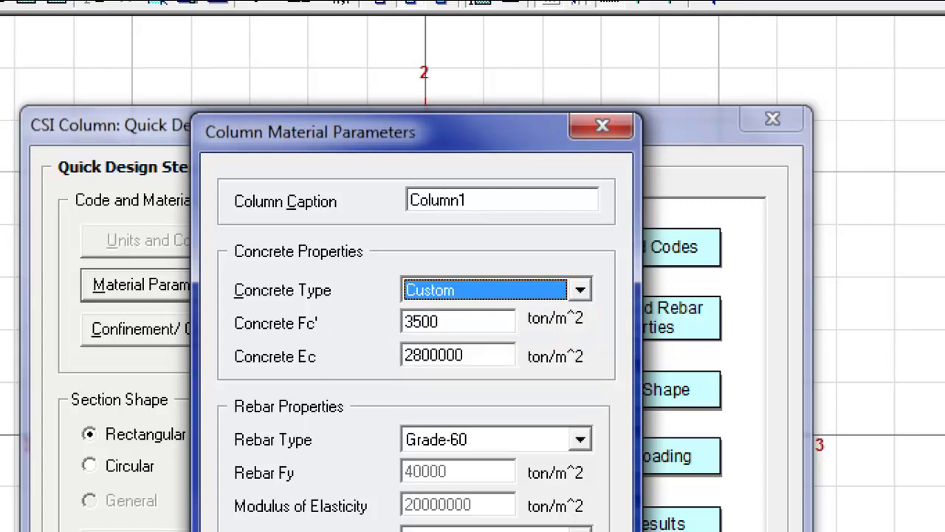
{"action": "key", "text": "Tab"}
{"action": "type", "text": "32"}
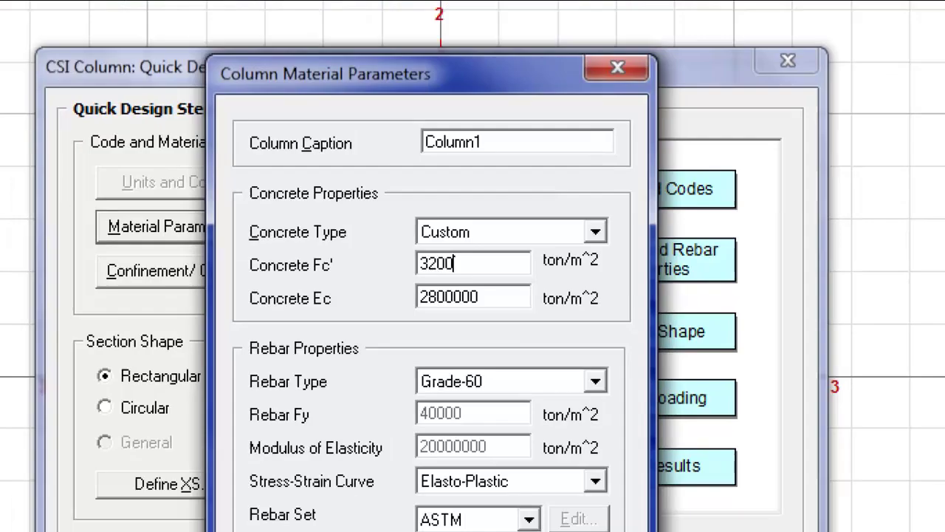
Set the concrete modulus of elasticity Ec to 2780000 ton/m^2
{"action": "key", "text": "Tab"}
{"action": "key", "text": "shift+Left"}
{"action": "key", "text": "shift+Left"}
{"action": "key", "text": "shift+Left"}
{"action": "key", "text": "shift+Left"}
{"action": "key", "text": "shift+Left"}
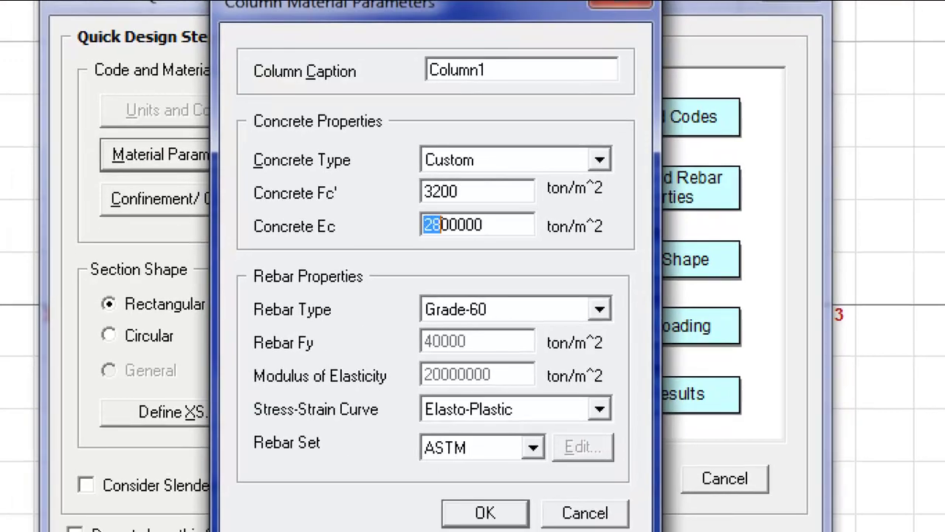
{"action": "key", "text": "Left"}
{"action": "key", "text": "shift+Right"}
{"action": "key", "text": "shift+Right"}
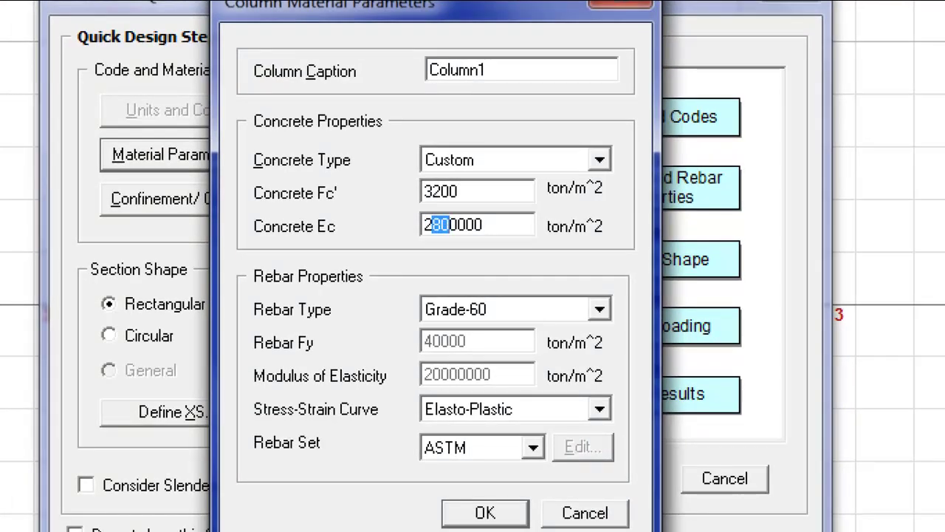
{"action": "type", "text": "7"}
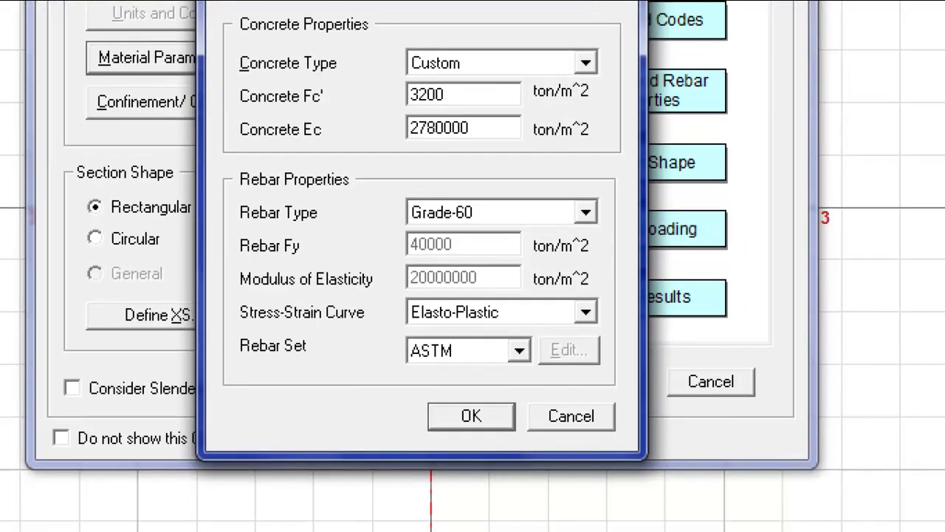
Set the rebar type to Custom with an Fy of 41000 ton/m^2 and accept the material parameters
{"action": "left_click", "coordinate": [600, 308]}
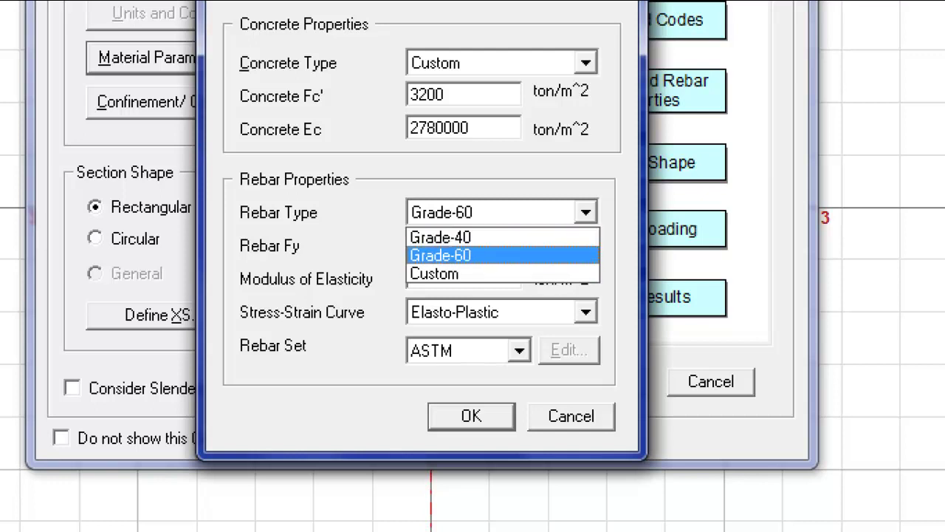
{"action": "left_click", "coordinate": [435, 274]}
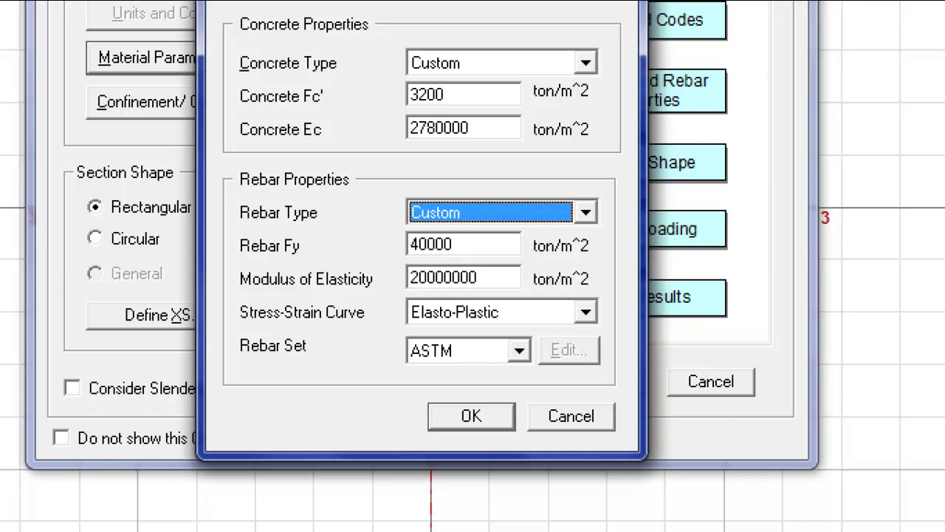
{"action": "left_click_drag", "start_coordinate": [408, 245], "coordinate": [452, 245]}
{"action": "left_click", "coordinate": [421, 245]}
{"action": "double_click", "coordinate": [427, 244]}
{"action": "left_click", "coordinate": [426, 244]}
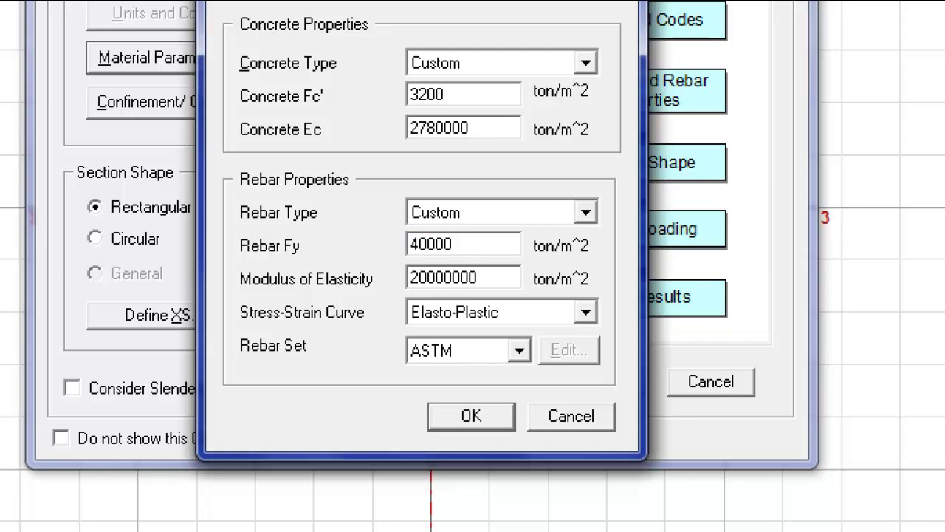
{"action": "type", "text": "12"}
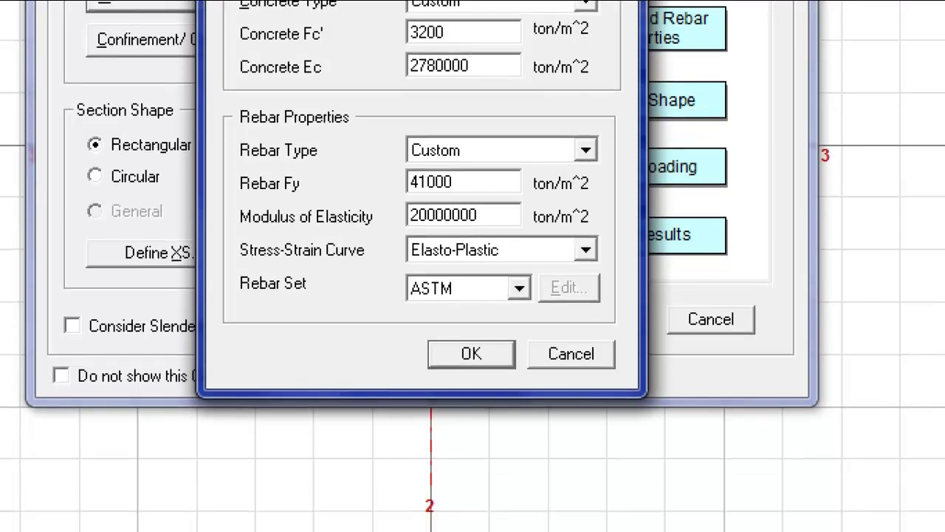
{"action": "key", "text": "Return"}
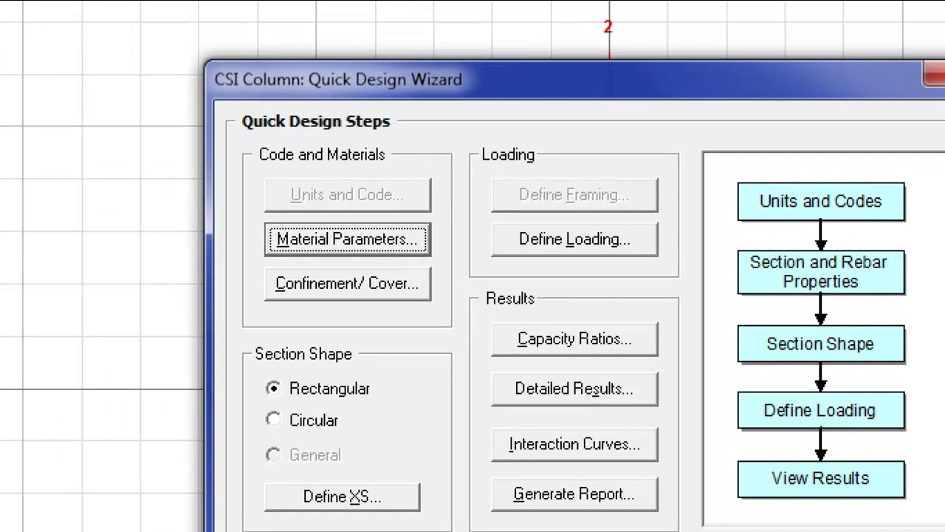
Set the clear cover to the longitudinal rebars to 0.05 m, keeping ties as transverse reinforcement
{"action": "key", "text": "Tab"}
{"action": "key", "text": "Return"}
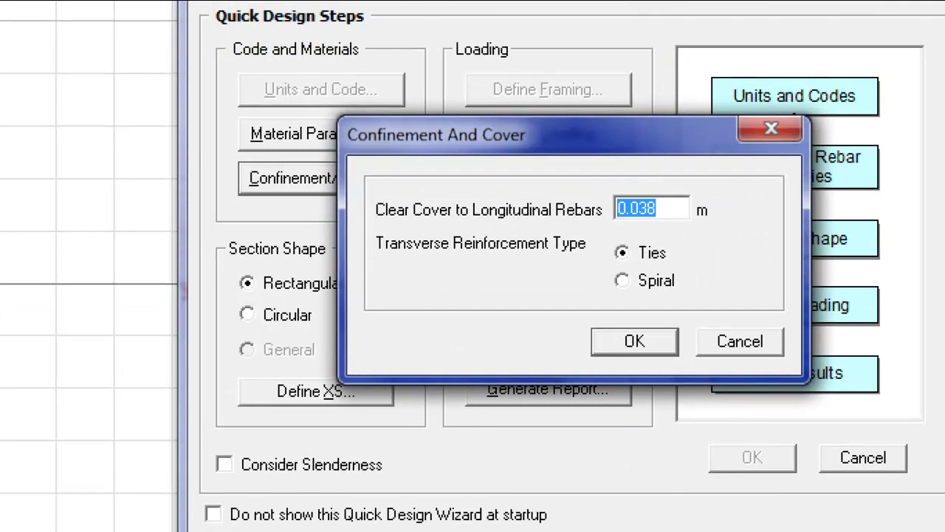
{"action": "type", "text": ".05"}
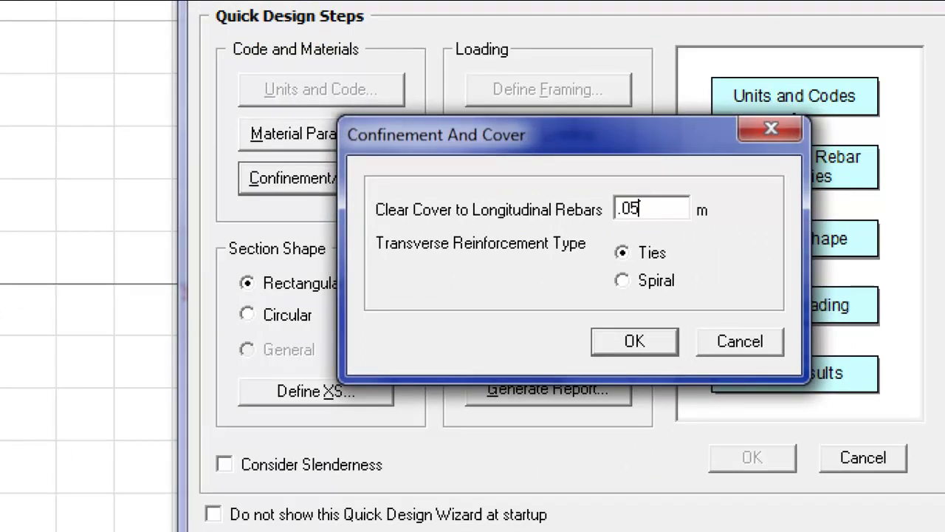
{"action": "key", "text": "shift+Home"}
{"action": "type", "text": "0."}
{"action": "key", "text": "Return"}
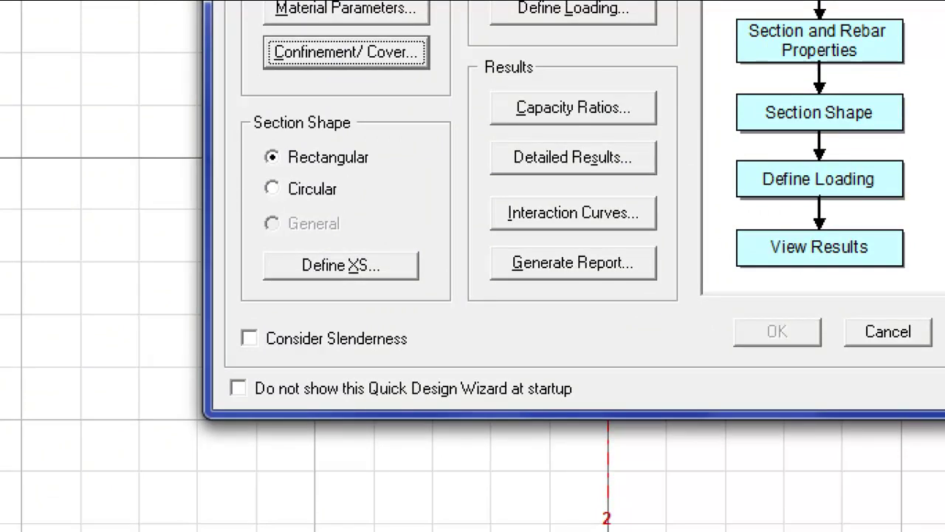
Open the rectangular cross-section definition, accept it with 4-#8 corner bars, and finish the quick design wizard
{"action": "key", "text": "alt+x"}
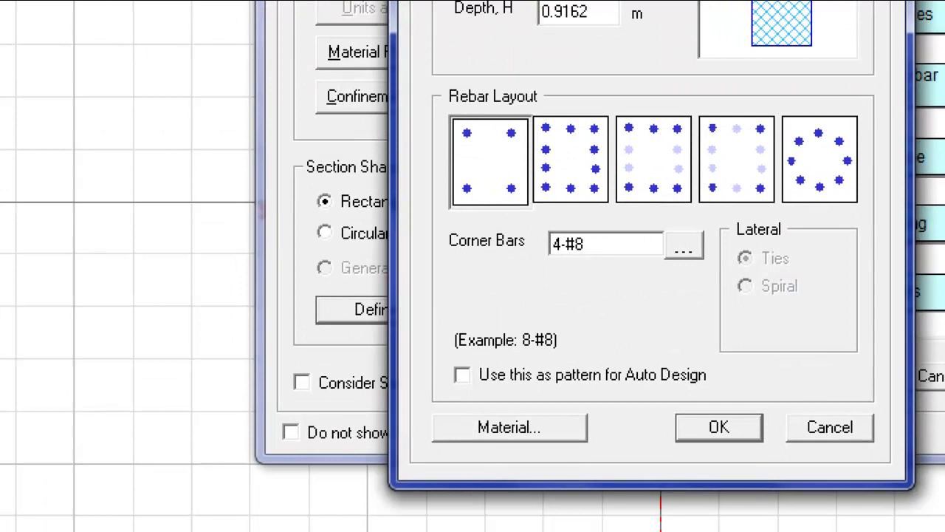
{"action": "key", "text": "Return"}
{"action": "key", "text": "Return"}
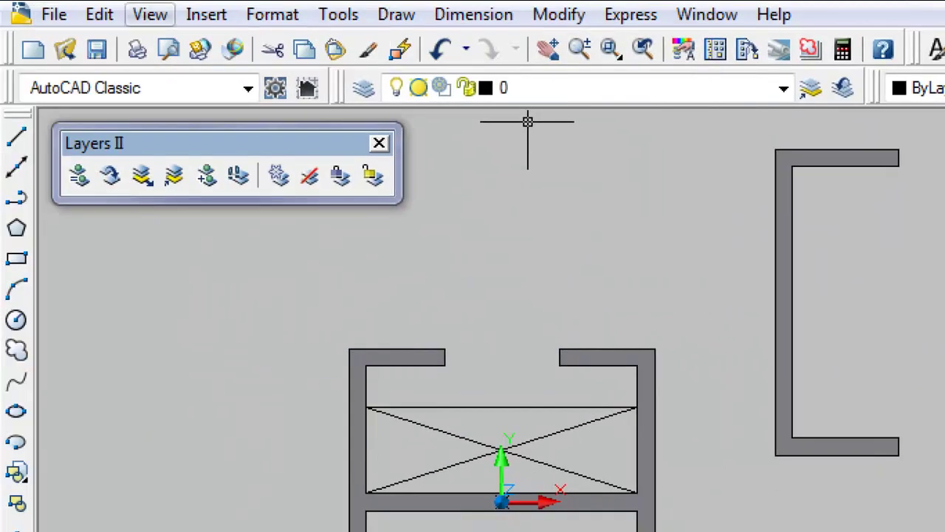
Switch to AutoCAD and display the core wall drawing in the 2D Wireframe visual style
{"action": "left_click", "coordinate": [148, 13]}
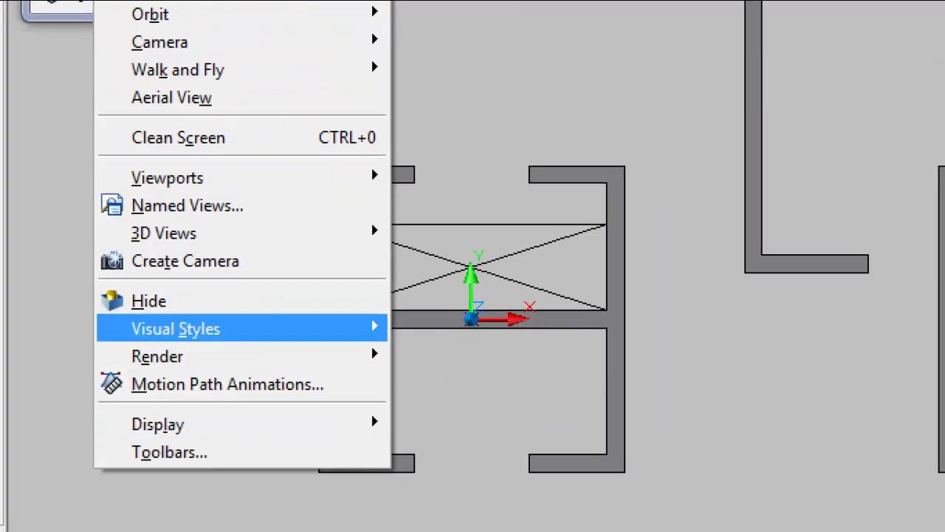
{"action": "mouse_move", "coordinate": [207, 511]}
{"action": "left_click", "coordinate": [473, 328]}
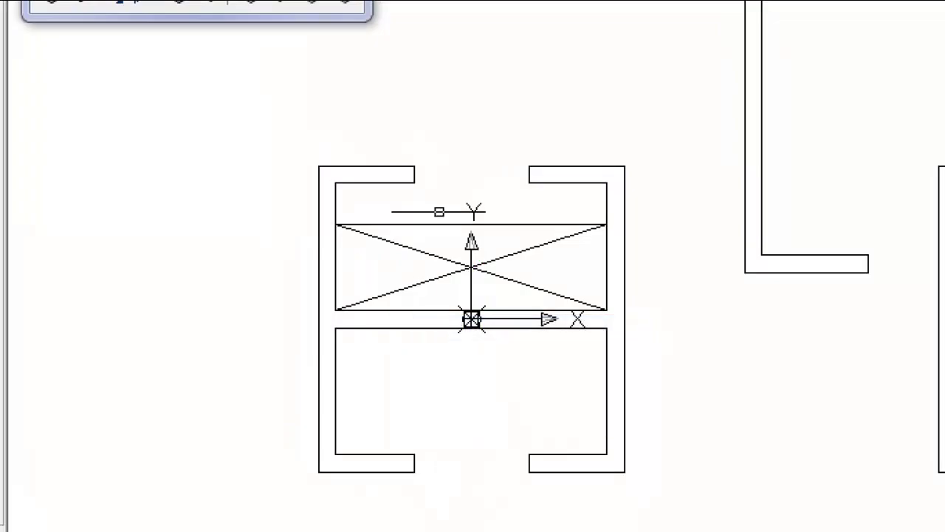
{"action": "scroll", "coordinate": [481, 137], "scroll_direction": "down", "scroll_amount": 2}
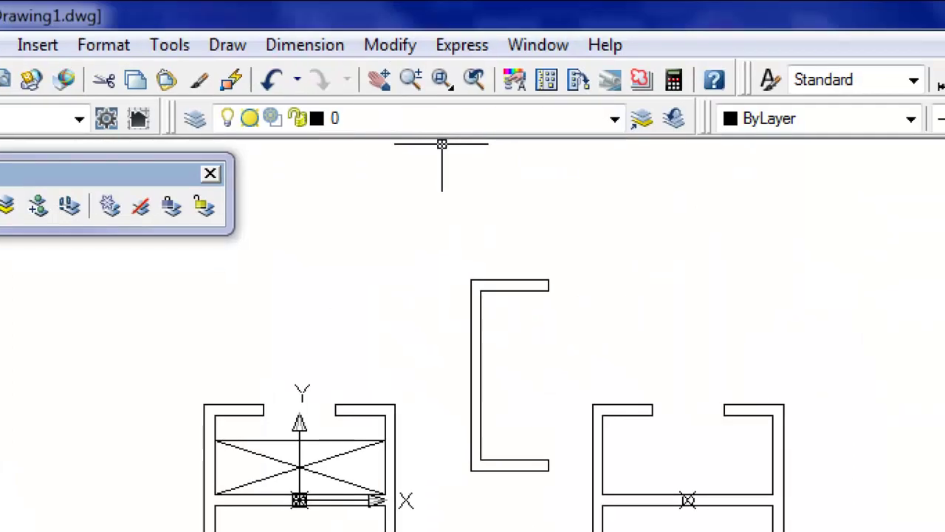
Create a new layer, assign it the colour red, and accept the layer properties
{"action": "left_click", "coordinate": [776, 118]}
{"action": "left_click", "coordinate": [813, 191]}
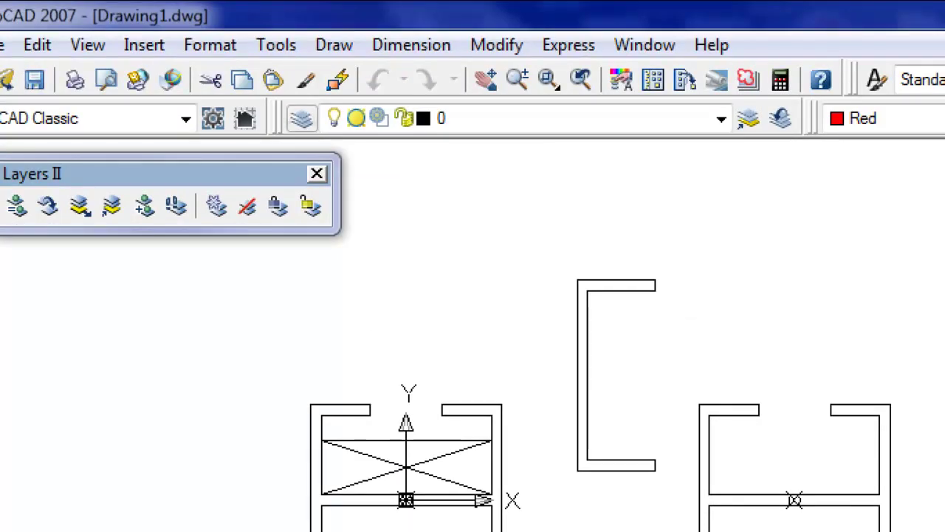
{"action": "left_click", "coordinate": [301, 119]}
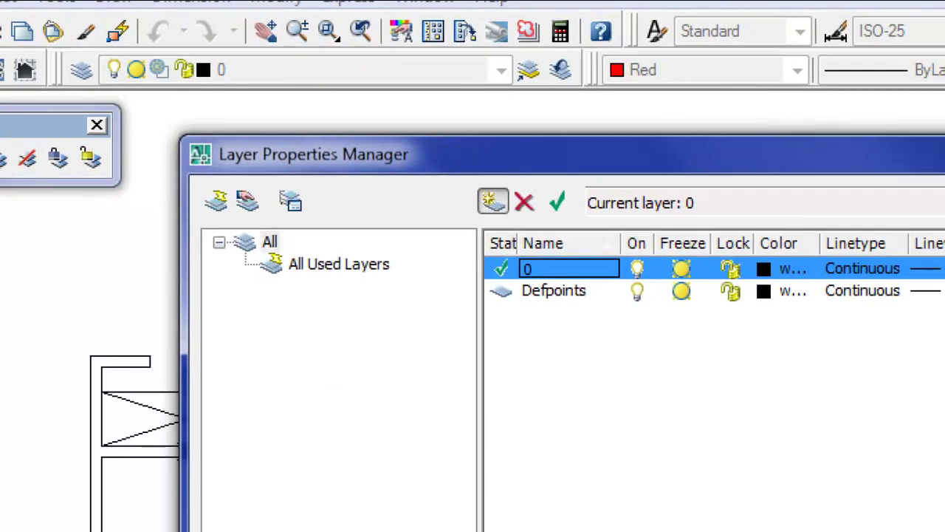
{"action": "left_click", "coordinate": [492, 201]}
{"action": "left_click", "coordinate": [786, 312]}
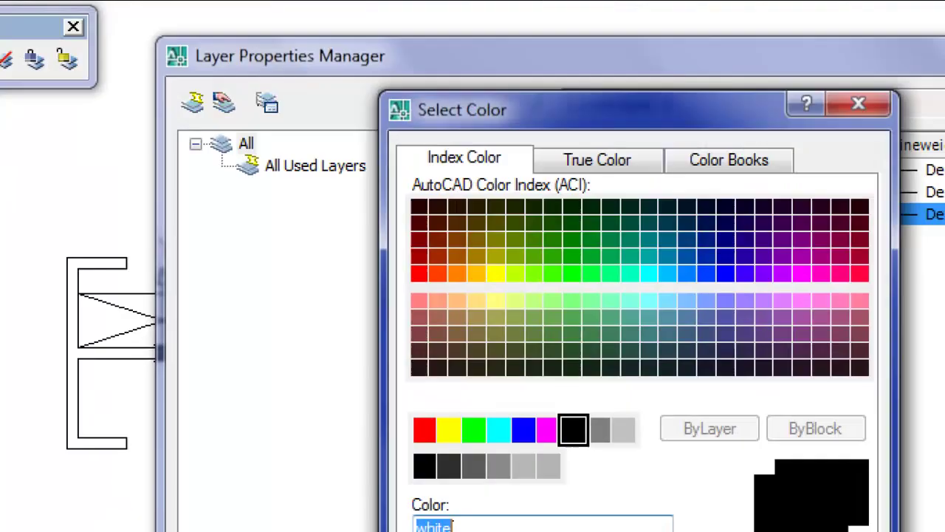
{"action": "type", "text": "red"}
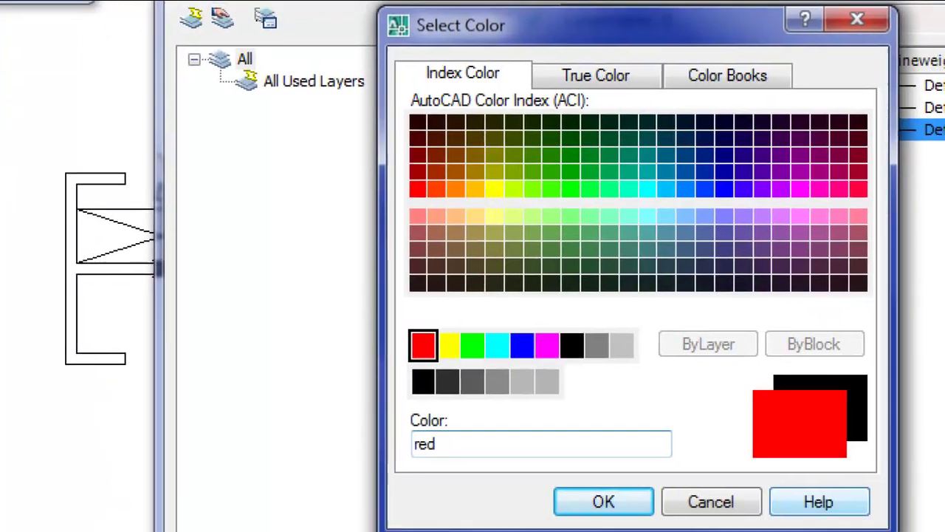
{"action": "key", "text": "Return"}
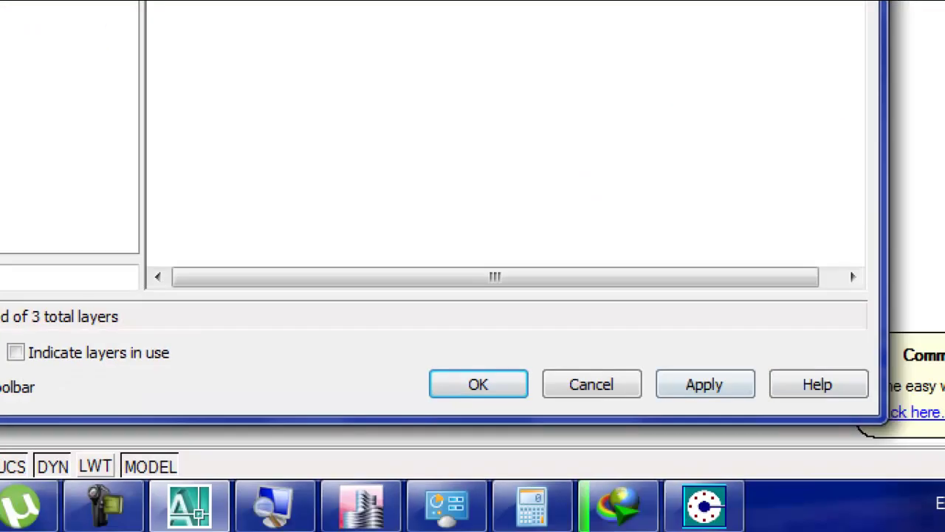
{"action": "left_click", "coordinate": [479, 384]}
Make Layer1 the current layer and set the current object colour to ByLayer
{"action": "left_click", "coordinate": [204, 118]}
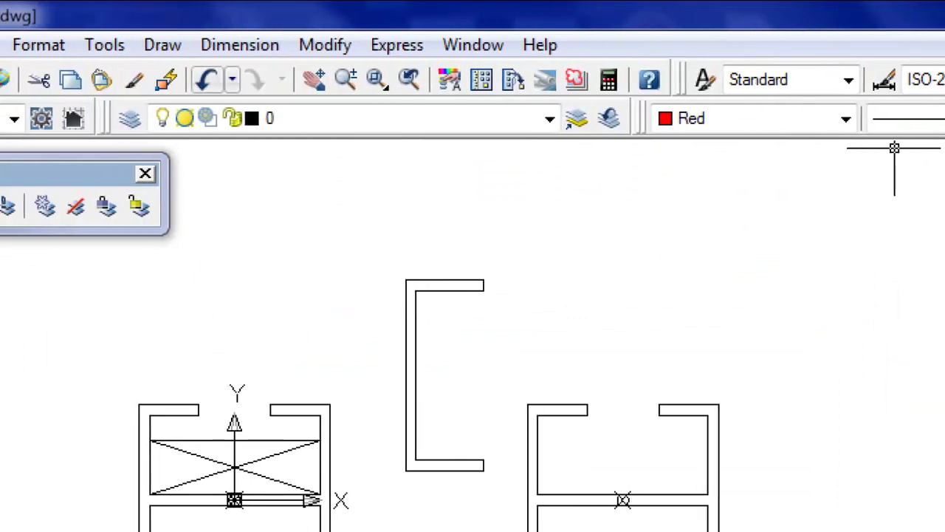
{"action": "left_click", "coordinate": [367, 190]}
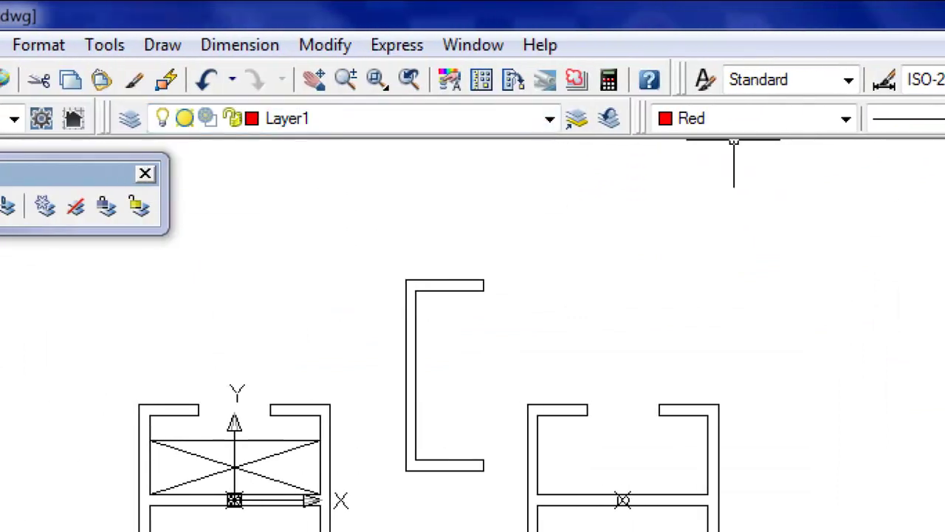
{"action": "left_click", "coordinate": [845, 118]}
{"action": "left_click", "coordinate": [705, 147]}
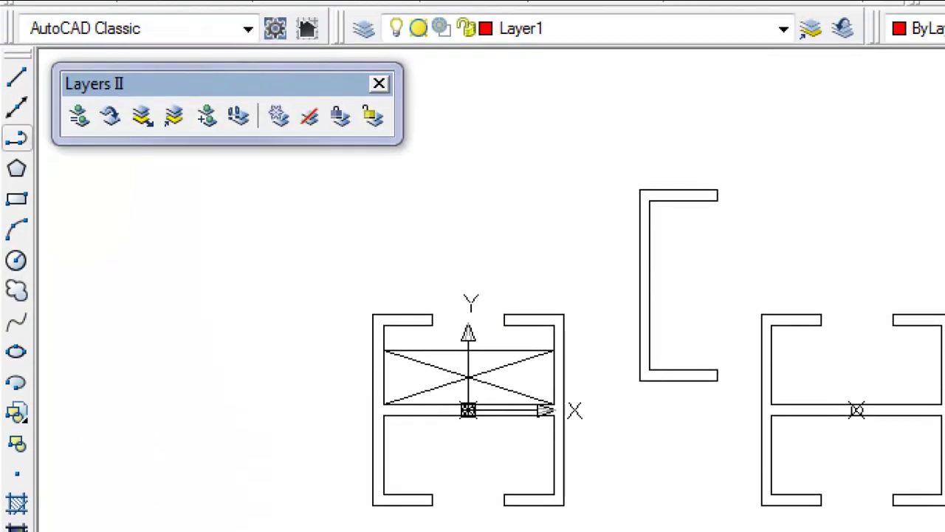
Start a polyline at the core's upper-left outer corner and trace the left outer face and the lower-left flange
{"action": "left_click", "coordinate": [16, 138]}
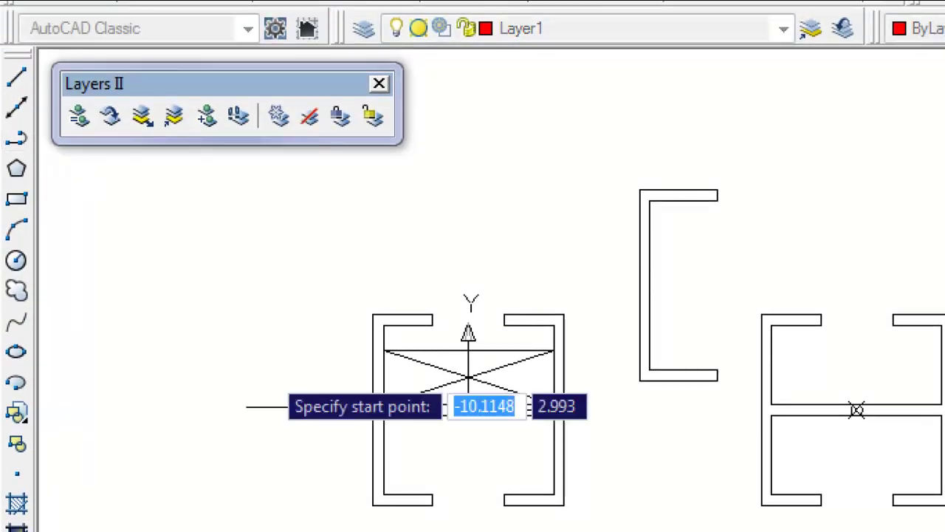
{"action": "scroll", "coordinate": [317, 384], "scroll_direction": "up", "scroll_amount": 2}
{"action": "left_click", "coordinate": [388, 252]}
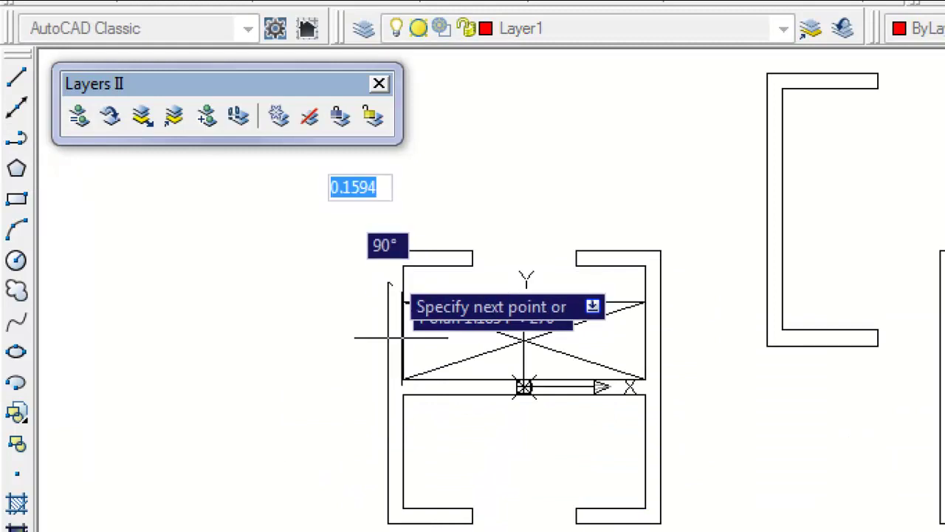
{"action": "left_click", "coordinate": [381, 411]}
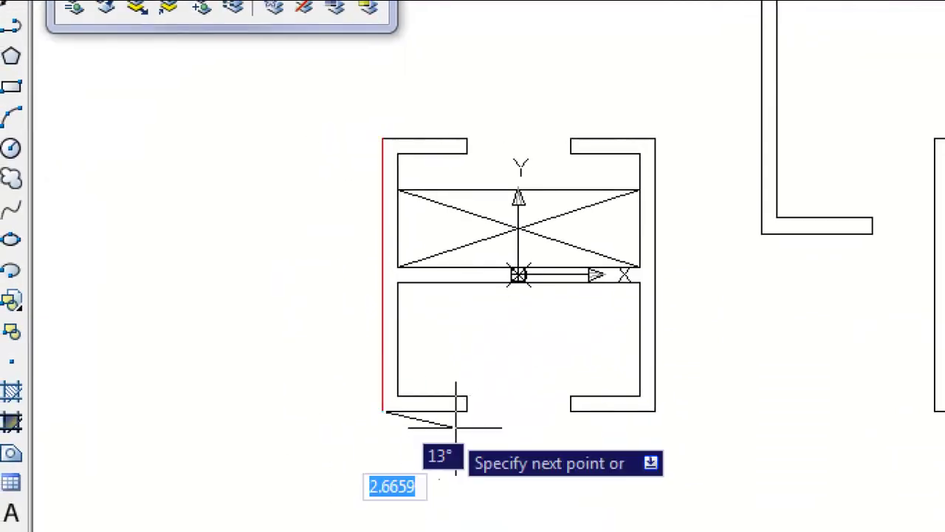
{"action": "left_click", "coordinate": [467, 408]}
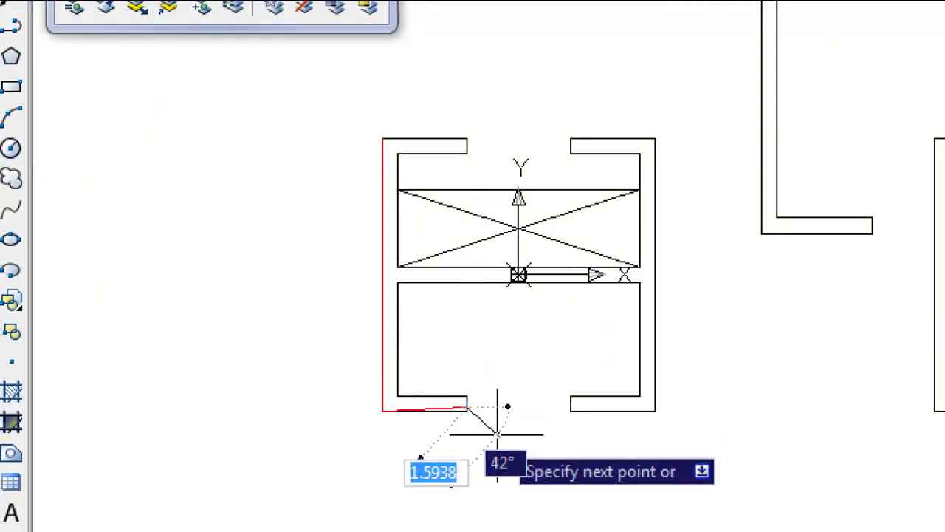
{"action": "scroll", "coordinate": [498, 436], "scroll_direction": "up", "scroll_amount": 4}
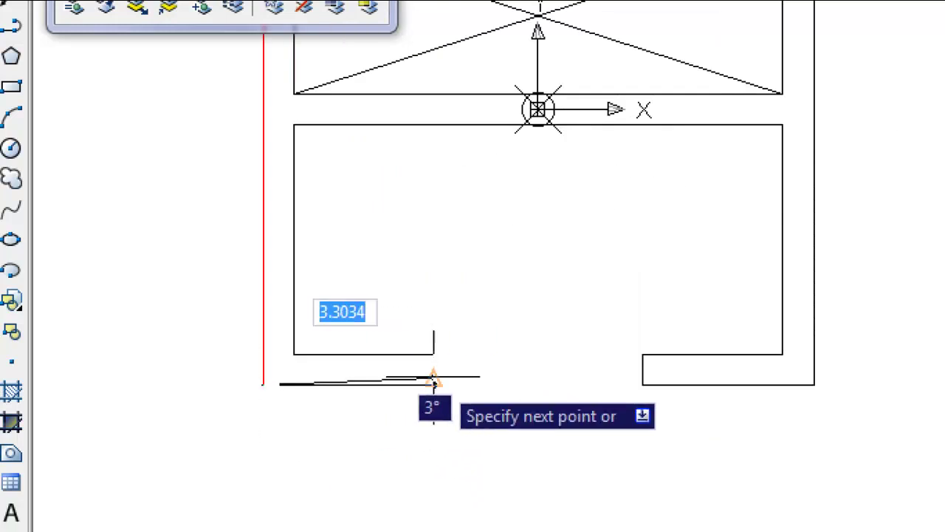
{"action": "left_click", "coordinate": [432, 385]}
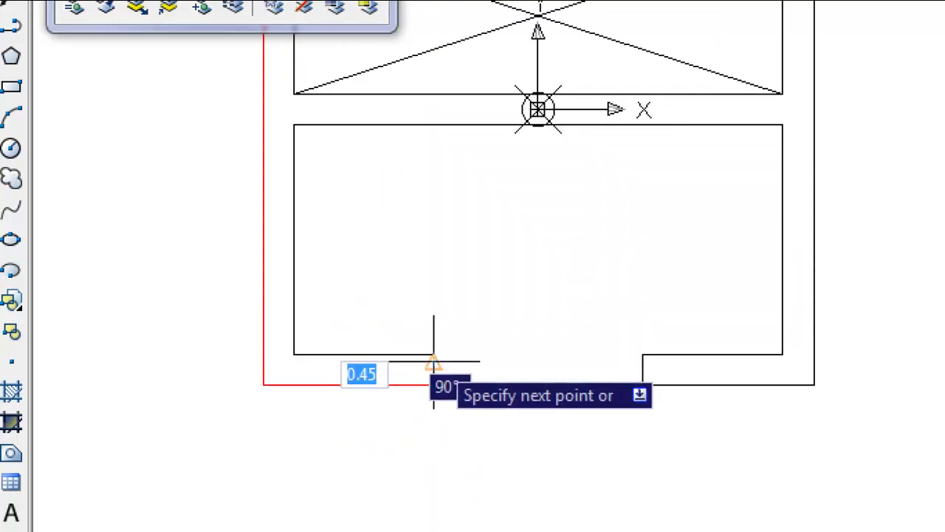
{"action": "left_click", "coordinate": [433, 358]}
{"action": "left_click", "coordinate": [294, 359]}
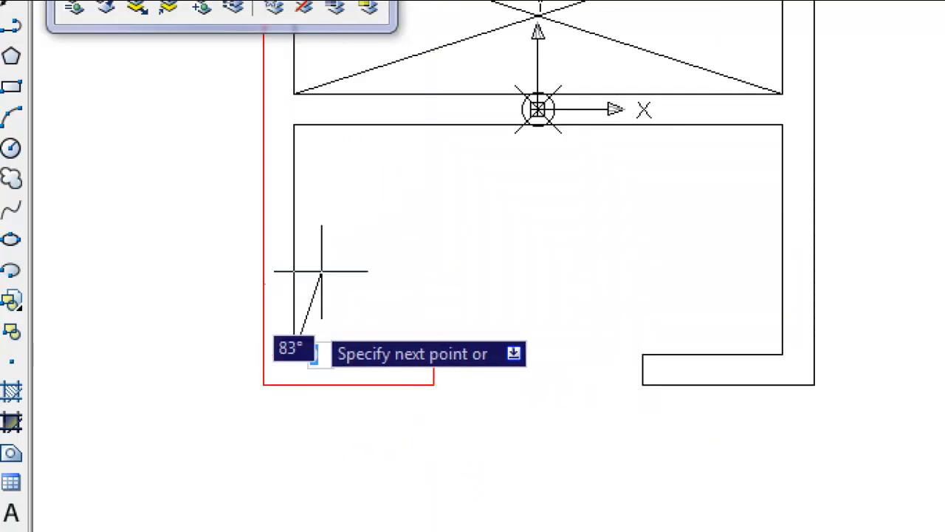
Continue the polyline 4.4 units up the inner left face, along the middle wall's lower edge, and down the inner right face
{"action": "middle_click_drag", "start_coordinate": [321, 271], "coordinate": [321, 441]}
{"action": "type", "text": "4.4"}
{"action": "key", "text": "Return"}
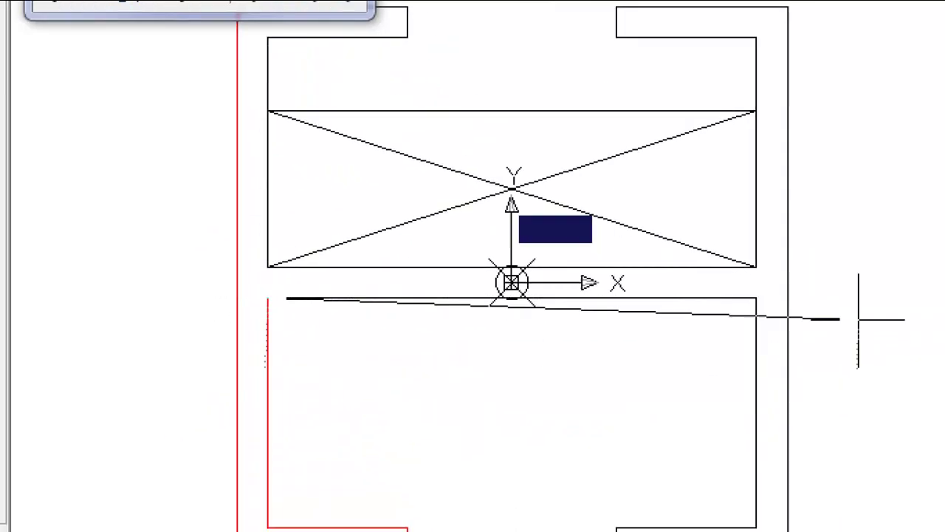
{"action": "left_click", "coordinate": [757, 298]}
{"action": "middle_click_drag", "start_coordinate": [756, 363], "coordinate": [733, 180]}
{"action": "left_click", "coordinate": [709, 334]}
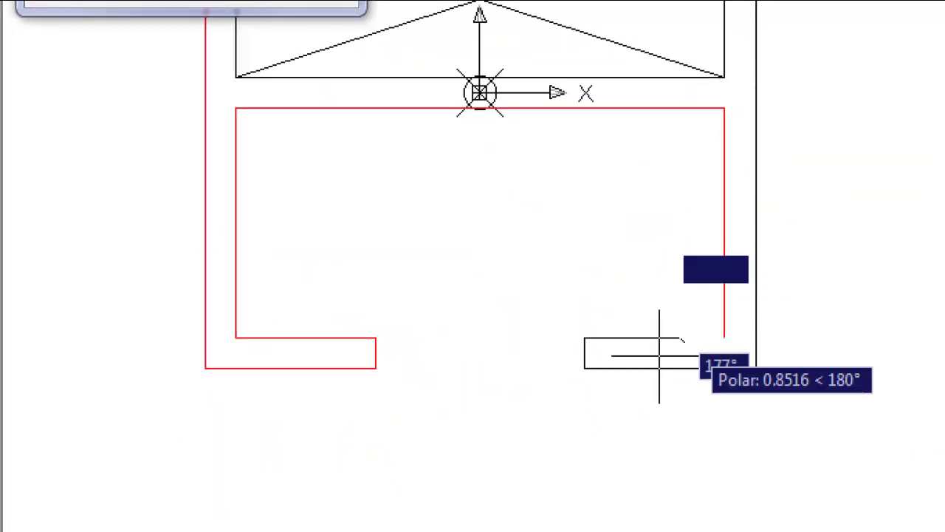
Trace the lower-right flange and the core's full right outer face with the polyline
{"action": "left_click", "coordinate": [583, 338]}
{"action": "left_click", "coordinate": [584, 367]}
{"action": "left_click", "coordinate": [758, 370]}
{"action": "middle_click_drag", "start_coordinate": [896, 60], "coordinate": [824, 437]}
{"action": "left_click", "coordinate": [682, 201]}
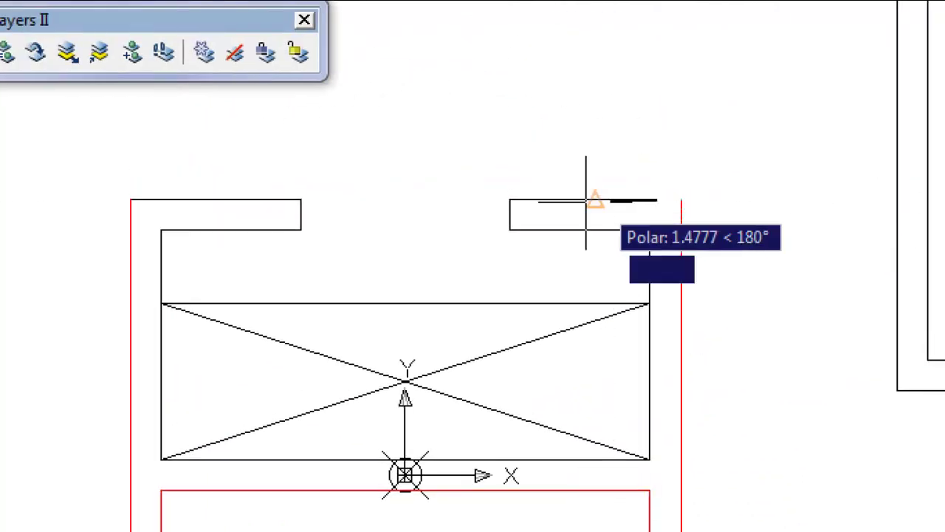
Trace the upper-right flange and extend the polyline 4.4 units down the inner right face to the middle wall
{"action": "left_click", "coordinate": [509, 199]}
{"action": "left_click", "coordinate": [510, 228]}
{"action": "left_click", "coordinate": [649, 229]}
{"action": "type", "text": "4.4"}
{"action": "key", "text": "Return"}
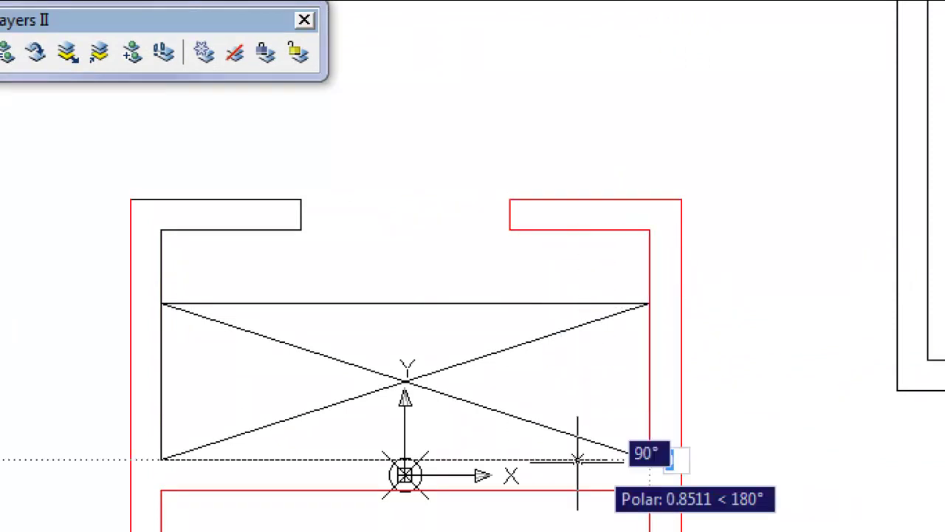
Trace the middle wall's upper edge, the upper-left inner face and the upper-left flange, and end the polyline
{"action": "left_click", "coordinate": [157, 458]}
{"action": "left_click", "coordinate": [161, 229]}
{"action": "left_click", "coordinate": [302, 229]}
{"action": "left_click", "coordinate": [301, 199]}
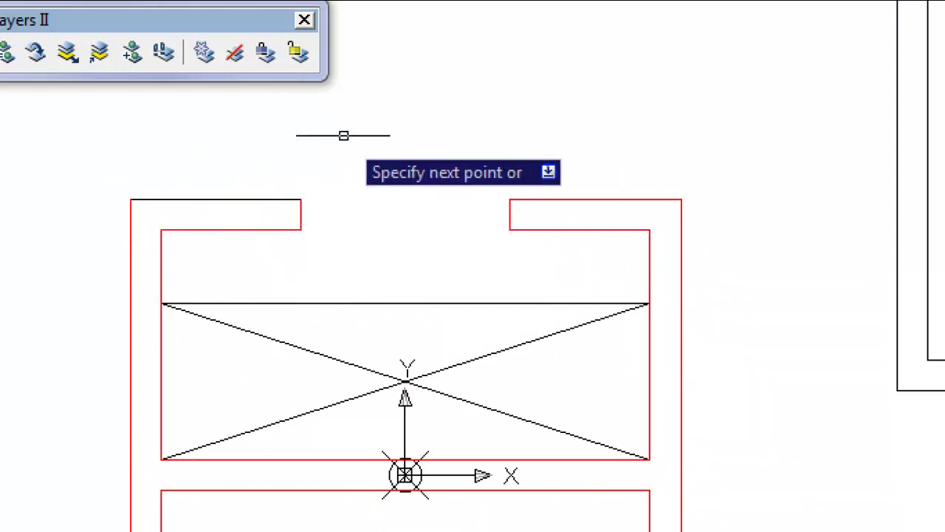
{"action": "key", "text": "Return"}
{"action": "scroll", "coordinate": [359, 145], "scroll_direction": "down", "scroll_amount": 4}
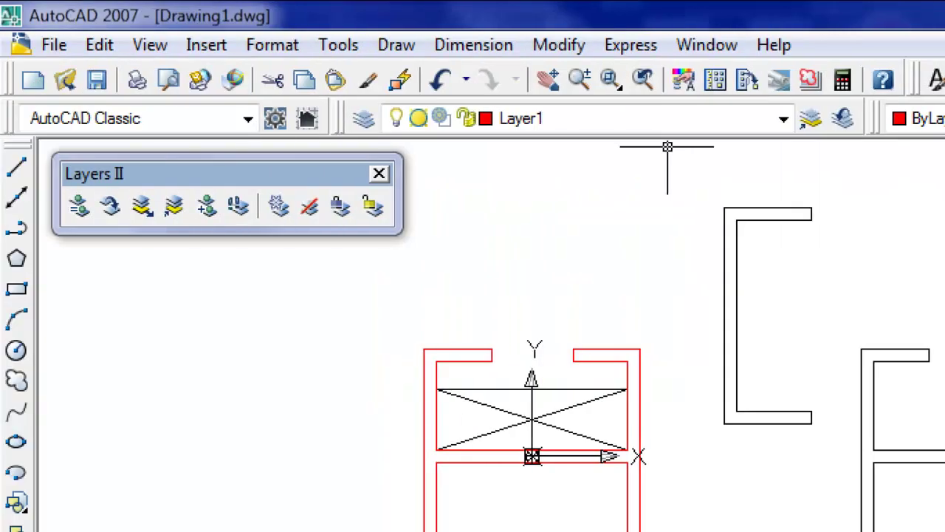
Start saving a copy of the drawing to the Desktop with the file type AutoCAD 2004/LT2004 DXF
{"action": "key", "text": "alt+f"}
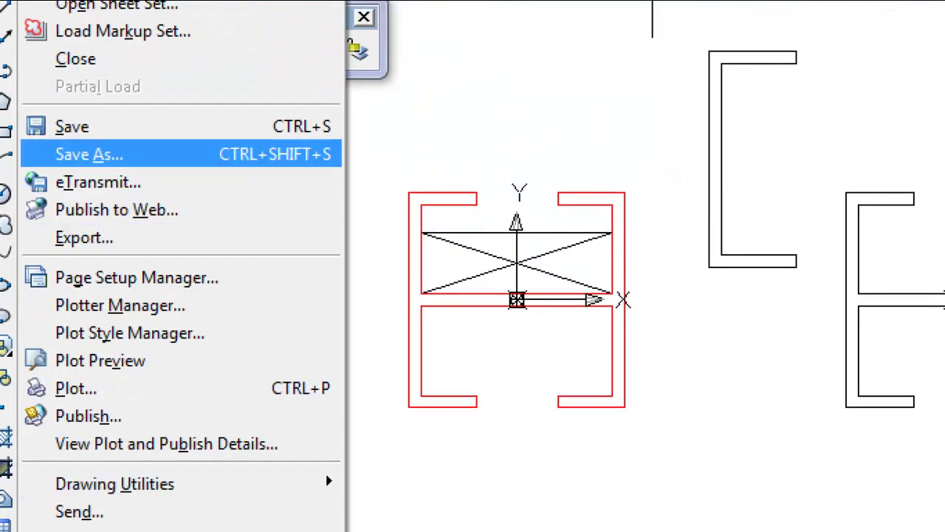
{"action": "key", "text": "Return"}
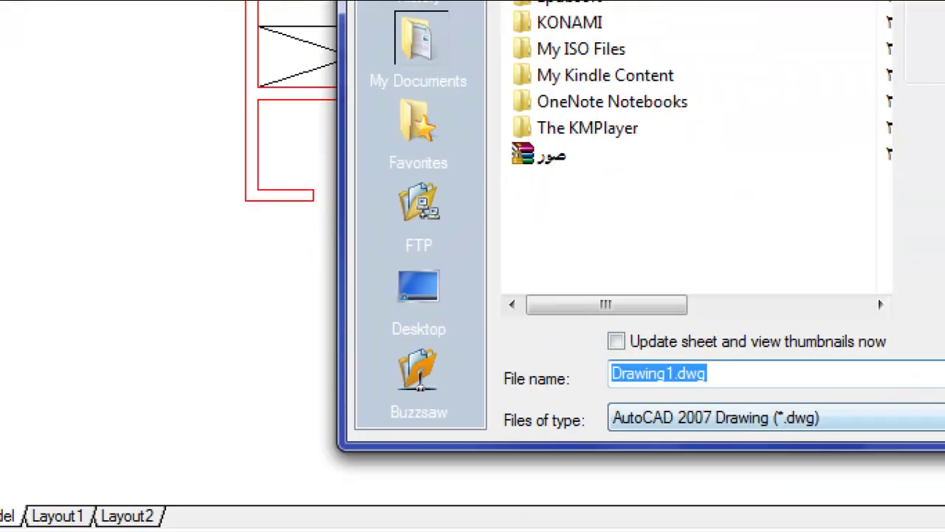
{"action": "left_click", "coordinate": [418, 288]}
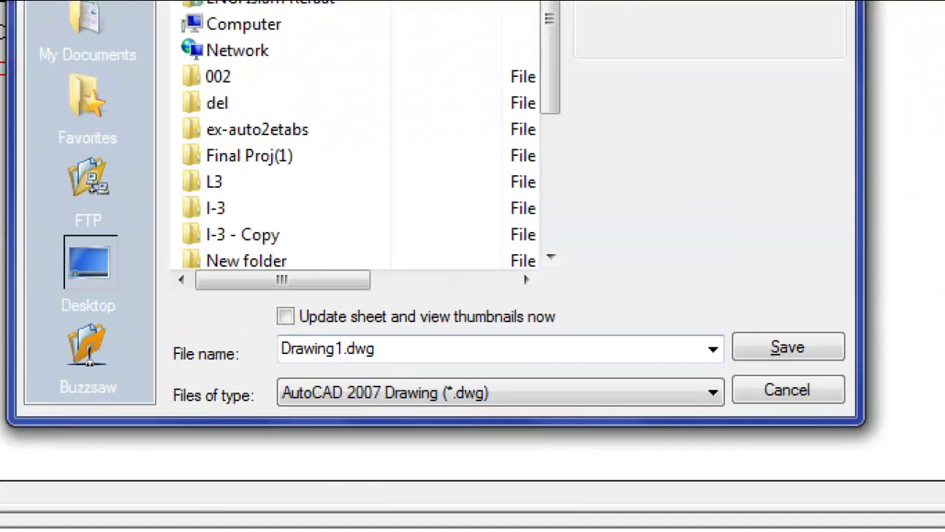
{"action": "left_click", "coordinate": [832, 418]}
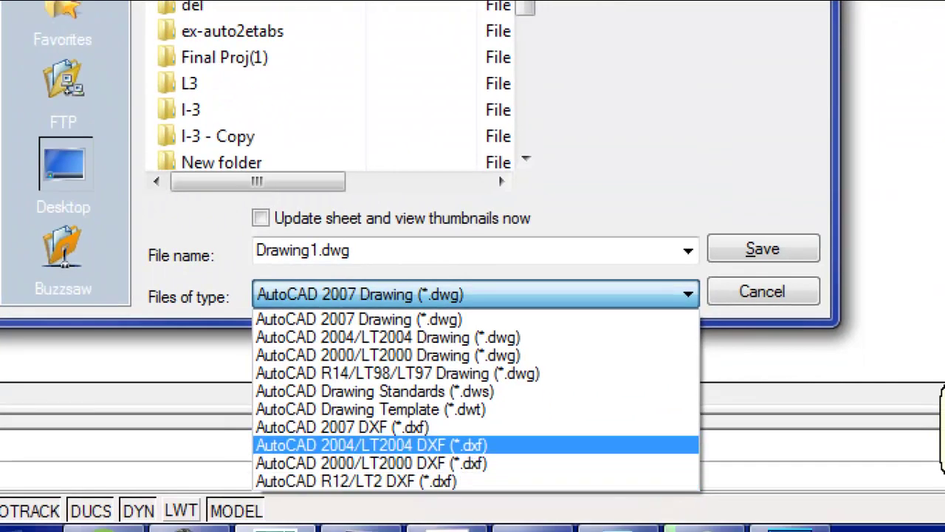
{"action": "key", "text": "Return"}
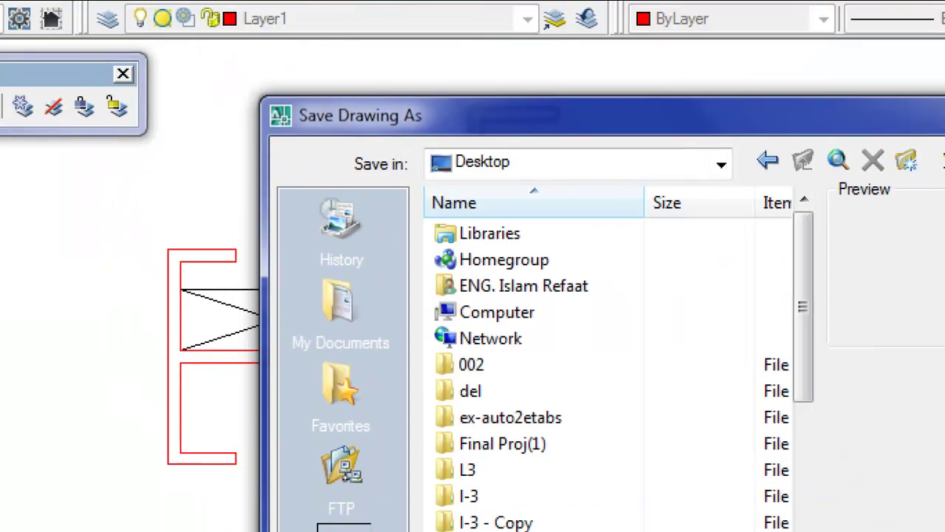
Open the destination folder and save the DXF file under the name core
{"action": "double_click", "coordinate": [224, 57]}
{"action": "double_click", "coordinate": [467, 285]}
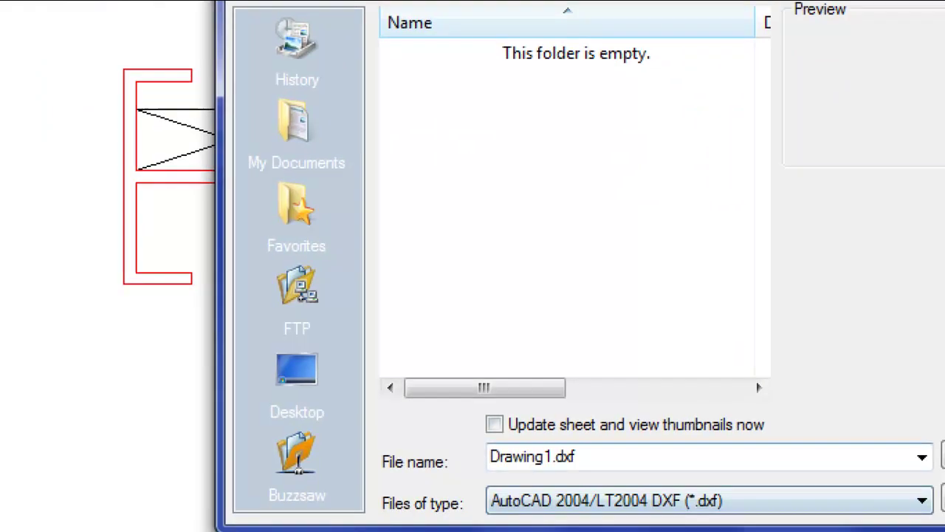
{"action": "left_click", "coordinate": [531, 456]}
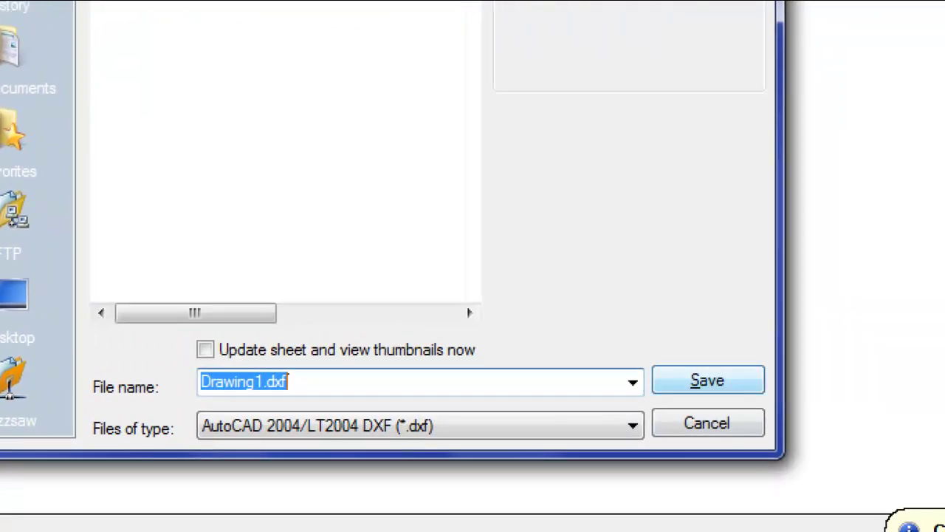
{"action": "type", "text": "core"}
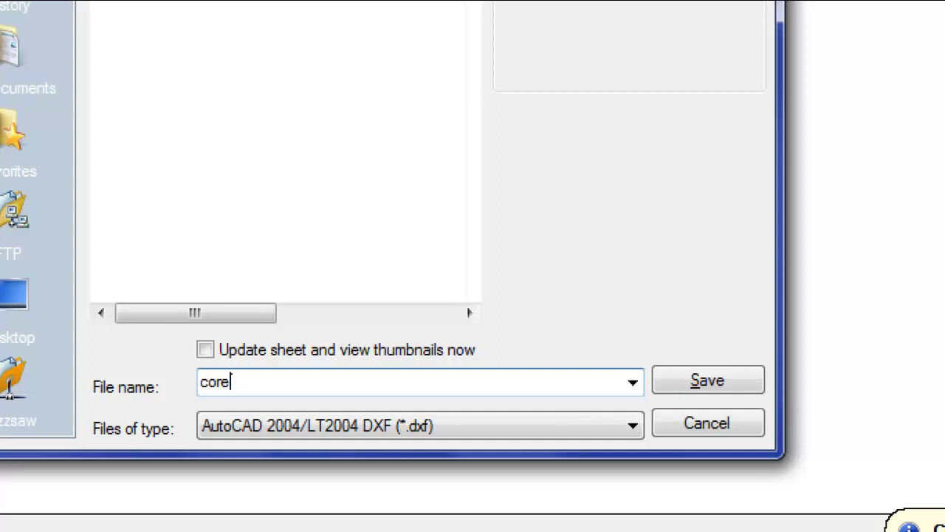
{"action": "key", "text": "Return"}
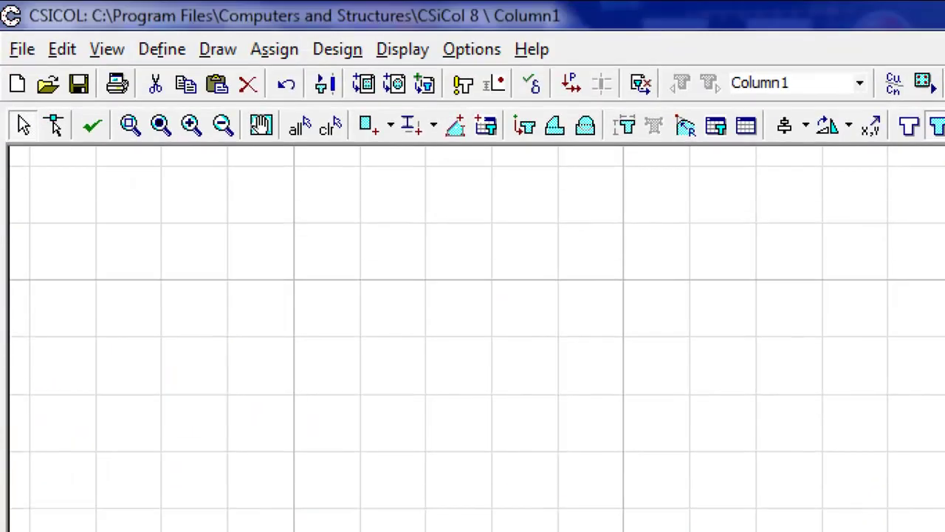
Start importing a shape from AutoCAD DXF and load the core file from the 04 folder in Final Proj(1) on the Desktop
{"action": "left_click", "coordinate": [22, 49]}
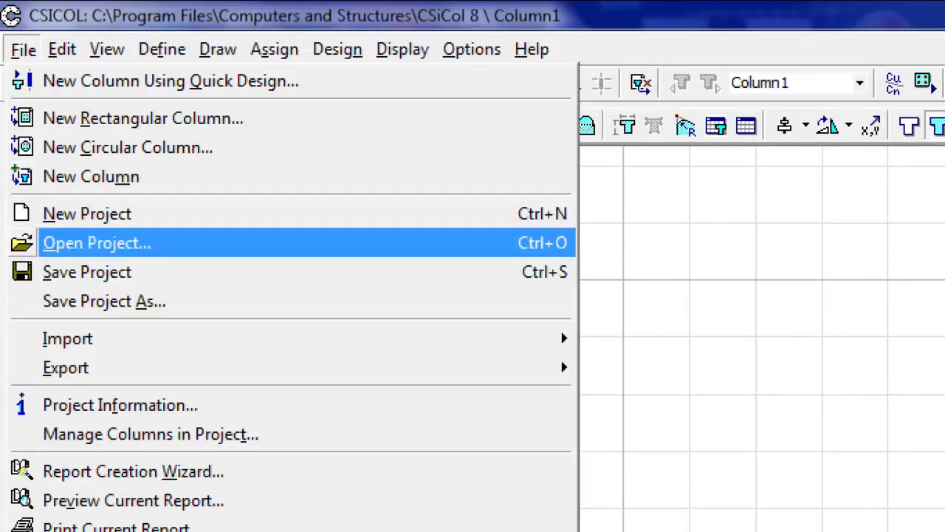
{"action": "mouse_move", "coordinate": [67, 338]}
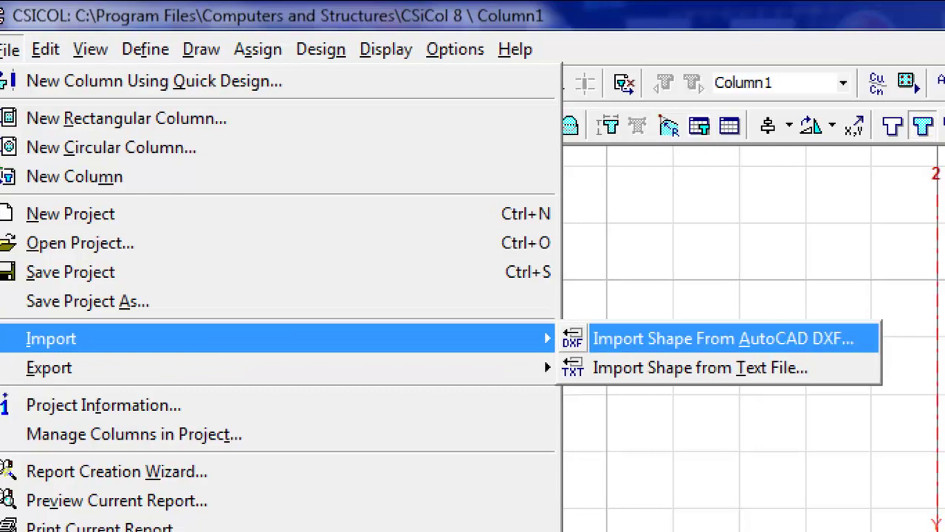
{"action": "left_click", "coordinate": [723, 338]}
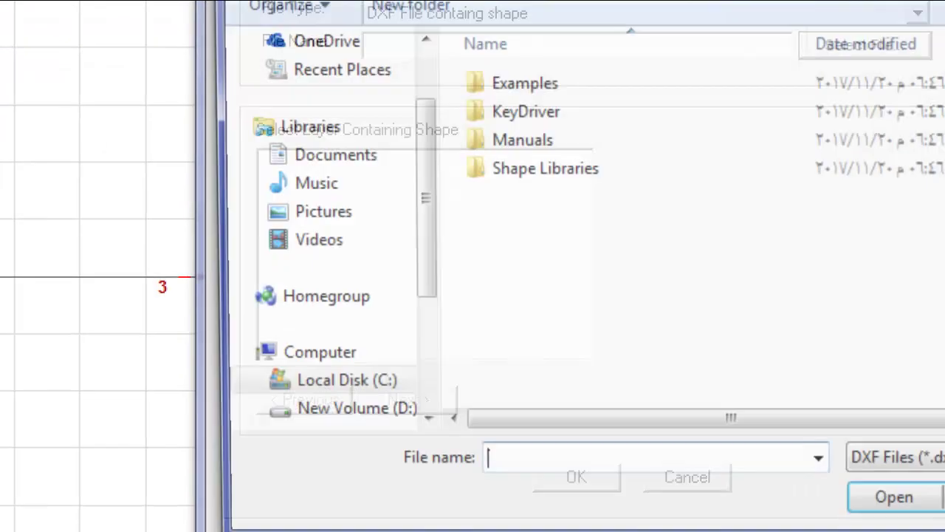
{"action": "left_click", "coordinate": [311, 67]}
{"action": "left_click", "coordinate": [313, 80]}
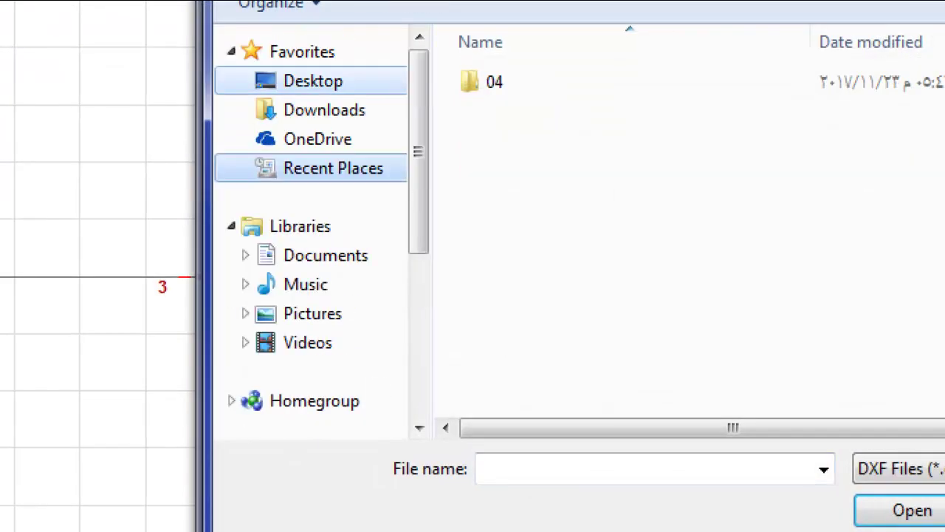
{"action": "scroll", "coordinate": [628, 244], "scroll_direction": "down", "scroll_amount": 3}
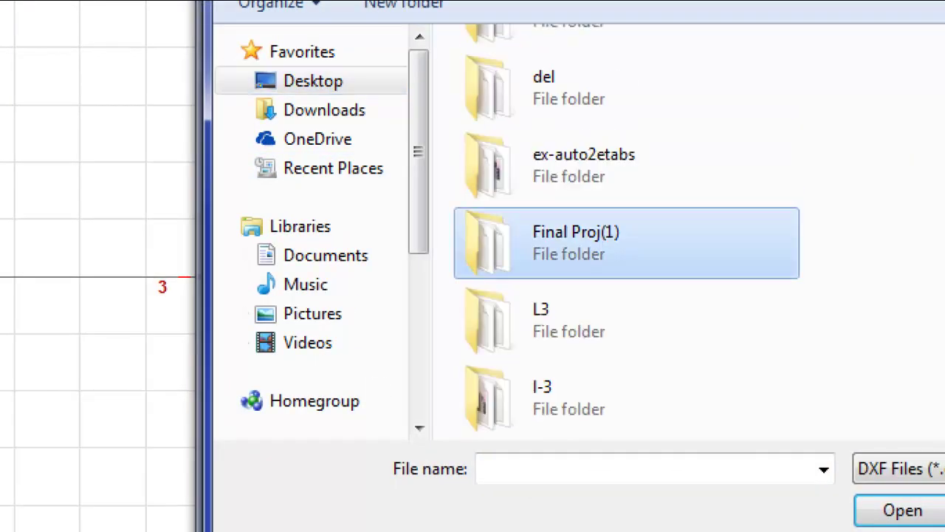
{"action": "double_click", "coordinate": [576, 232]}
{"action": "double_click", "coordinate": [502, 140]}
{"action": "double_click", "coordinate": [503, 82]}
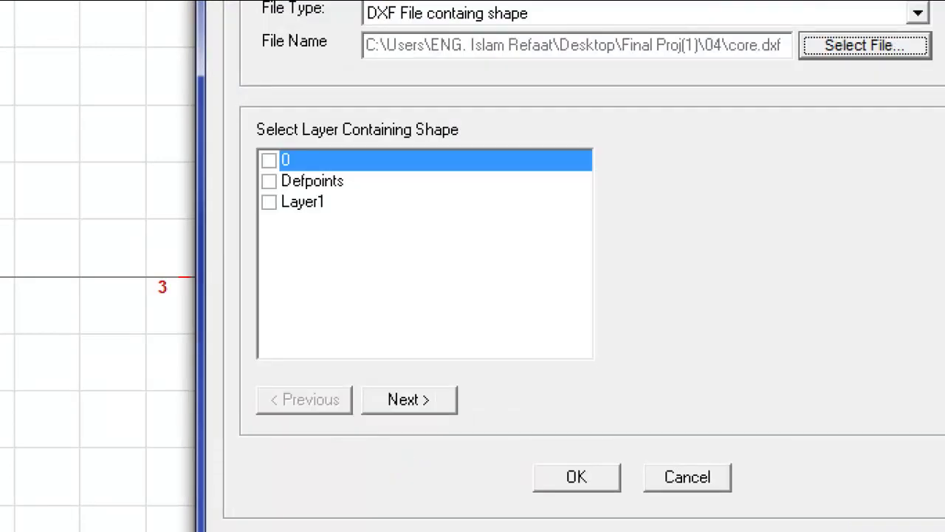
Select Layer1 as the layer containing the shape and import its 21-point polyline
{"action": "left_click", "coordinate": [269, 202]}
{"action": "left_click", "coordinate": [408, 398]}
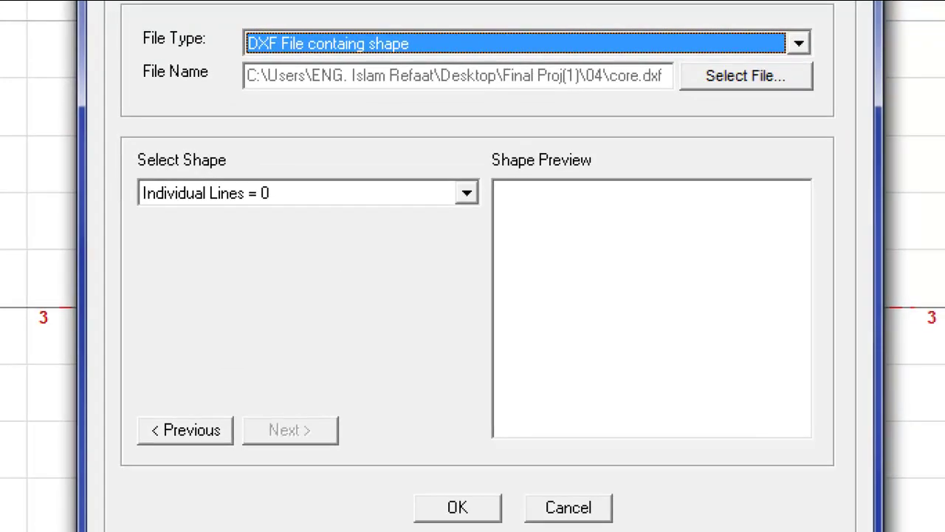
{"action": "left_click", "coordinate": [466, 193]}
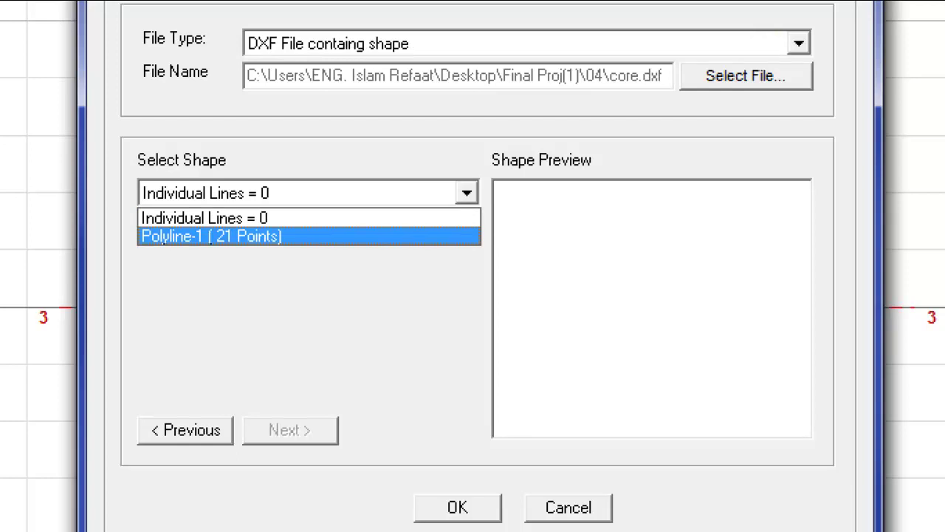
{"action": "left_click", "coordinate": [210, 237]}
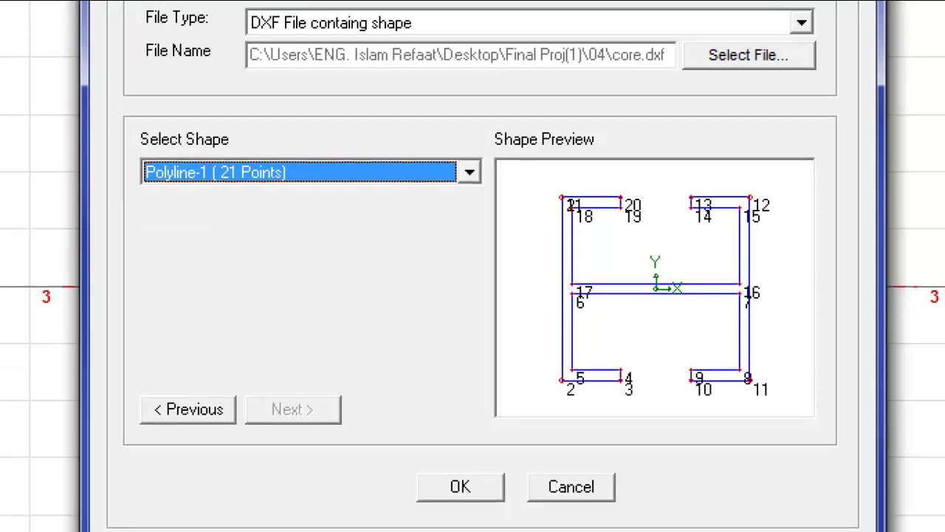
{"action": "key", "text": "Return"}
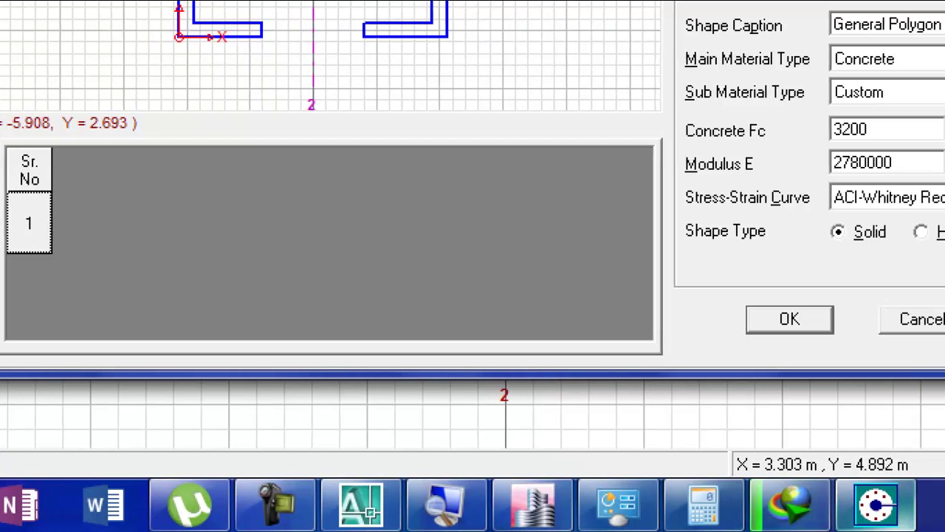
Switch to Calculator, divide 8400 by 15, and return to the Shape Editor
{"action": "left_click", "coordinate": [703, 504]}
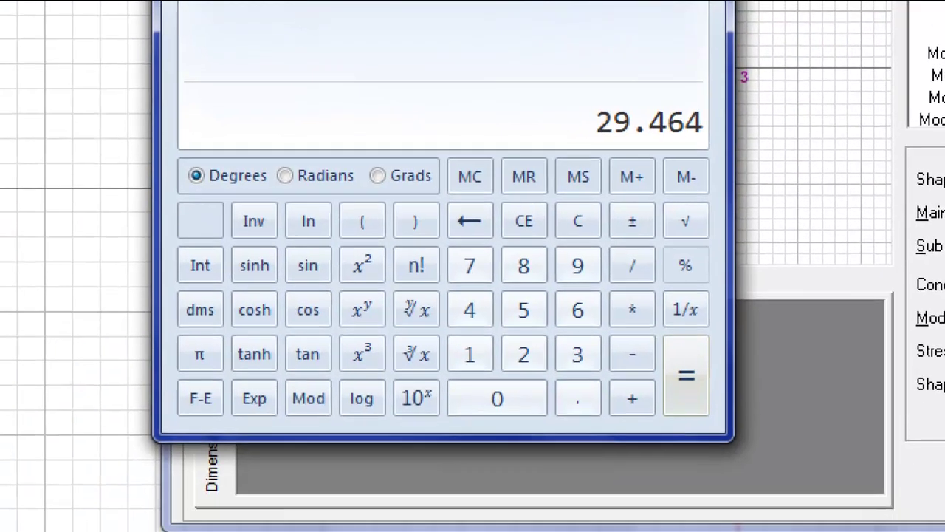
{"action": "key", "text": "Escape"}
{"action": "type", "text": "84"}
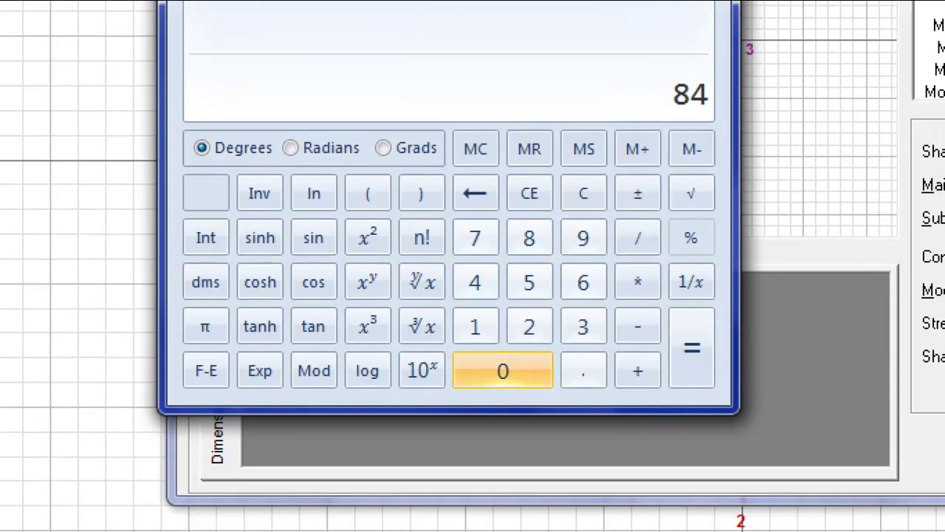
{"action": "left_click", "coordinate": [502, 370]}
{"action": "left_click", "coordinate": [502, 370]}
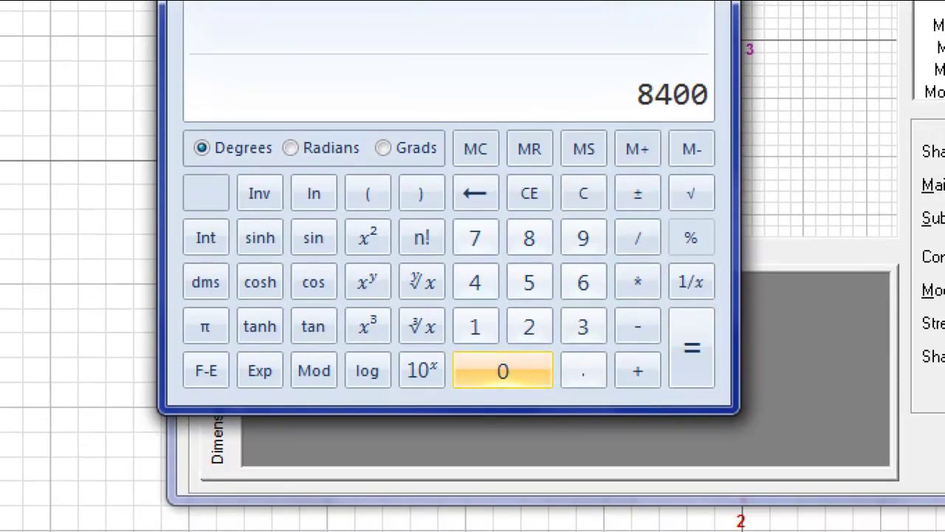
{"action": "left_click", "coordinate": [638, 237]}
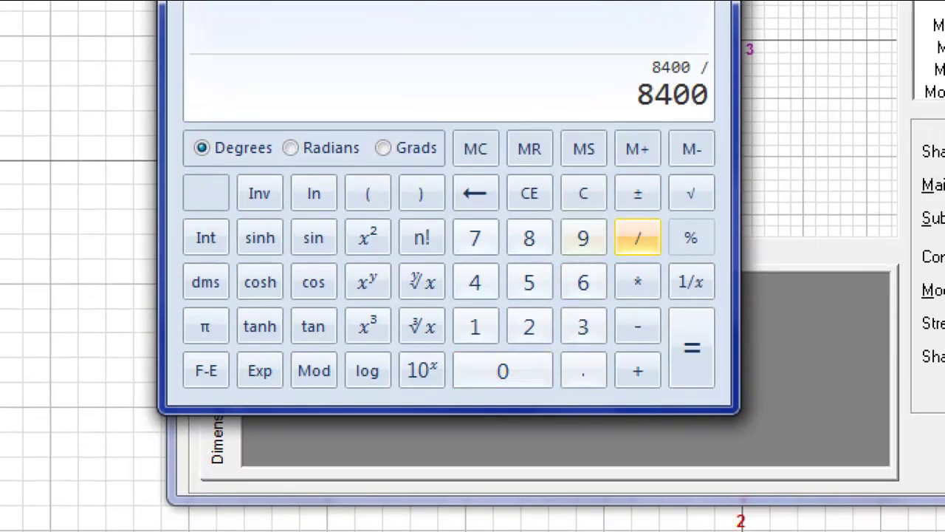
{"action": "left_click", "coordinate": [474, 325]}
{"action": "left_click", "coordinate": [529, 281]}
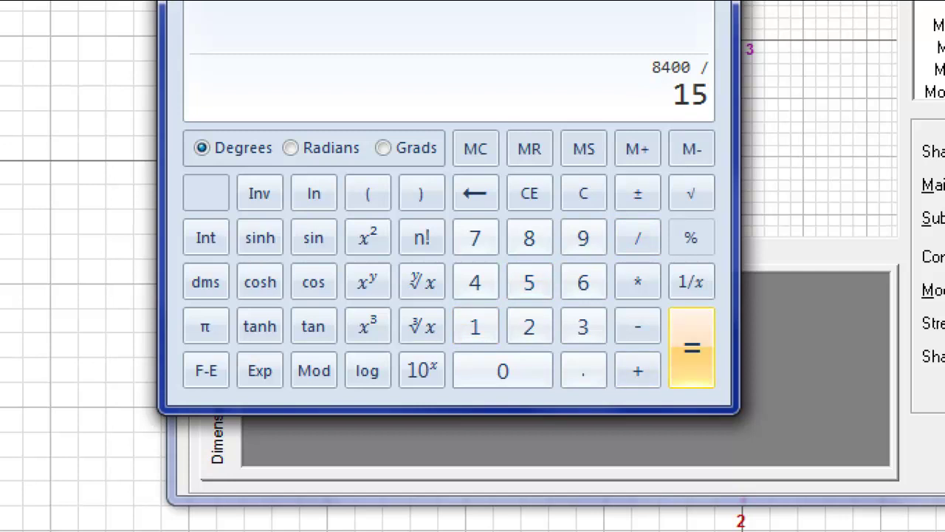
{"action": "left_click", "coordinate": [691, 347]}
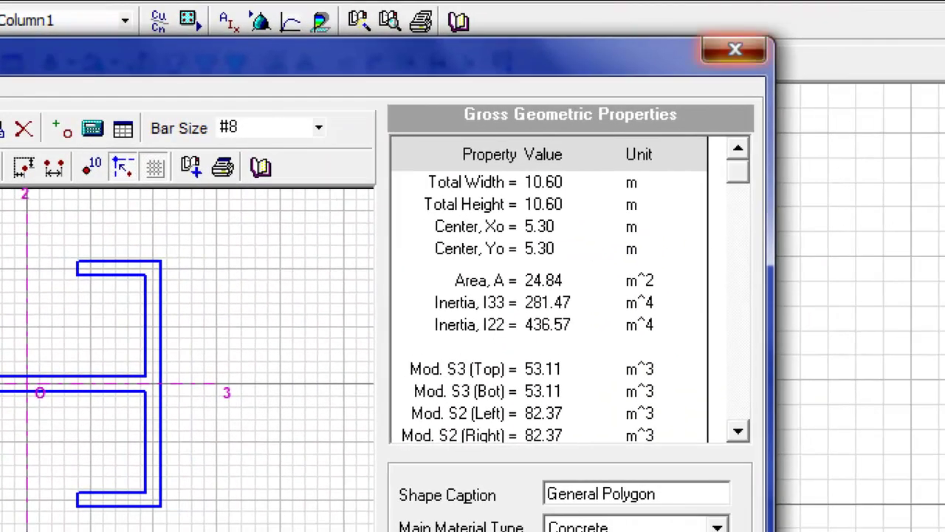
{"action": "left_click", "coordinate": [734, 47]}
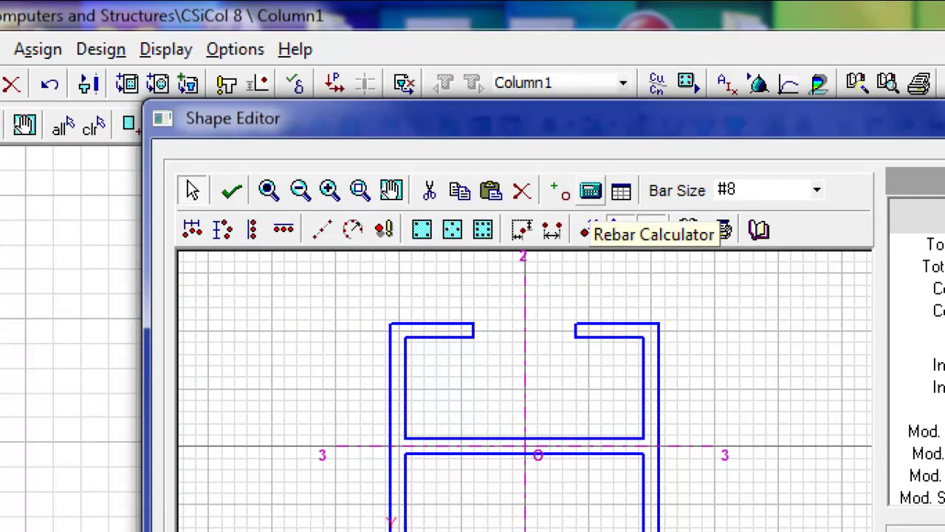
Set the Rebar Calculator's bar list to 560-#8 and choose placement around the perimeter of the core wall
{"action": "left_click", "coordinate": [591, 190]}
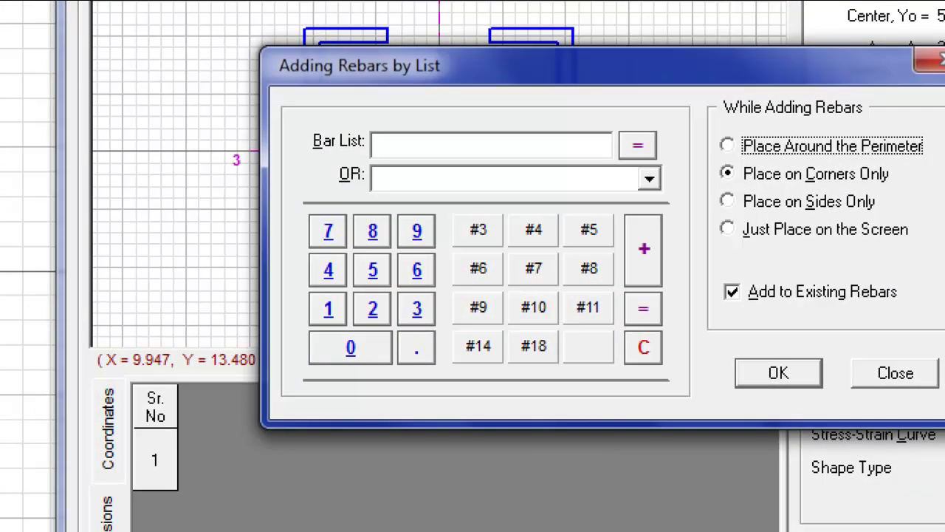
{"action": "left_click", "coordinate": [372, 270]}
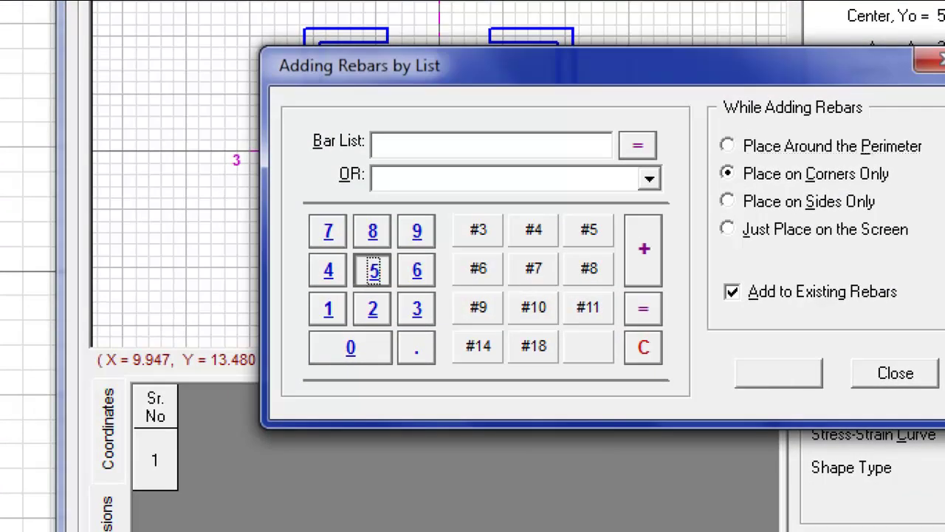
{"action": "left_click", "coordinate": [416, 269]}
{"action": "left_click", "coordinate": [351, 347]}
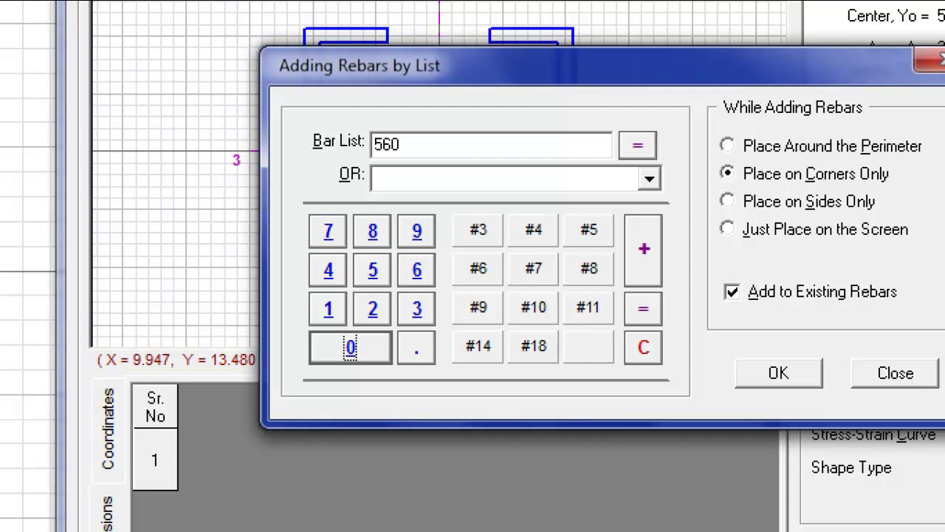
{"action": "left_click", "coordinate": [588, 268]}
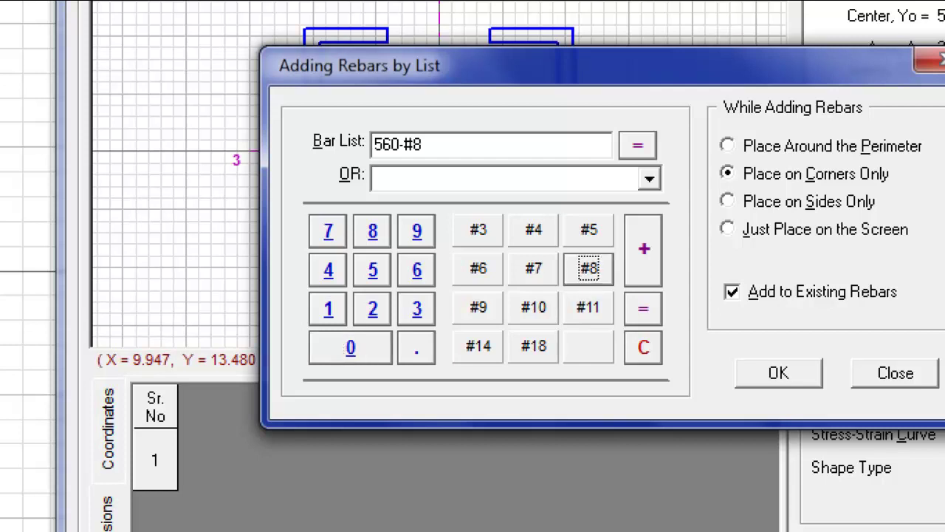
{"action": "left_click", "coordinate": [638, 145]}
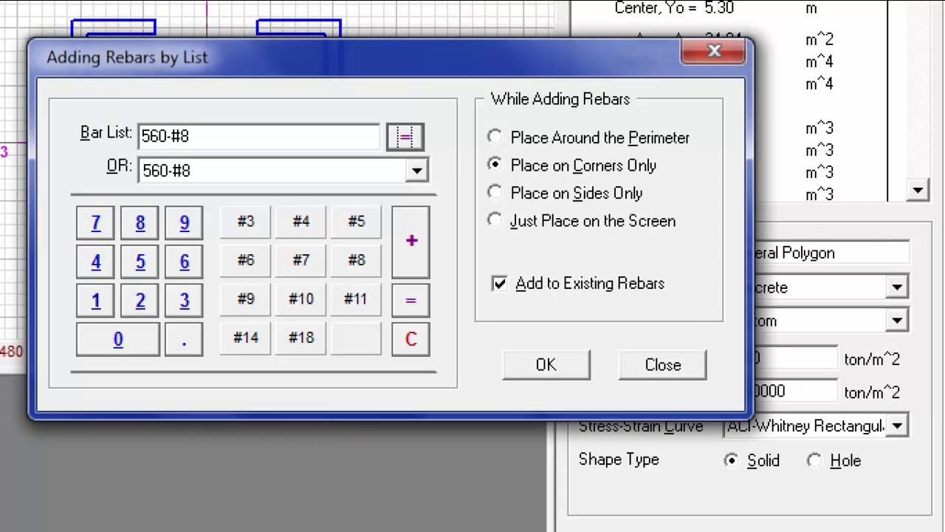
{"action": "left_click", "coordinate": [728, 145]}
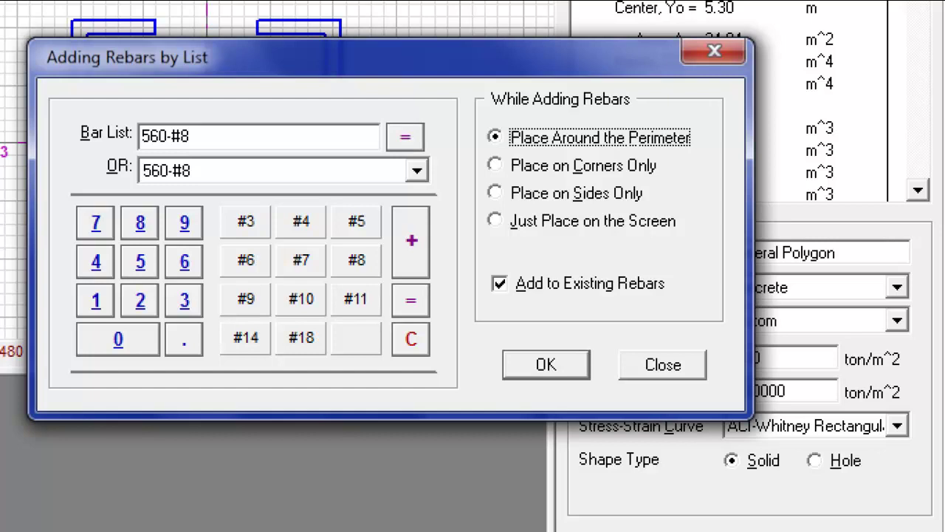